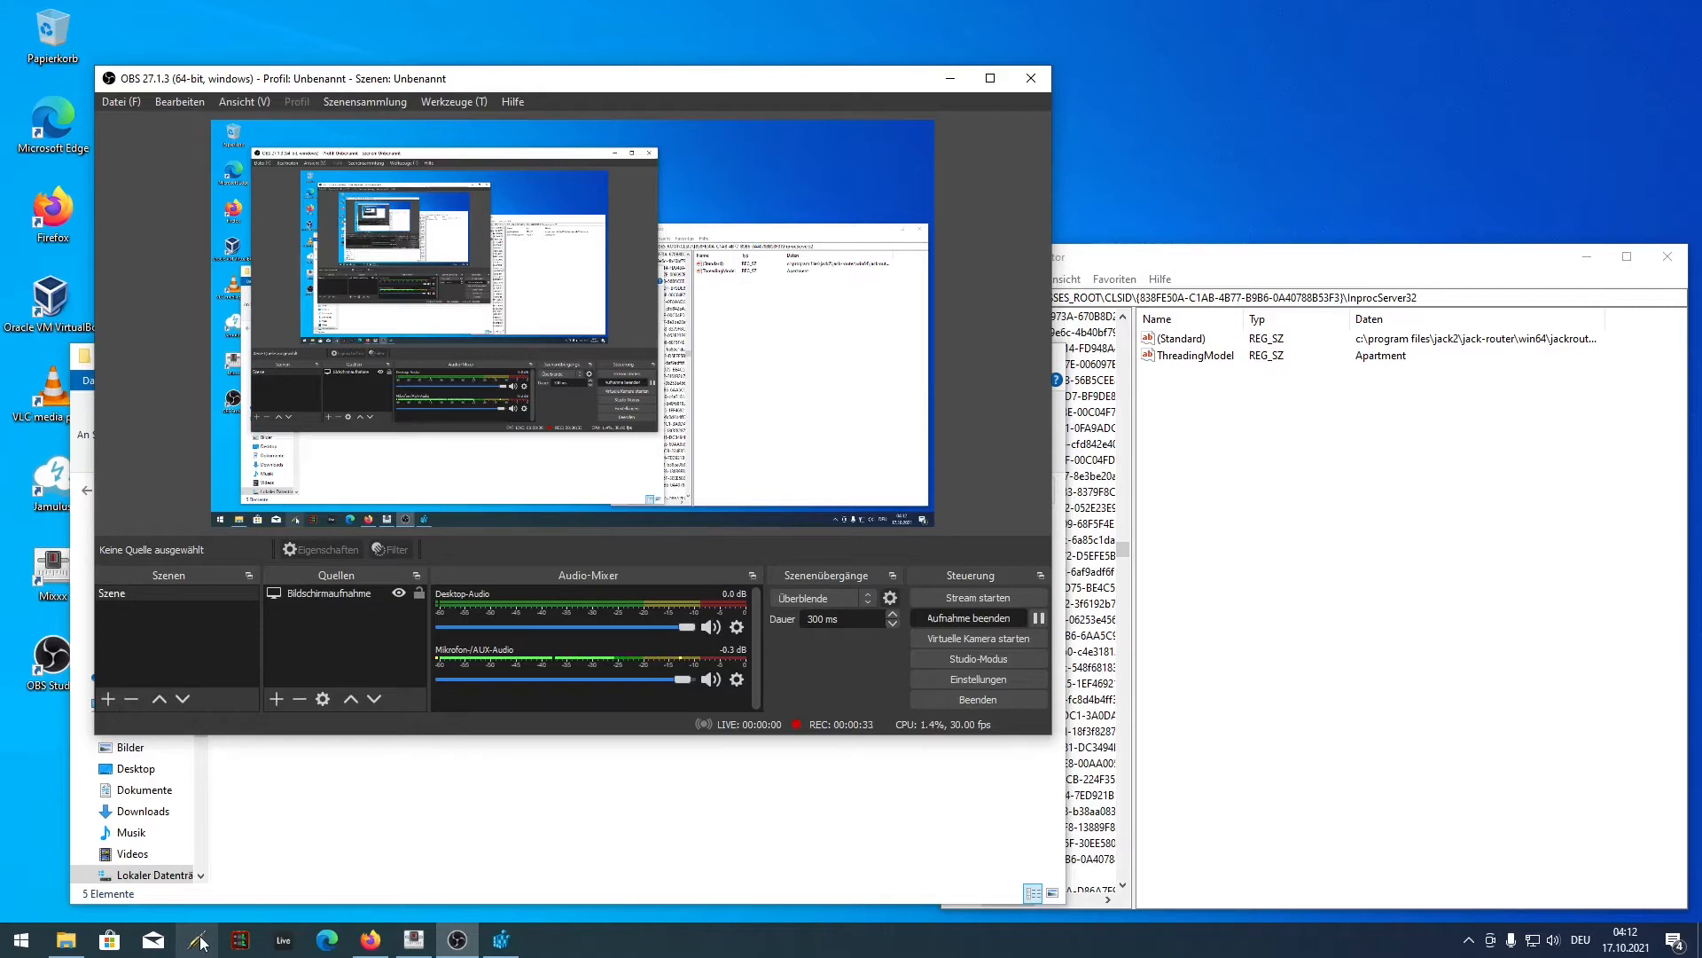
- Open QjackCtl, review its setup parameters without changing them, and start the JACK server
click(198, 940)
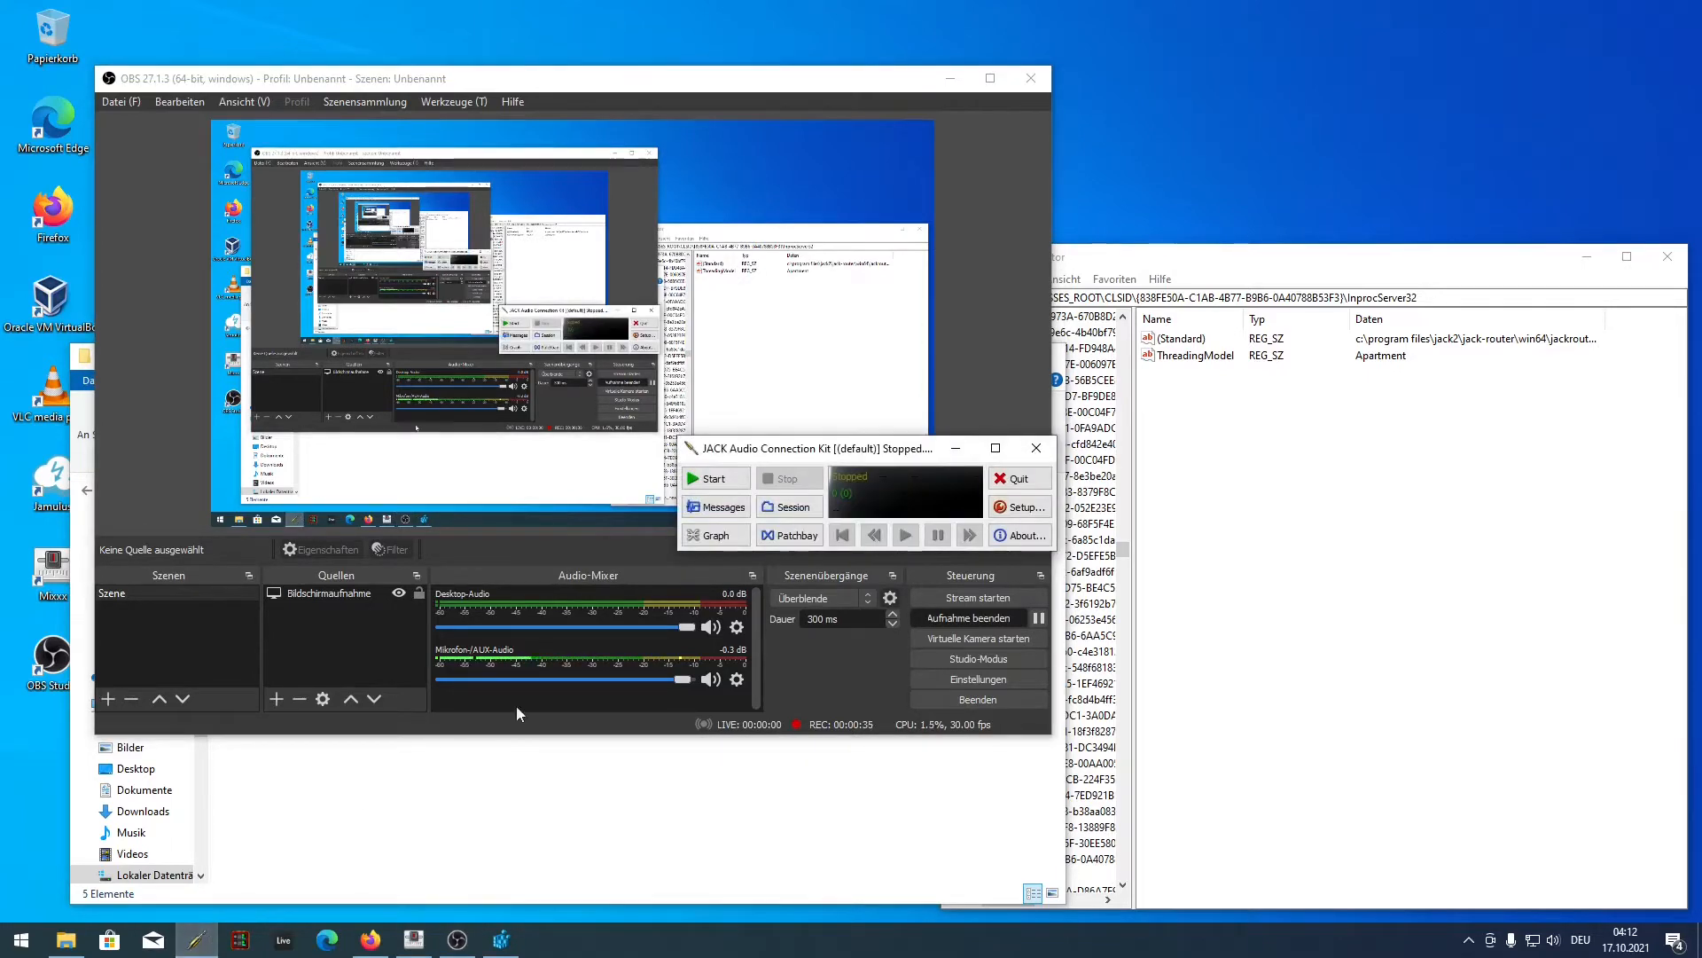
click(1020, 509)
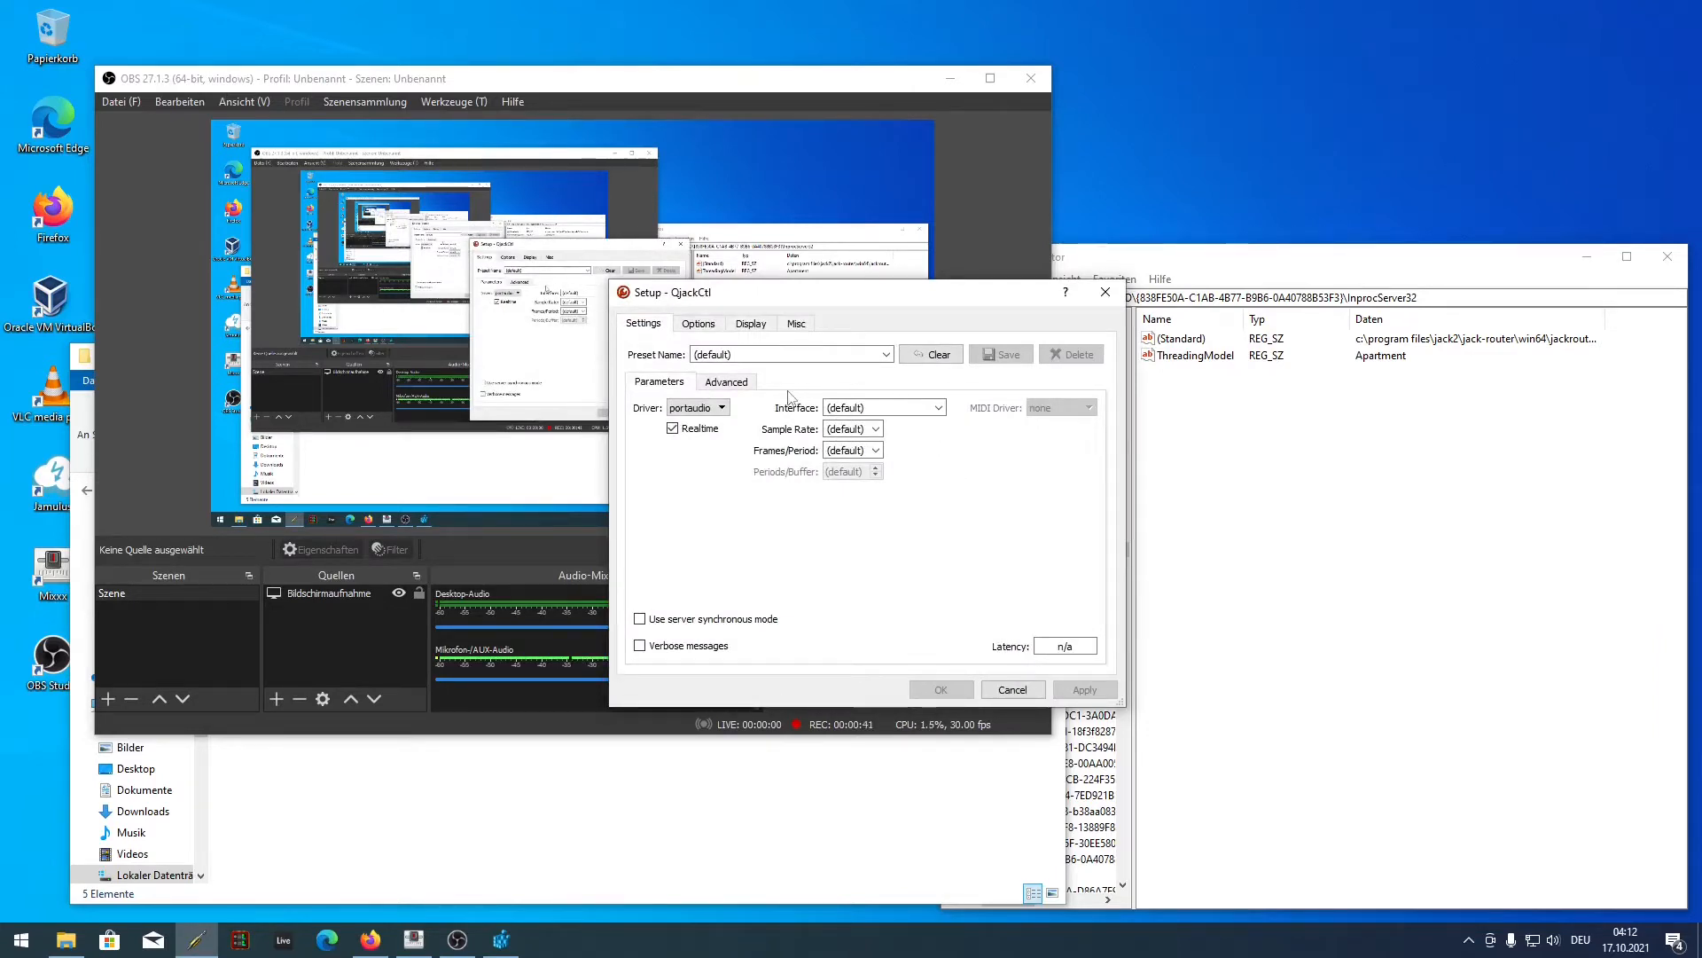
click(1011, 690)
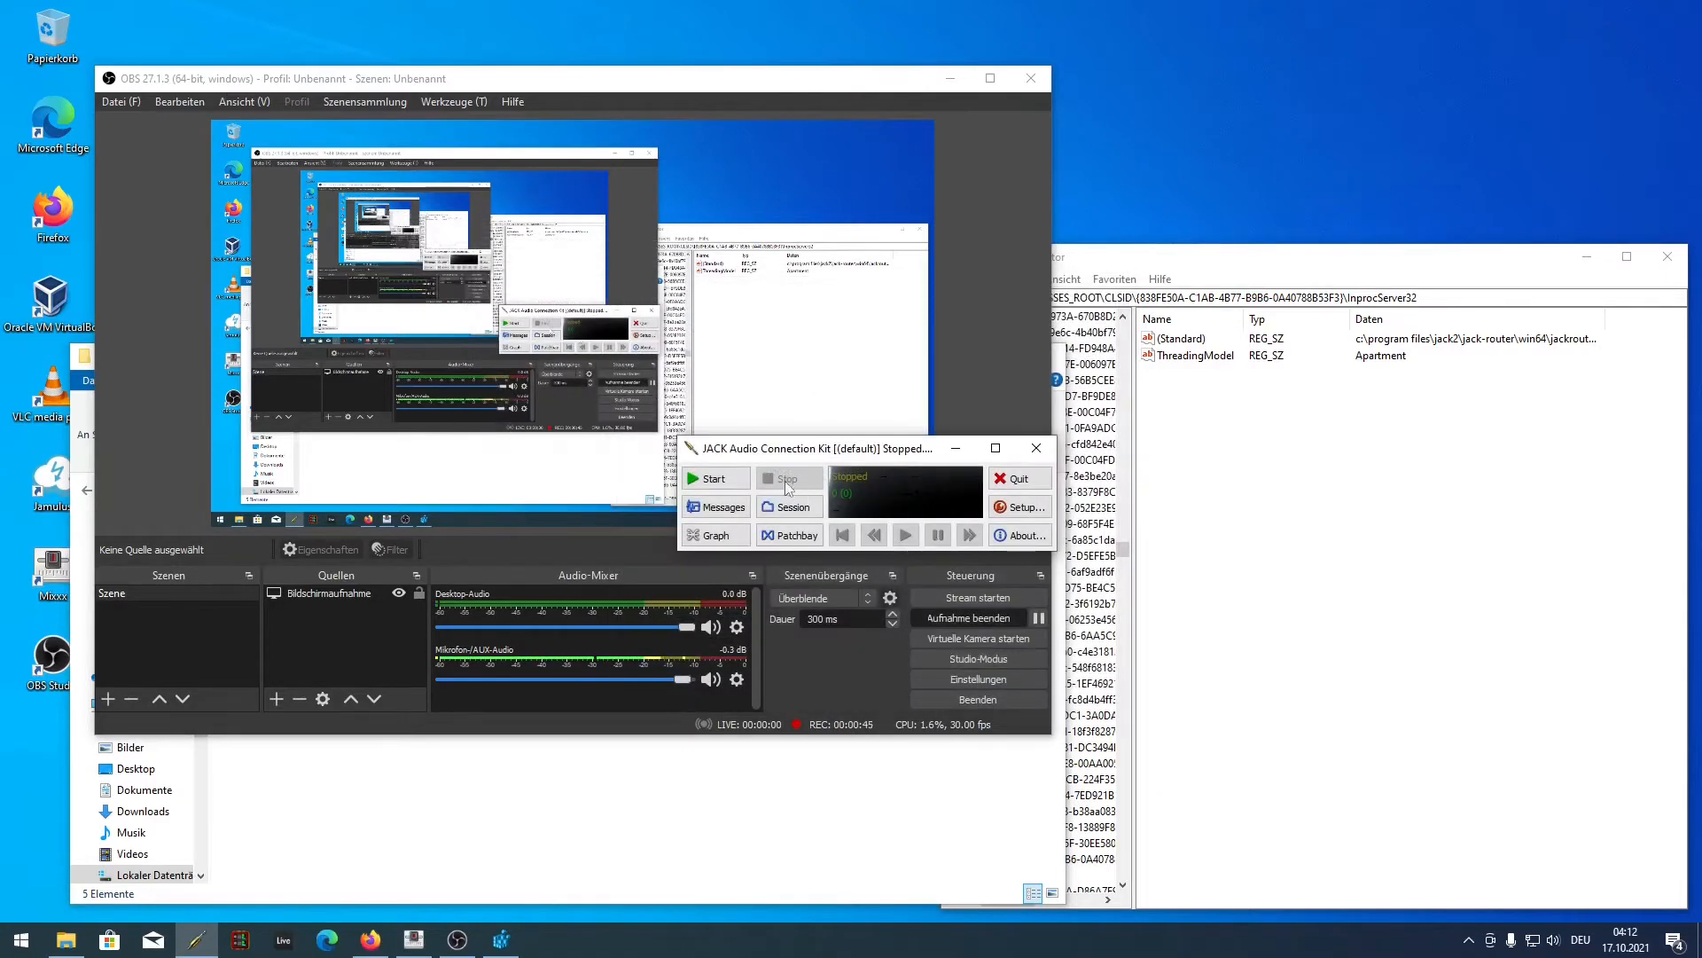
click(729, 481)
- Open the JACK connection graph and rearrange the system capture and system playback nodes below the MIDI nodes
click(728, 538)
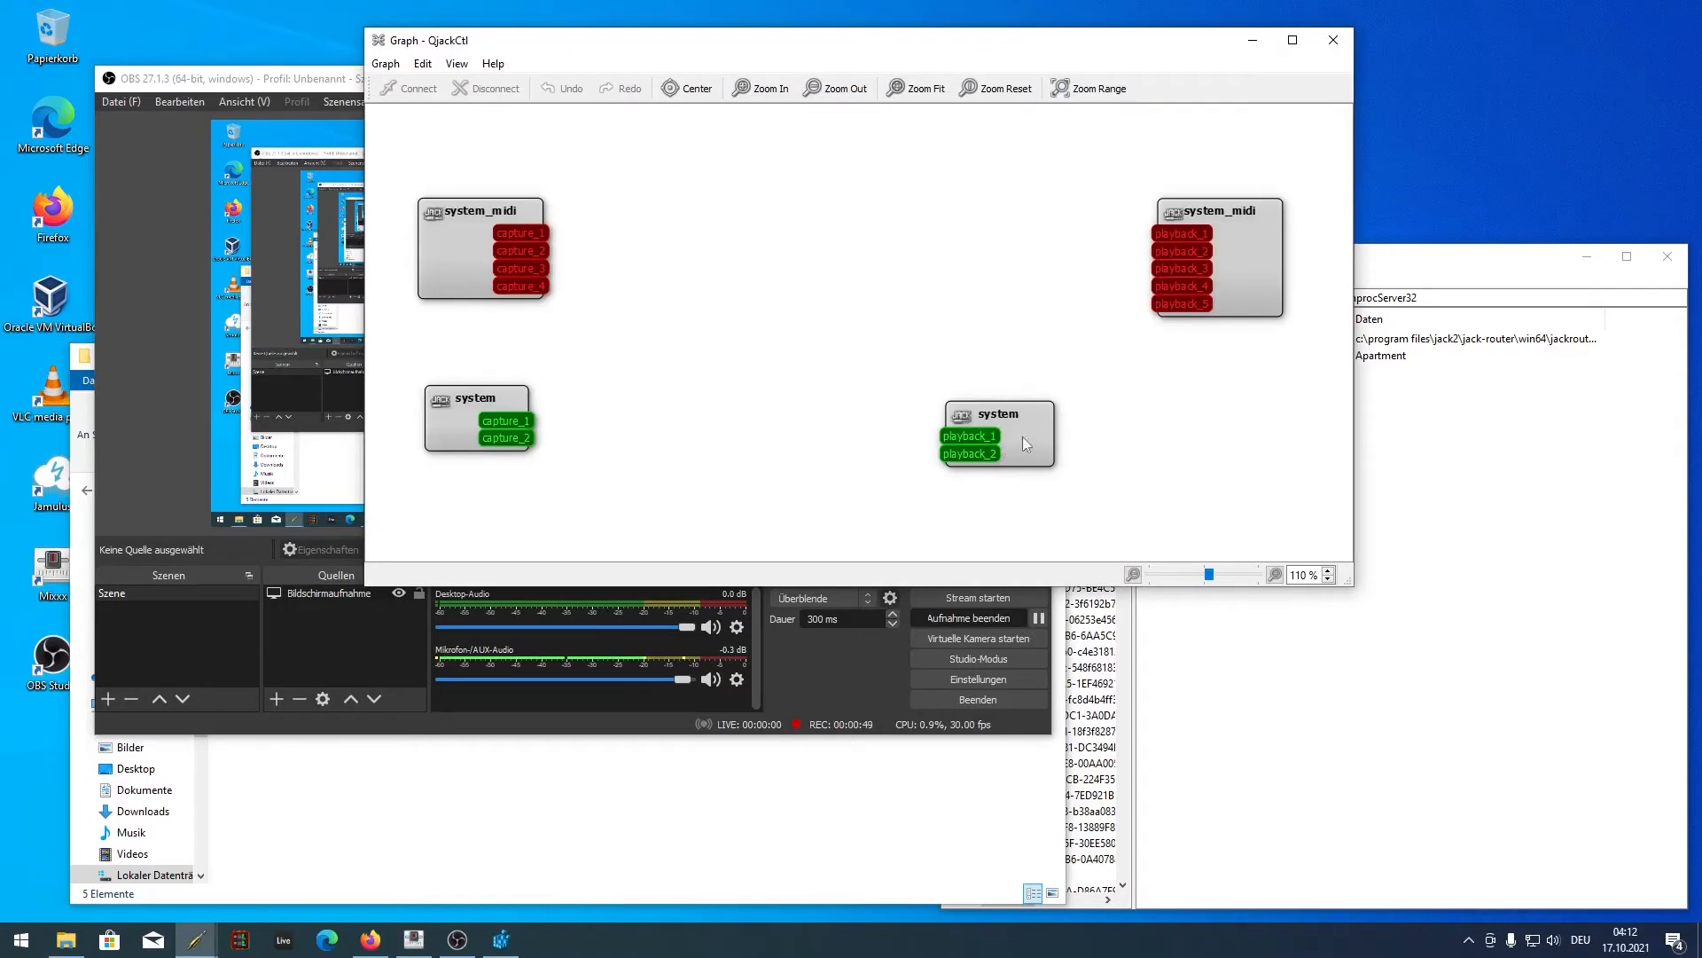
drag(1020, 443, 1148, 445)
drag(456, 419, 559, 441)
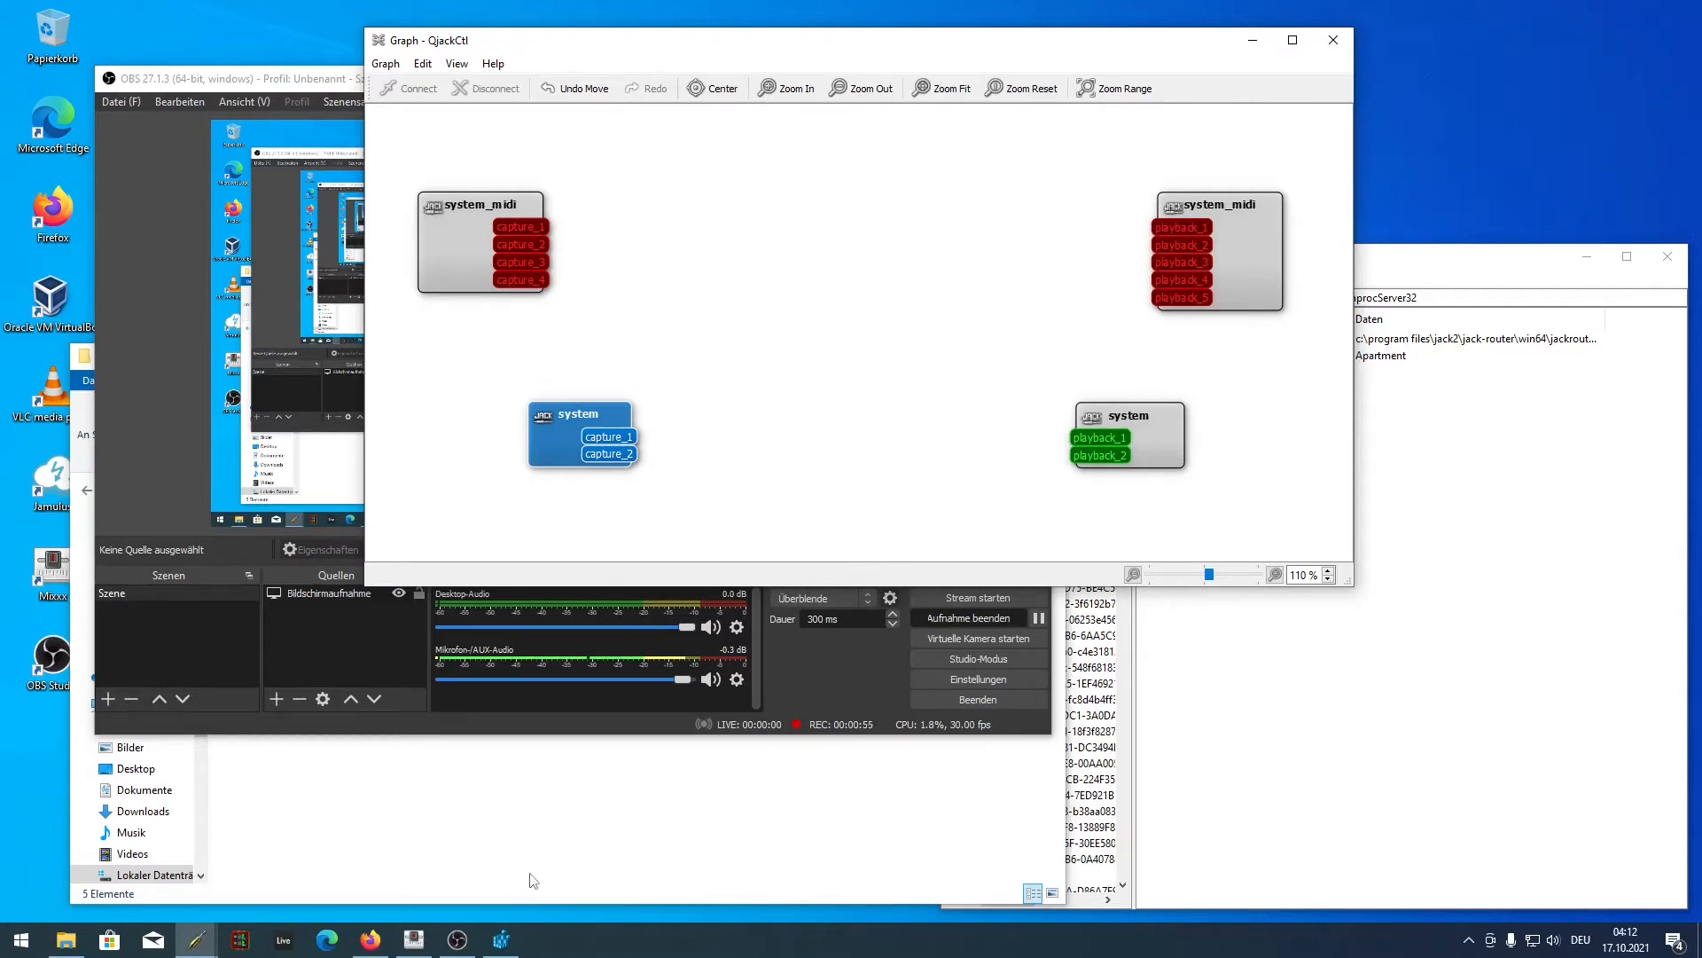
- Launch Carla, look at its engine options, and move its window aside to uncover the JACK graph
click(239, 941)
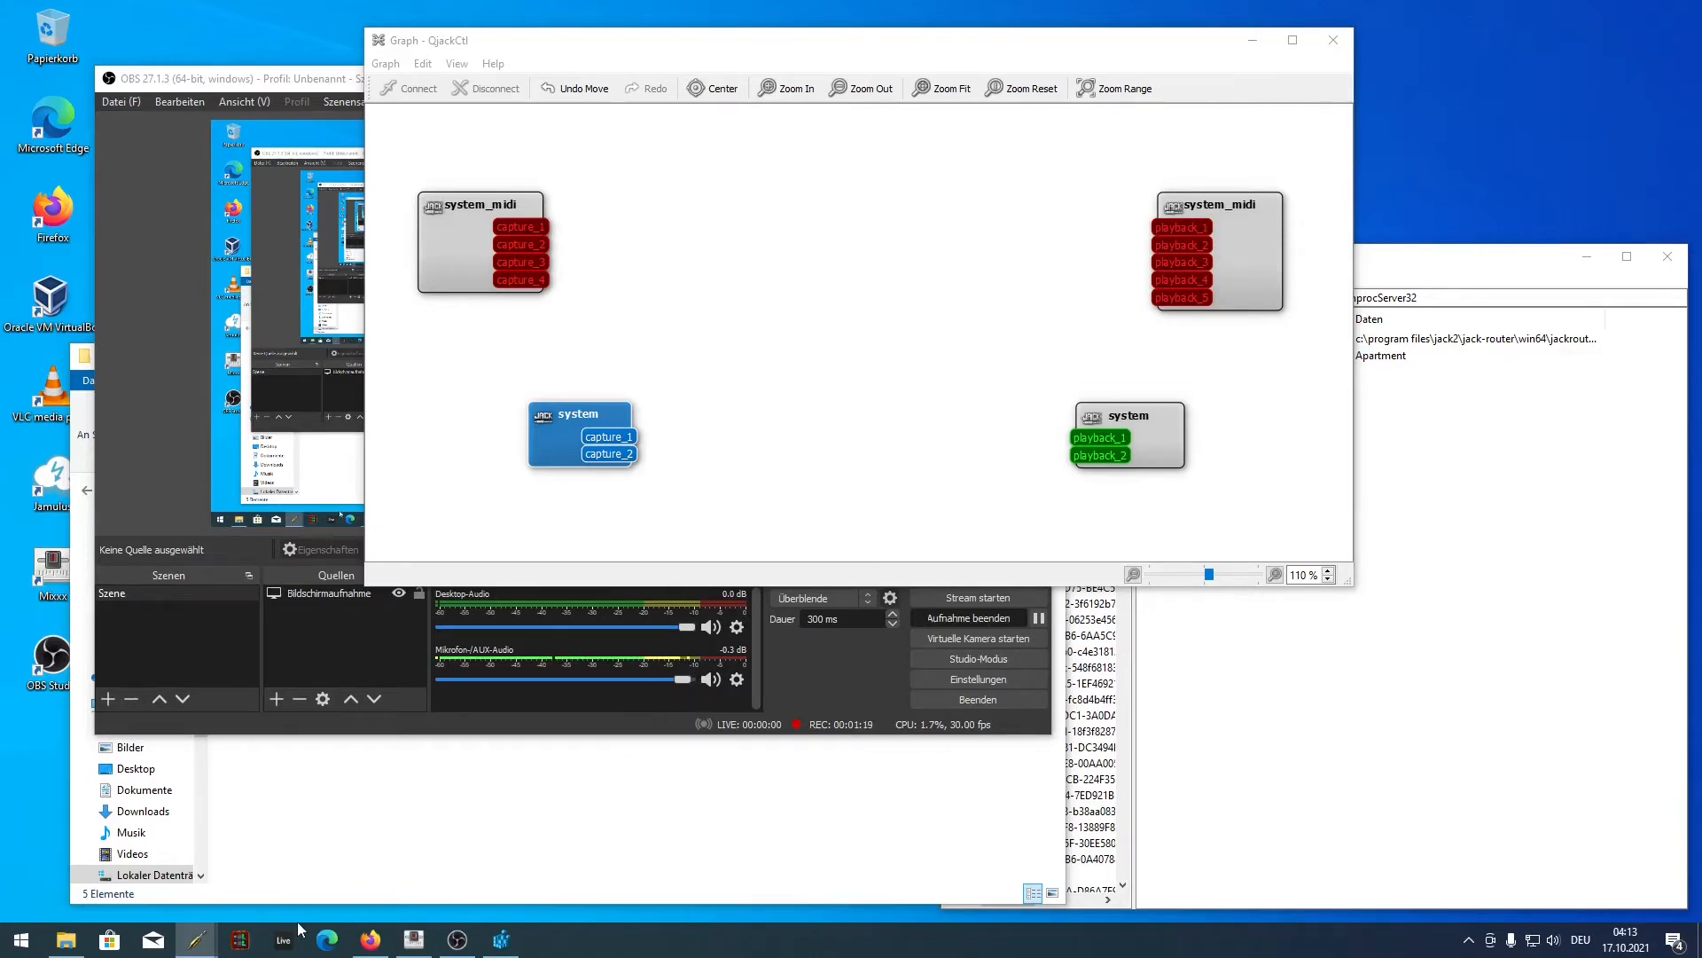
click(240, 939)
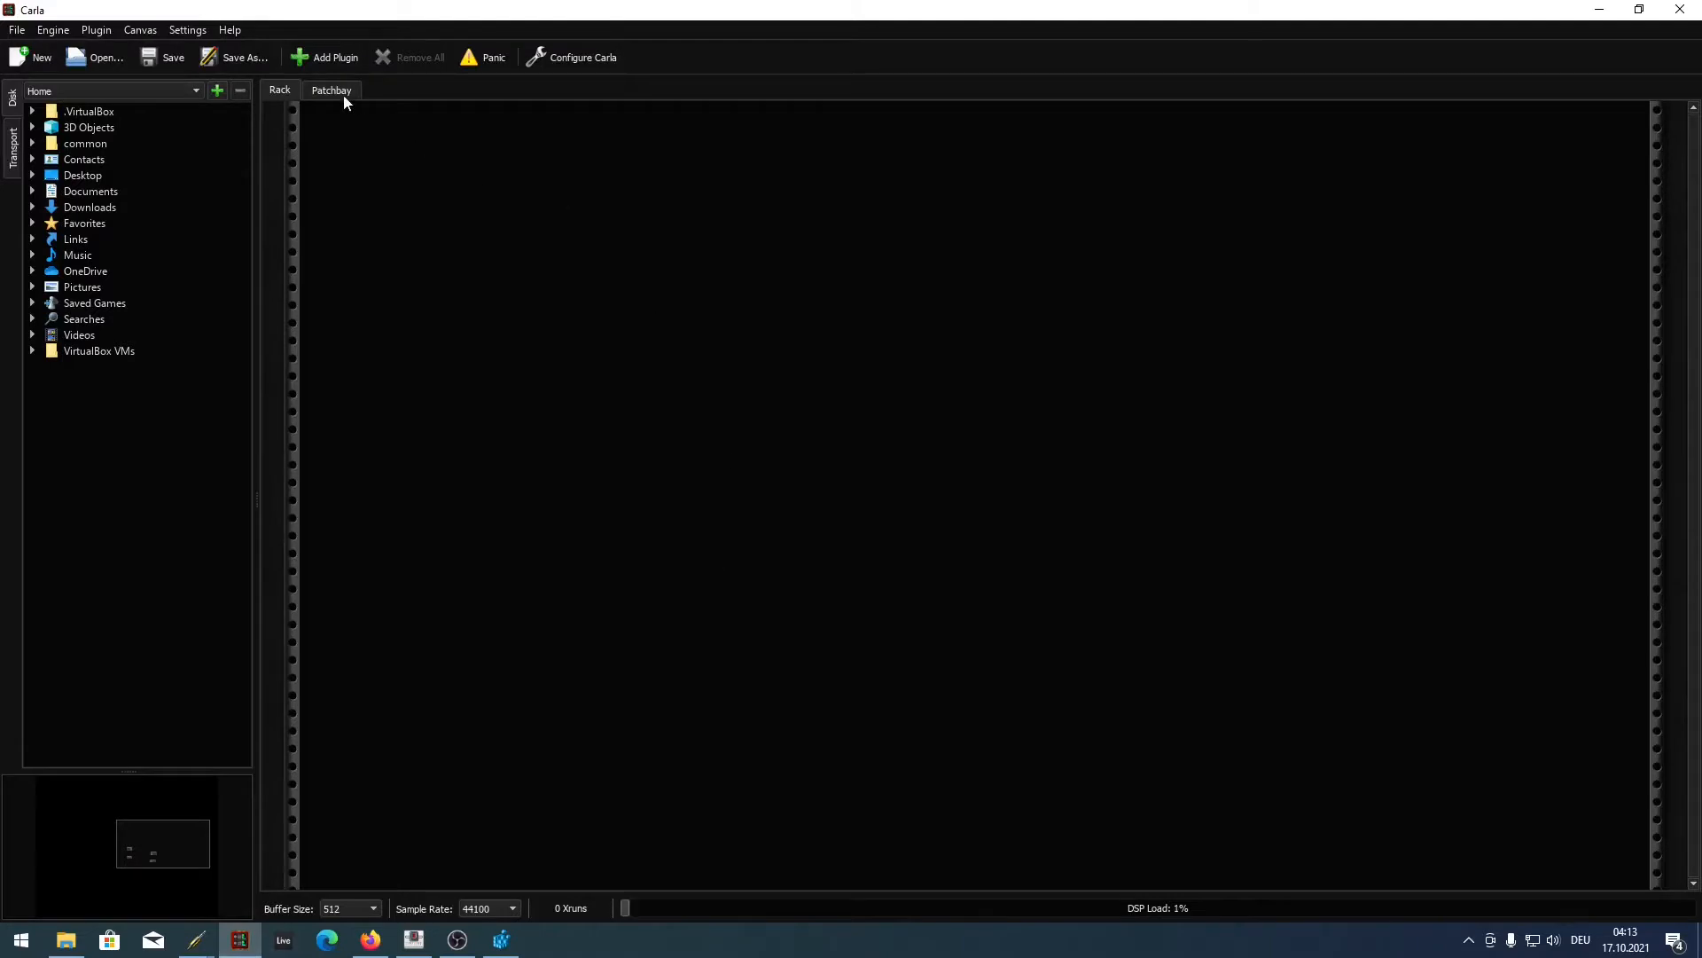
click(53, 30)
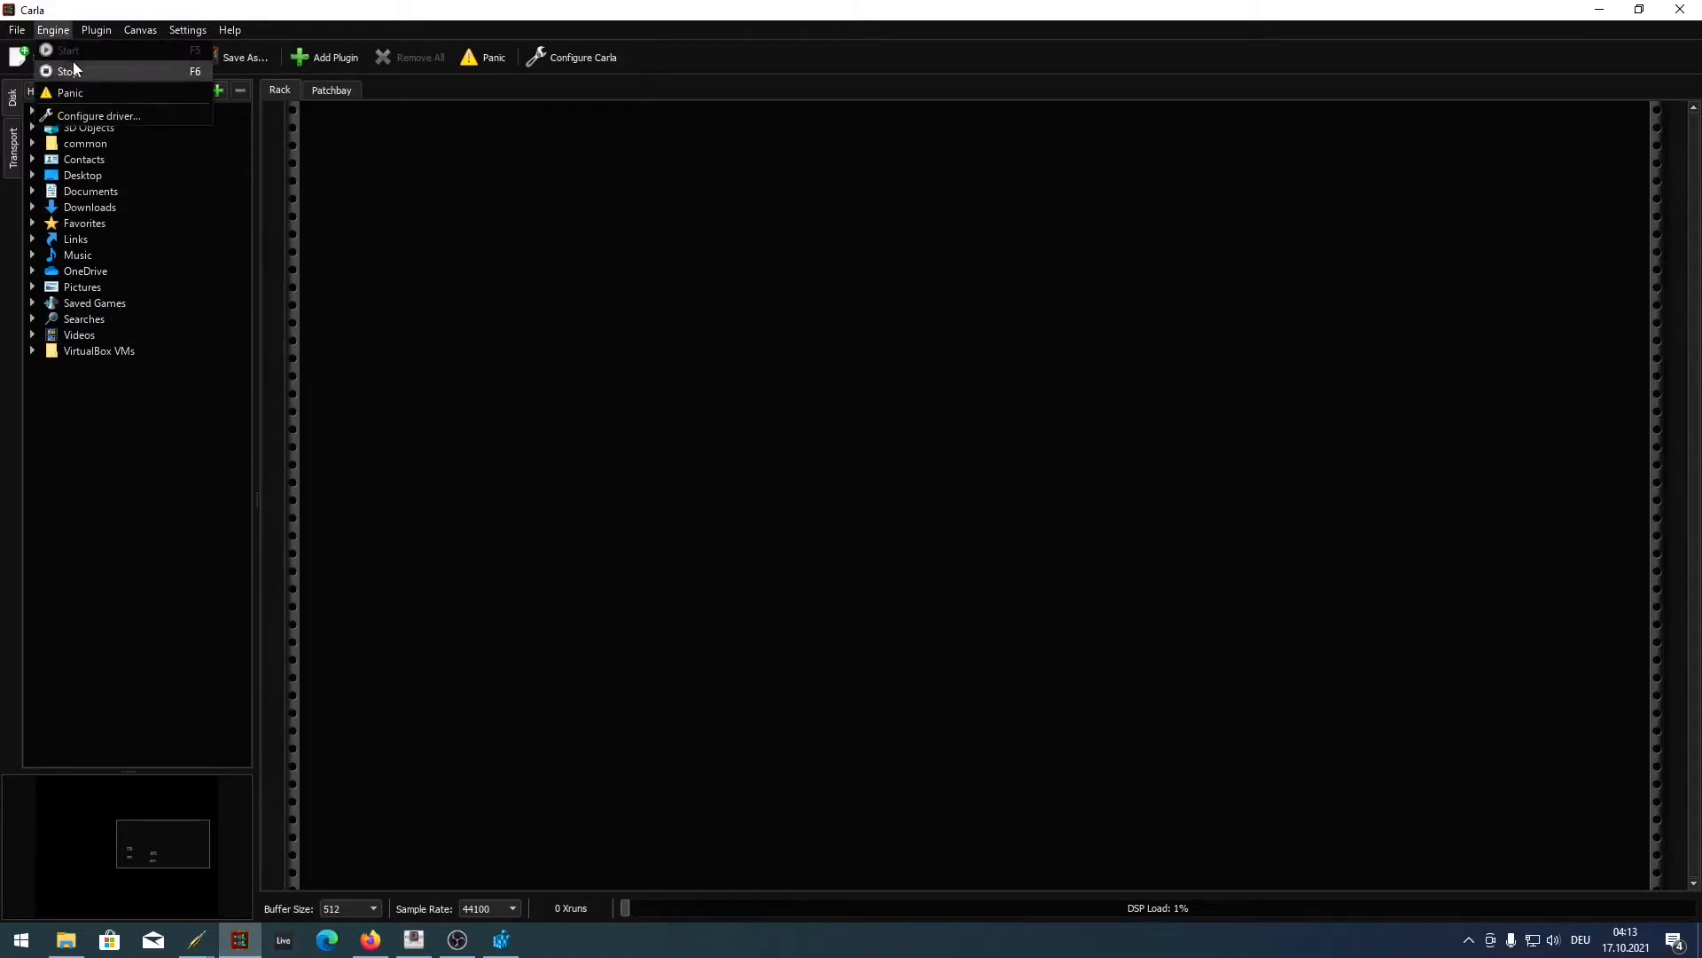
click(564, 10)
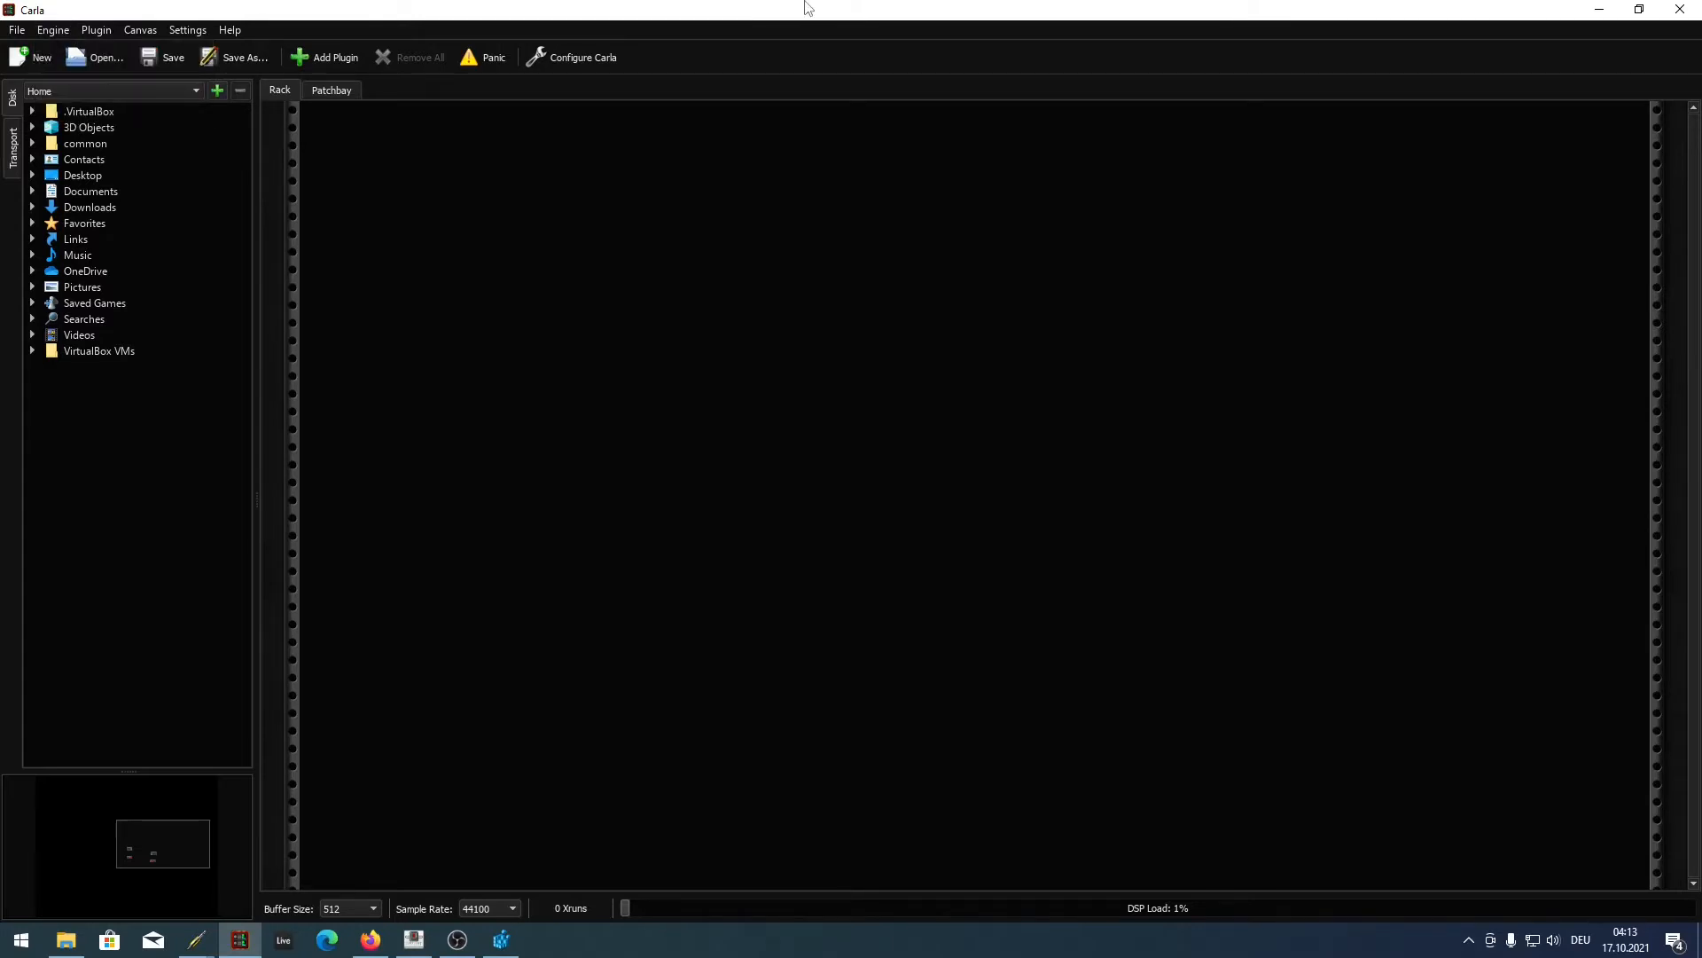
drag(805, 7, 0, 124)
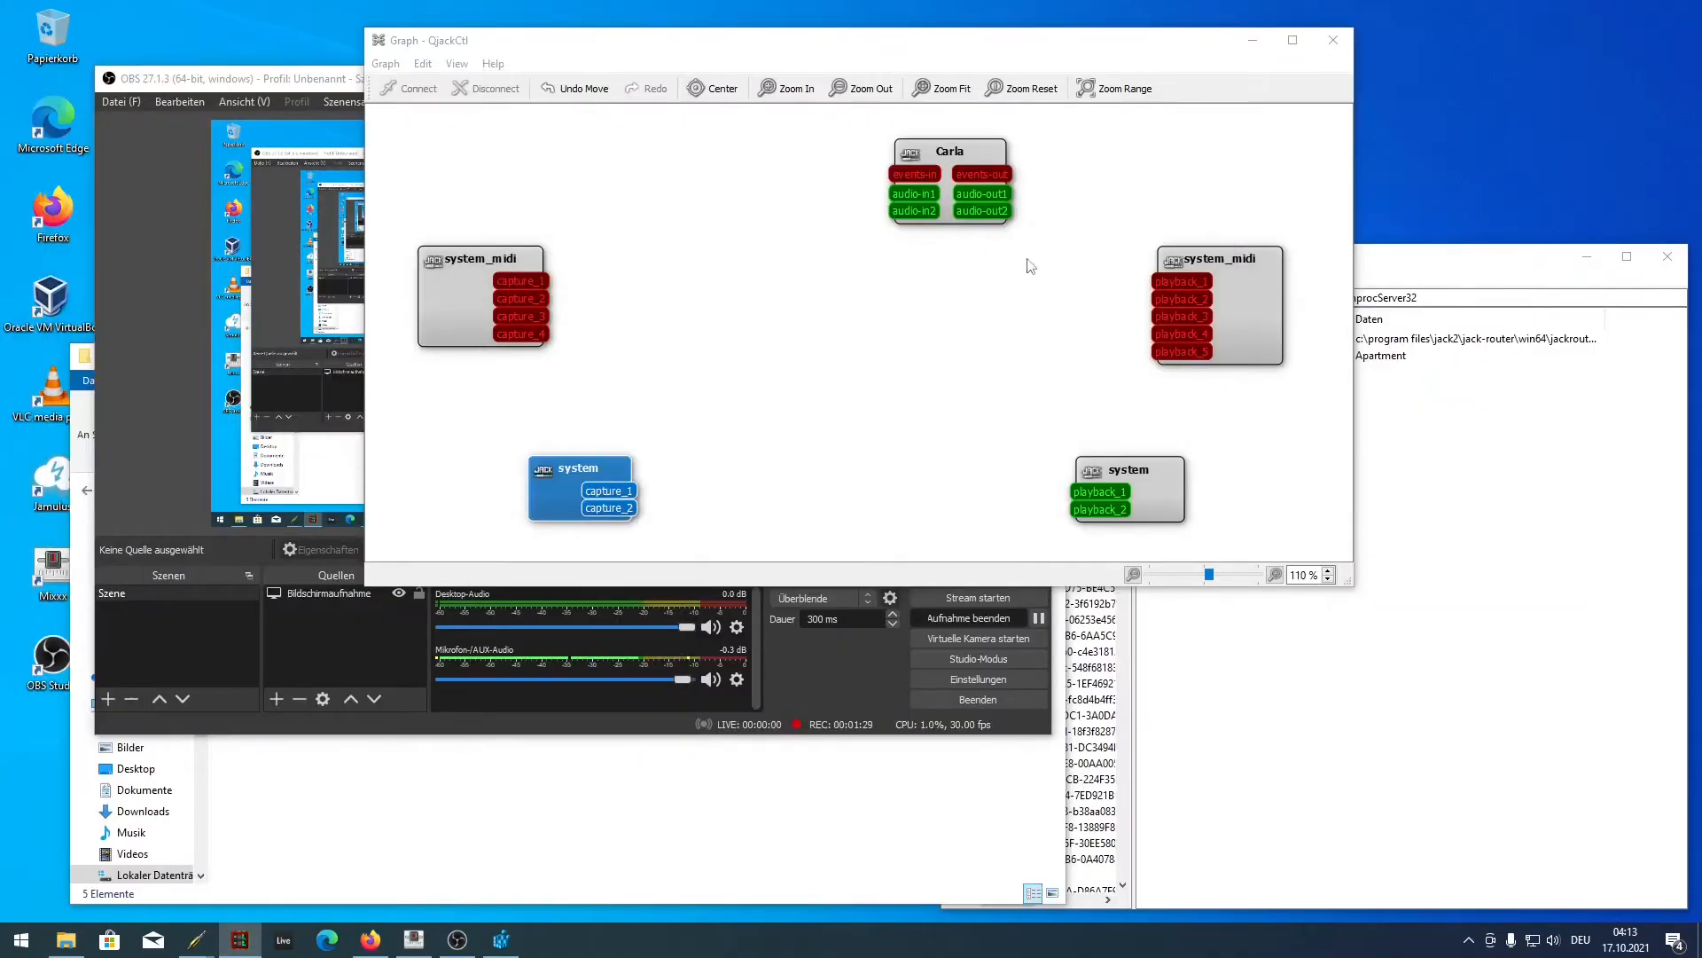
- Place the Carla node centrally in the JACK graph and wire system capture_1/2 to audio-in1/2 and audio-out1/2 to system playback_1/2
drag(958, 161, 835, 268)
click(949, 321)
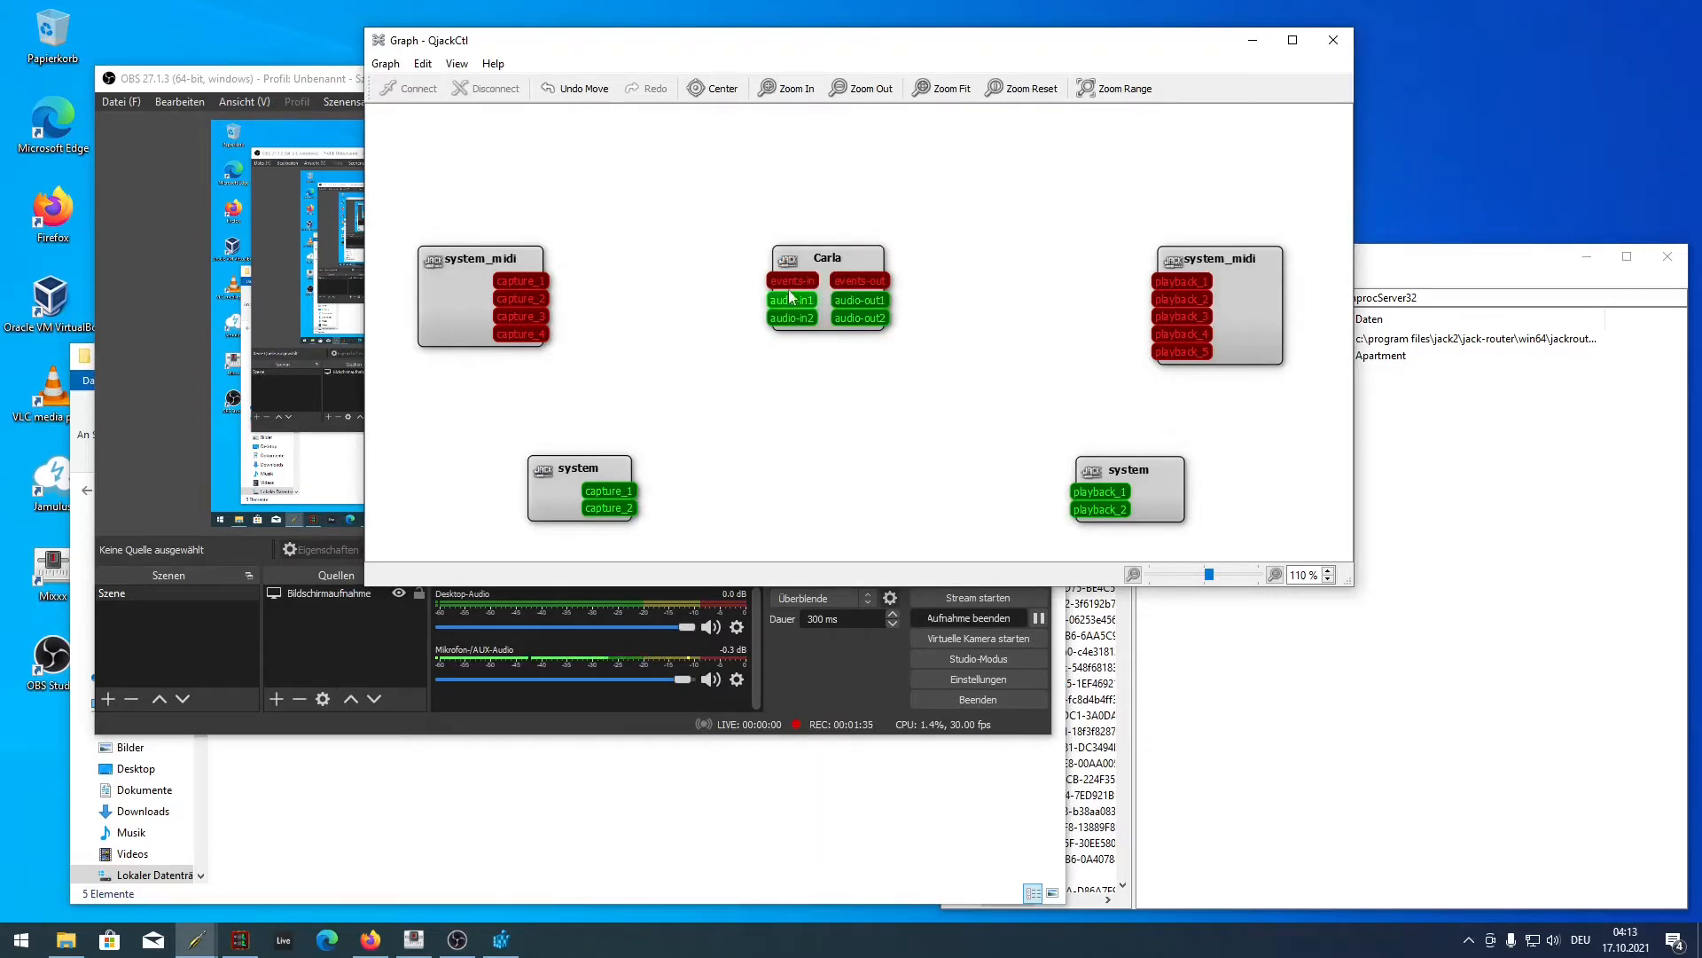
drag(625, 491, 780, 302)
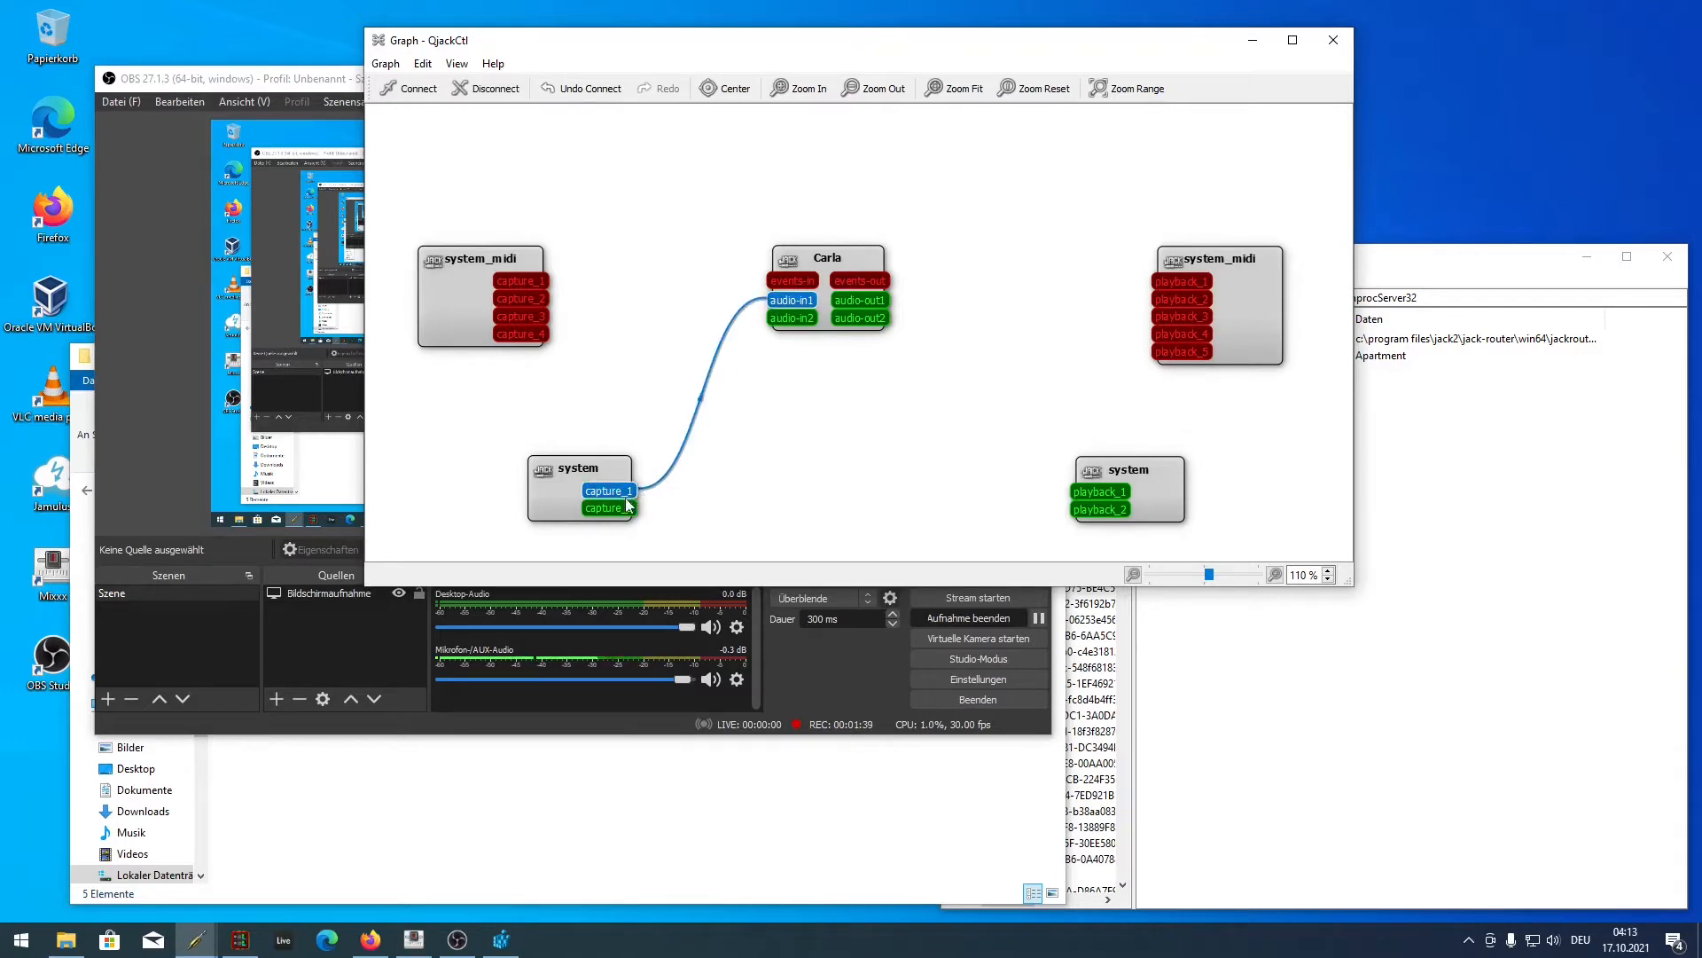
drag(626, 505, 1093, 492)
drag(885, 316, 1090, 518)
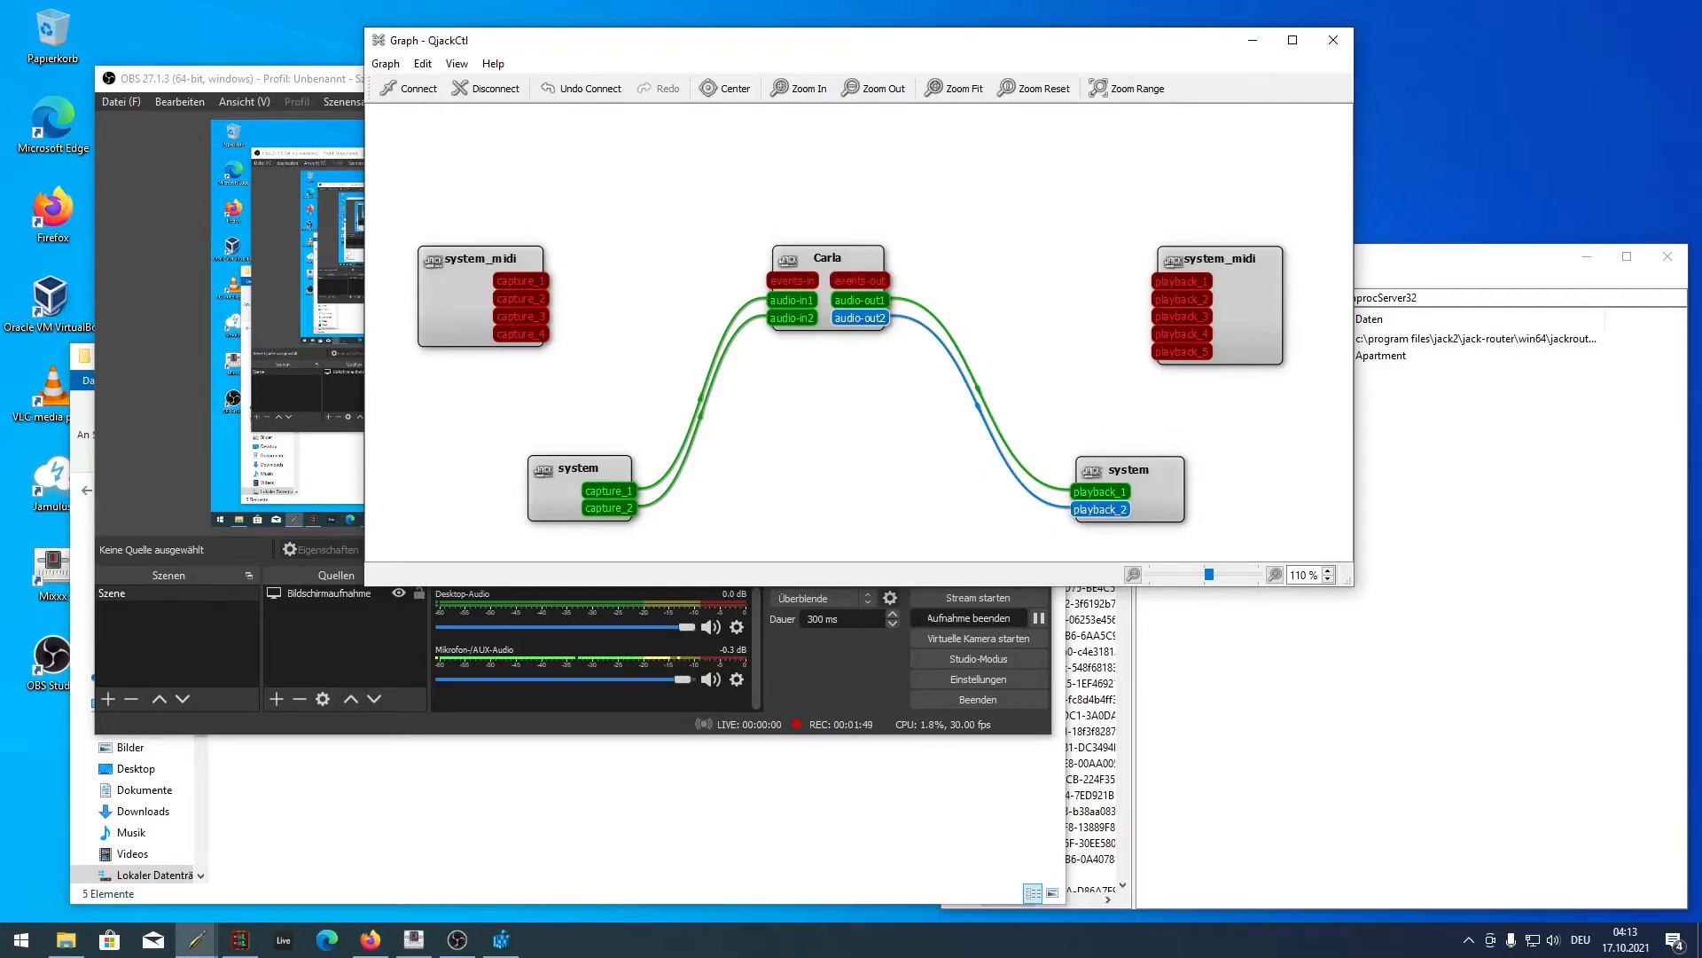
- Bring Carla back into view and add the SurgeEffectsBank VST3 plugin to its rack
drag(0, 187, 1304, 204)
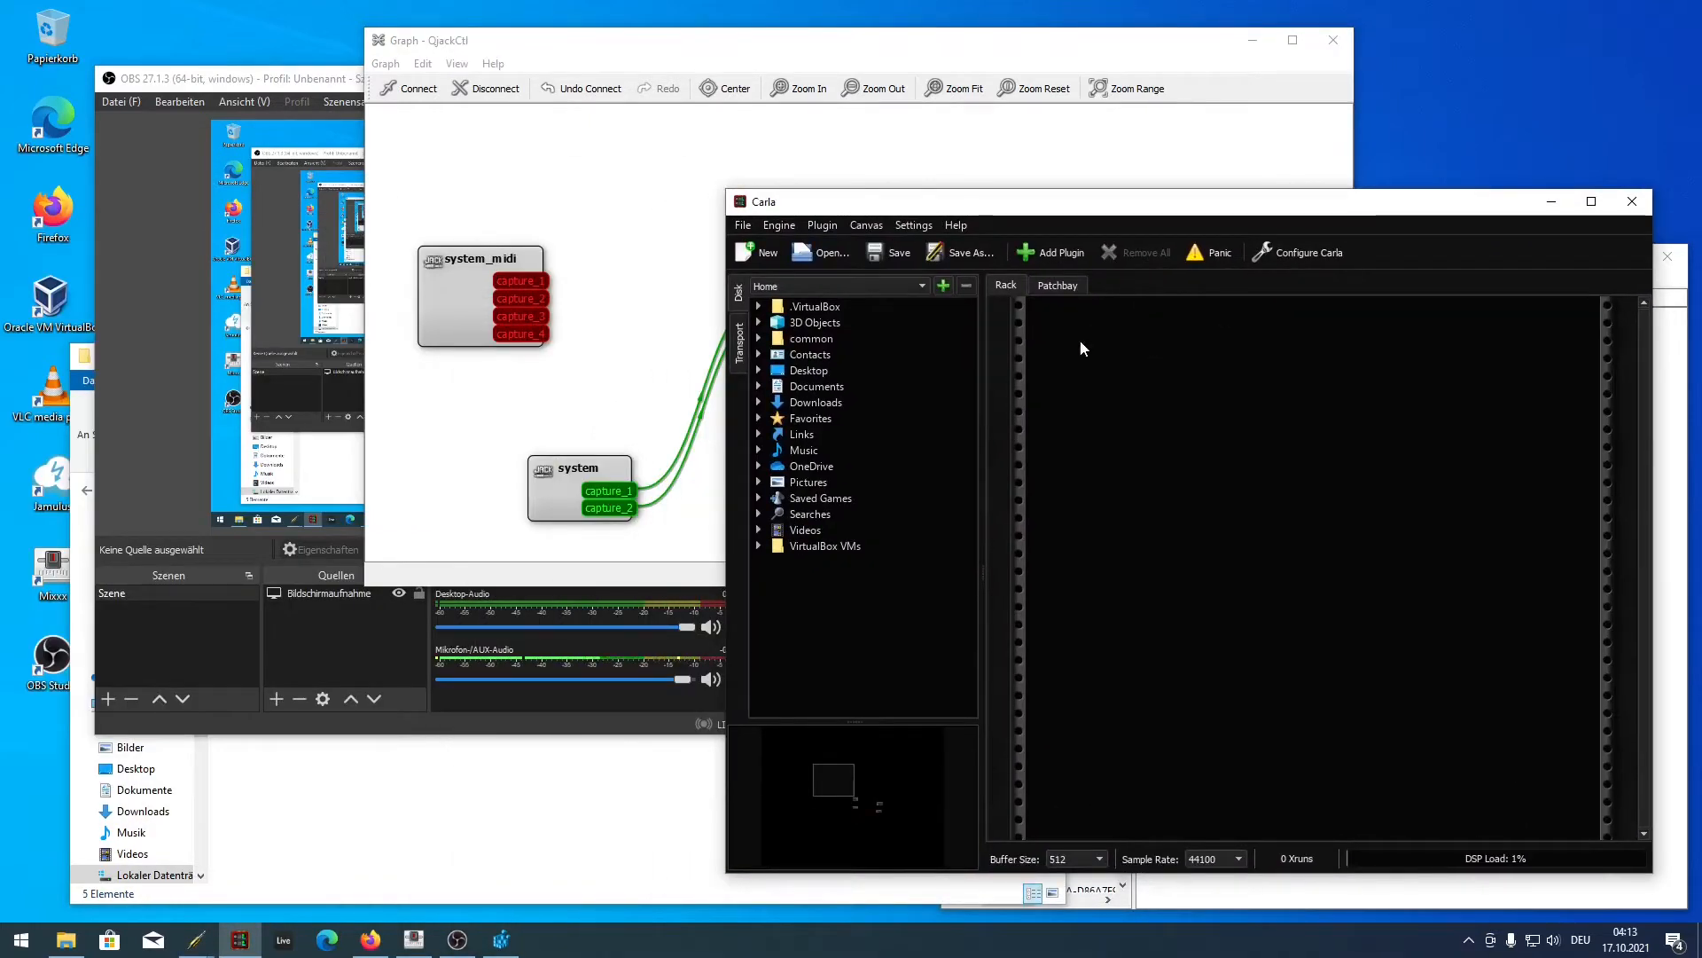
right_click(1136, 353)
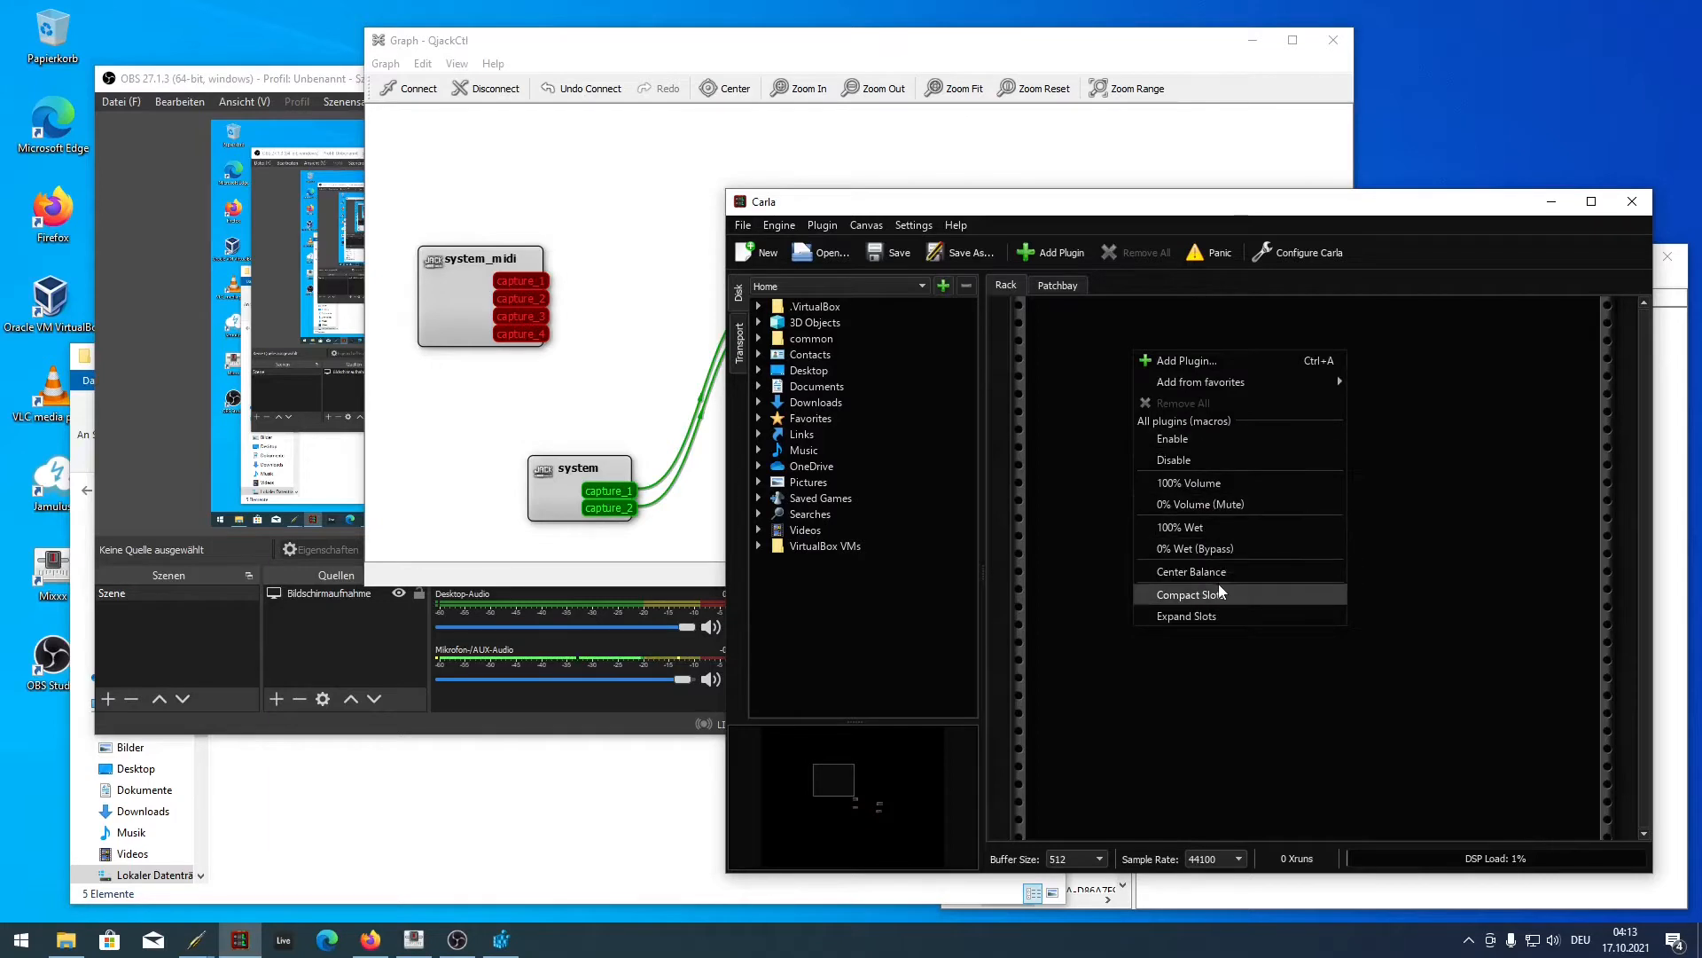
click(1207, 361)
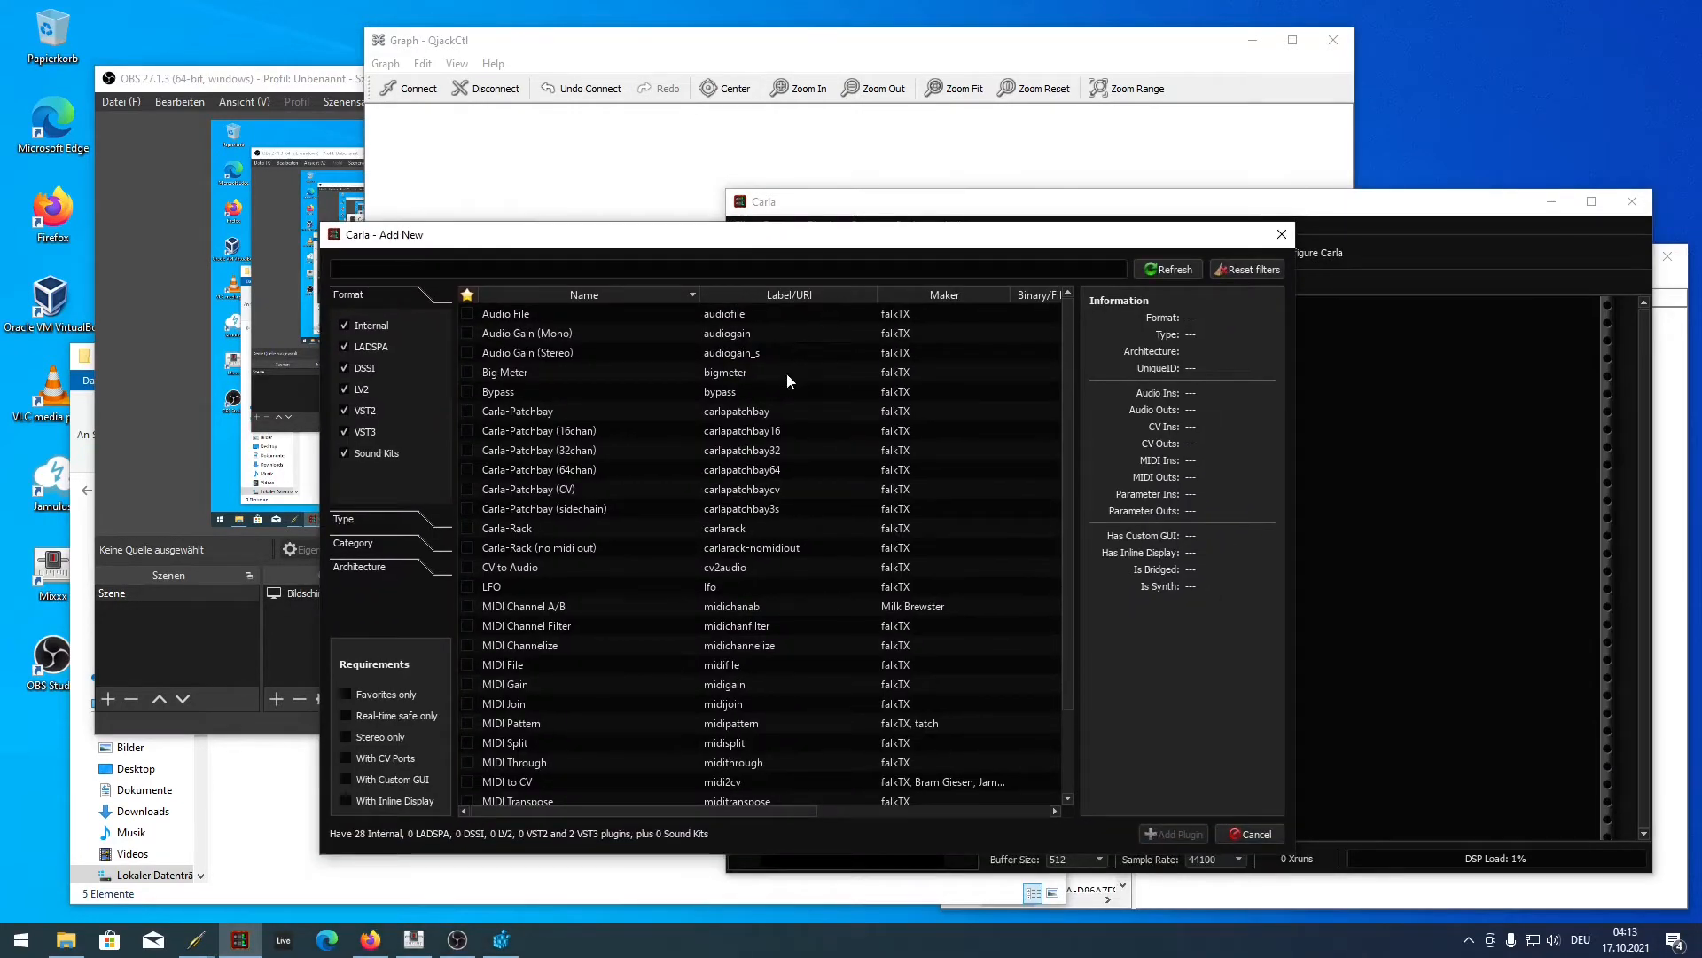
scroll(621, 585, down, 2)
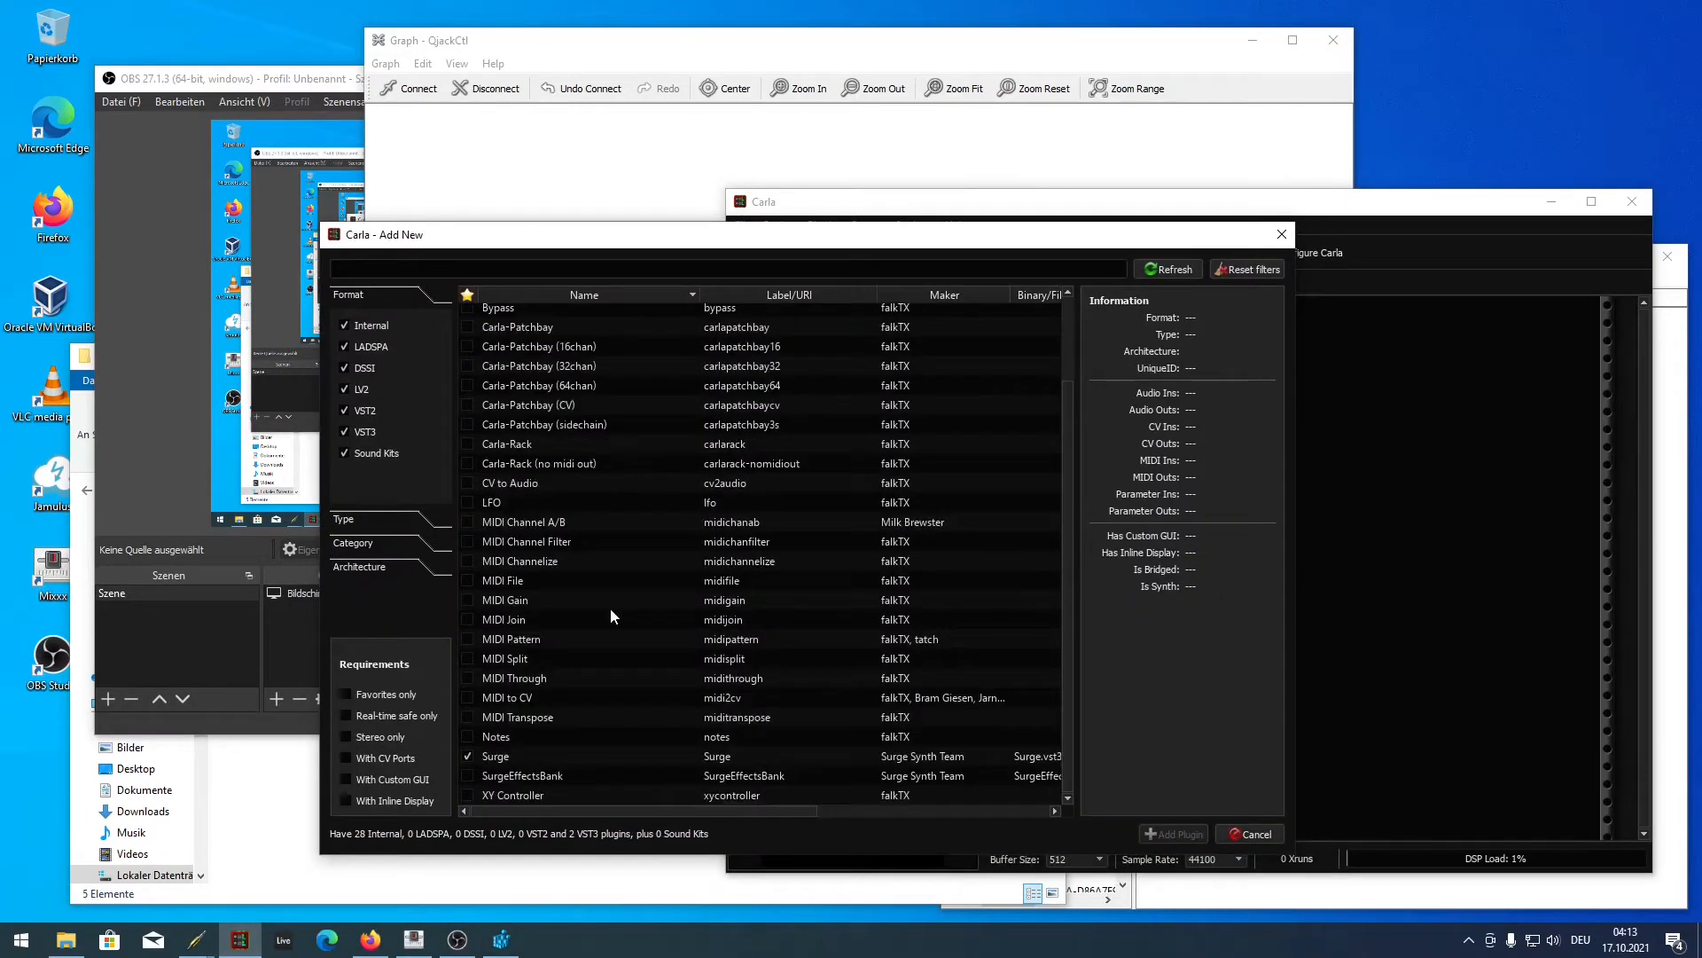
click(495, 757)
click(528, 776)
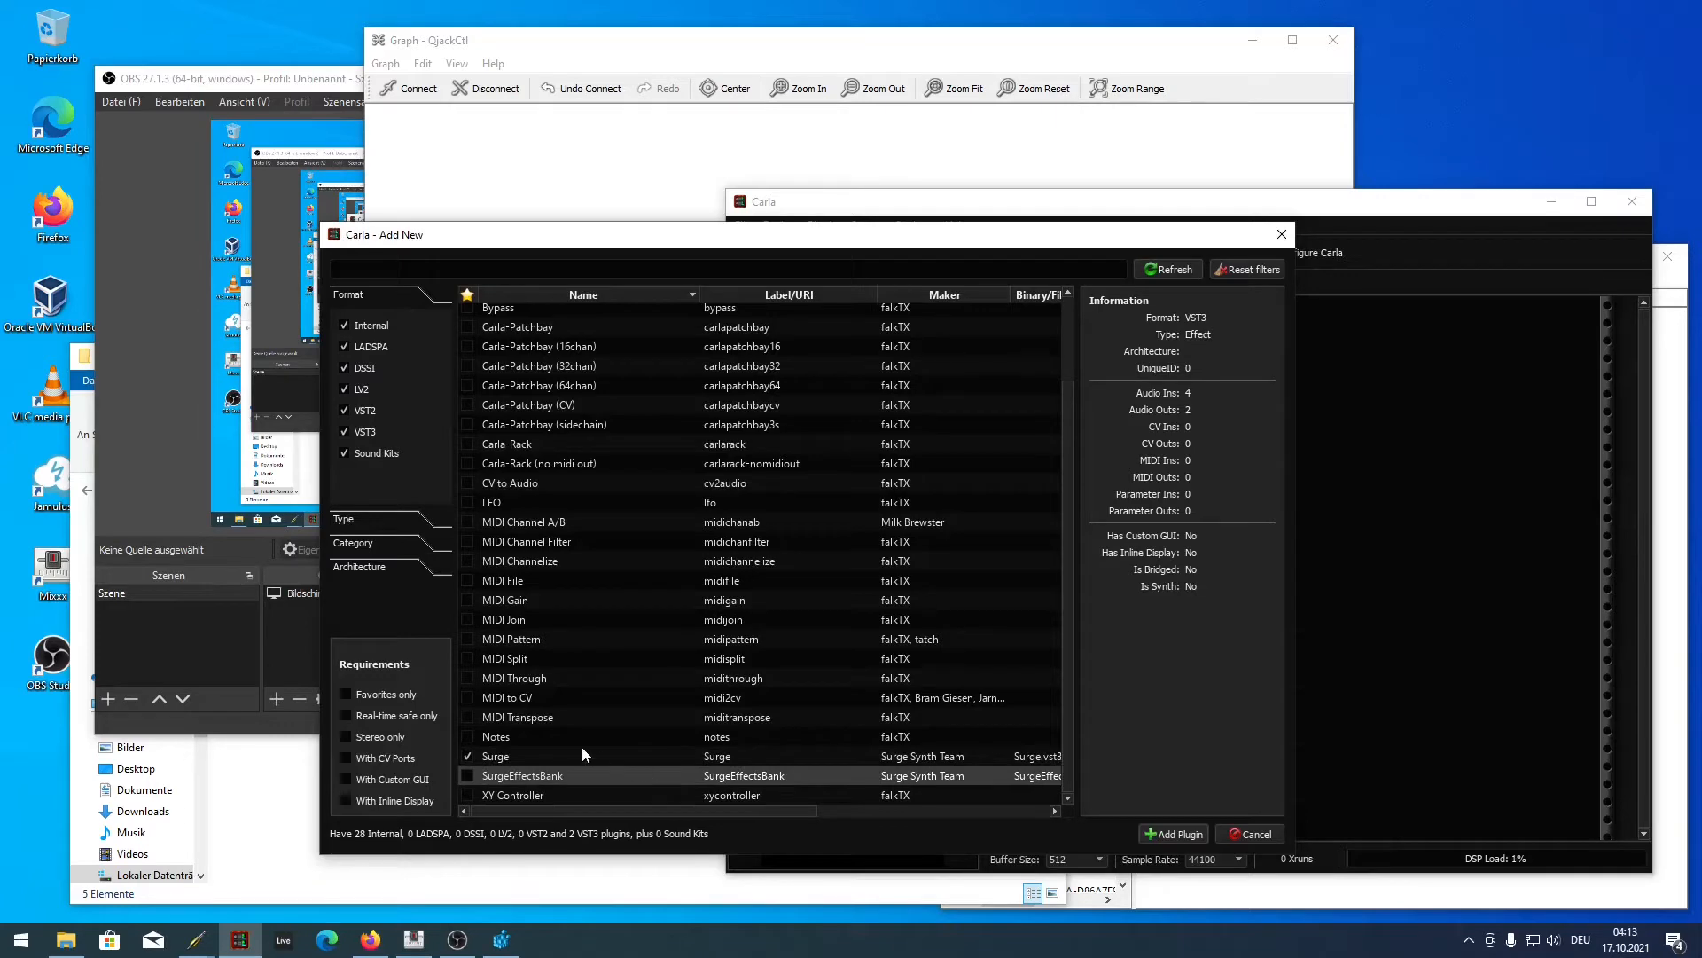
click(1174, 833)
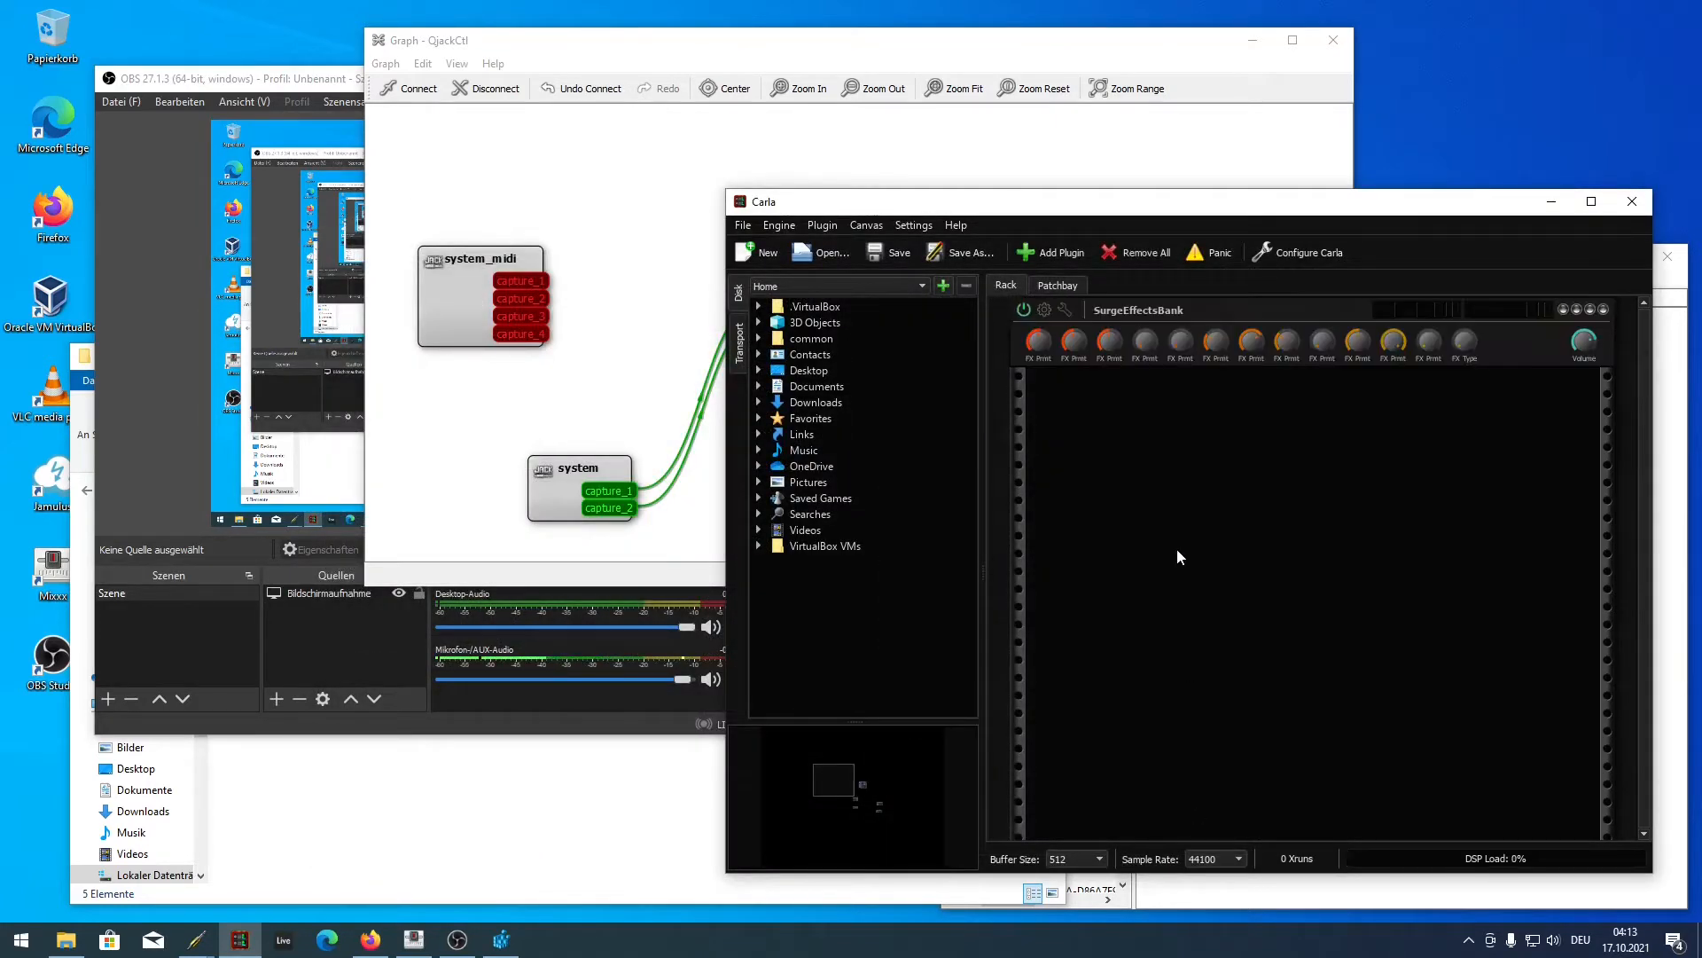
- Show Carla's patchbay, move the SurgeEffectsBank node closer to the audio nodes, and maximise the window
click(1055, 285)
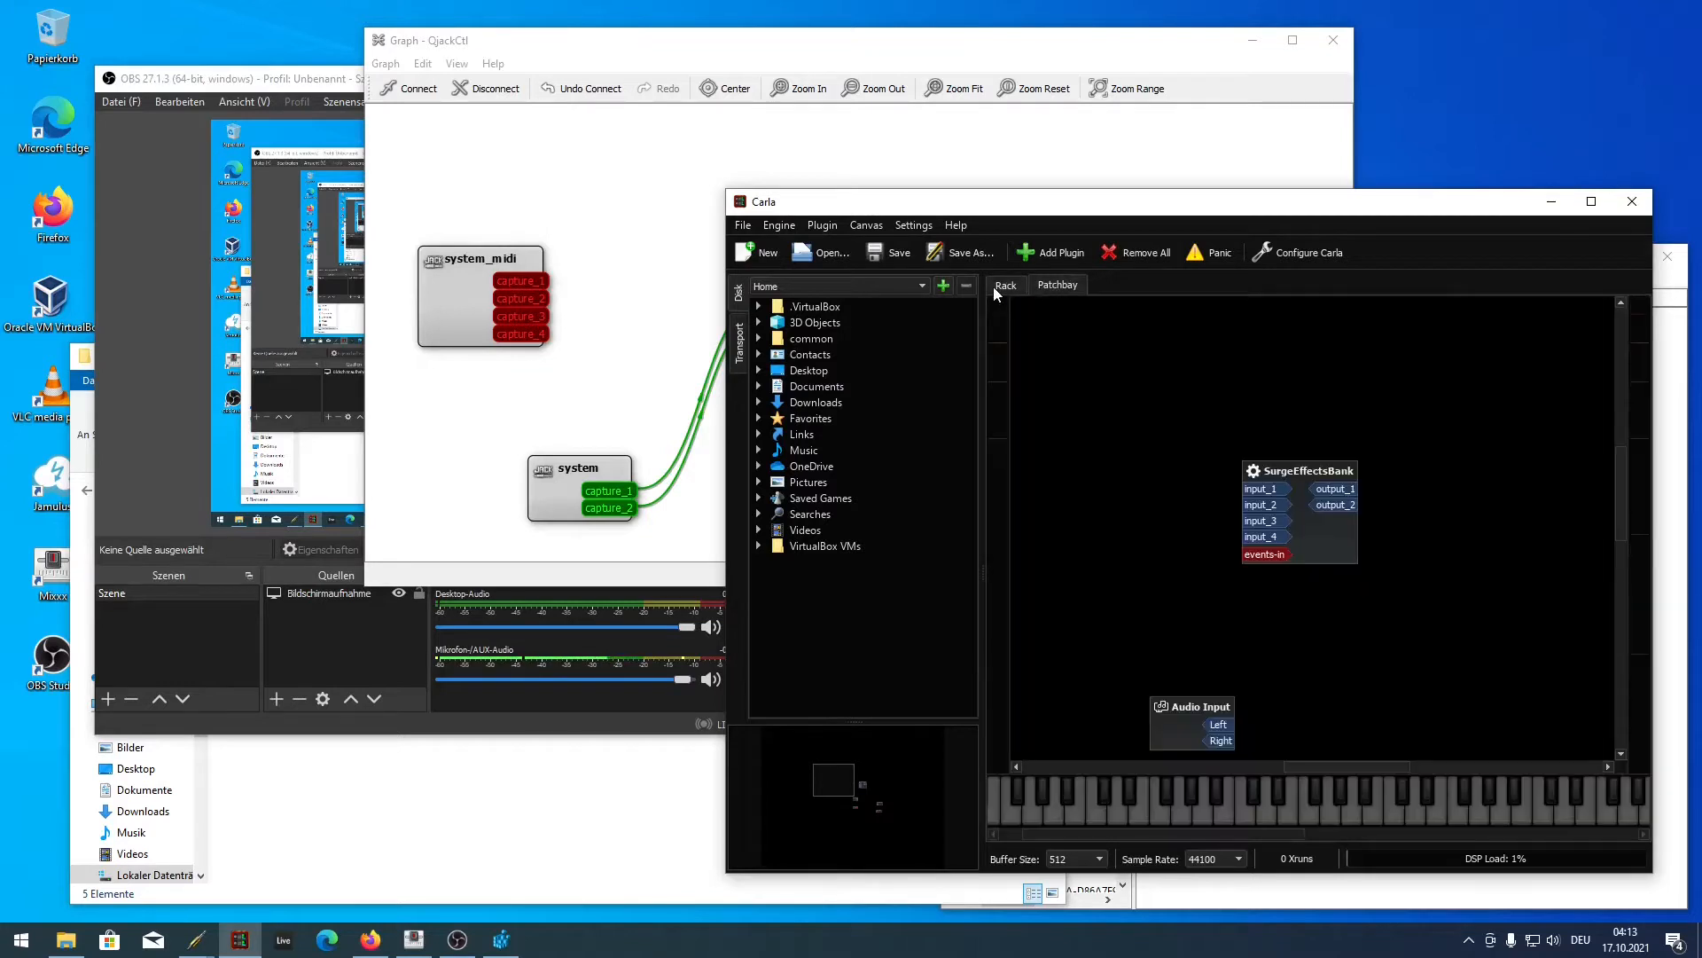
click(997, 286)
click(1055, 286)
drag(1270, 532, 1421, 630)
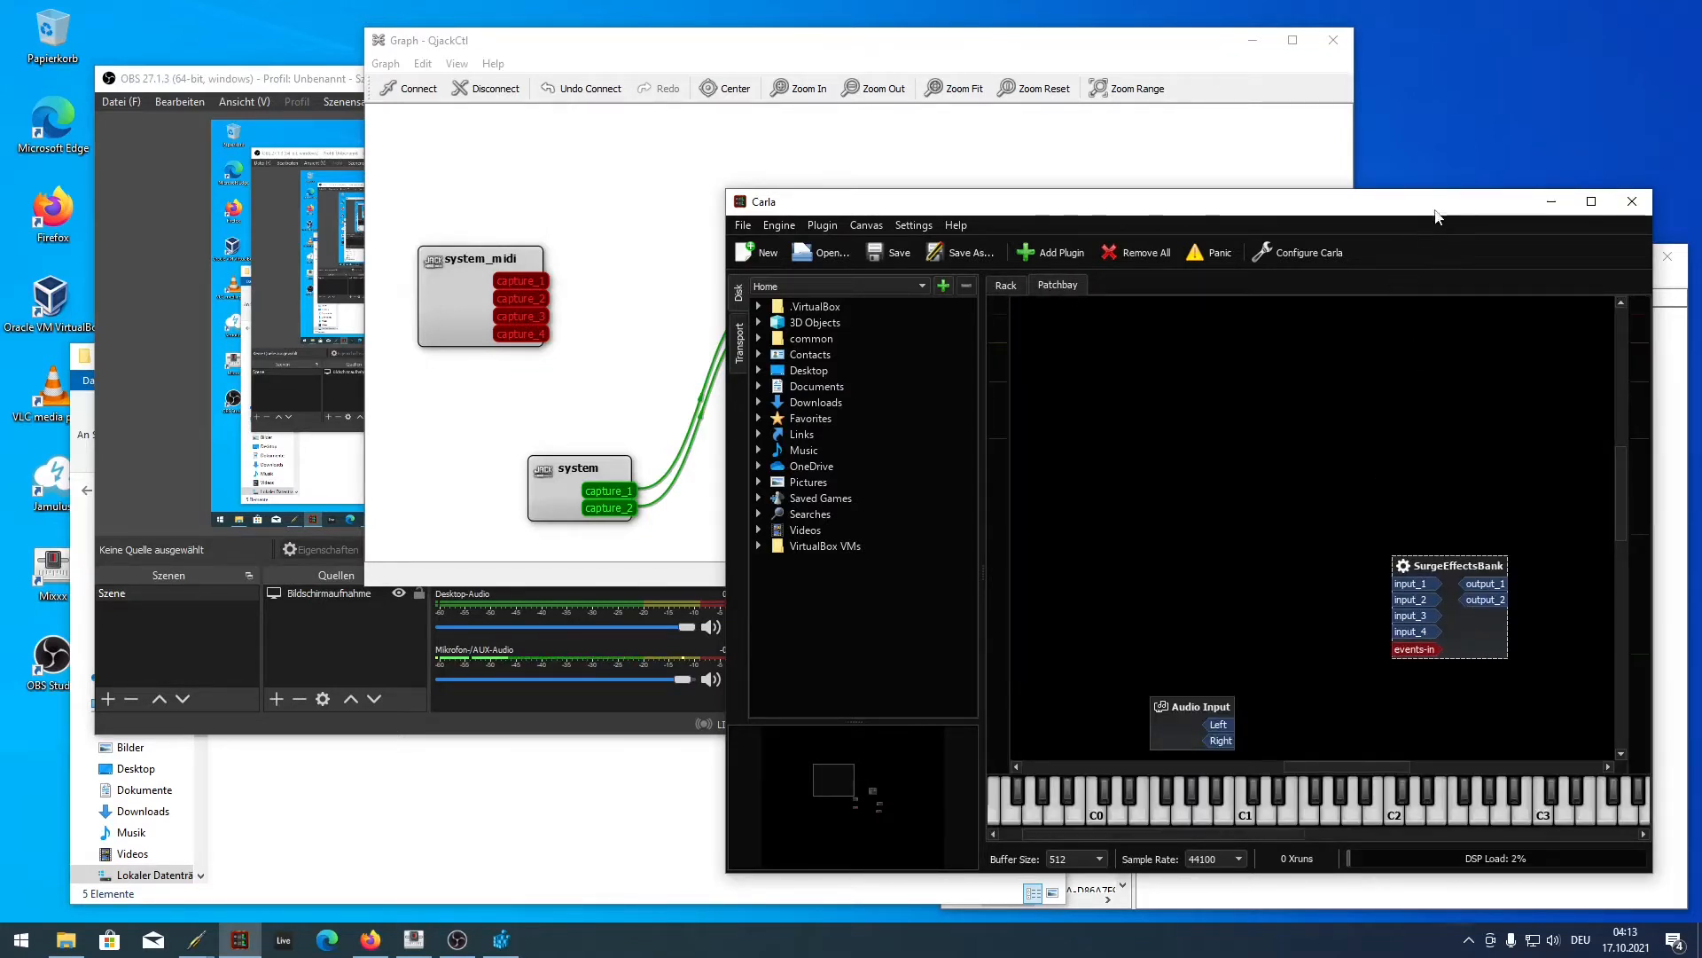
drag(1436, 202, 1129, 127)
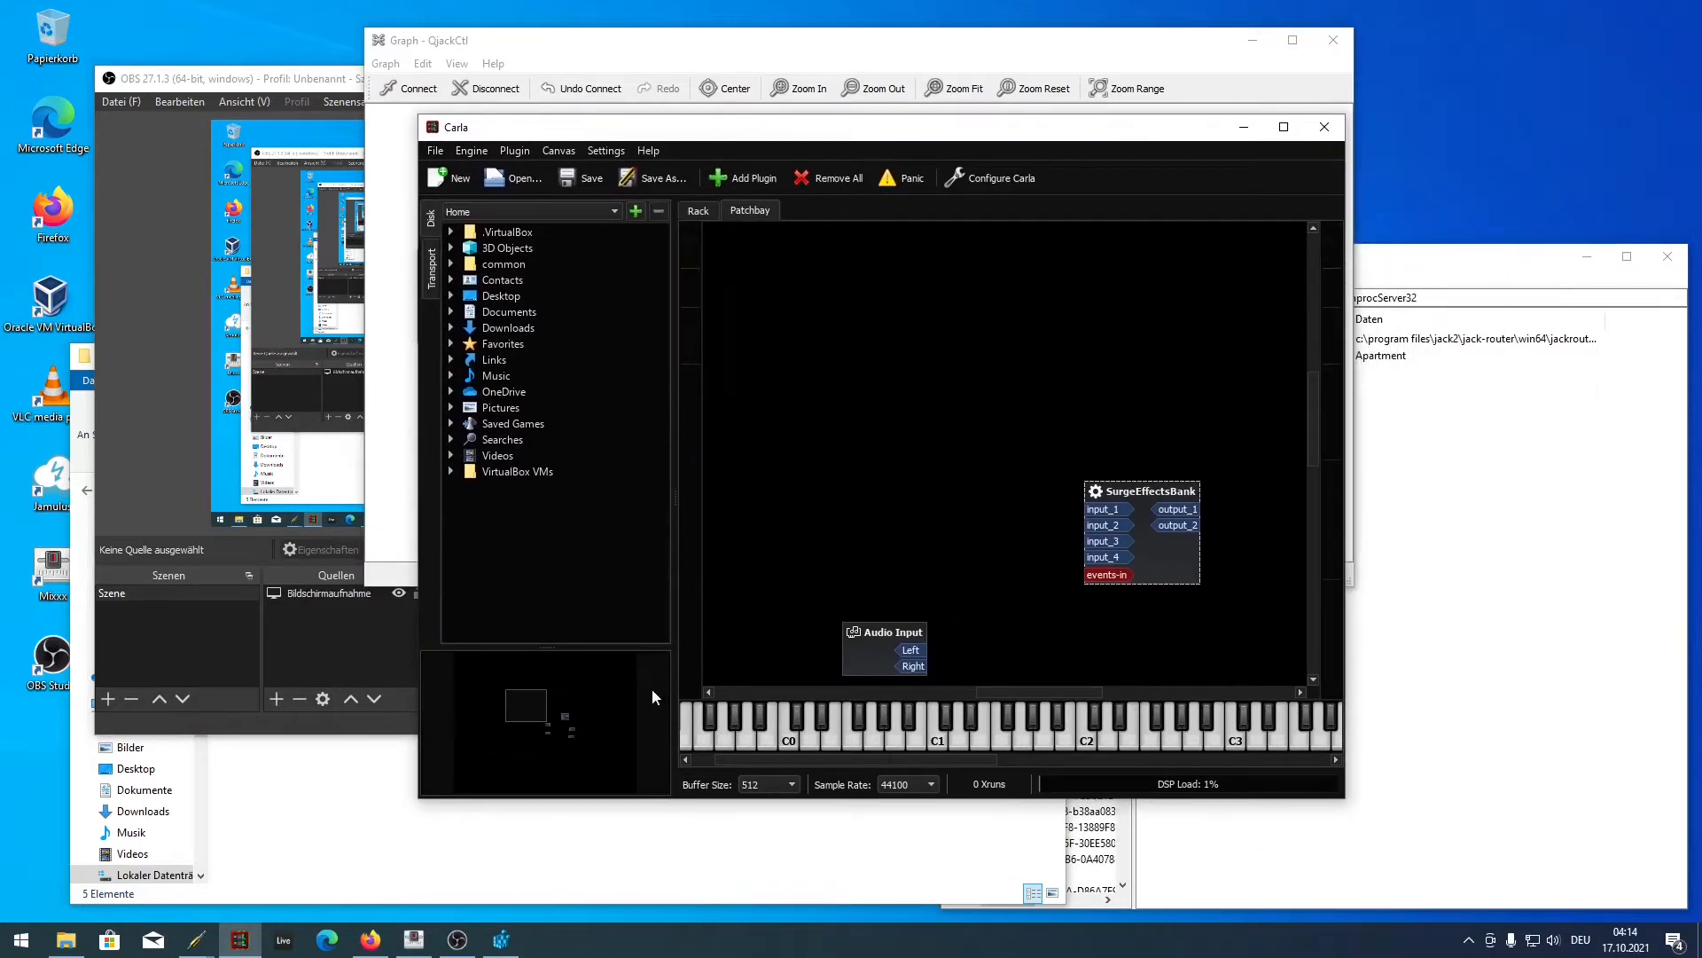
drag(536, 705, 564, 727)
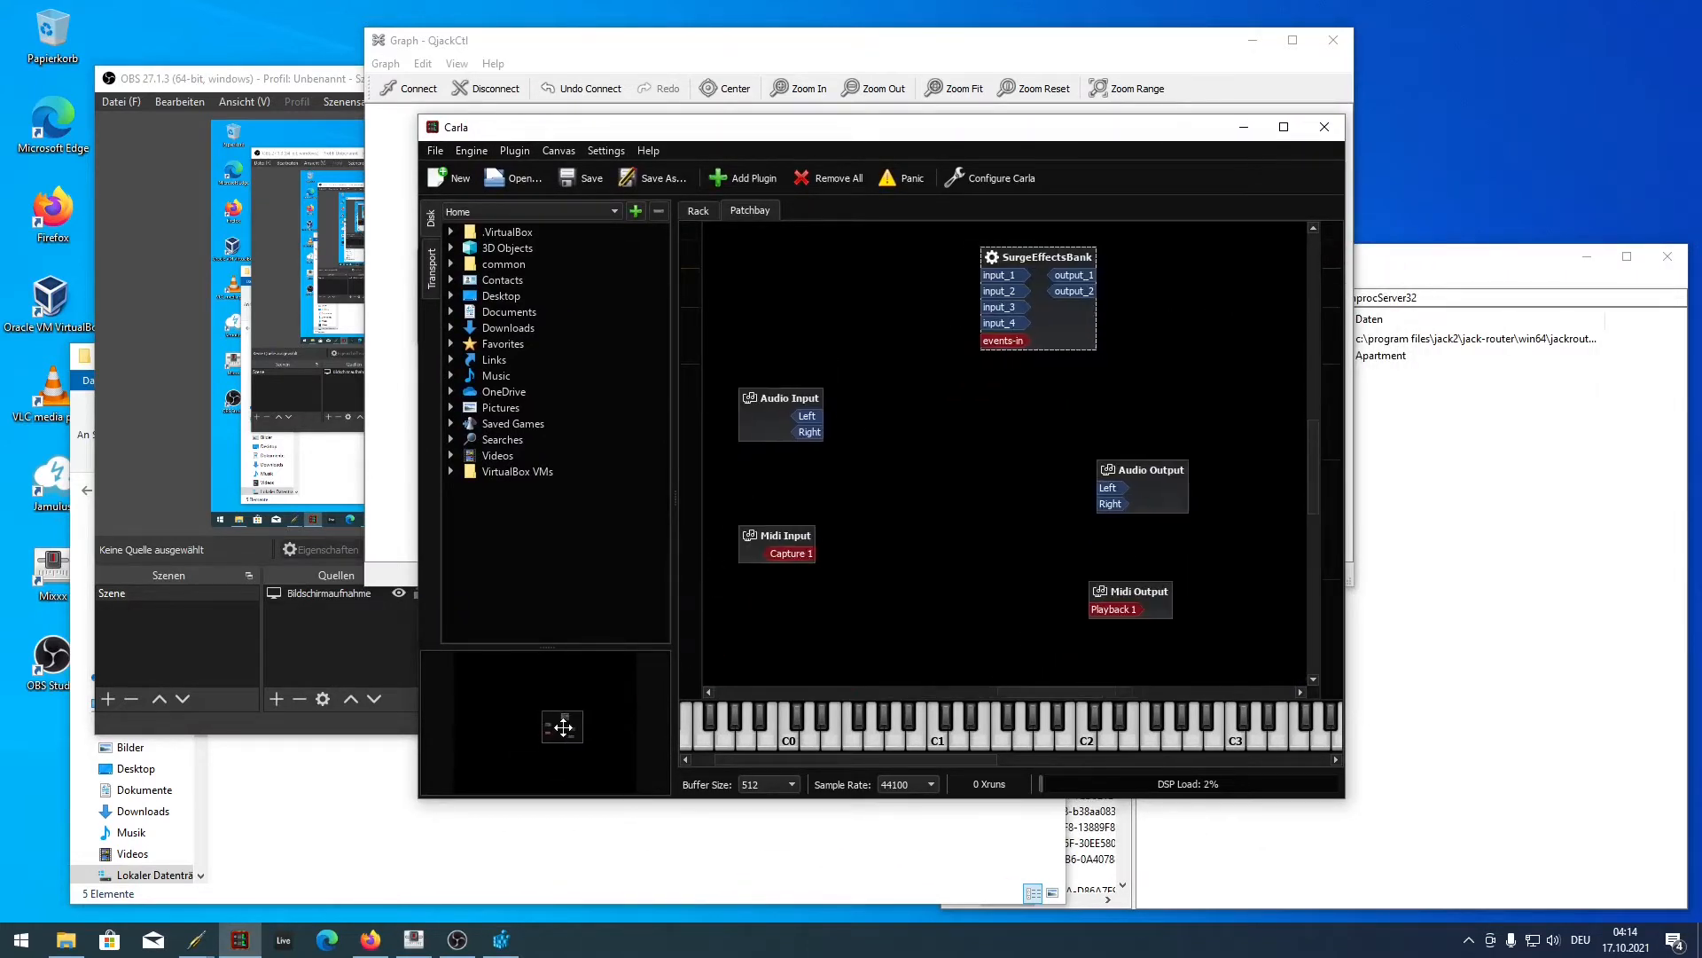
double_click(1104, 129)
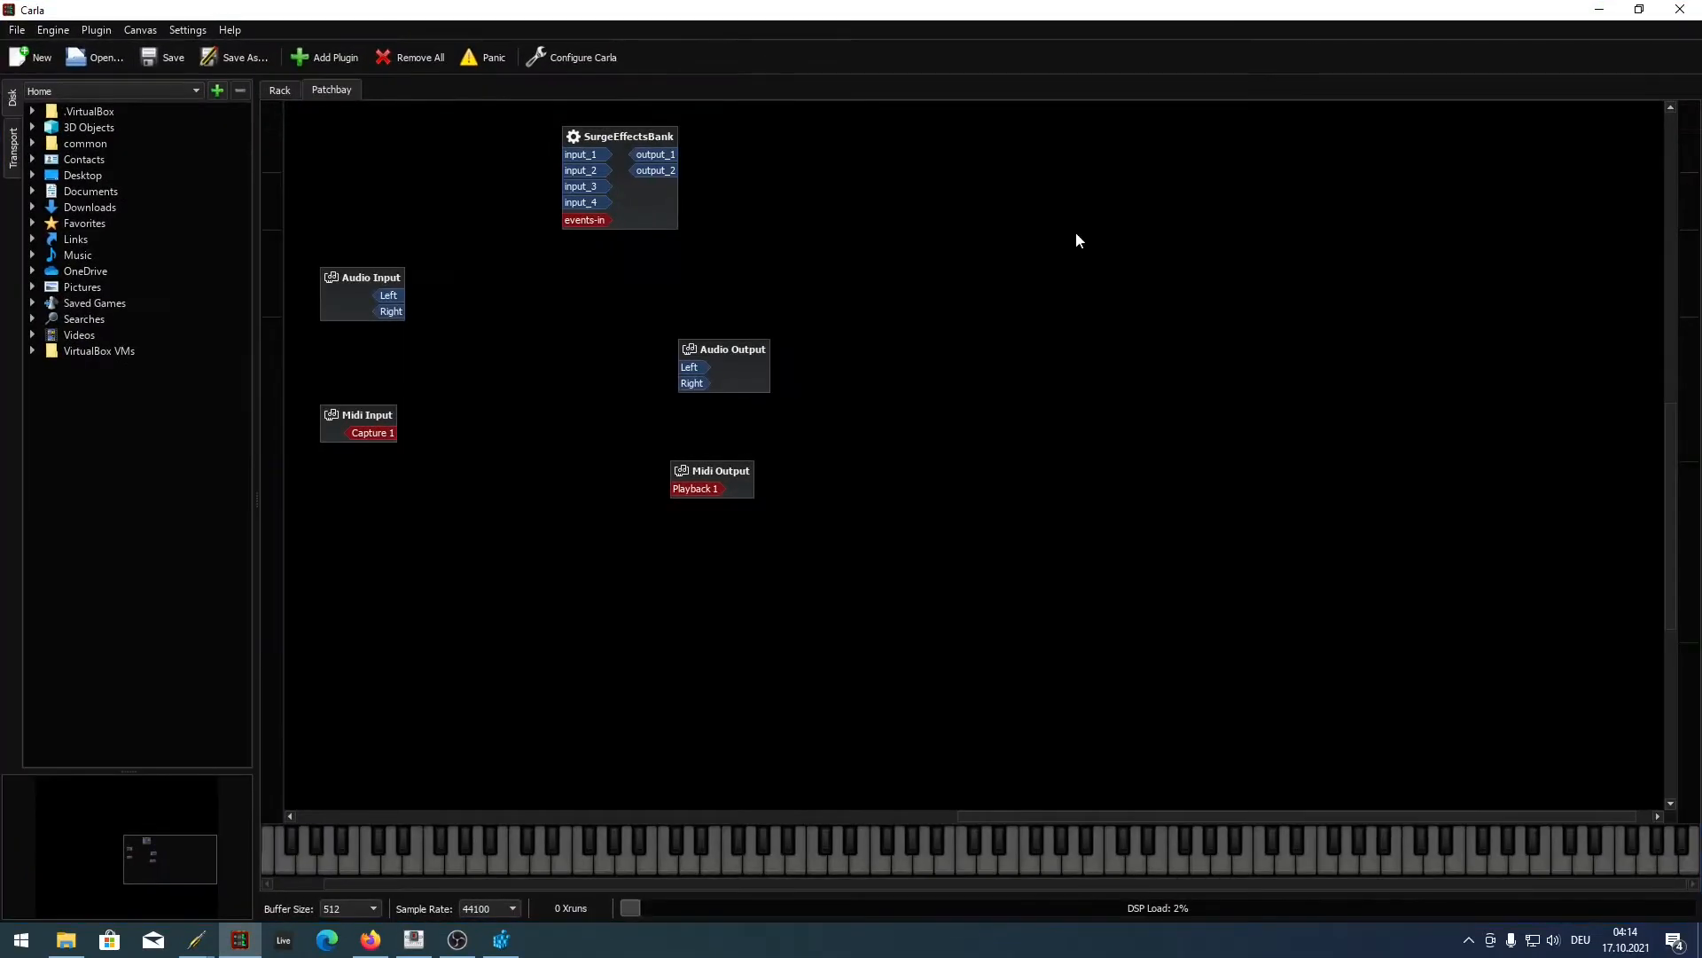
- Arrange the patchbay nodes and route Audio Input Left/Right through SurgeEffectsBank input_1/2 and output_1/2 to Audio Output Left/Right
drag(753, 364, 997, 290)
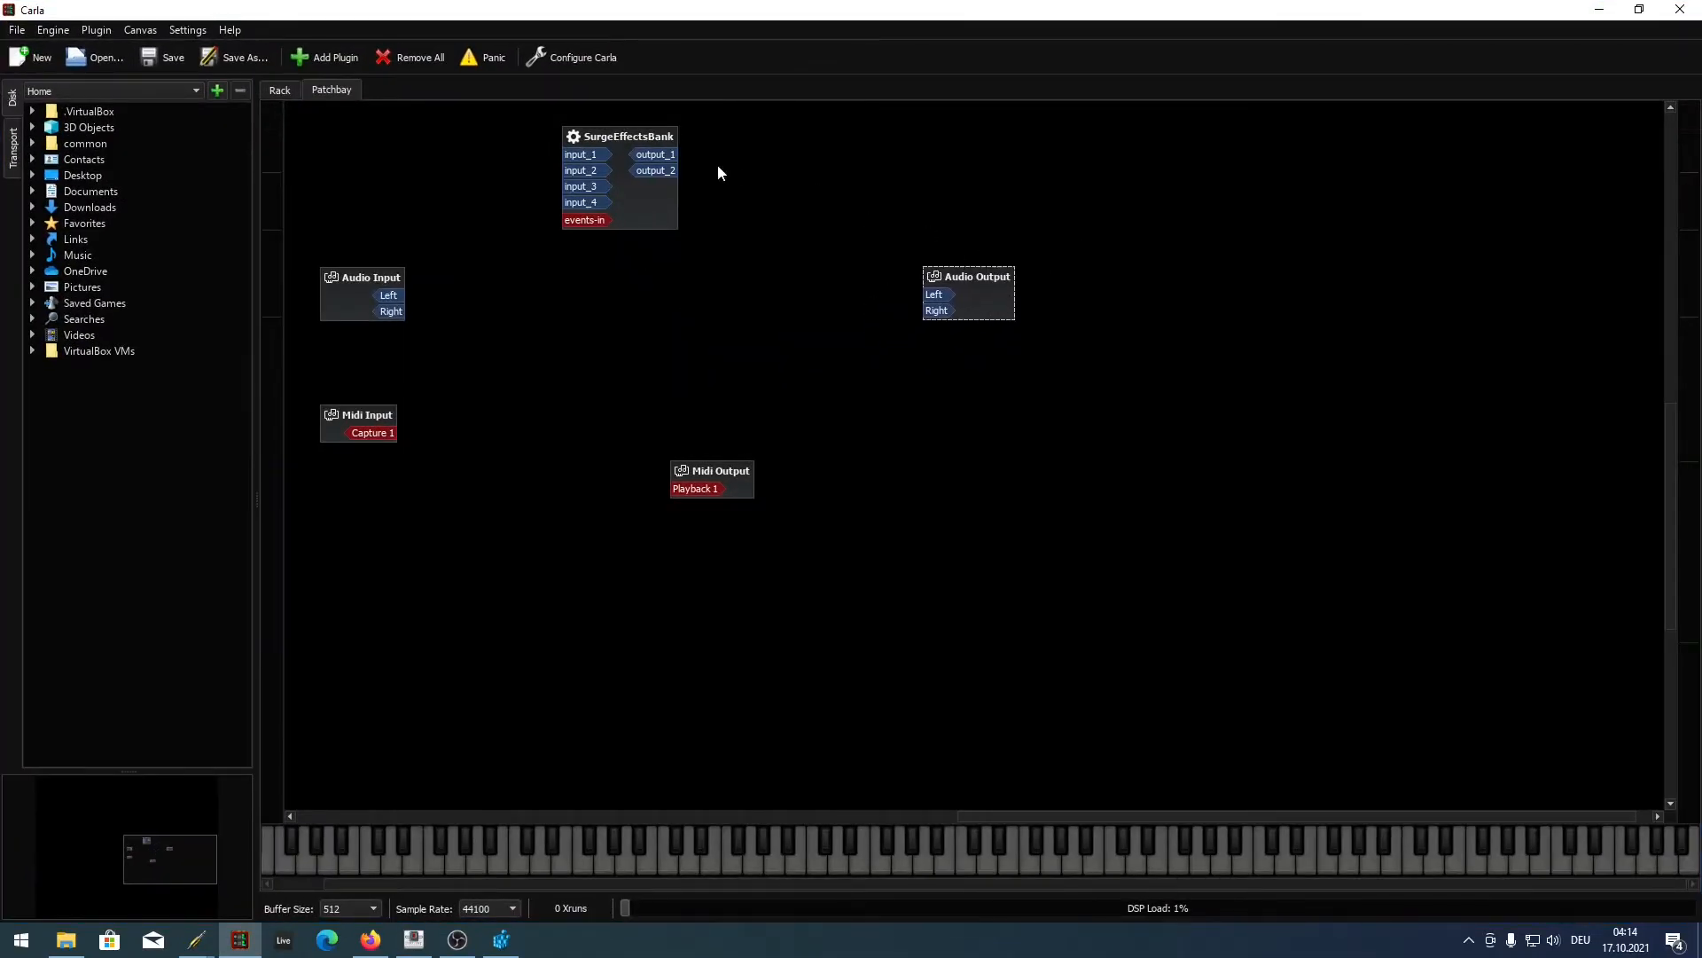
drag(650, 209, 933, 294)
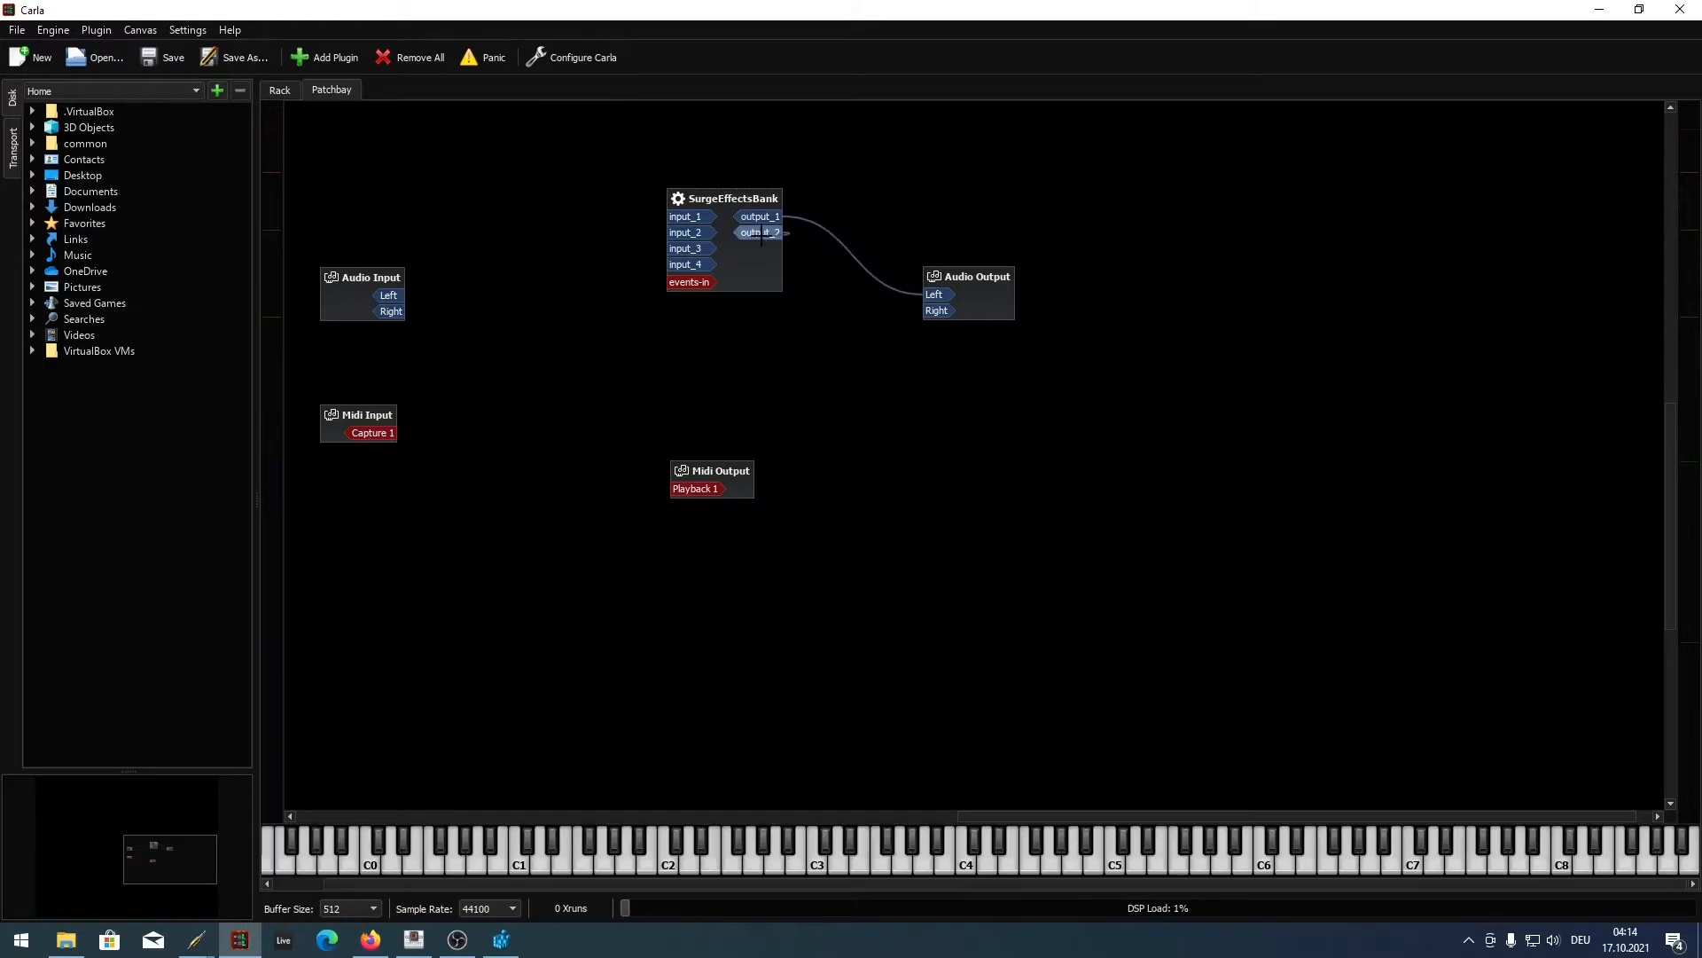
drag(761, 233, 916, 316)
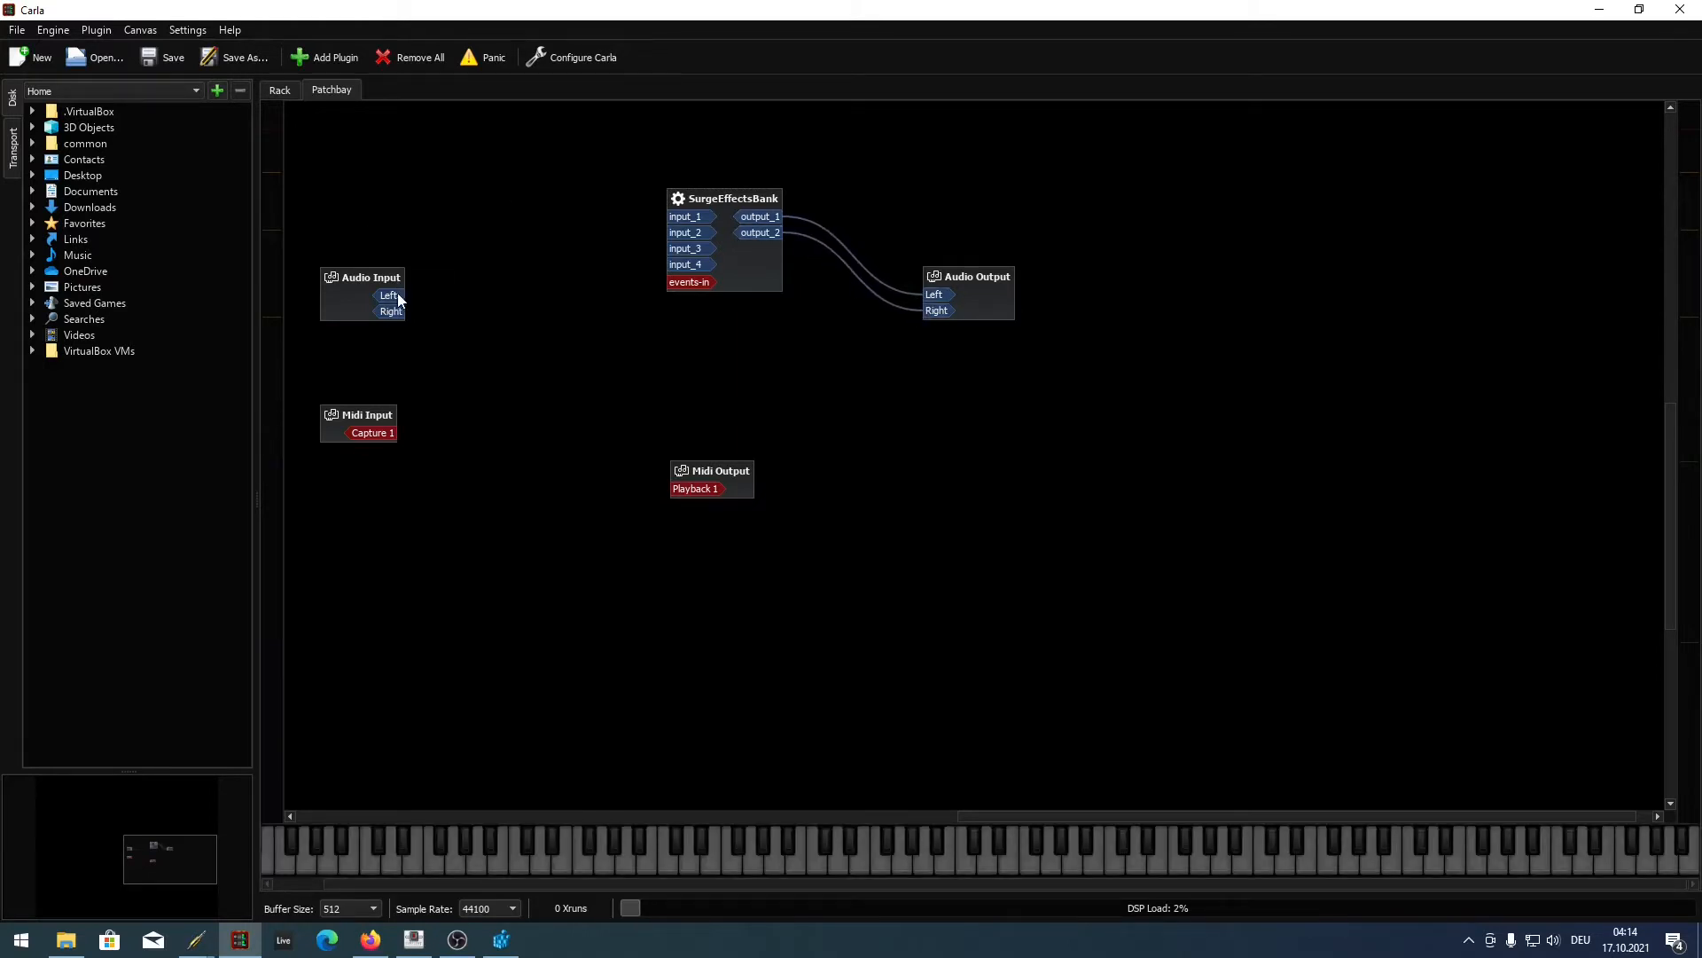
drag(398, 300, 678, 217)
drag(404, 312, 681, 233)
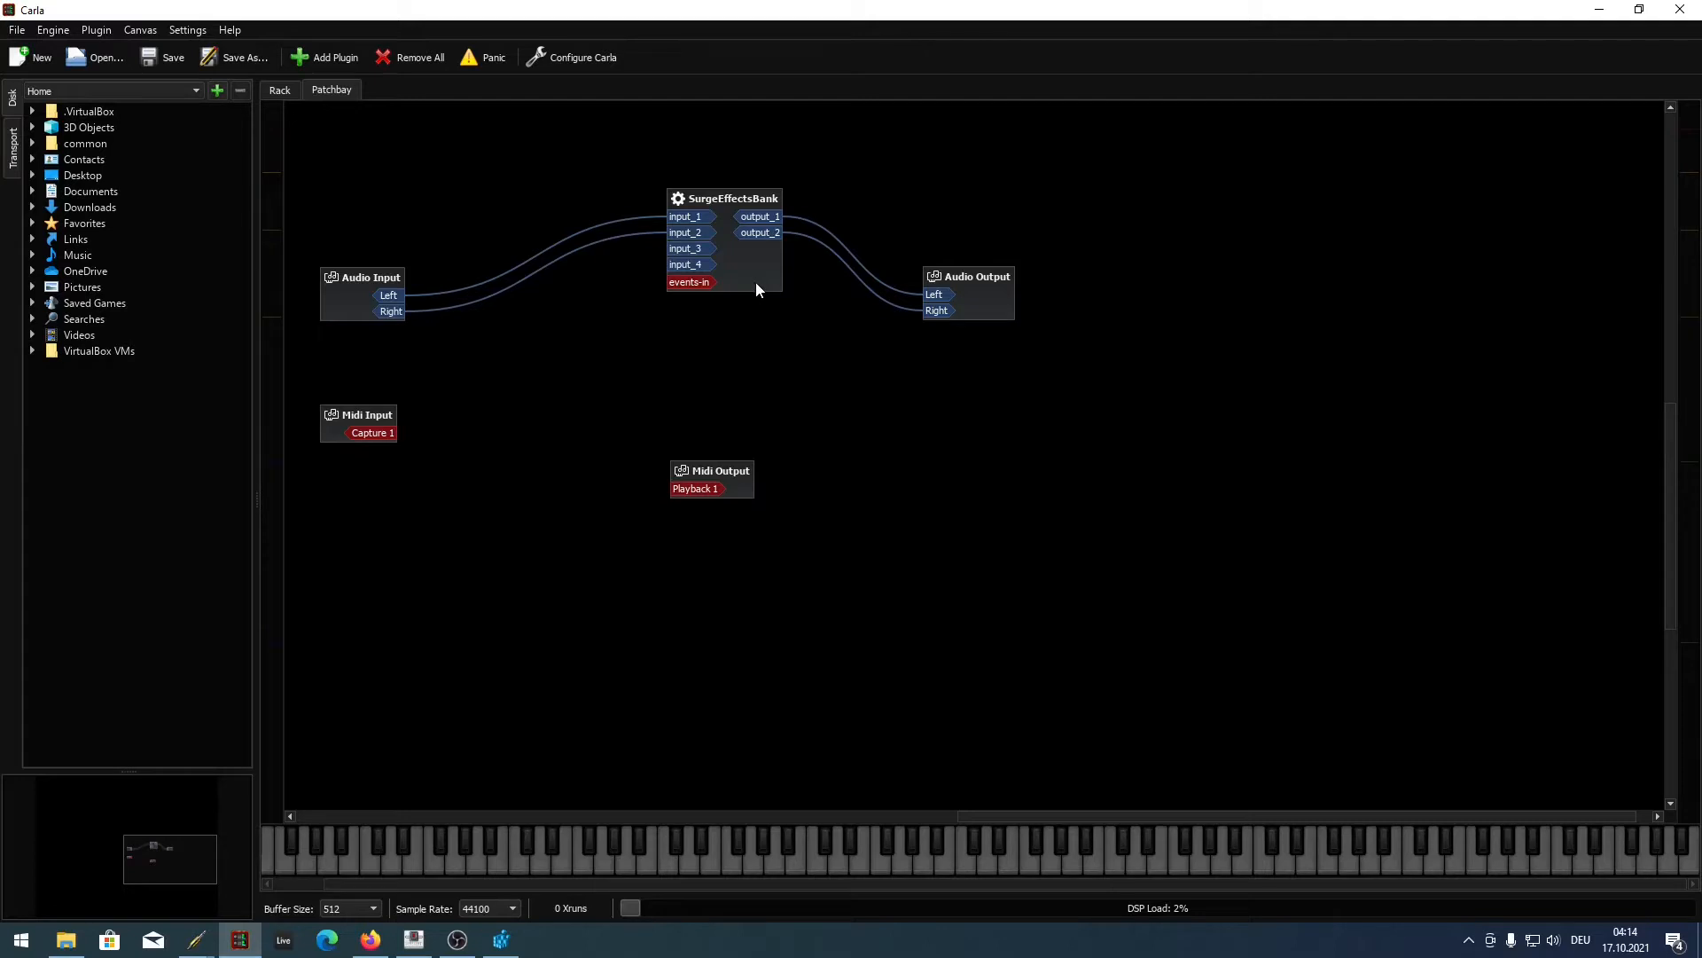
- Switch to OBS to check the audio mixer levels, and return to Carla's patchbay
key(alt+Tab)
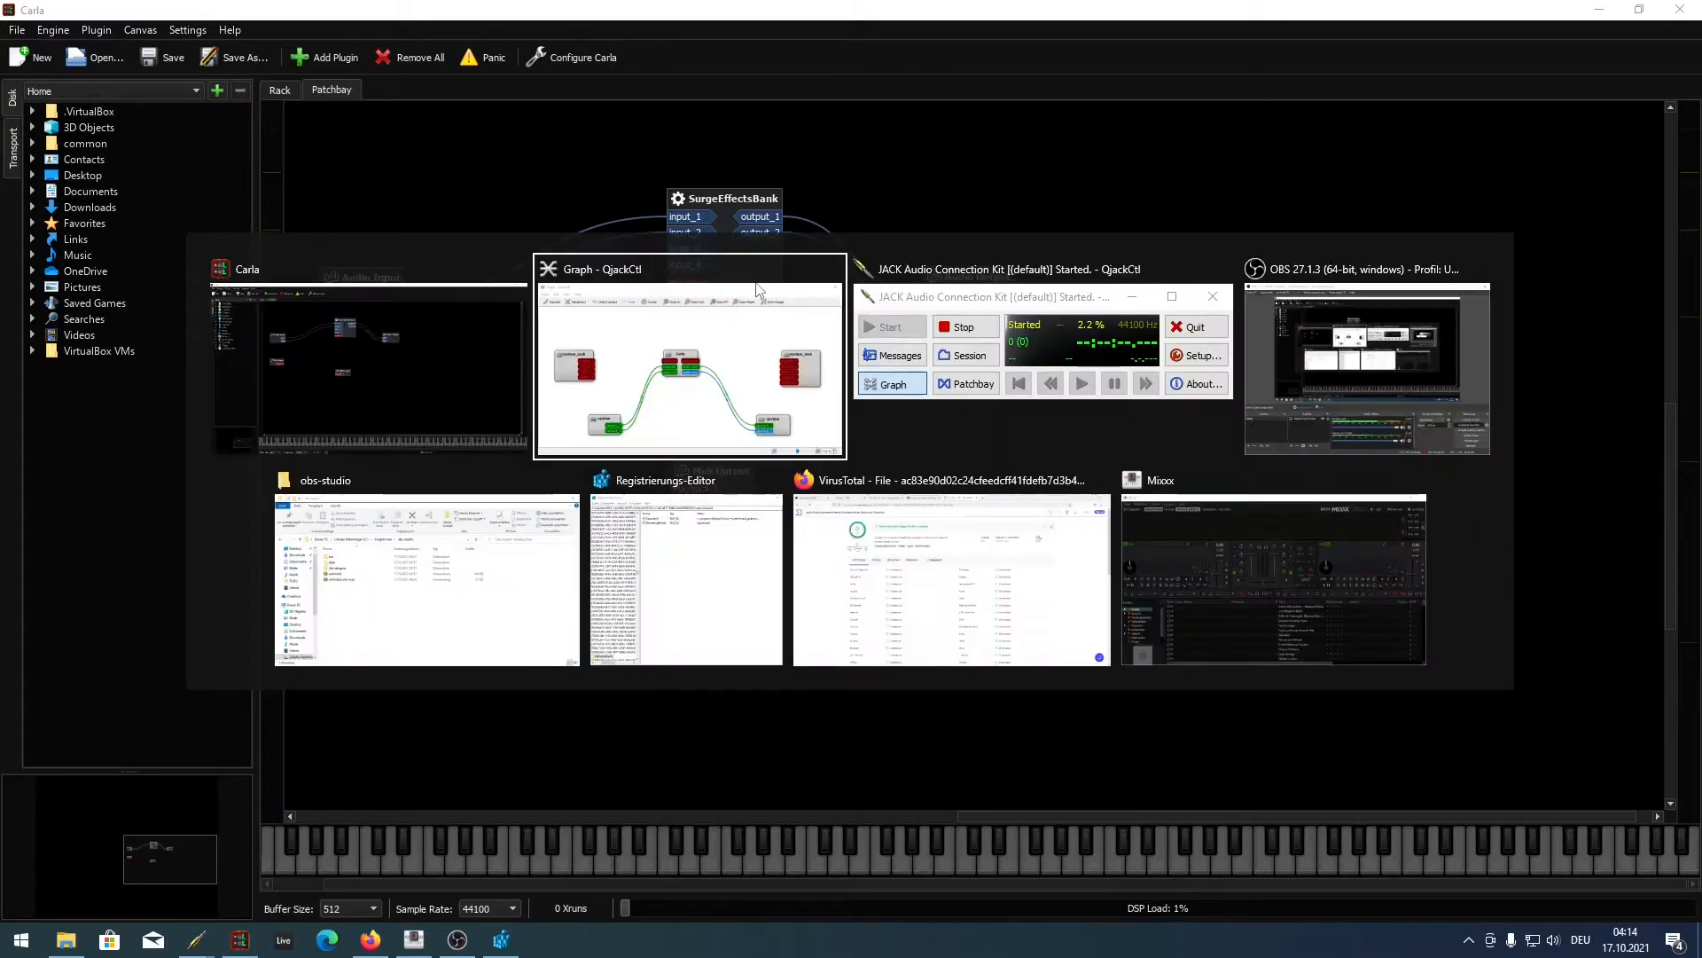
key(alt+Tab)
key(alt+Tab)
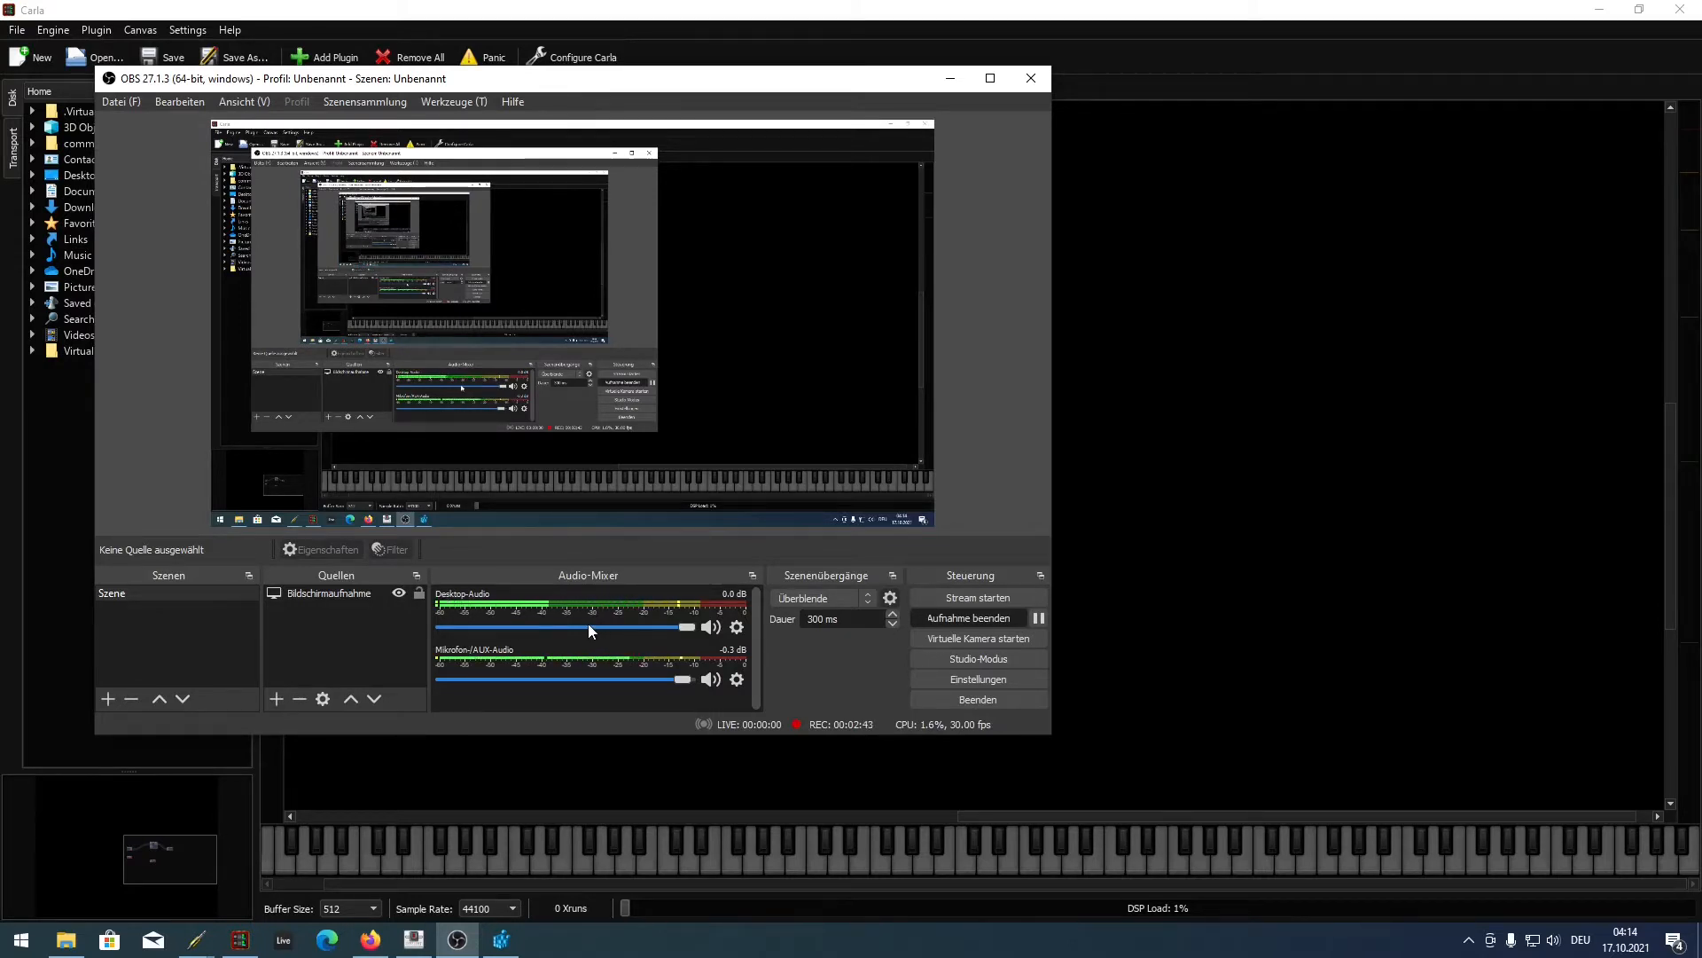
click(951, 80)
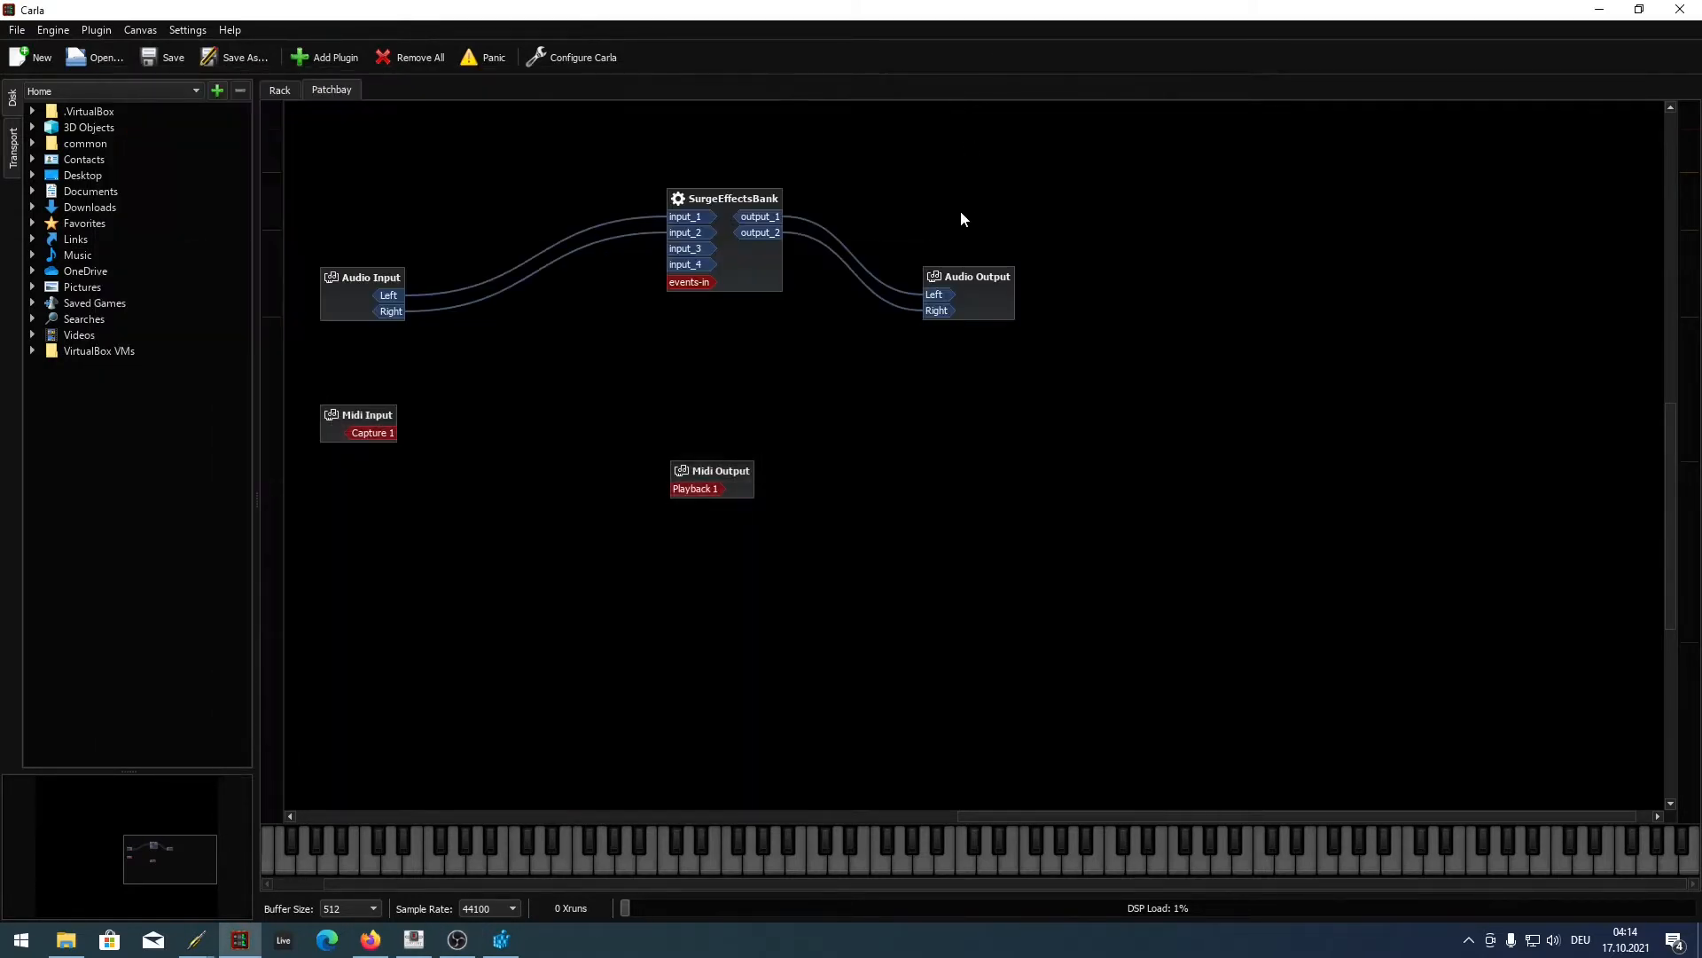
- Open the SurgeEffectsBank custom interface, try the Reverb 1 effect, and select Delay
right_click(741, 265)
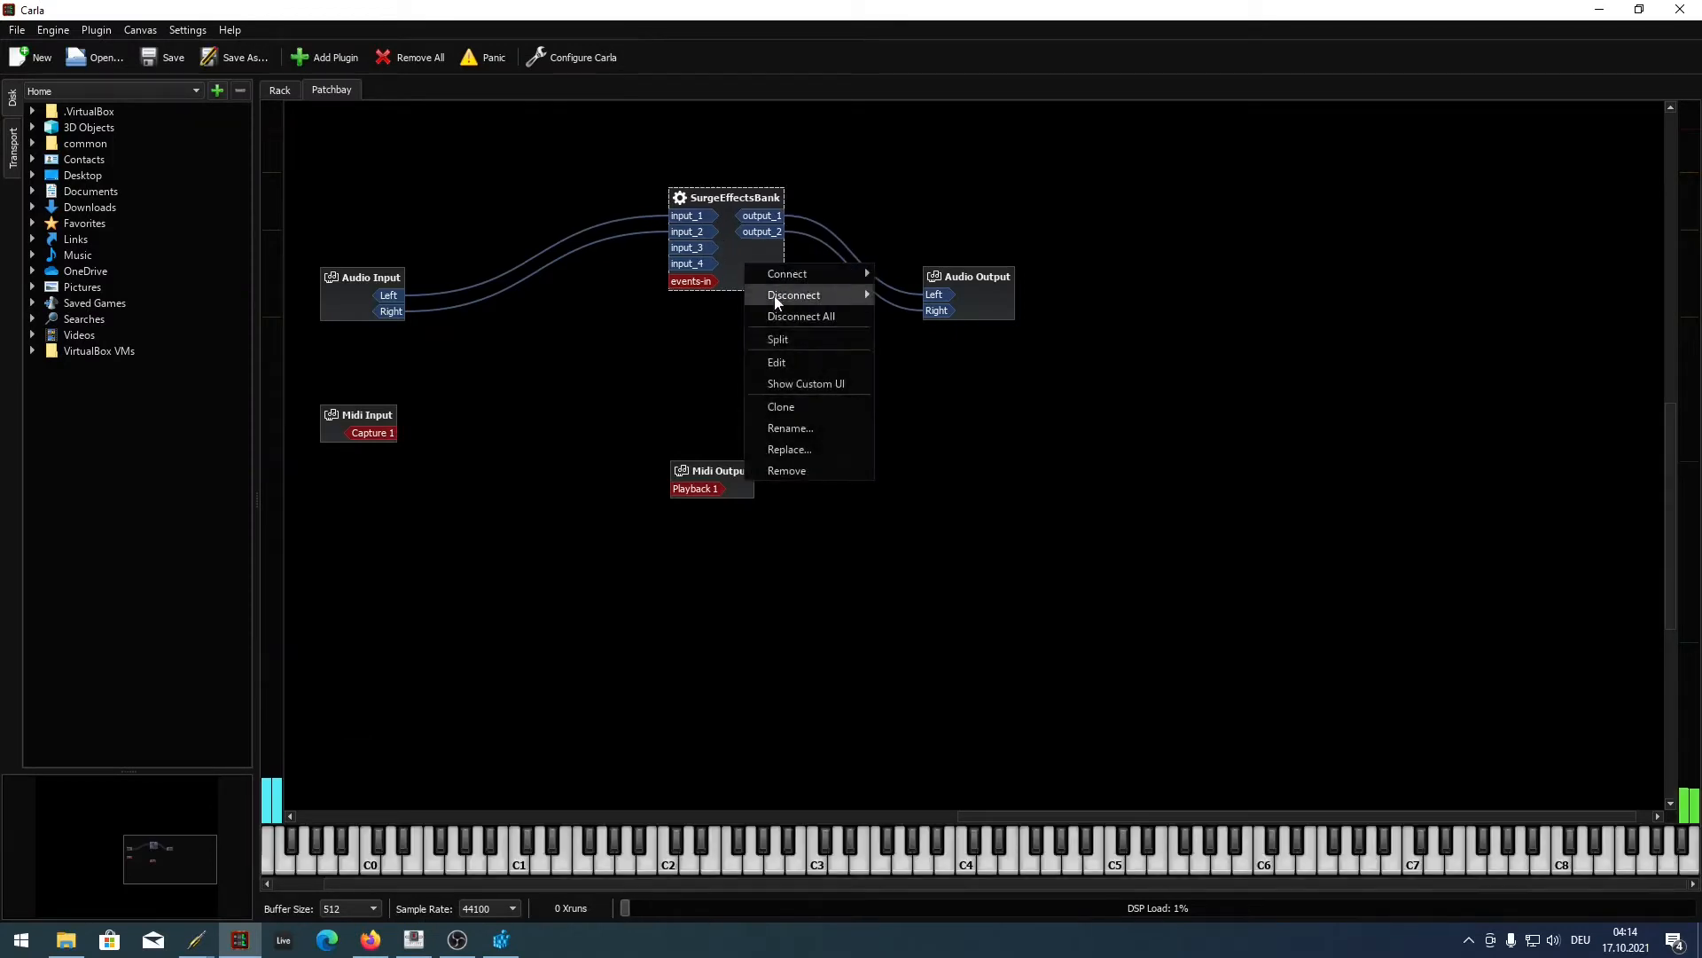
click(806, 389)
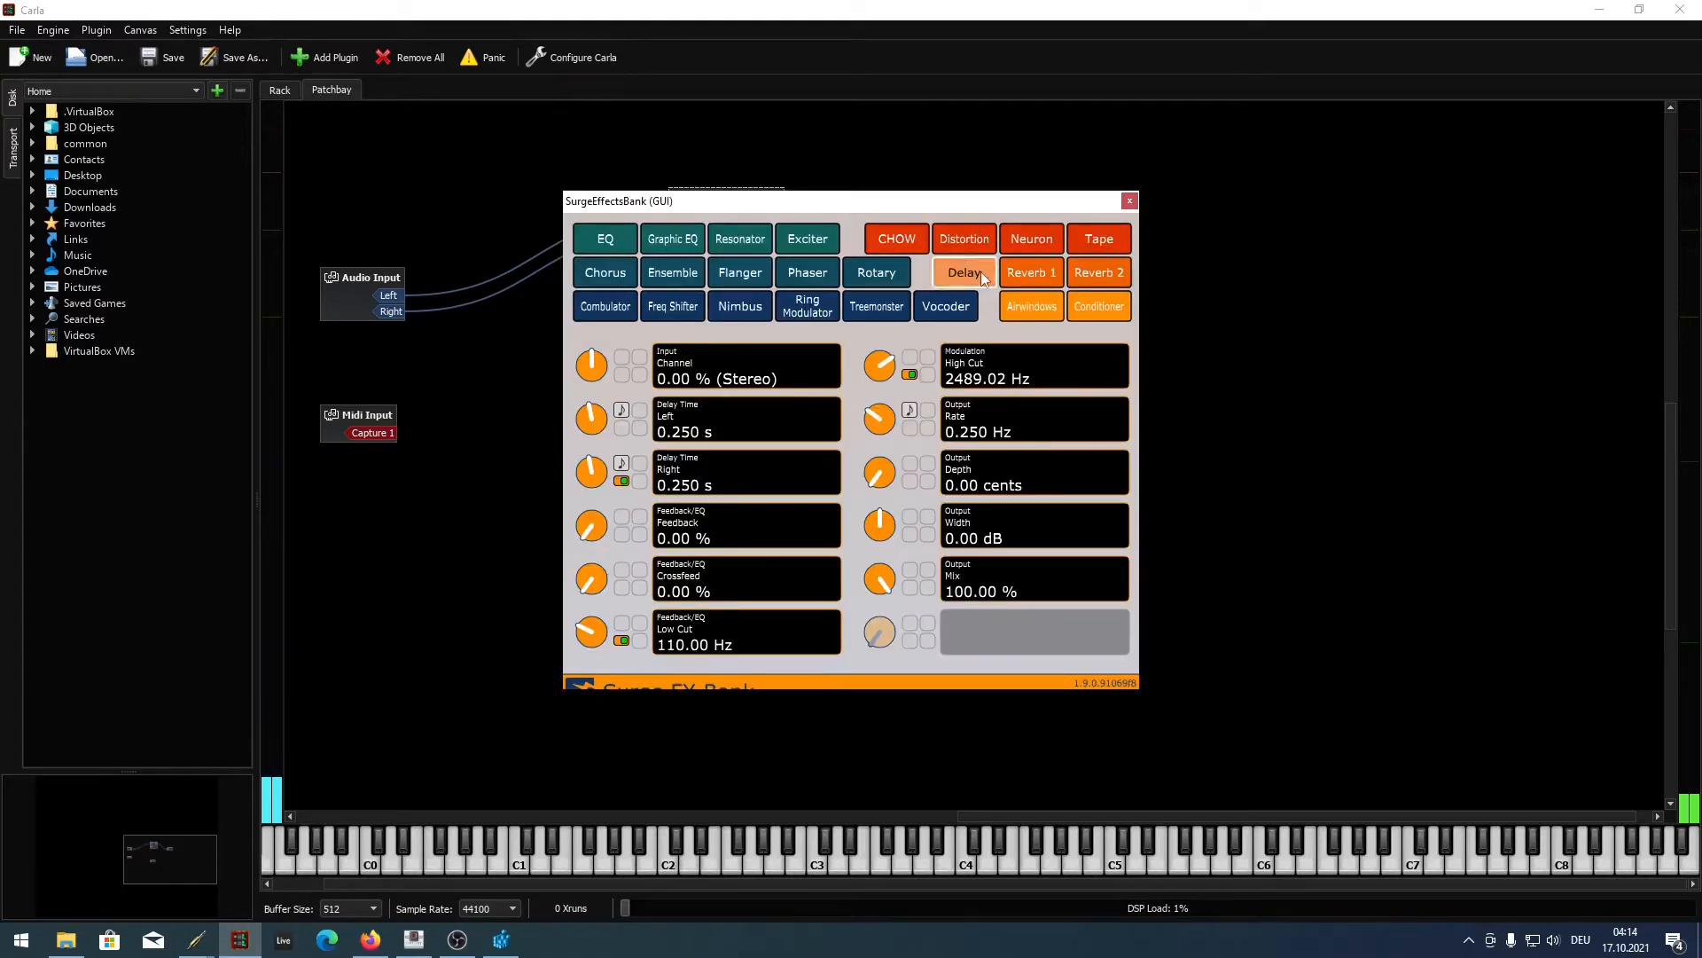
click(1018, 275)
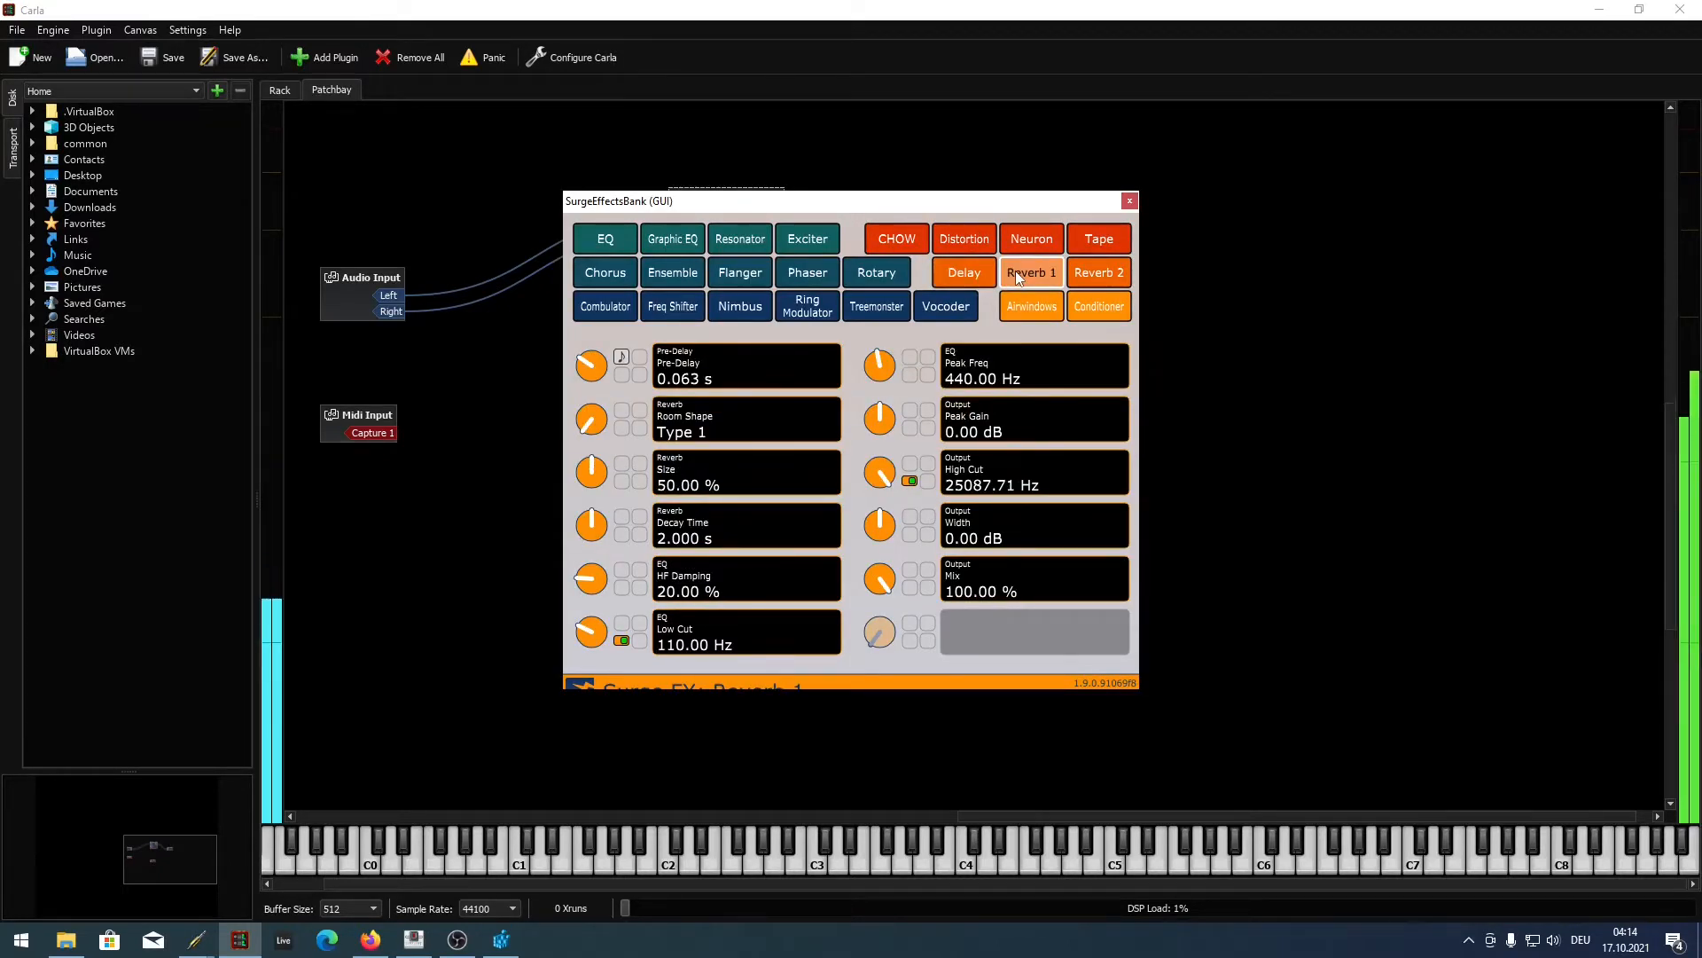
click(959, 273)
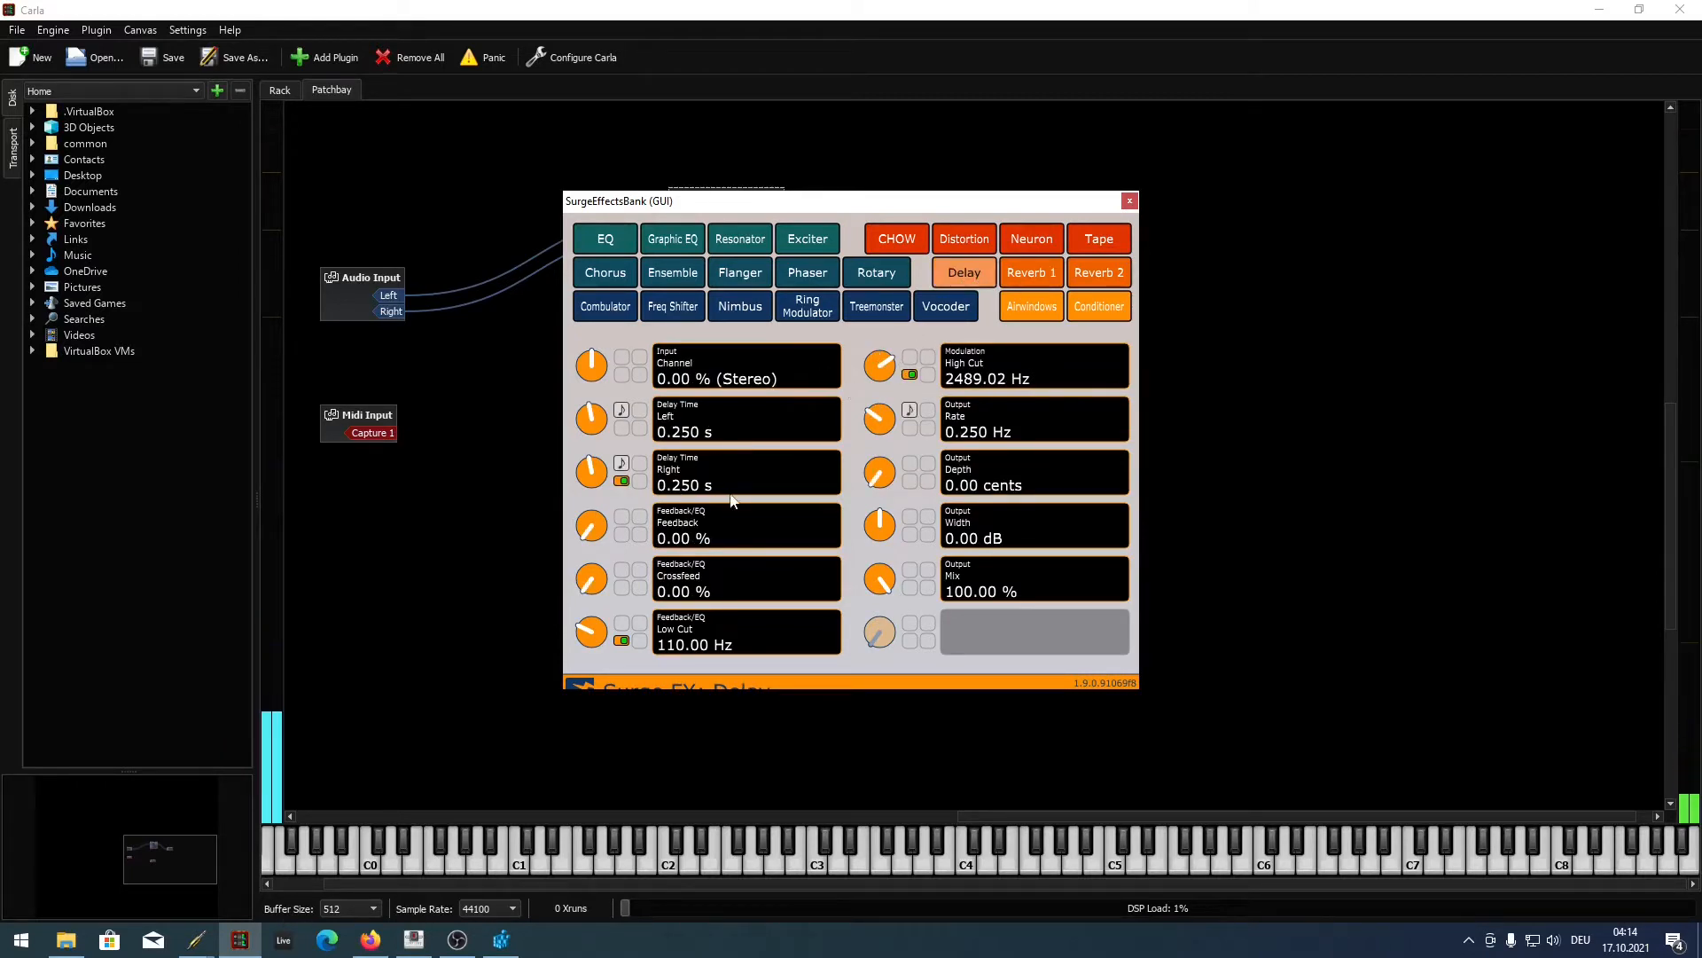
- Set the Delay effect's Feedback to 70.40 % and right Delay Time to 1.881 s, and close the SurgeEffectsBank interface
drag(603, 532, 596, 470)
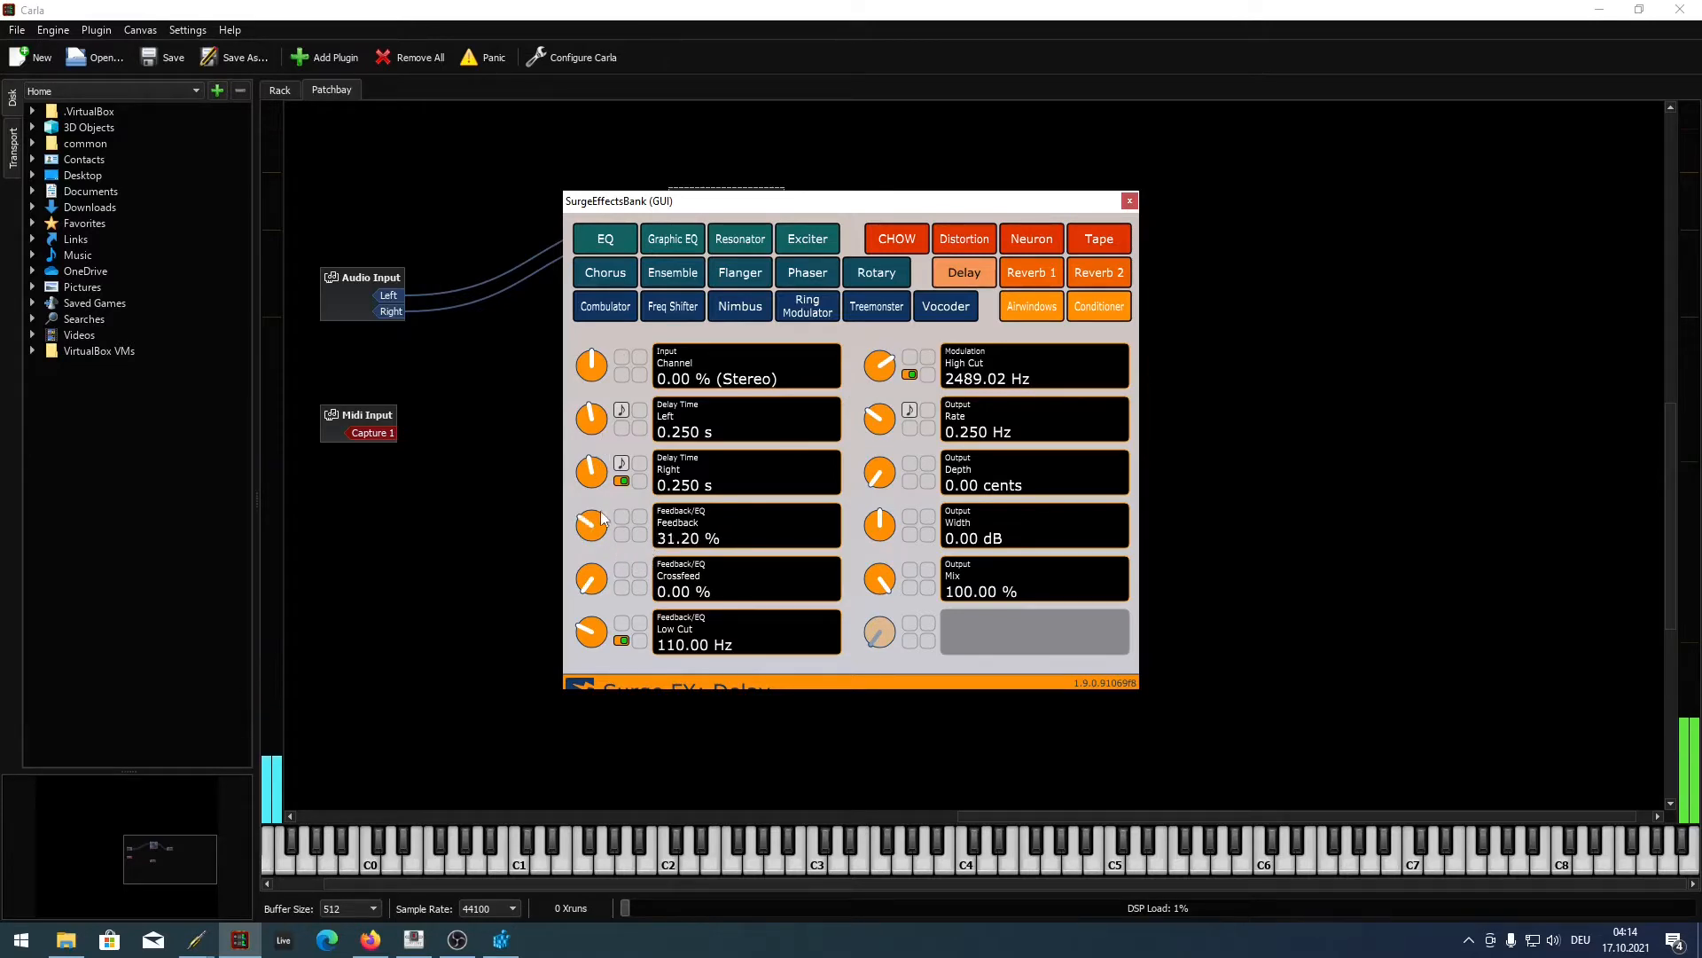
drag(590, 536, 600, 440)
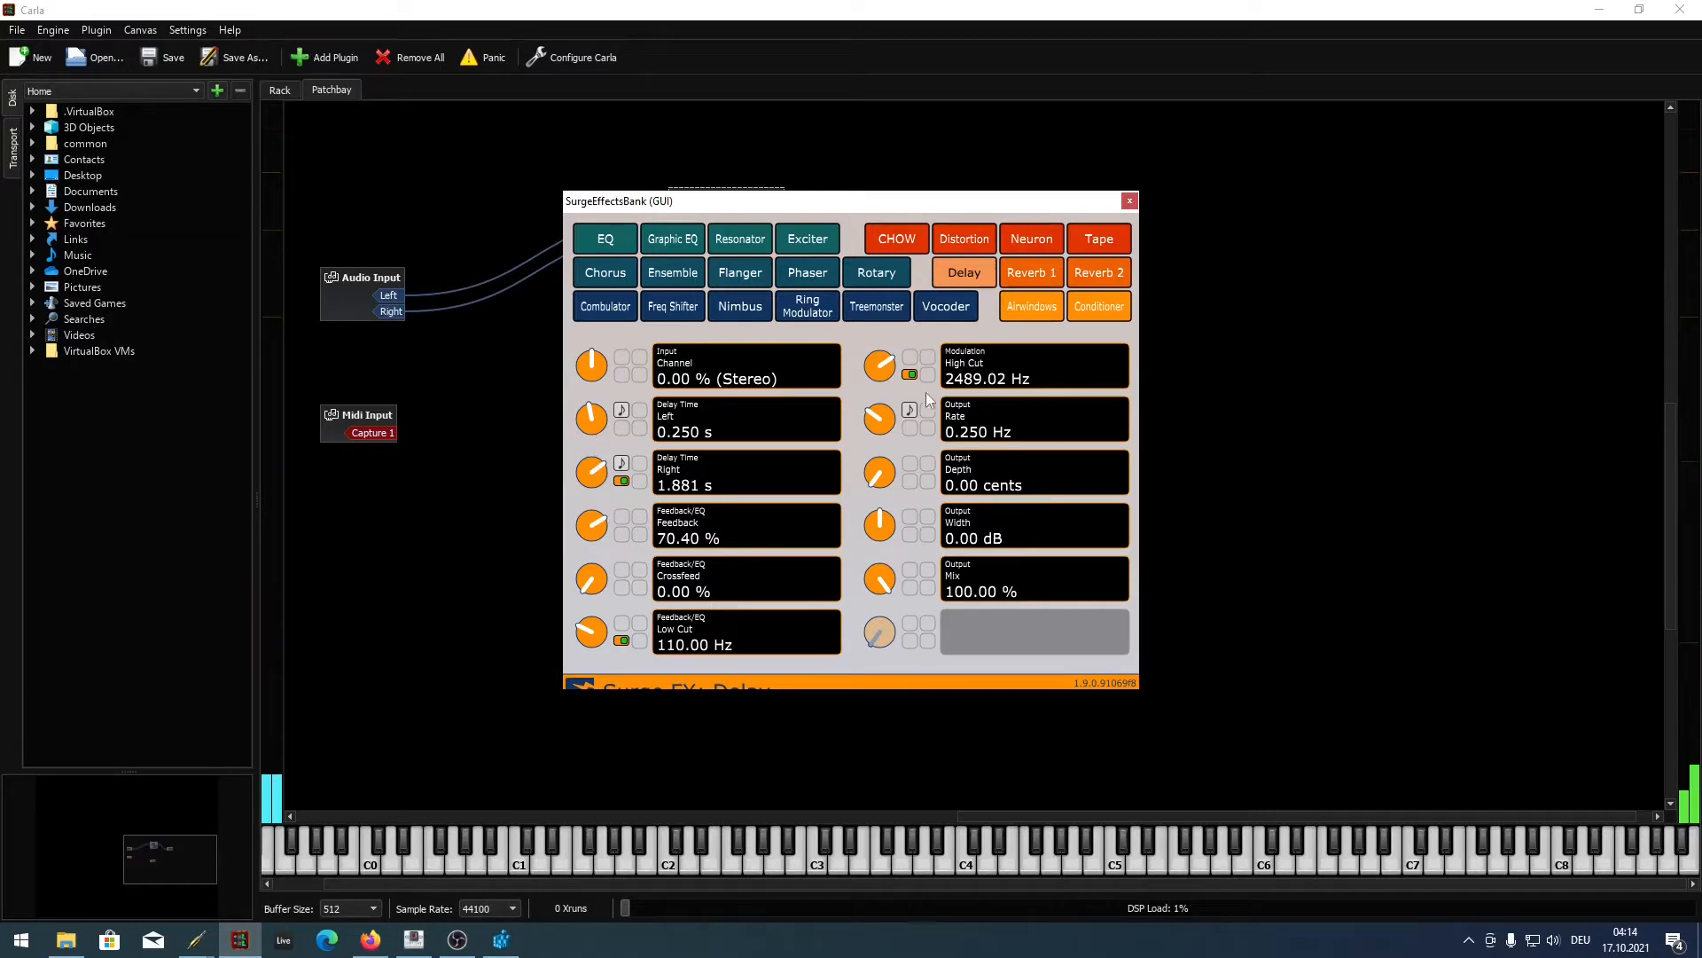
click(1130, 201)
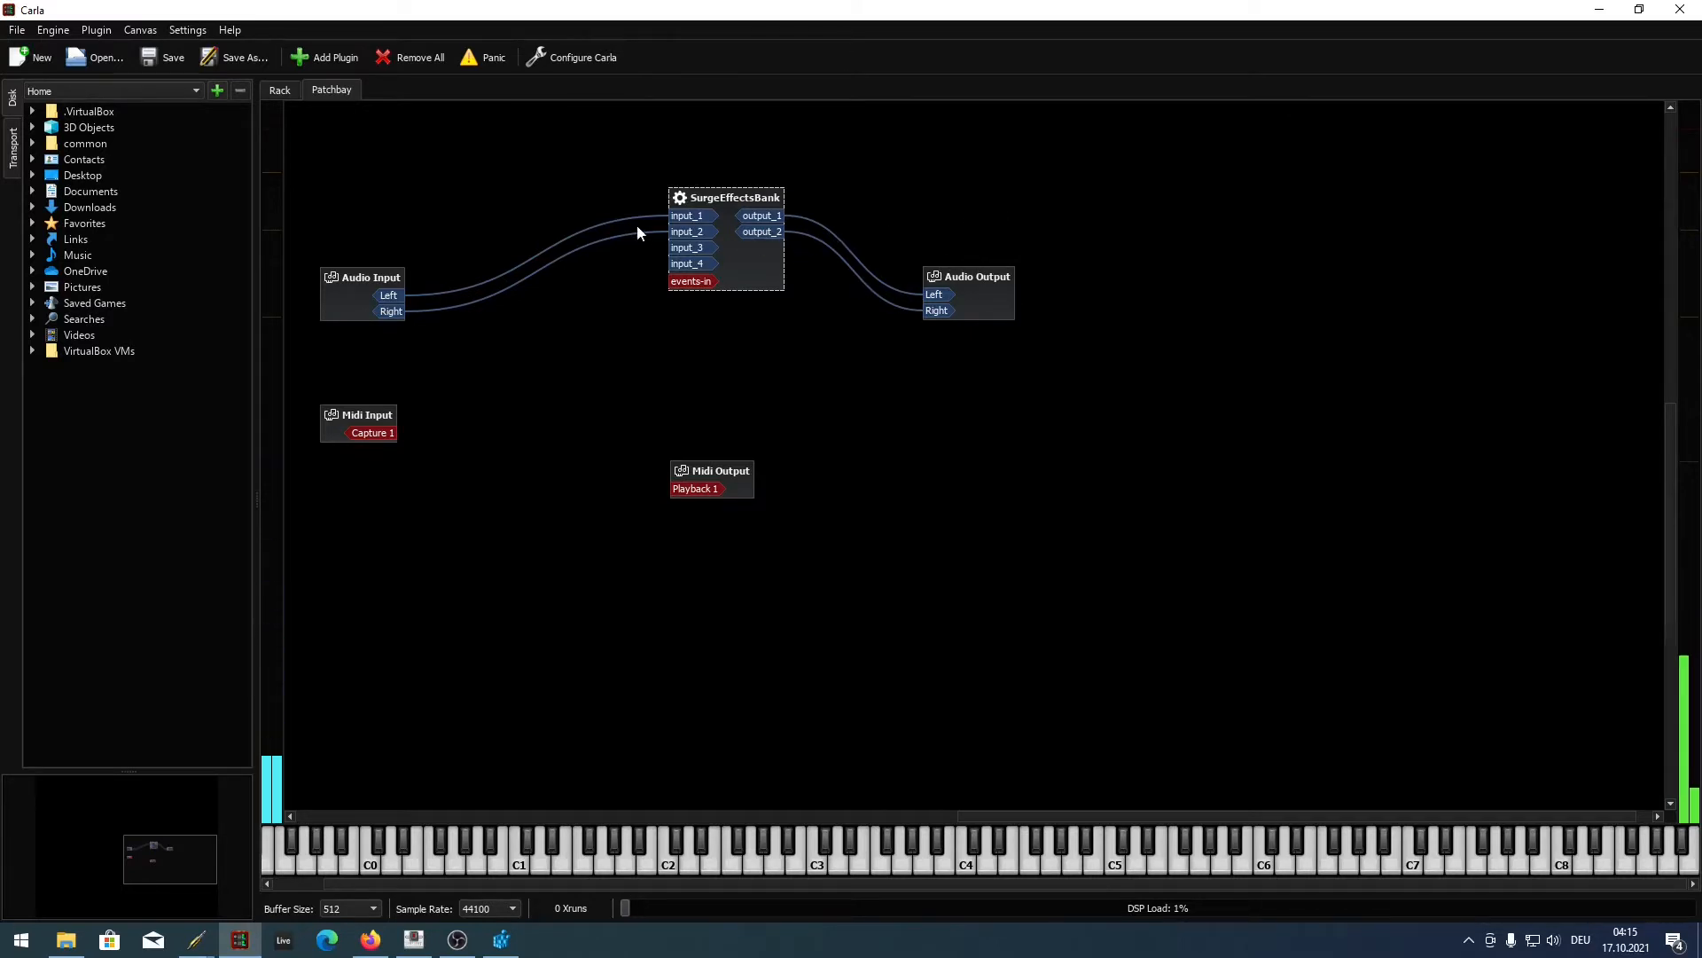
- Remove the SurgeEffectsBank plugin from the patchbay
click(697, 231)
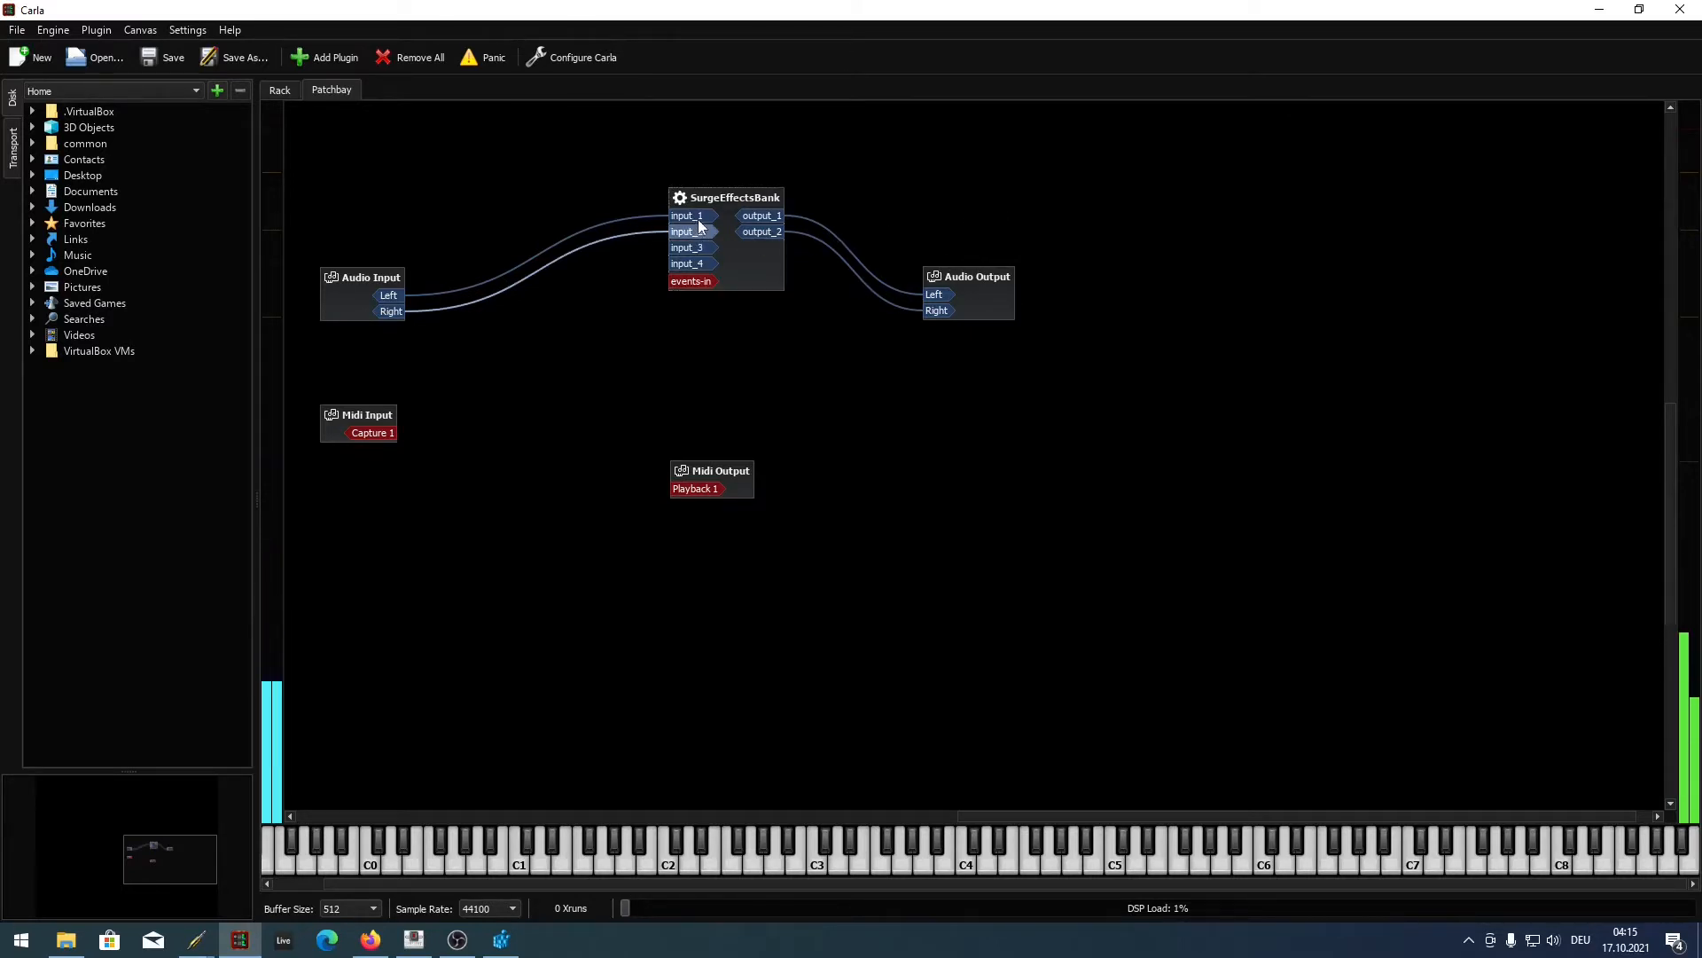
right_click(719, 197)
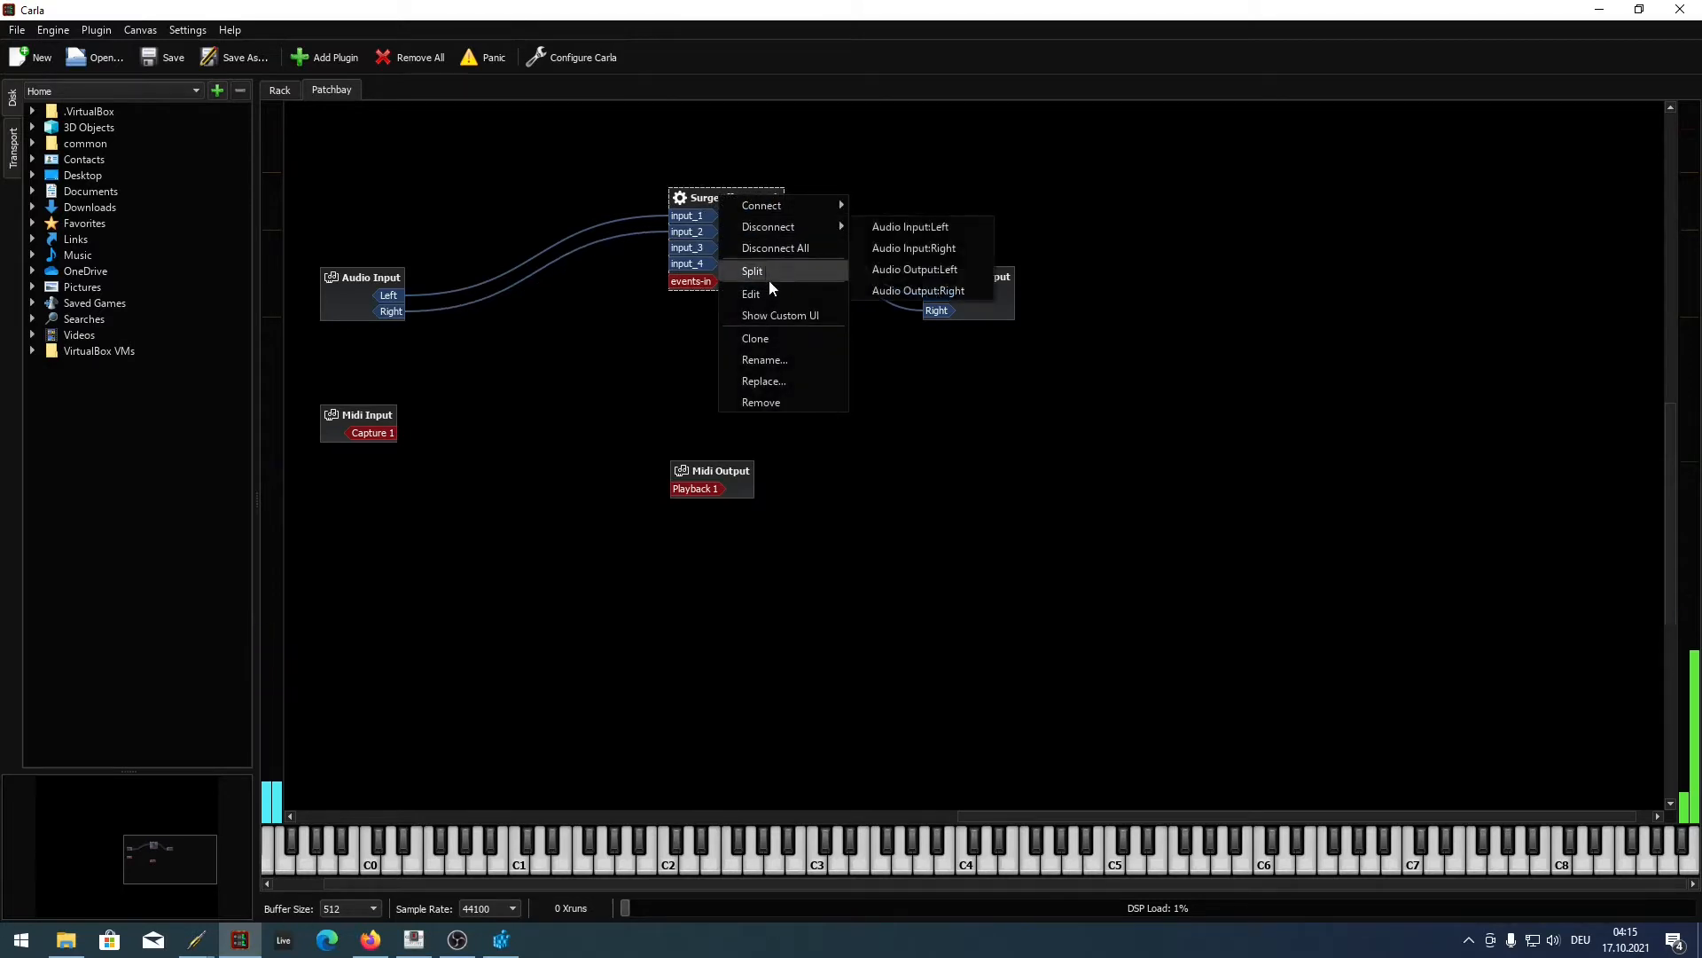
click(770, 402)
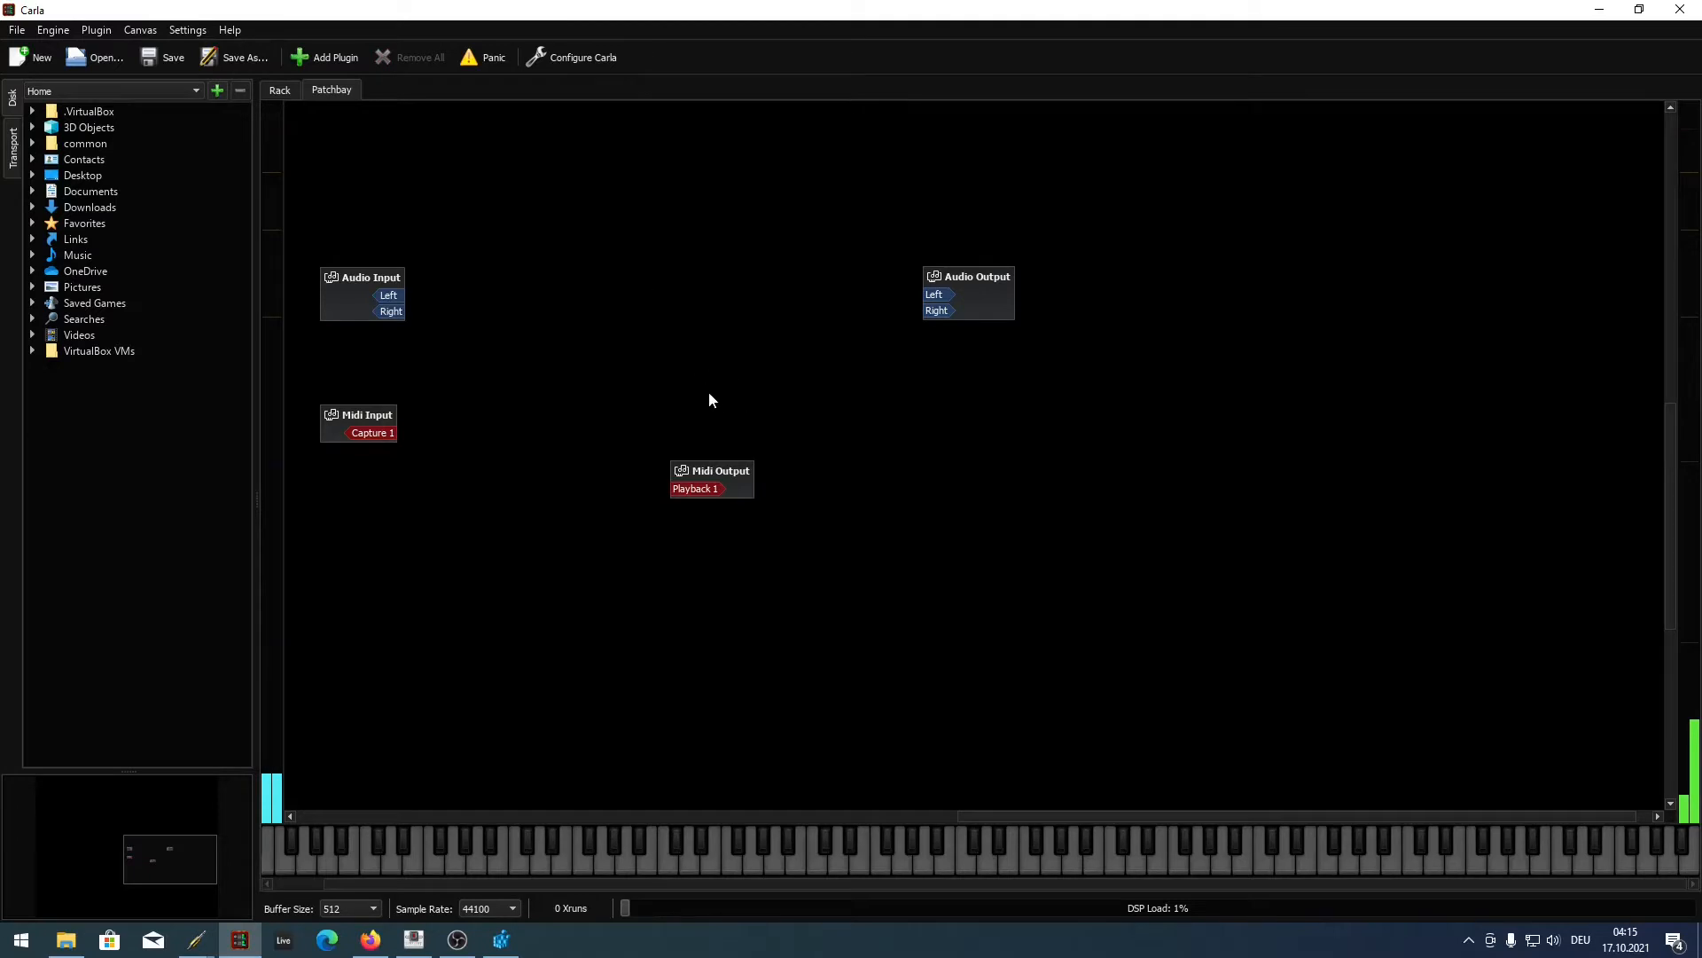
- Add the Surge instrument plugin to the patchbay and place its node between Audio Input and Audio Output
right_click(697, 343)
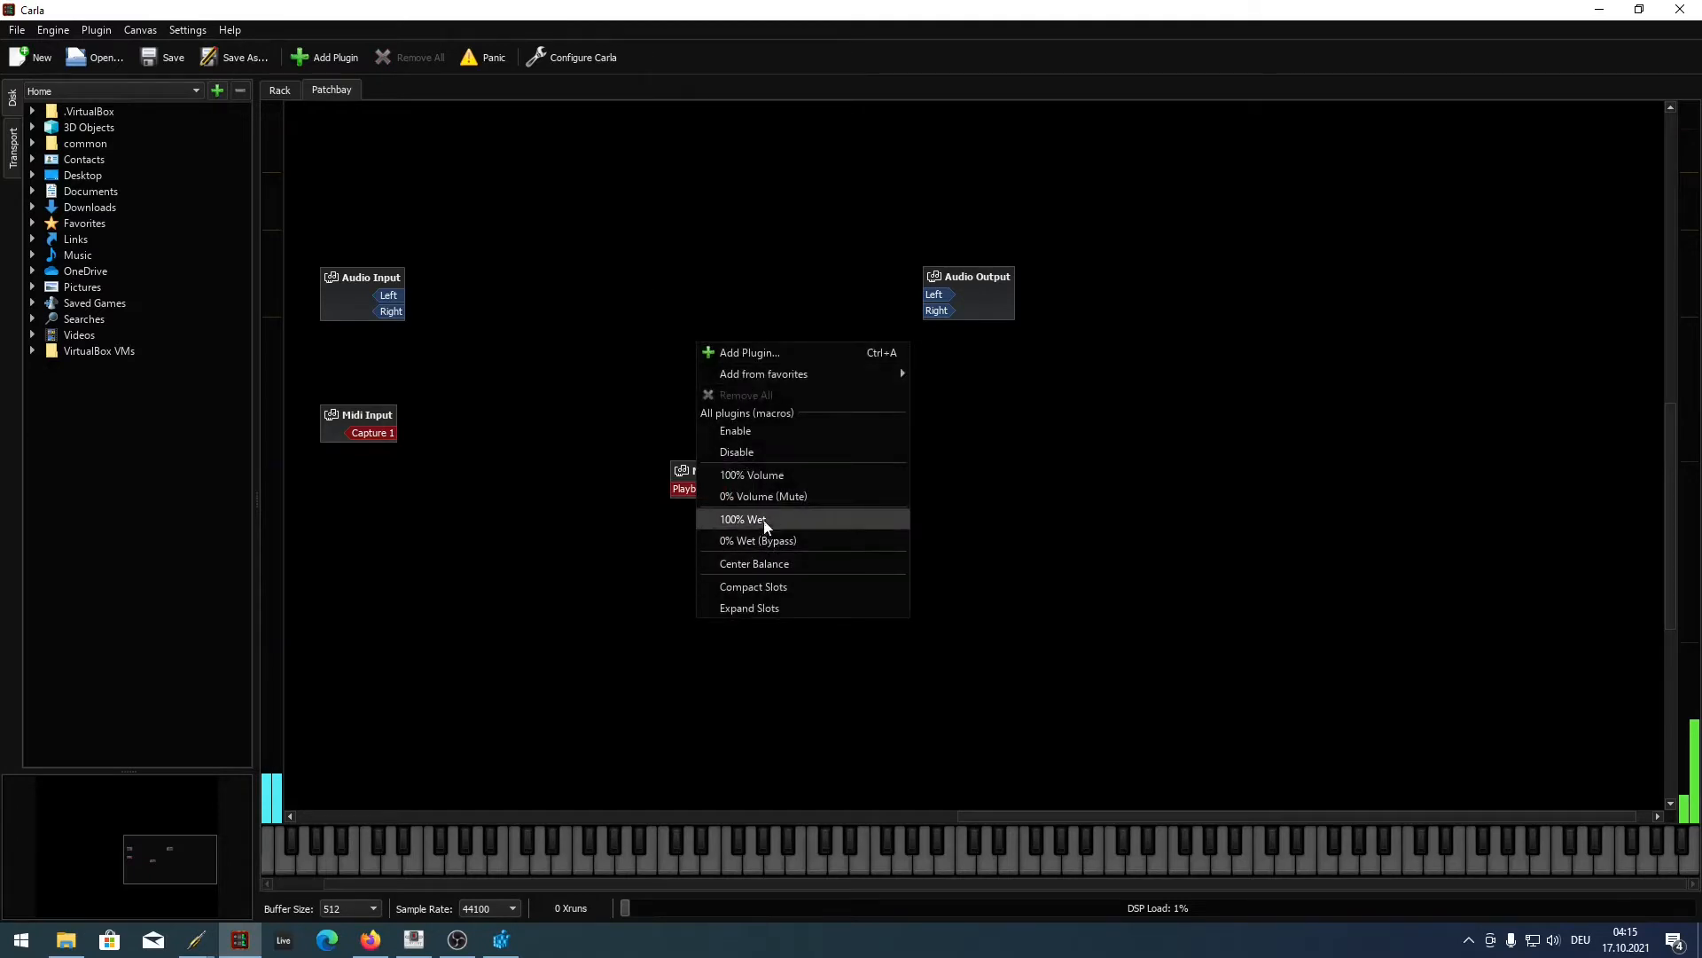
click(754, 353)
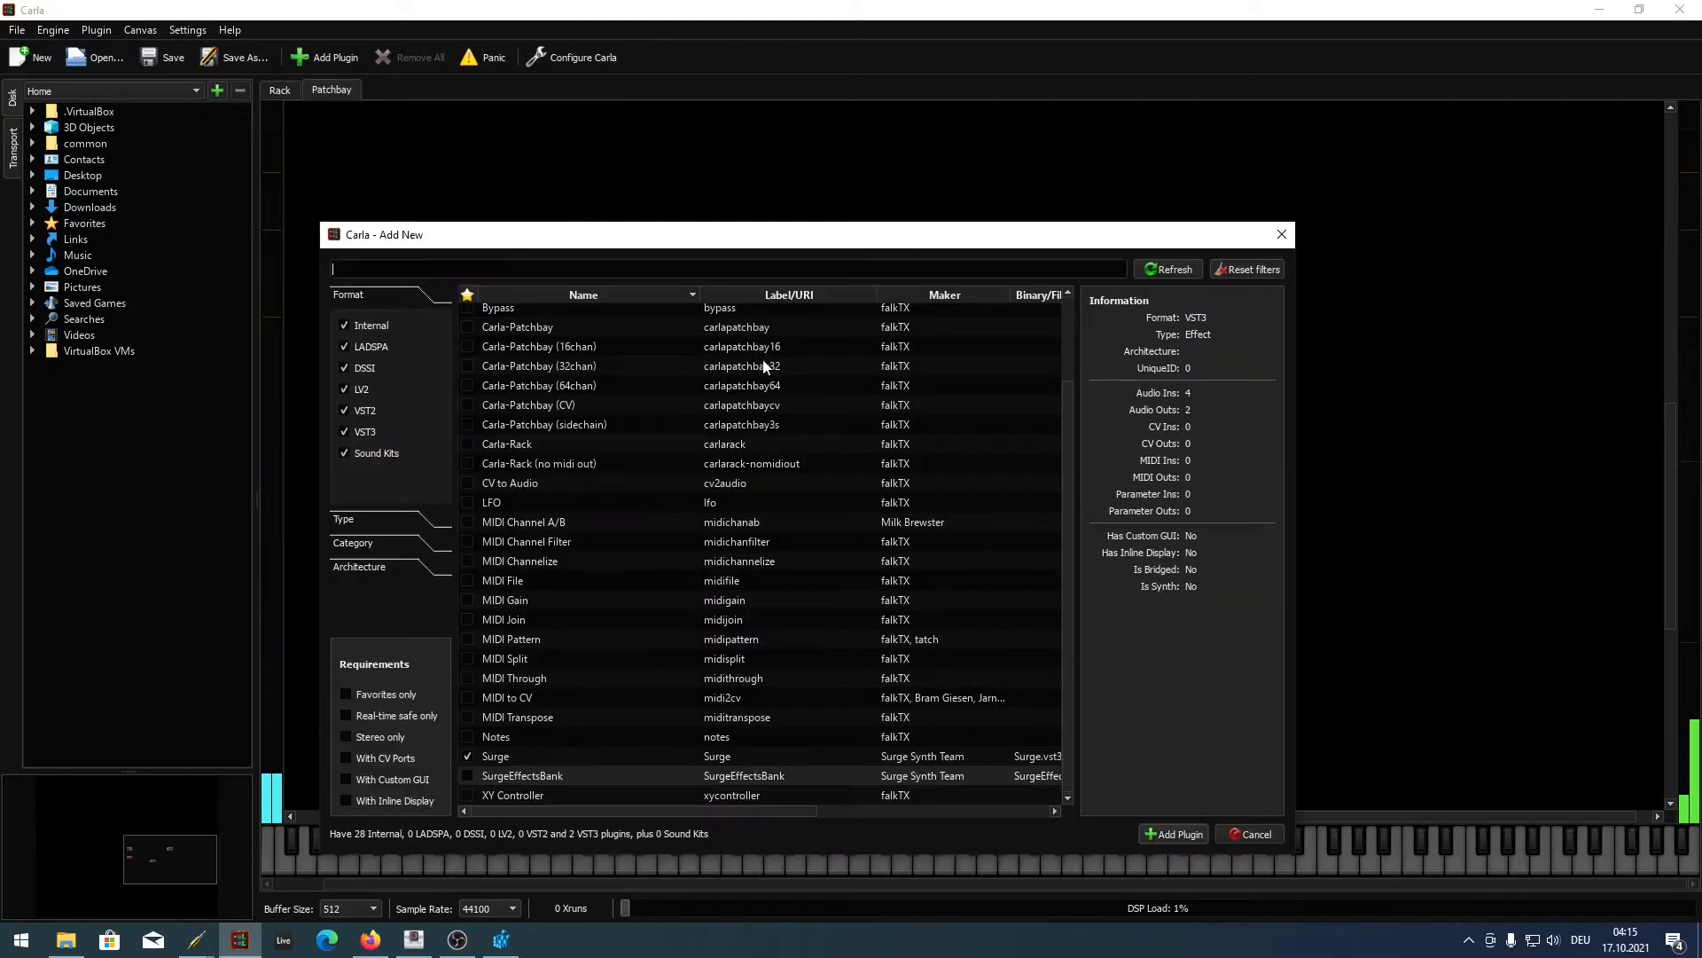
click(511, 756)
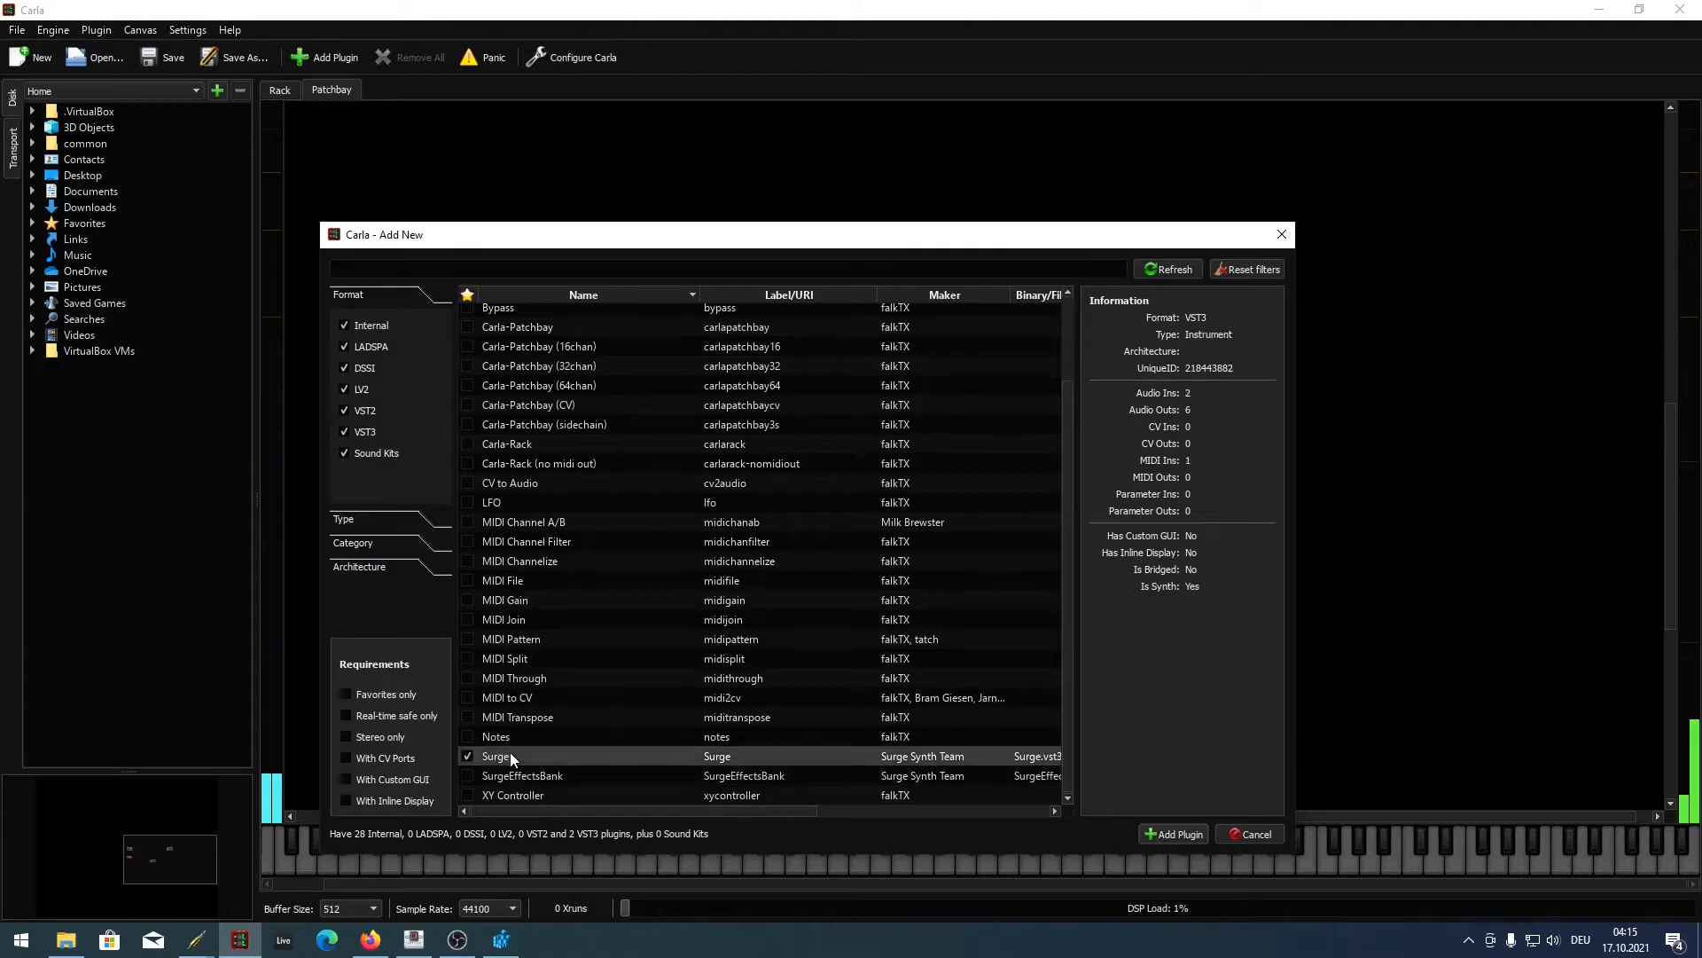
click(1183, 837)
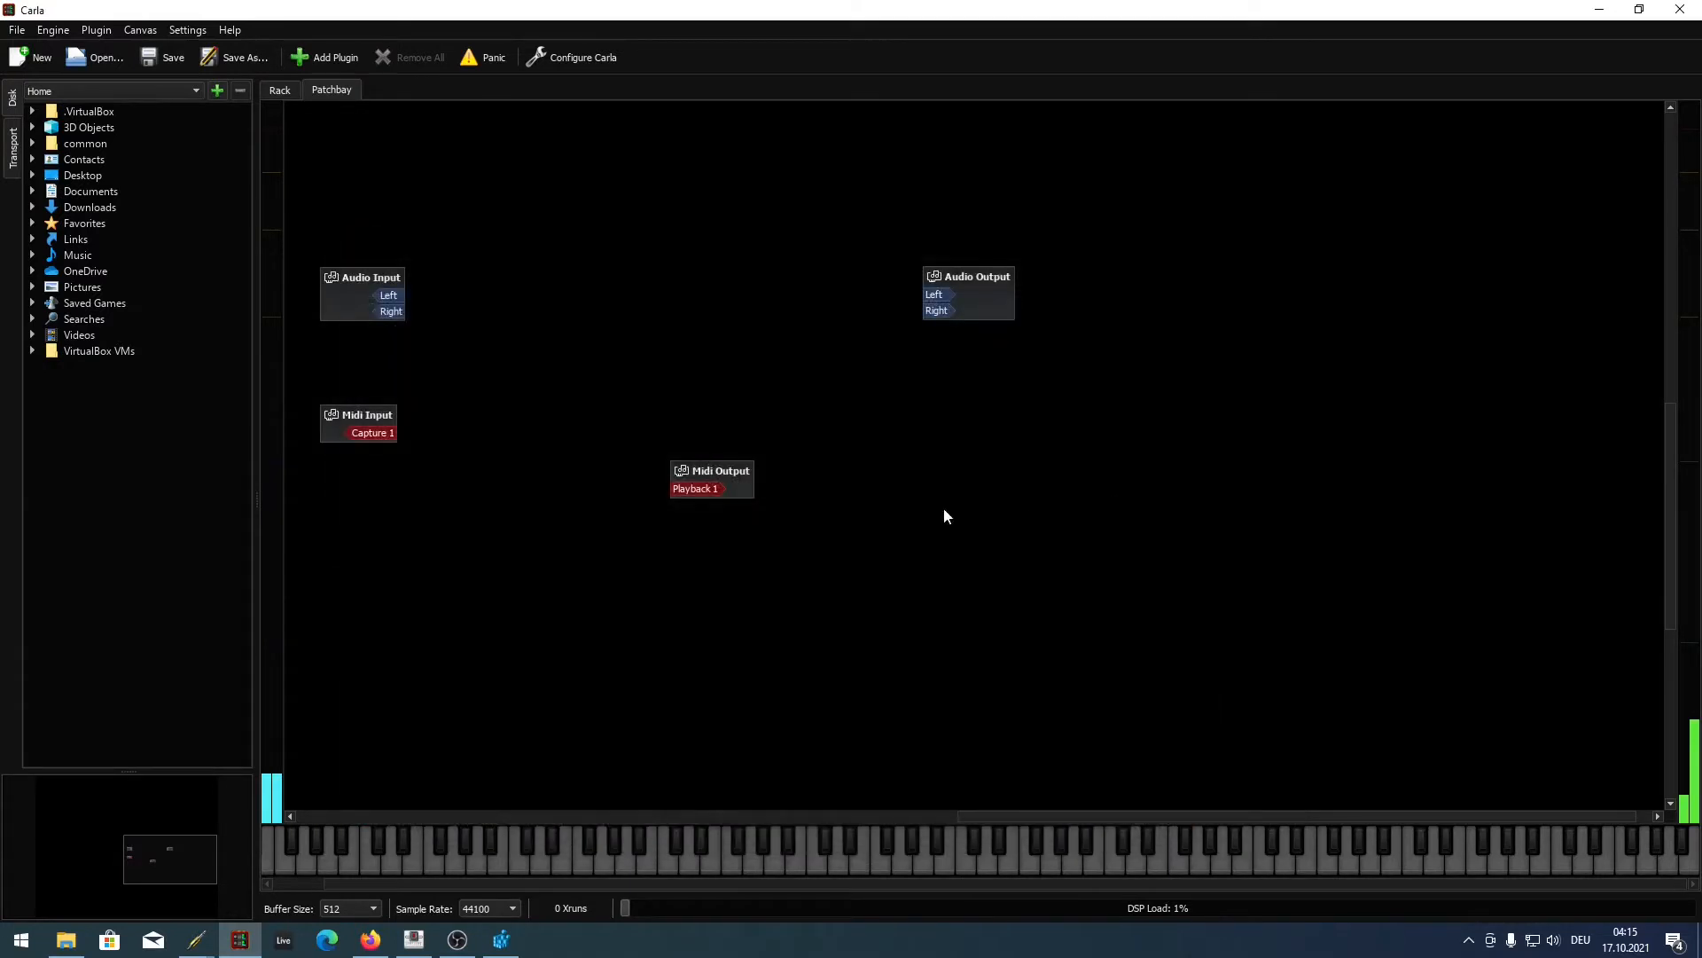
drag(544, 358, 695, 331)
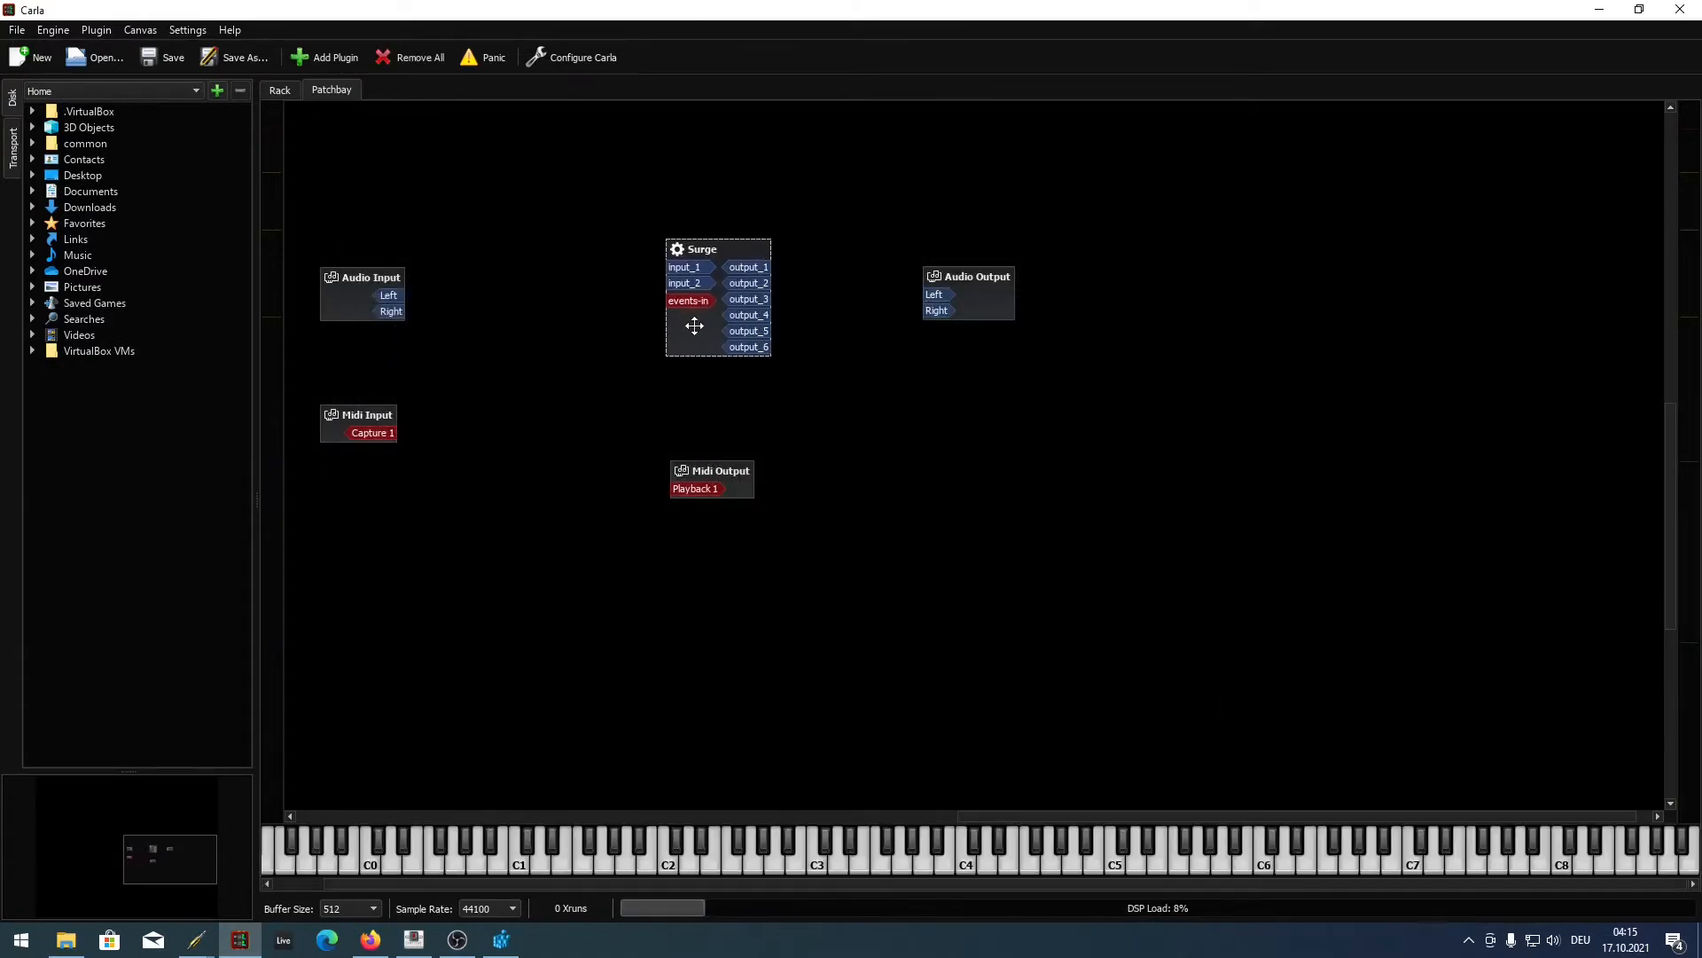
- Connect Surge output_1/2 to Audio Output Left/Right, and Audio Input Left/Right to Surge input_1/2
drag(768, 268, 931, 294)
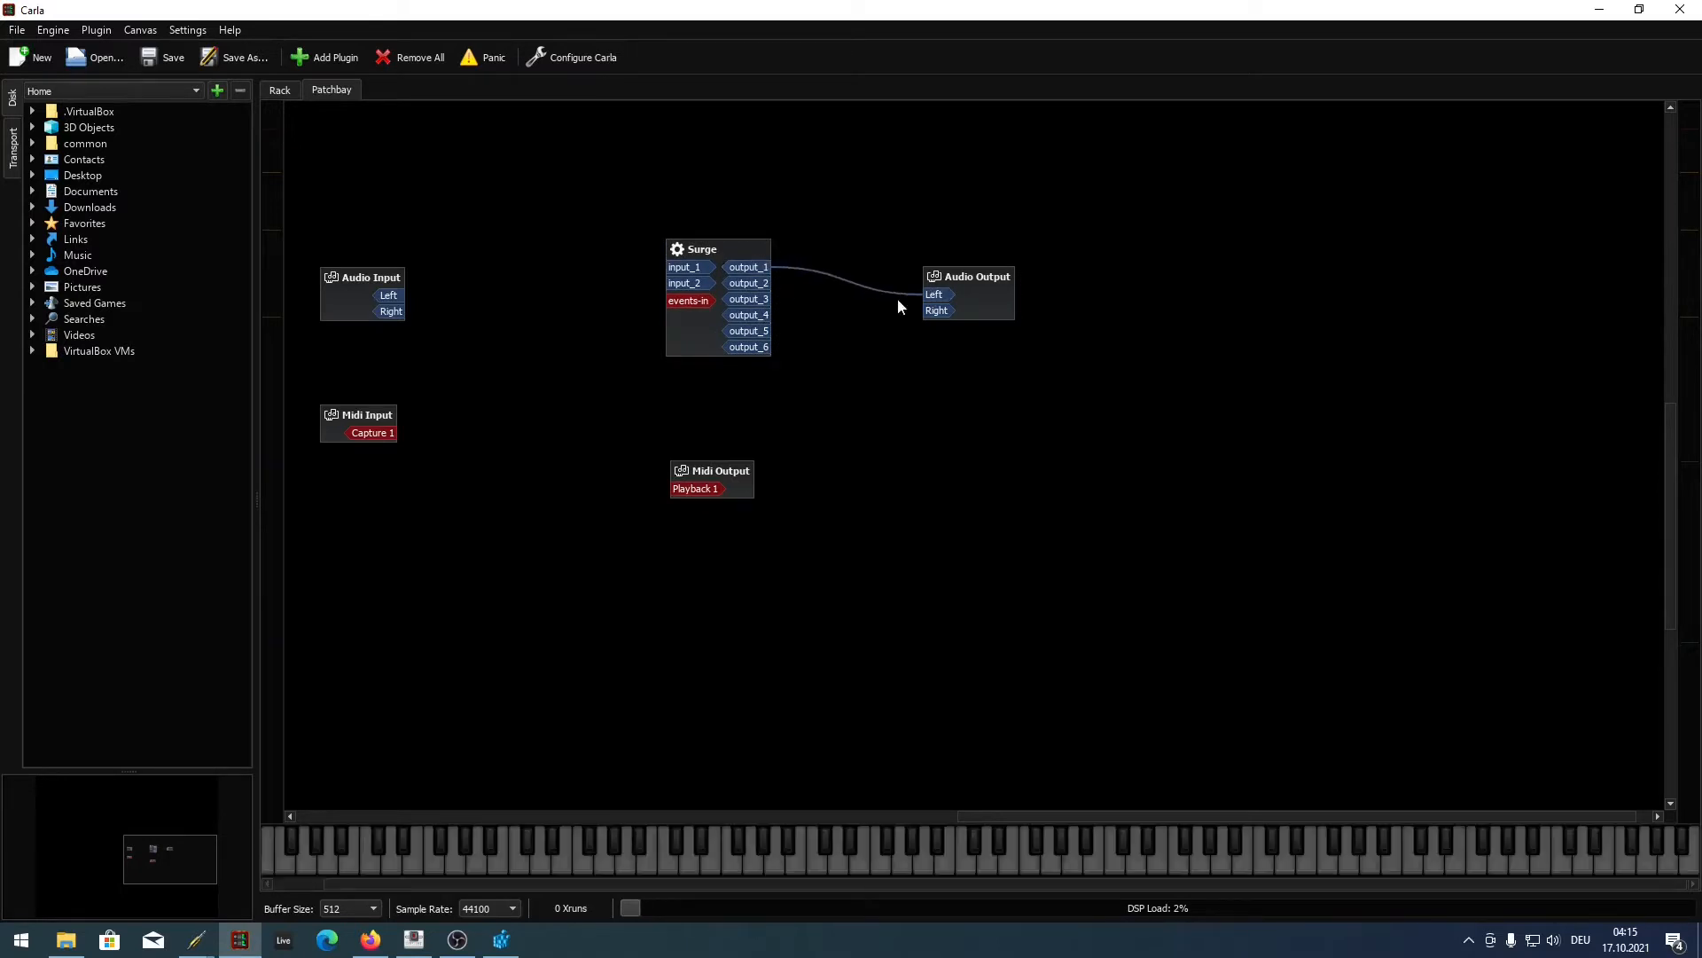
drag(766, 285, 936, 310)
drag(392, 296, 684, 267)
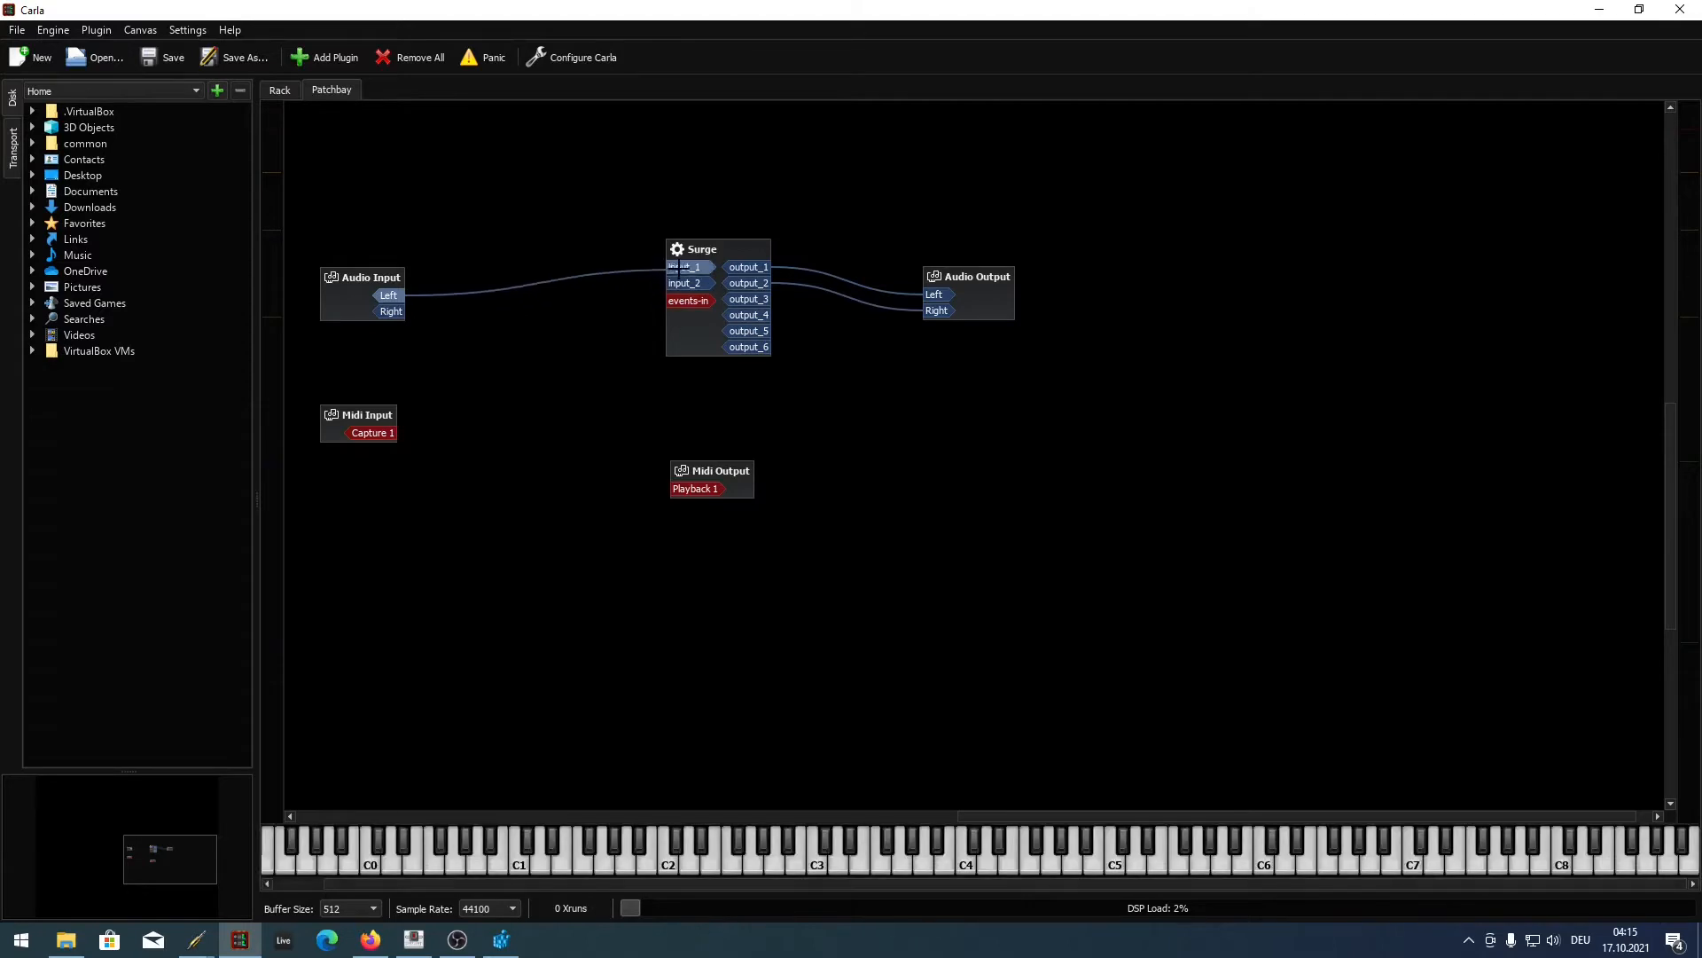
drag(393, 319, 699, 286)
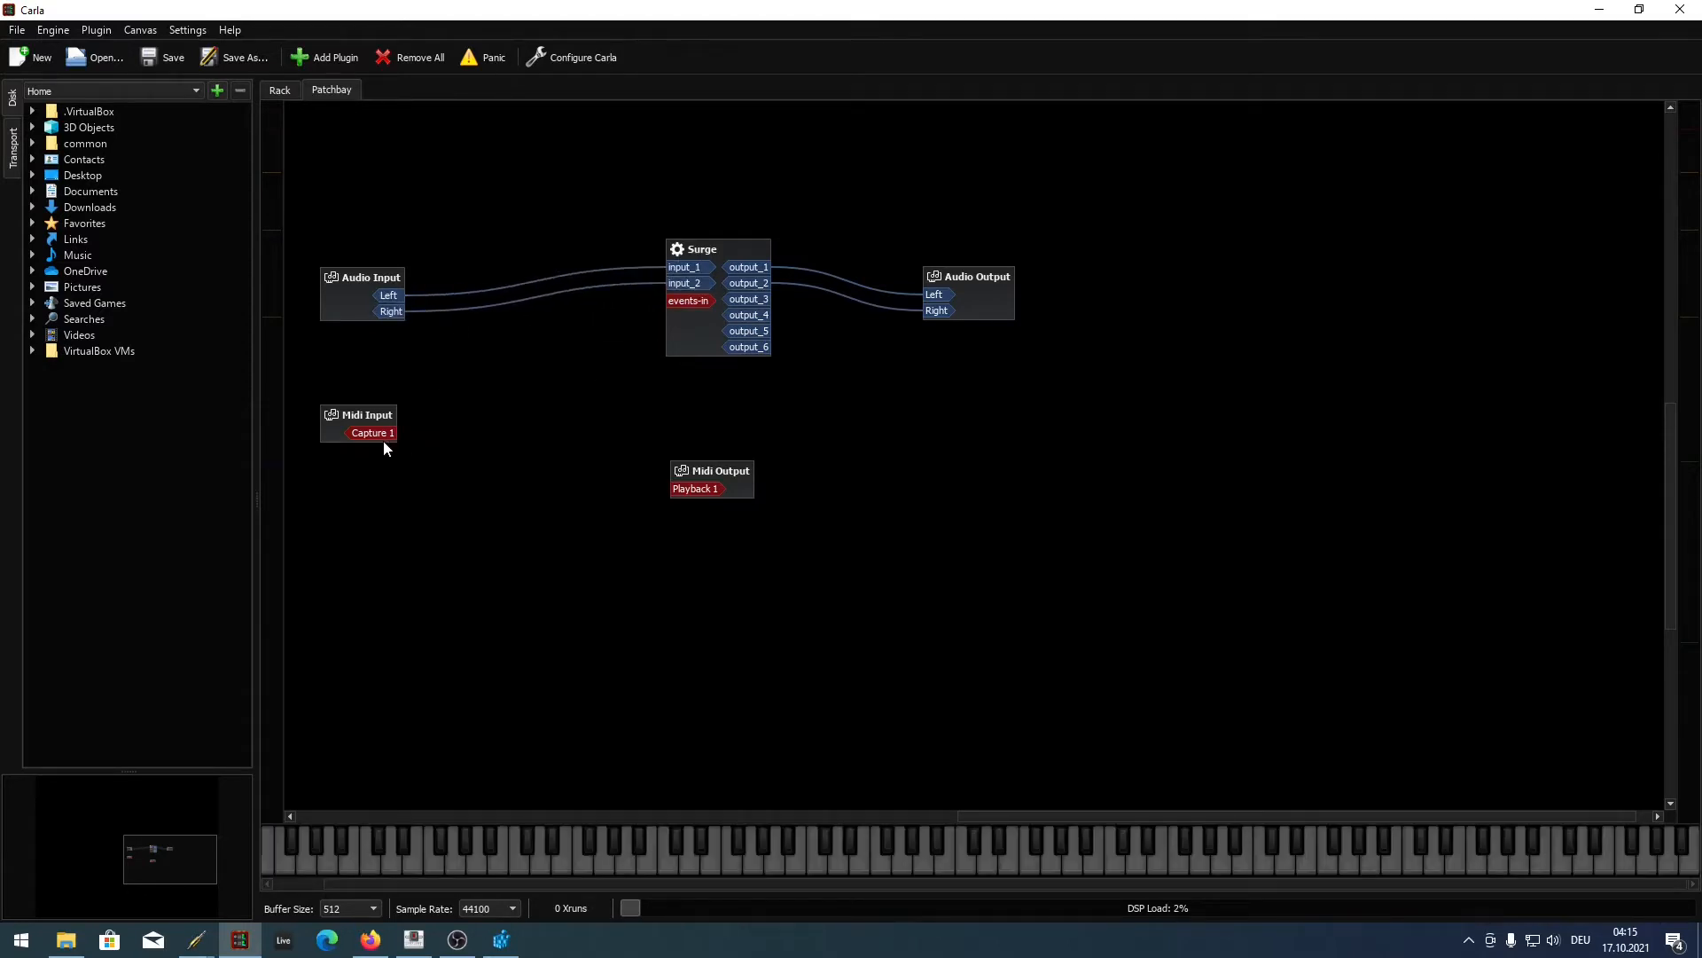
- Connect Midi Input Capture 1 to Surge's events-in and play test notes on the virtual keyboard
drag(384, 440, 684, 300)
click(688, 328)
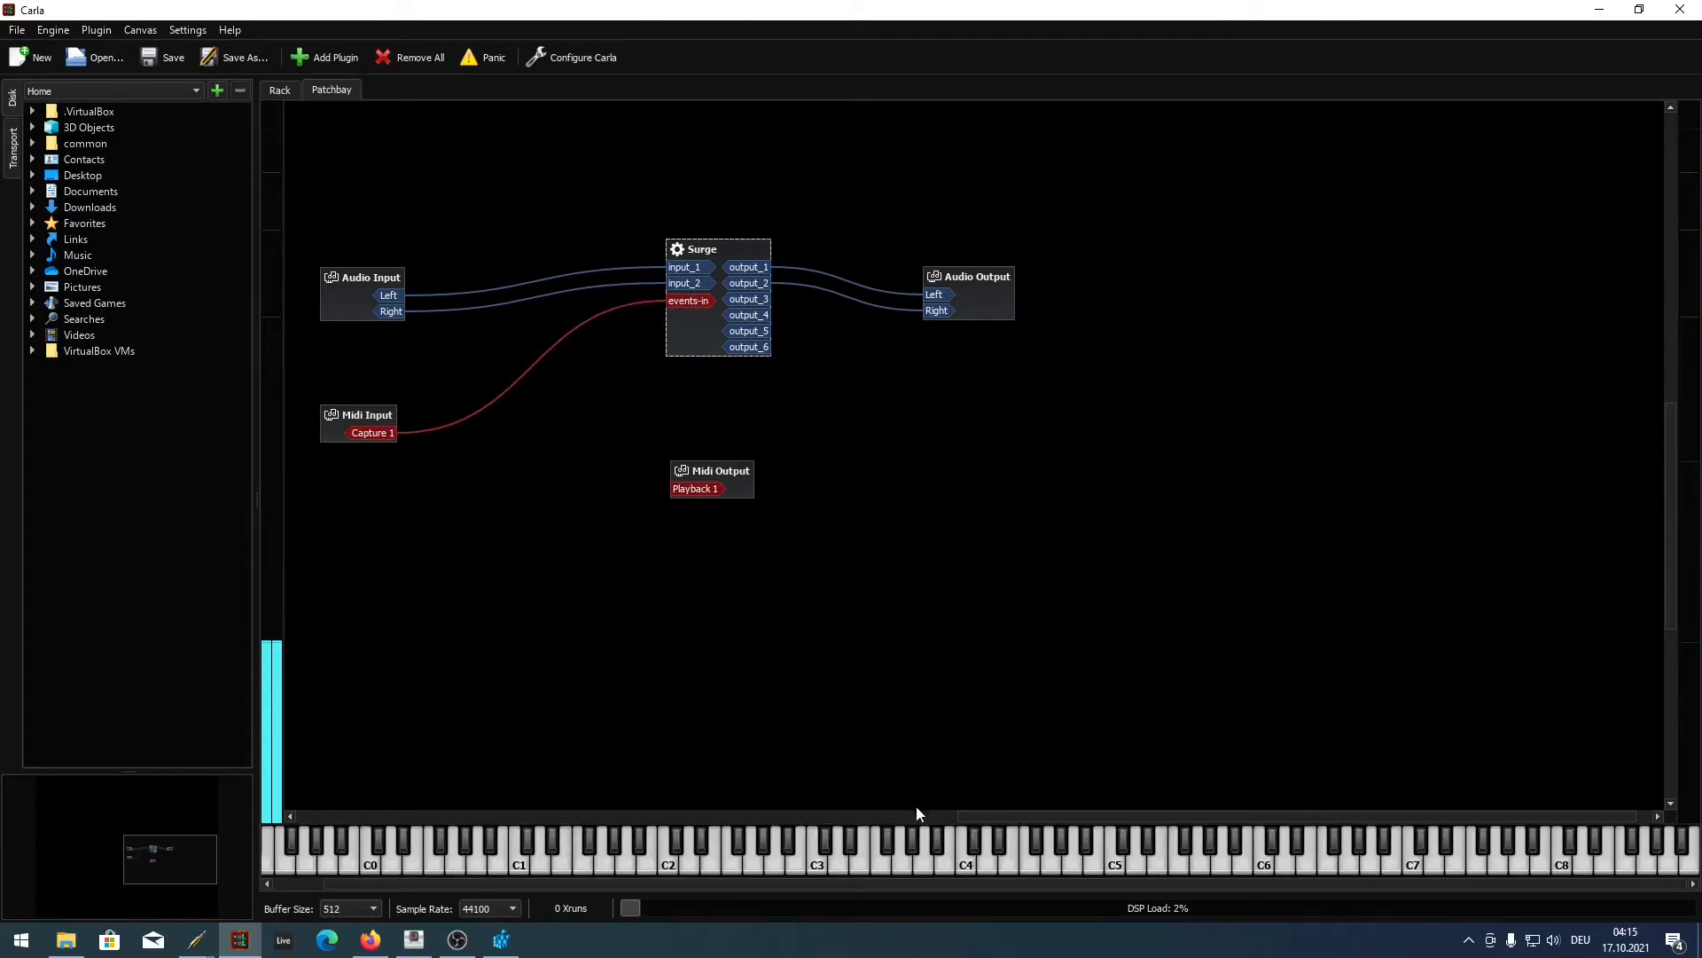
click(931, 858)
drag(931, 858, 882, 849)
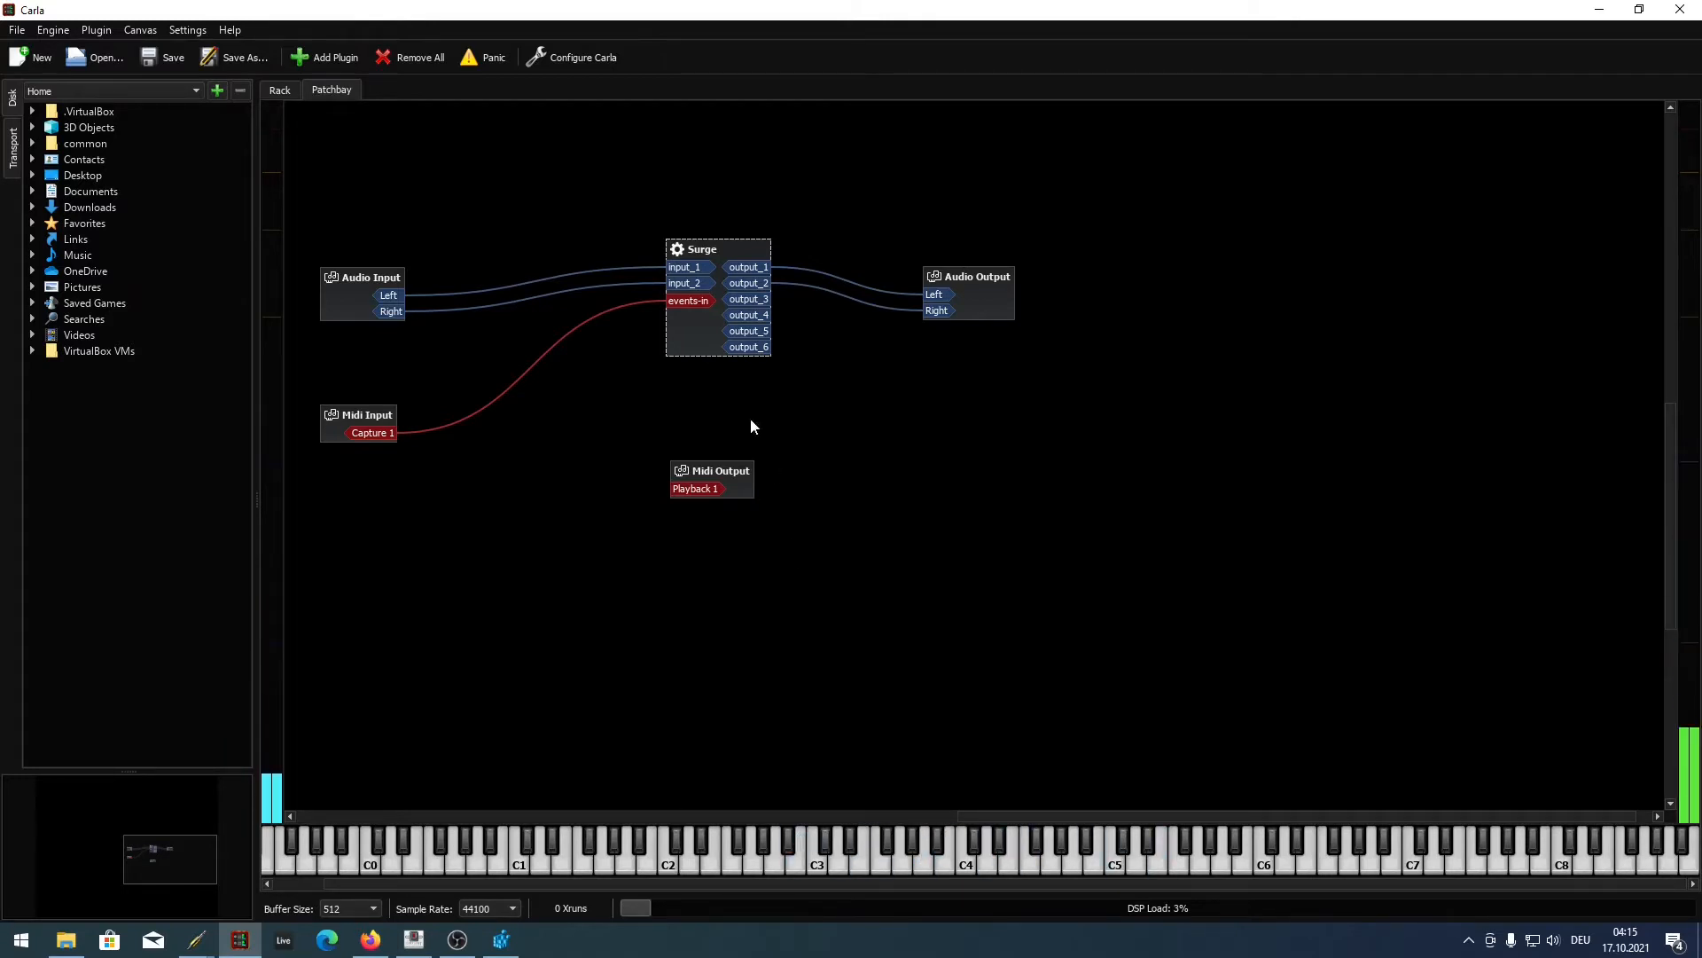
- Open Surge's custom interface, load a factory patch from the Basses category, and play it on Carla's virtual keyboard
right_click(693, 328)
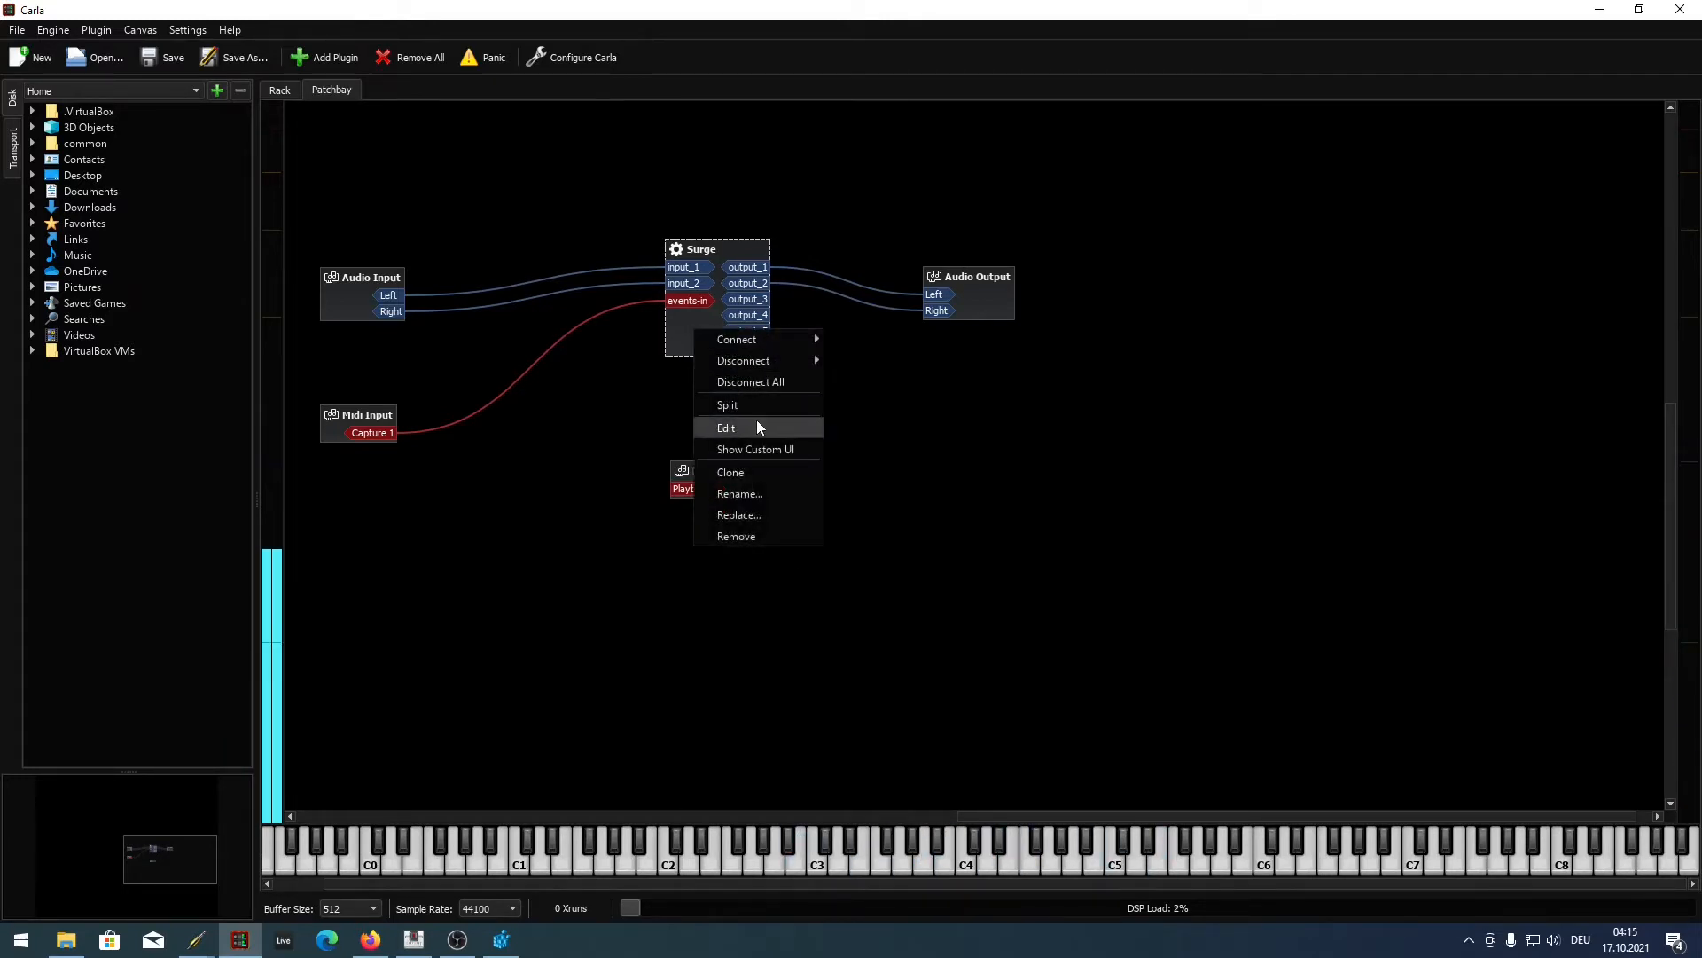
click(801, 451)
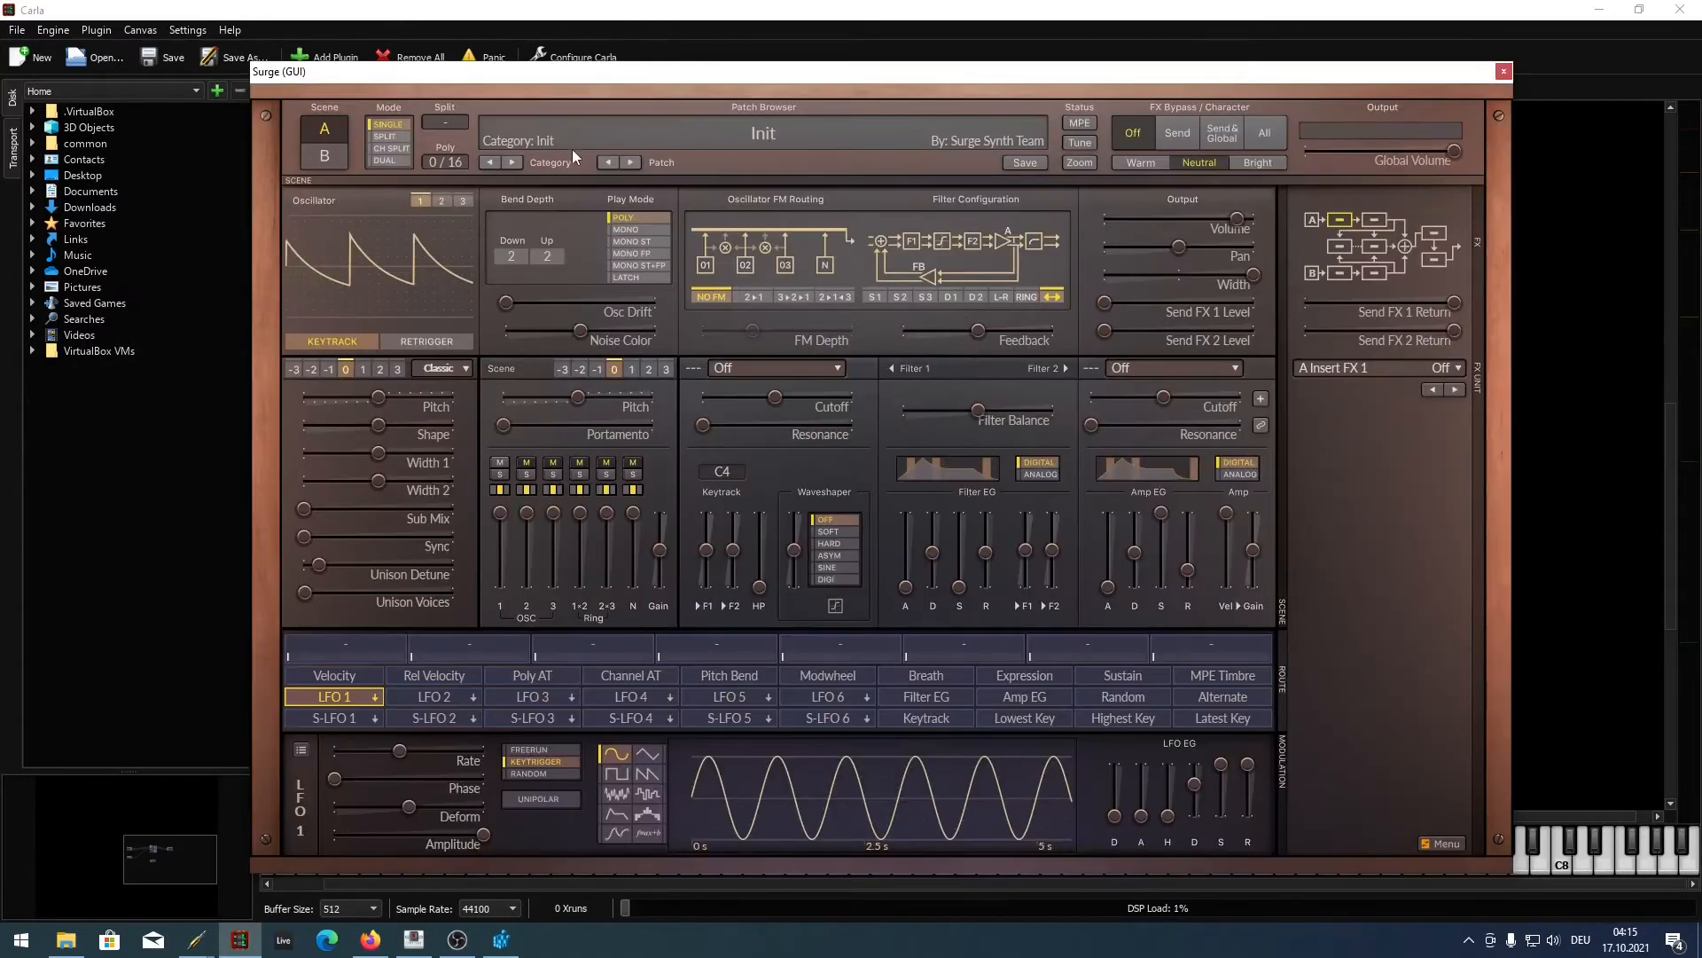
click(677, 142)
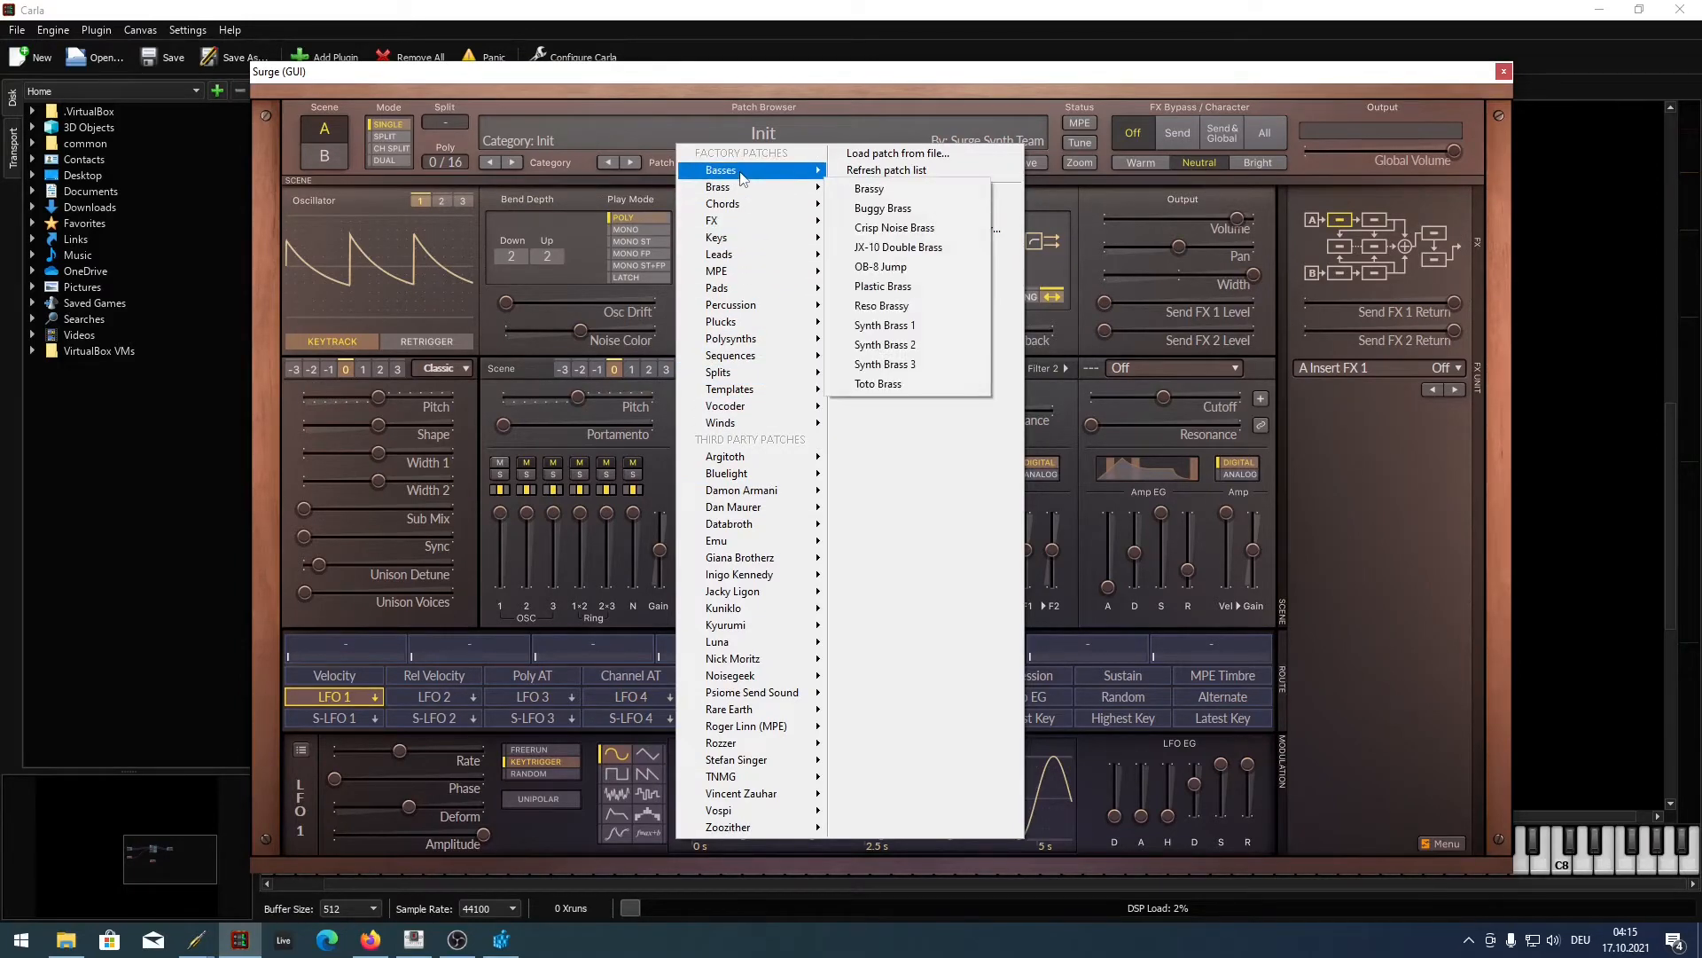
mouse_move(771, 181)
click(878, 255)
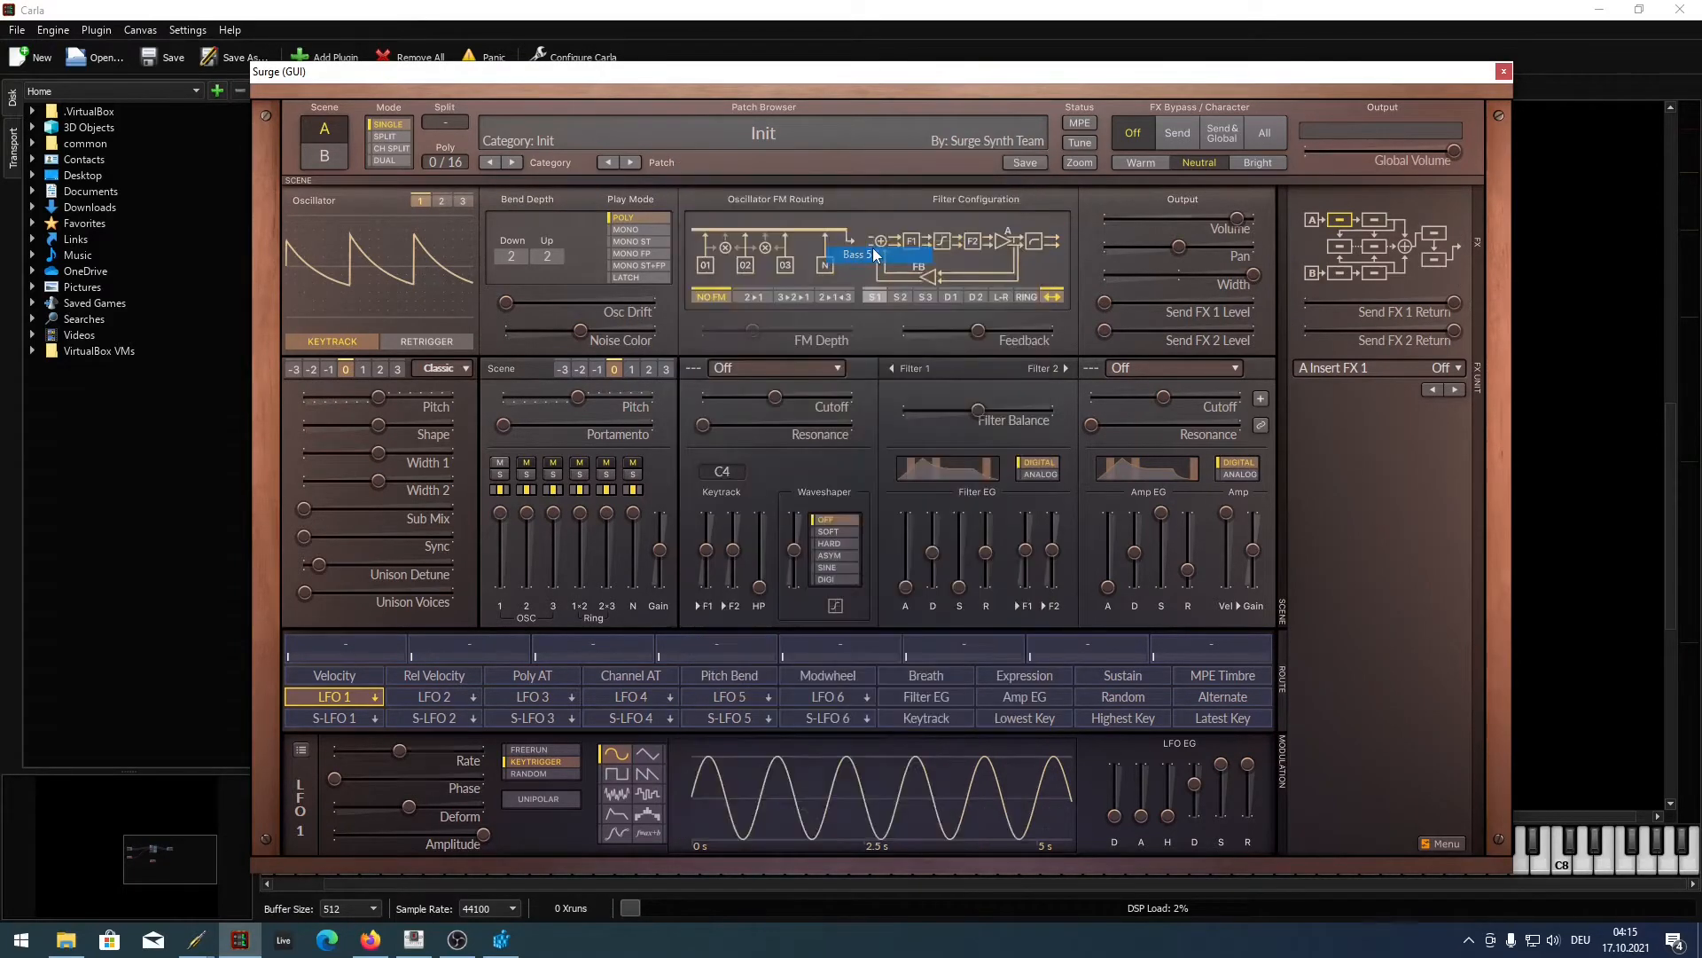
drag(865, 72, 0, 76)
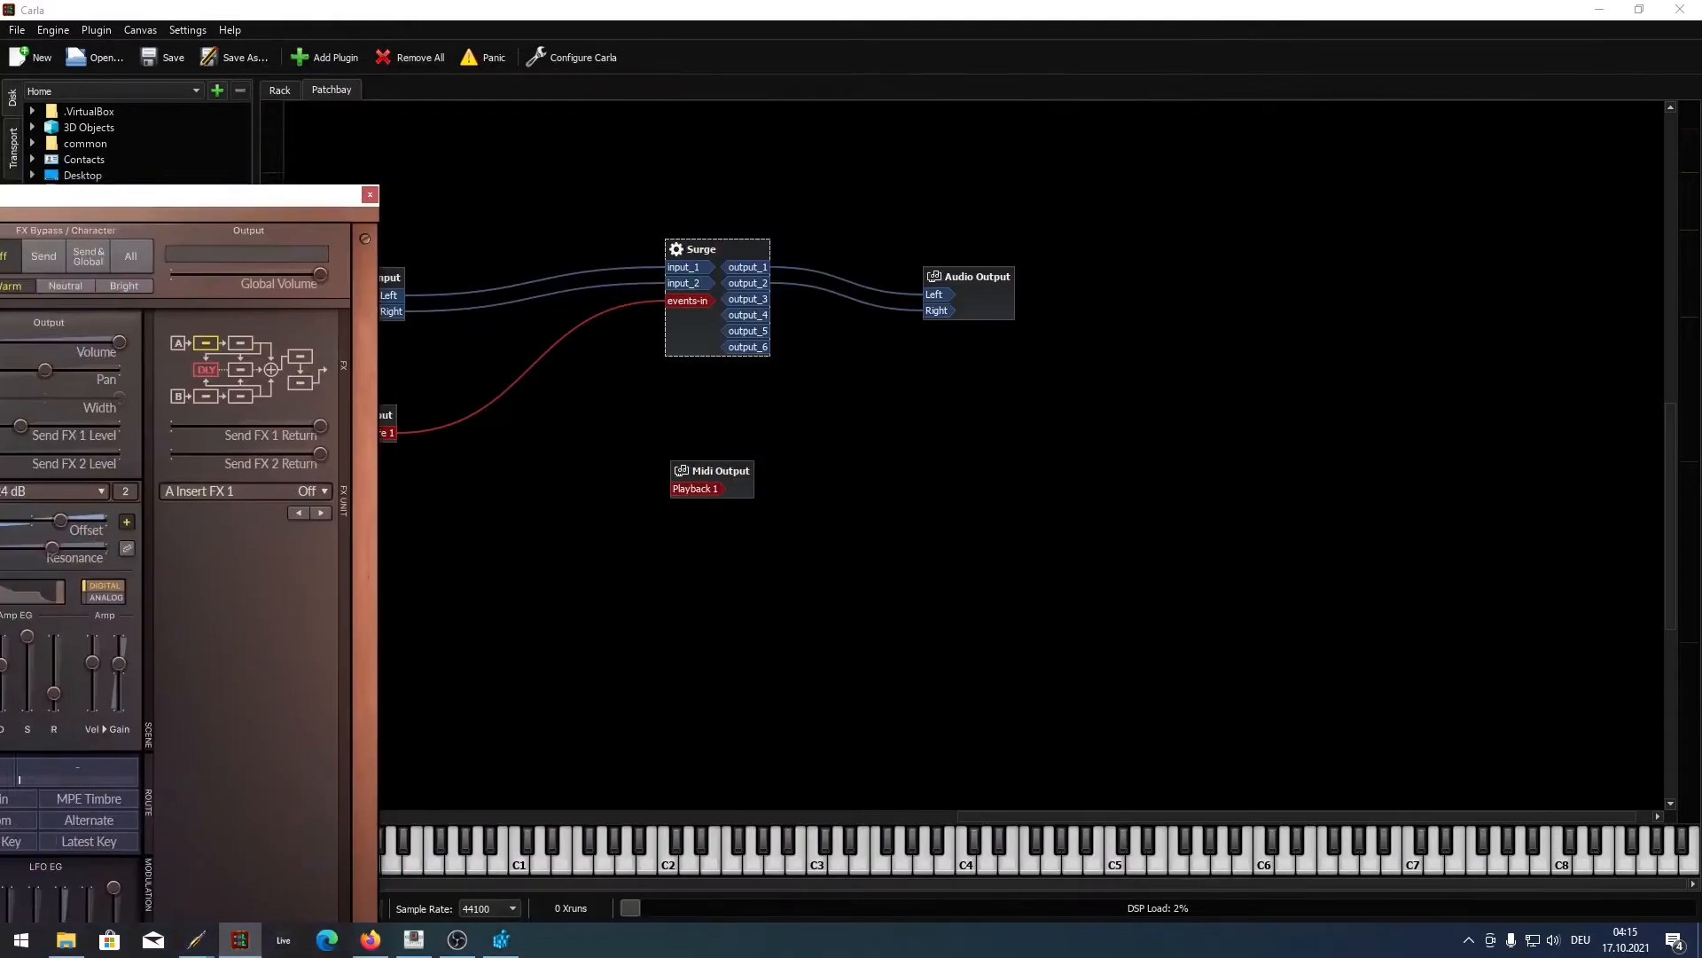
drag(810, 867, 669, 858)
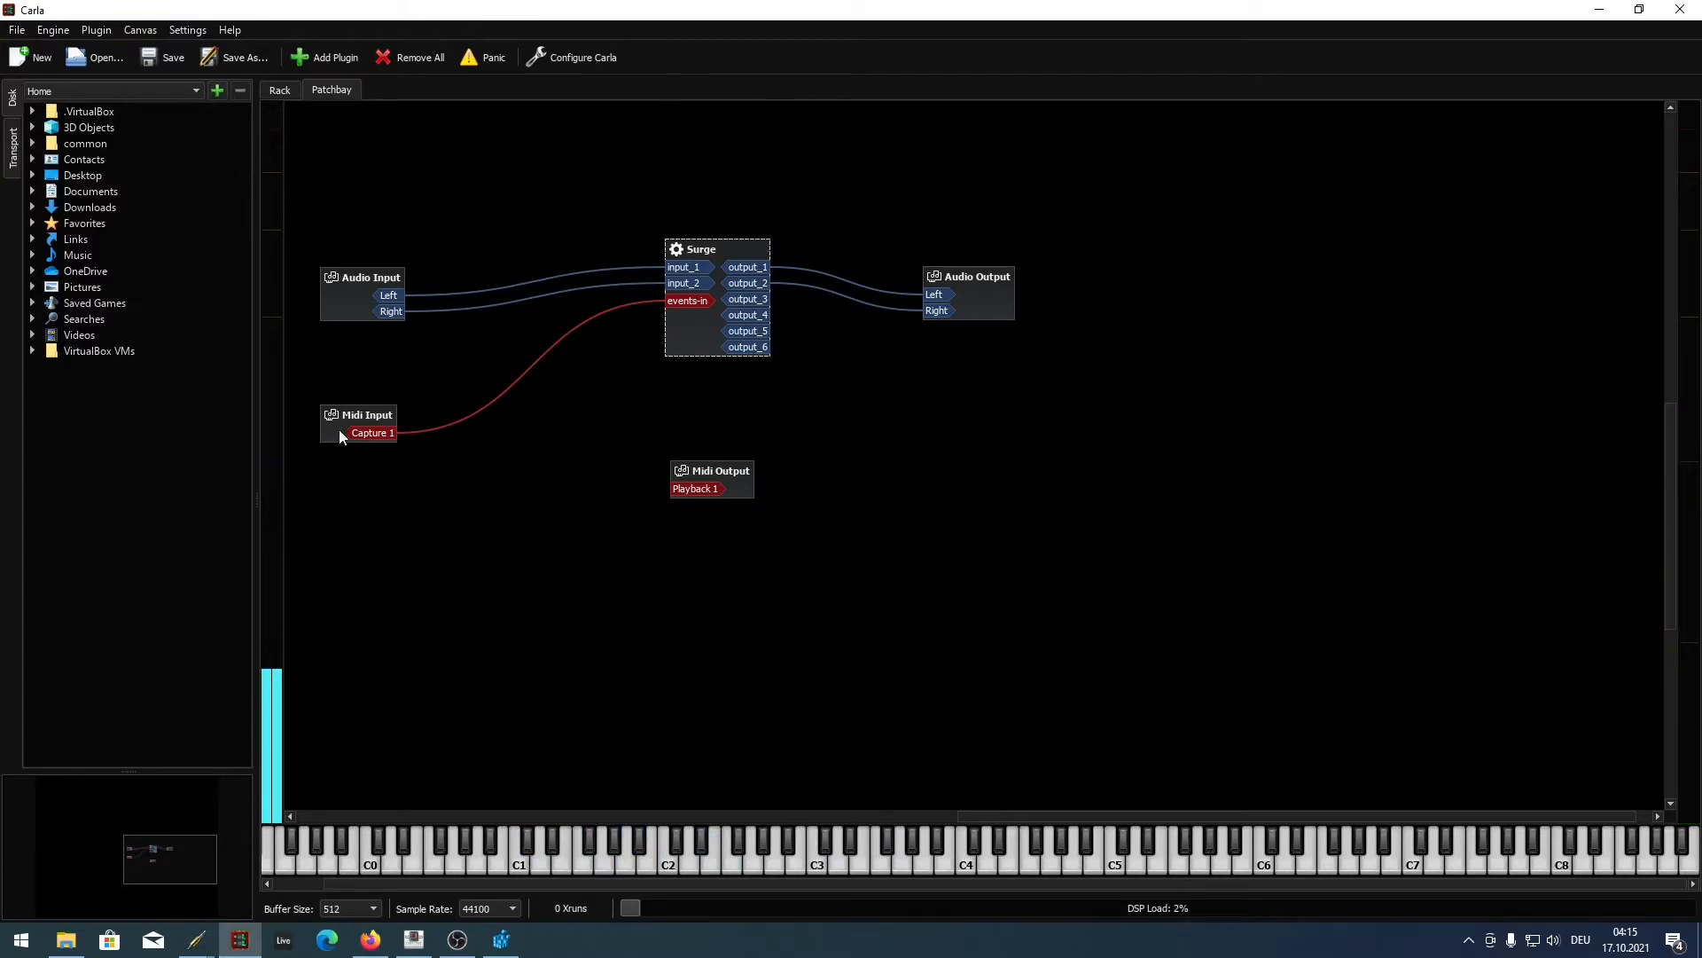
- Move the Midi Input node lower in Carla's patchbay and switch to the QjackCtl graph
drag(339, 429, 362, 498)
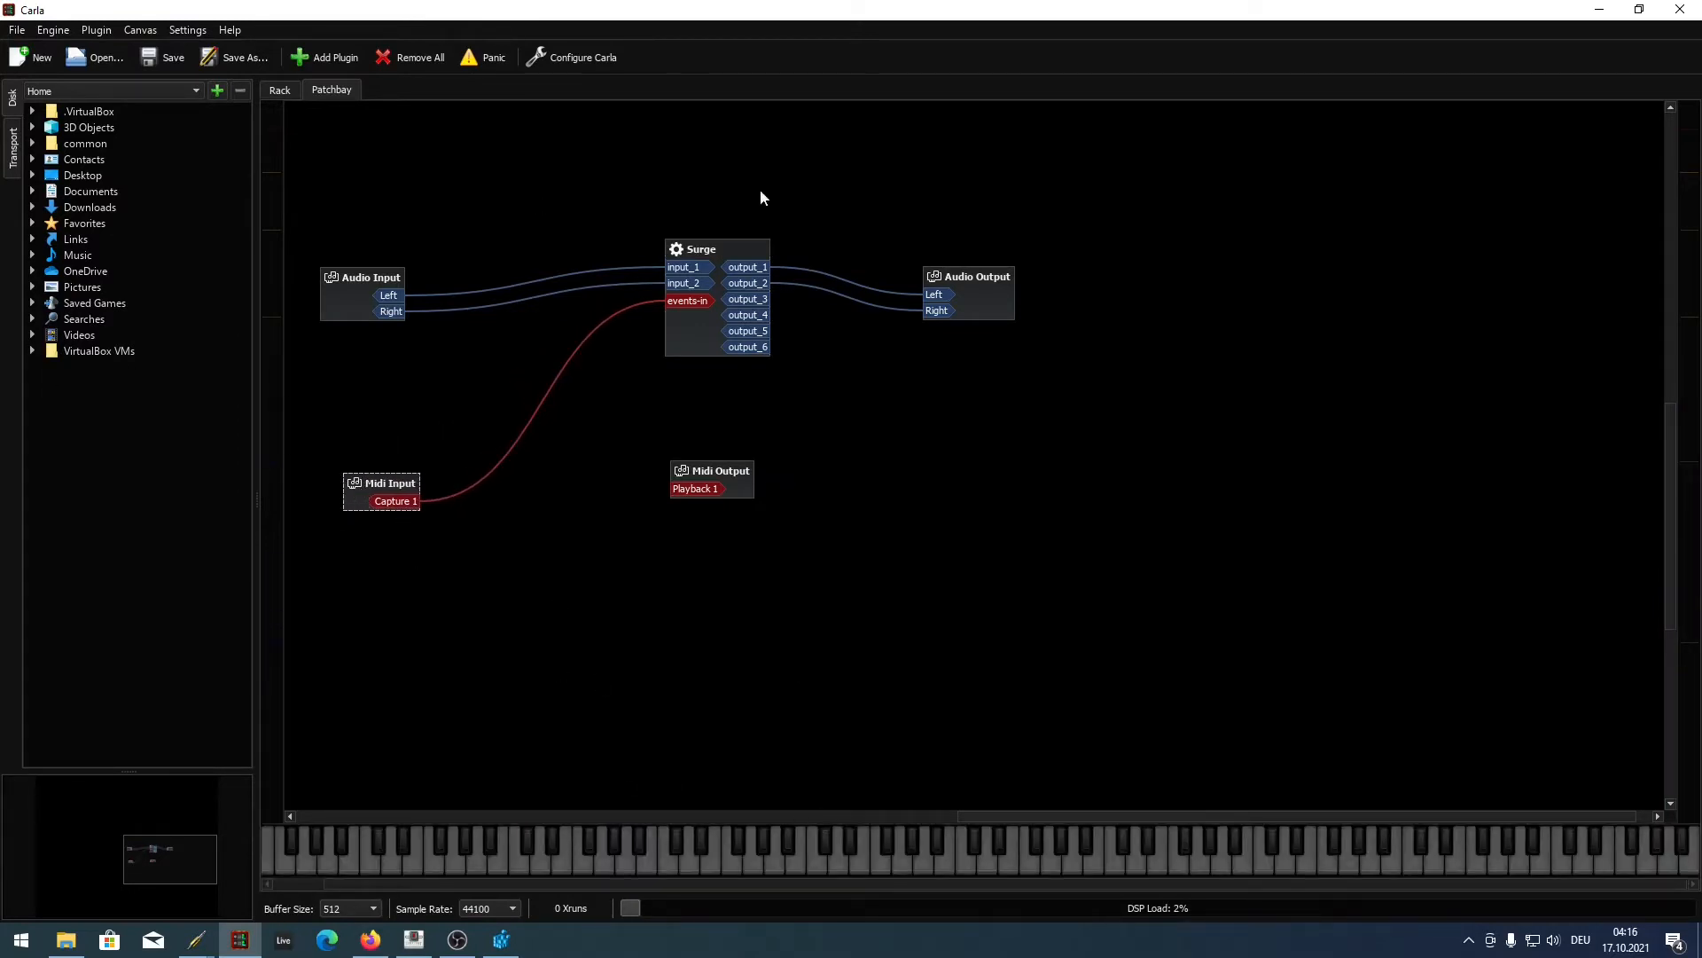
click(1600, 9)
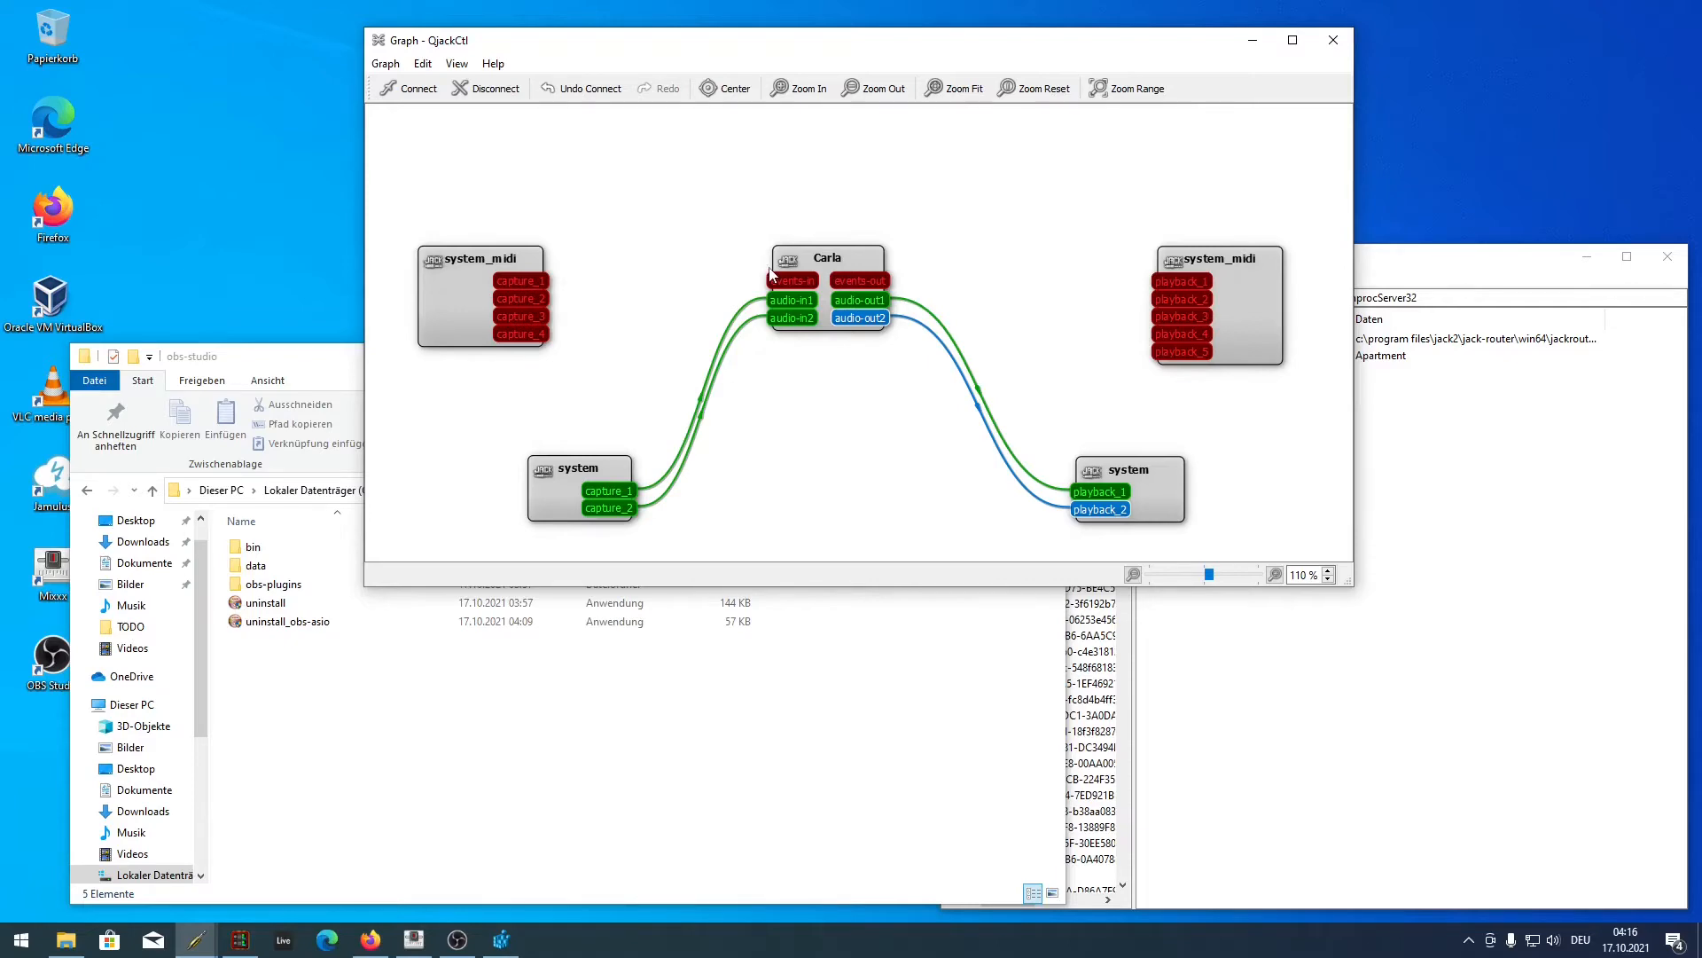
key(alt+Tab)
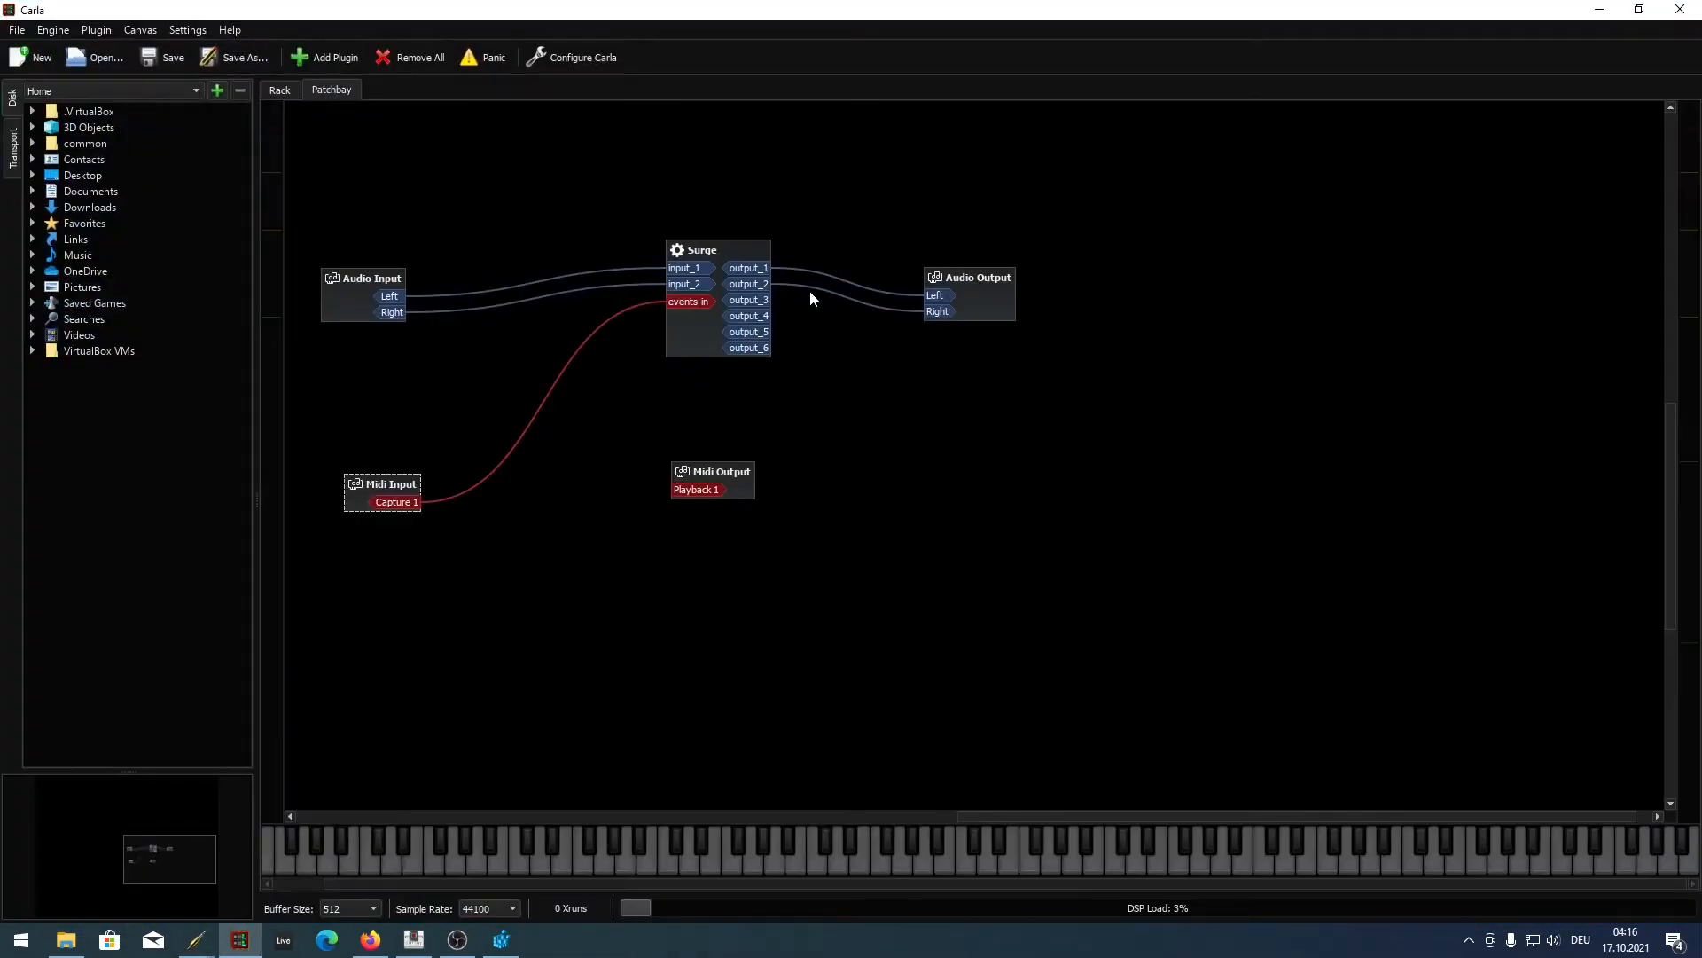
key(alt+Tab)
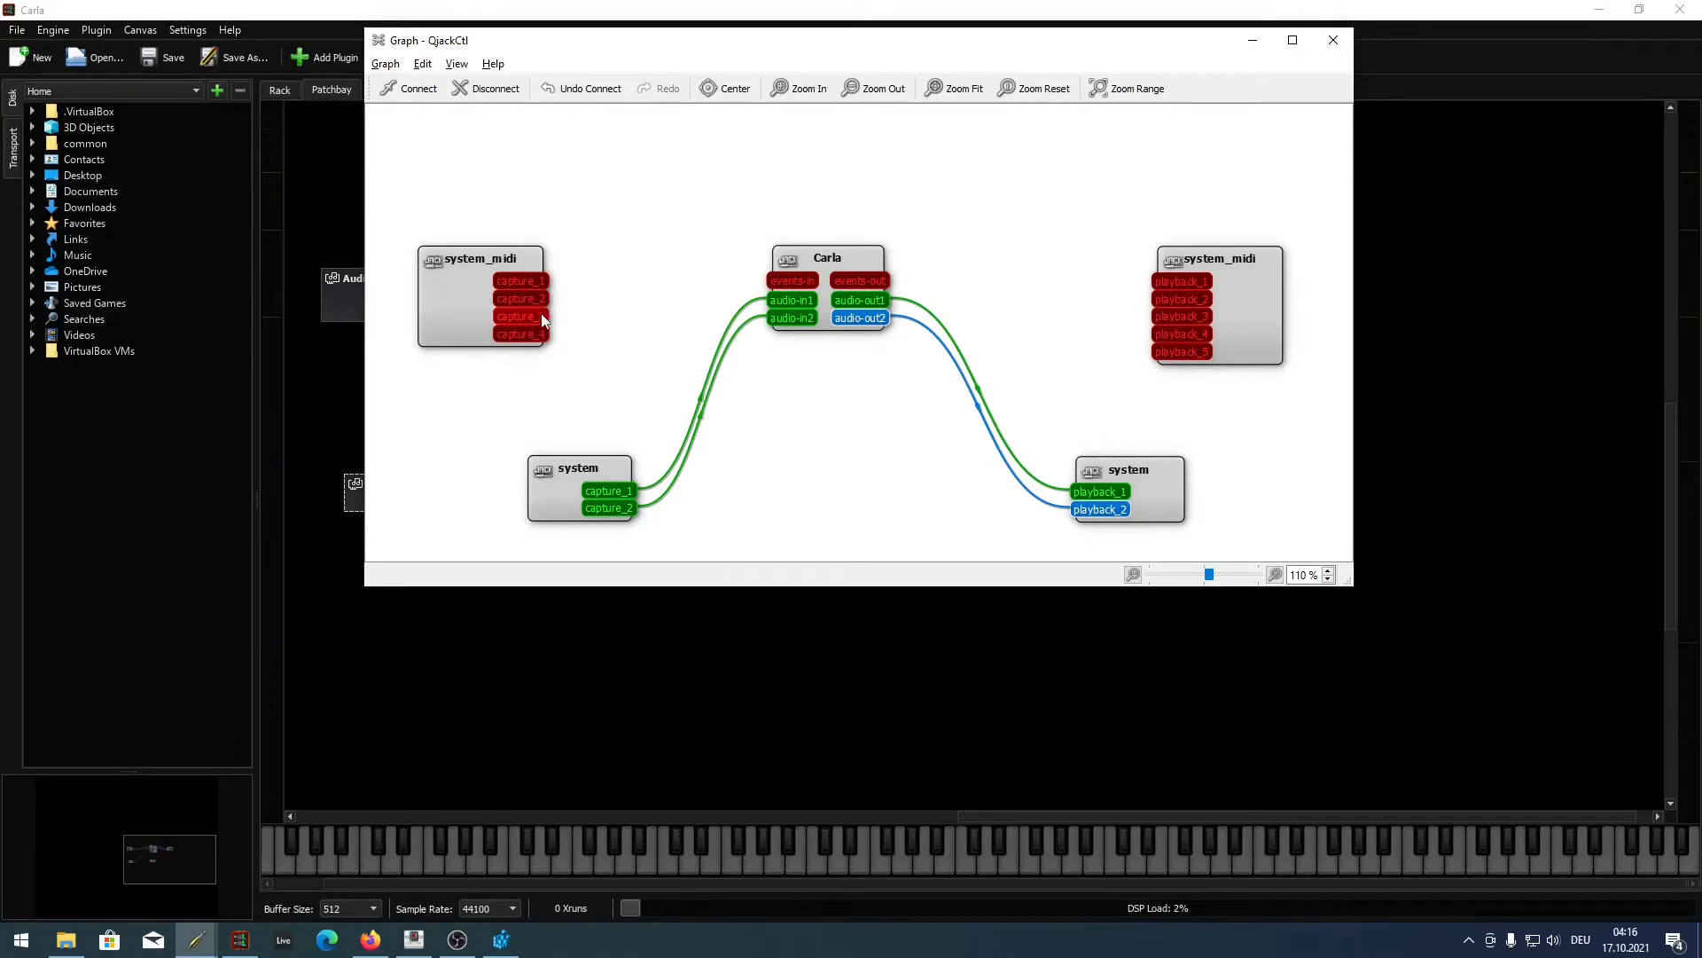
- Connect system_midi capture_4, capture_3, capture_2 and capture_1 to Carla's events-in in the graph
drag(532, 341, 780, 280)
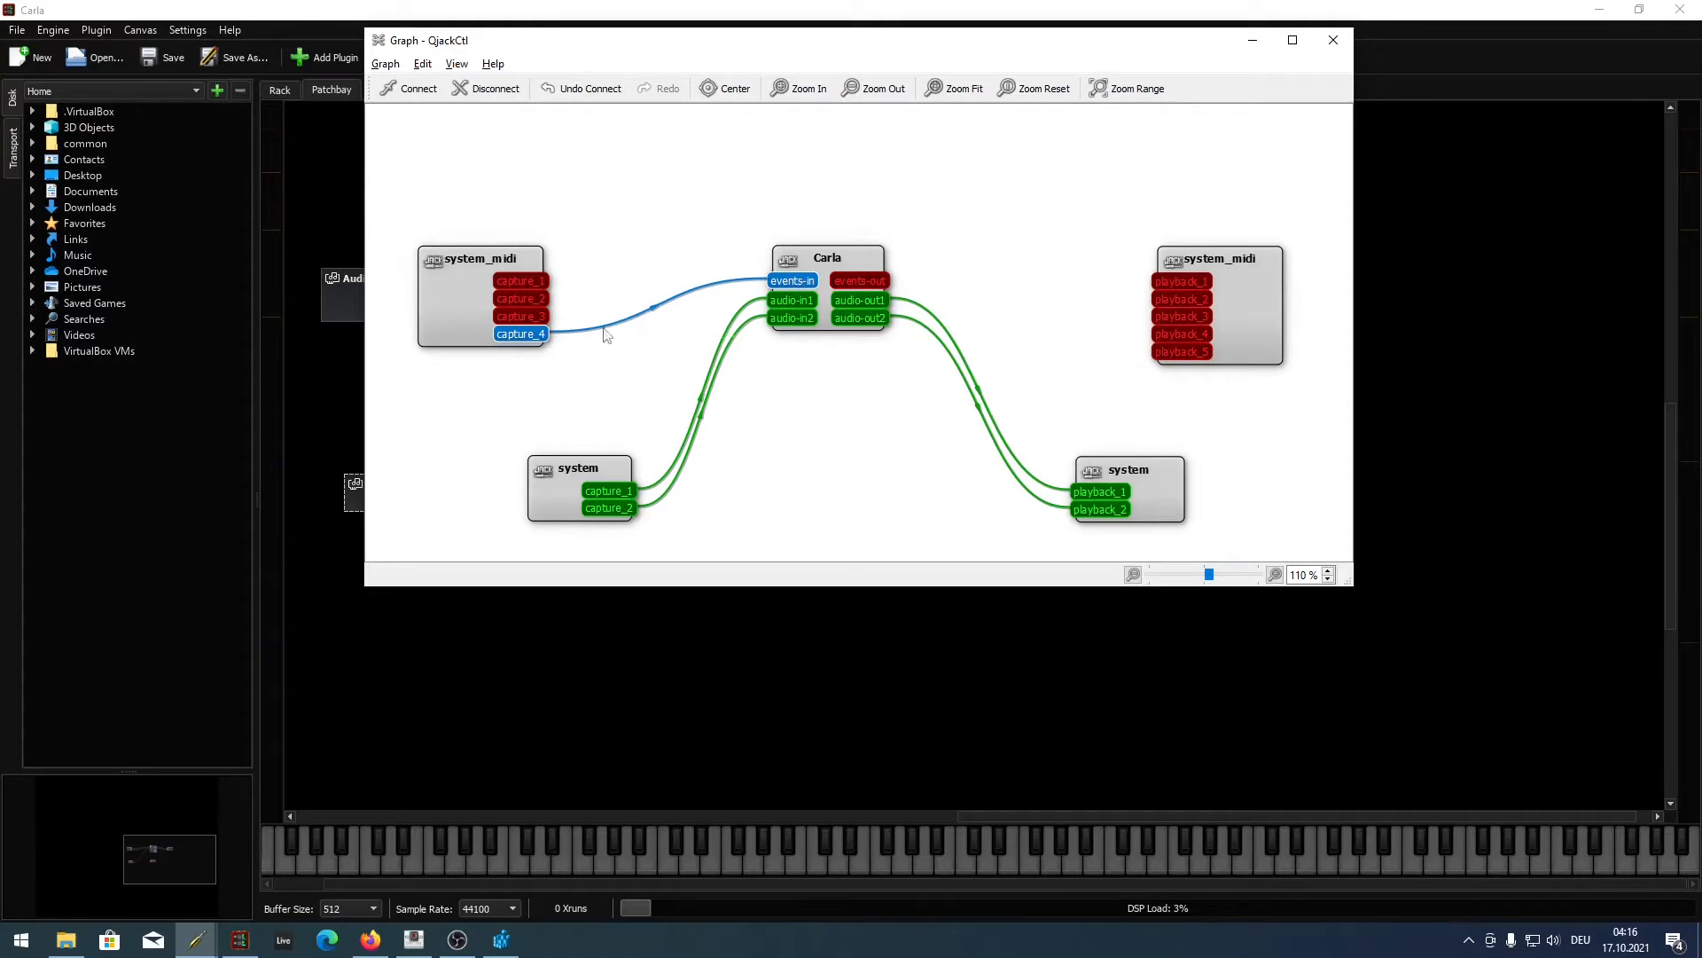
drag(538, 321, 782, 280)
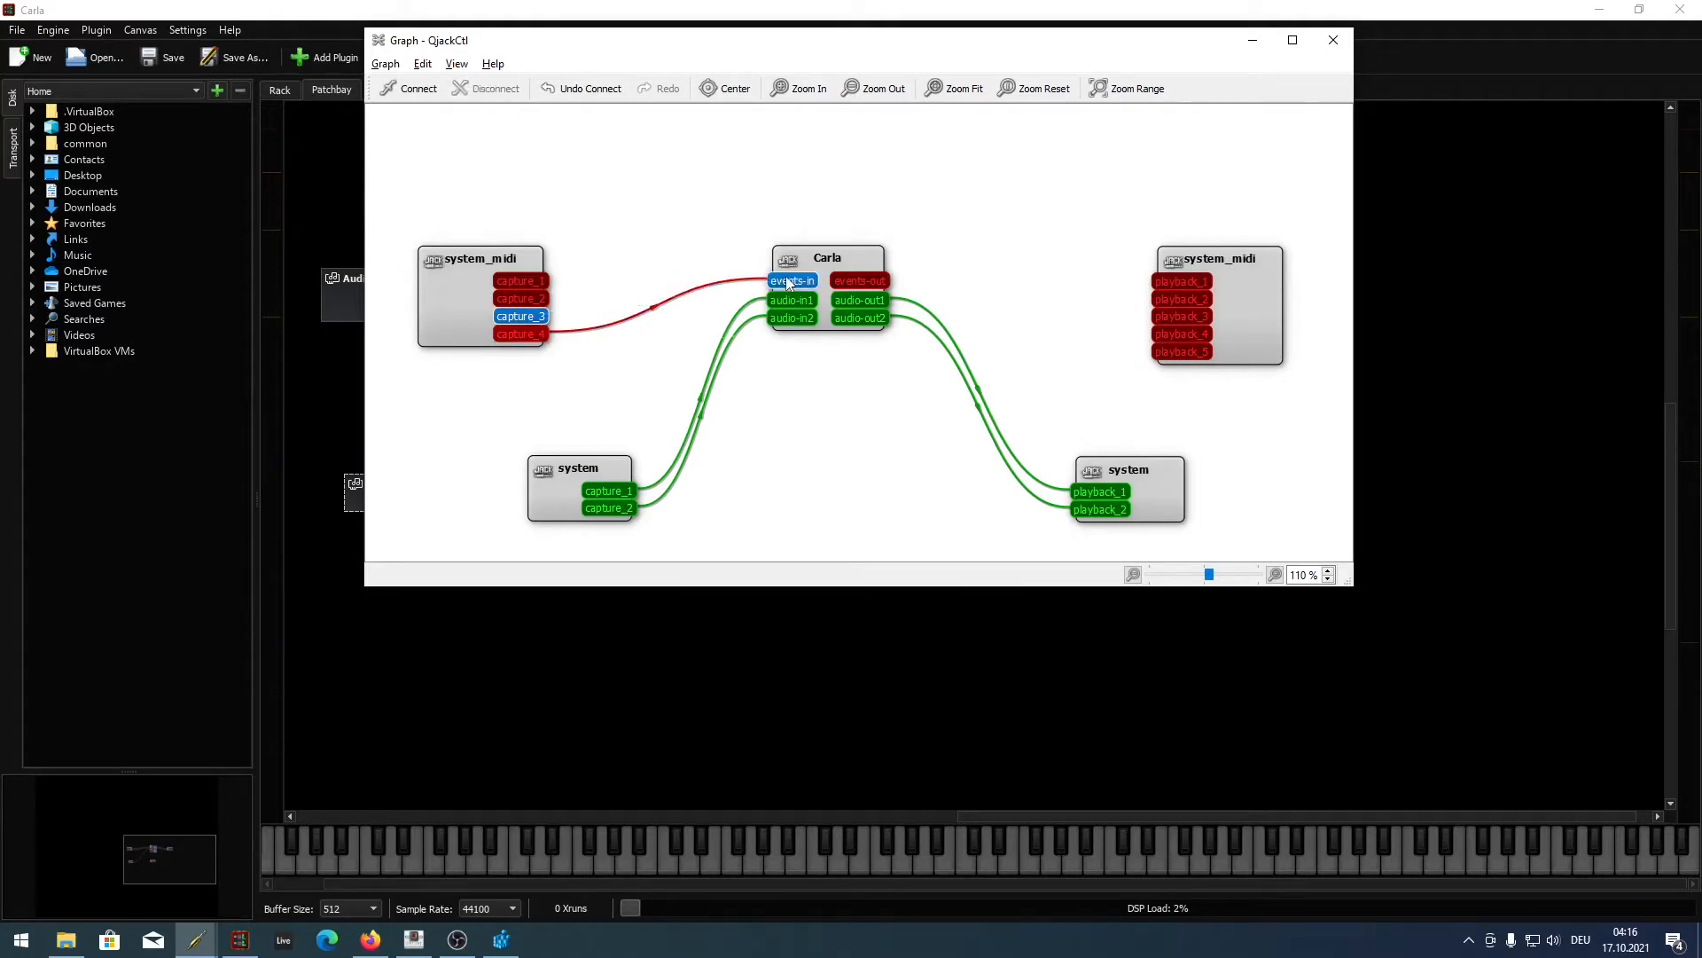
drag(539, 298, 782, 281)
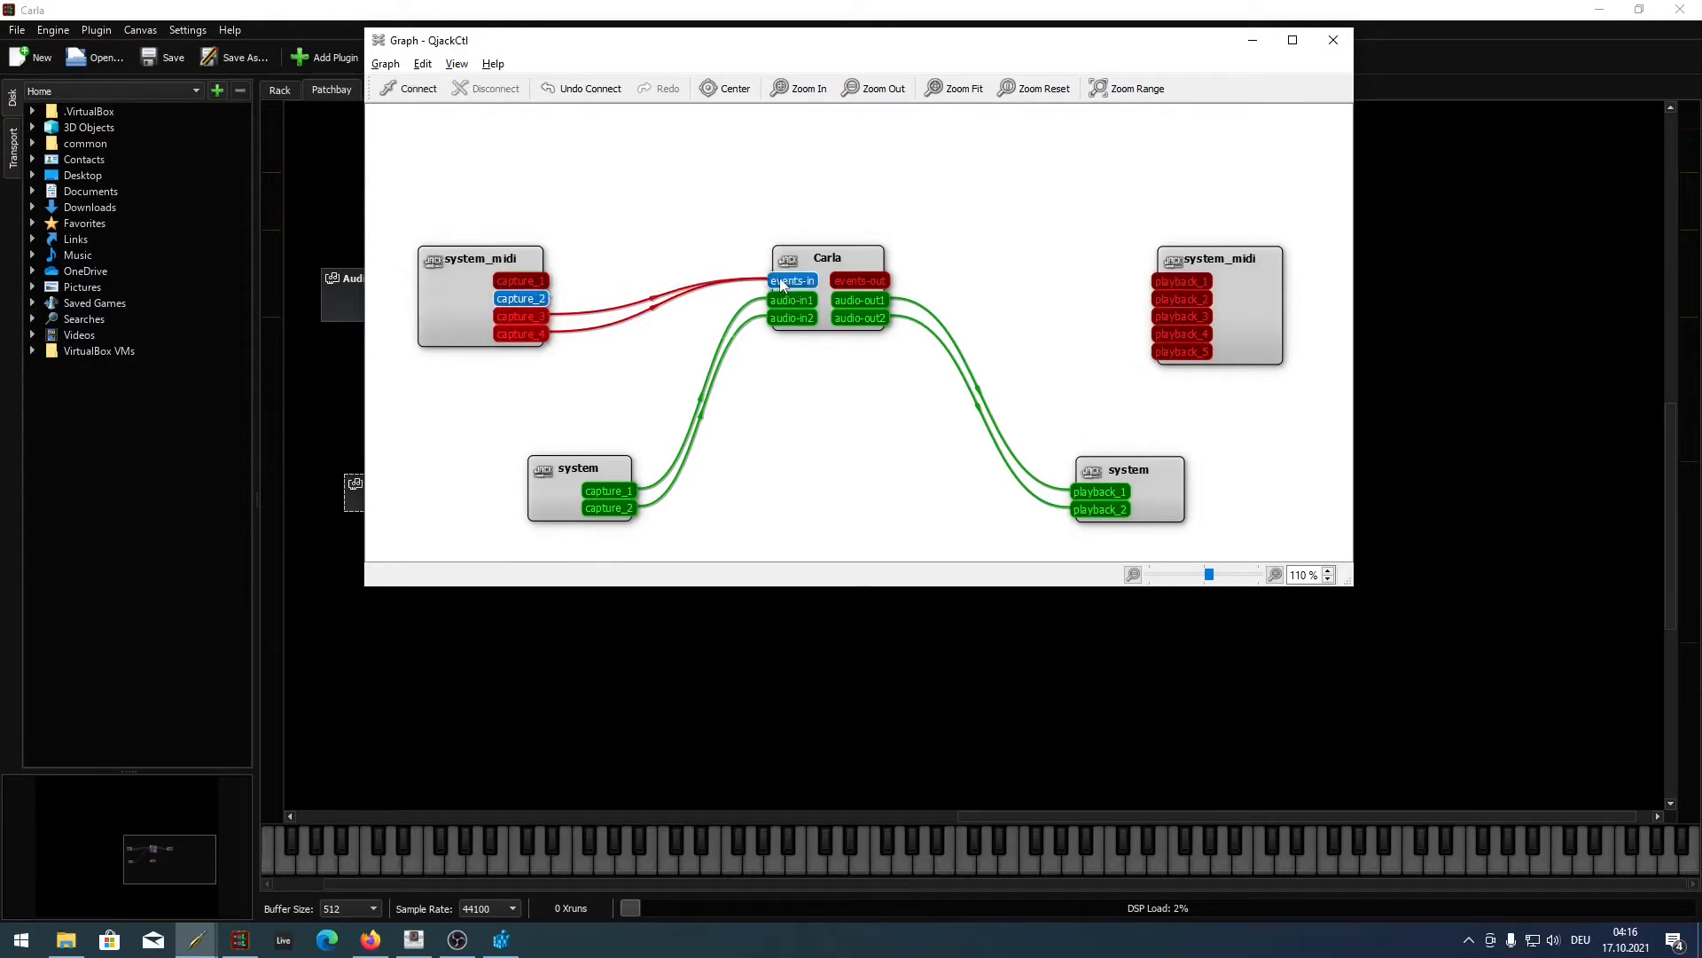
drag(539, 280, 802, 278)
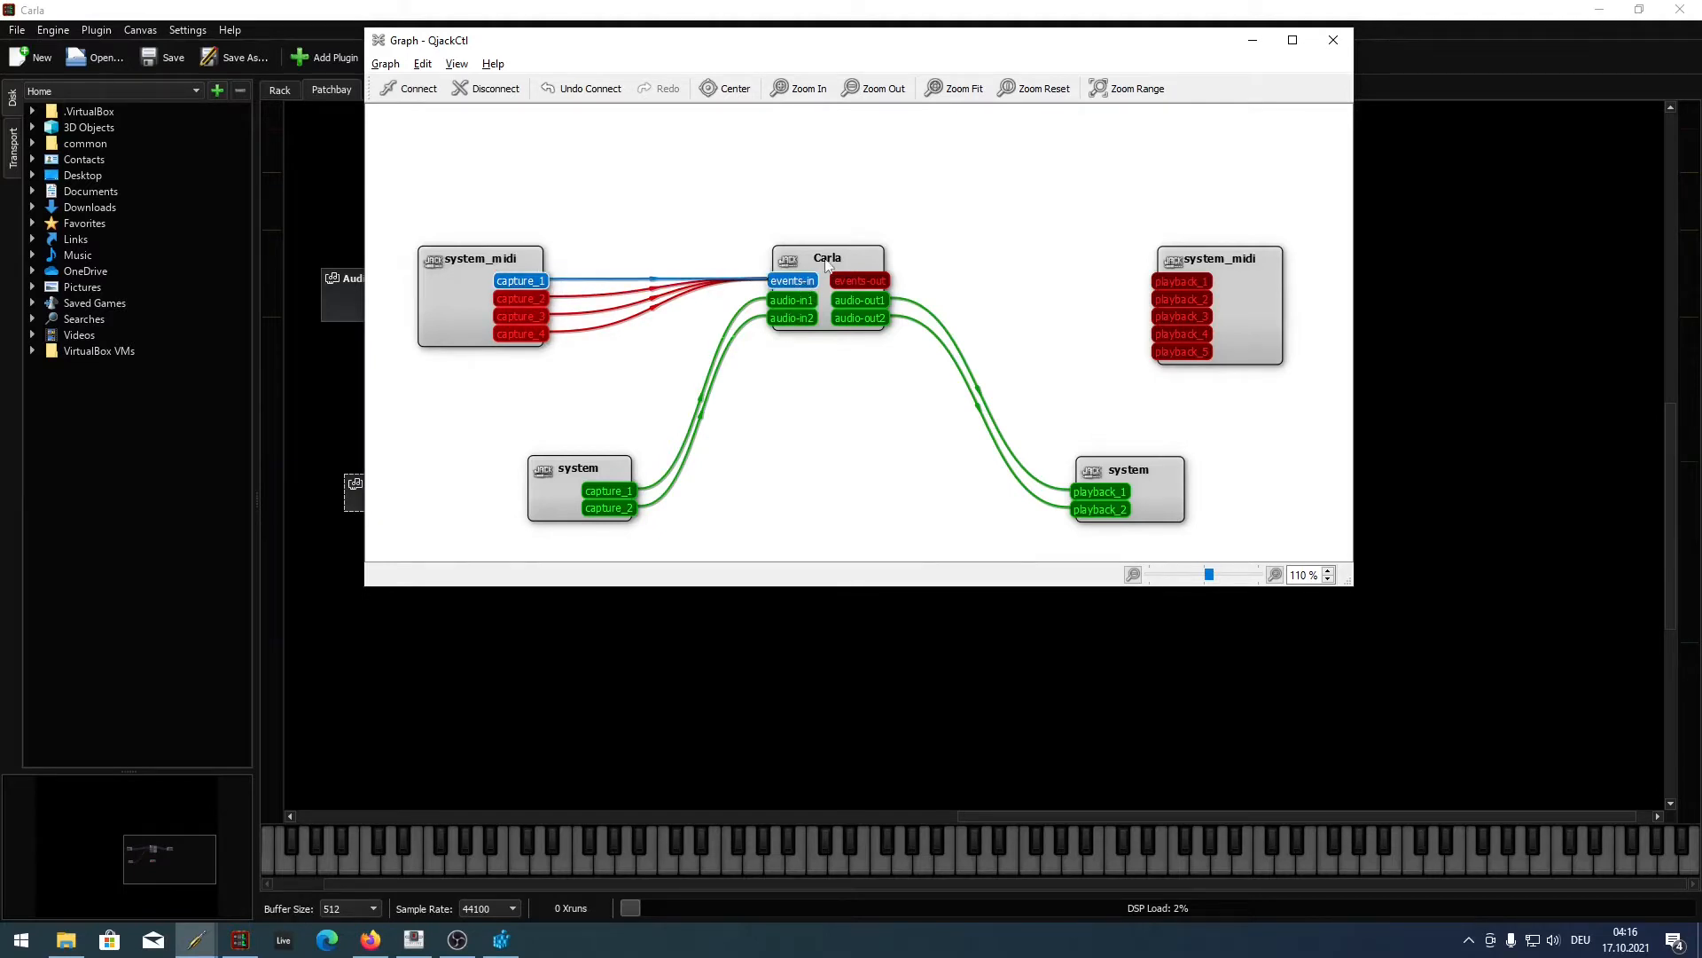
- Reposition the graph window over Carla, disconnect system_midi capture_4 from Carla's events-in, and select the capture_3 connection
drag(1143, 59, 2, 341)
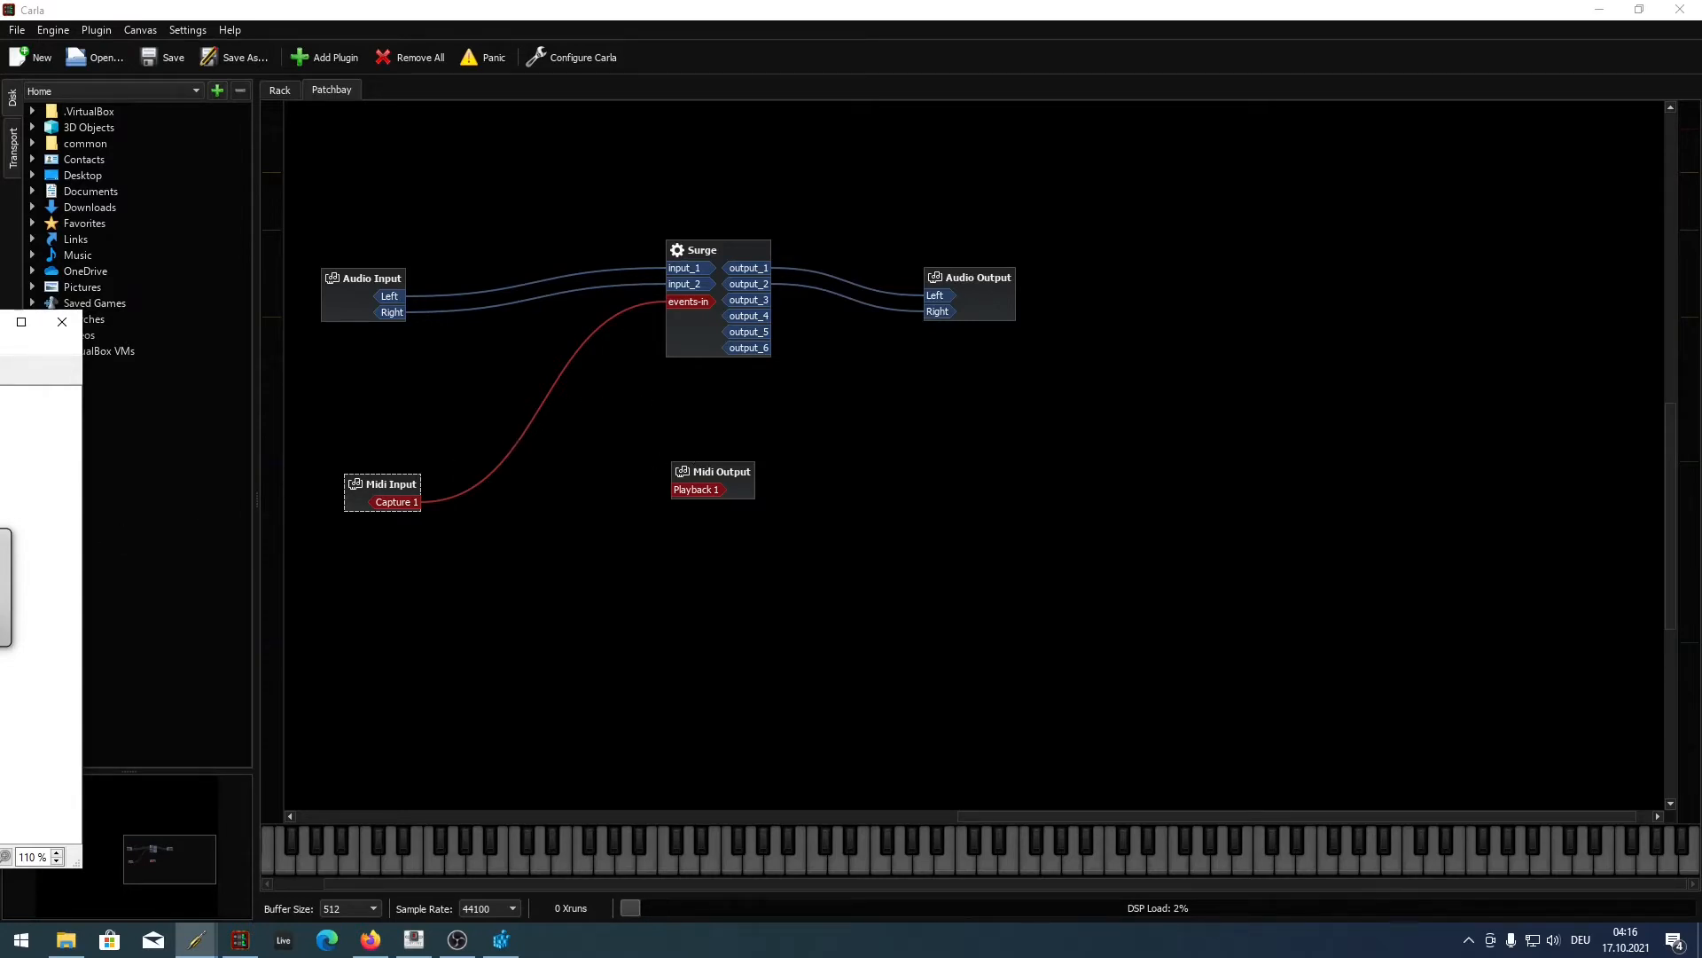
drag(2, 325, 564, 179)
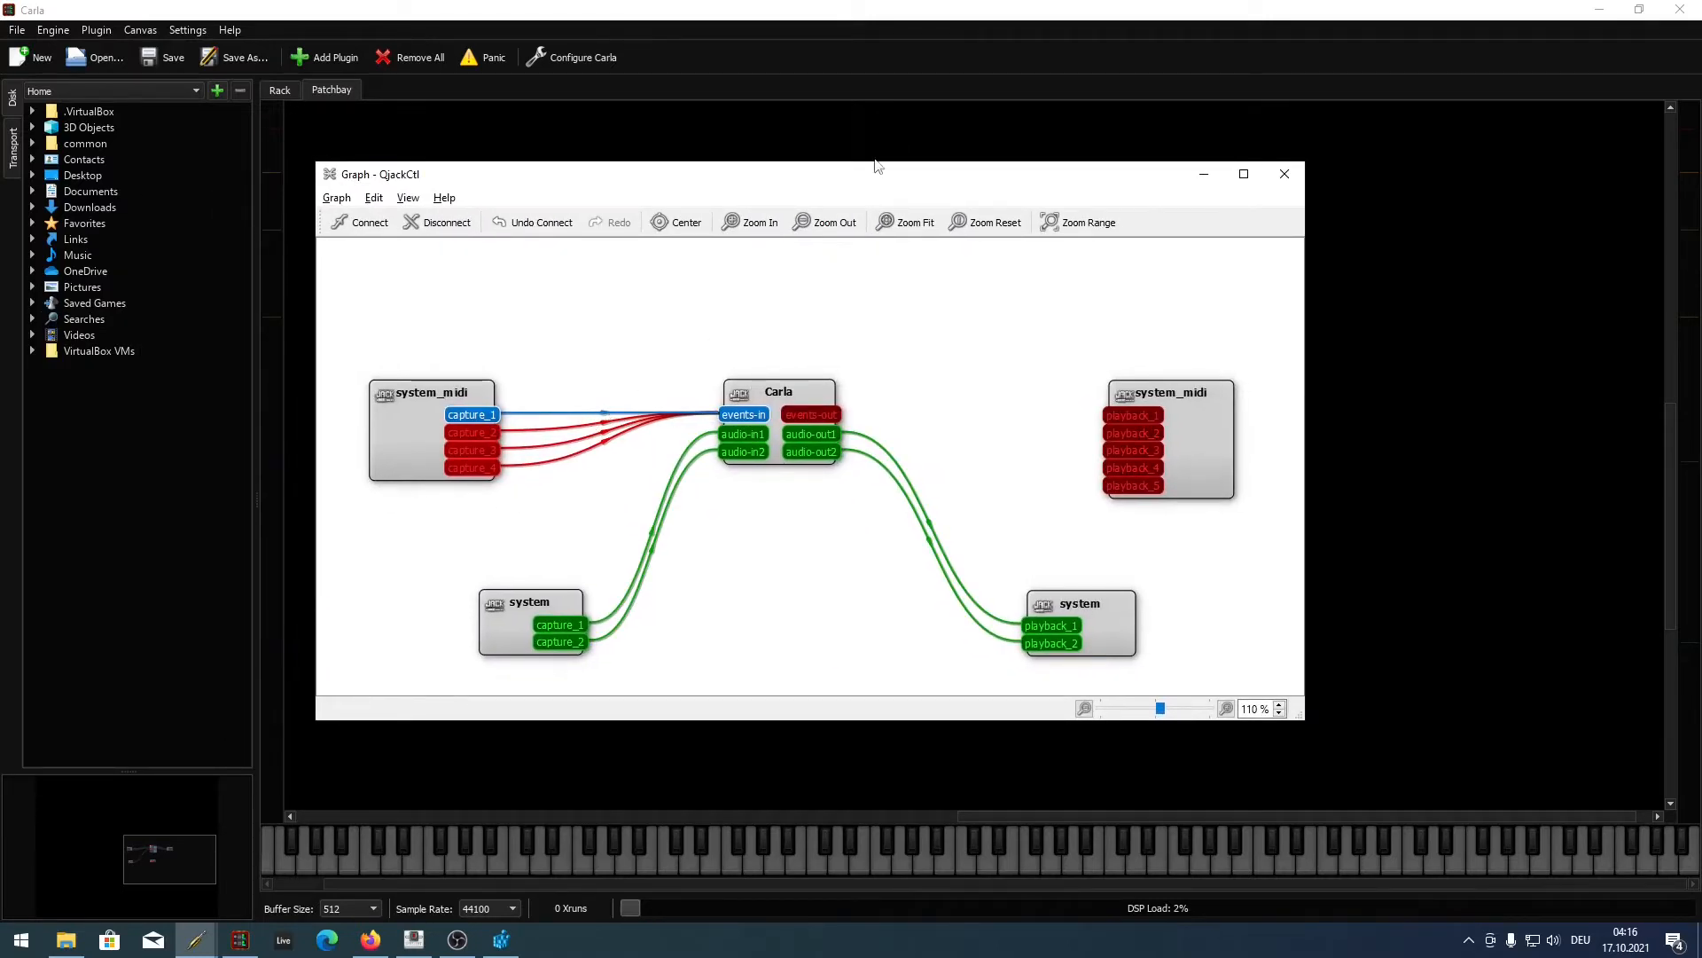
click(606, 442)
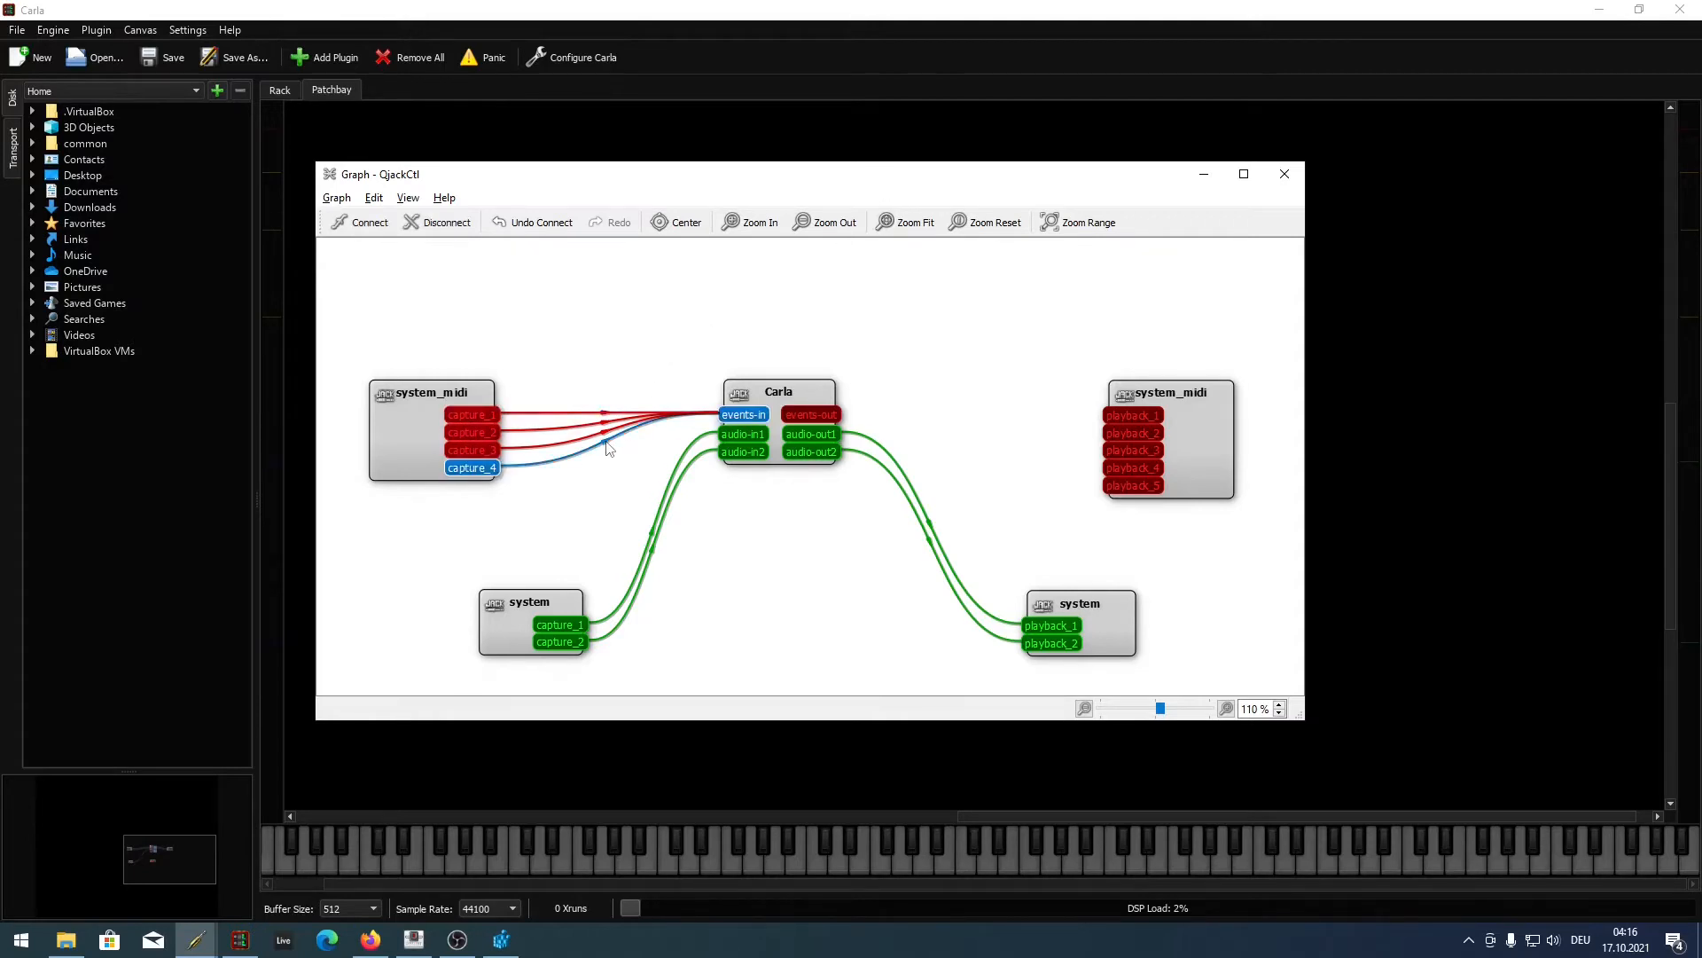
key(Delete)
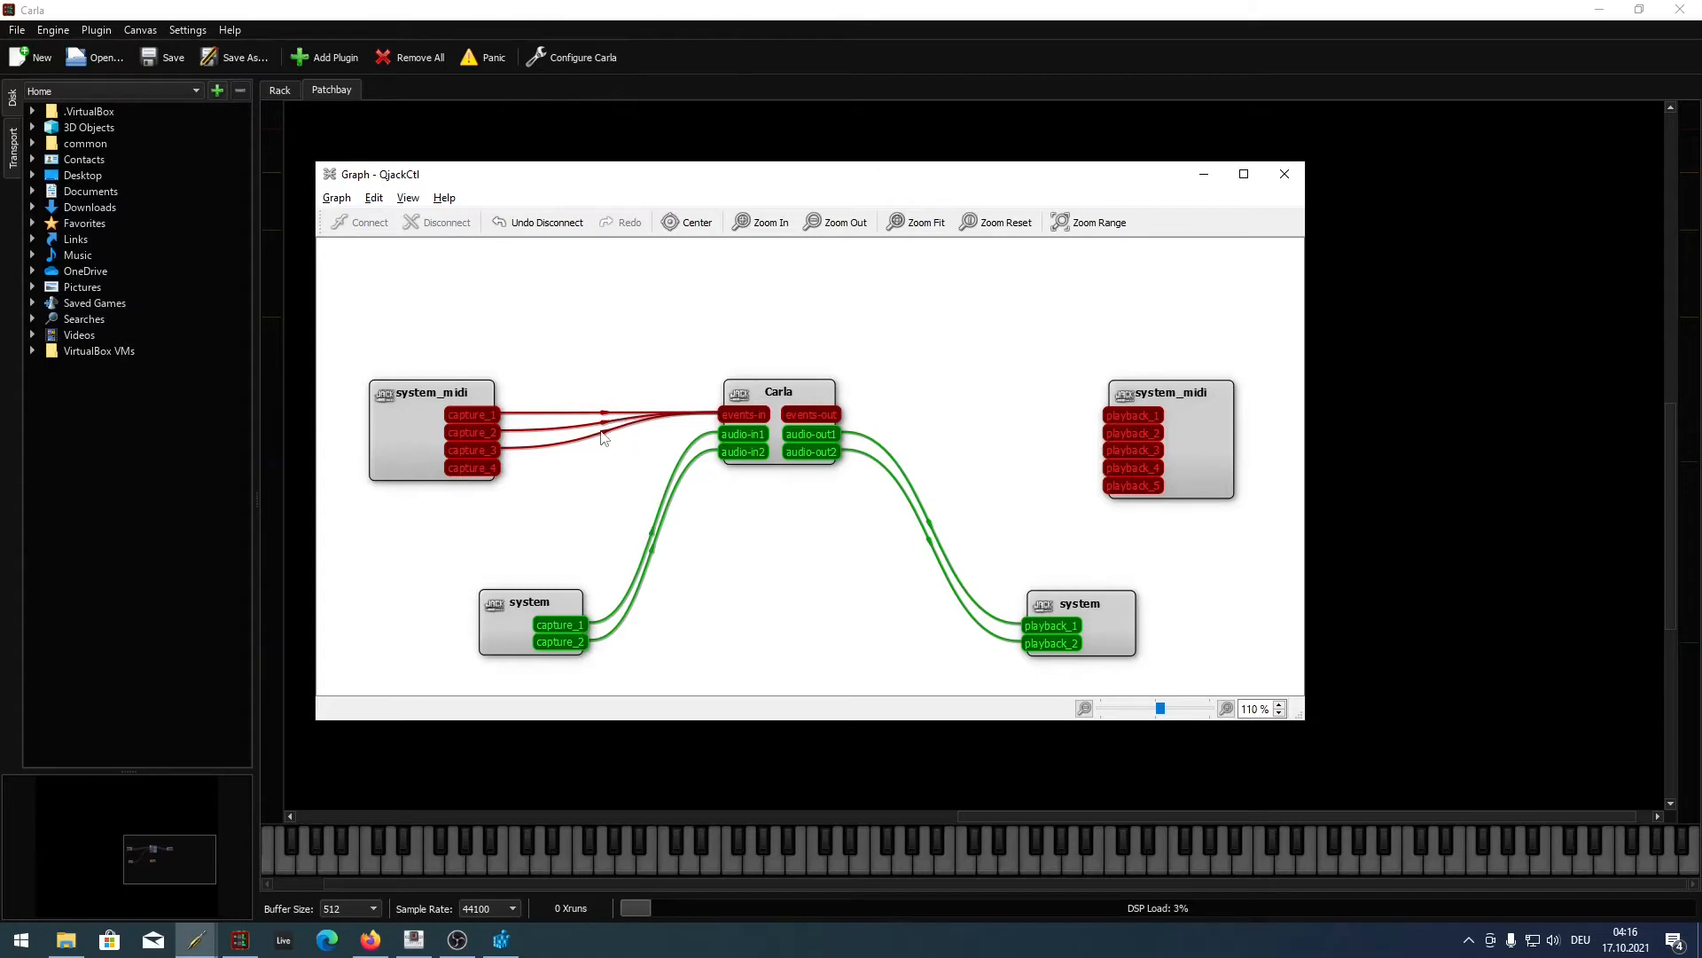
click(608, 435)
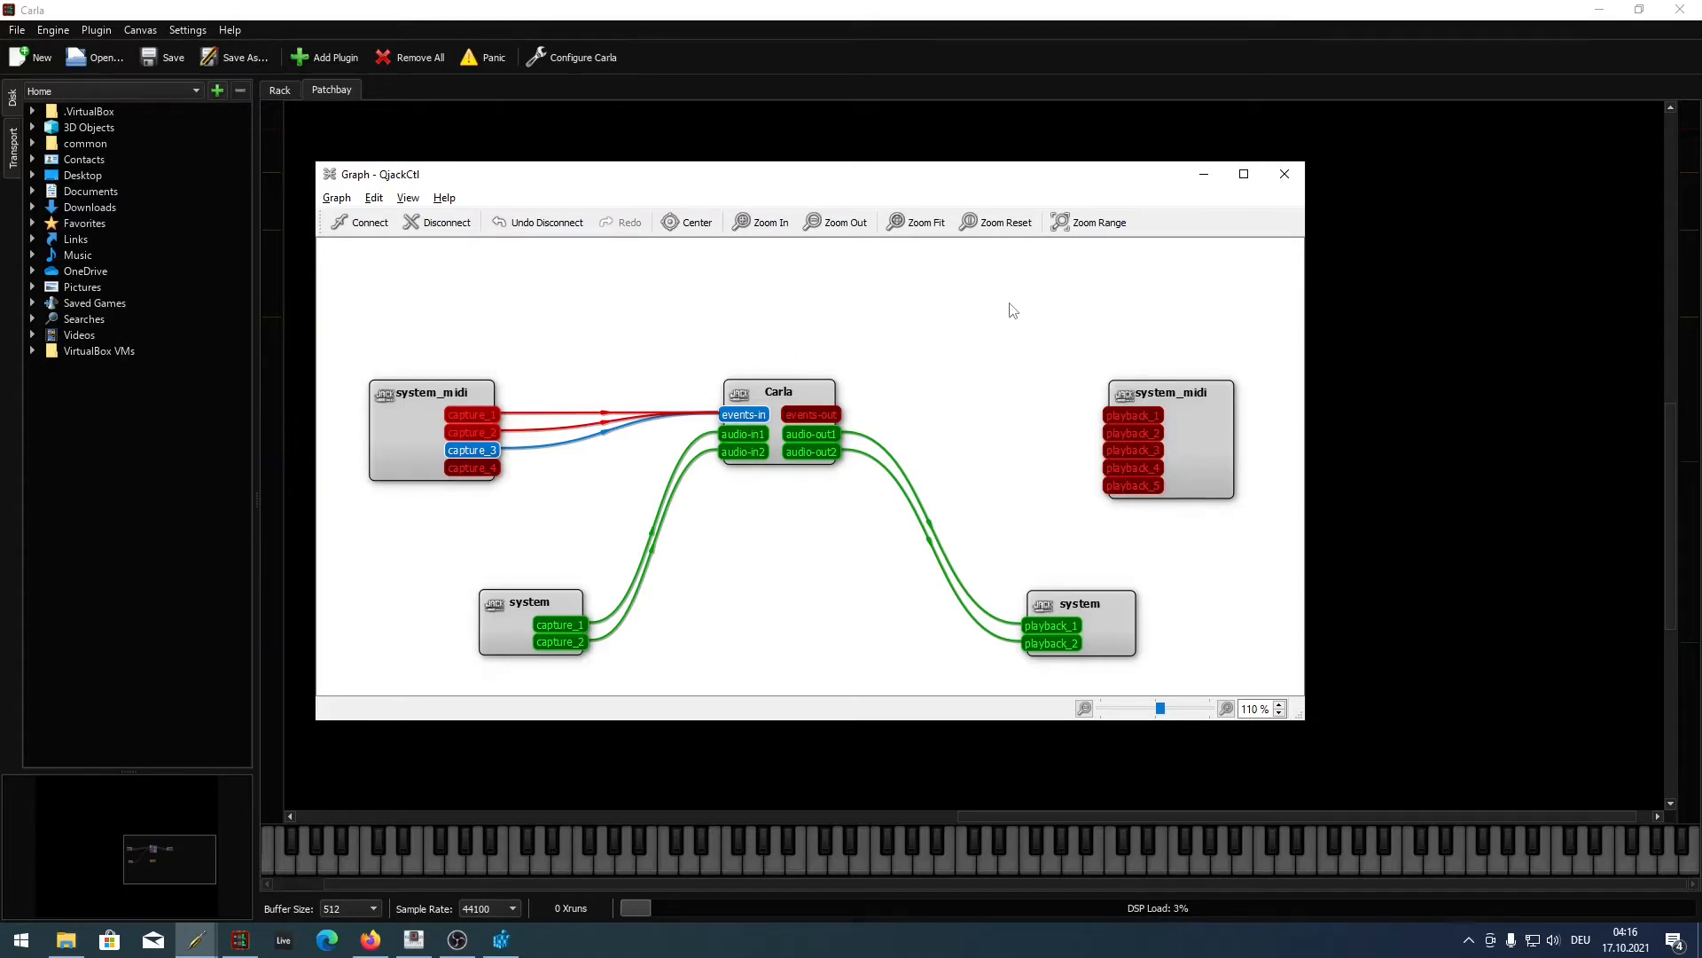
- Close the QjackCtl graph, stop the JACK audio server despite active clients, and dismiss Carla's error message
click(1292, 182)
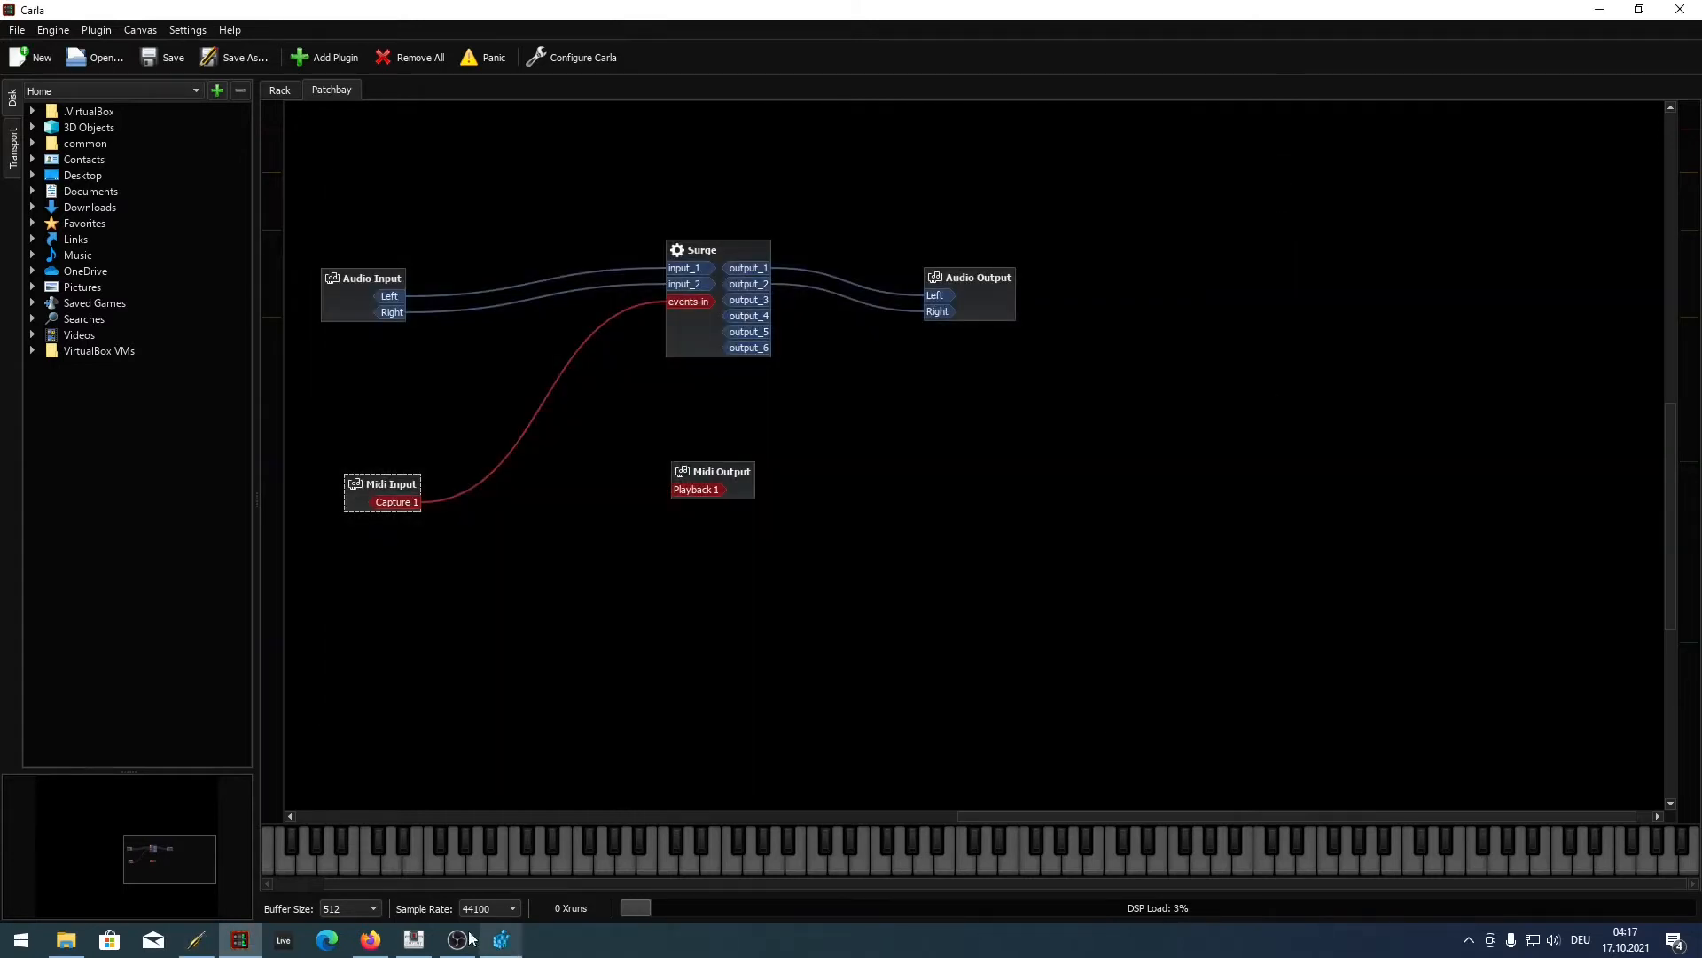
click(197, 947)
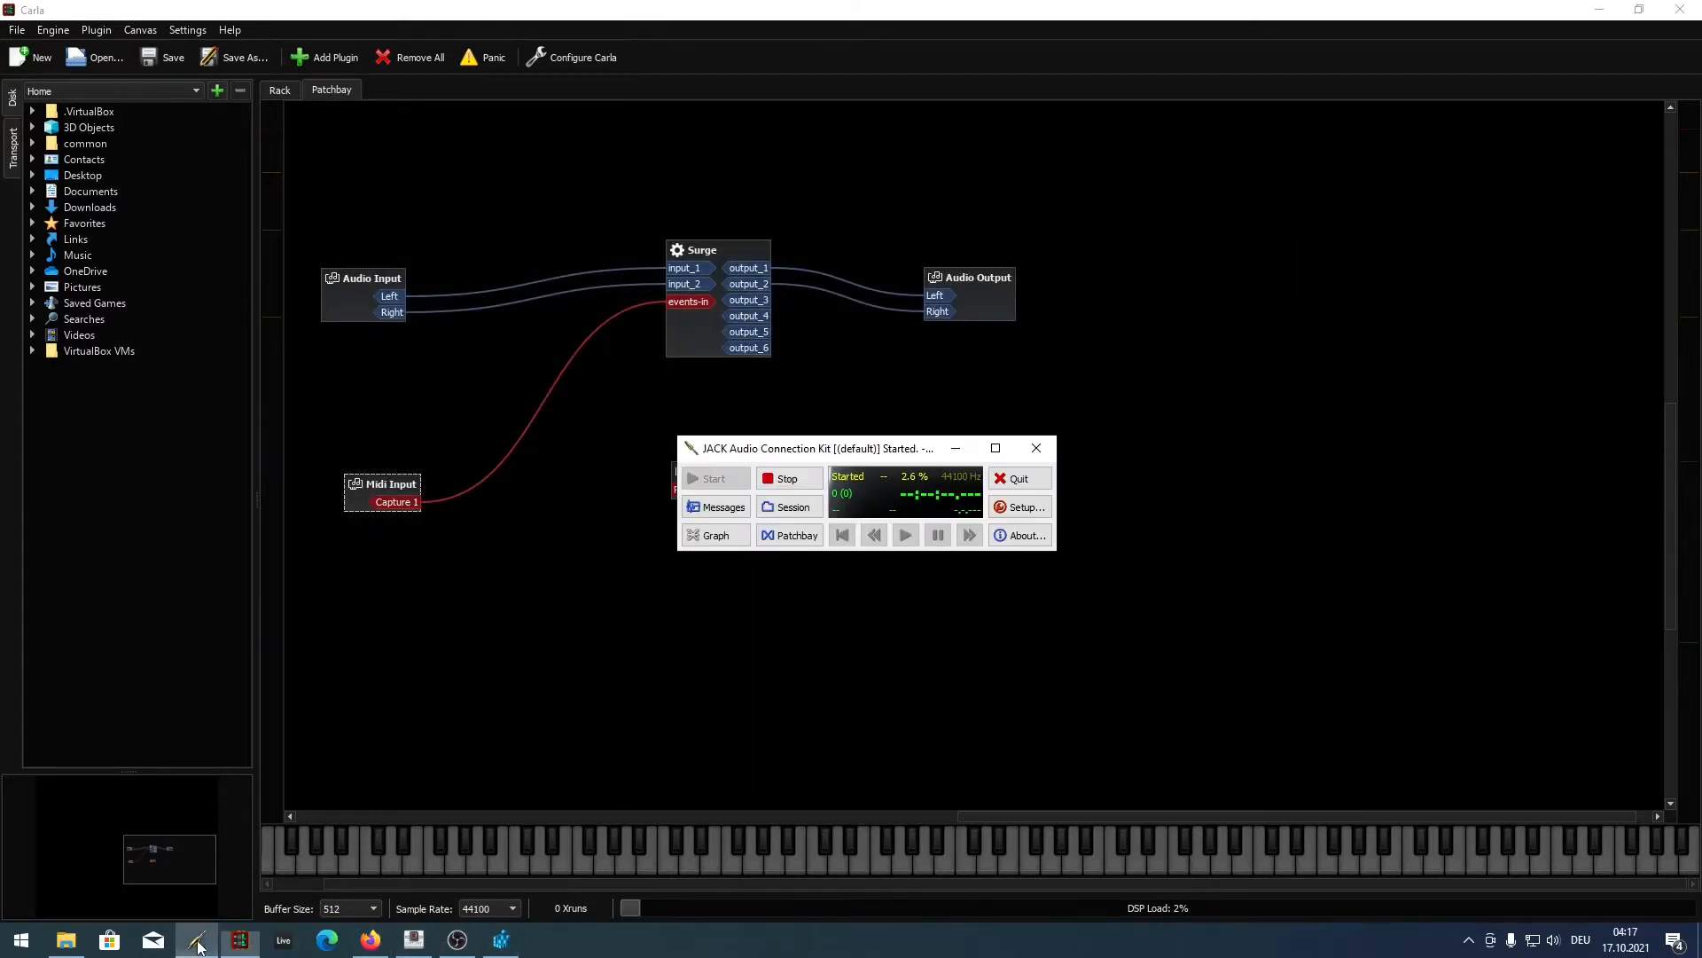
click(796, 479)
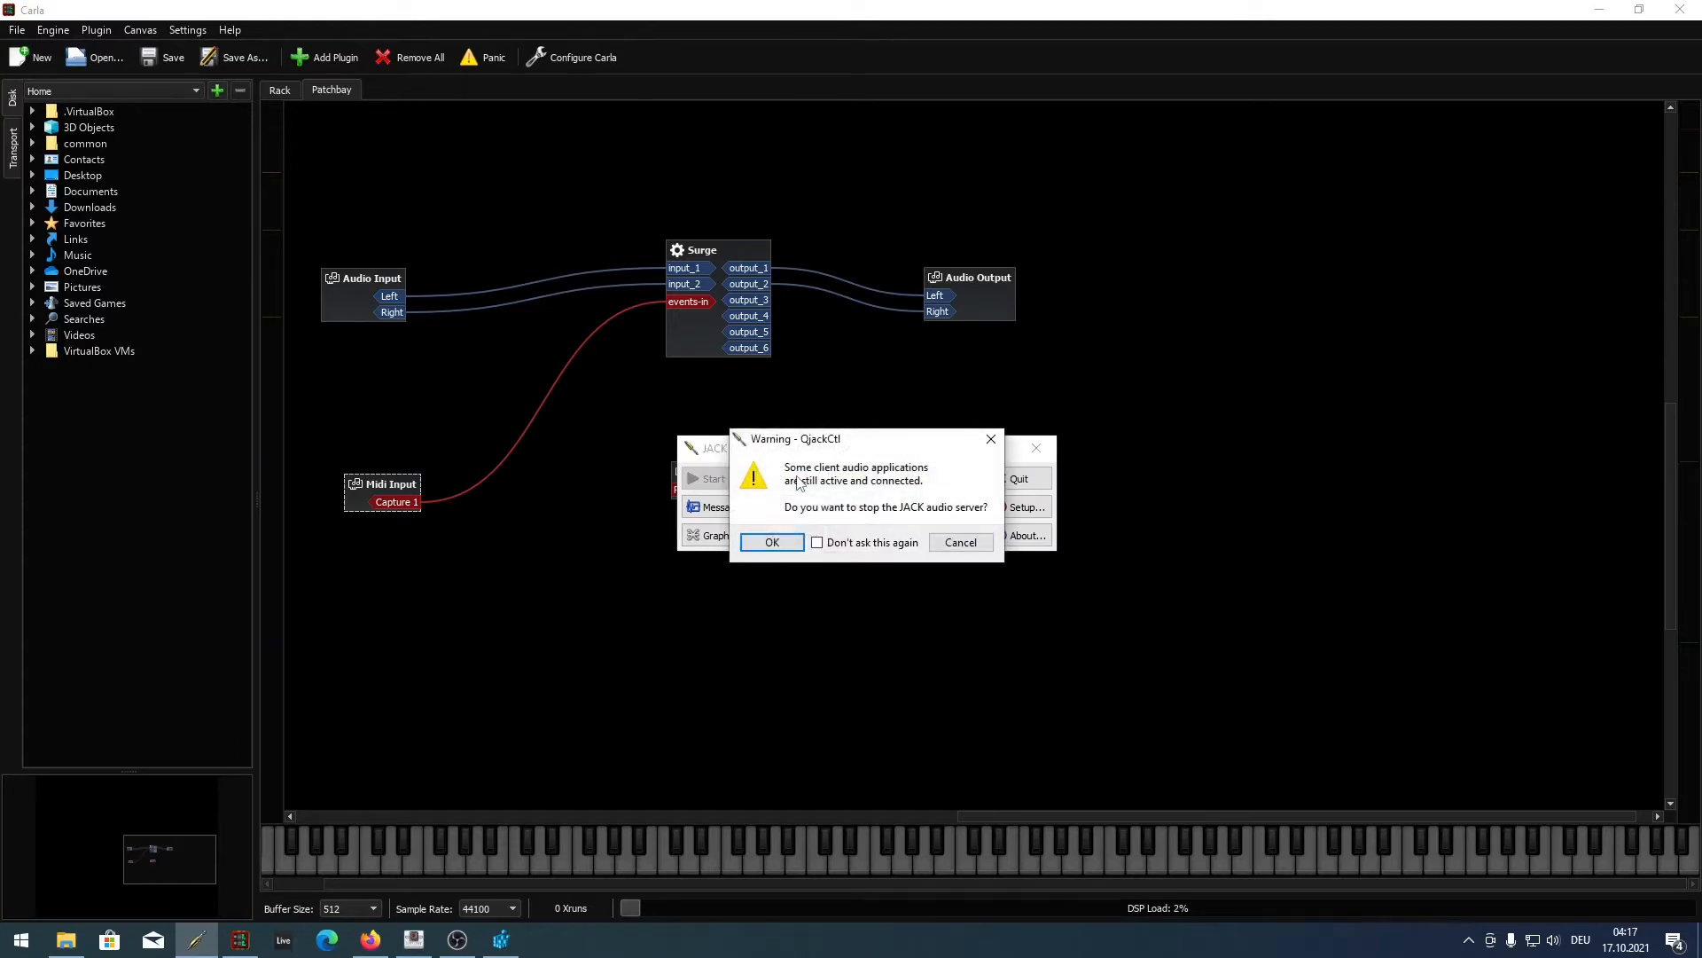
click(772, 540)
click(749, 415)
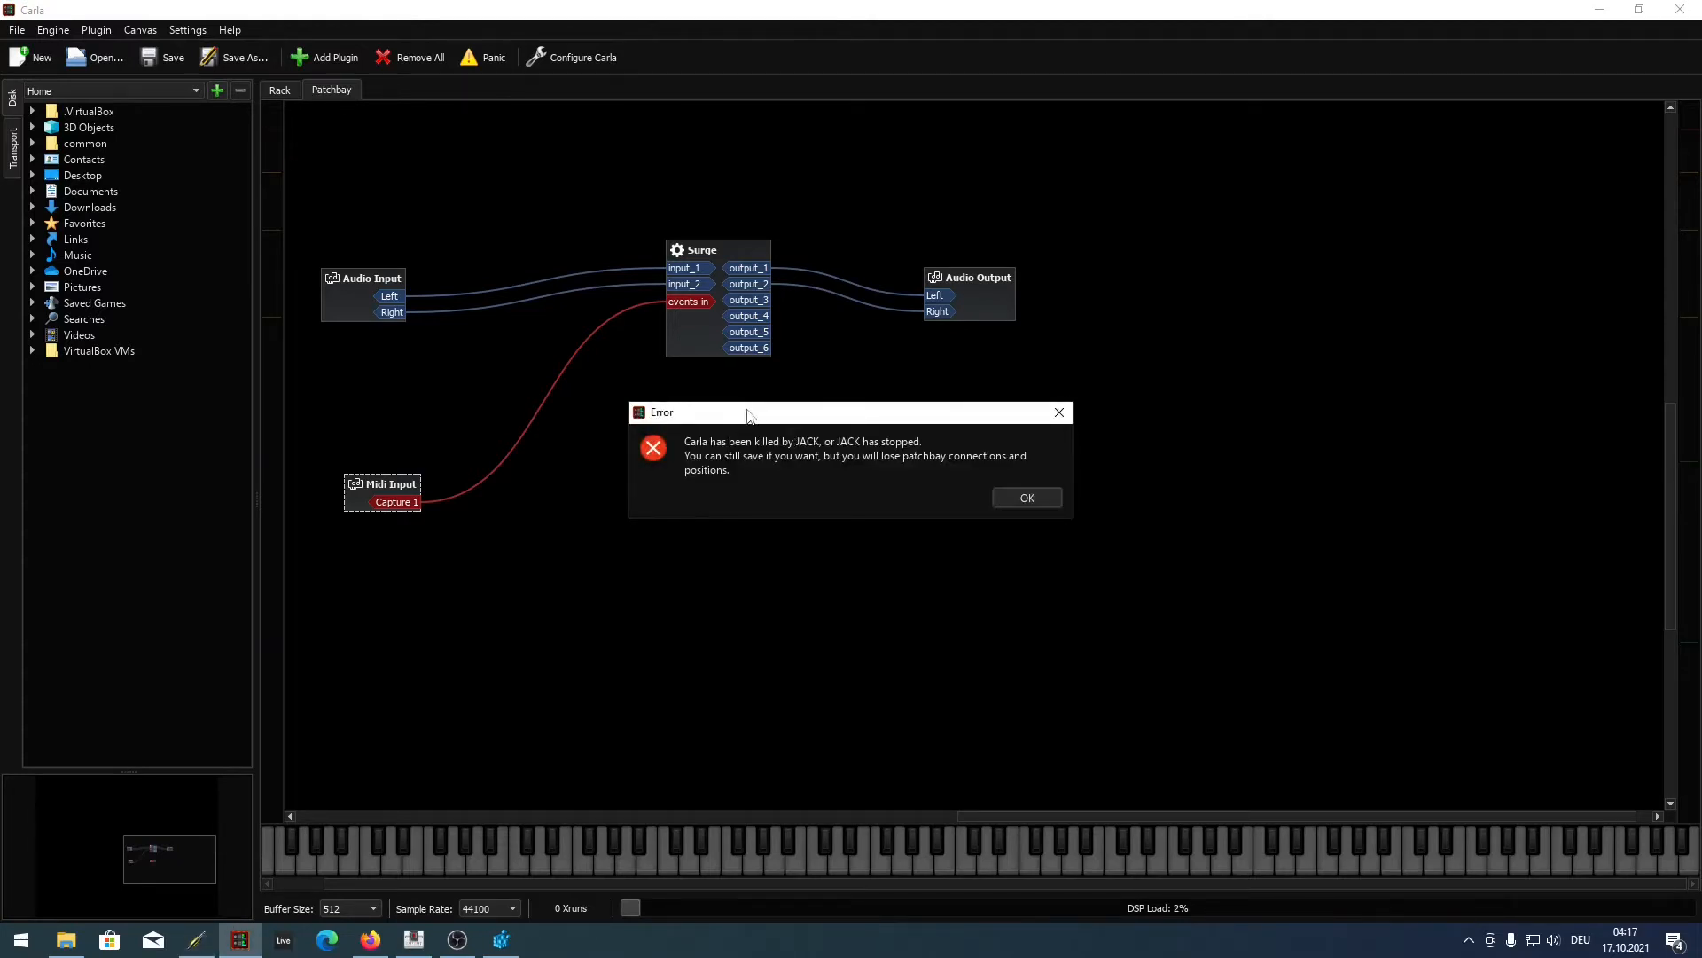
click(996, 497)
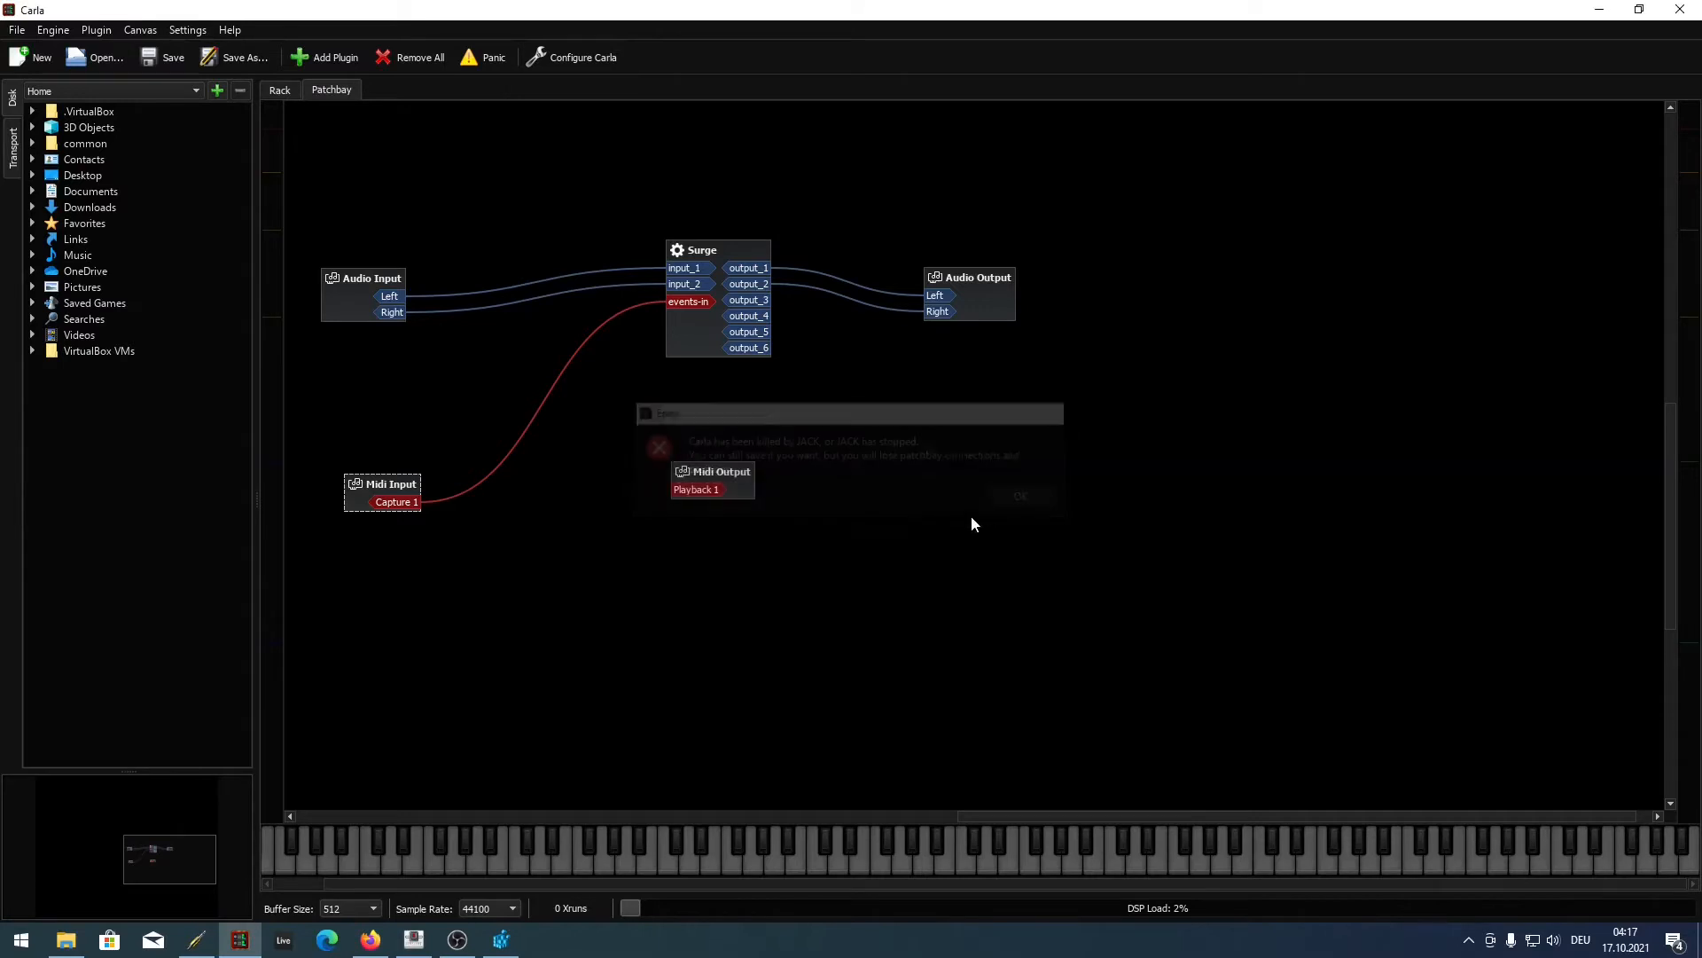
- Start the JACK server again in QjackCtl, check the ports in its graph, and close the graph
click(210, 940)
click(740, 487)
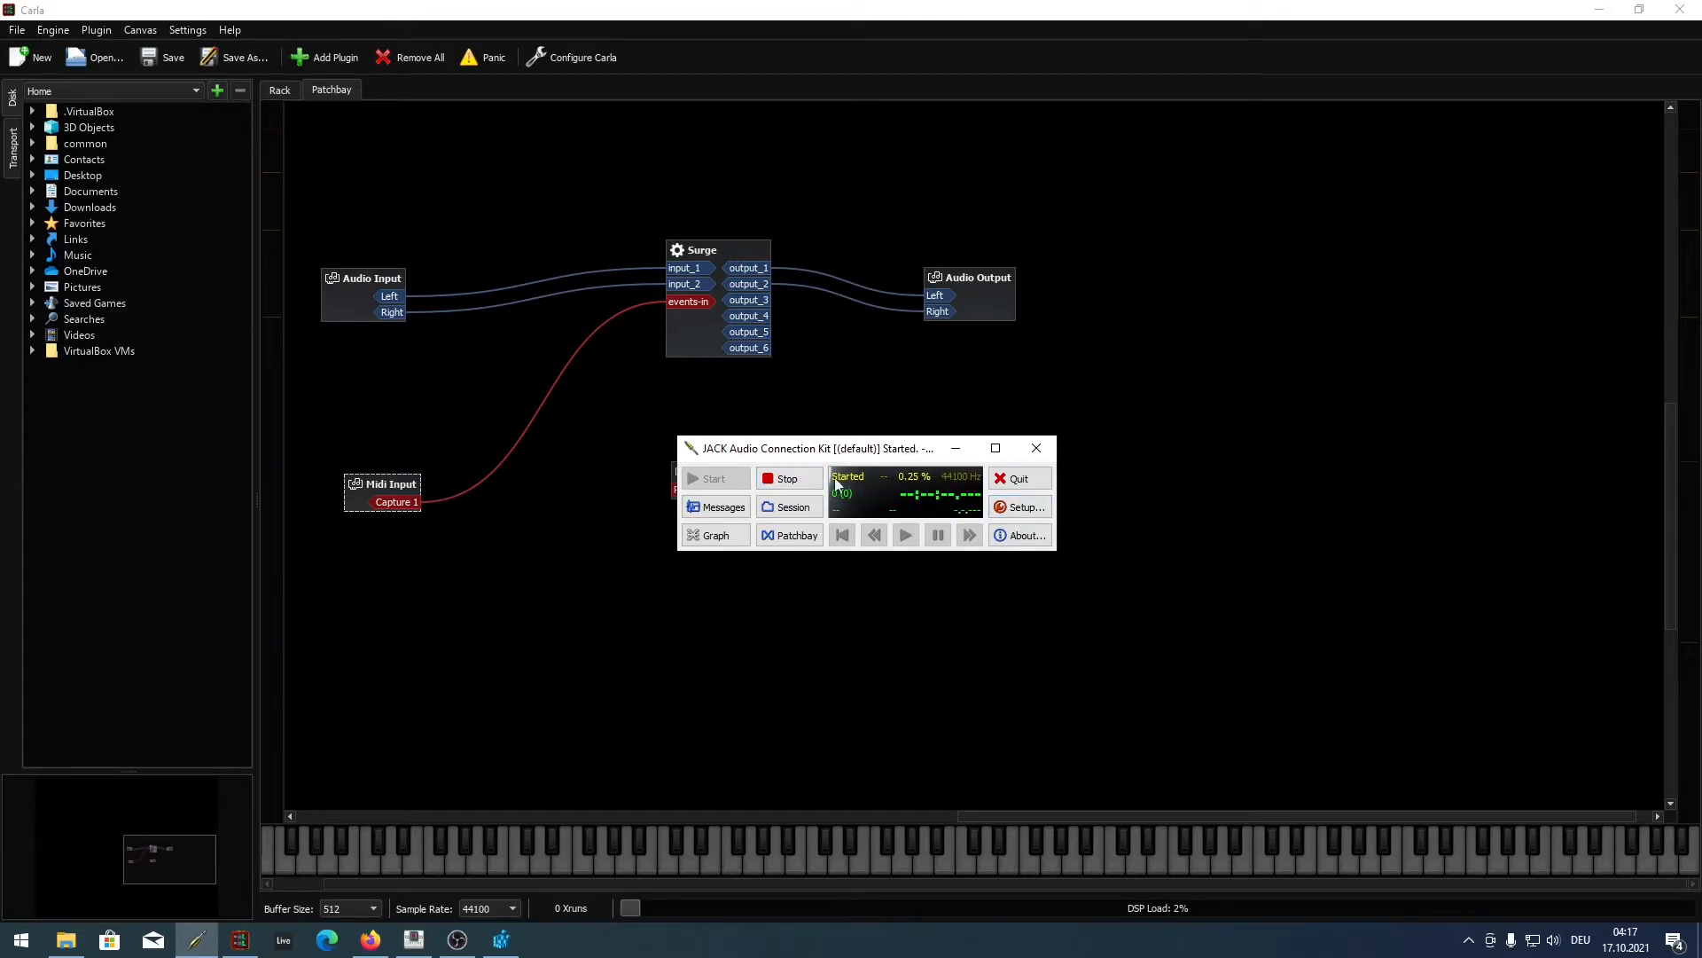
click(715, 534)
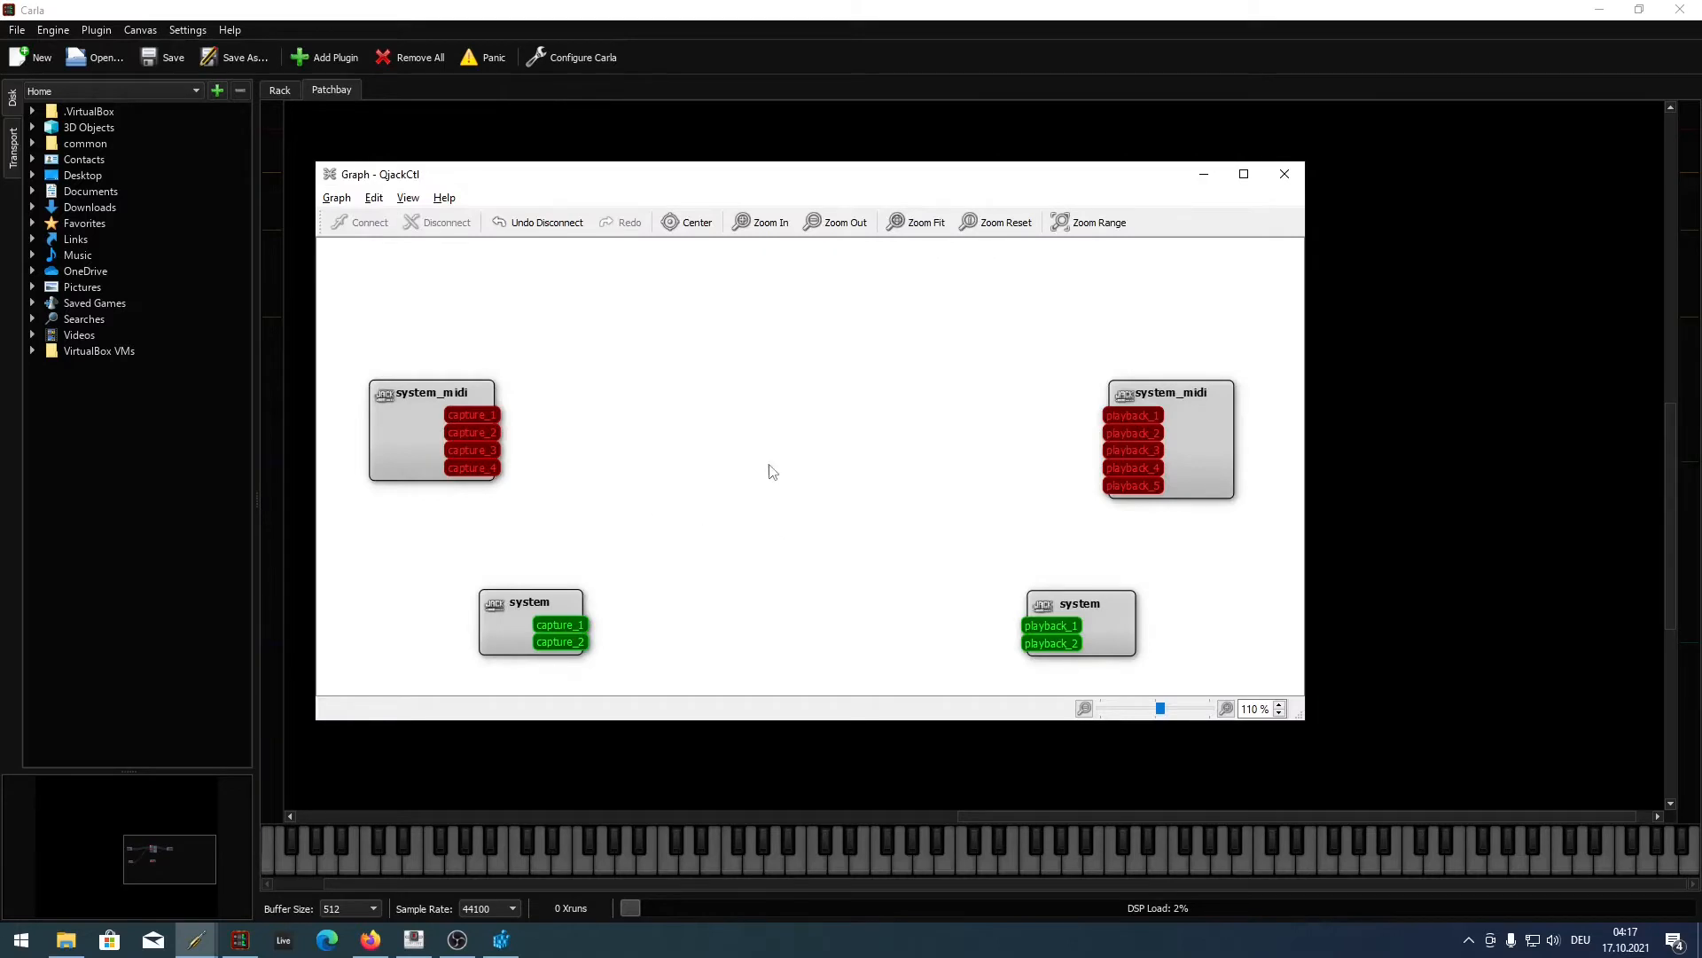
click(1284, 175)
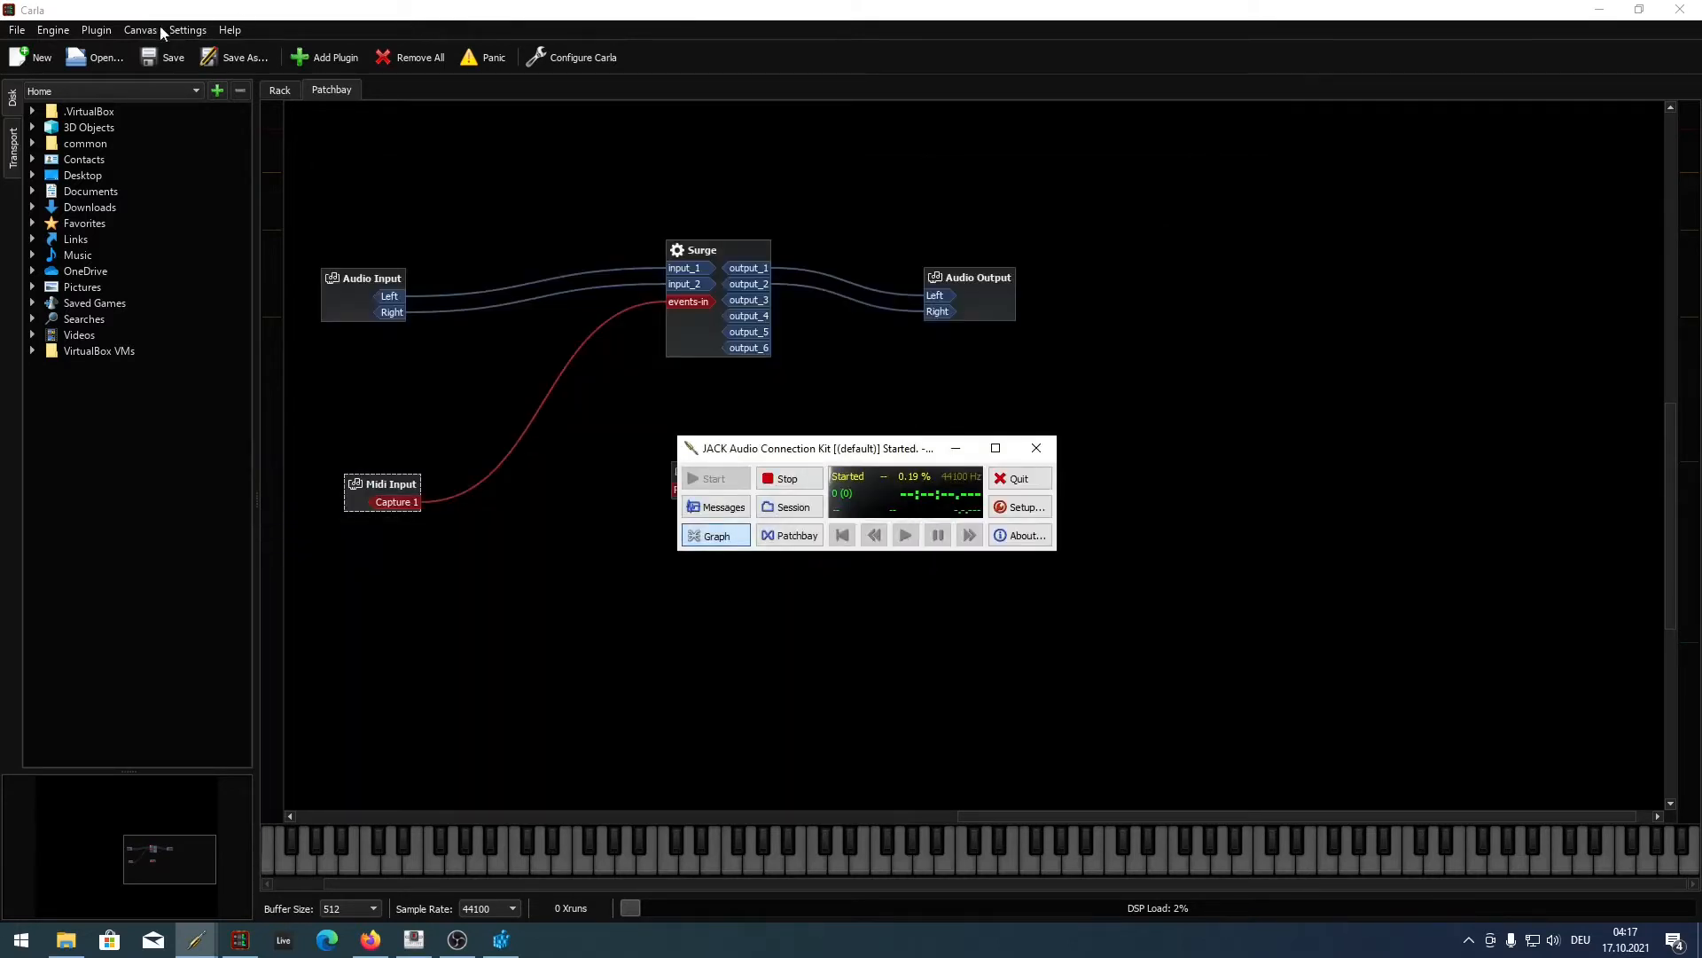
- Stop and restart Carla's engine, then move the Midi Output node below Audio Output in the patchbay
click(54, 30)
click(90, 73)
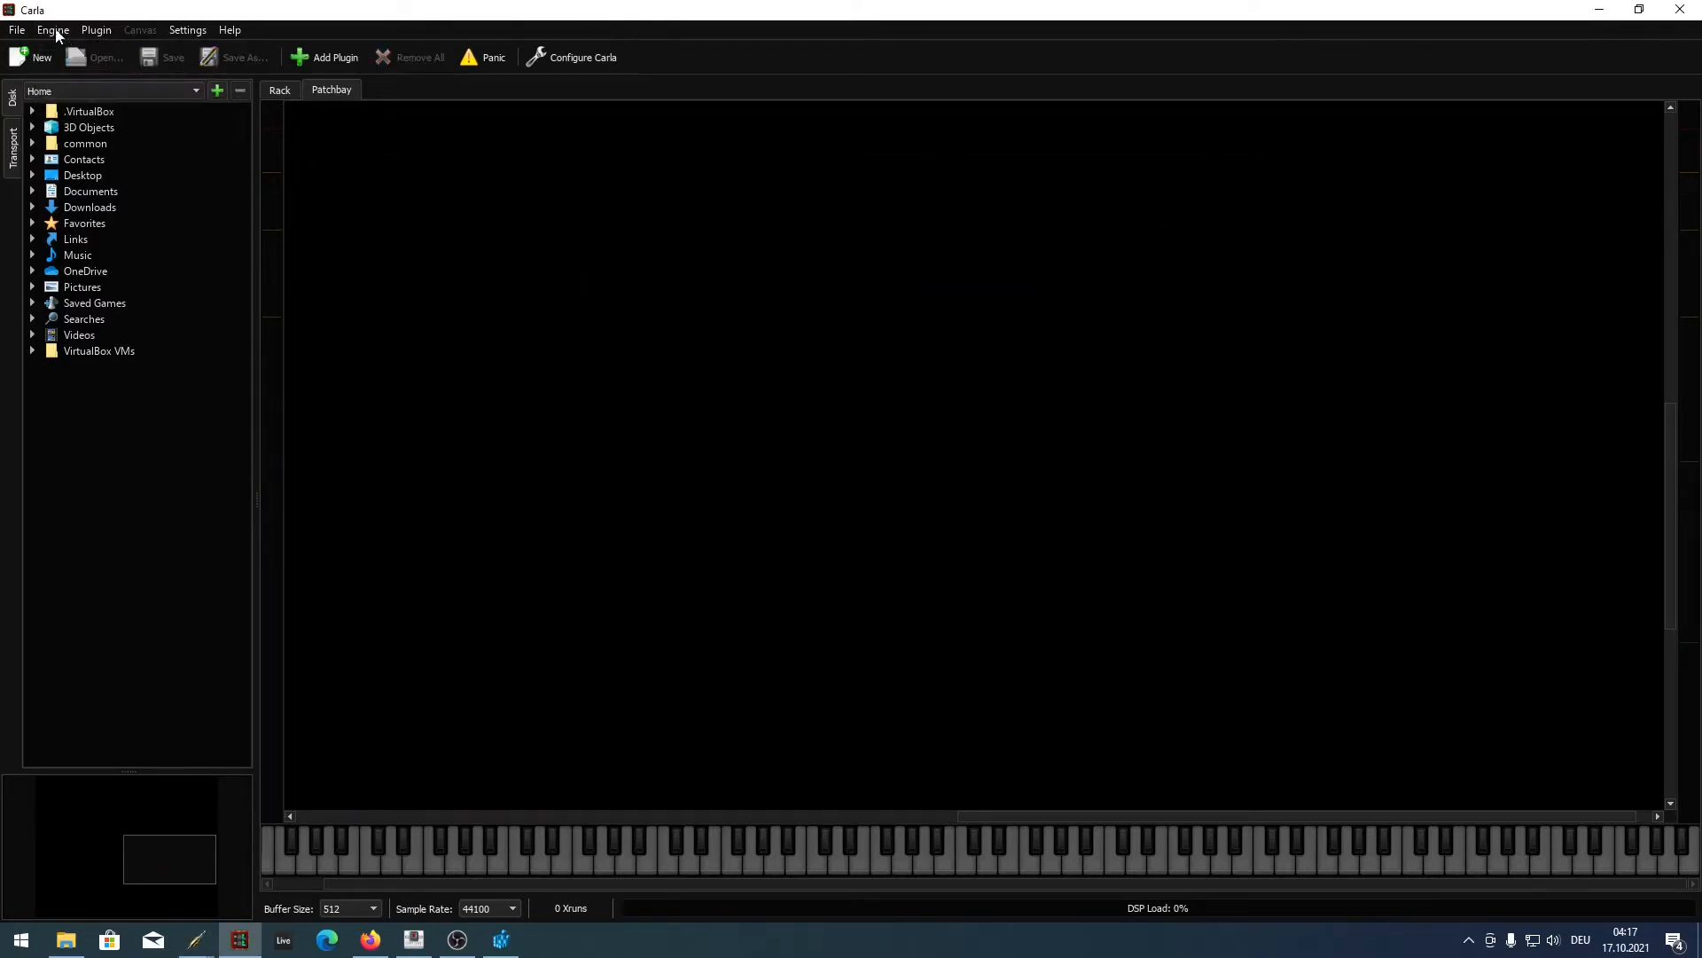
click(53, 31)
click(80, 44)
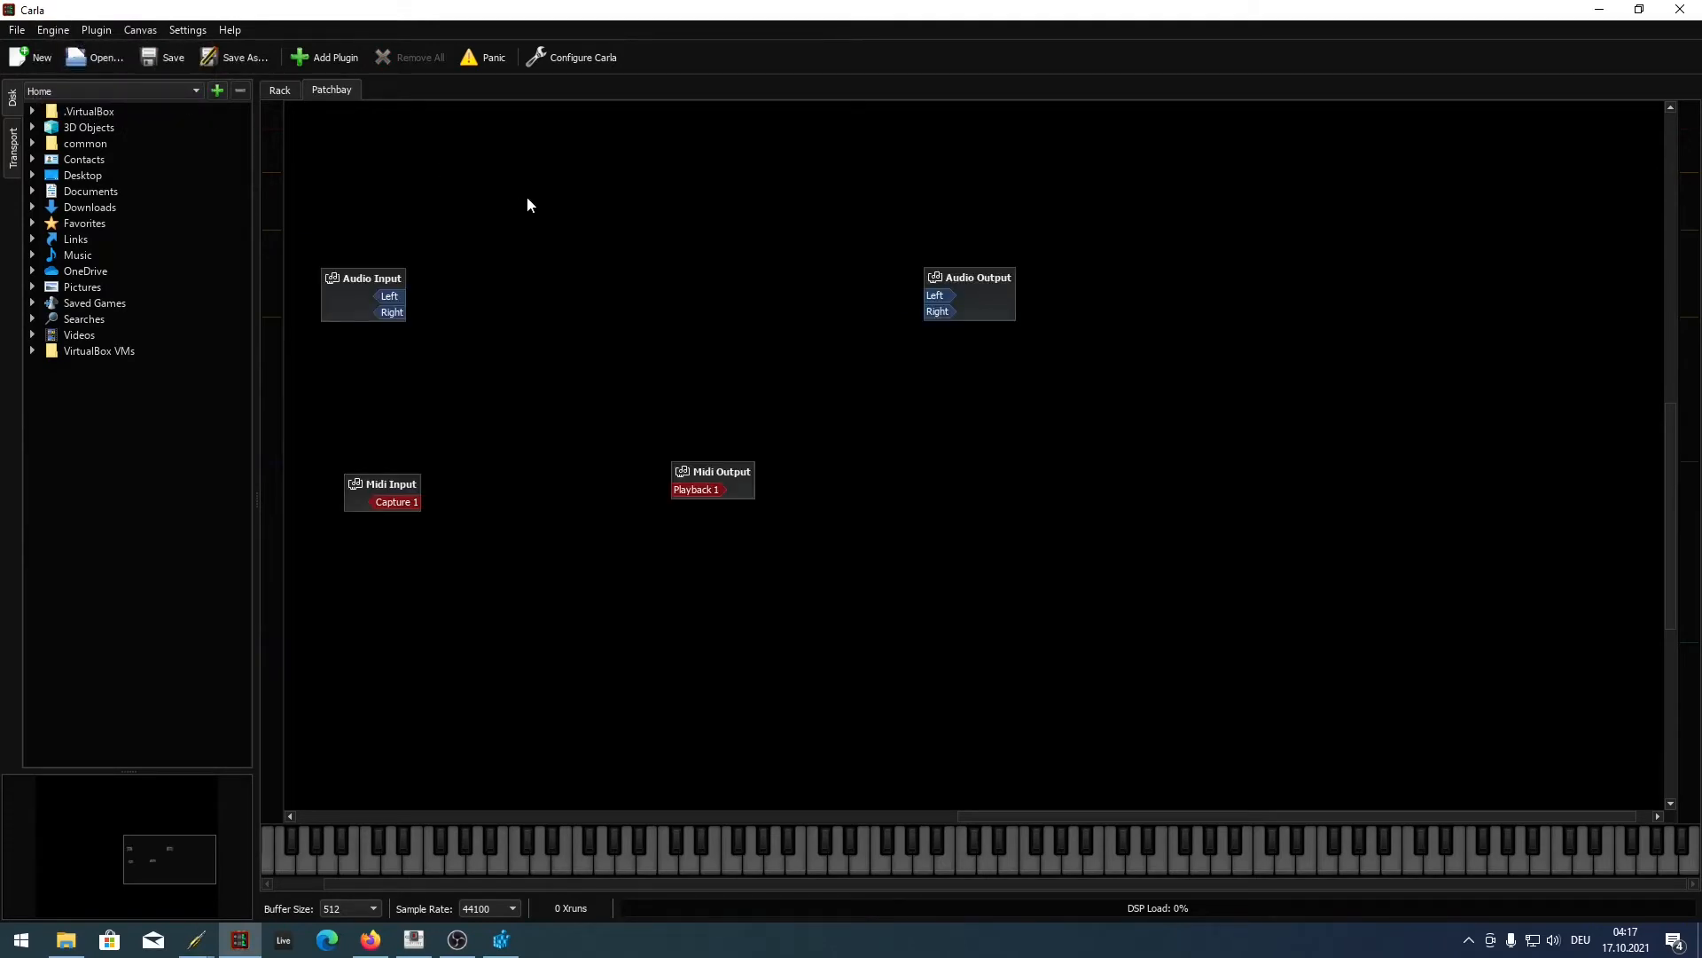
drag(736, 480, 993, 501)
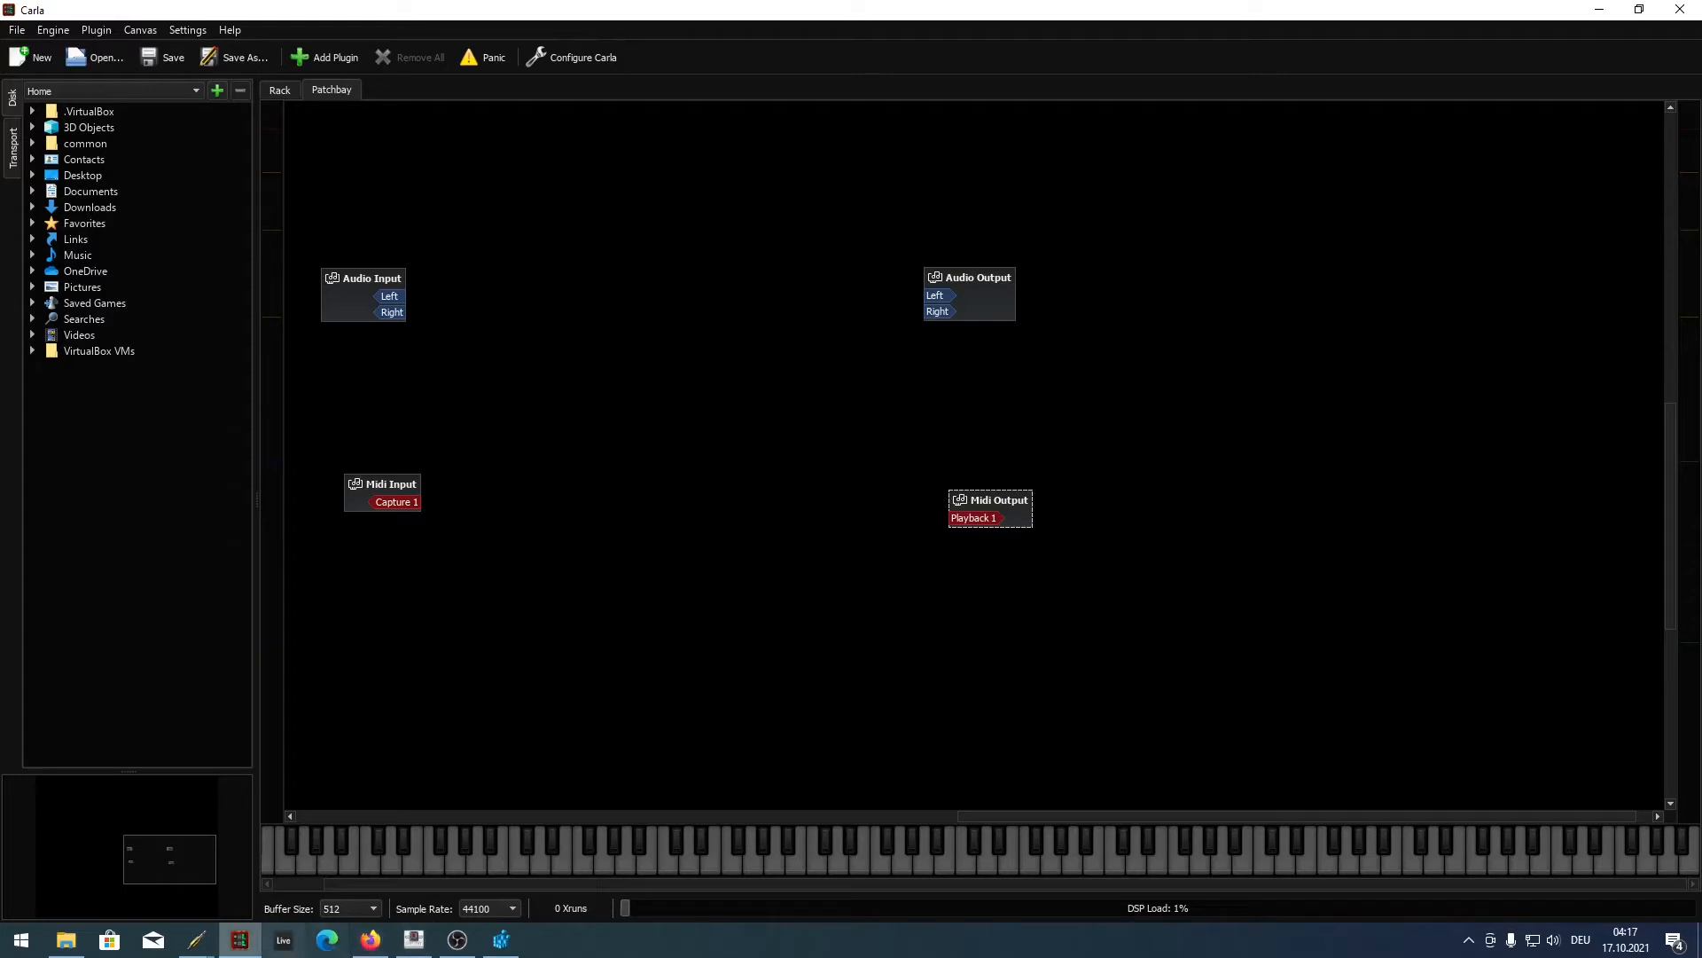
- Connect system_midi capture_1 to Carla's events-in in the QjackCtl graph and move the graph window aside
click(196, 940)
click(293, 864)
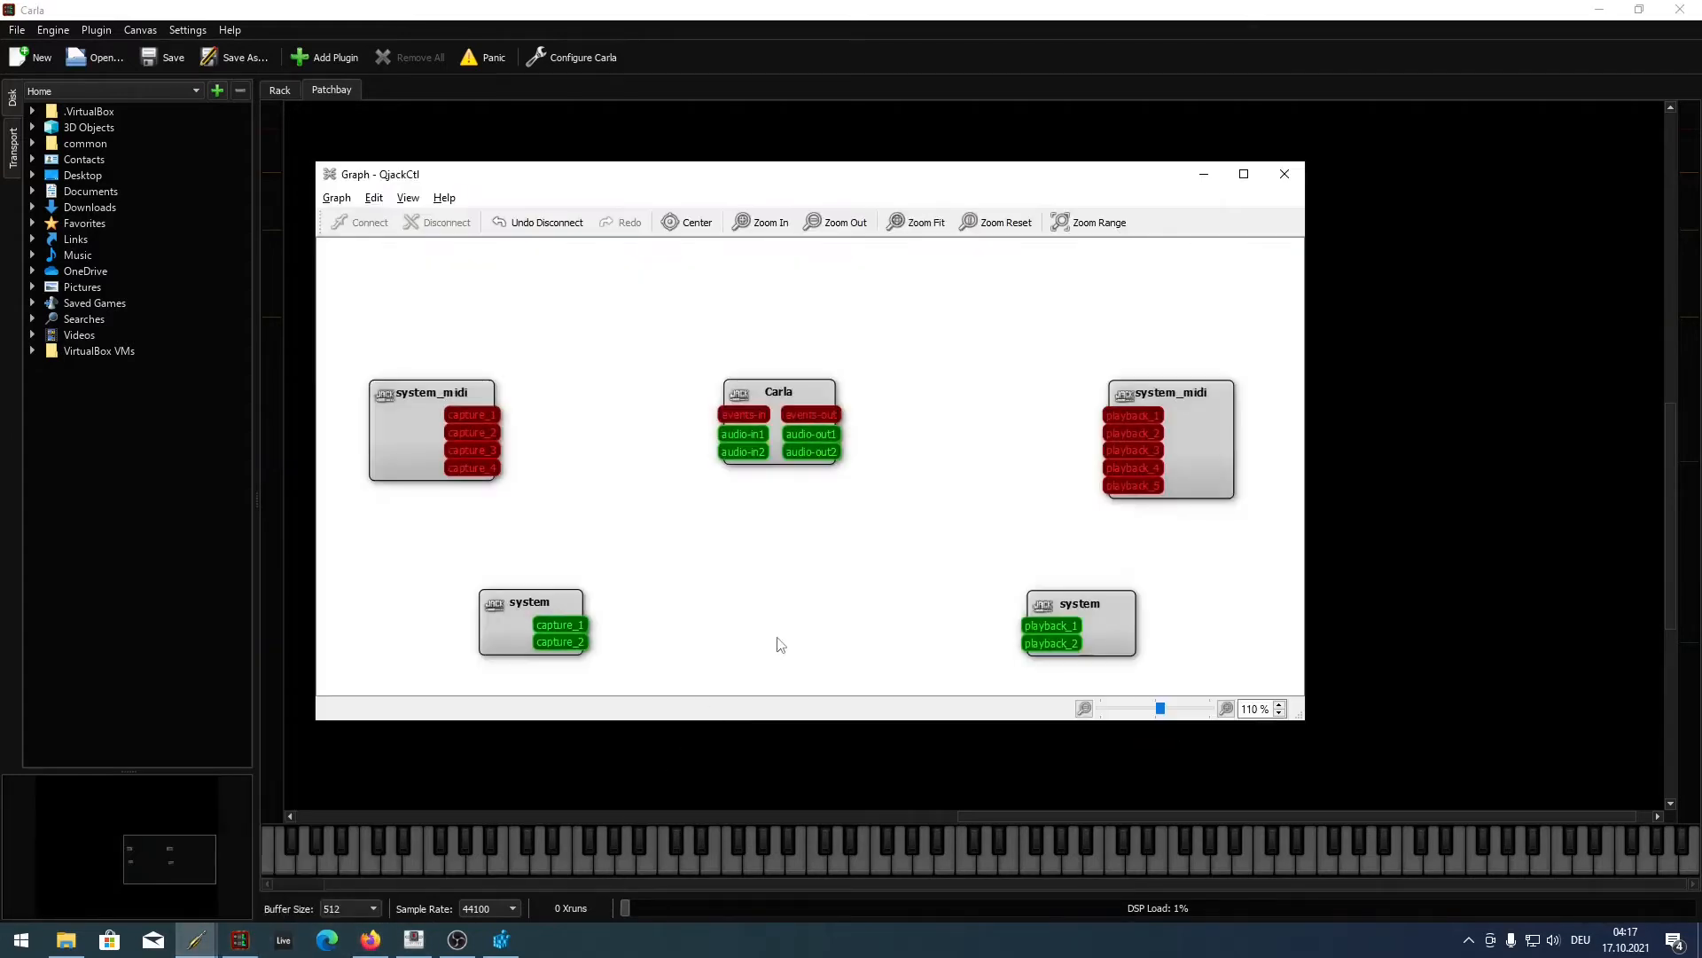
drag(492, 418, 743, 415)
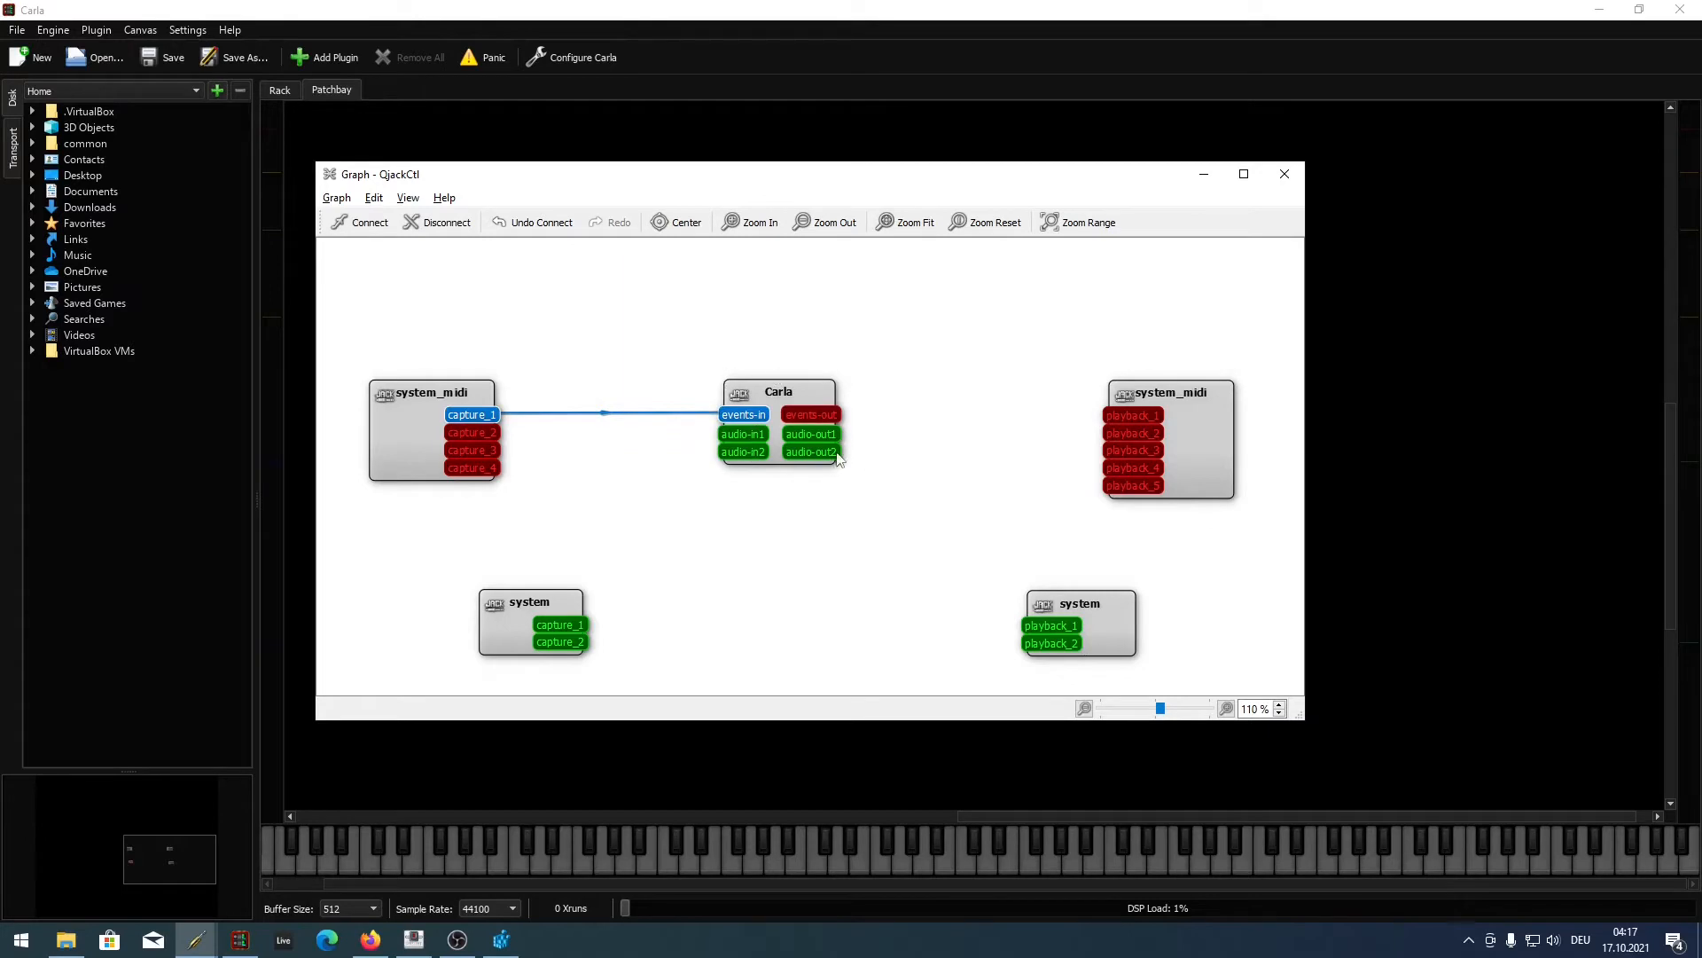
drag(872, 189, 0, 290)
- Add the Surge plugin to Carla's patchbay between the input and output nodes
right_click(742, 394)
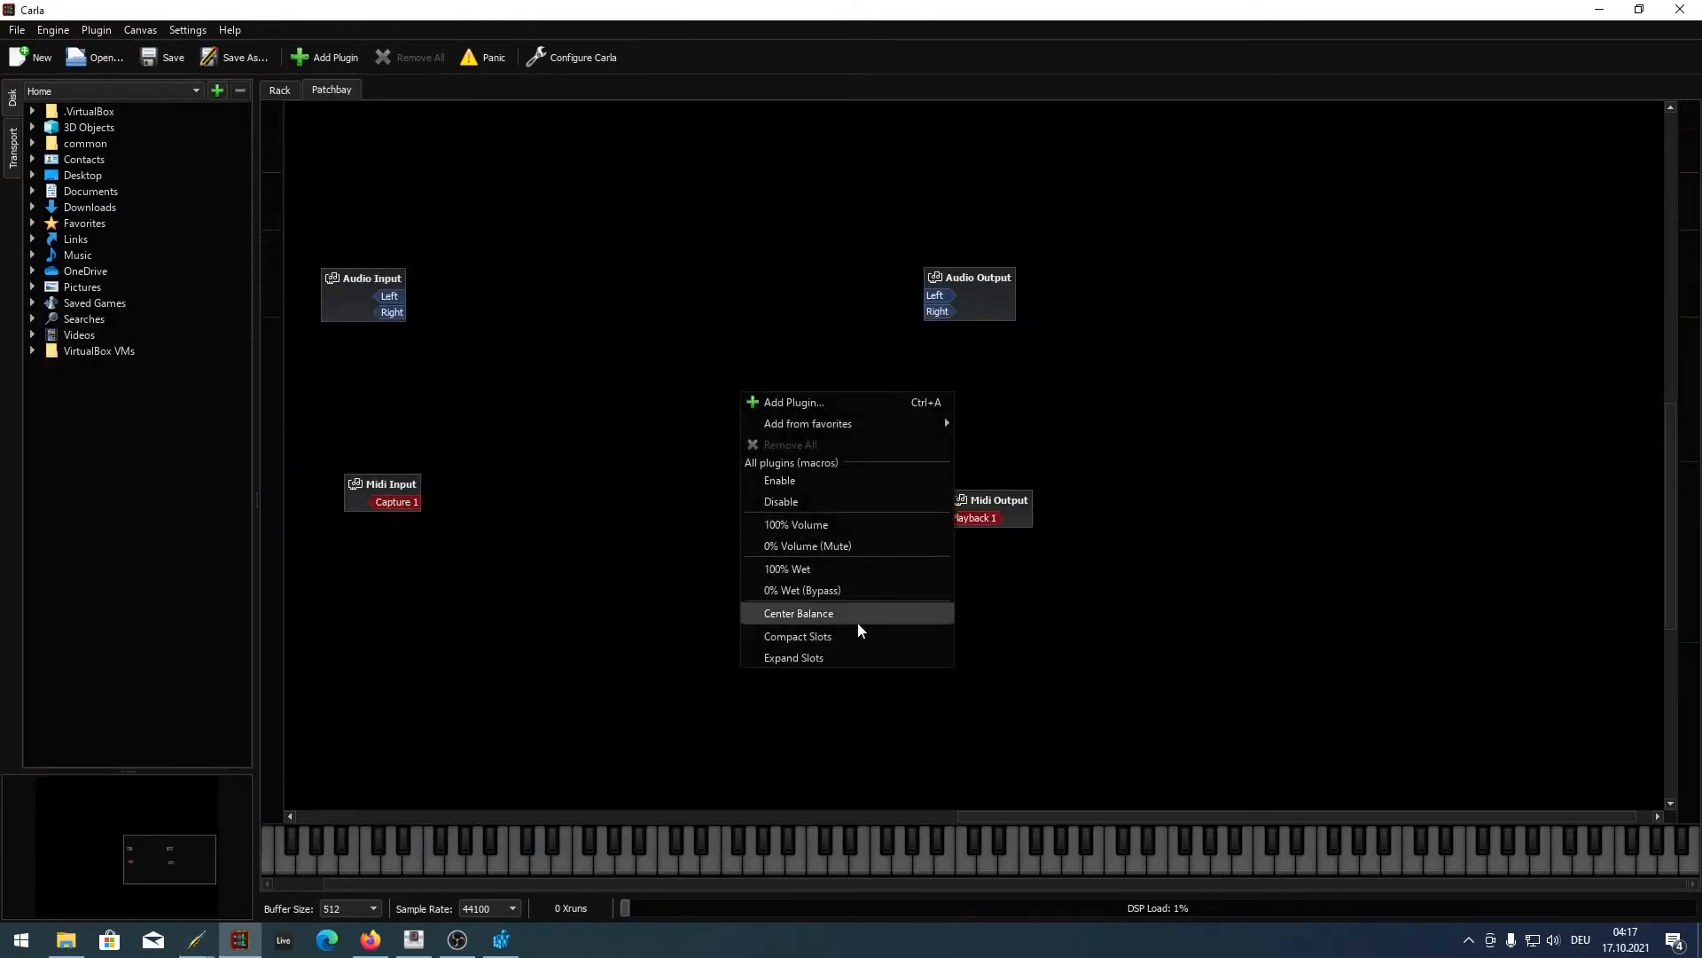
click(801, 403)
double_click(546, 755)
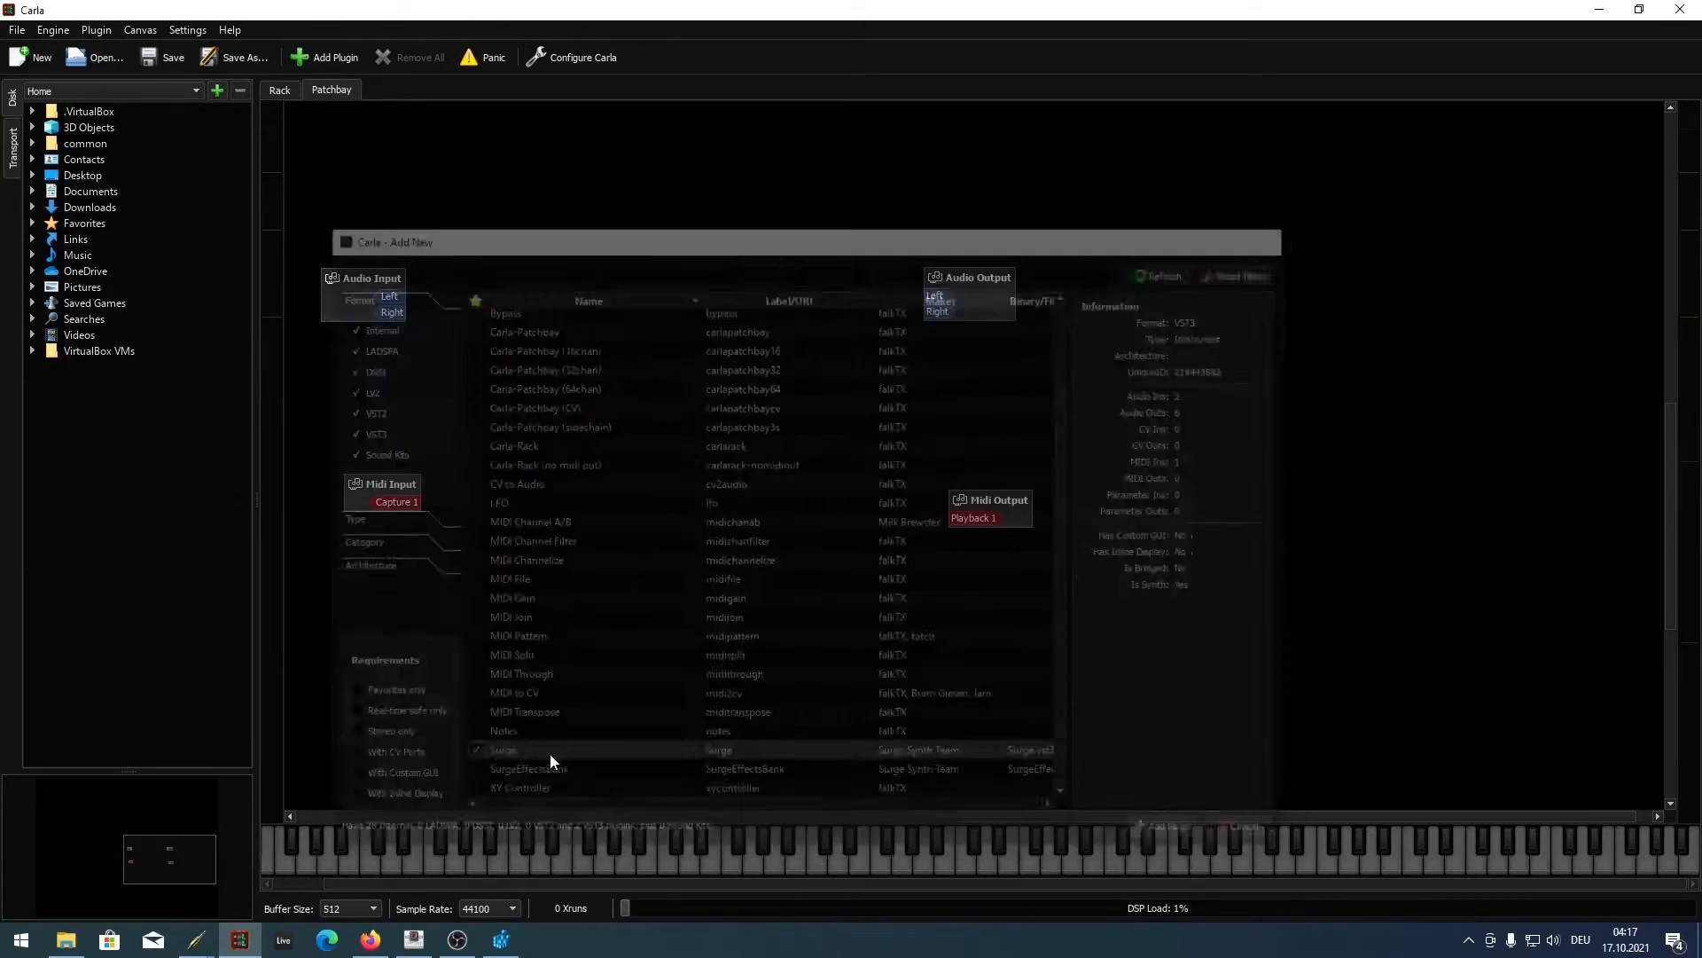
click(662, 422)
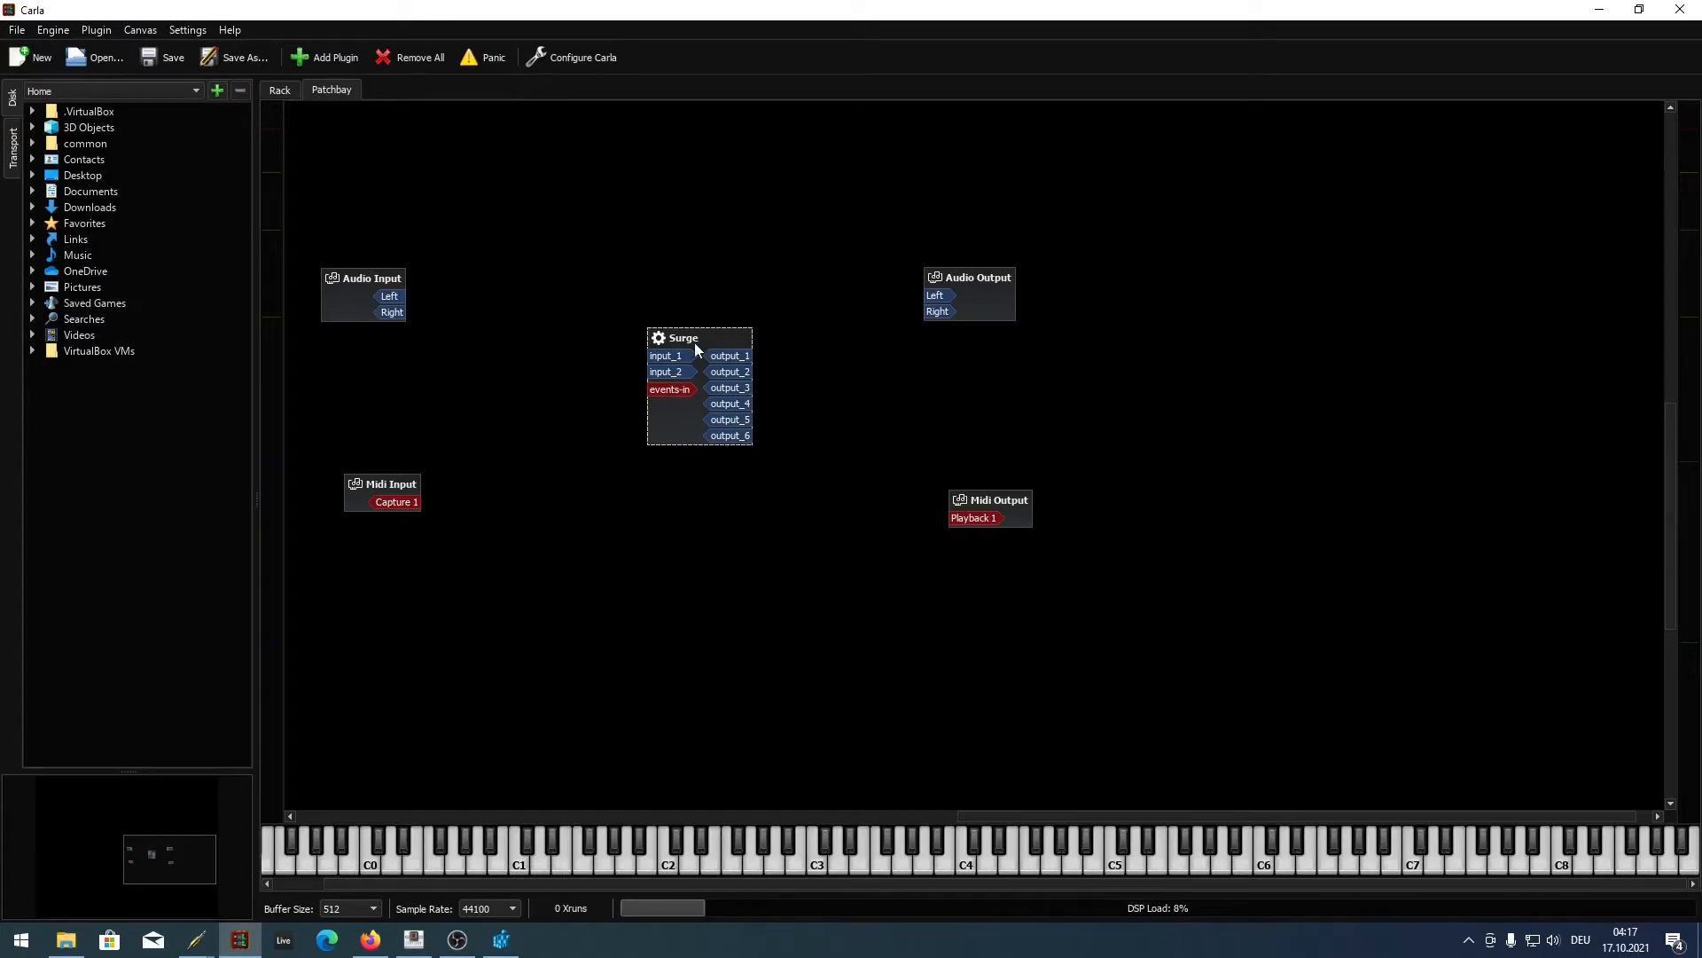
- Connect Surge's output_1 and output_2 to Audio Output Left and Right, and Midi Input Capture 1 to Surge's events-in
drag(750, 354, 937, 298)
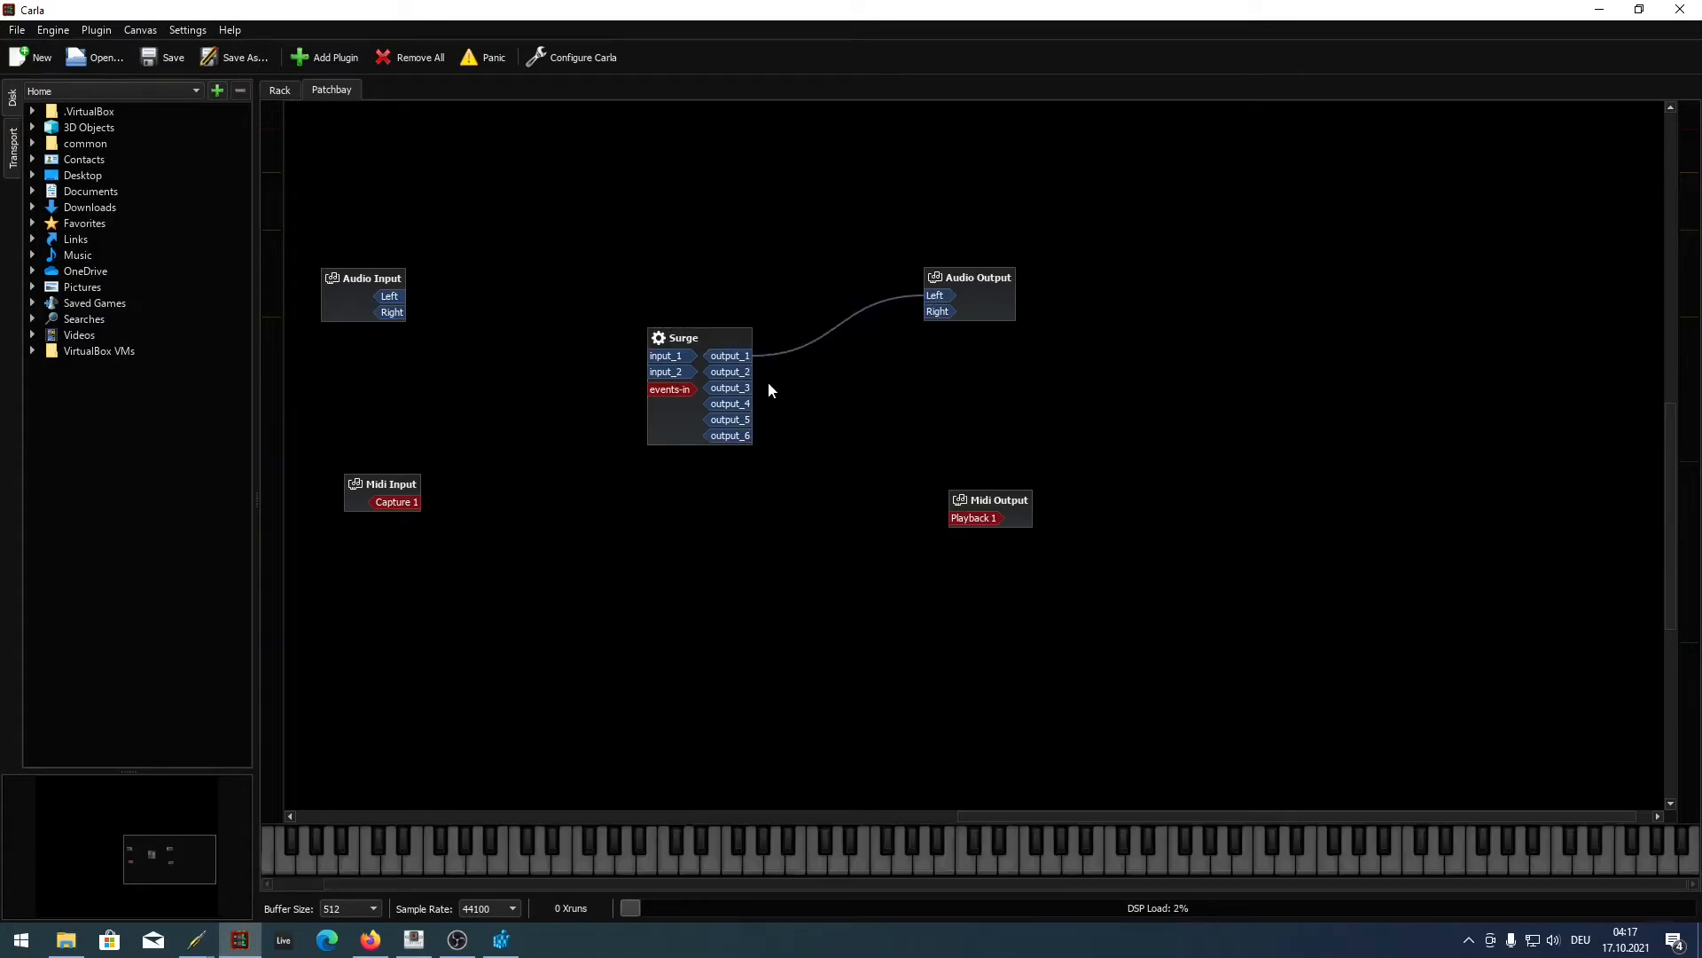
drag(740, 377, 938, 312)
drag(419, 505, 674, 391)
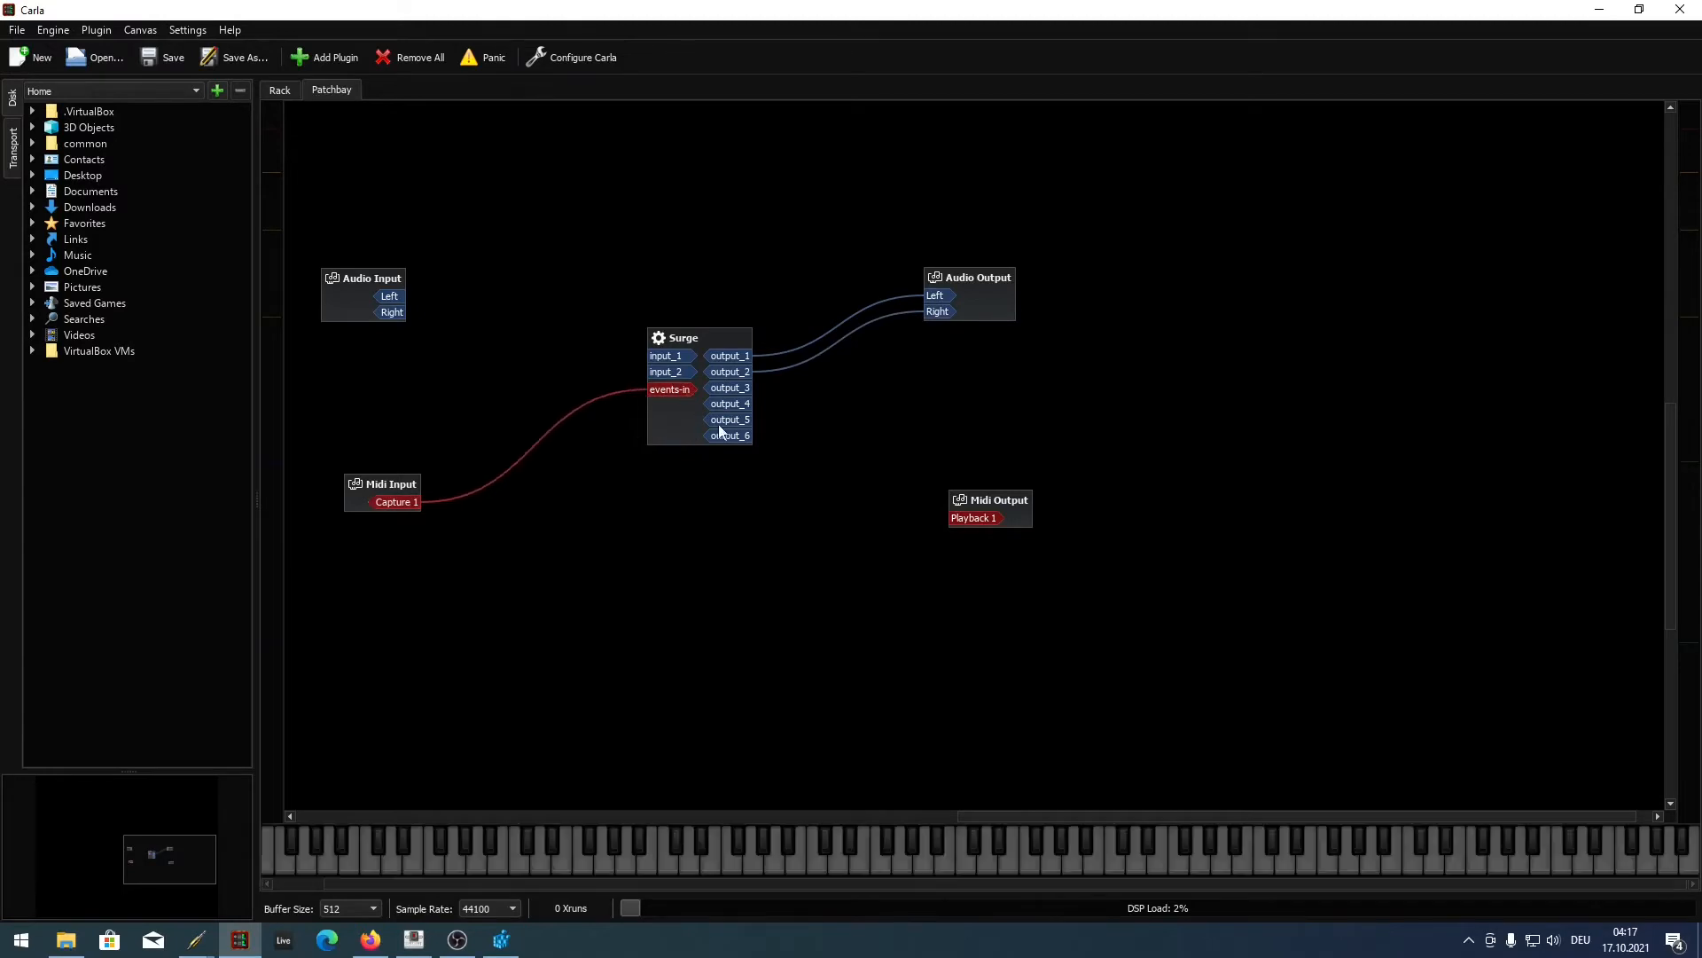
drag(0, 277, 0, 292)
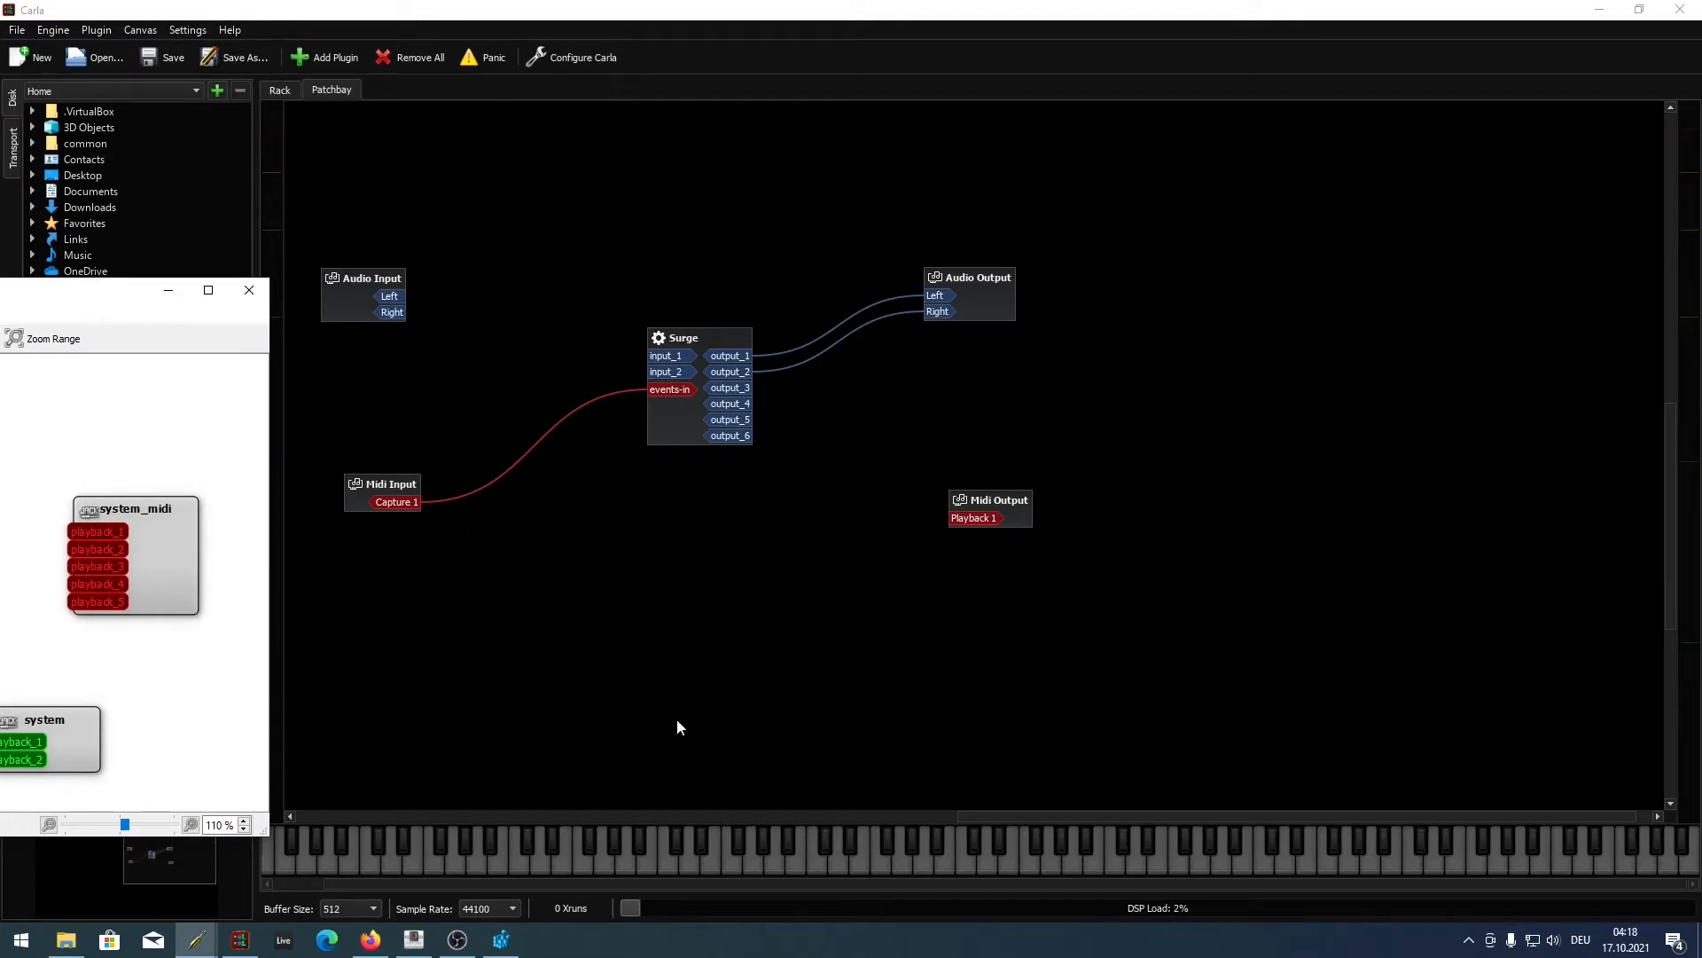
- Add the internal Carla-Patchbay plugin, place it above Audio Input, and connect its events-out to Surge's events-in
right_click(560, 164)
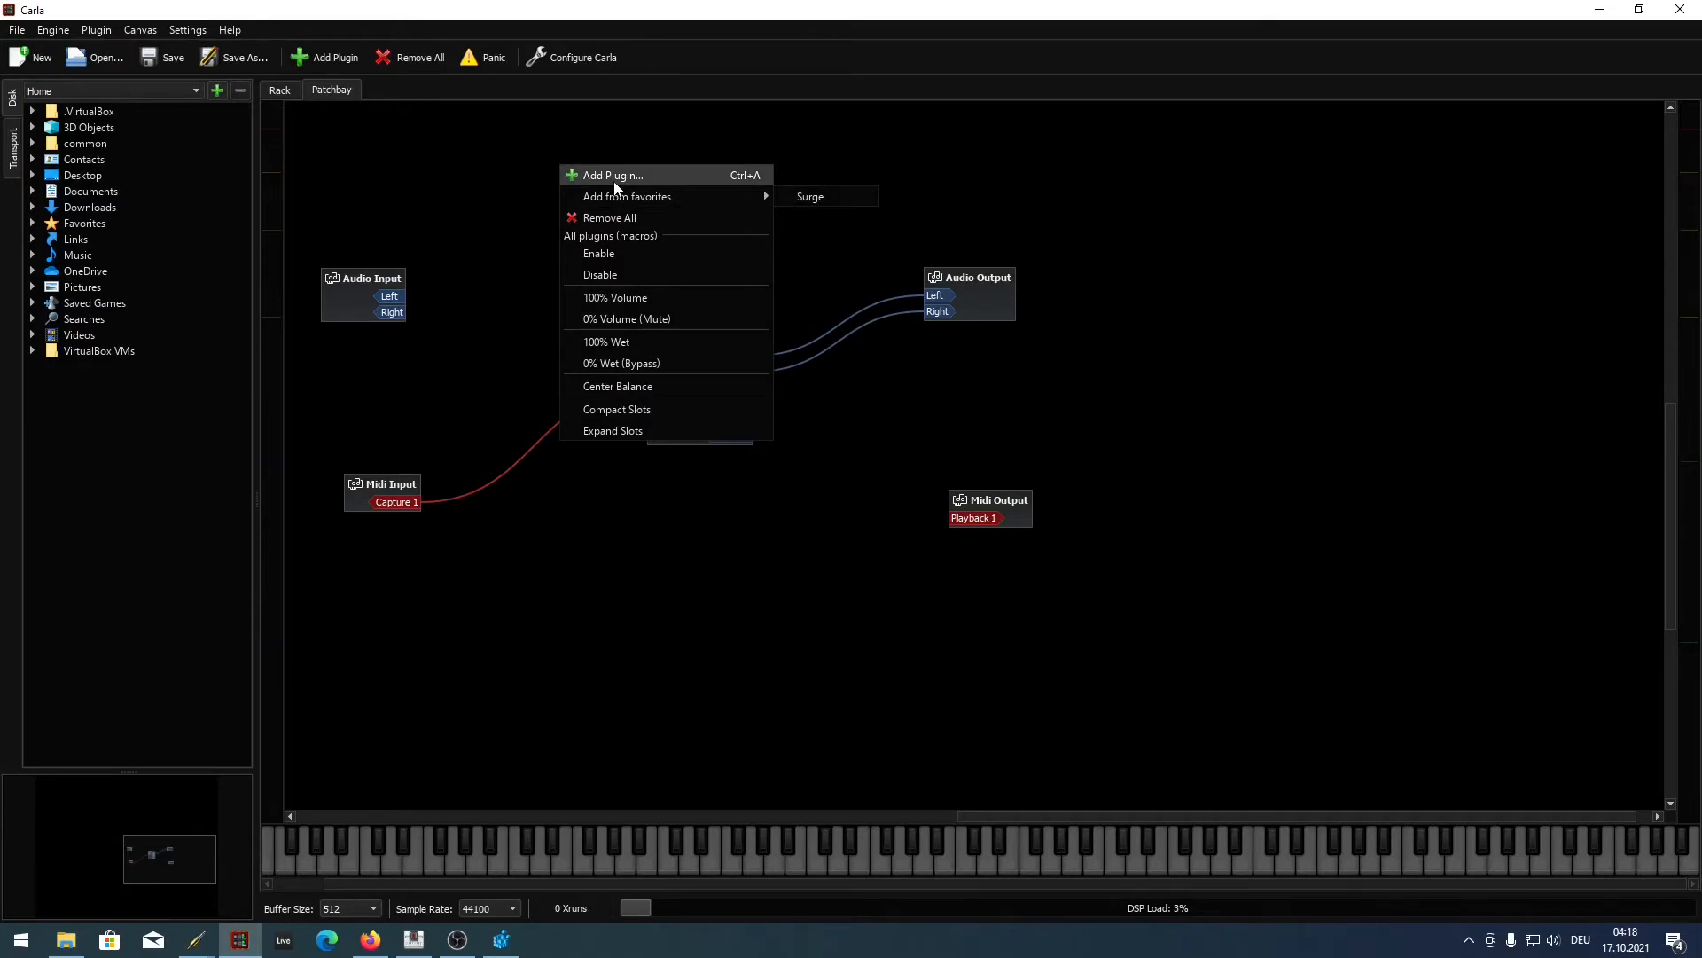
click(613, 181)
click(524, 327)
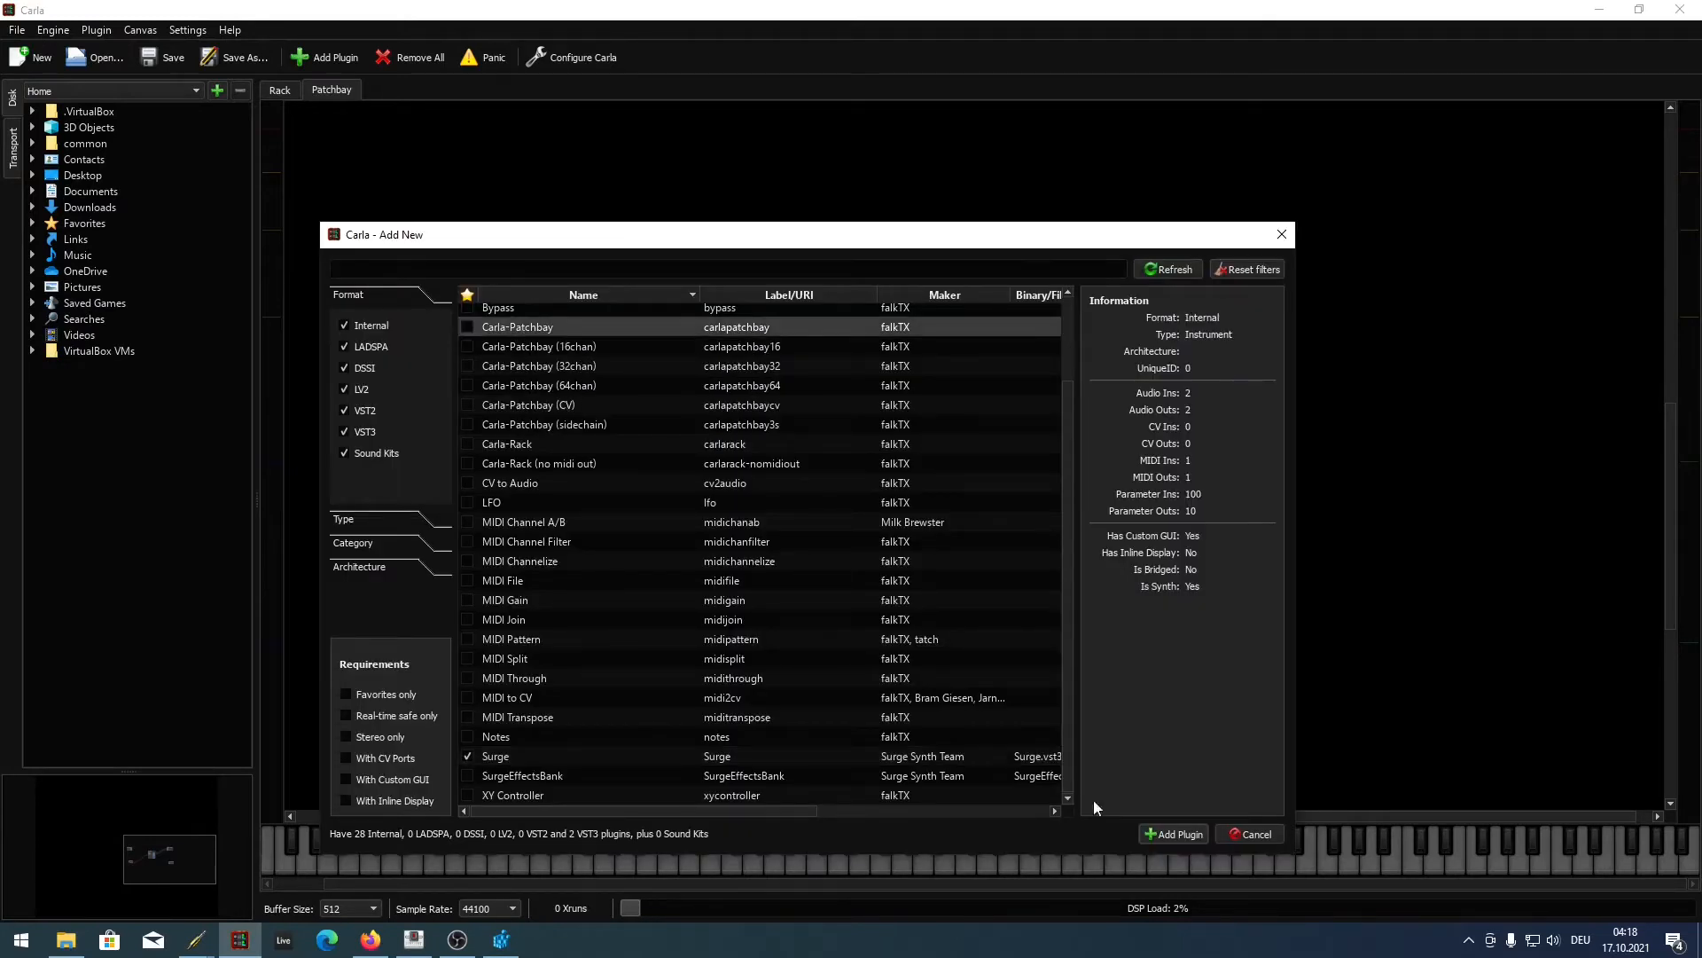
click(1179, 833)
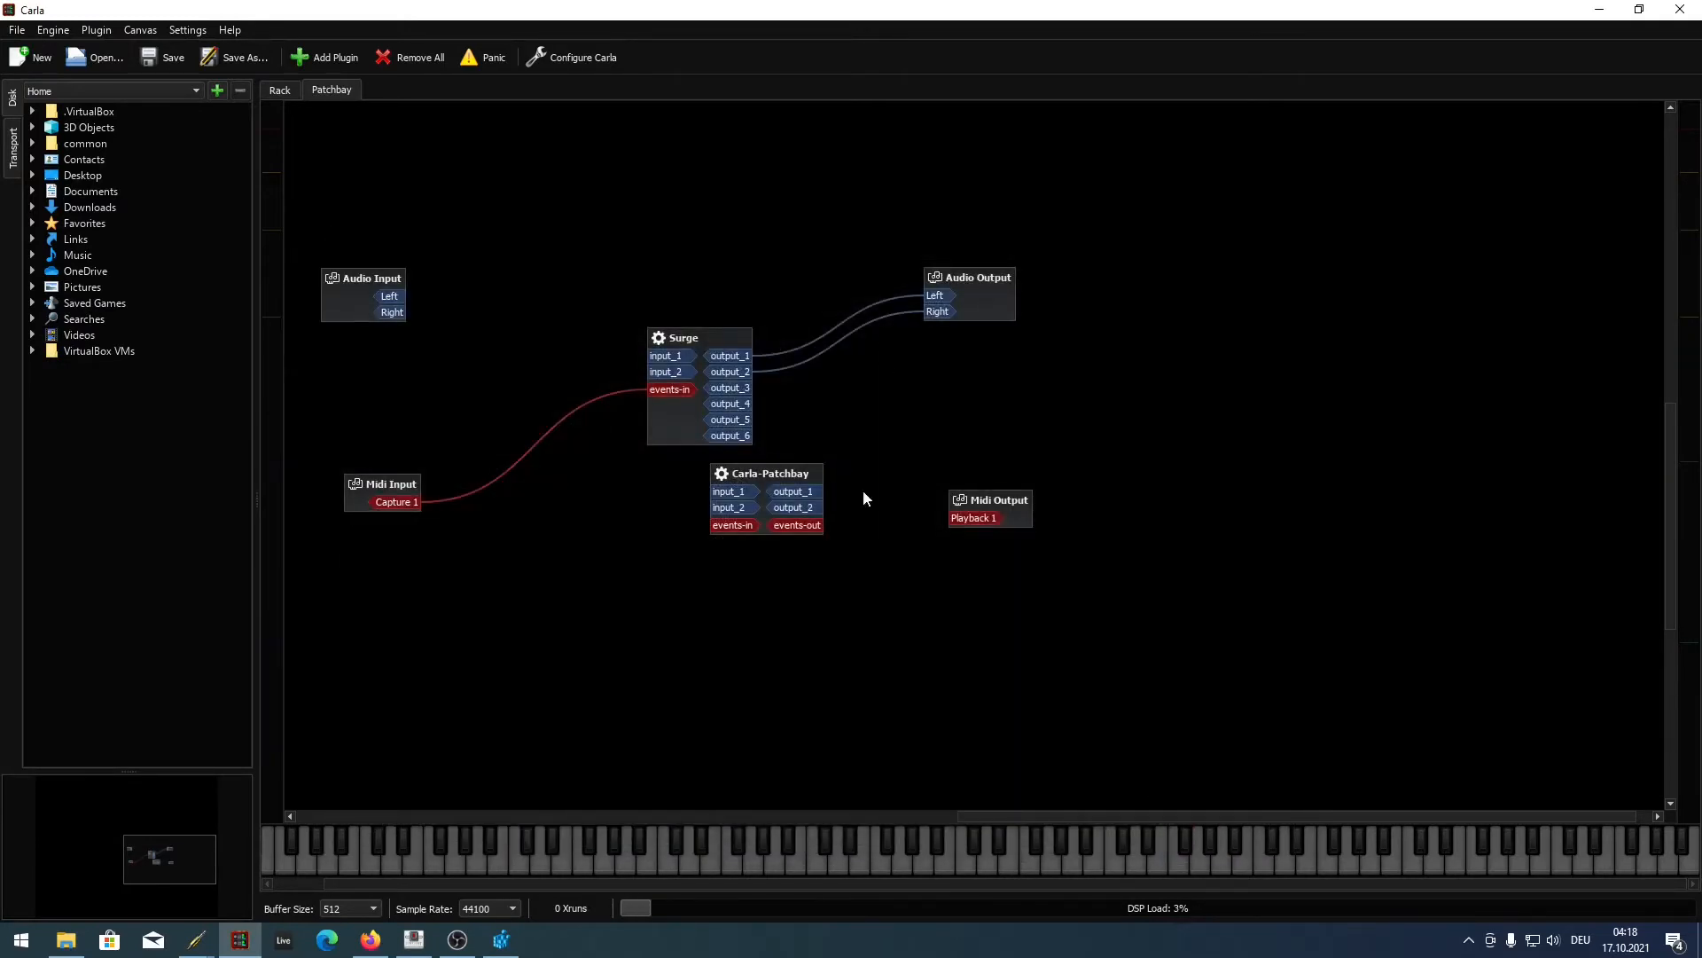
drag(778, 479, 659, 396)
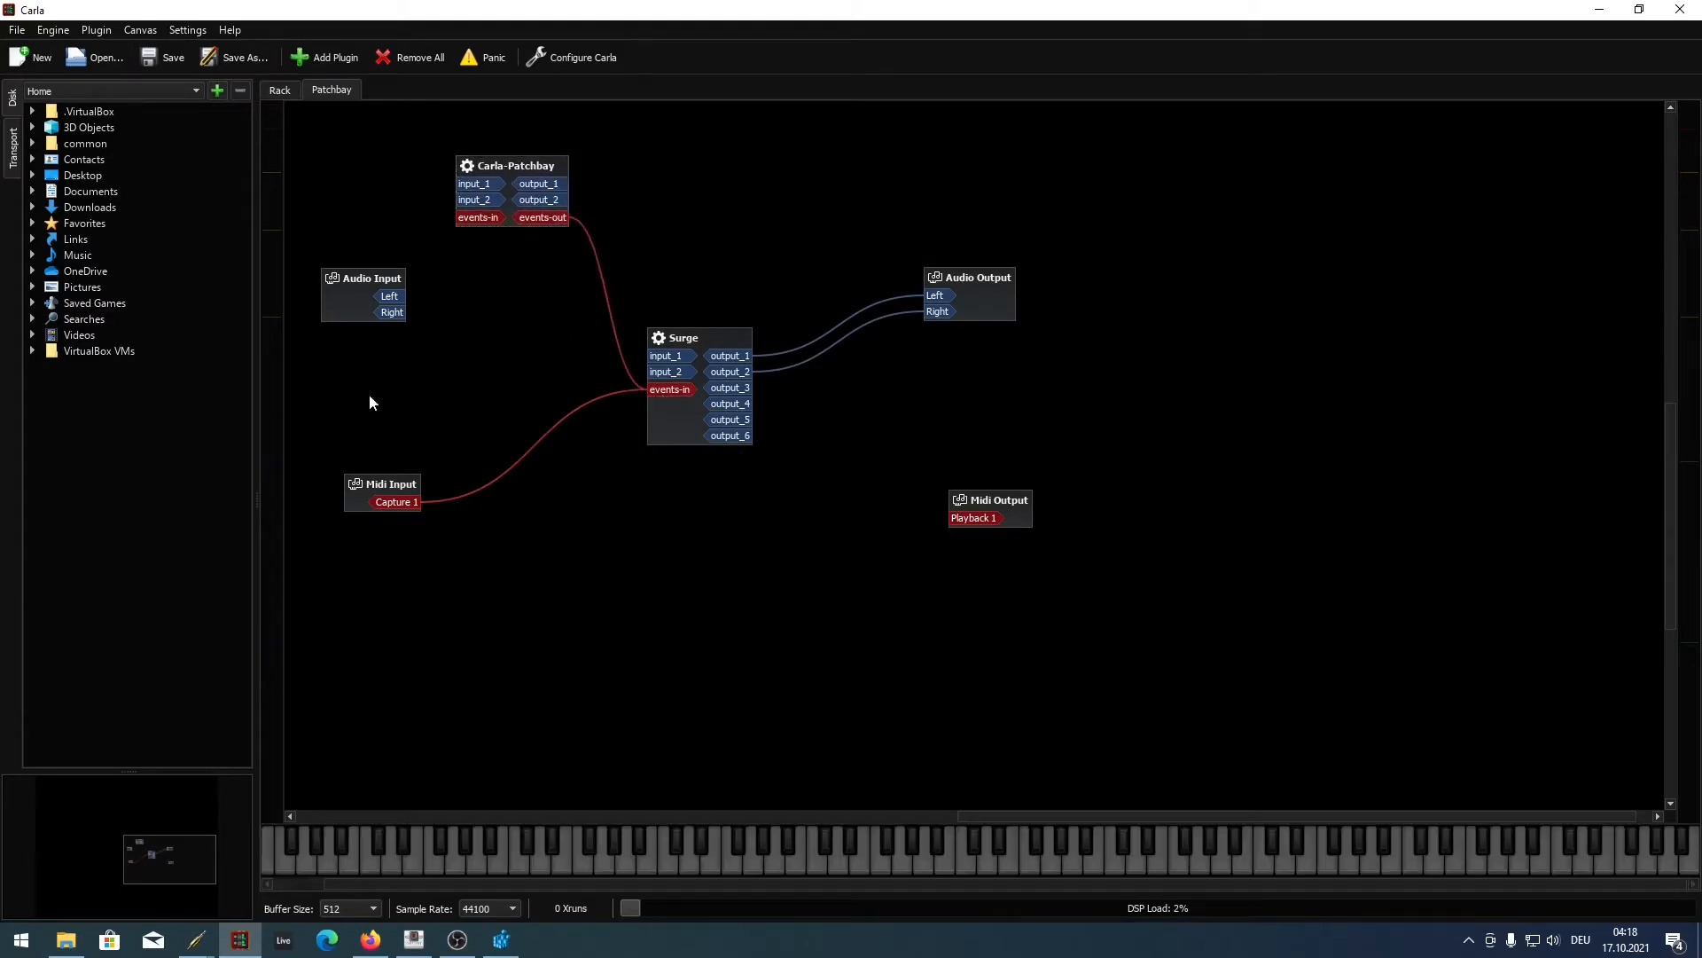
- Bring the QjackCtl graph into view, connect system_midi capture_4 to Carla's events-in, and move the window aside again
drag(0, 291, 460, 257)
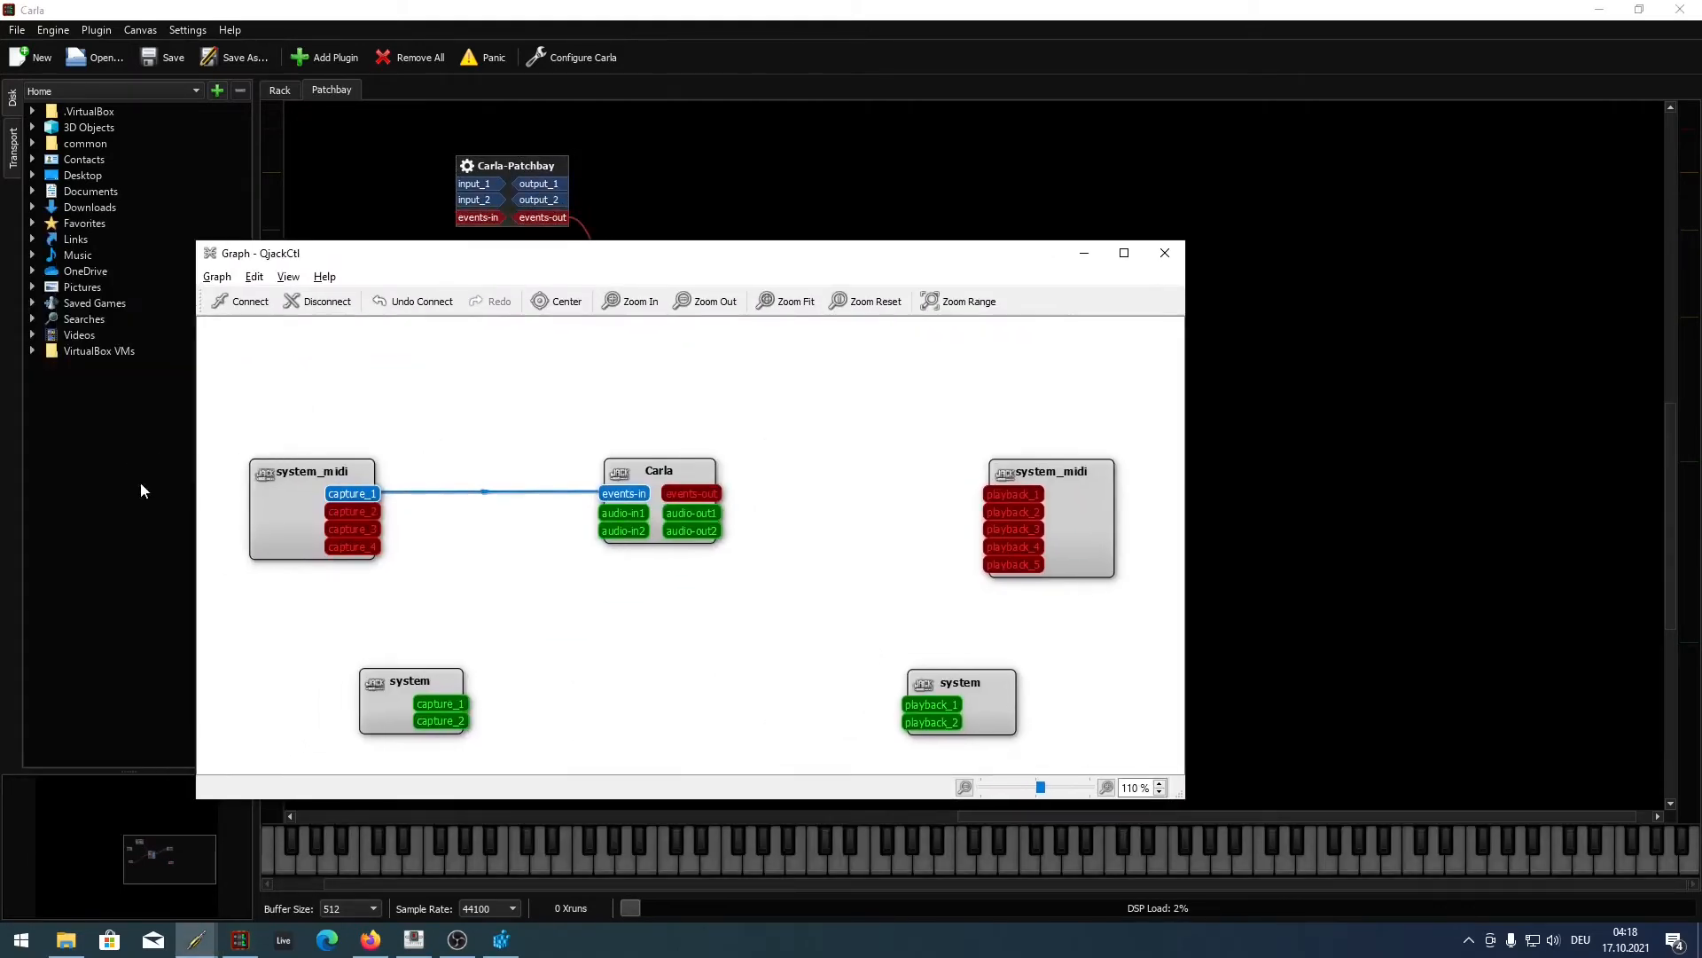
drag(353, 548, 631, 493)
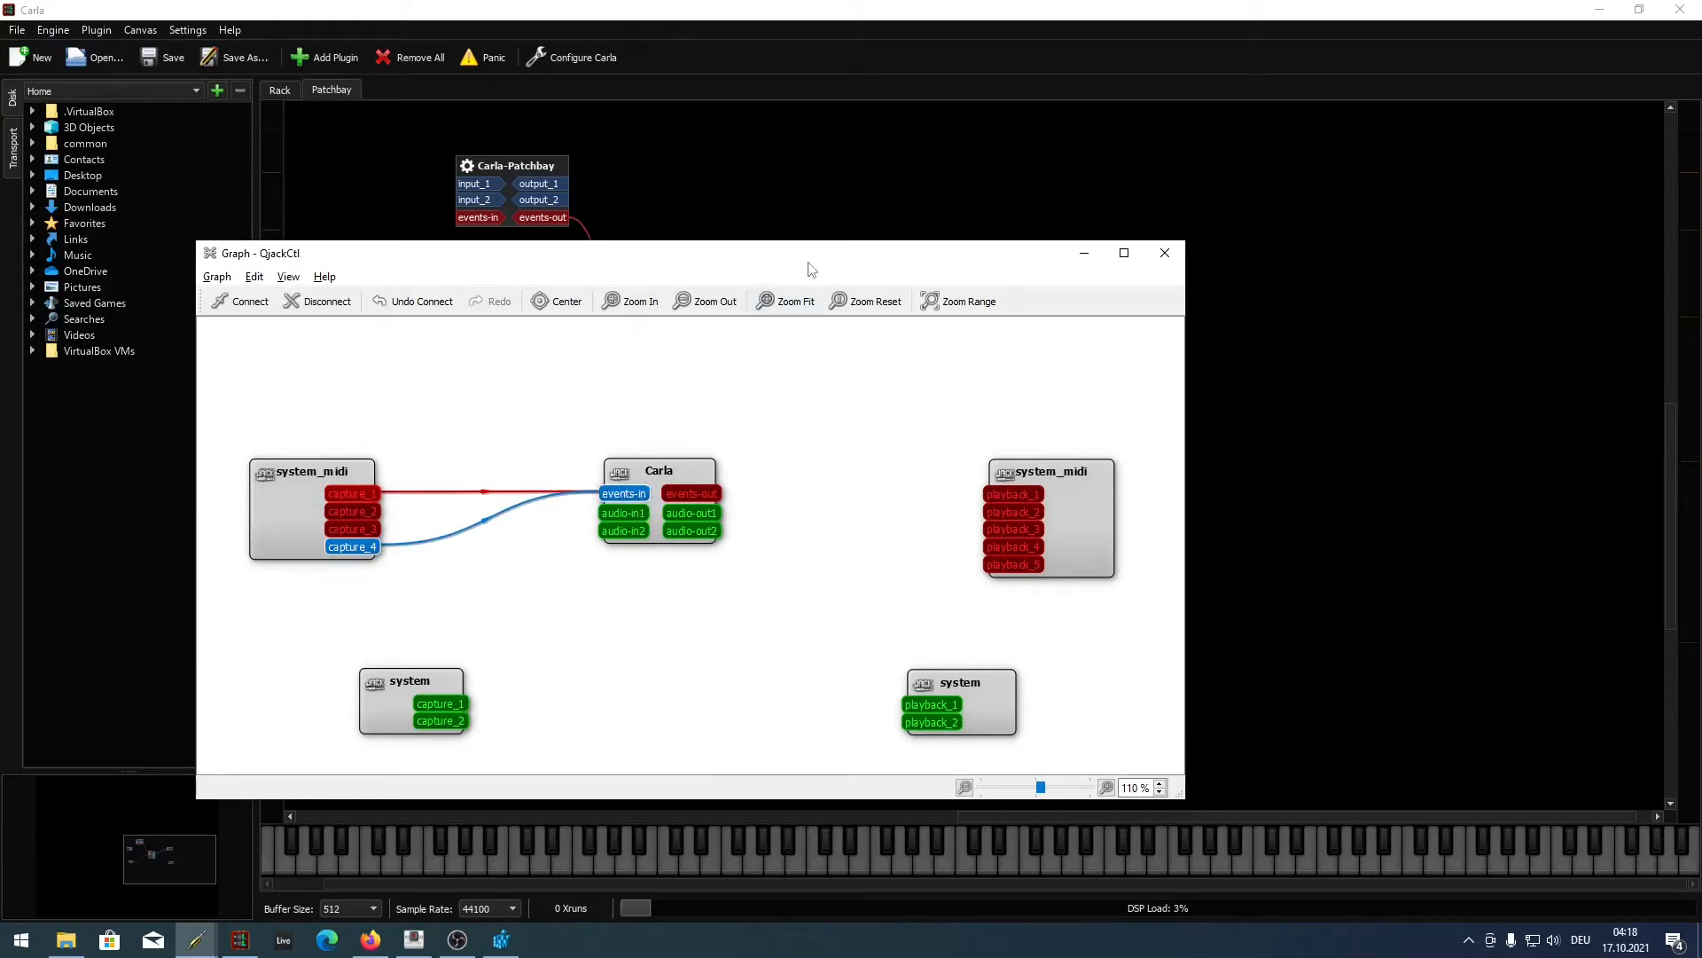
drag(807, 256, 0, 426)
- Select the Surge node in Carla and play test notes on the virtual keyboard
click(757, 845)
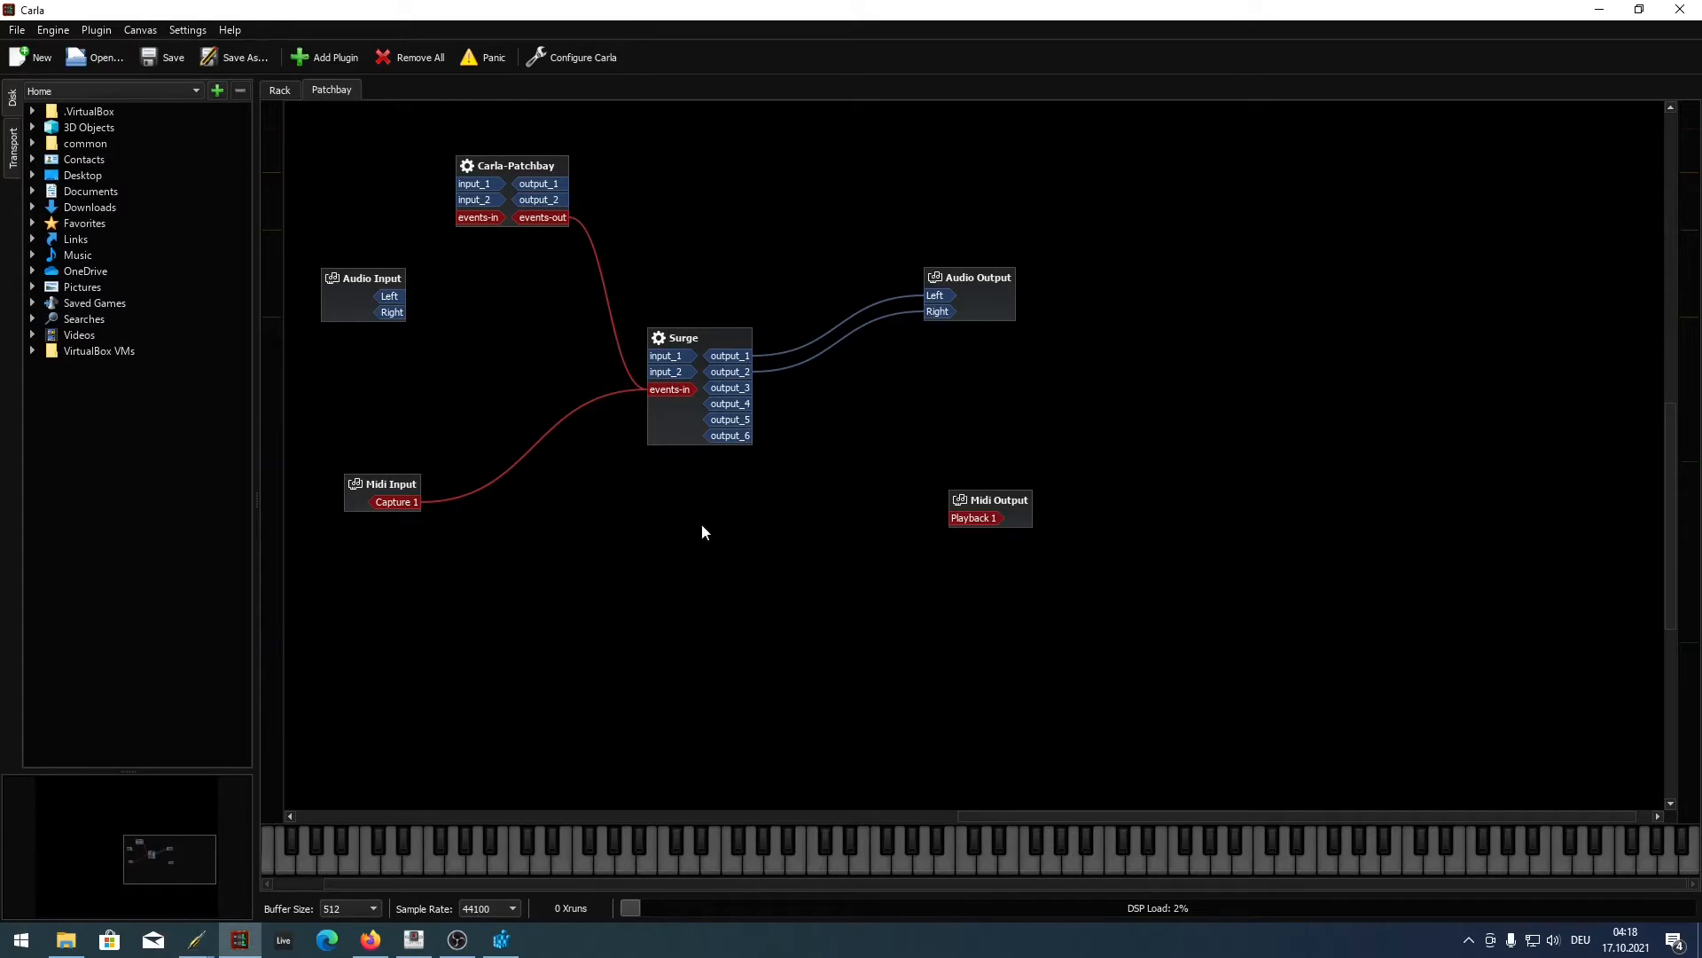
click(673, 426)
click(840, 862)
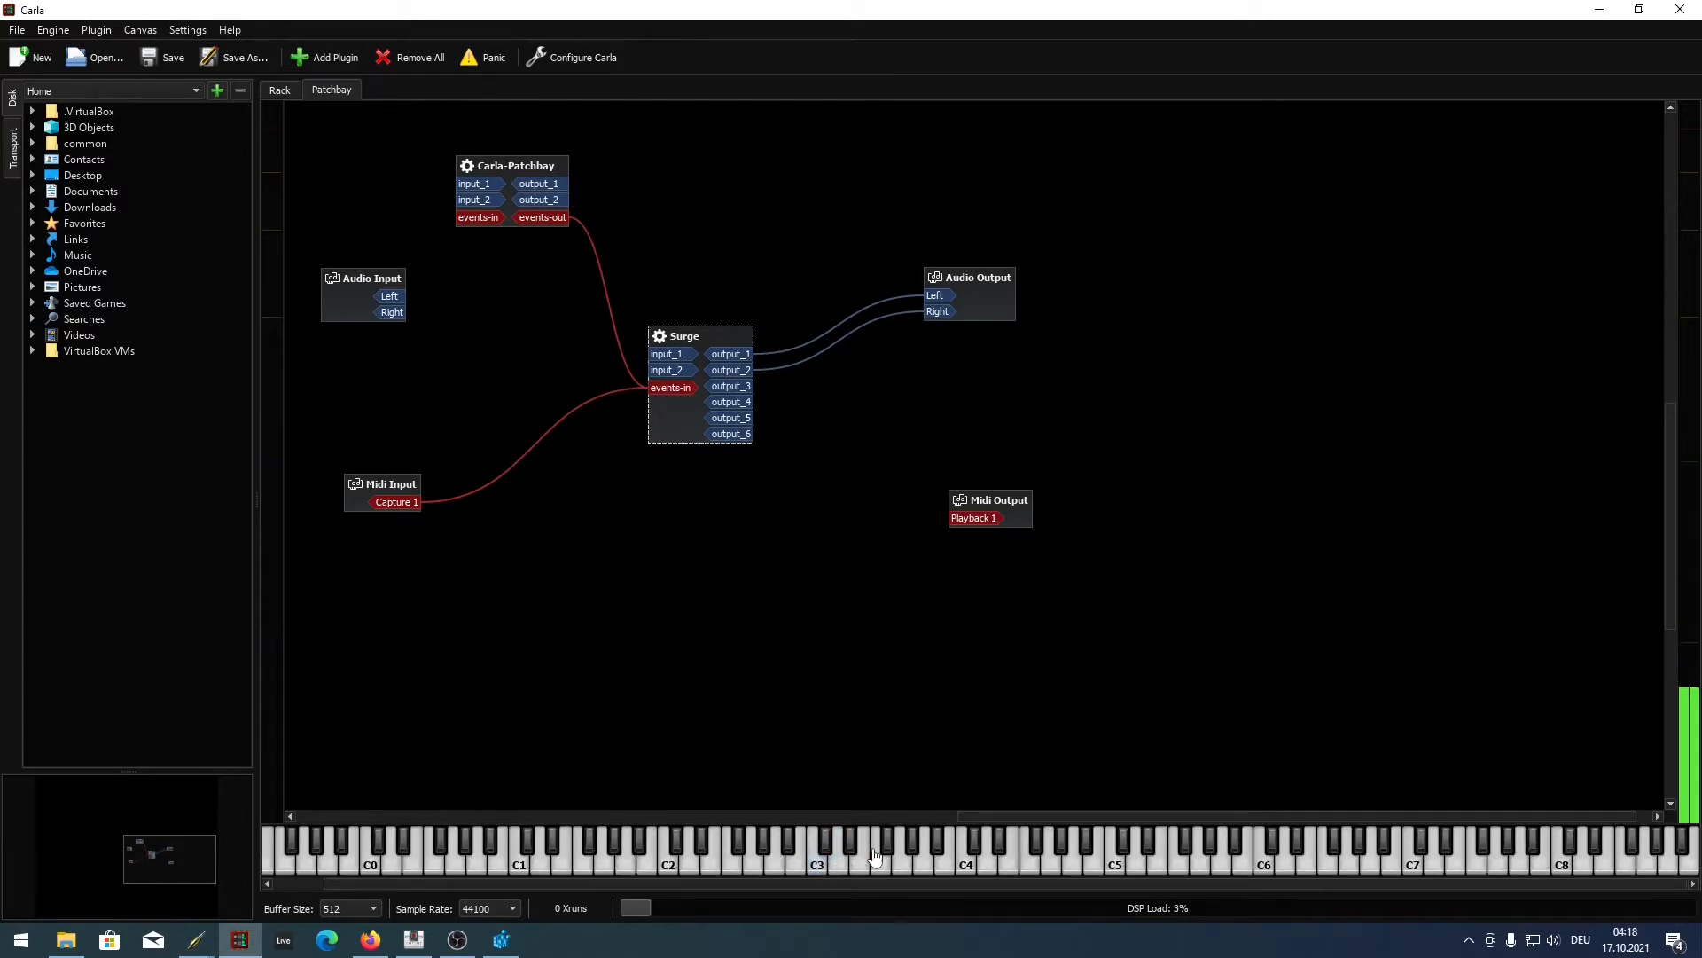
- Connect Carla's audio-out1 and audio-out2 to system playback_1 and playback_2 in the QjackCtl graph, and test Surge on Carla's keyboard
drag(858, 10, 1182, 88)
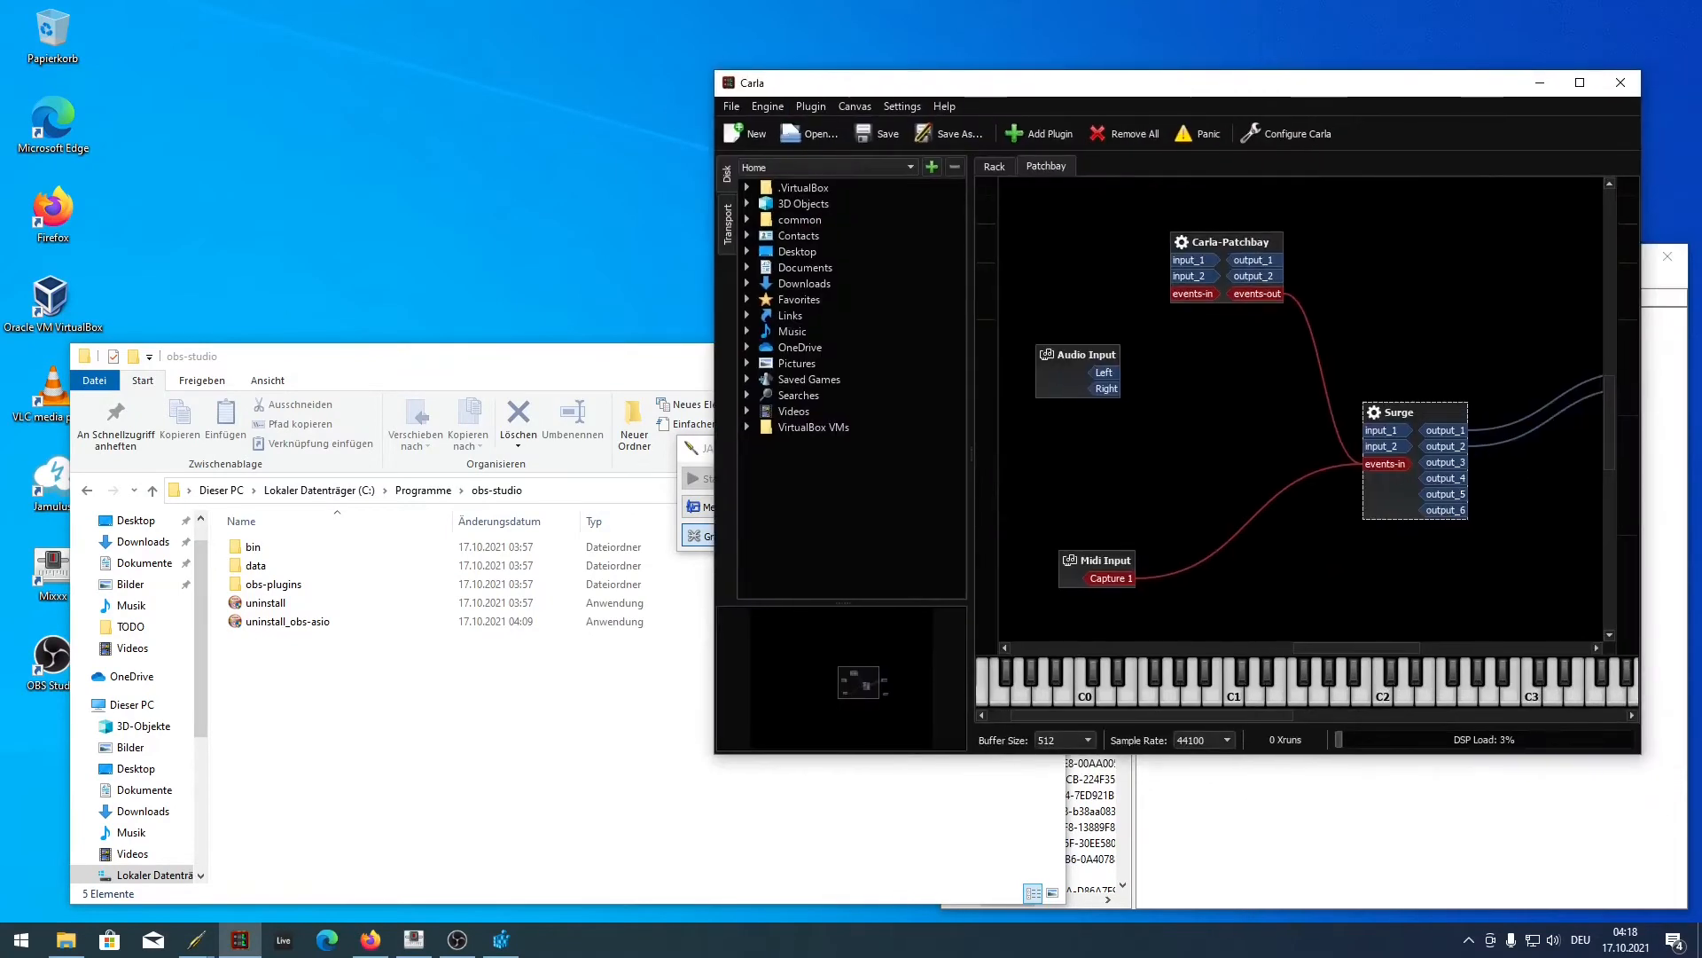
click(699, 536)
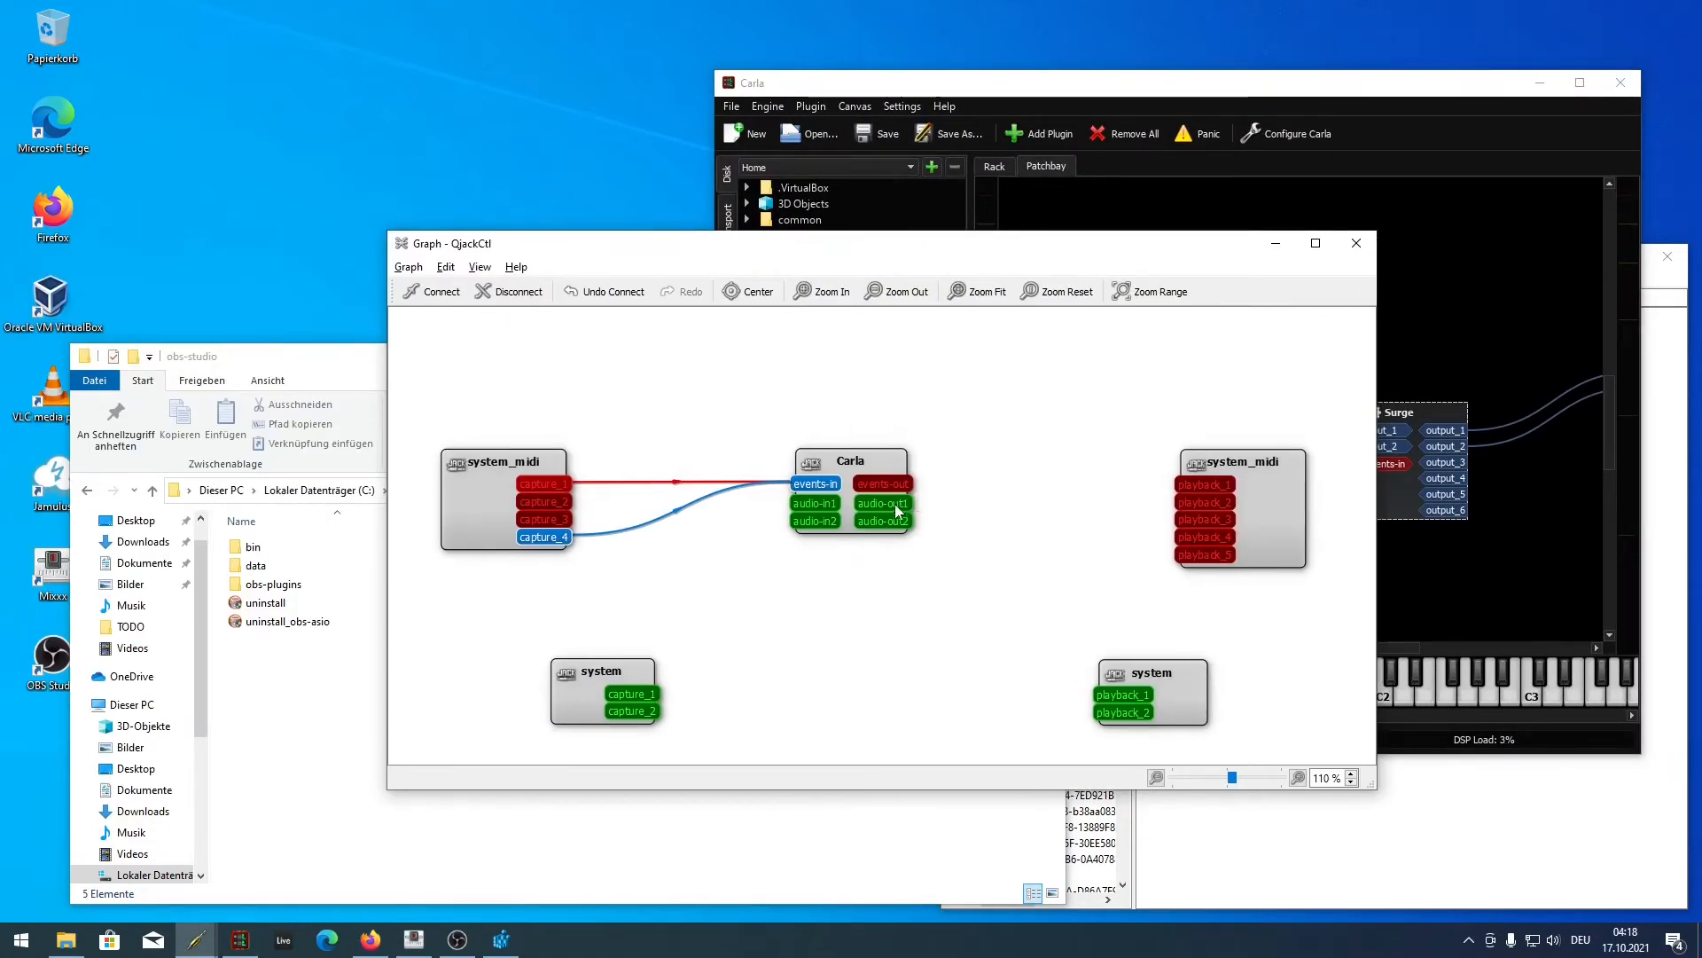
drag(882, 502, 1117, 694)
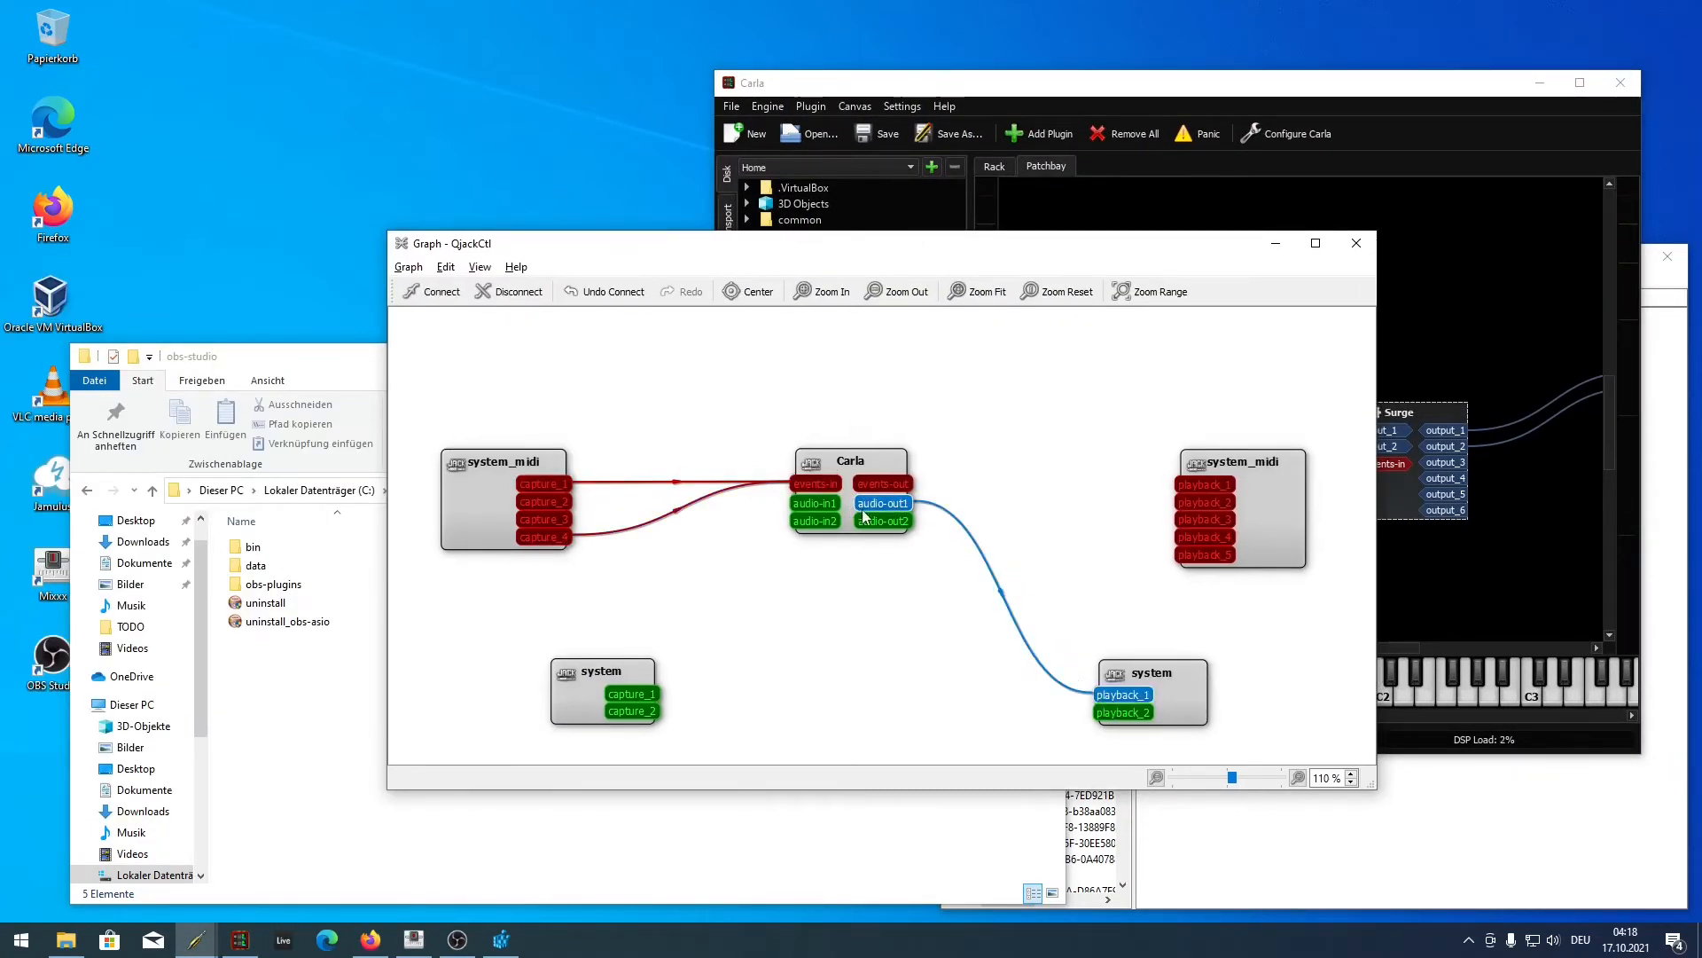
drag(878, 528, 1123, 713)
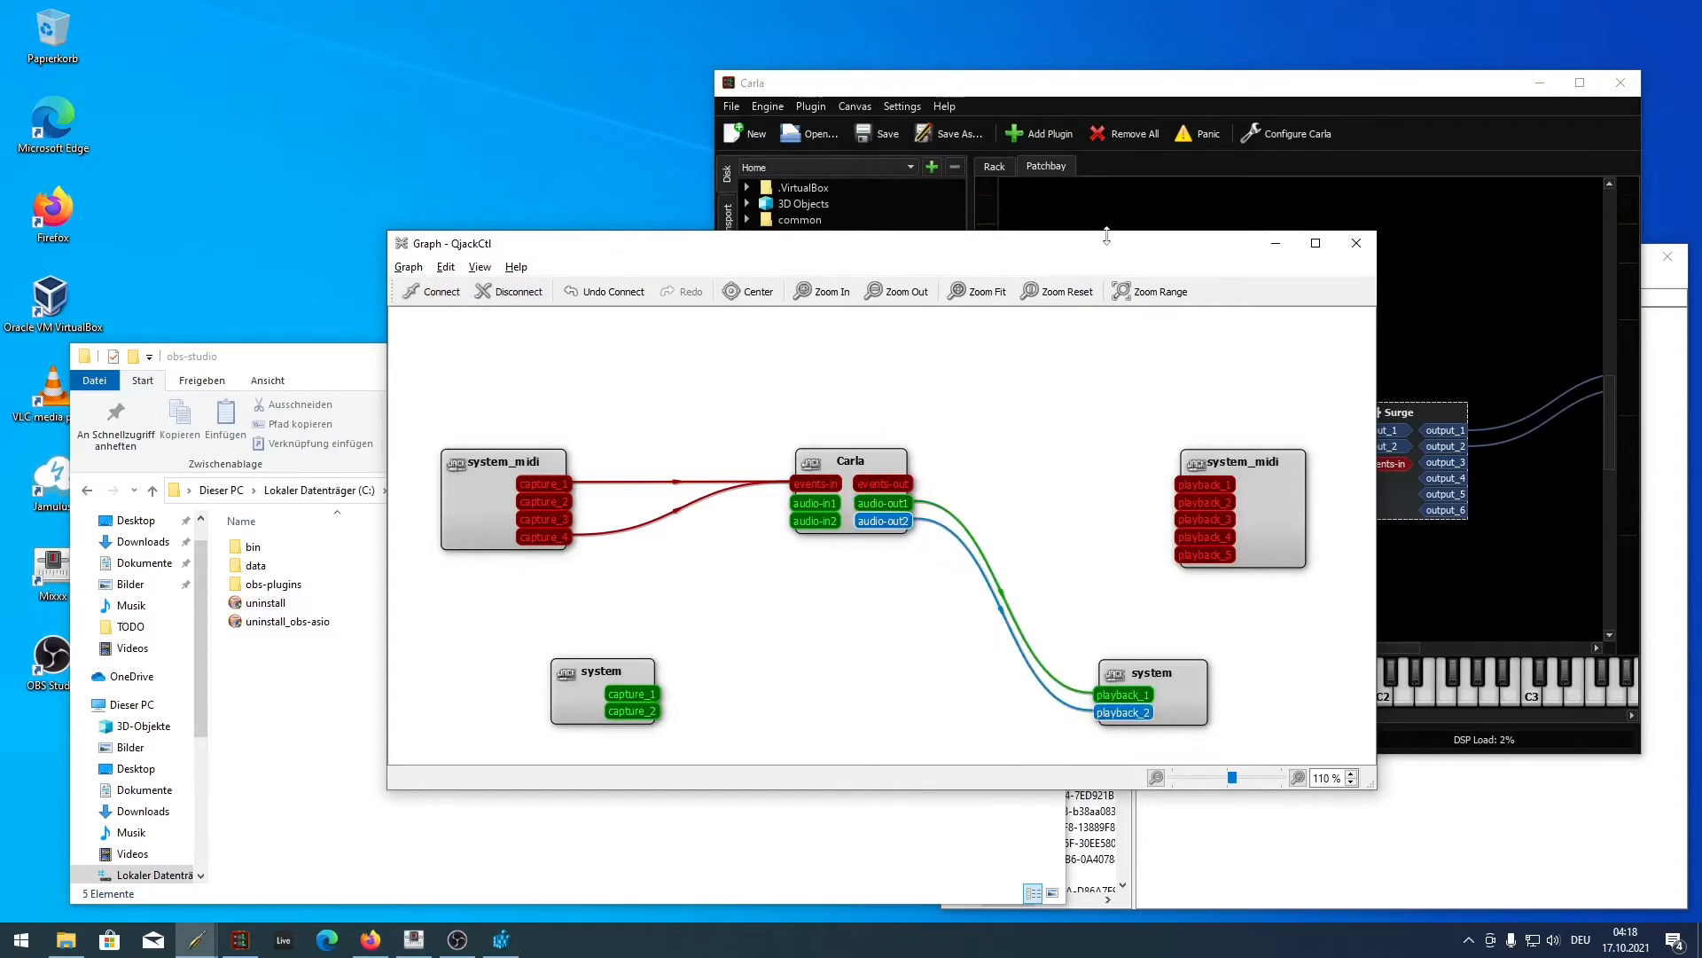
drag(1105, 247, 0, 268)
drag(1163, 692, 1504, 688)
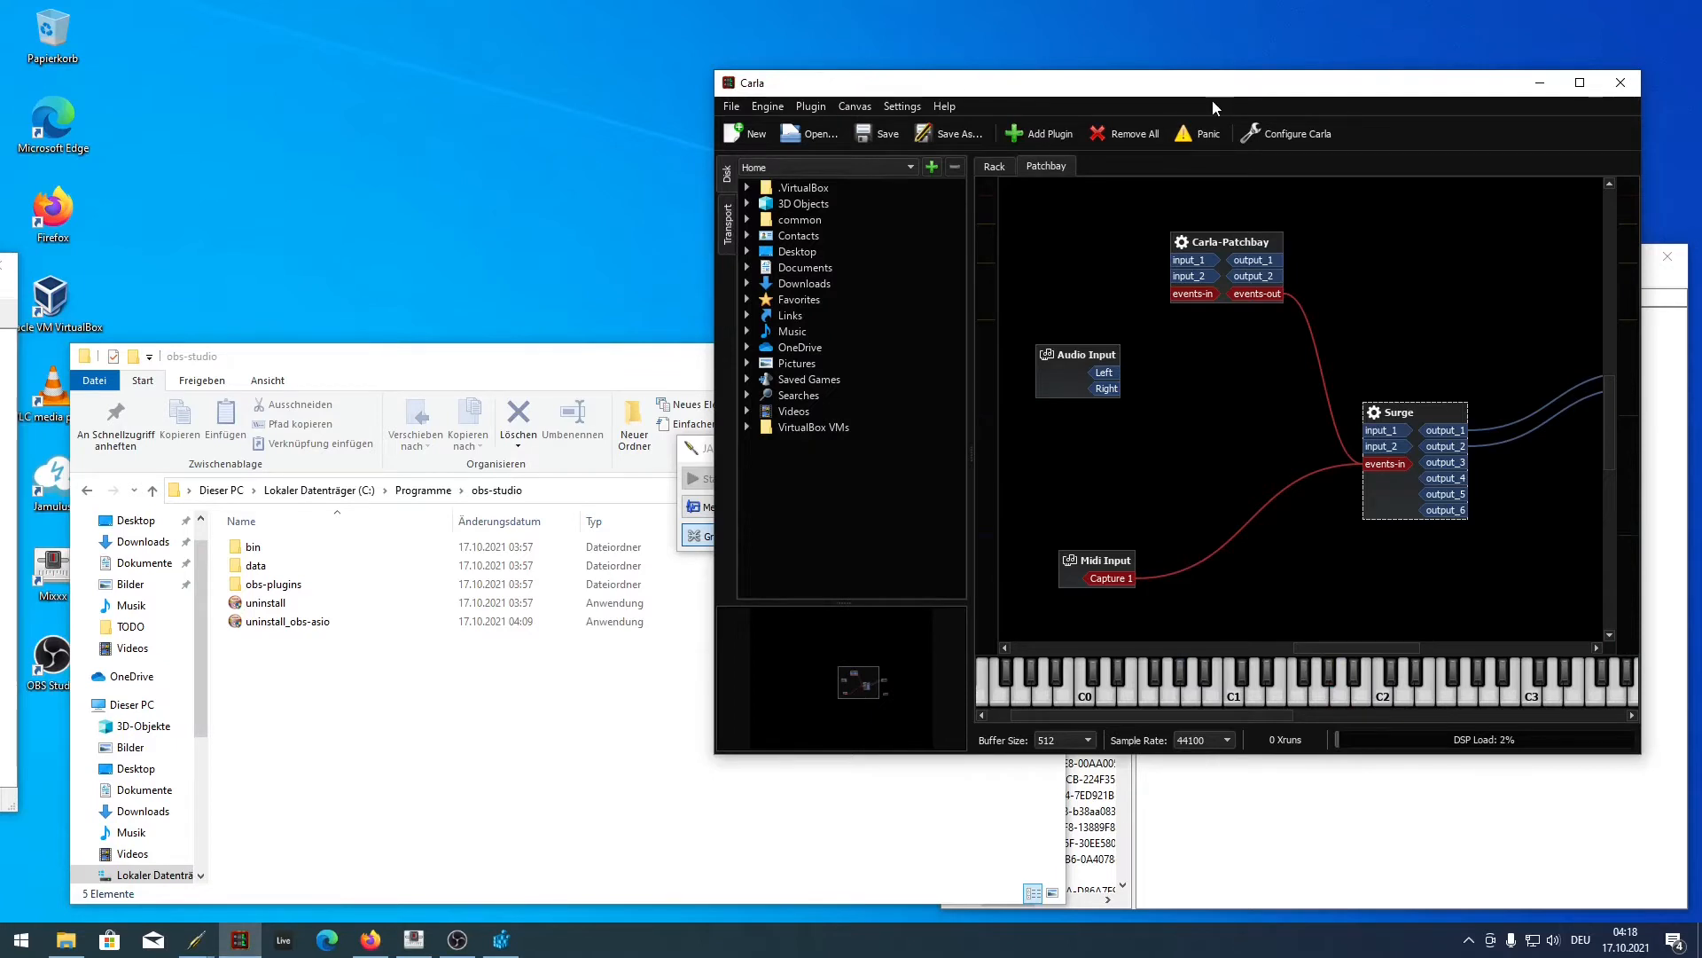
- Reposition the Carla window and connect system_midi capture_3 to Carla's events-in in the QjackCtl graph
drag(1186, 91, 731, 50)
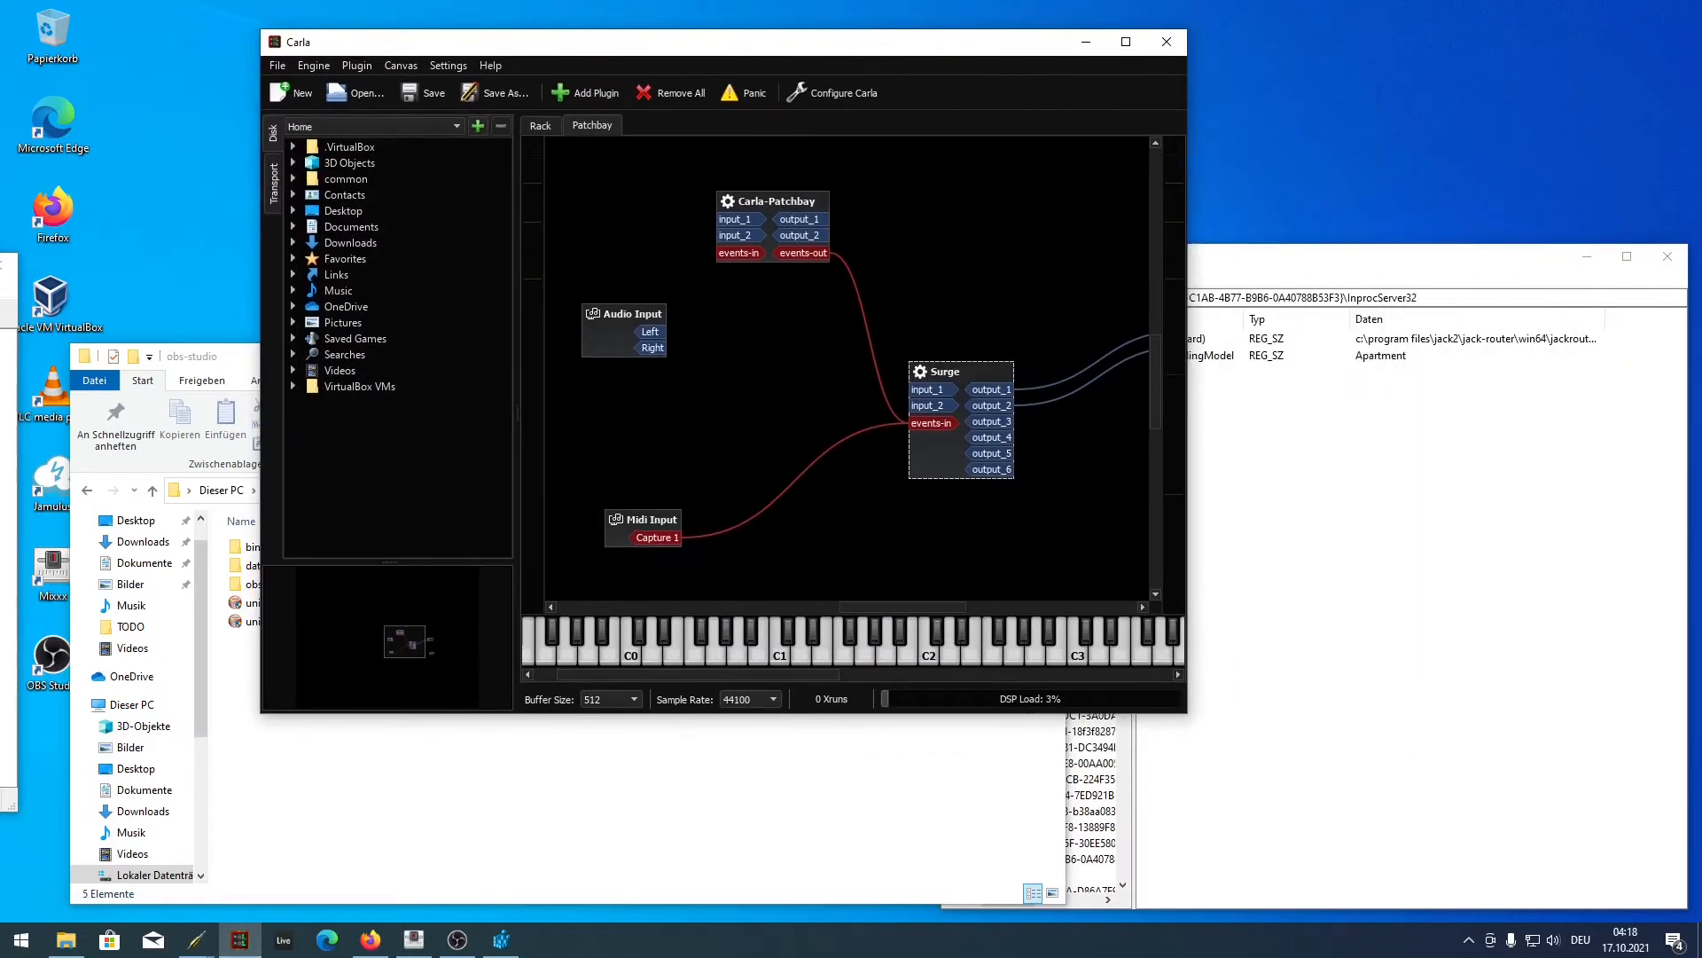
click(196, 940)
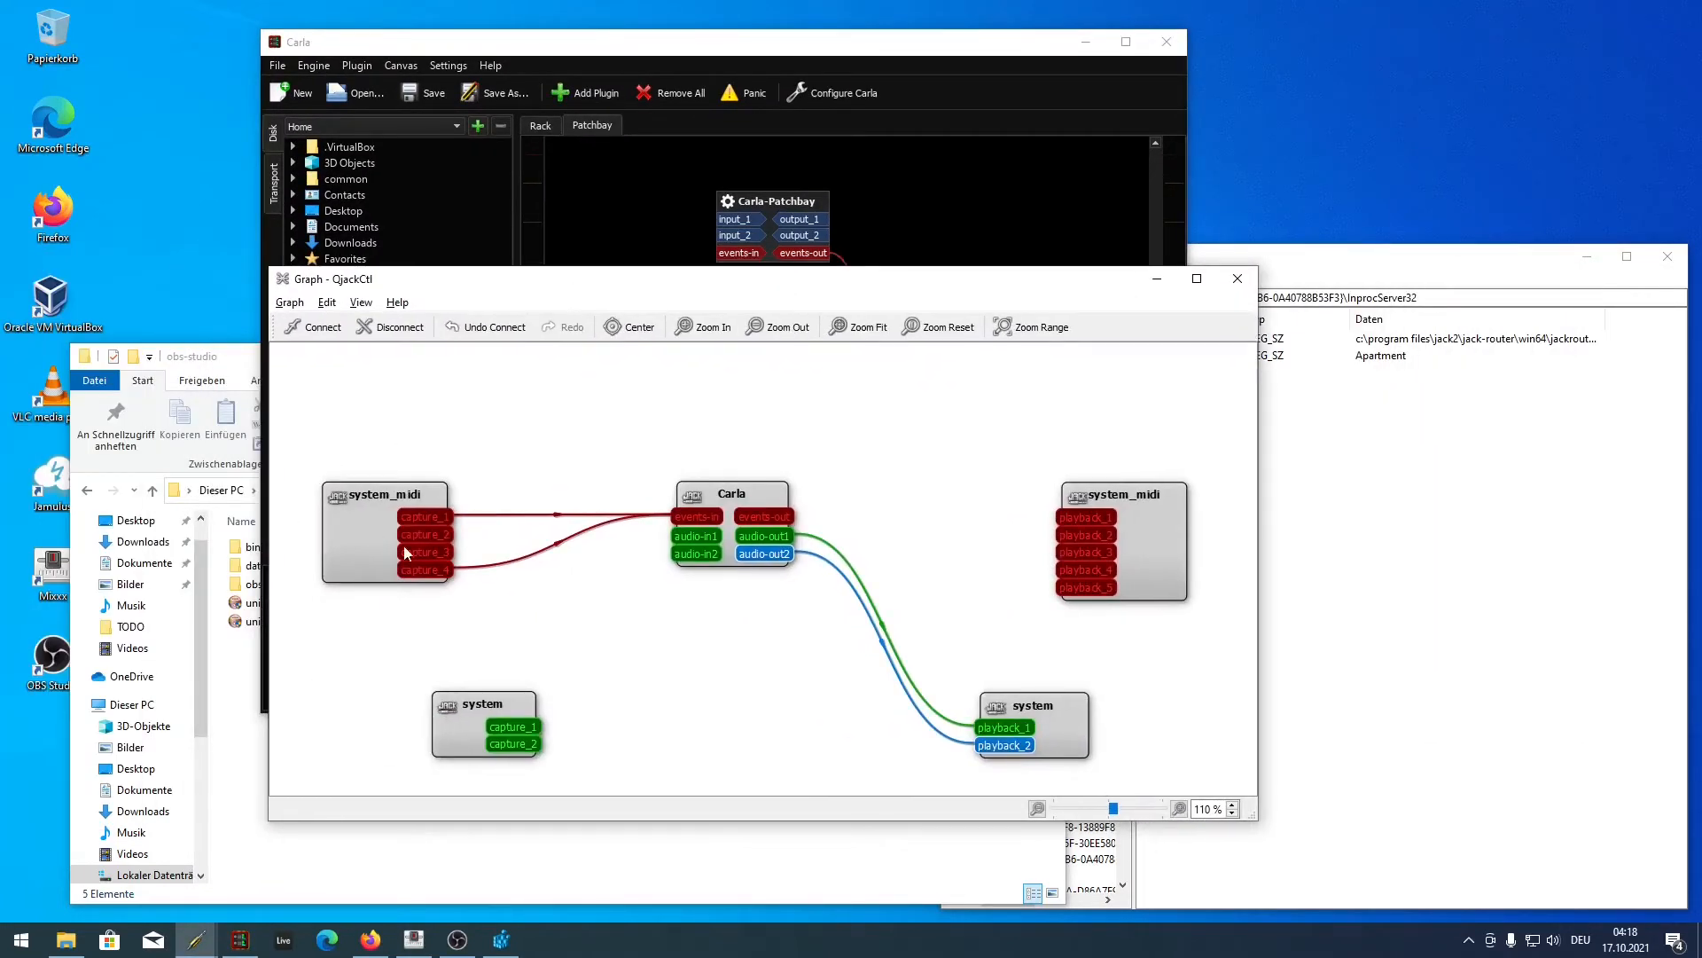
drag(415, 552, 688, 518)
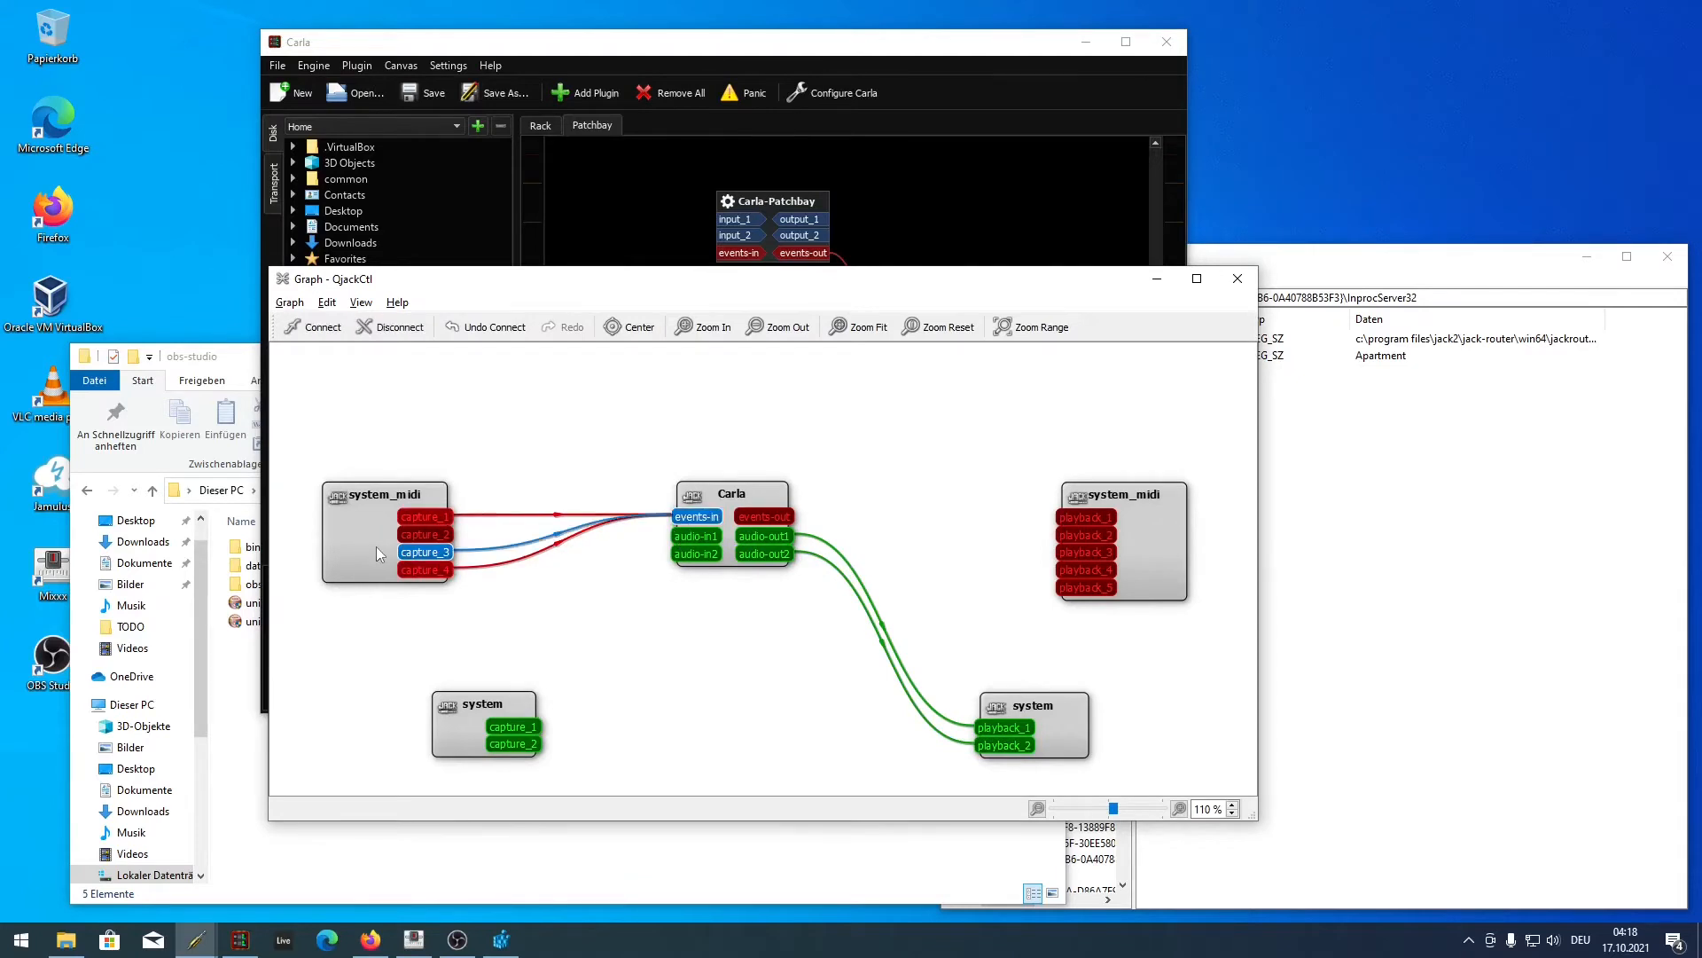
- Connect system_midi capture_2 to Carla's events-in in the QjackCtl graph and disconnect capture_1 from it
drag(413, 536, 689, 522)
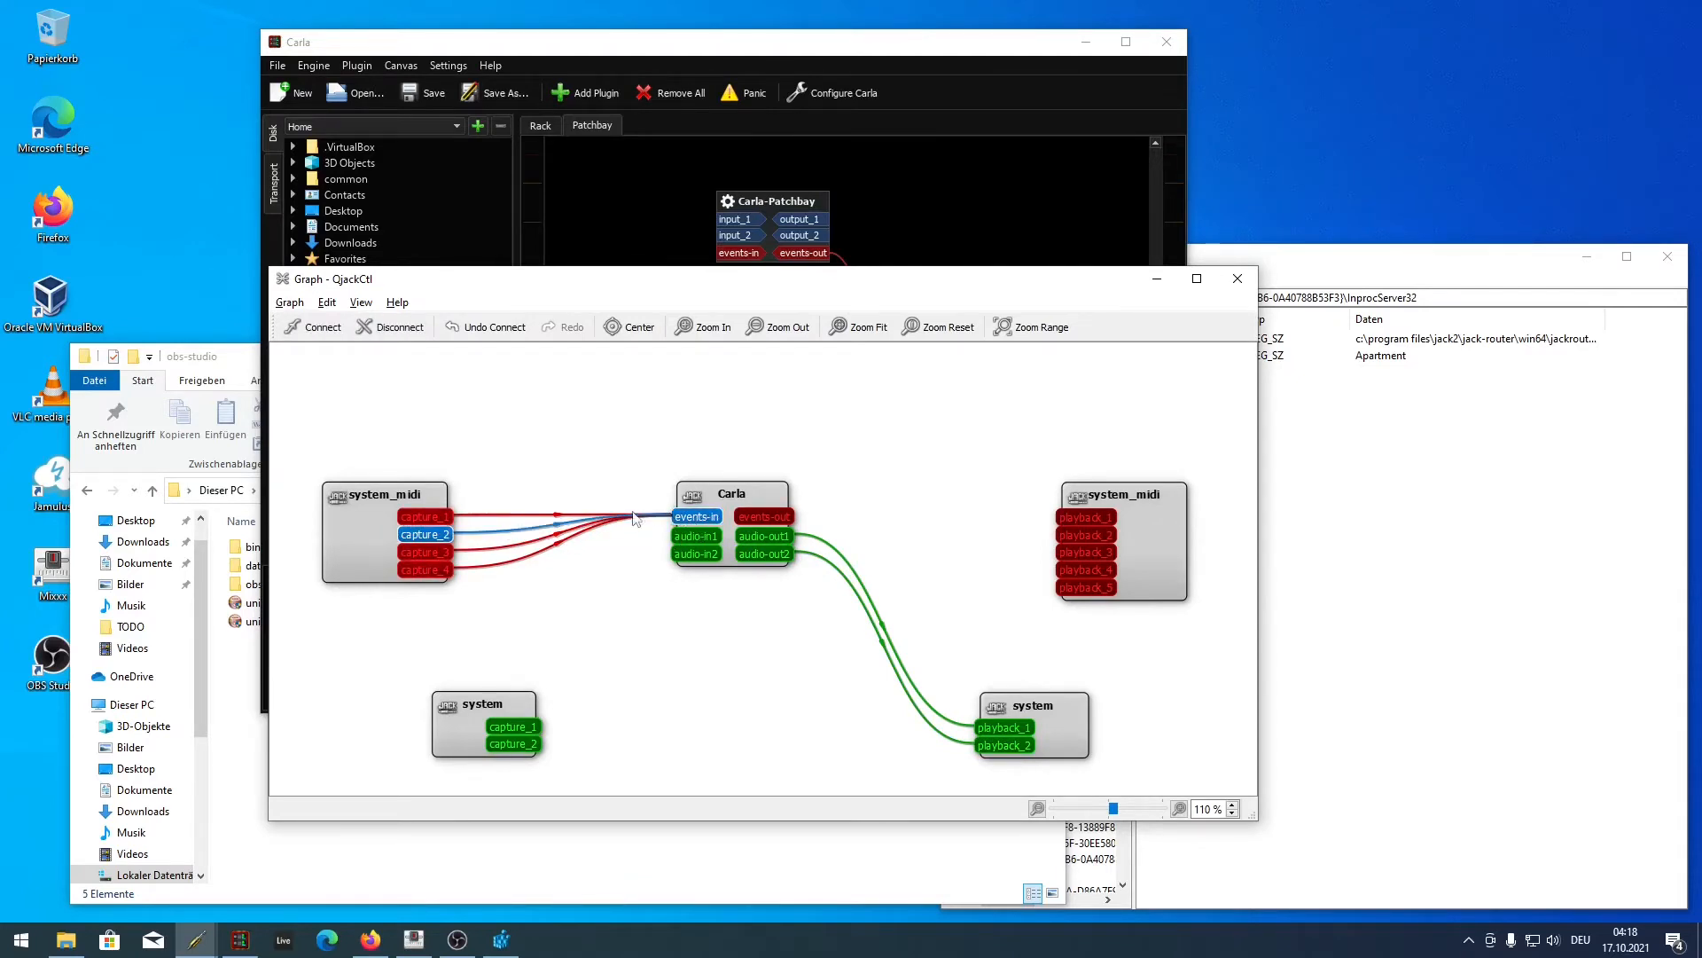
click(432, 521)
click(550, 522)
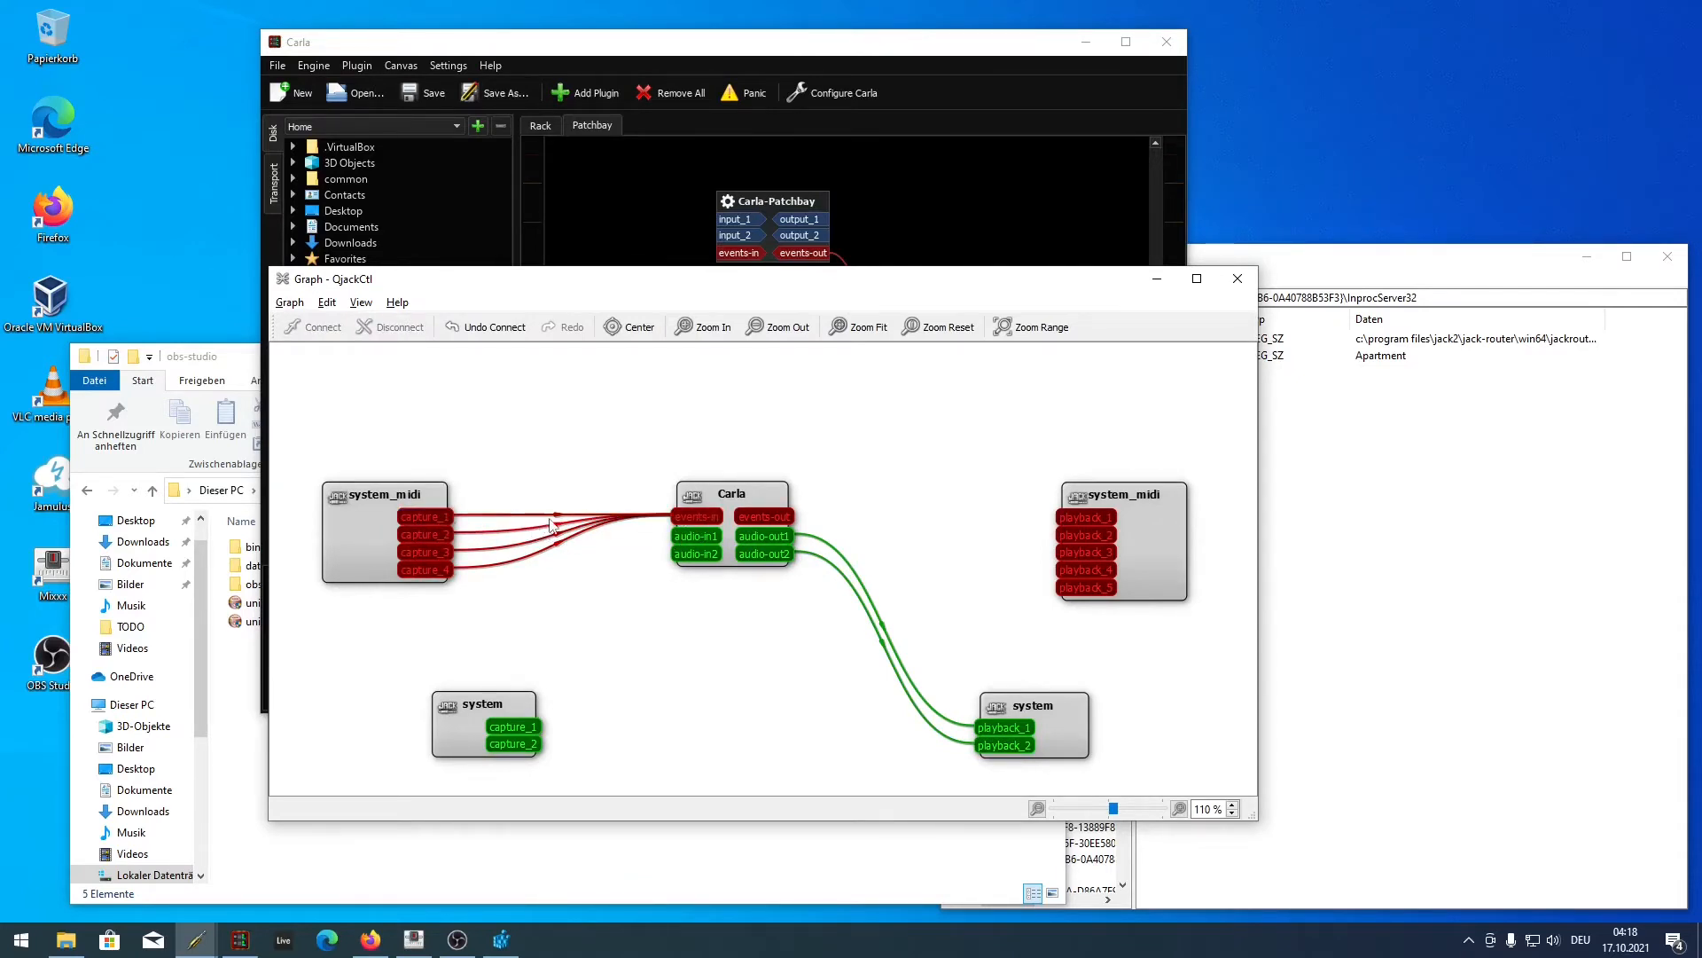
click(563, 523)
right_click(558, 519)
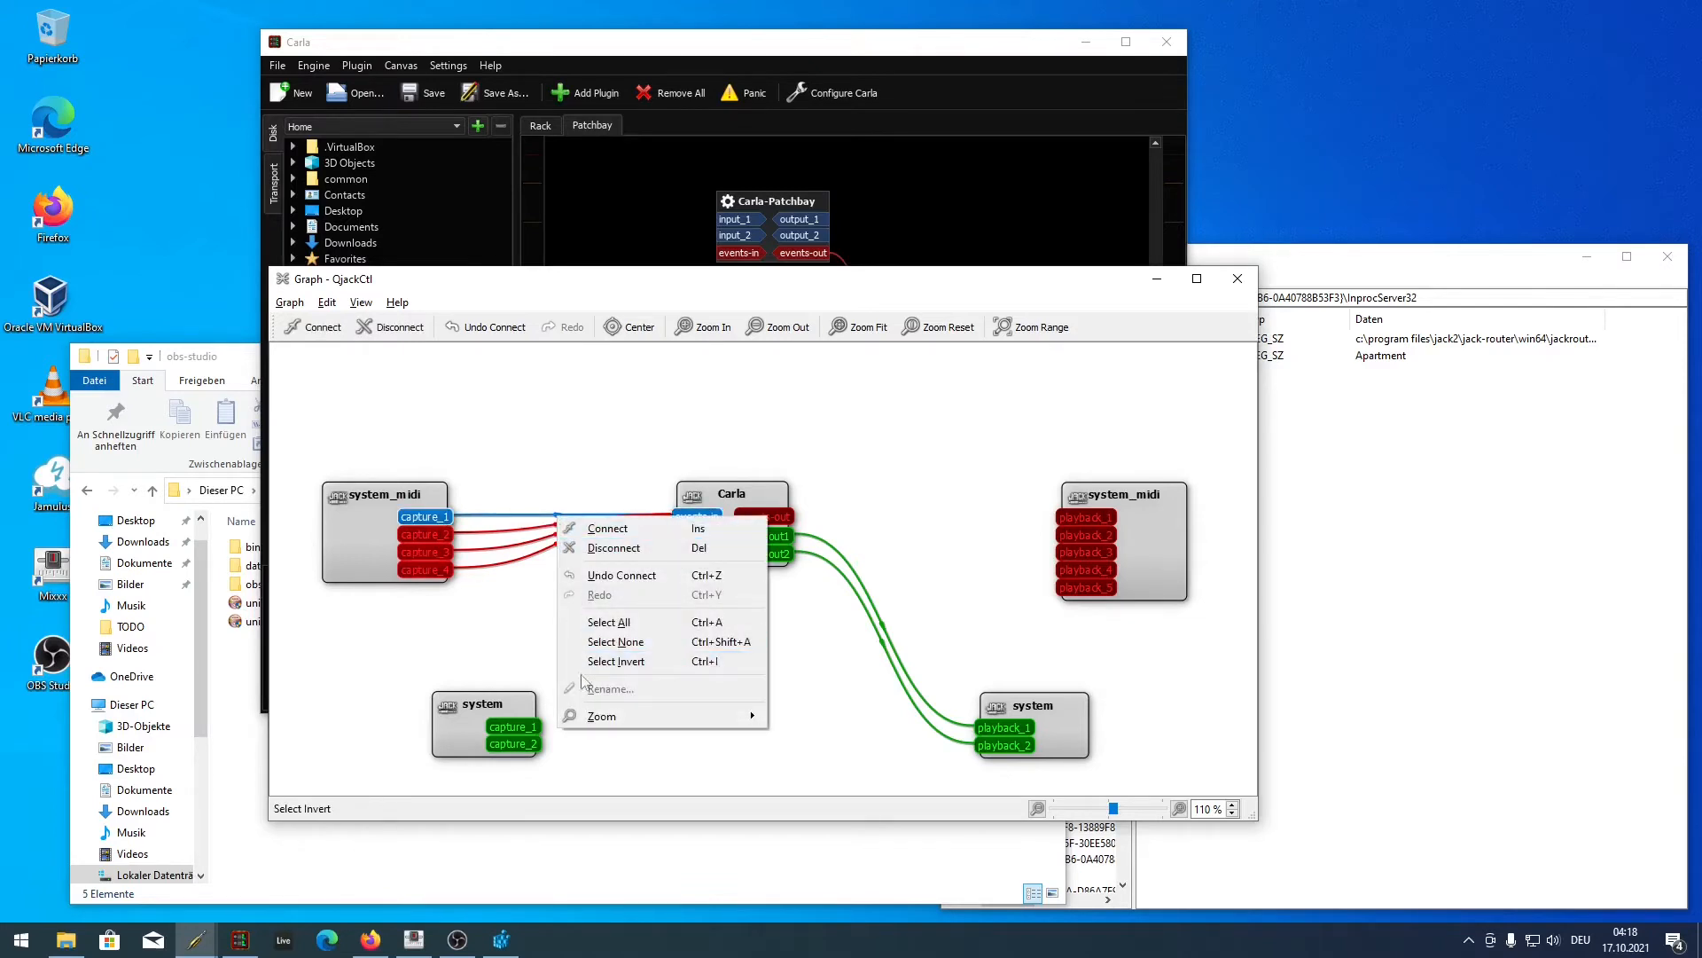
click(567, 547)
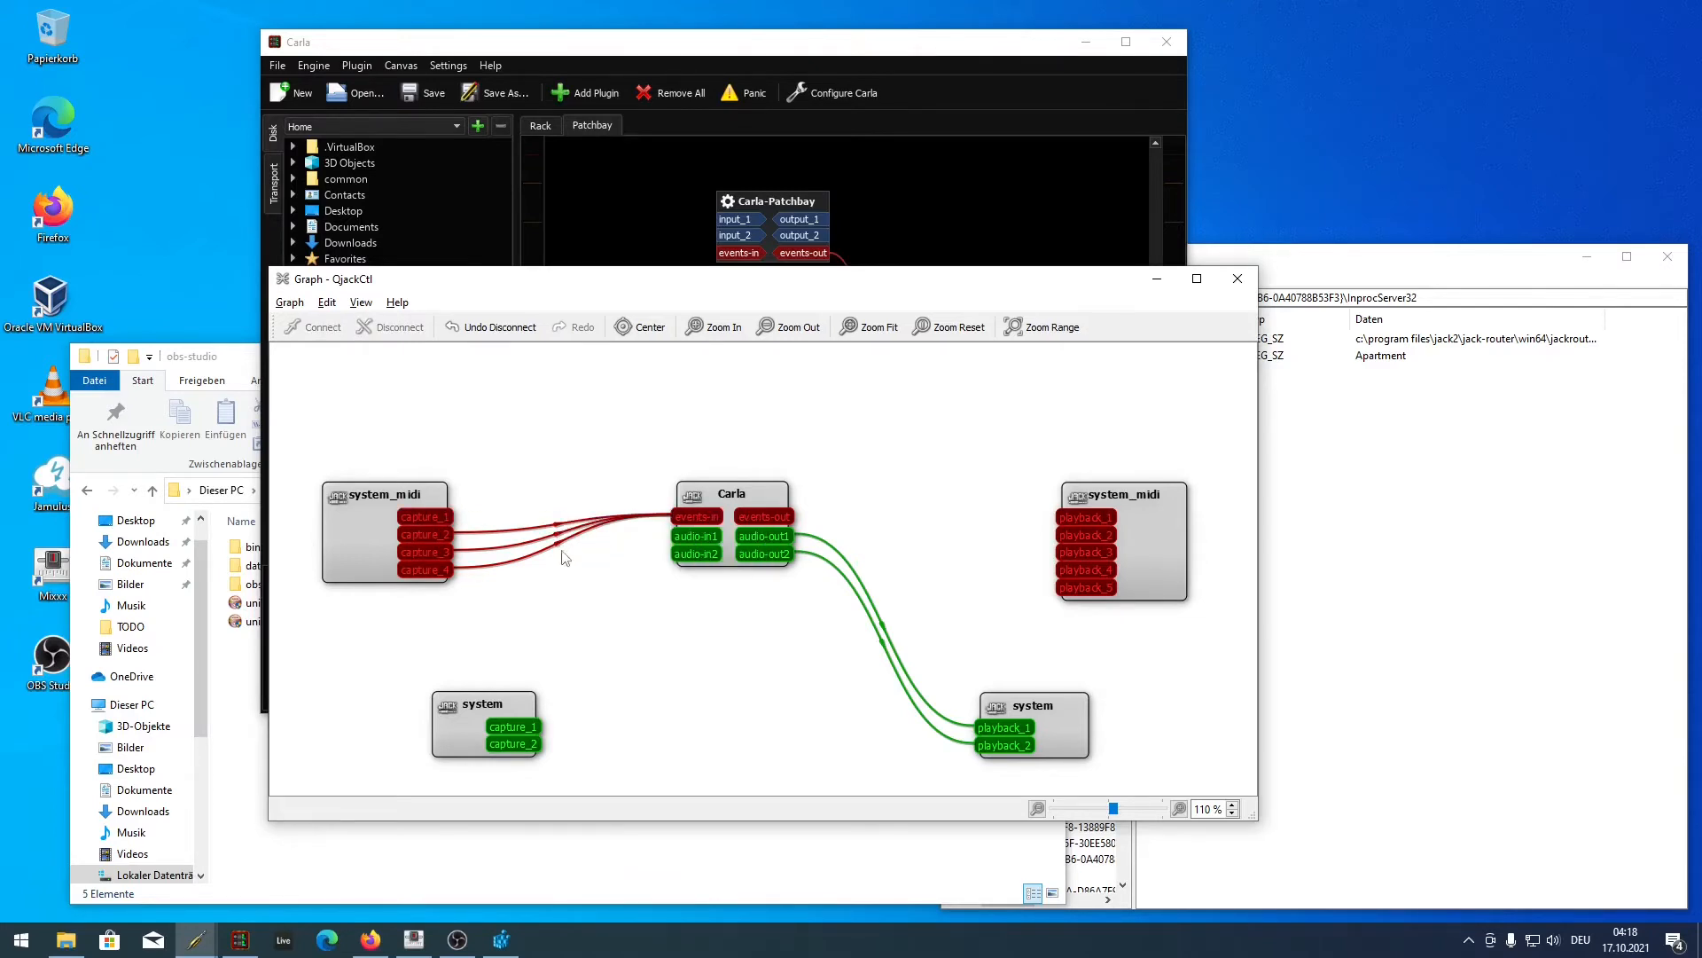
- Disconnect system_midi capture_4 and capture_3 from Carla's events-in, and move the graph window clear of Carla
click(565, 543)
click(561, 548)
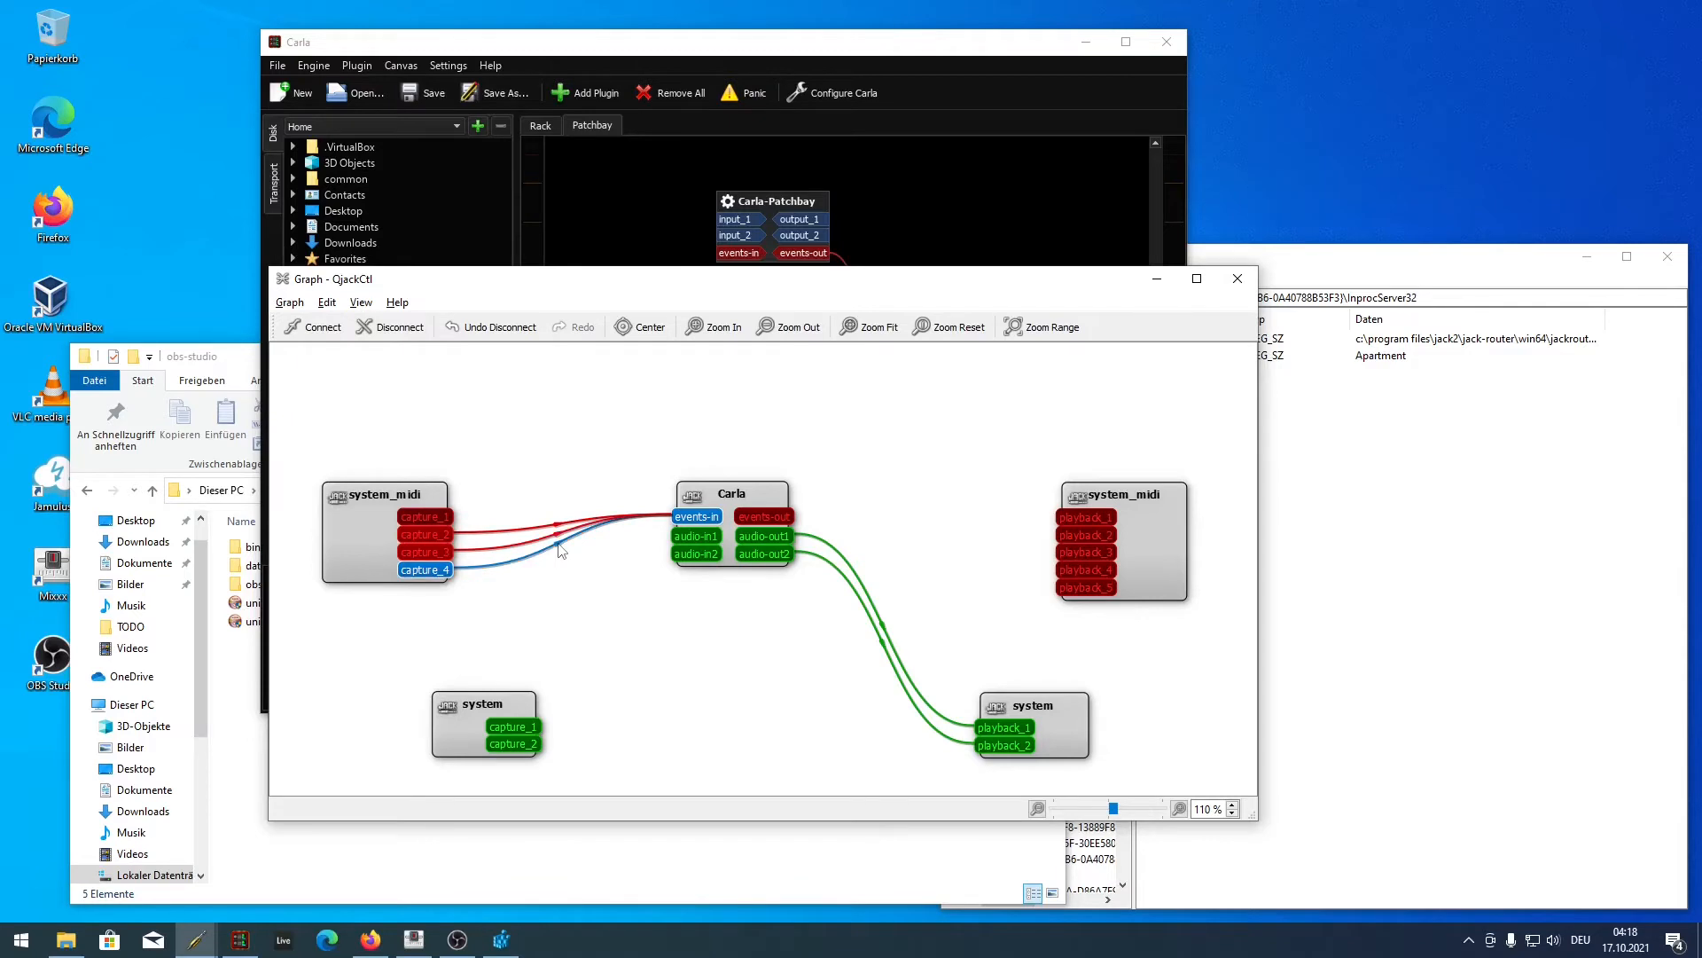
right_click(560, 548)
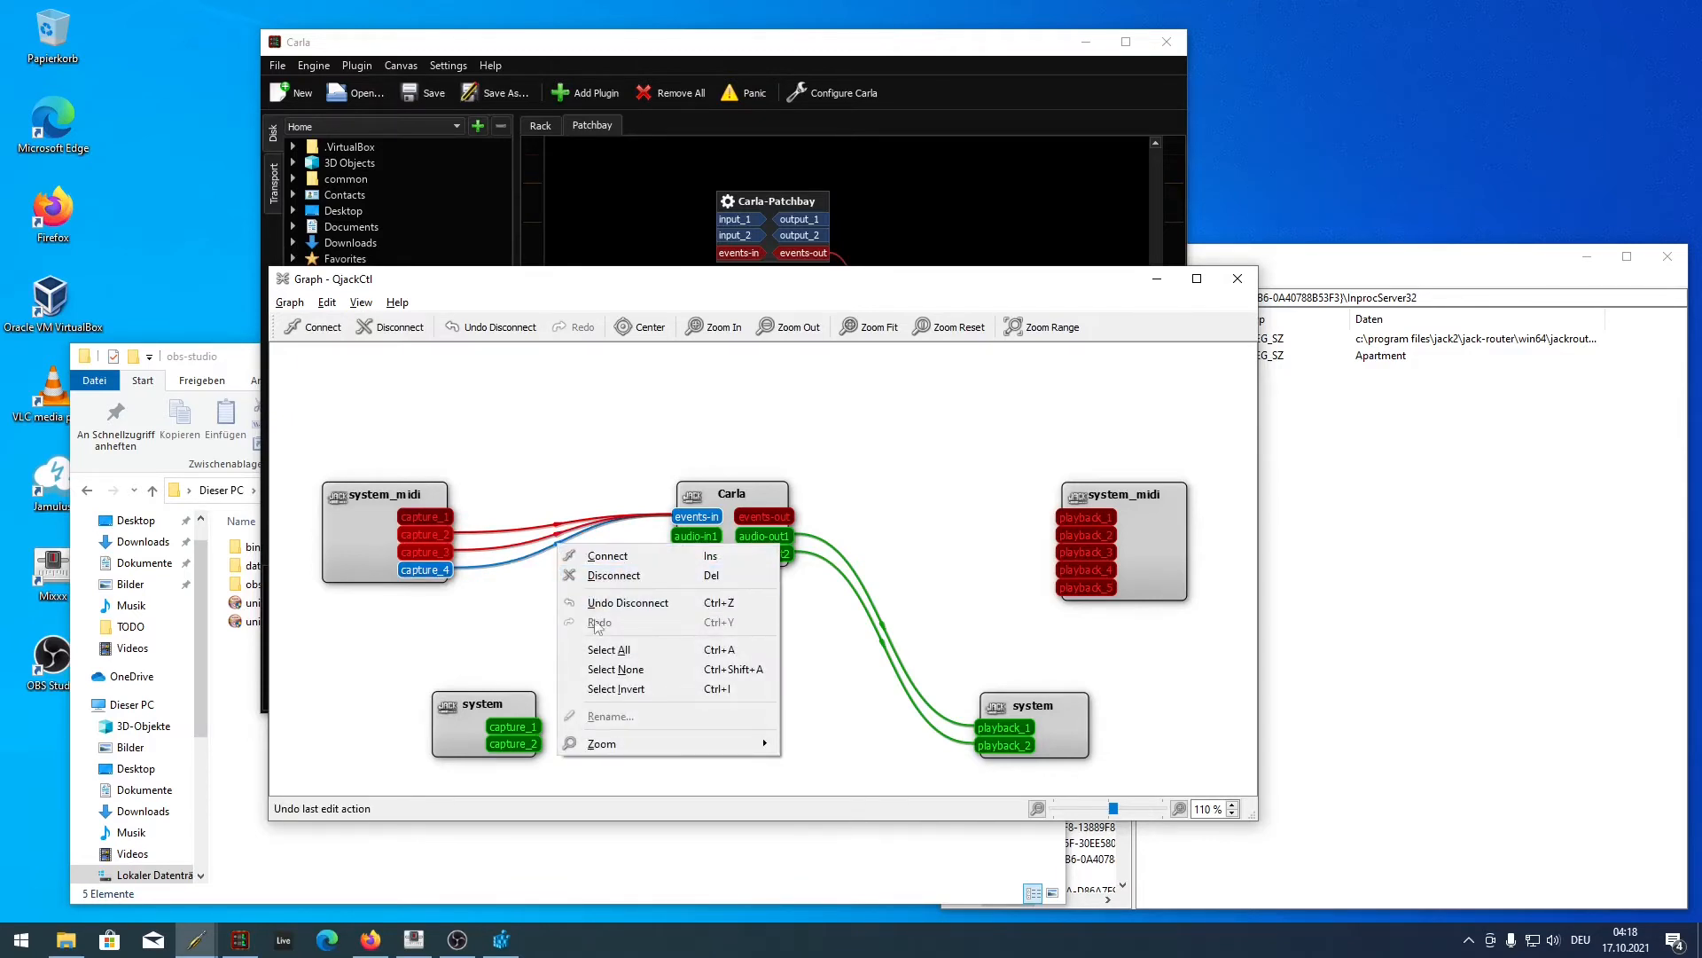
click(612, 575)
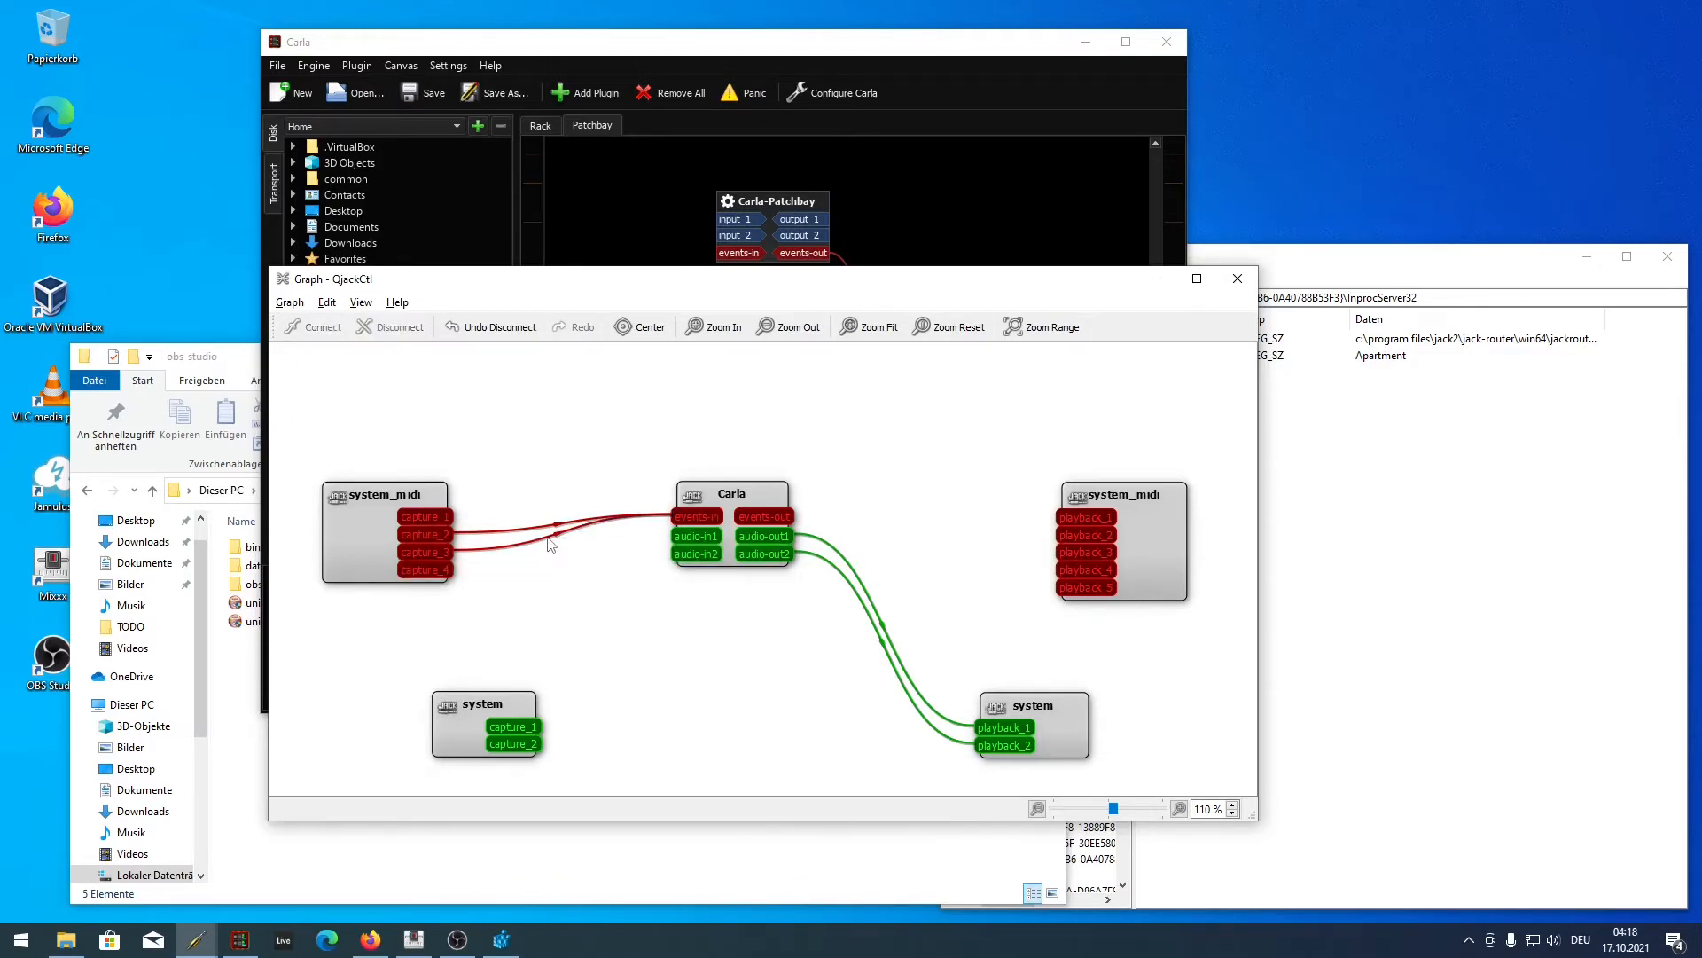
click(557, 544)
right_click(558, 545)
click(612, 575)
drag(907, 279, 0, 245)
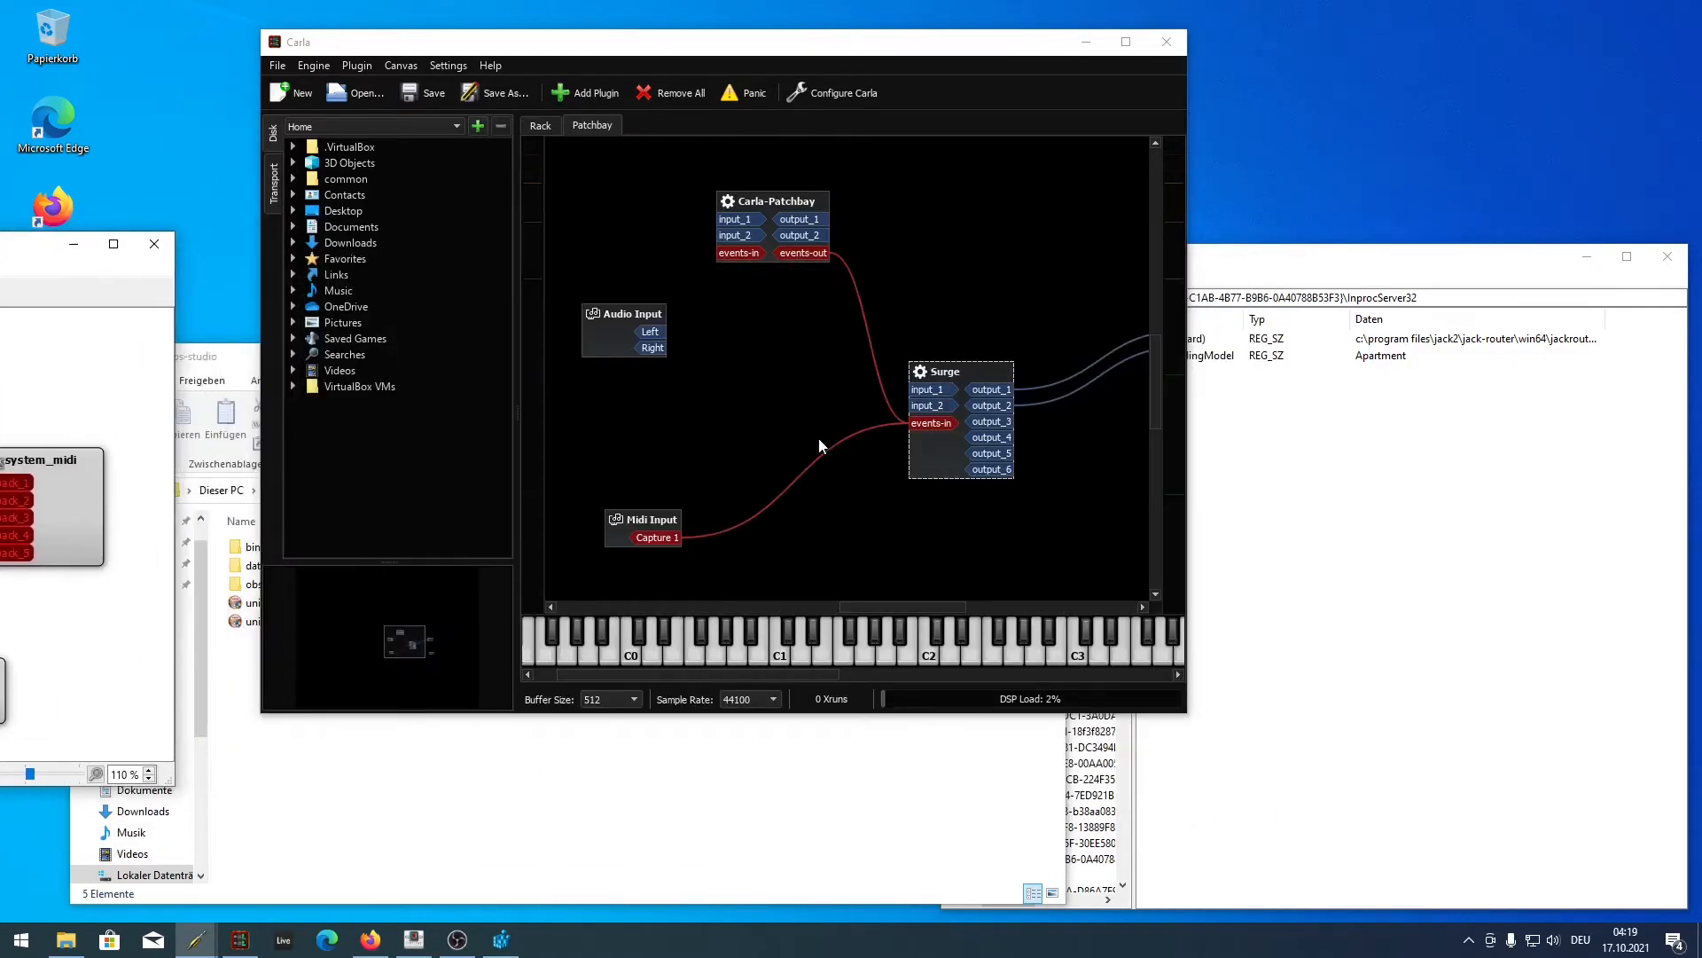
- Show the Surge plugin's custom UI from Carla's patchbay and load the factory Keys patch Circus 2
drag(940, 454, 940, 453)
right_click(940, 453)
mouse_move(971, 489)
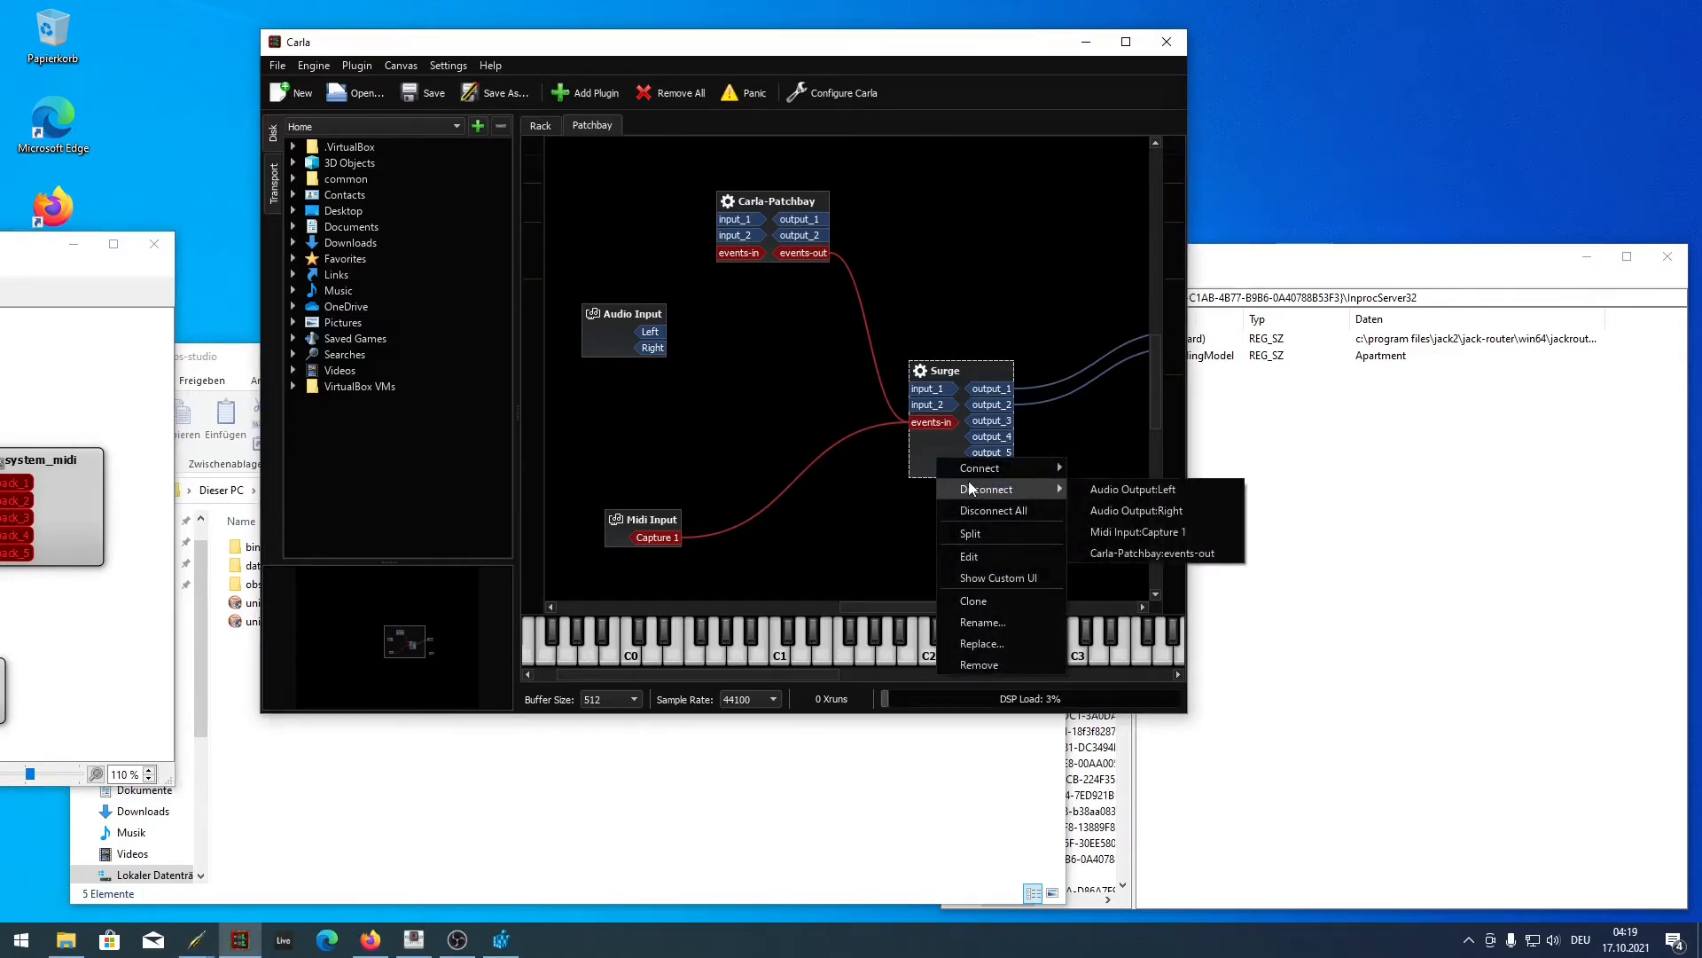
click(991, 578)
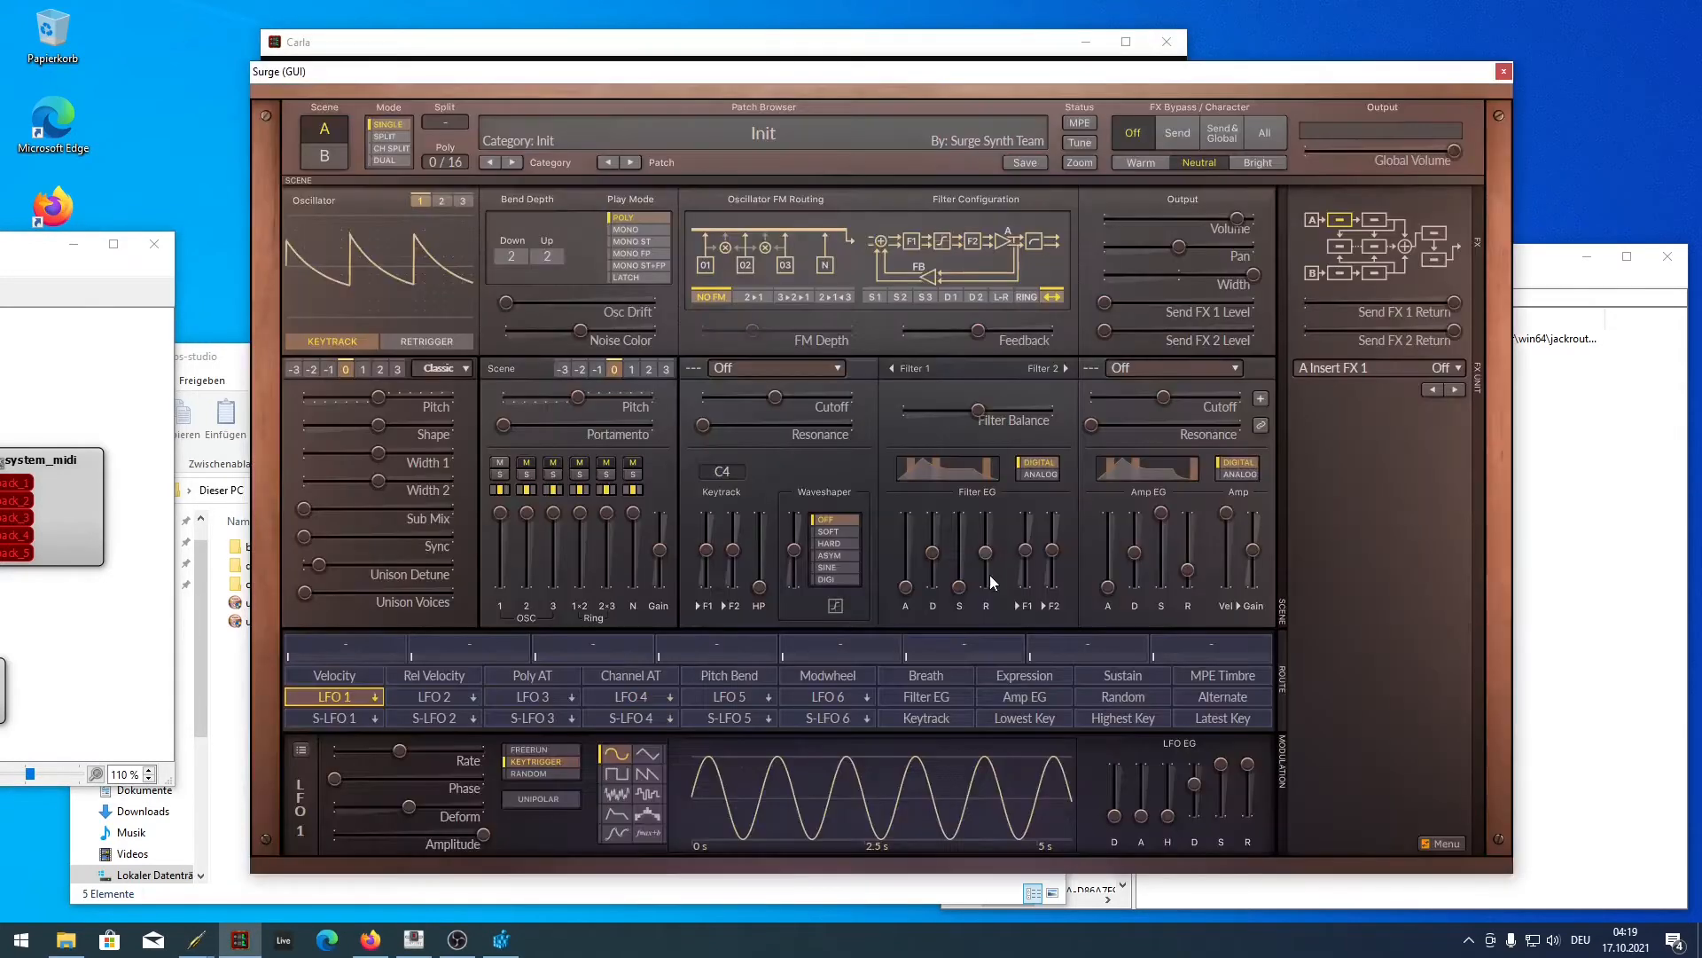
click(605, 135)
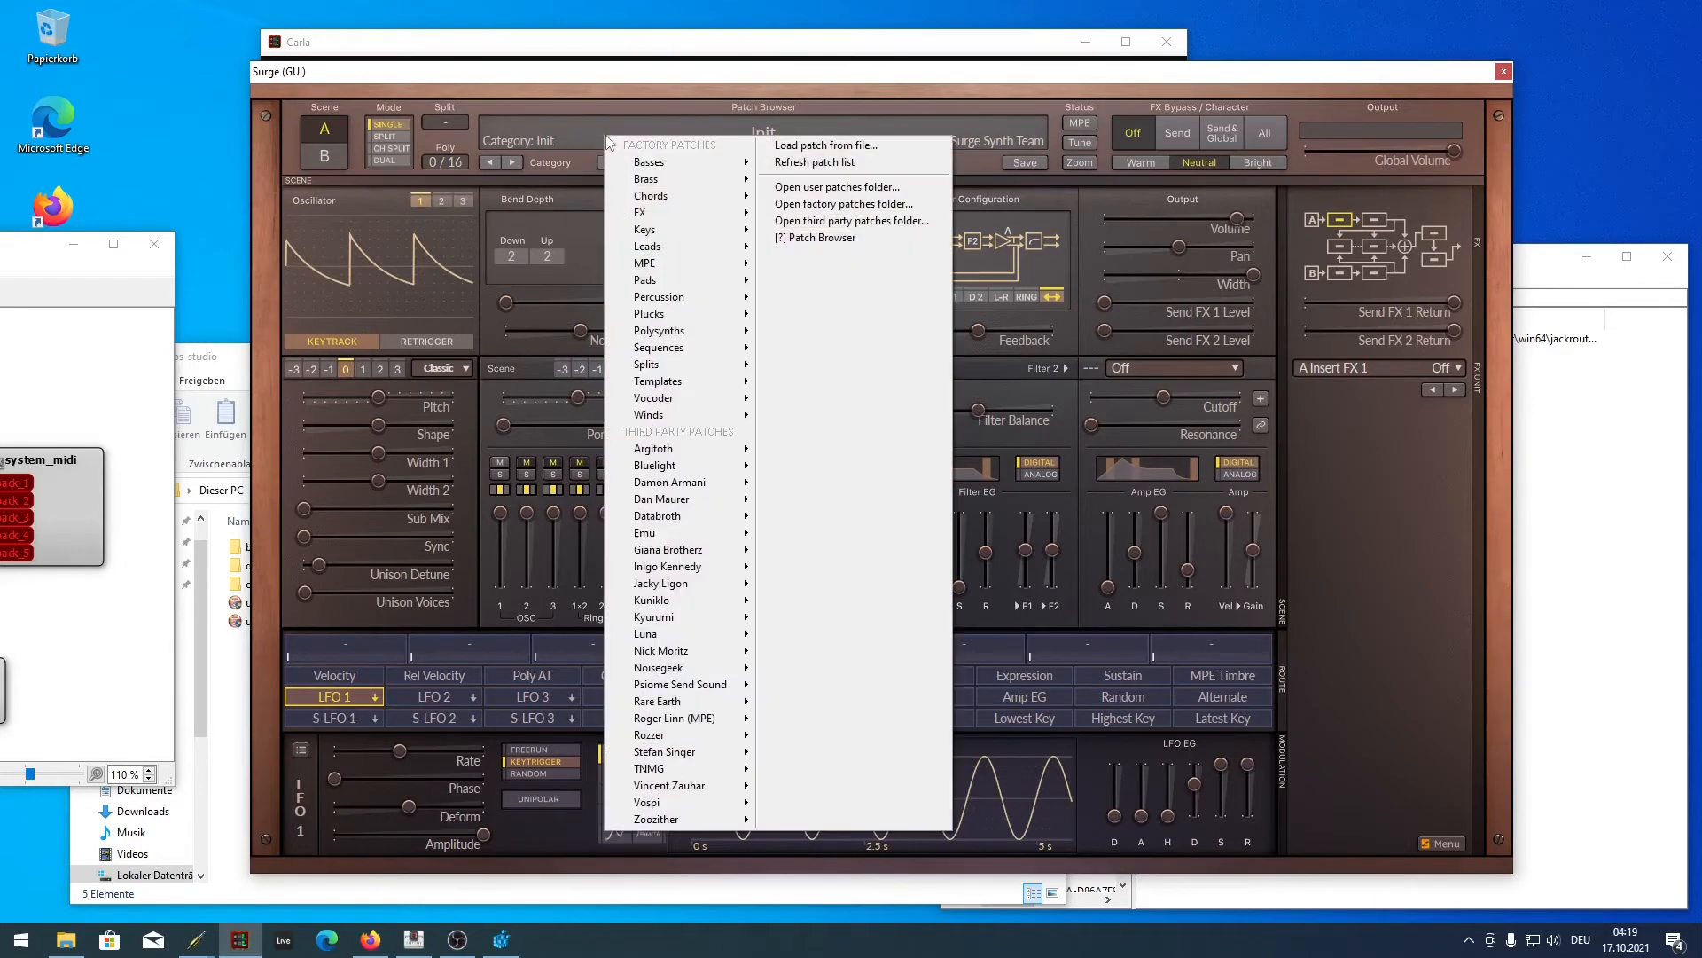
mouse_move(686, 238)
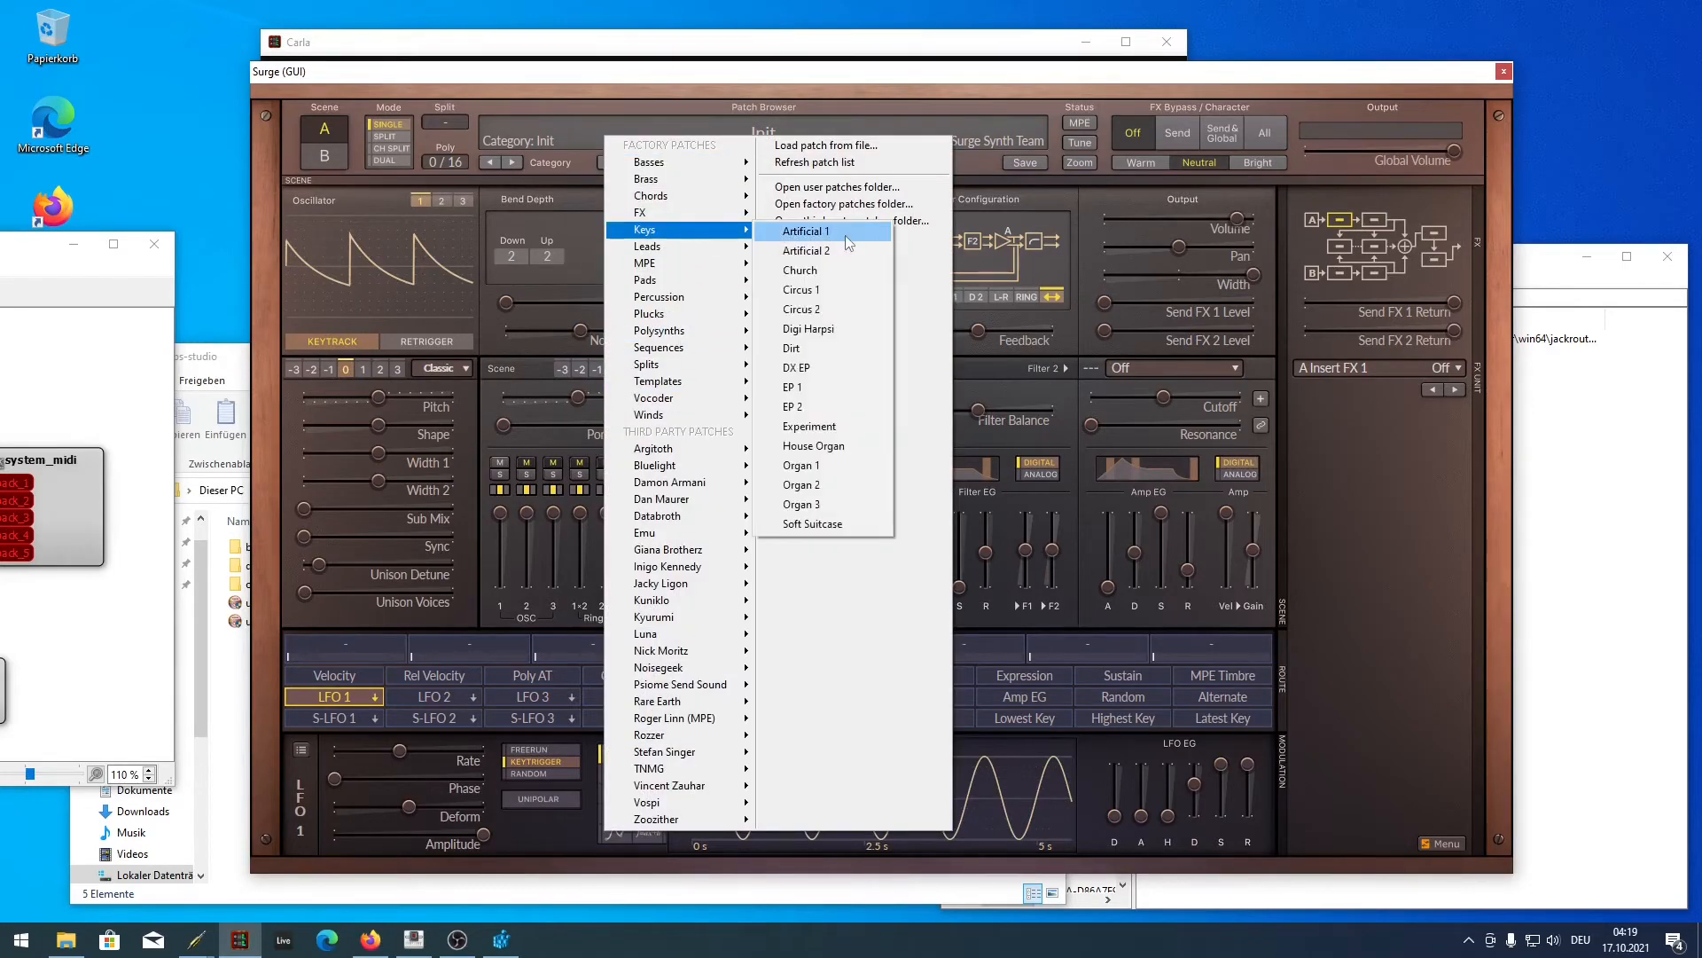
click(828, 309)
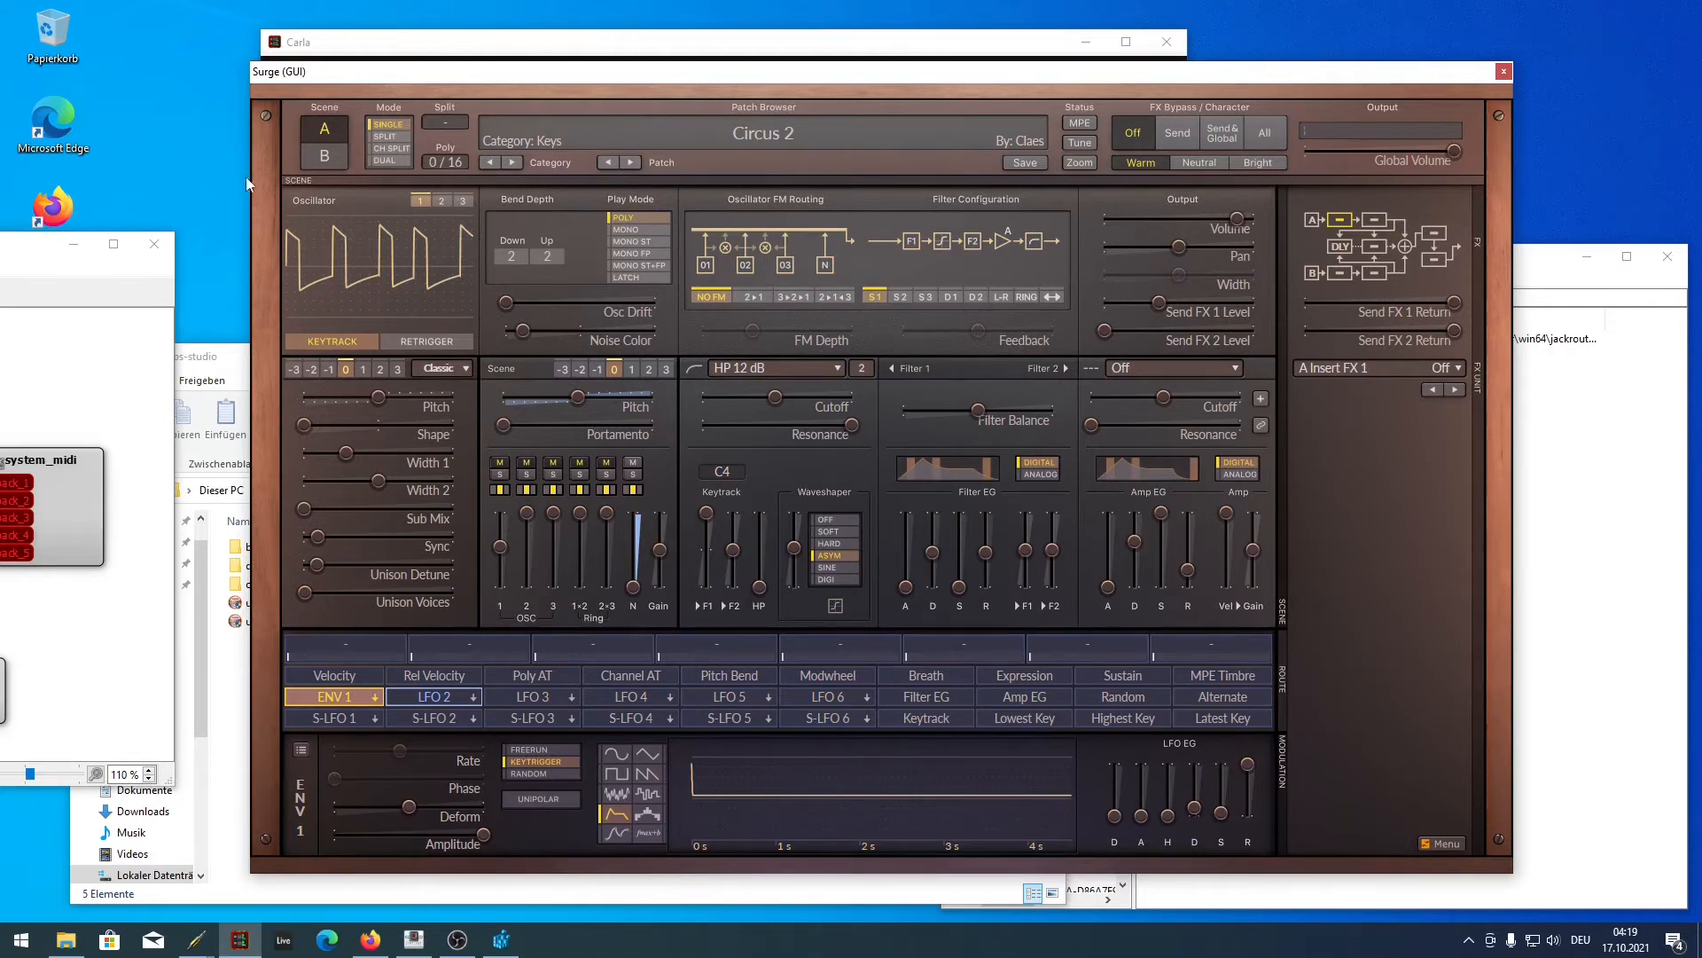
- Switch to OBS to check the audio mixer levels and return to Carla
click(490, 49)
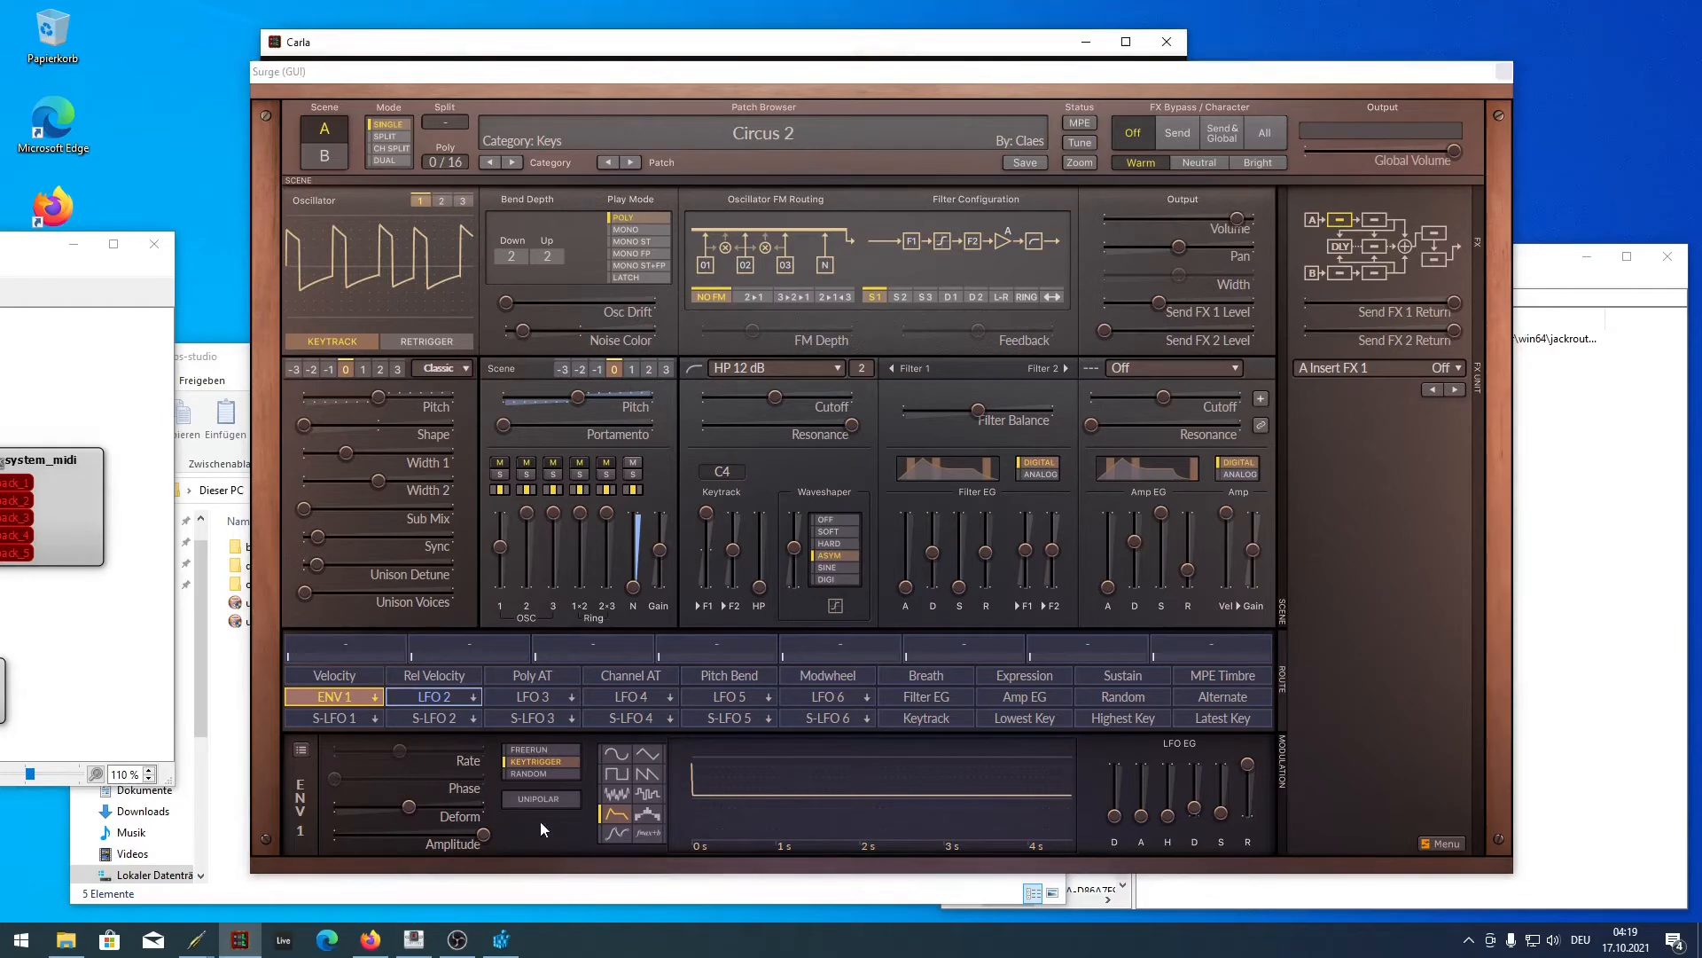
click(457, 939)
mouse_move(491, 943)
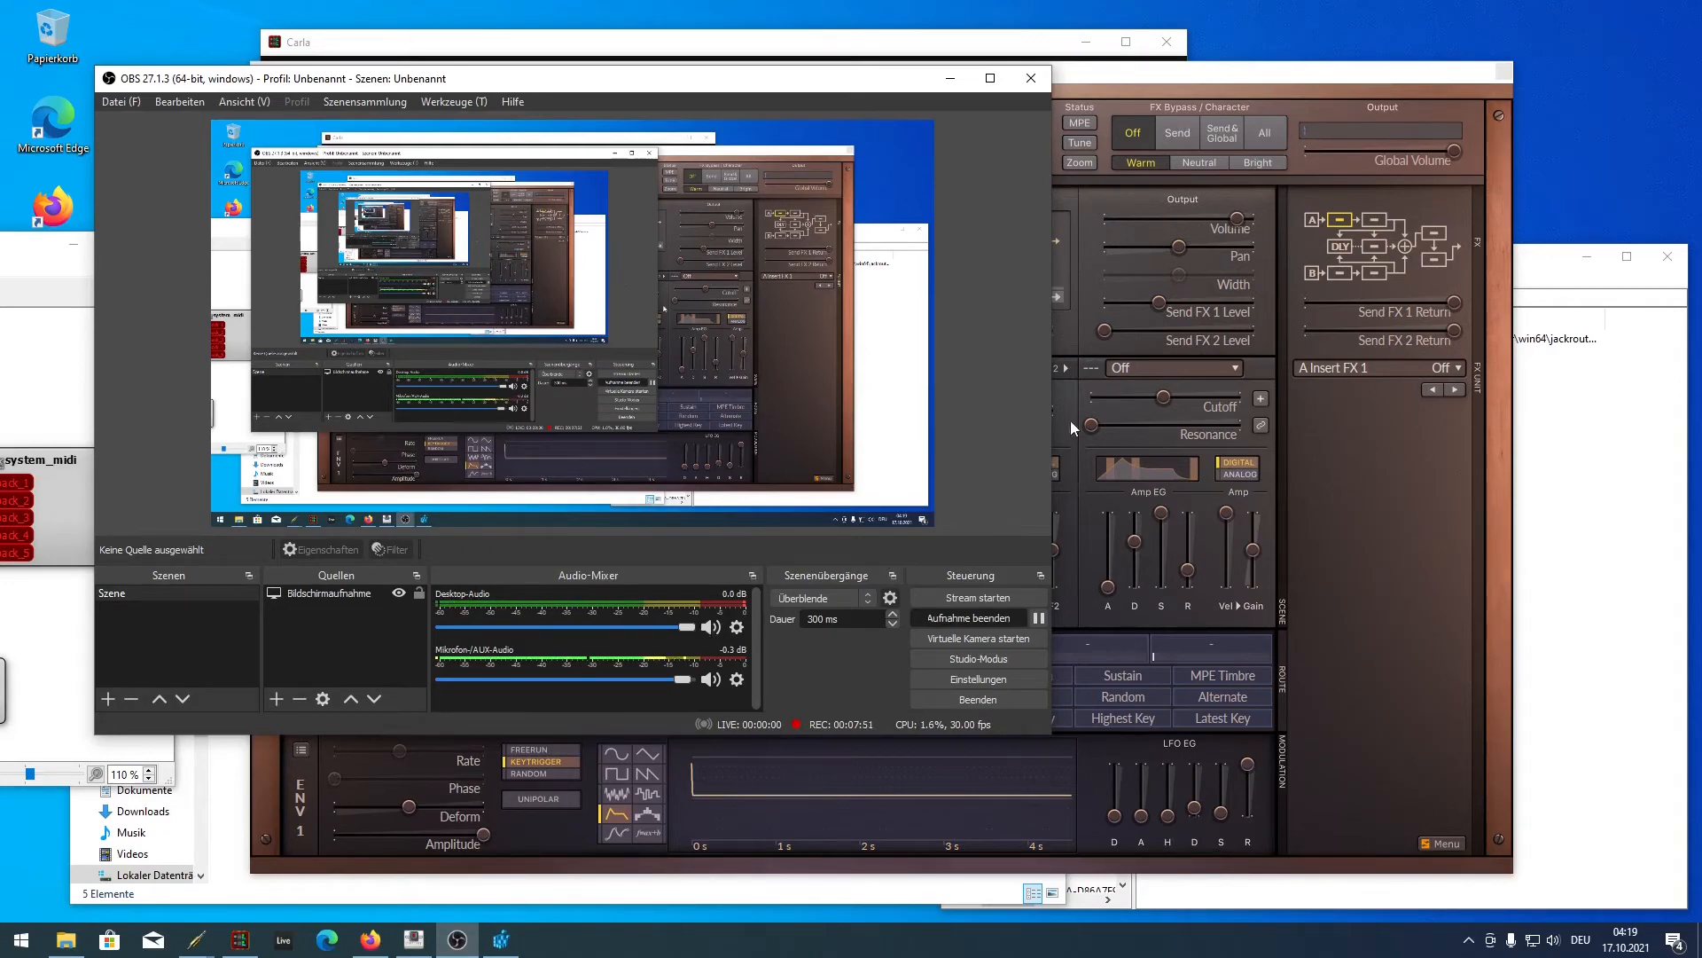
click(723, 51)
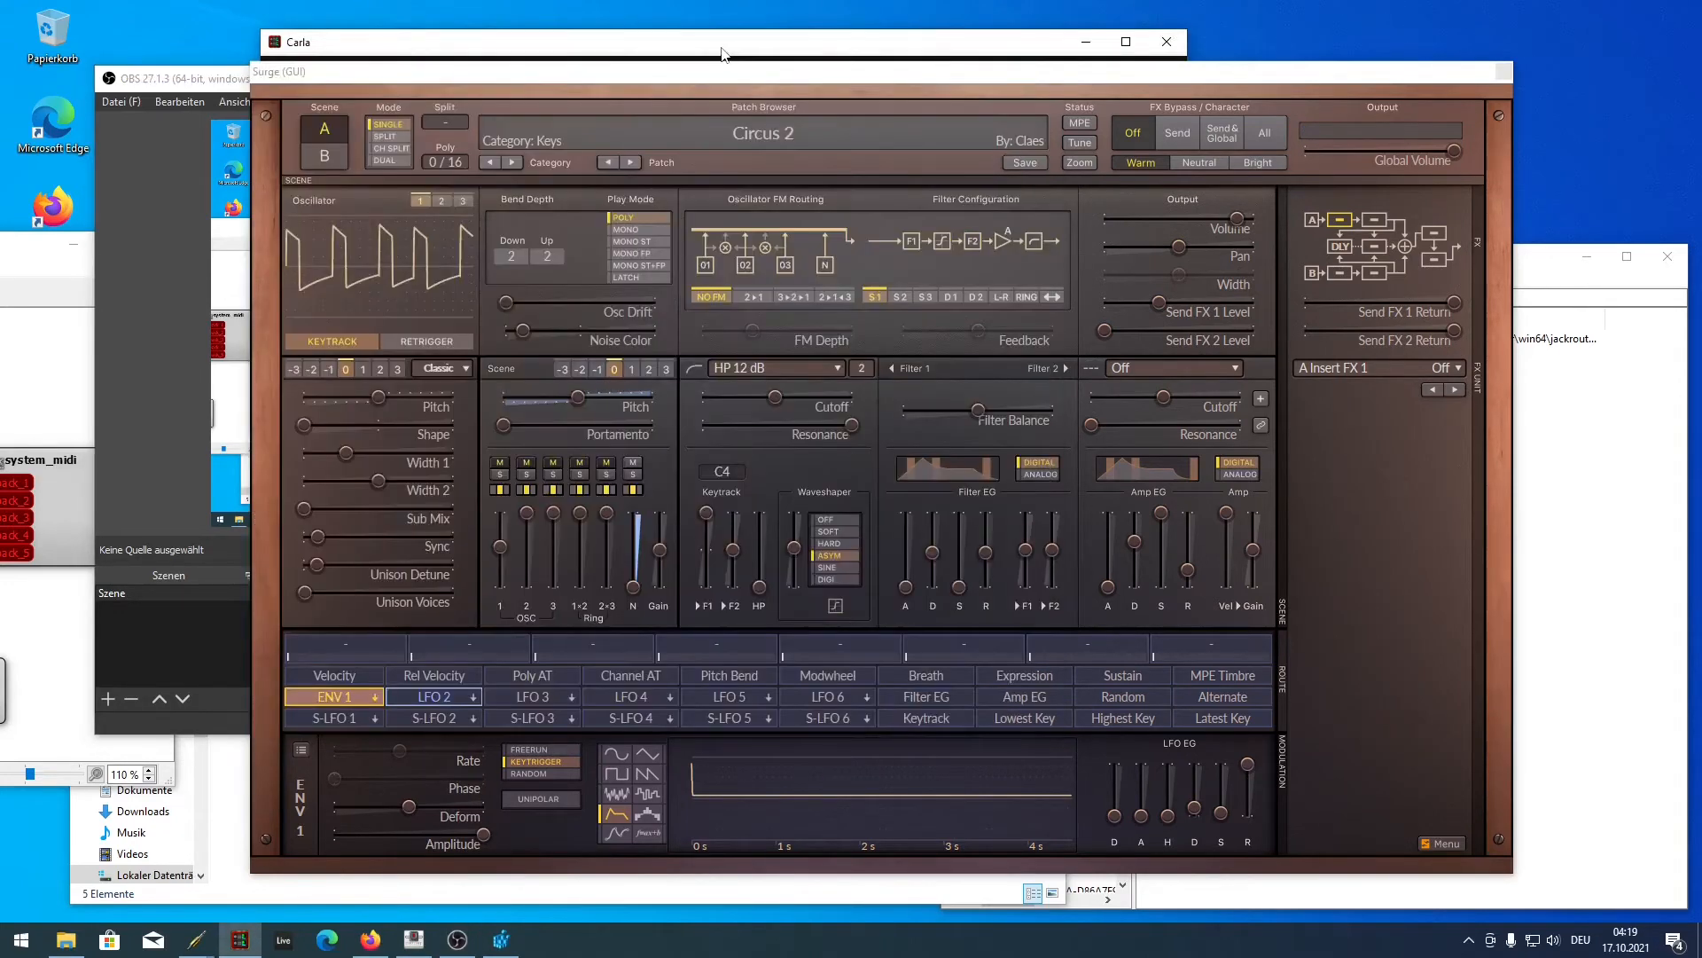
click(1599, 572)
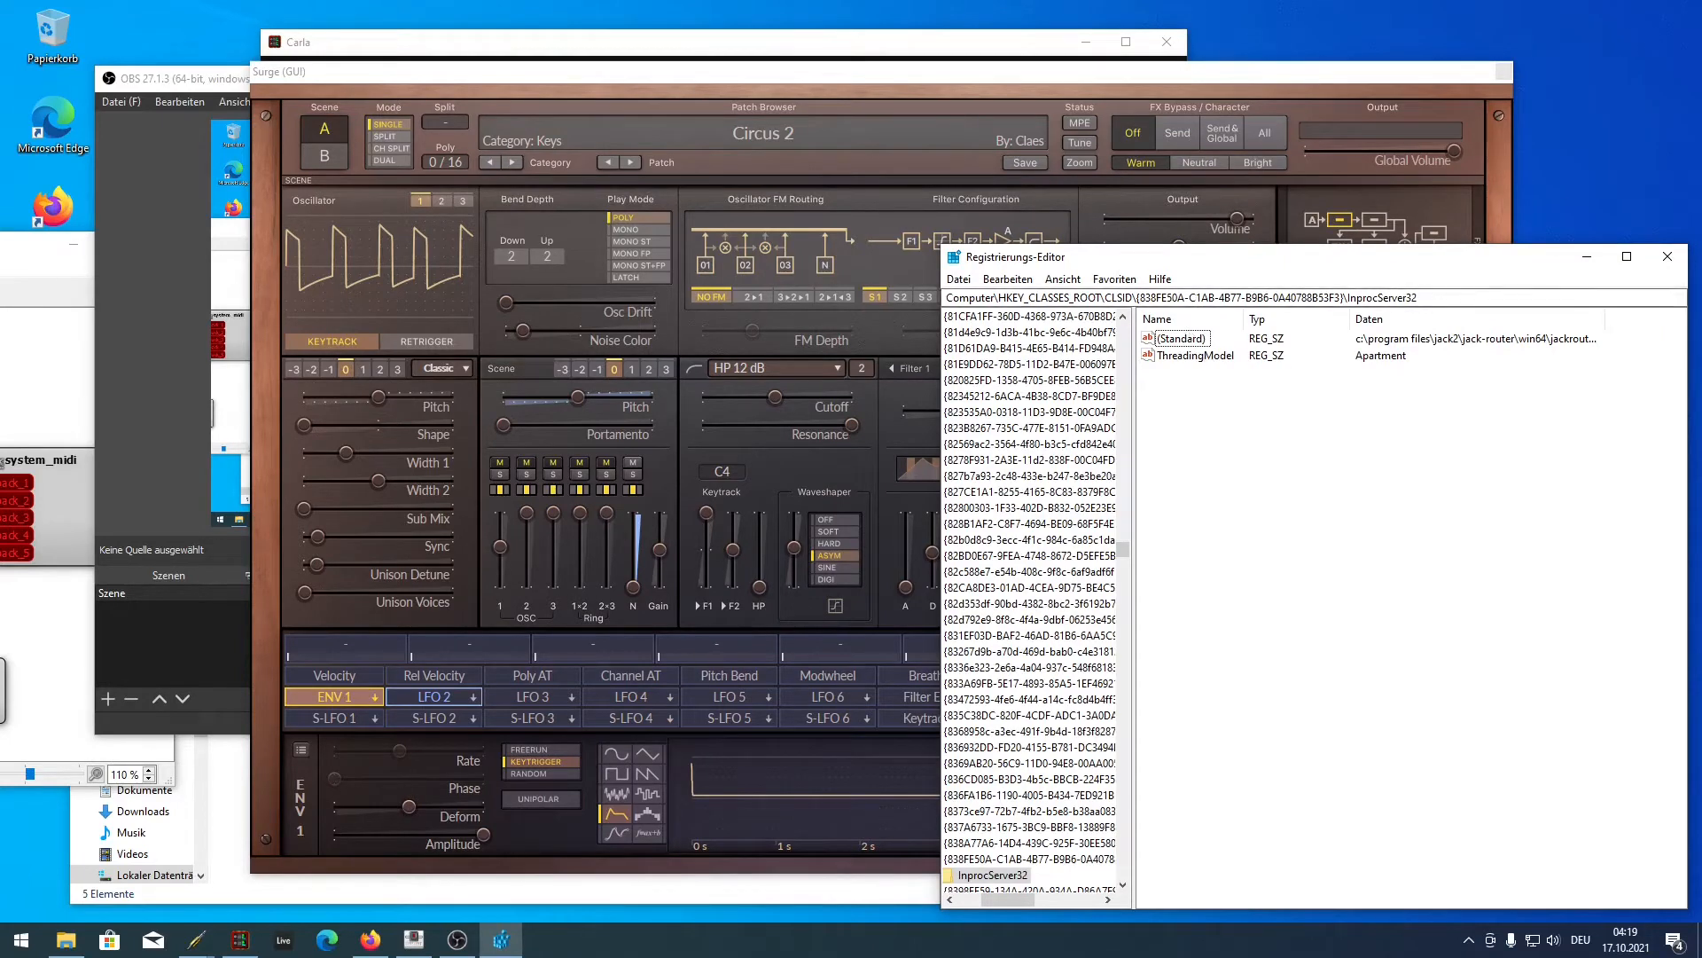
drag(1701, 337, 799, 0)
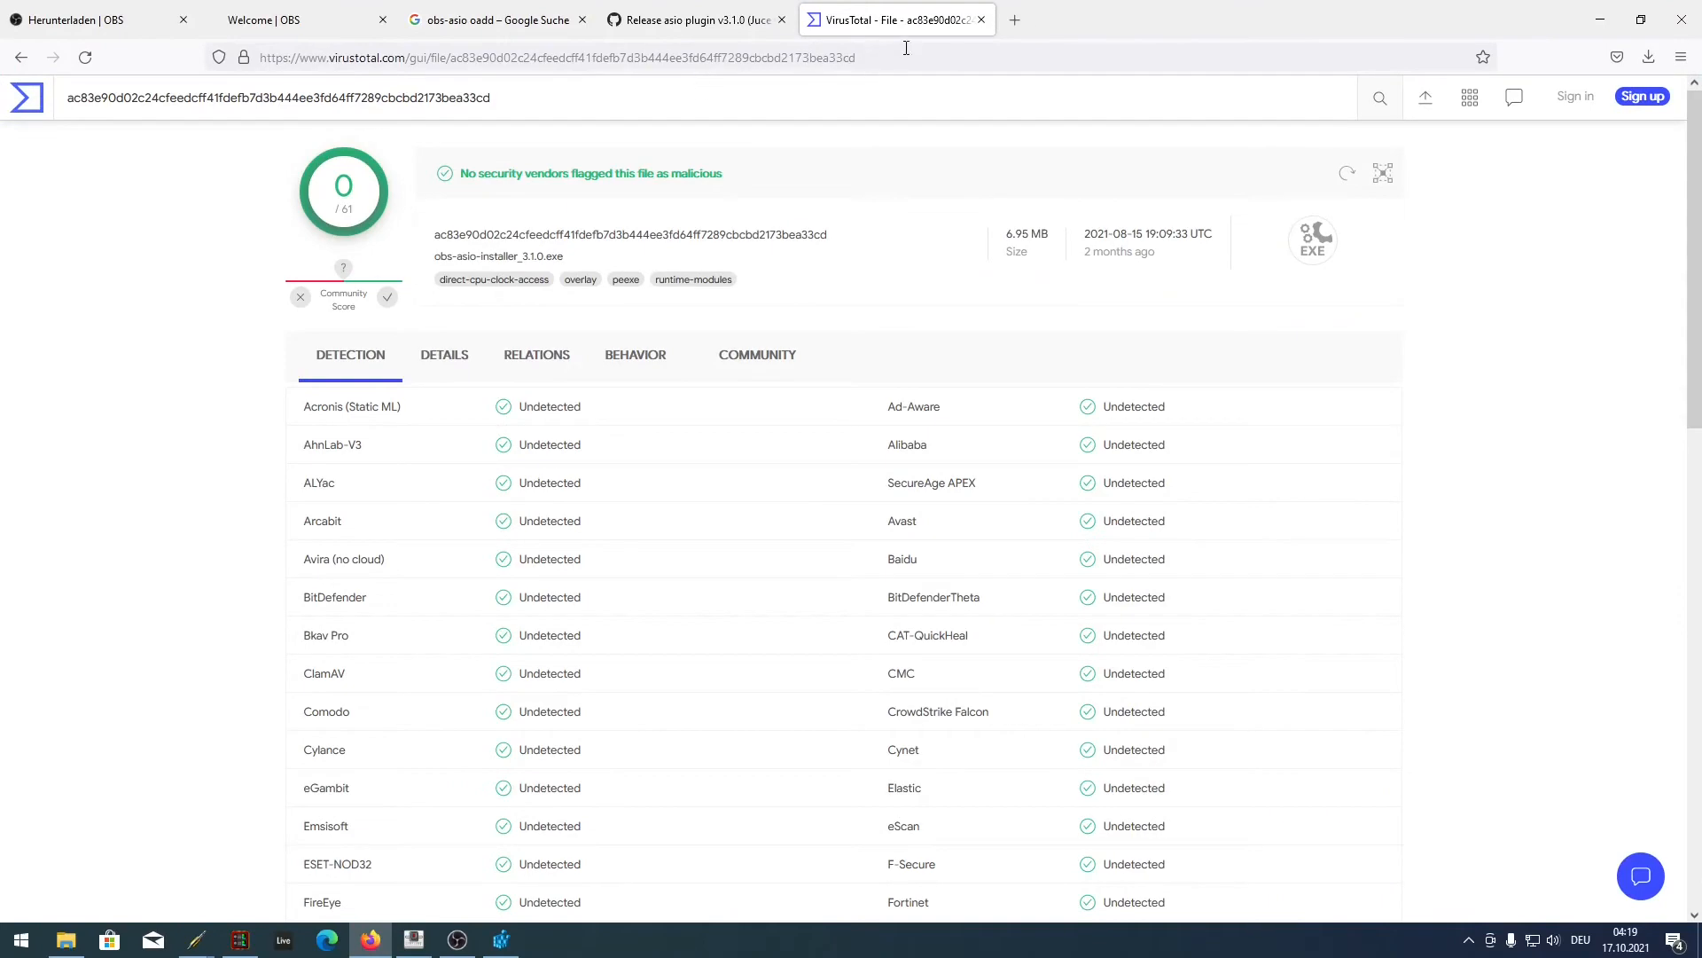
click(1009, 26)
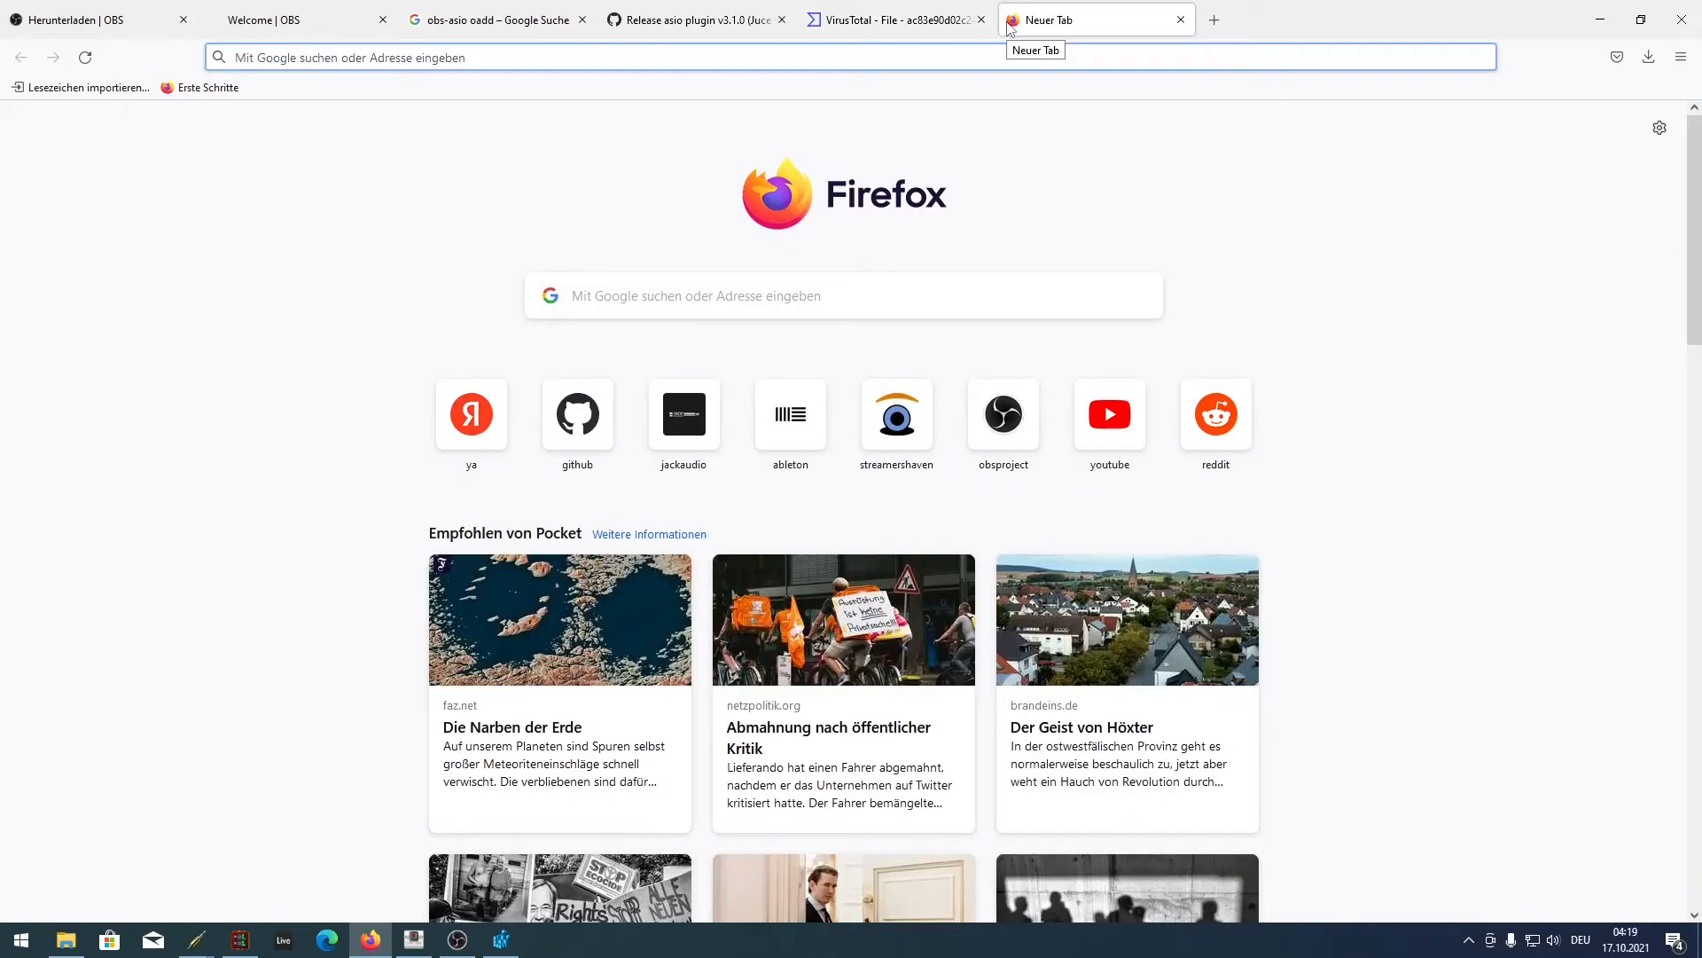
drag(1290, 5, 1701, 4)
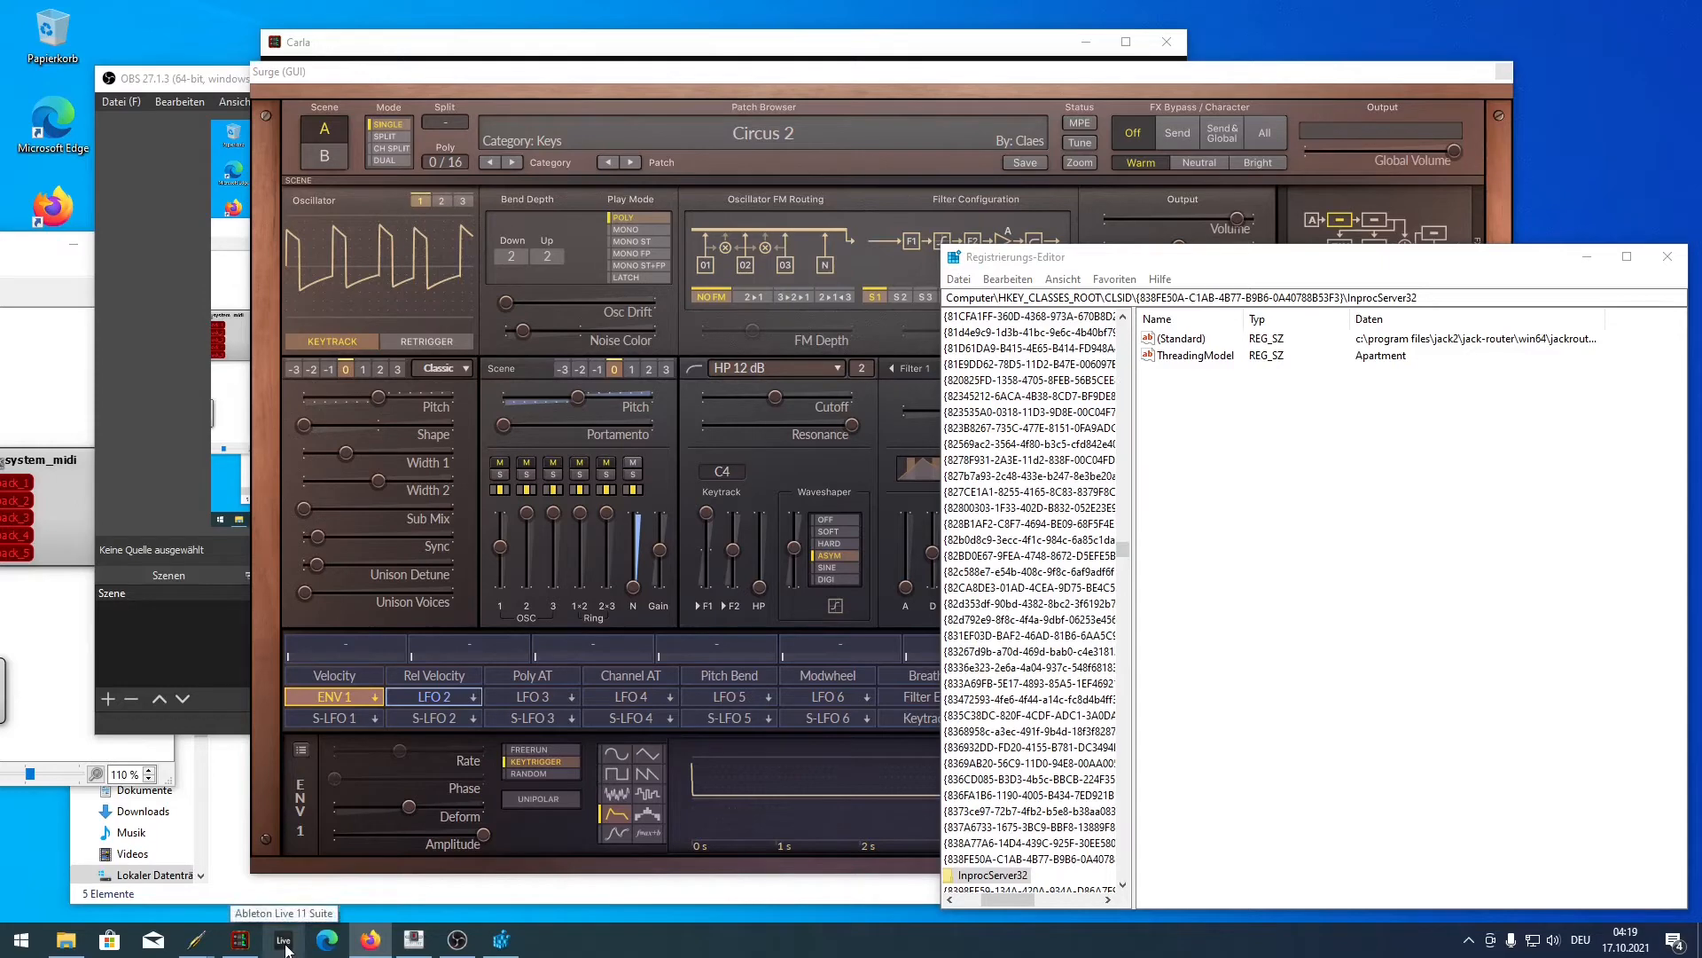
- Switch to the QjackCtl graph and move the Ableton Live 11 Suite node farther from the system capture node
click(195, 940)
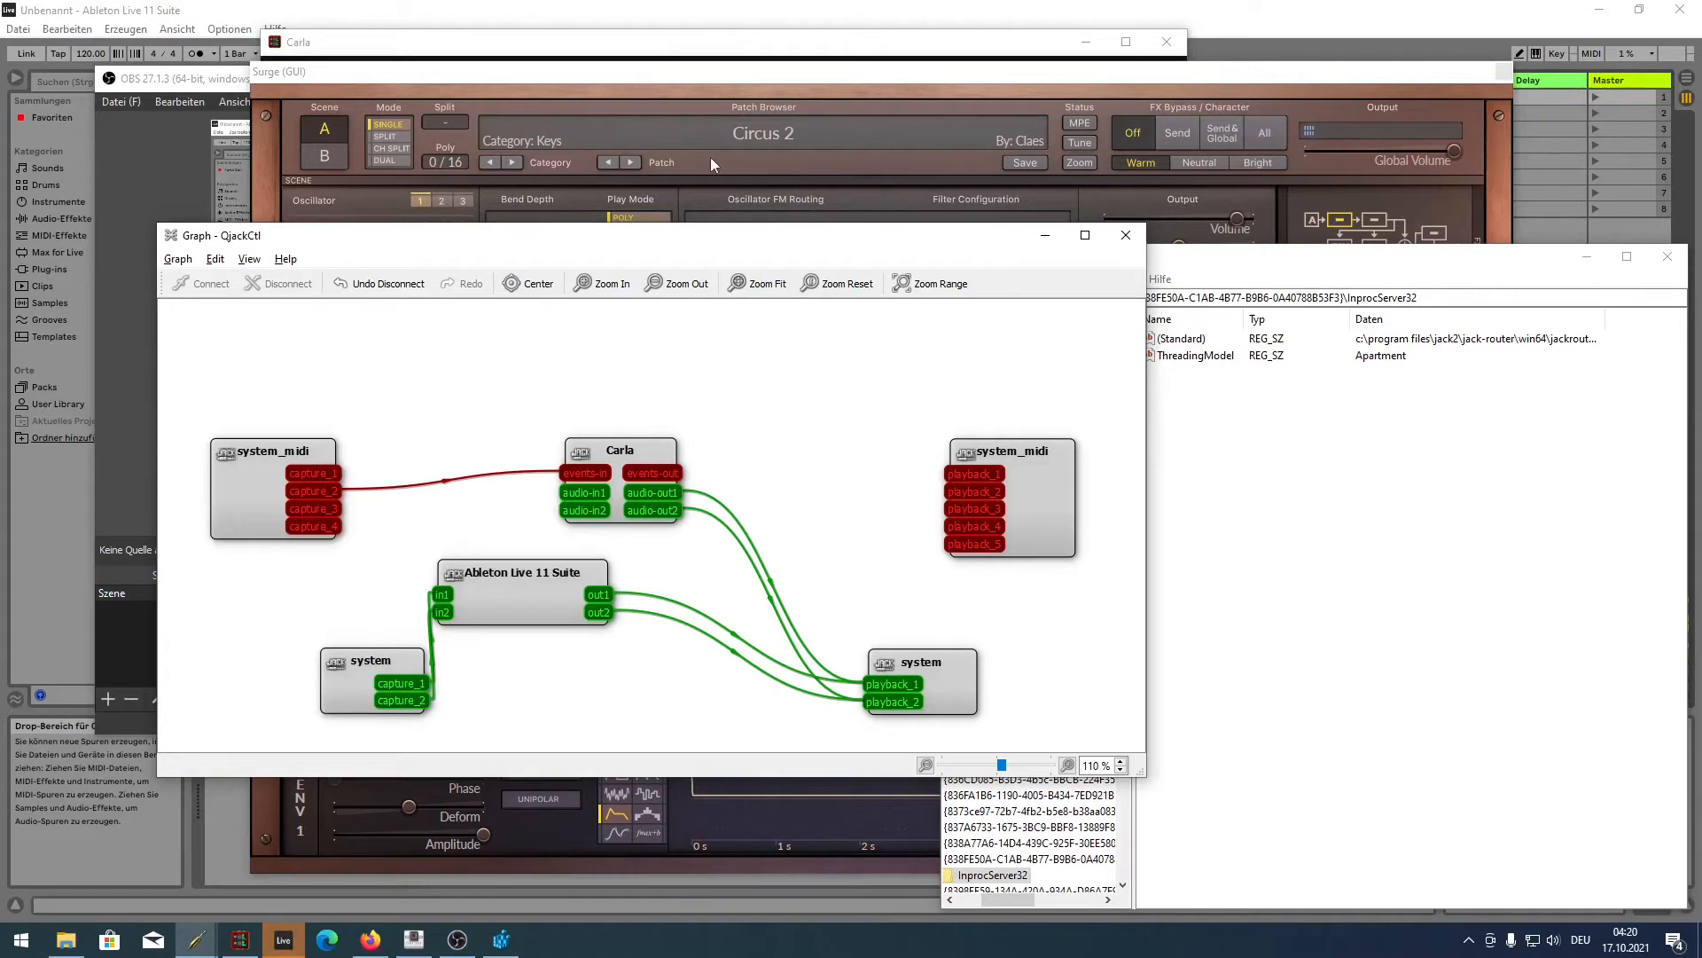
drag(539, 592, 615, 588)
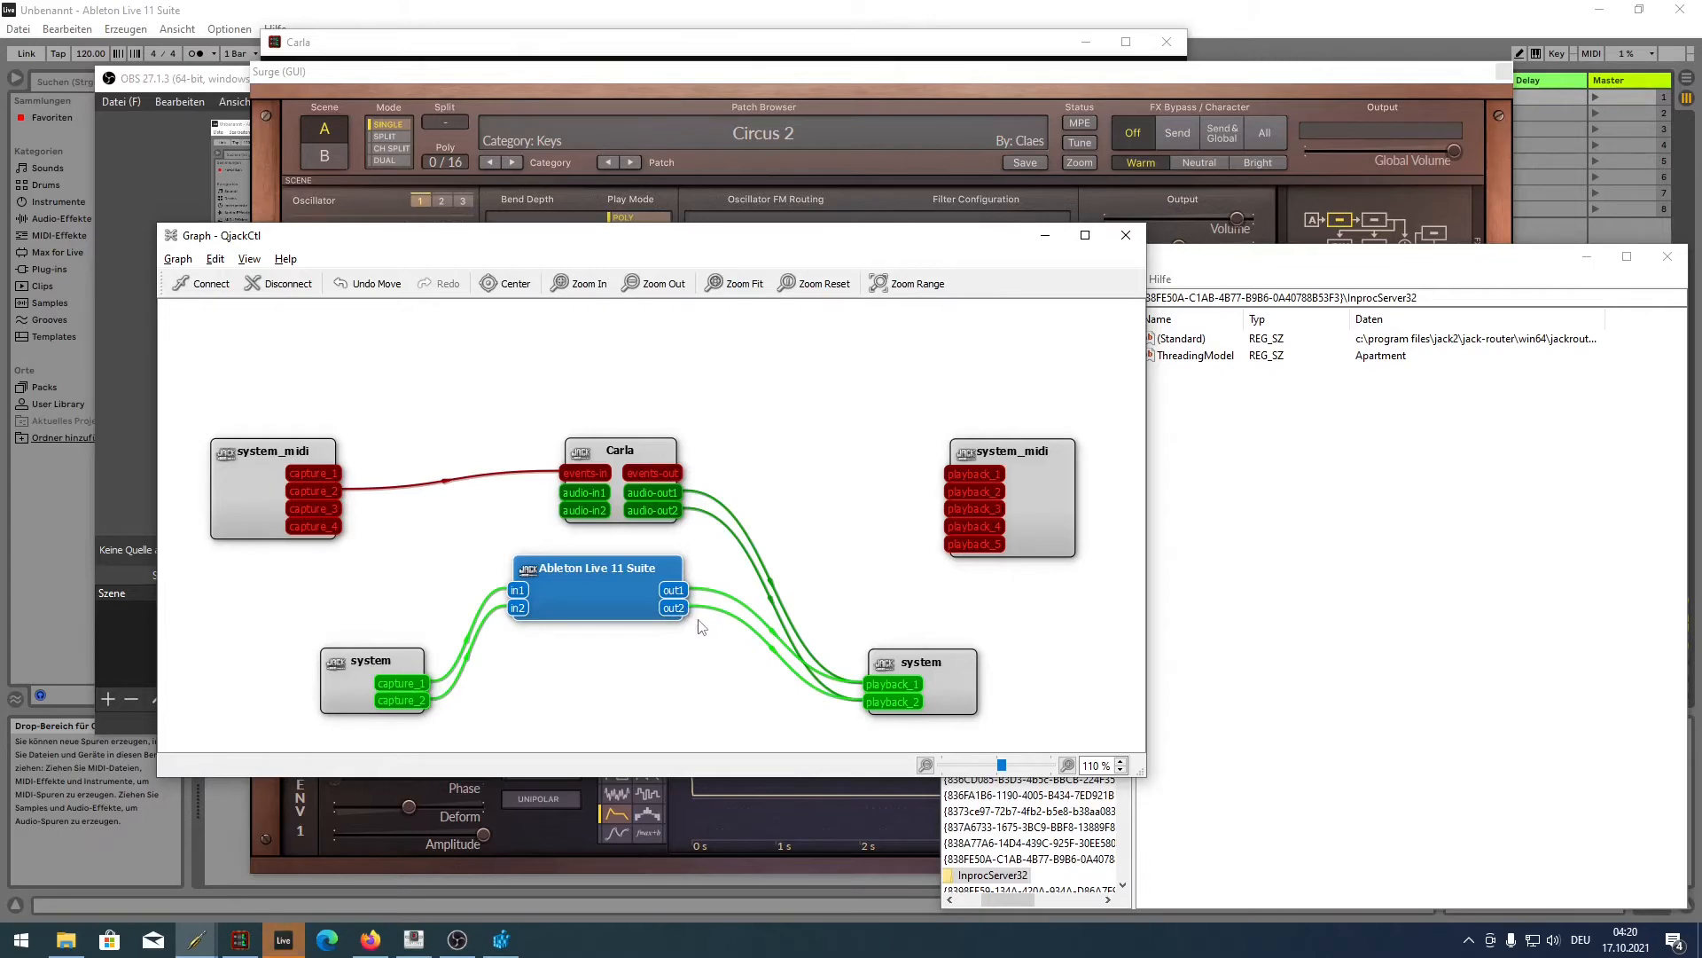
- Switch to Ableton Live, postpone its authorization and turn on the metronome
click(193, 51)
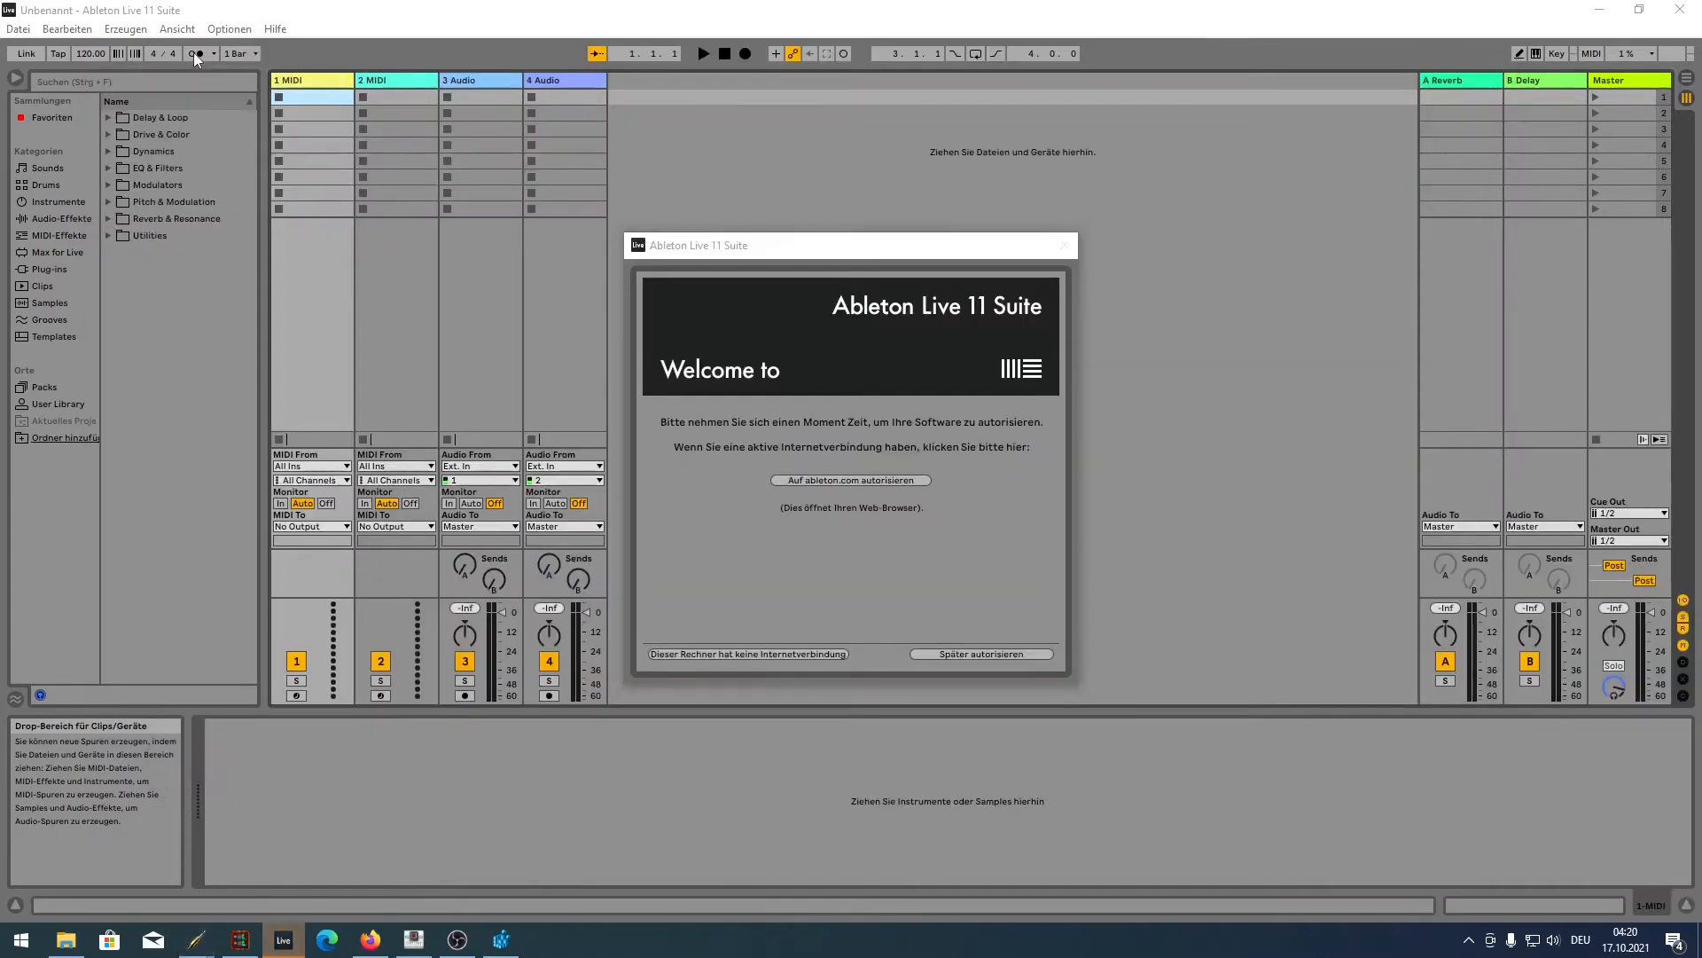
click(976, 653)
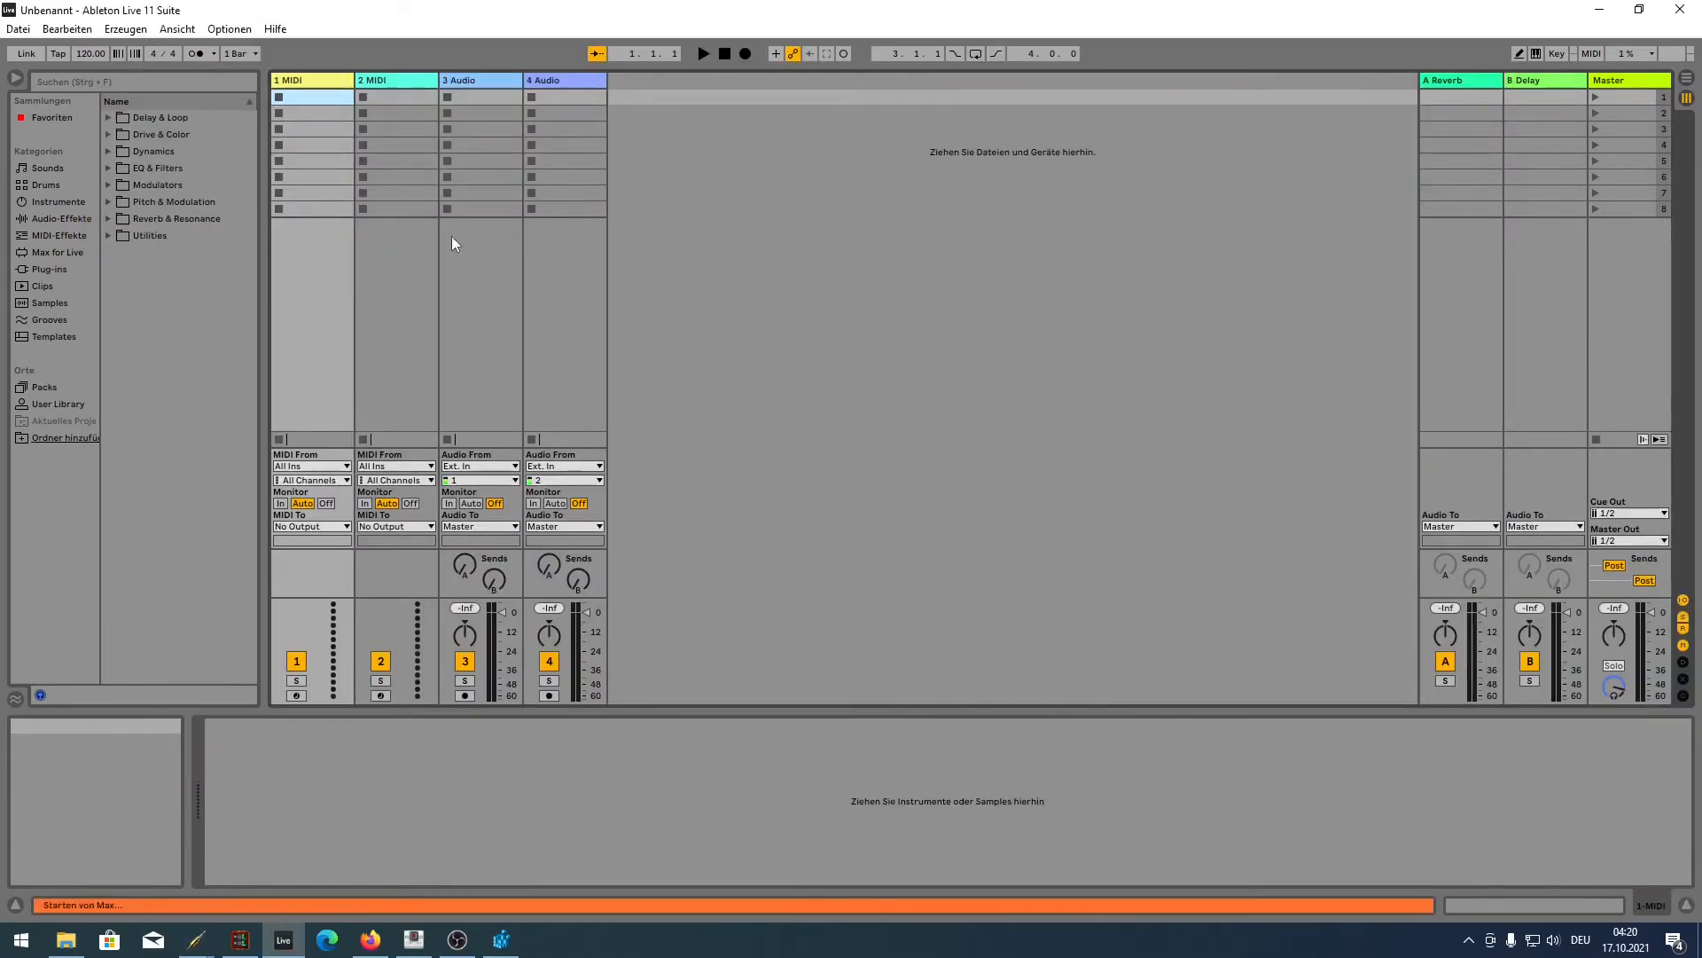
click(194, 53)
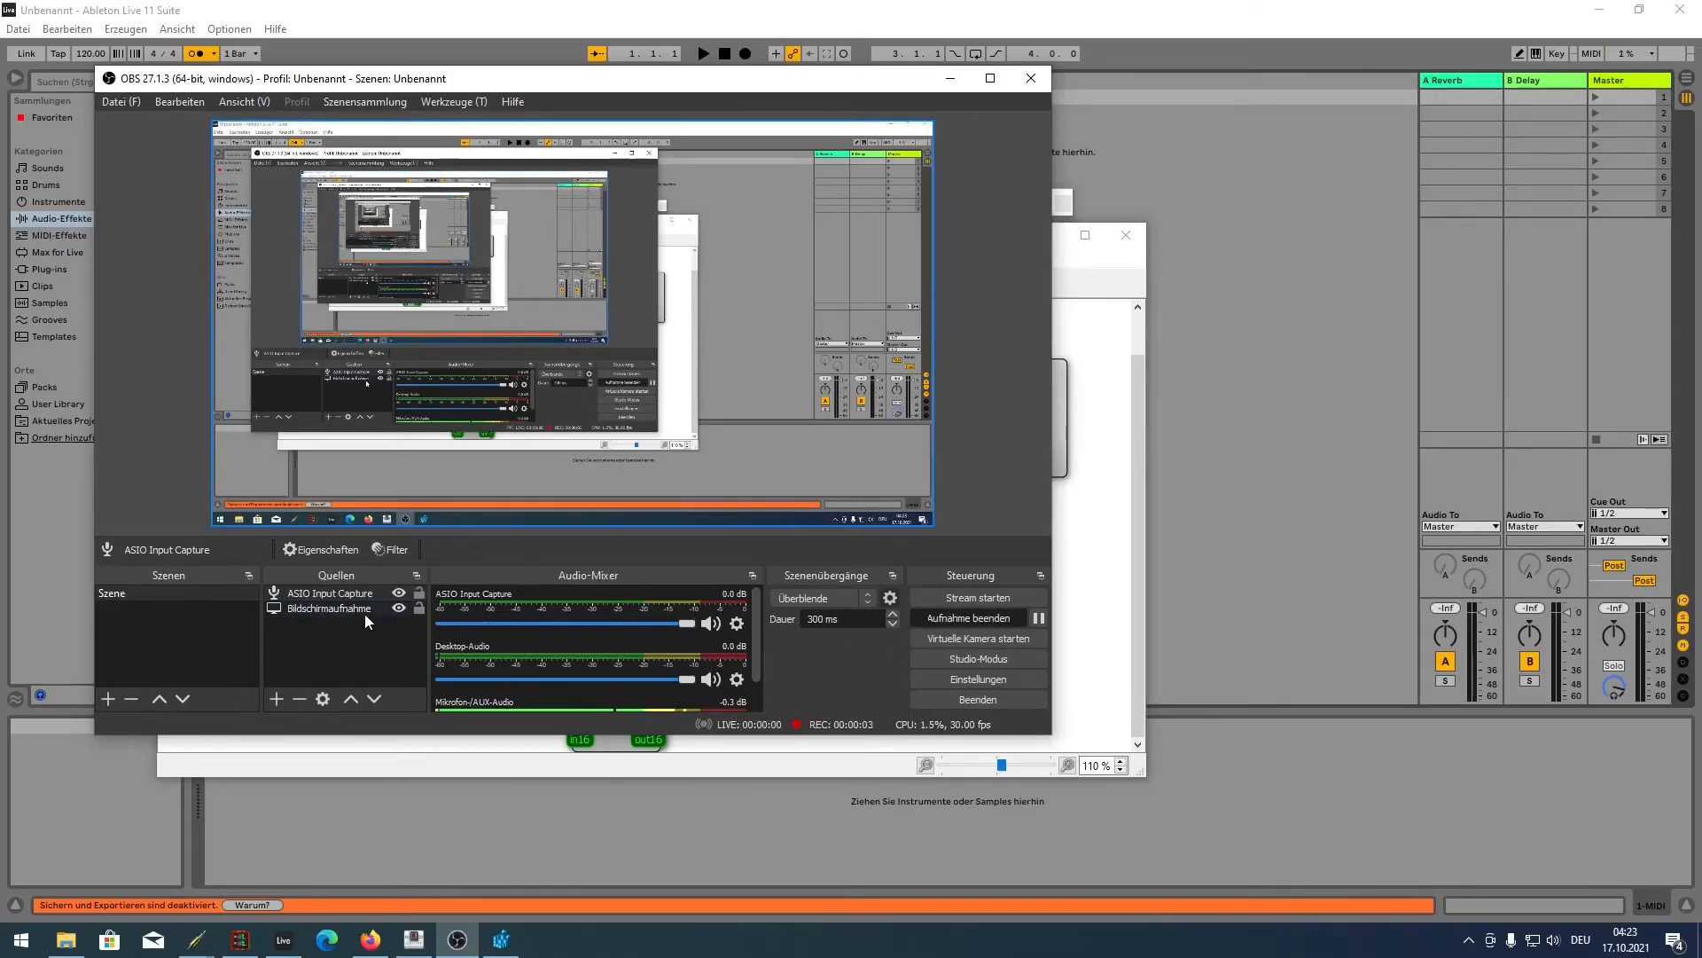
- Remove the existing ASIO Input Capture source from the OBS scene
click(328, 593)
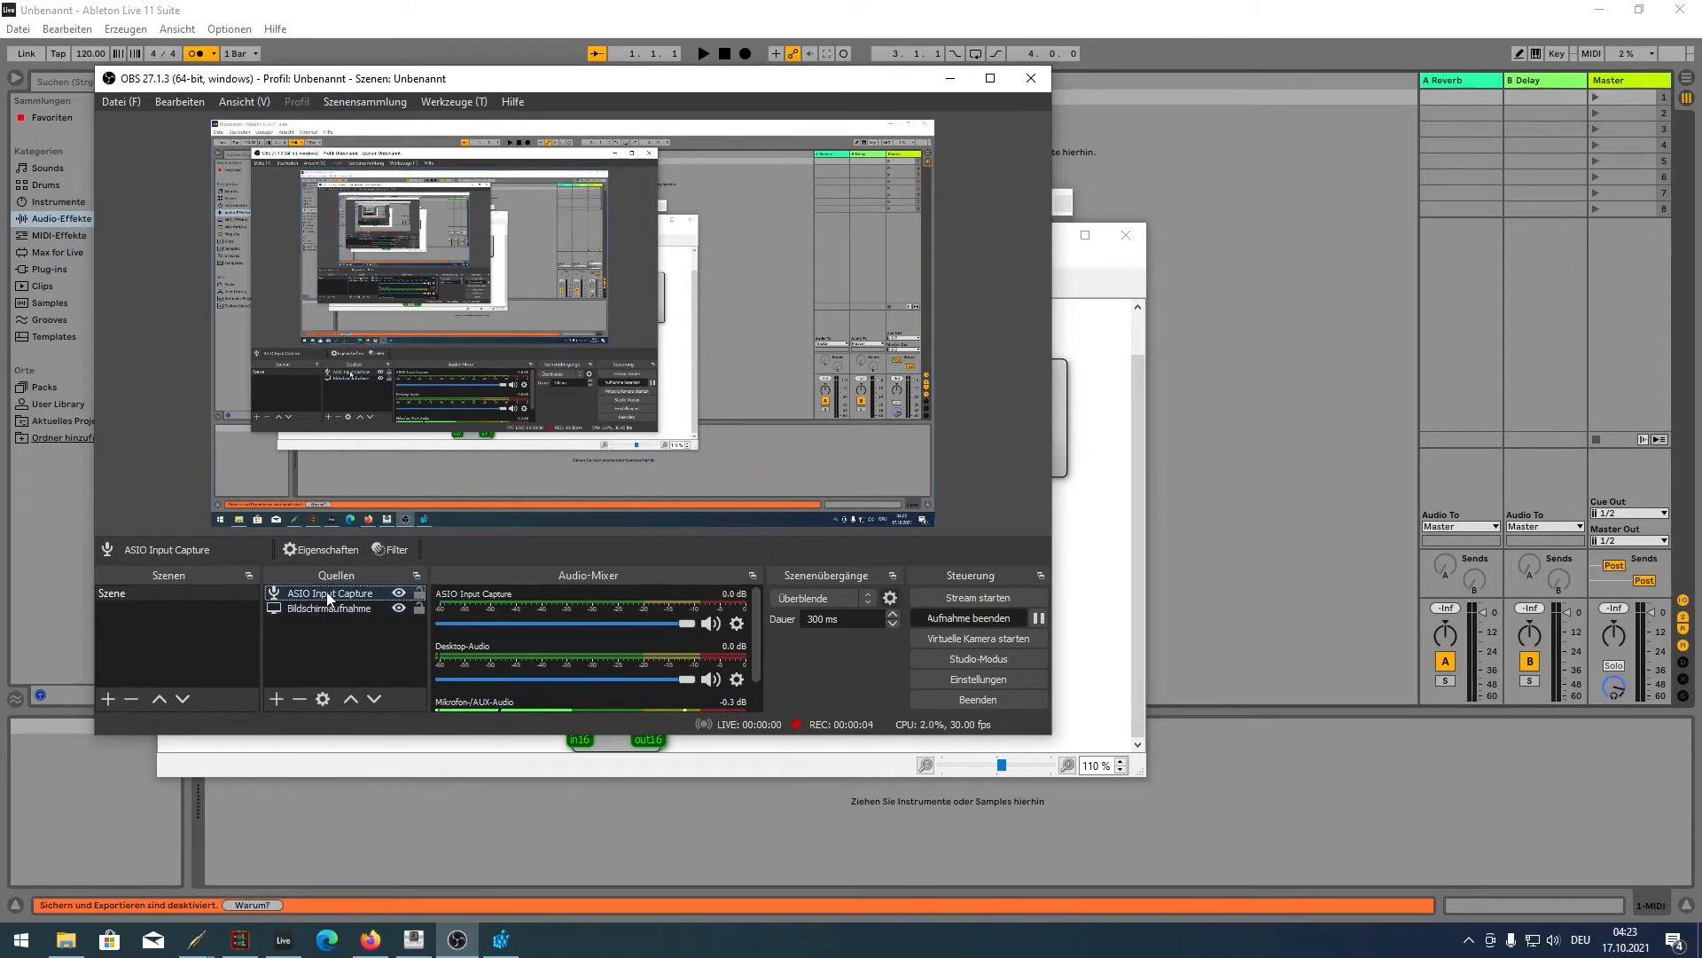
click(301, 699)
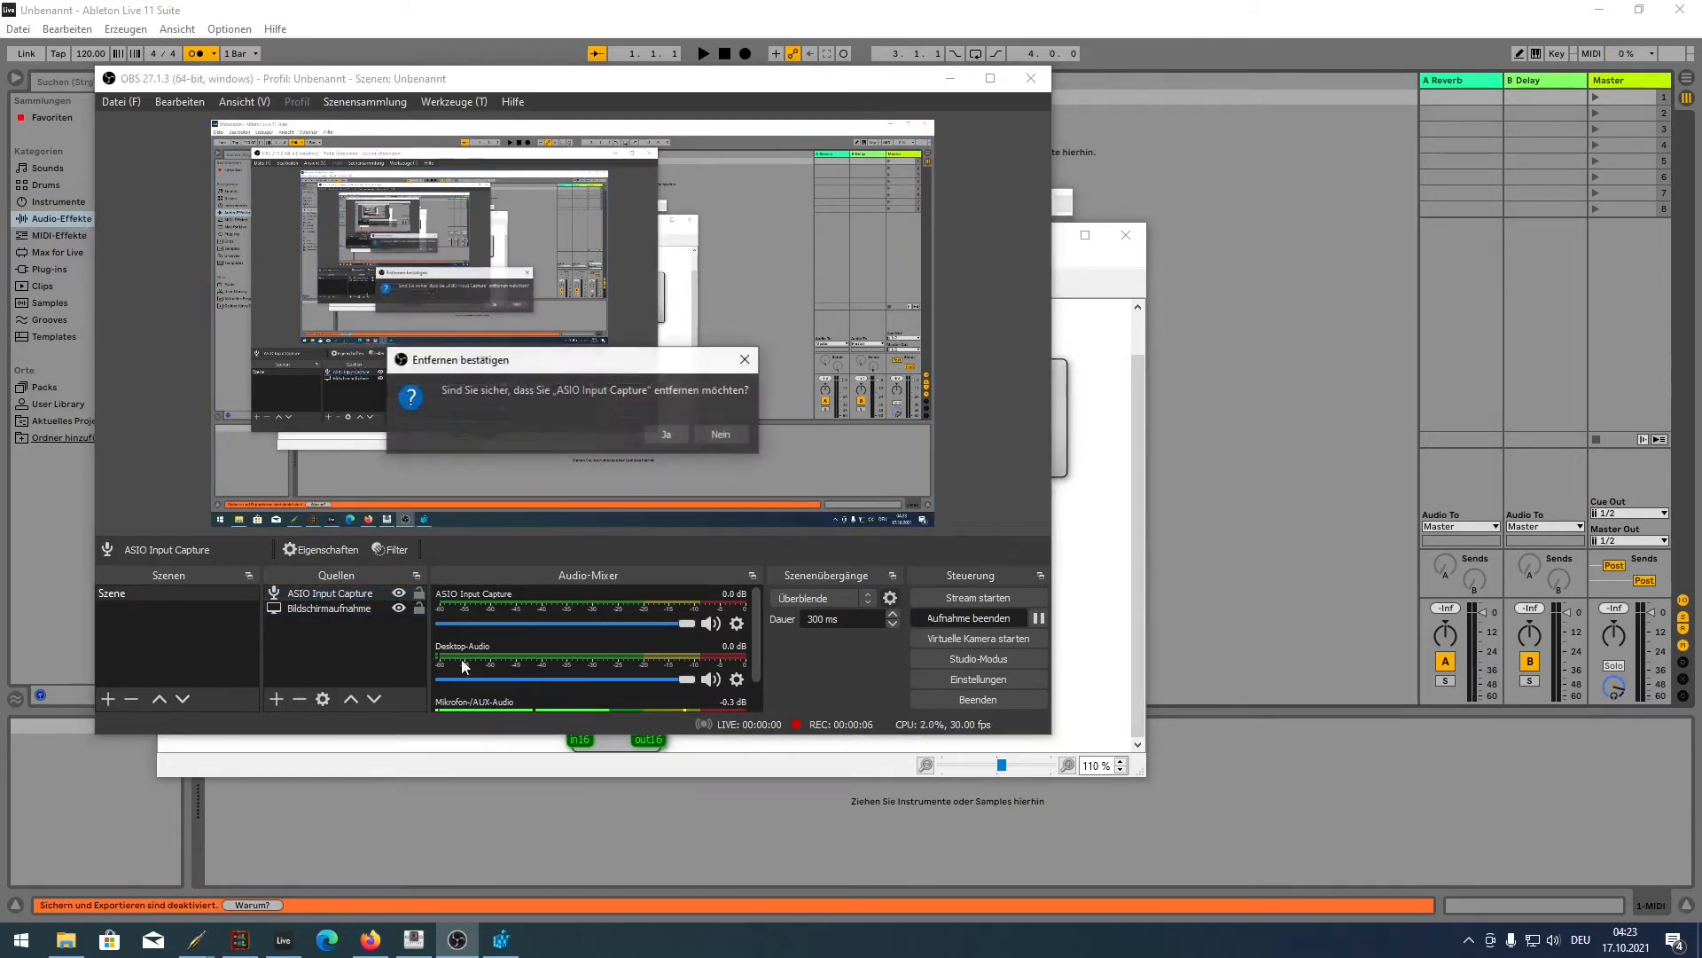
click(667, 435)
- Add a new ASIO Input Capture source to the OBS scene with JackRouter as its device
click(276, 699)
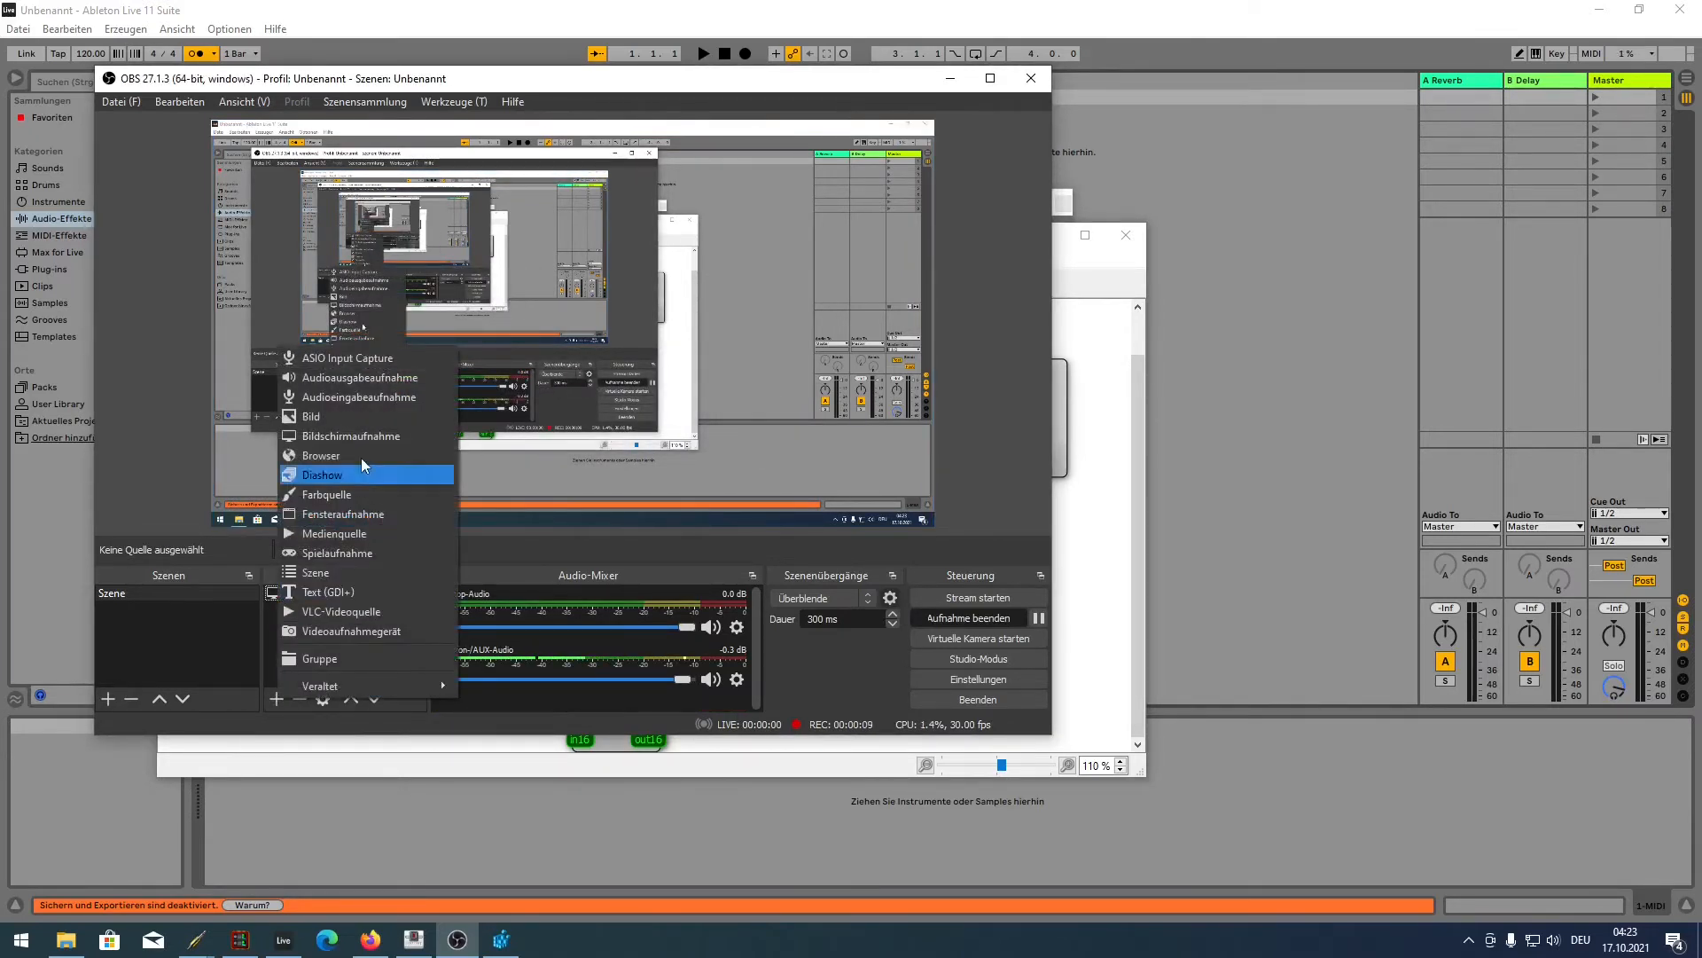
click(364, 359)
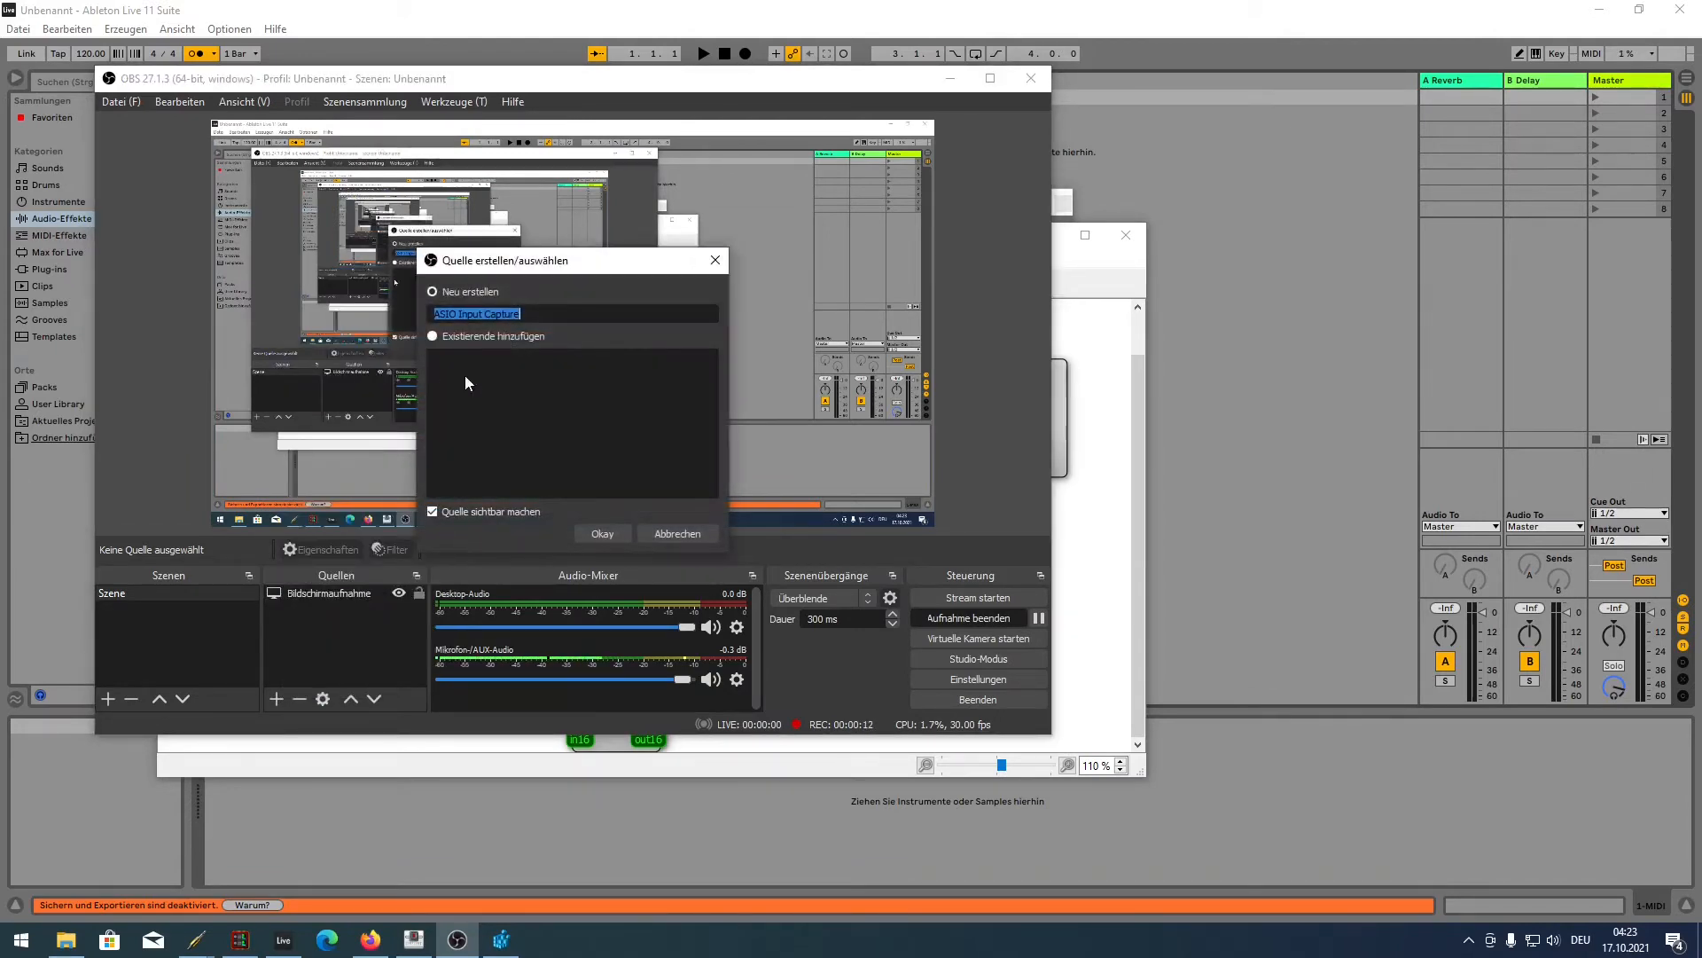
click(590, 532)
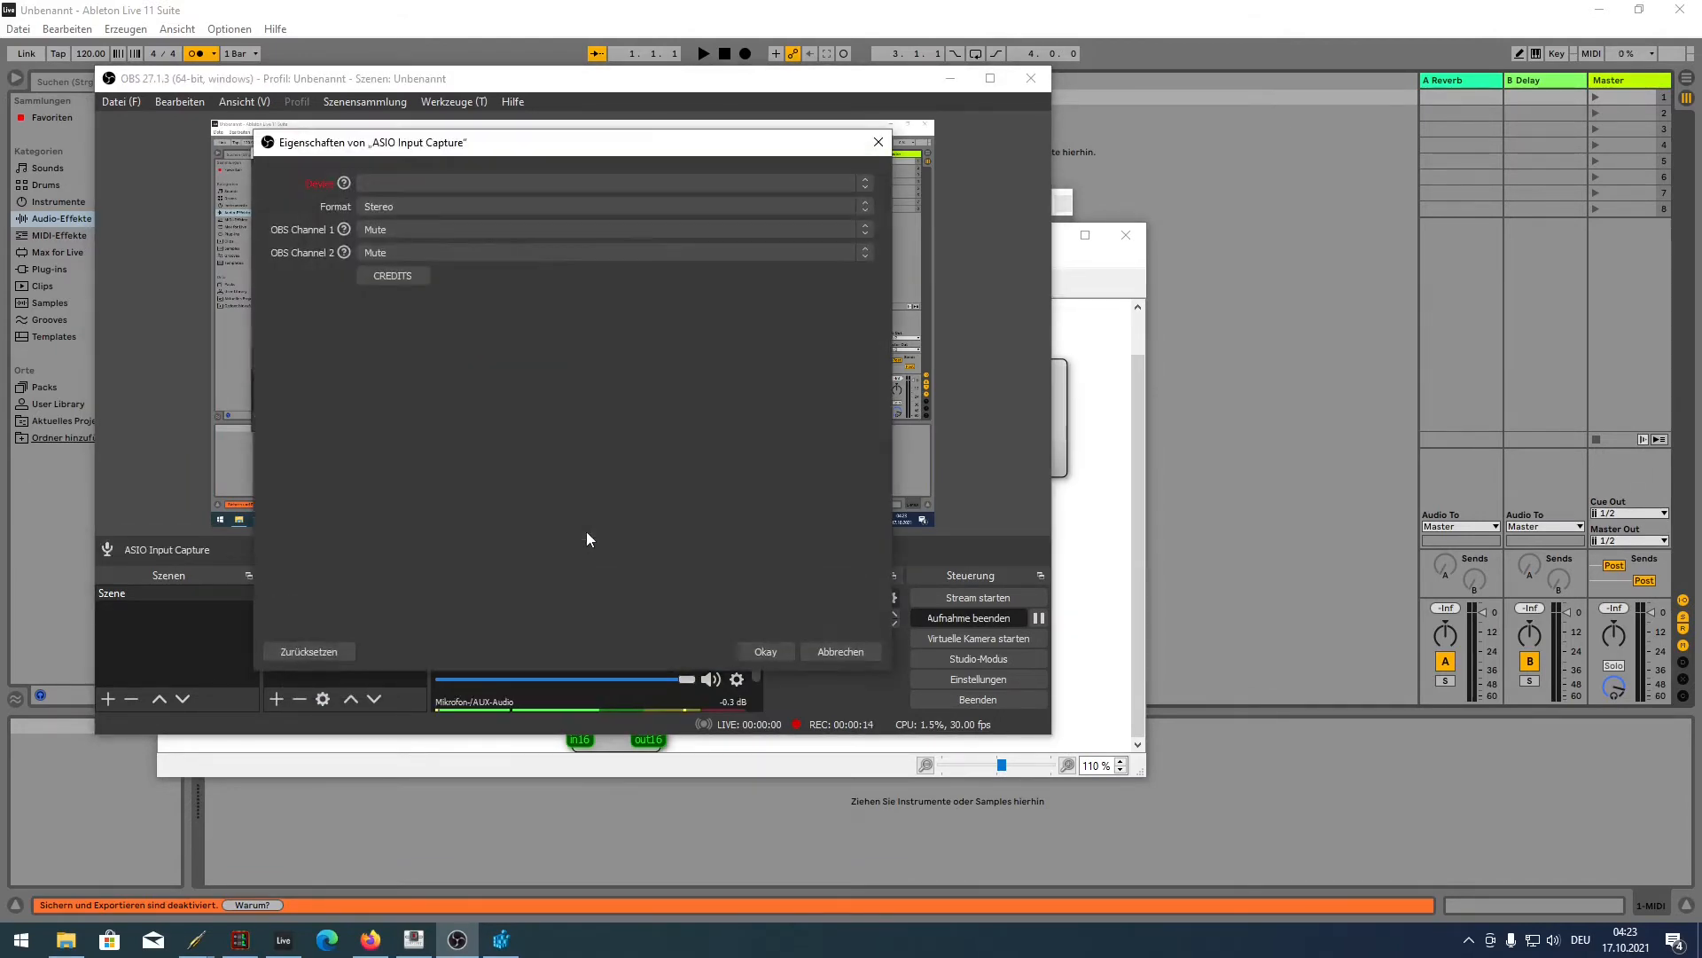
click(394, 186)
click(432, 210)
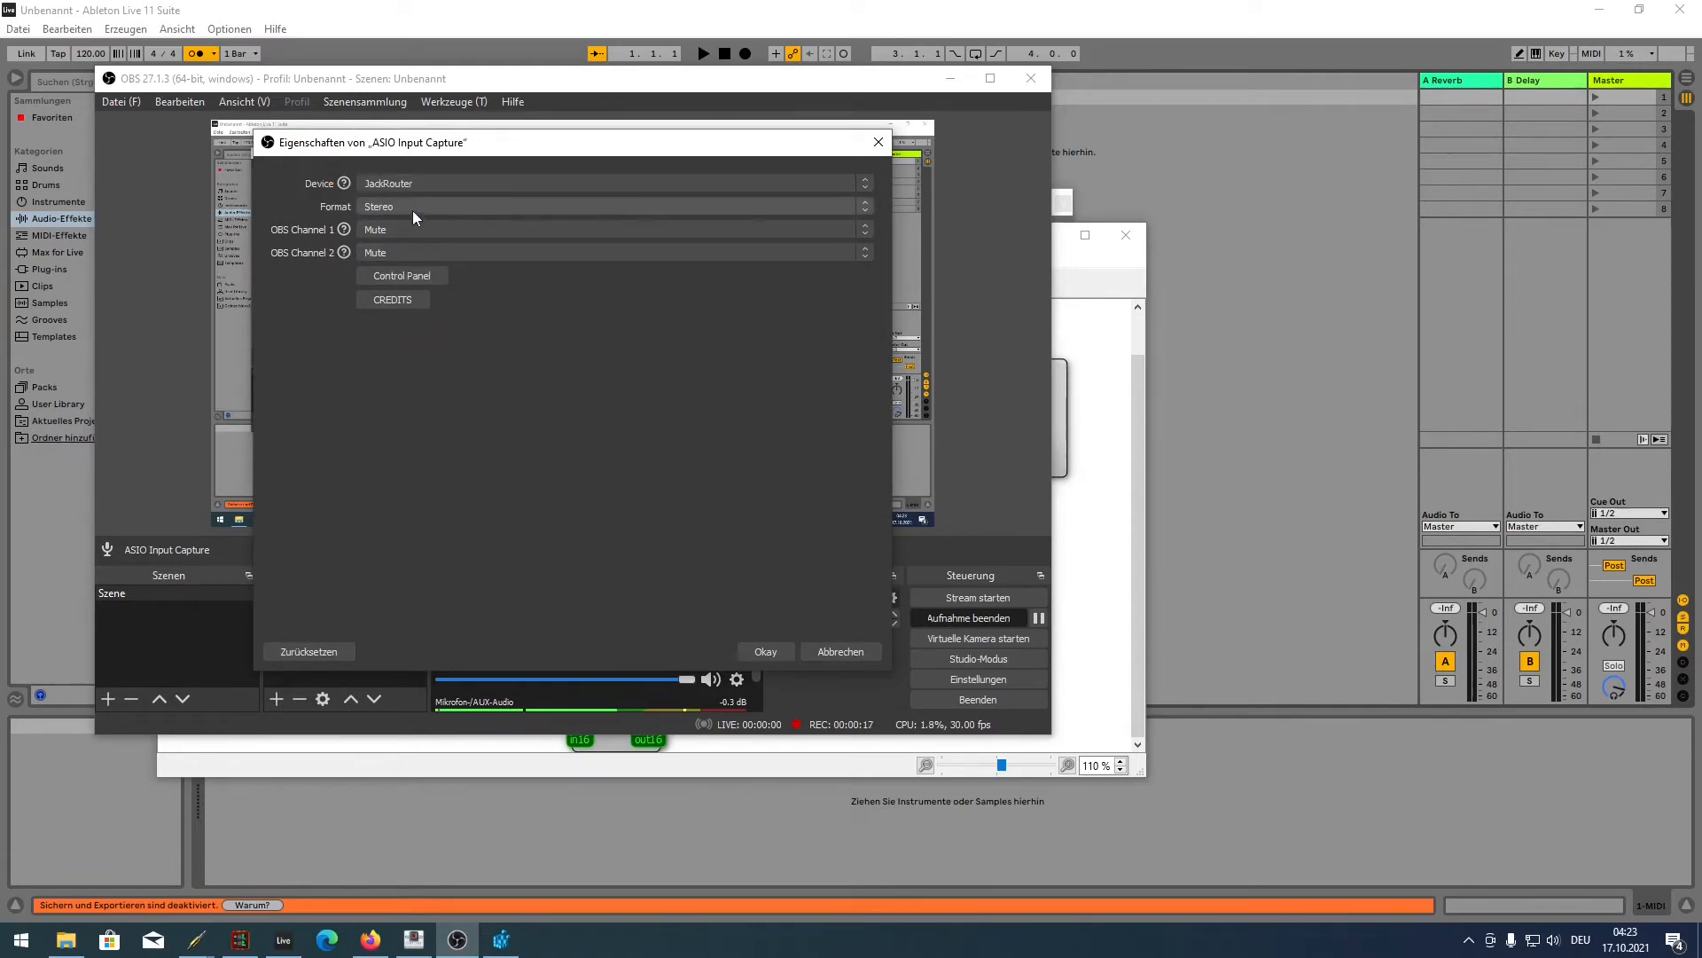
- Assign In3 to OBS Channel 1 and In4 to OBS Channel 2, and accept the source properties
click(399, 229)
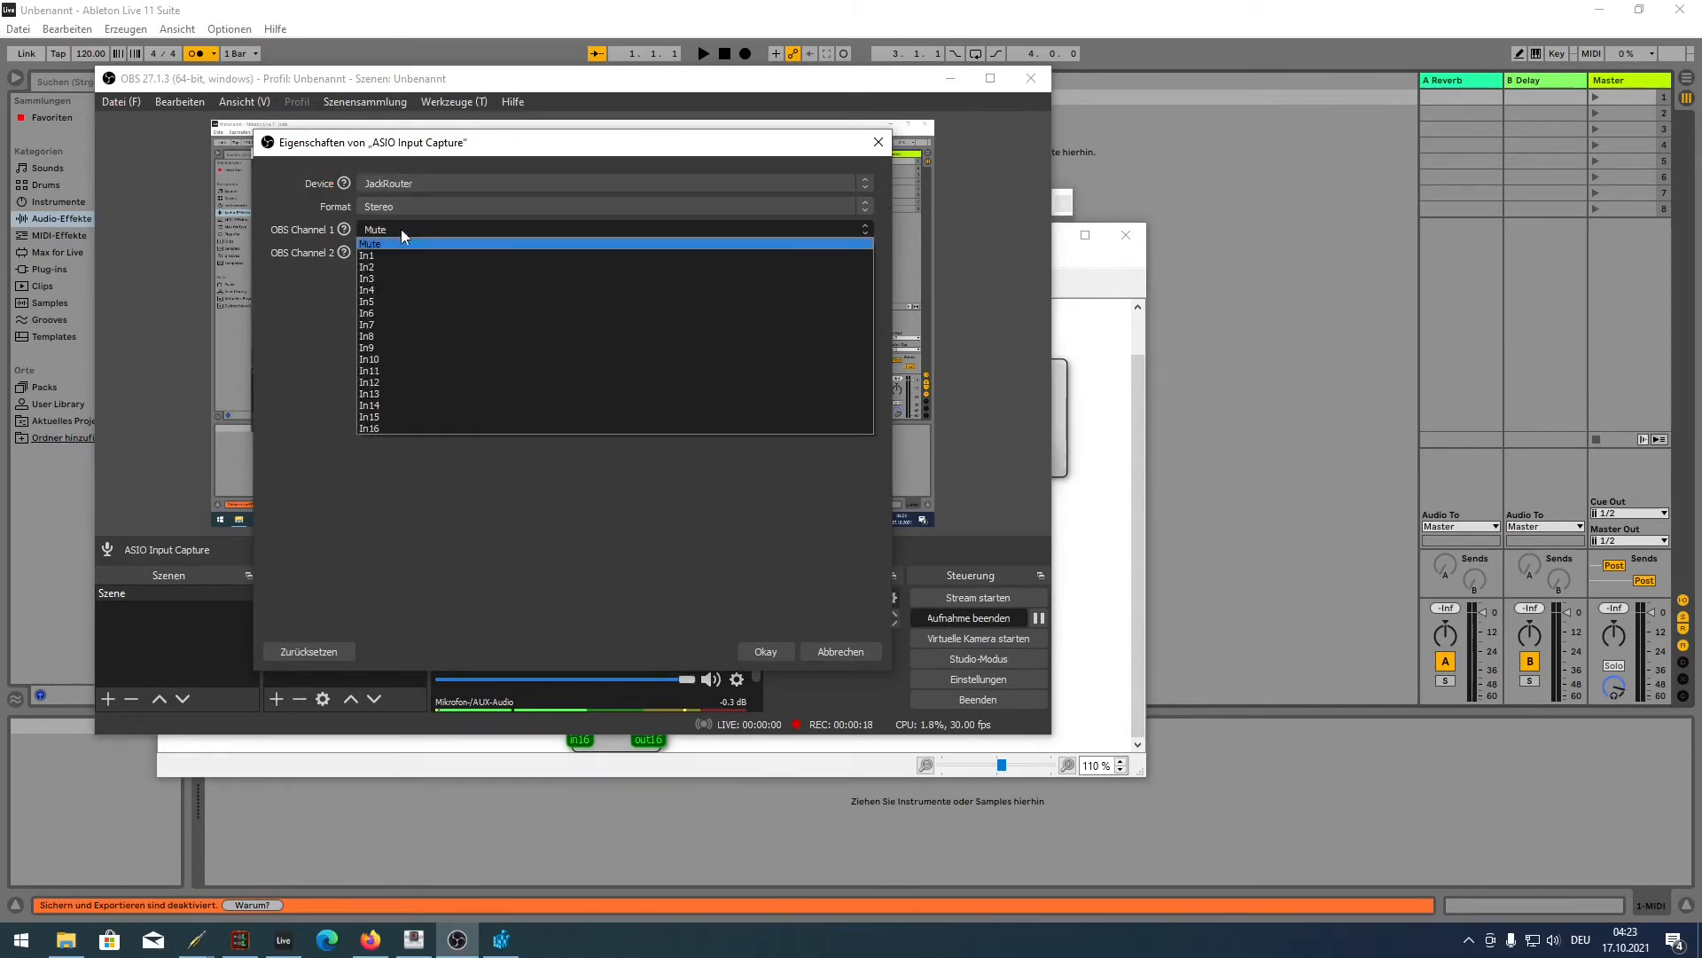
click(400, 279)
click(400, 250)
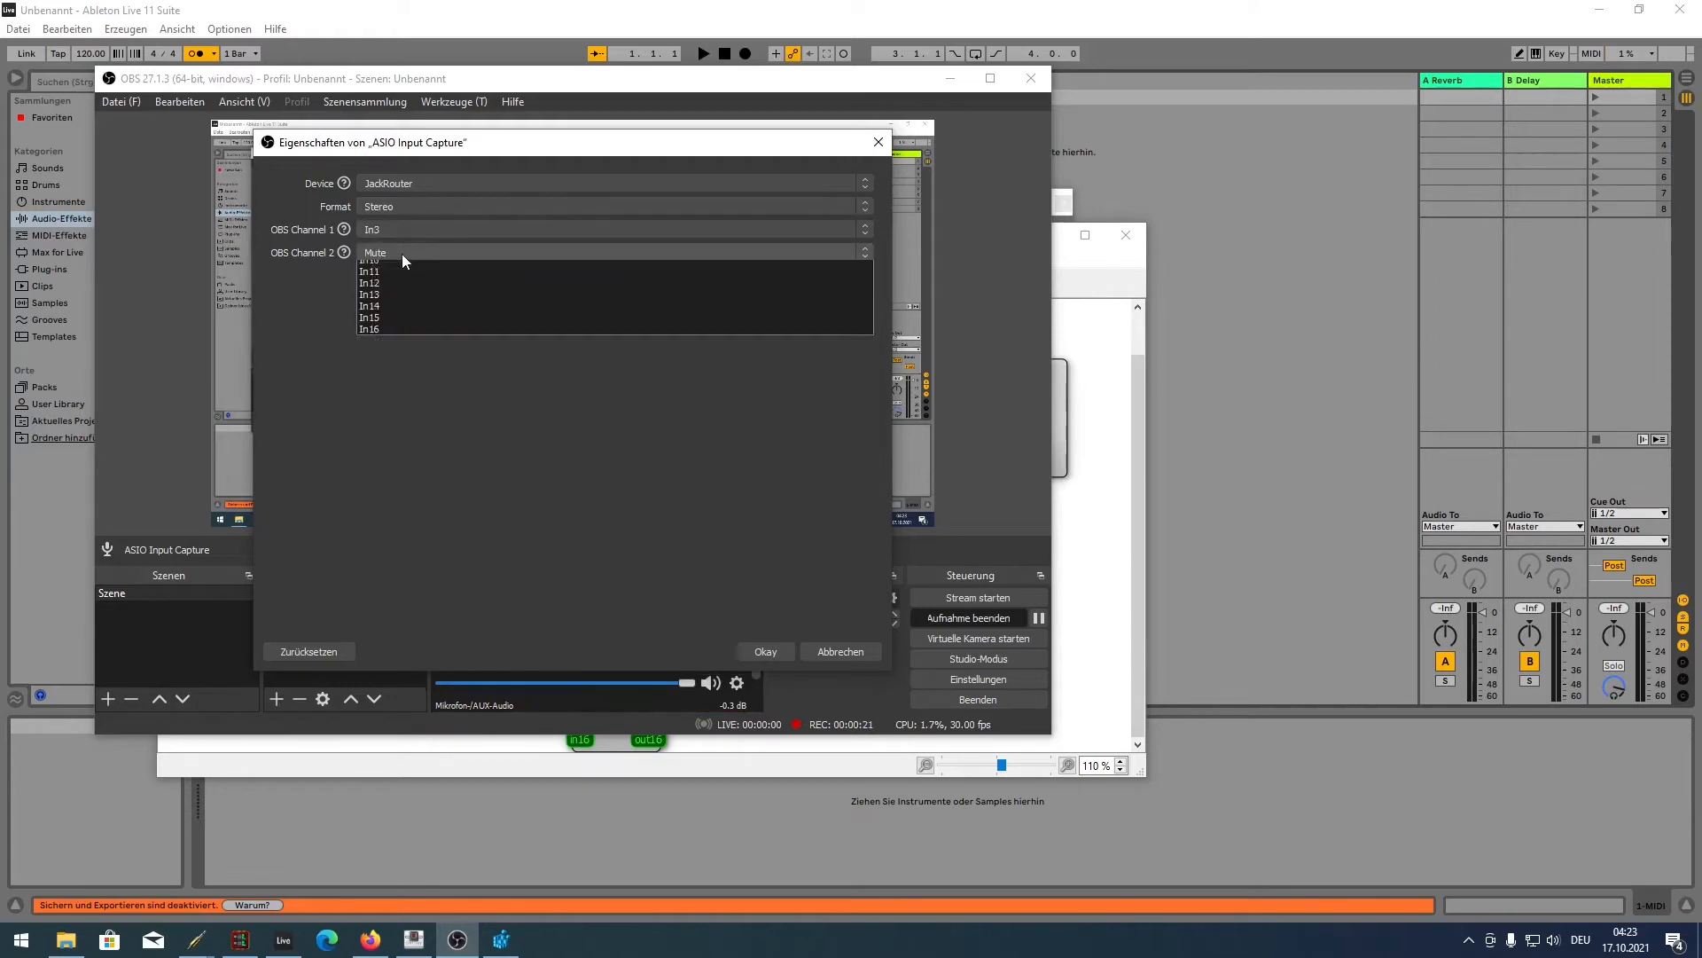
click(402, 318)
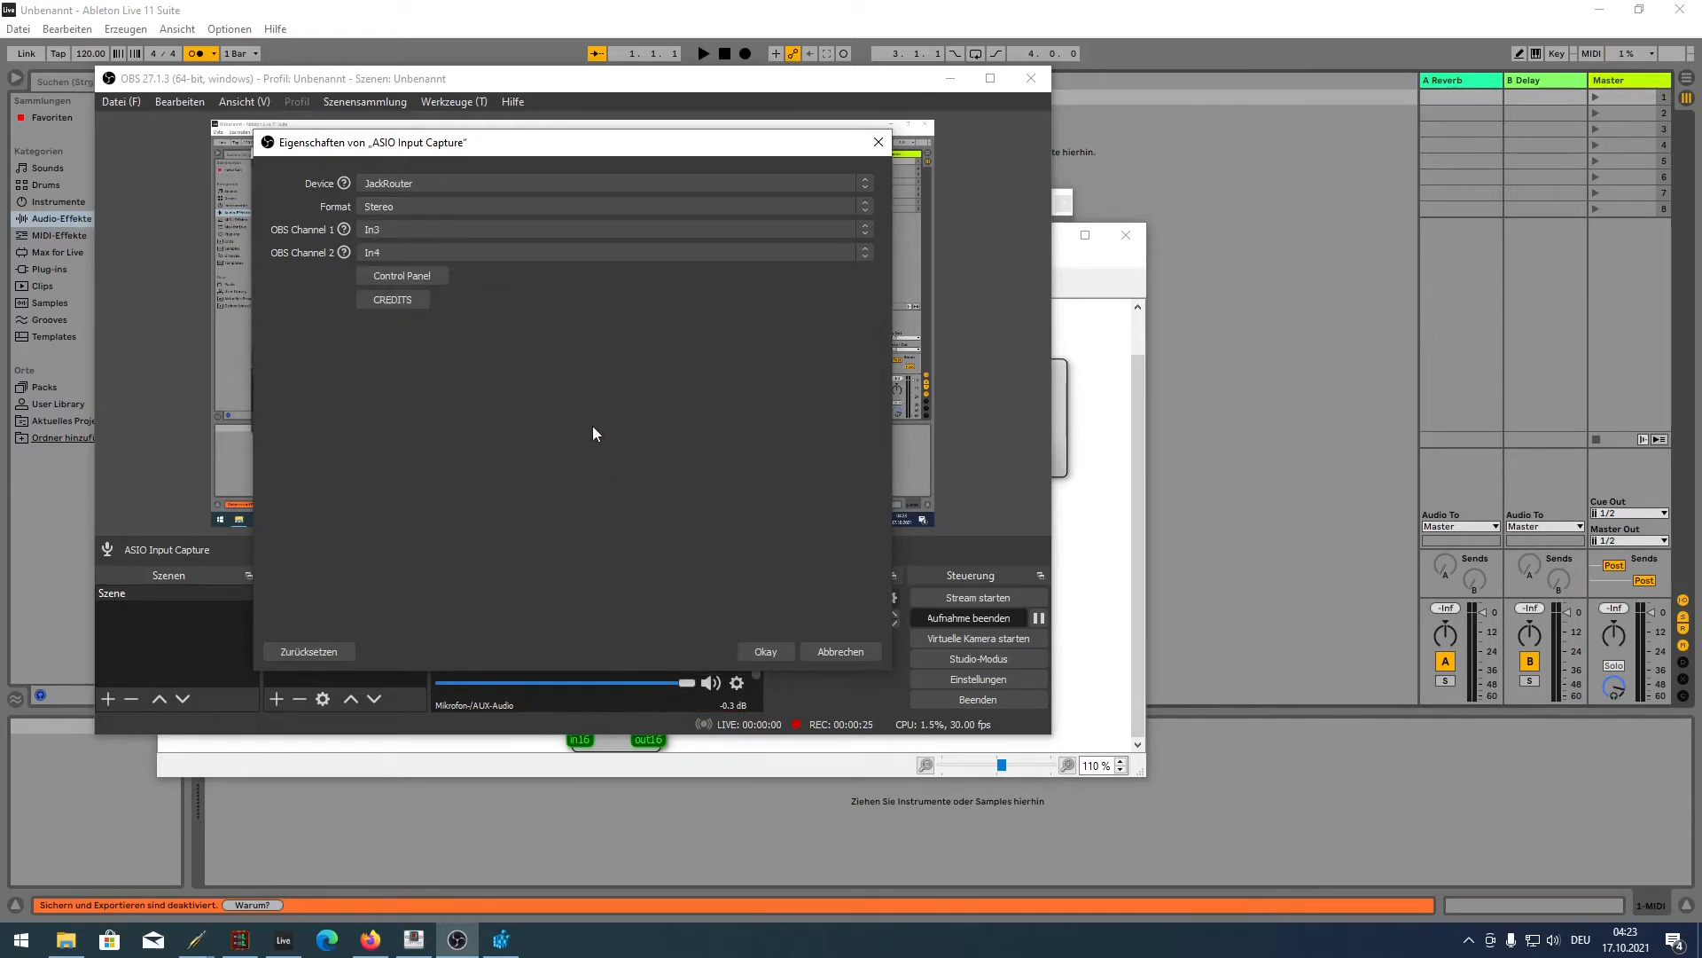
click(764, 652)
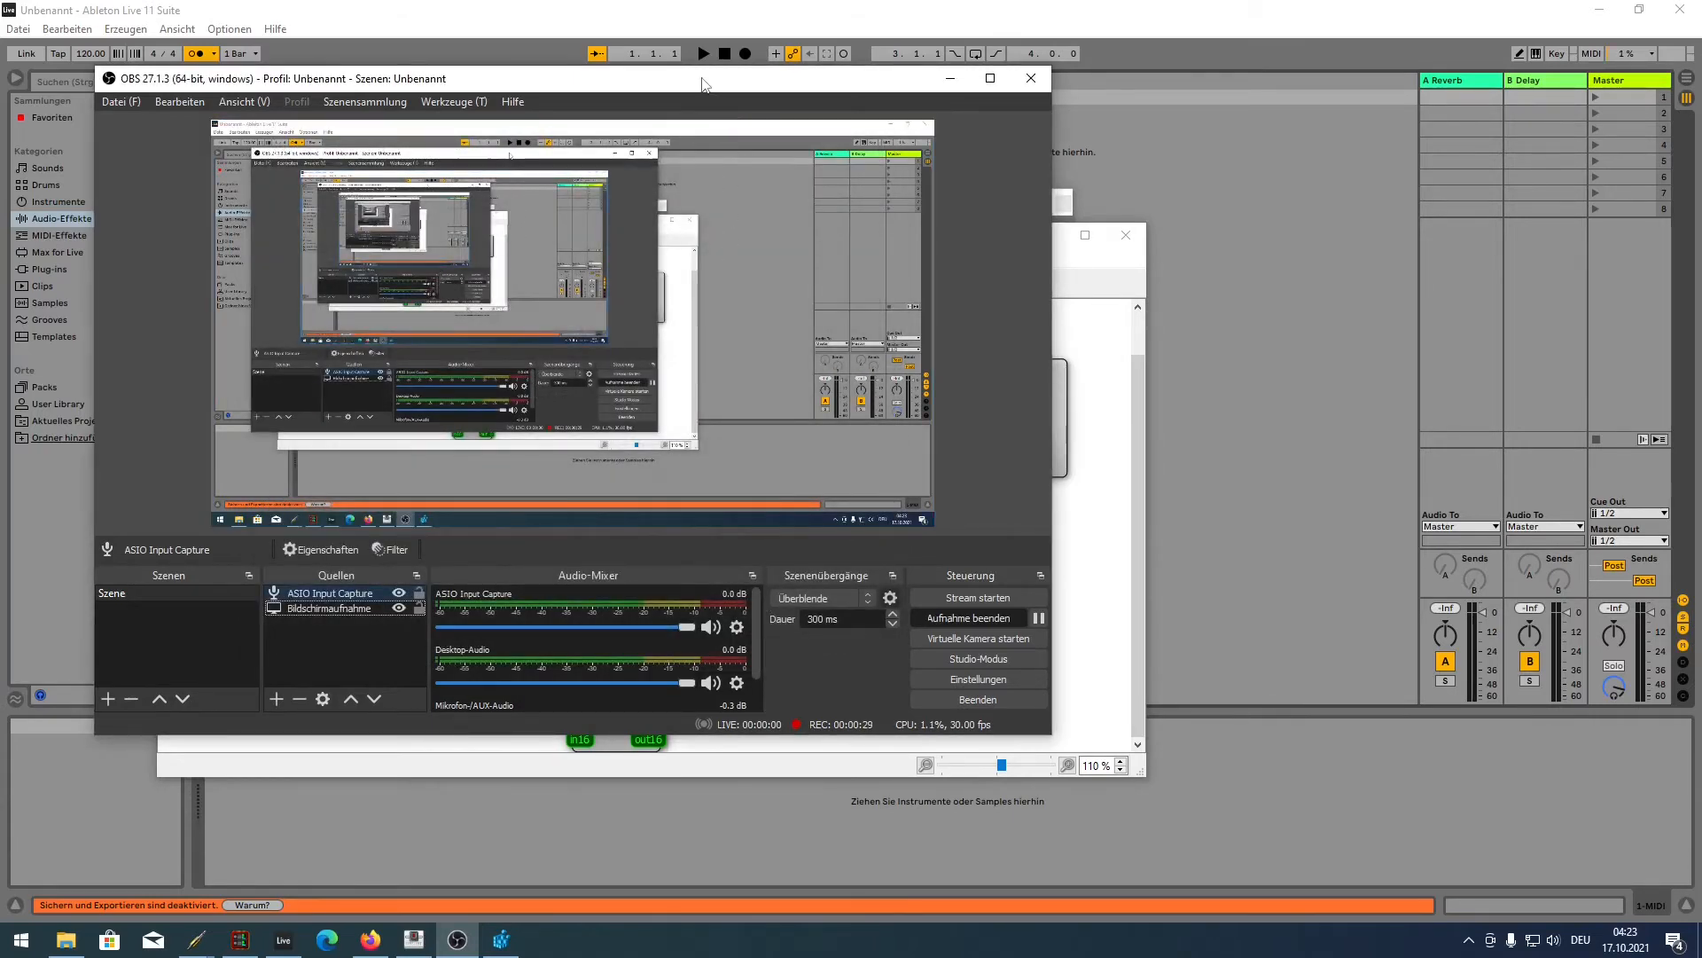
- Move the OBS and QjackCtl graph windows apart and place the obs64 node below the Ableton Live node in the graph
drag(725, 80, 1294, 257)
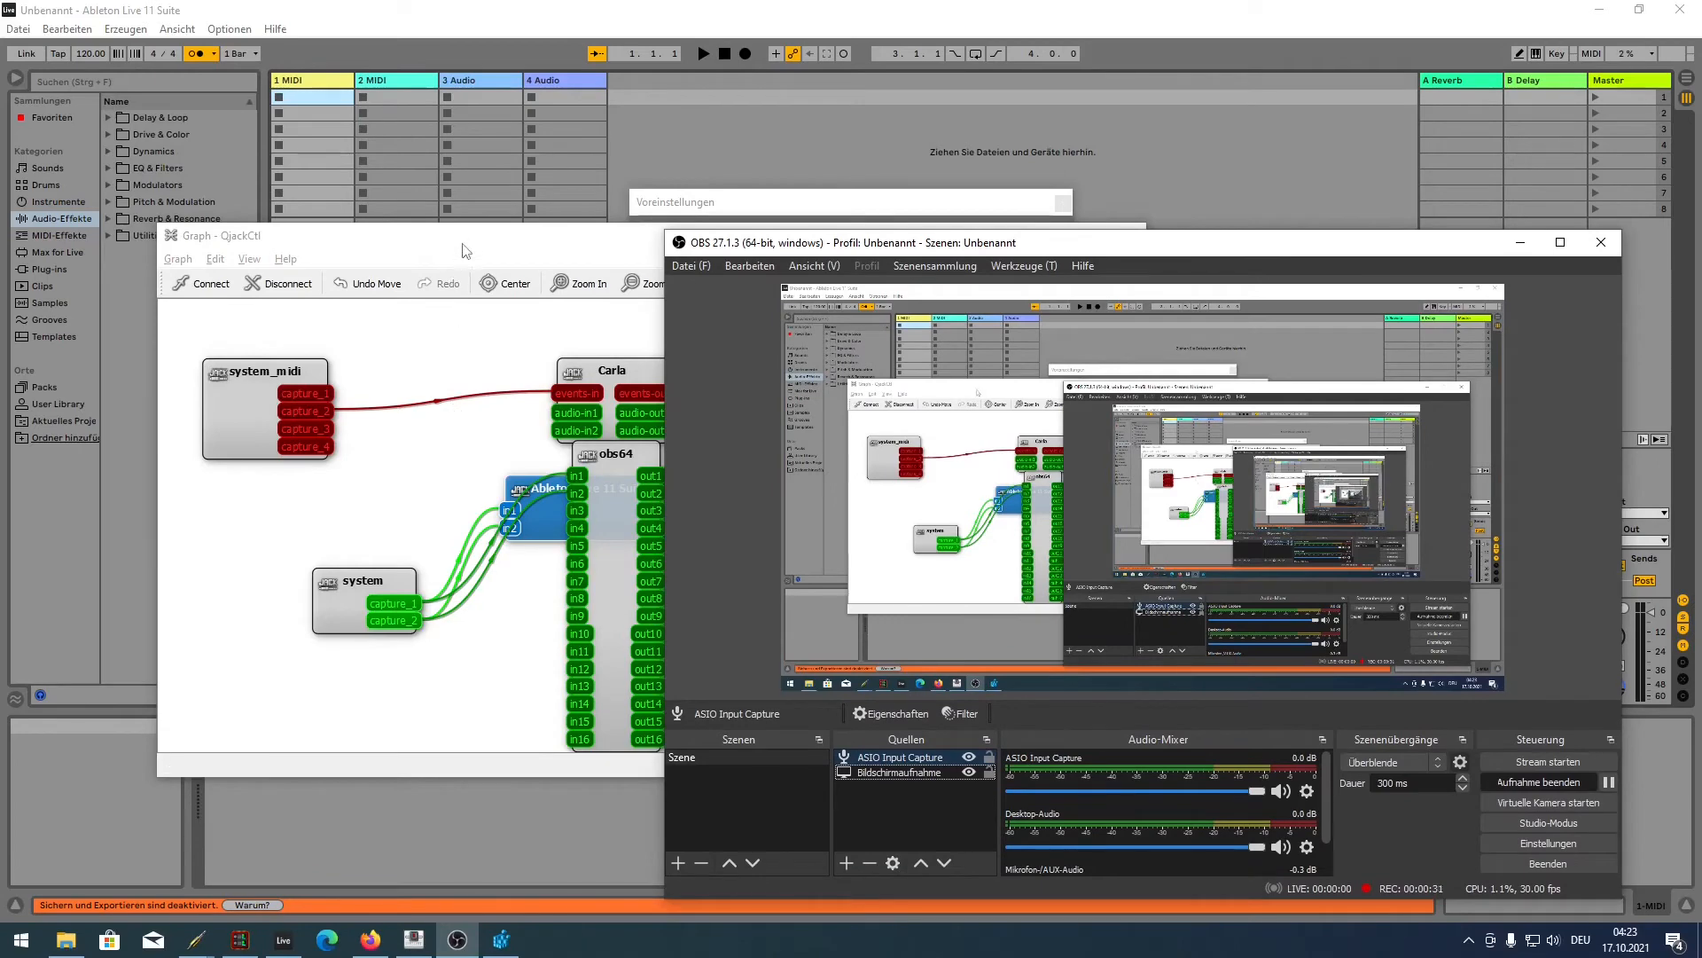
drag(456, 235, 193, 184)
drag(388, 459, 500, 579)
drag(319, 440, 225, 592)
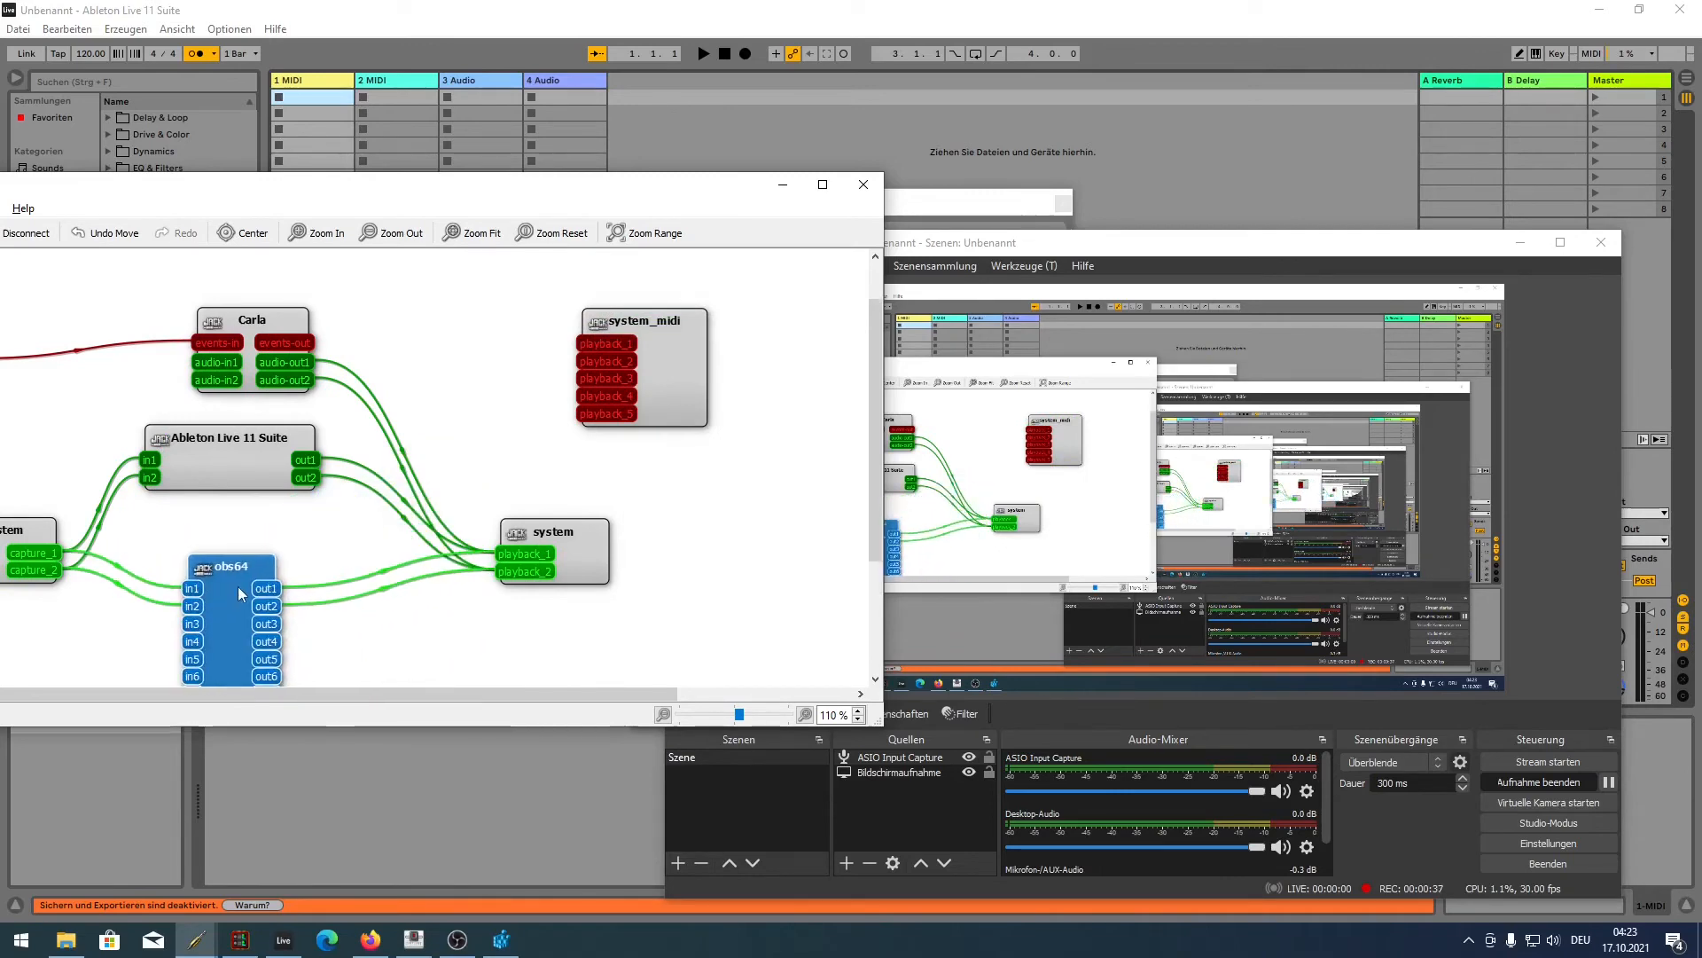
scroll(224, 591, down, 2)
- Open a File Explorer window showing the recently used files
key(super)
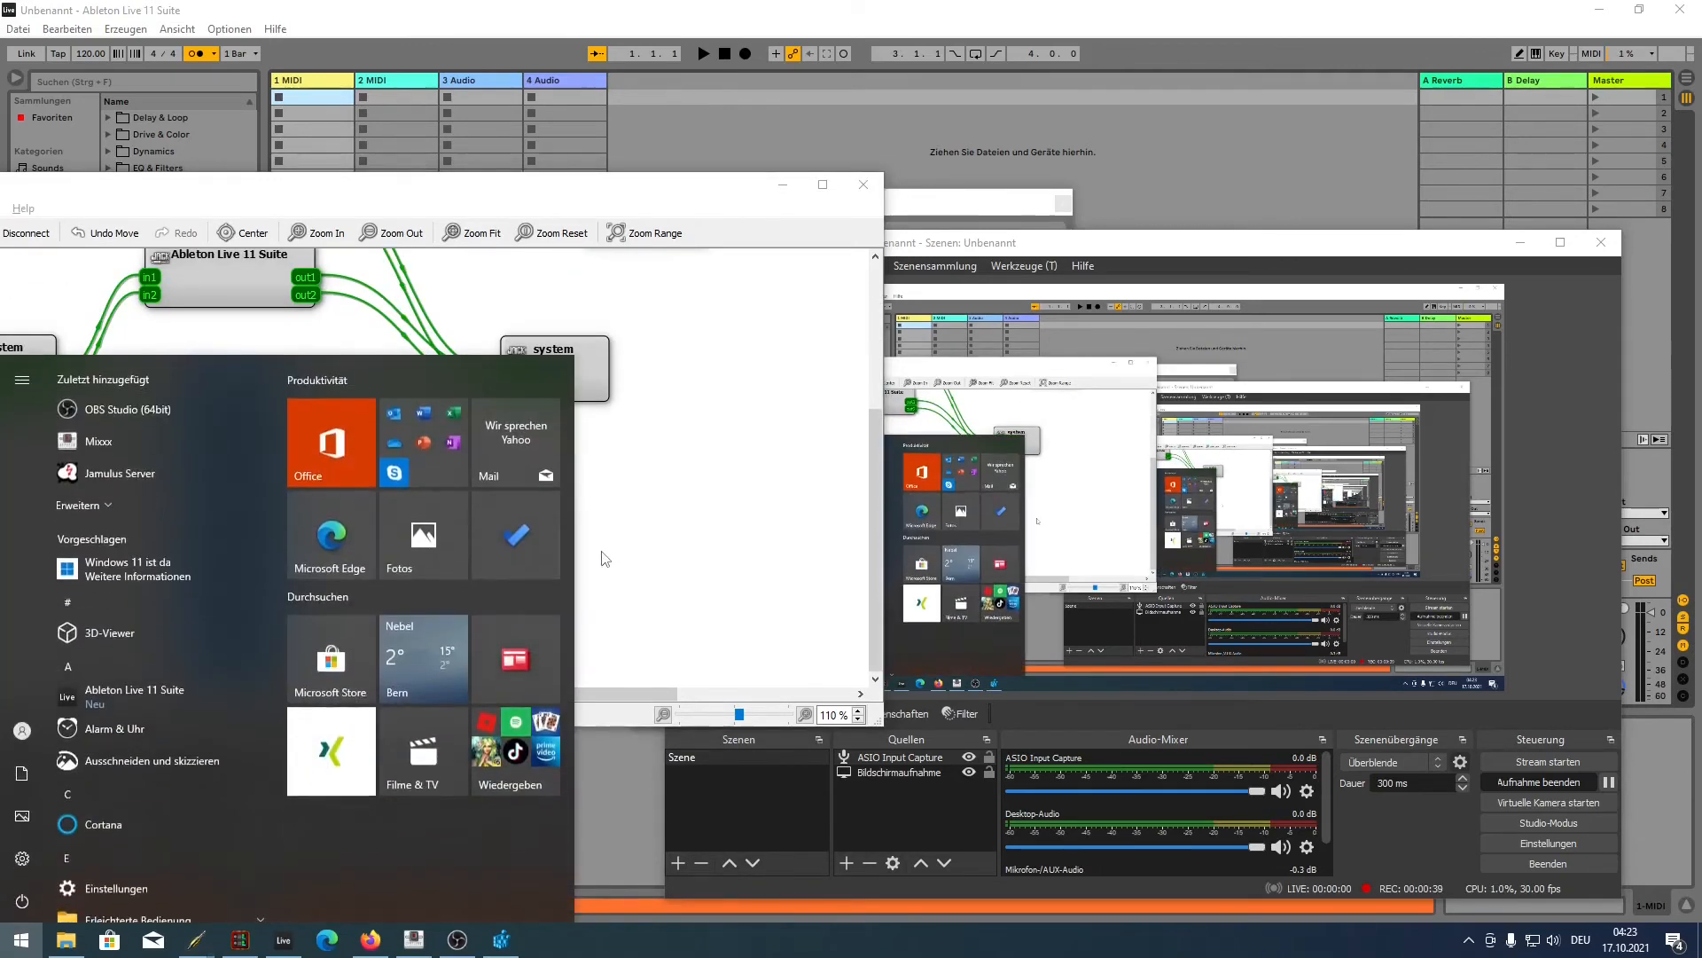
key(super)
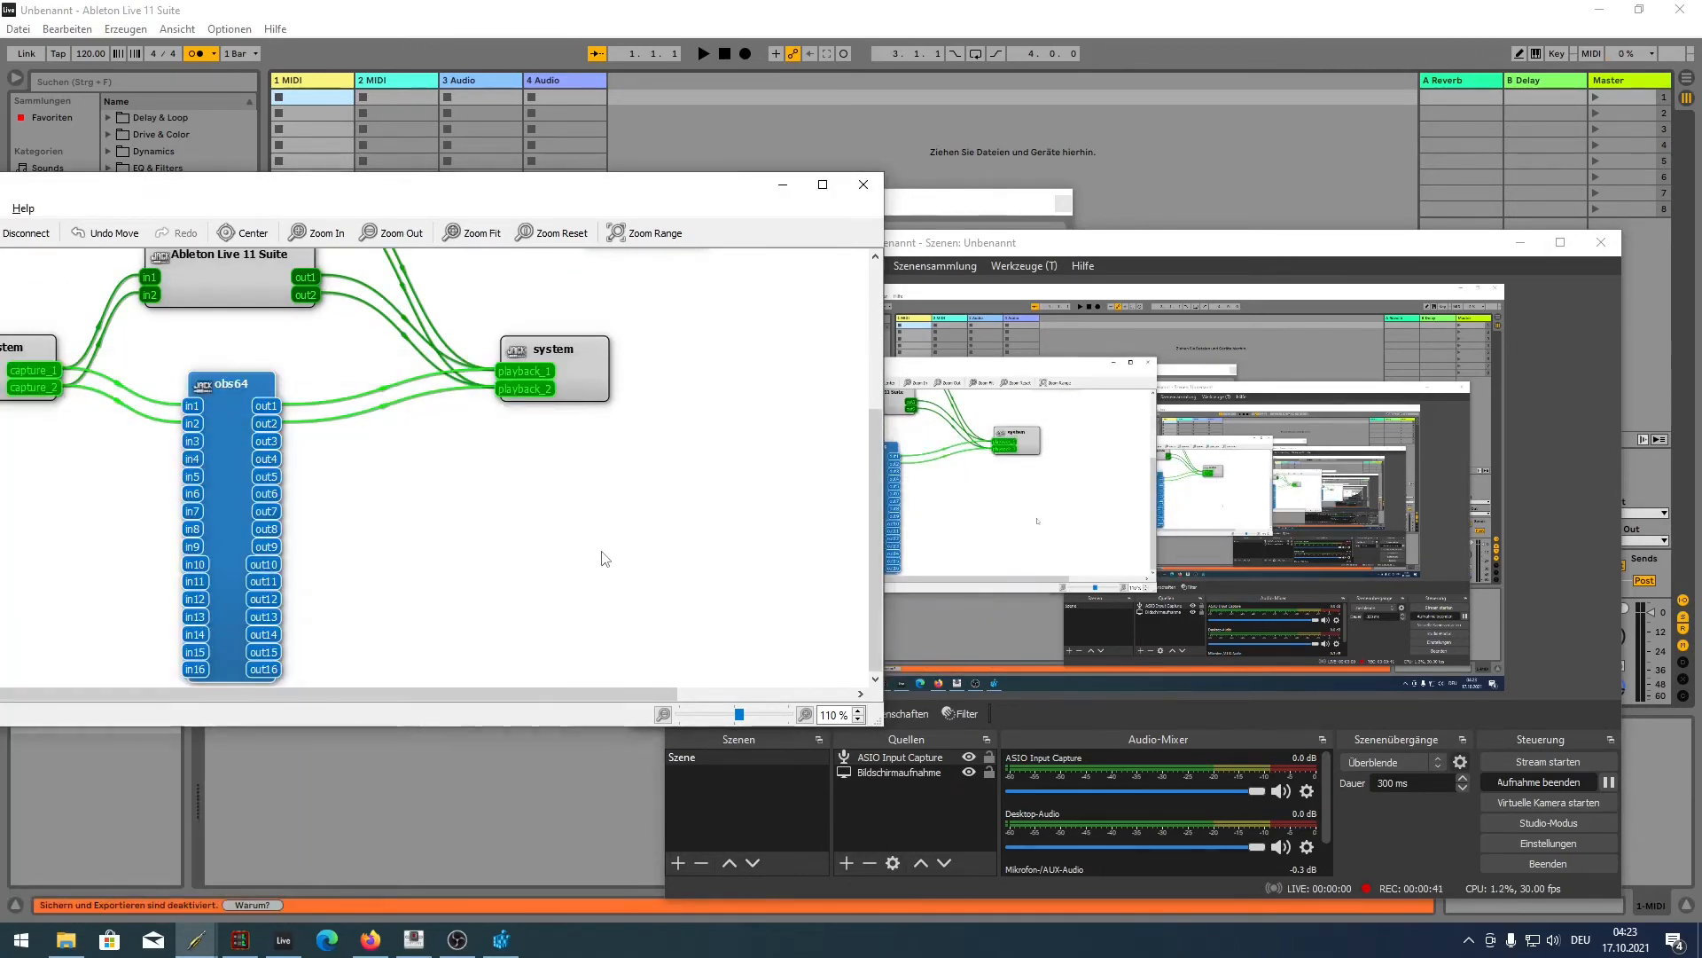
key(super)
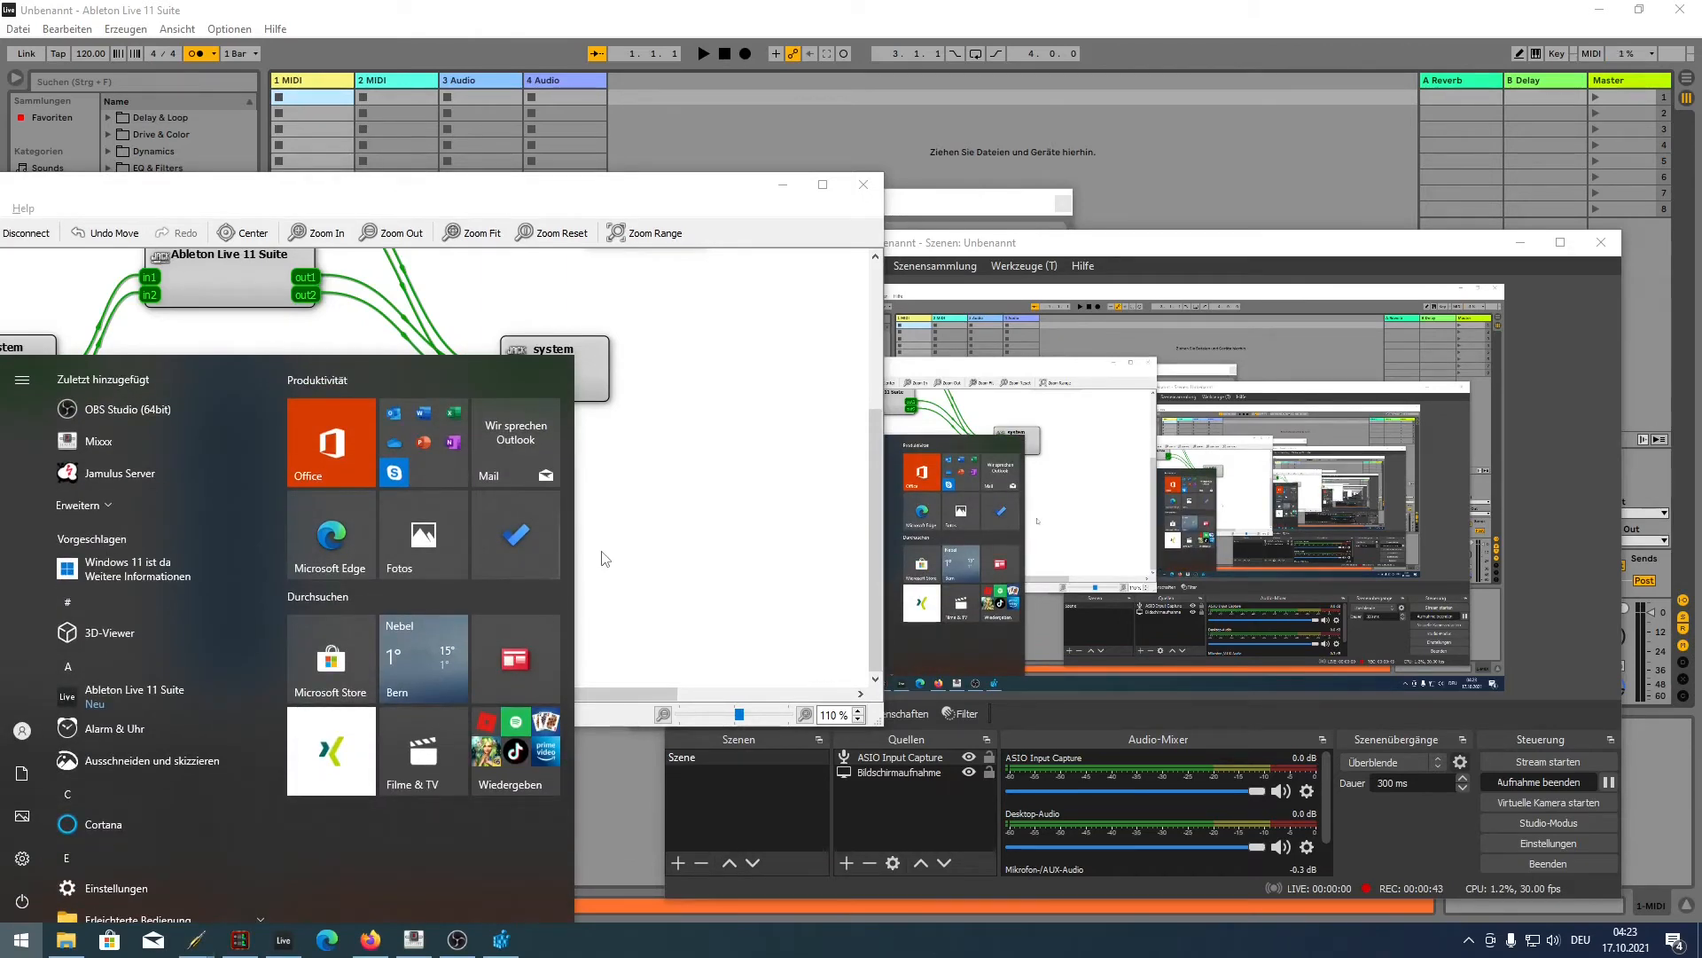
key(super+e)
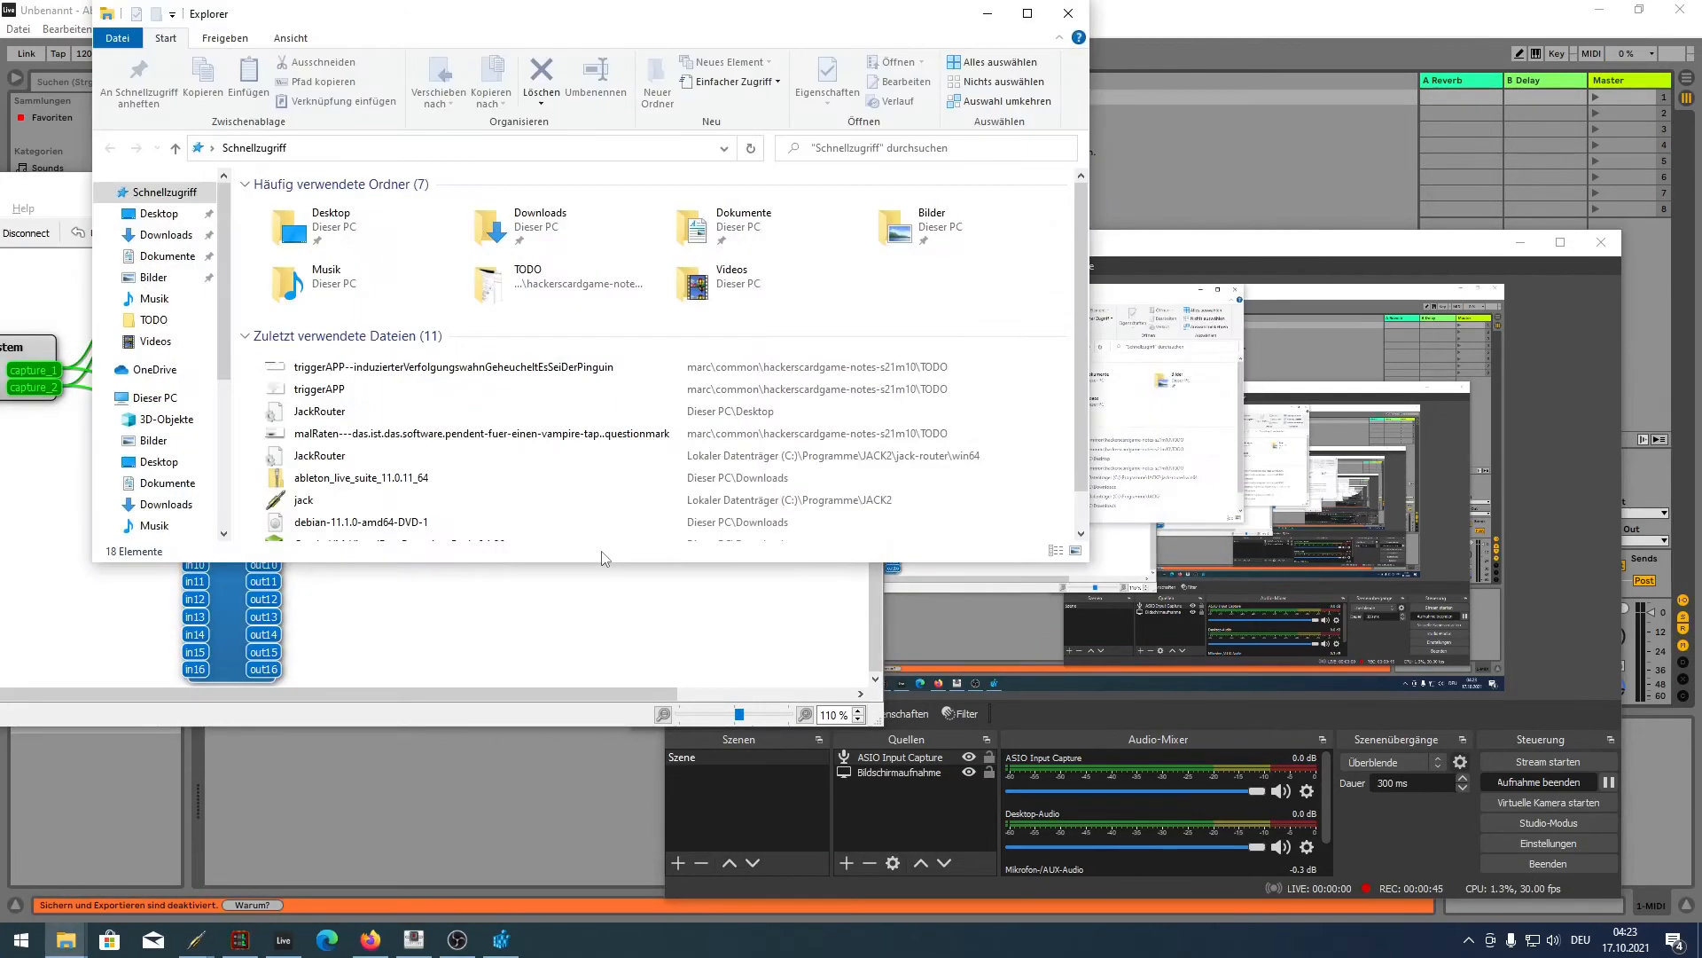
right_click(355, 409)
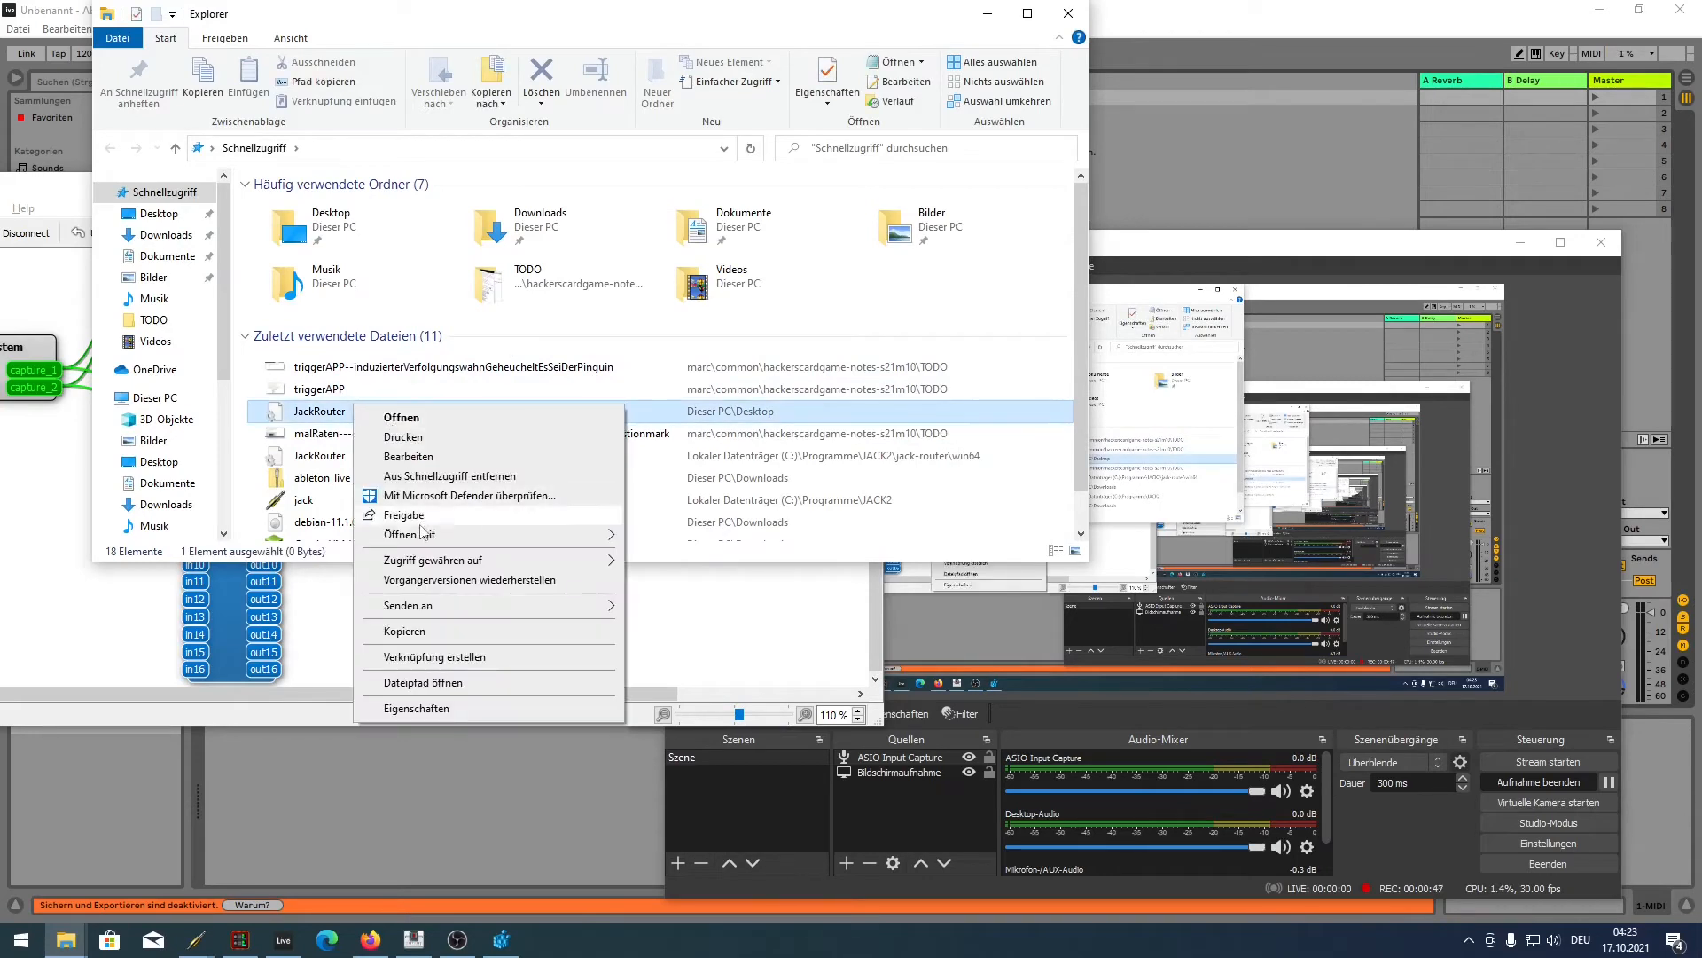
click(459, 683)
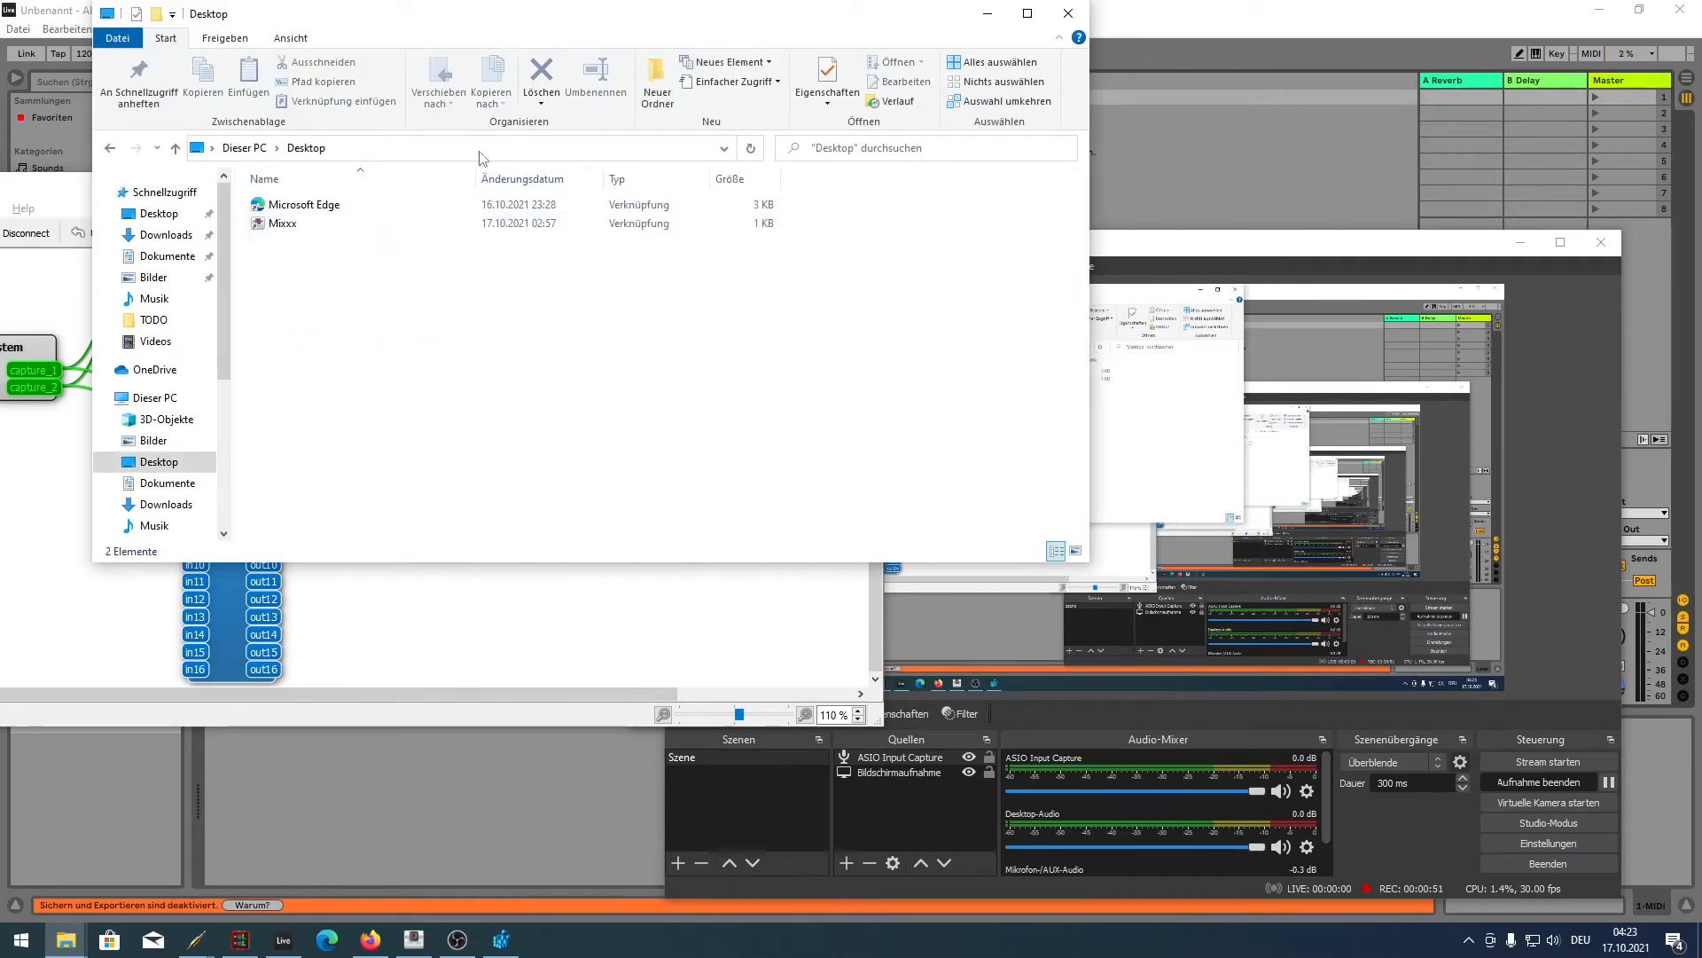
click(987, 14)
key(alt+Tab)
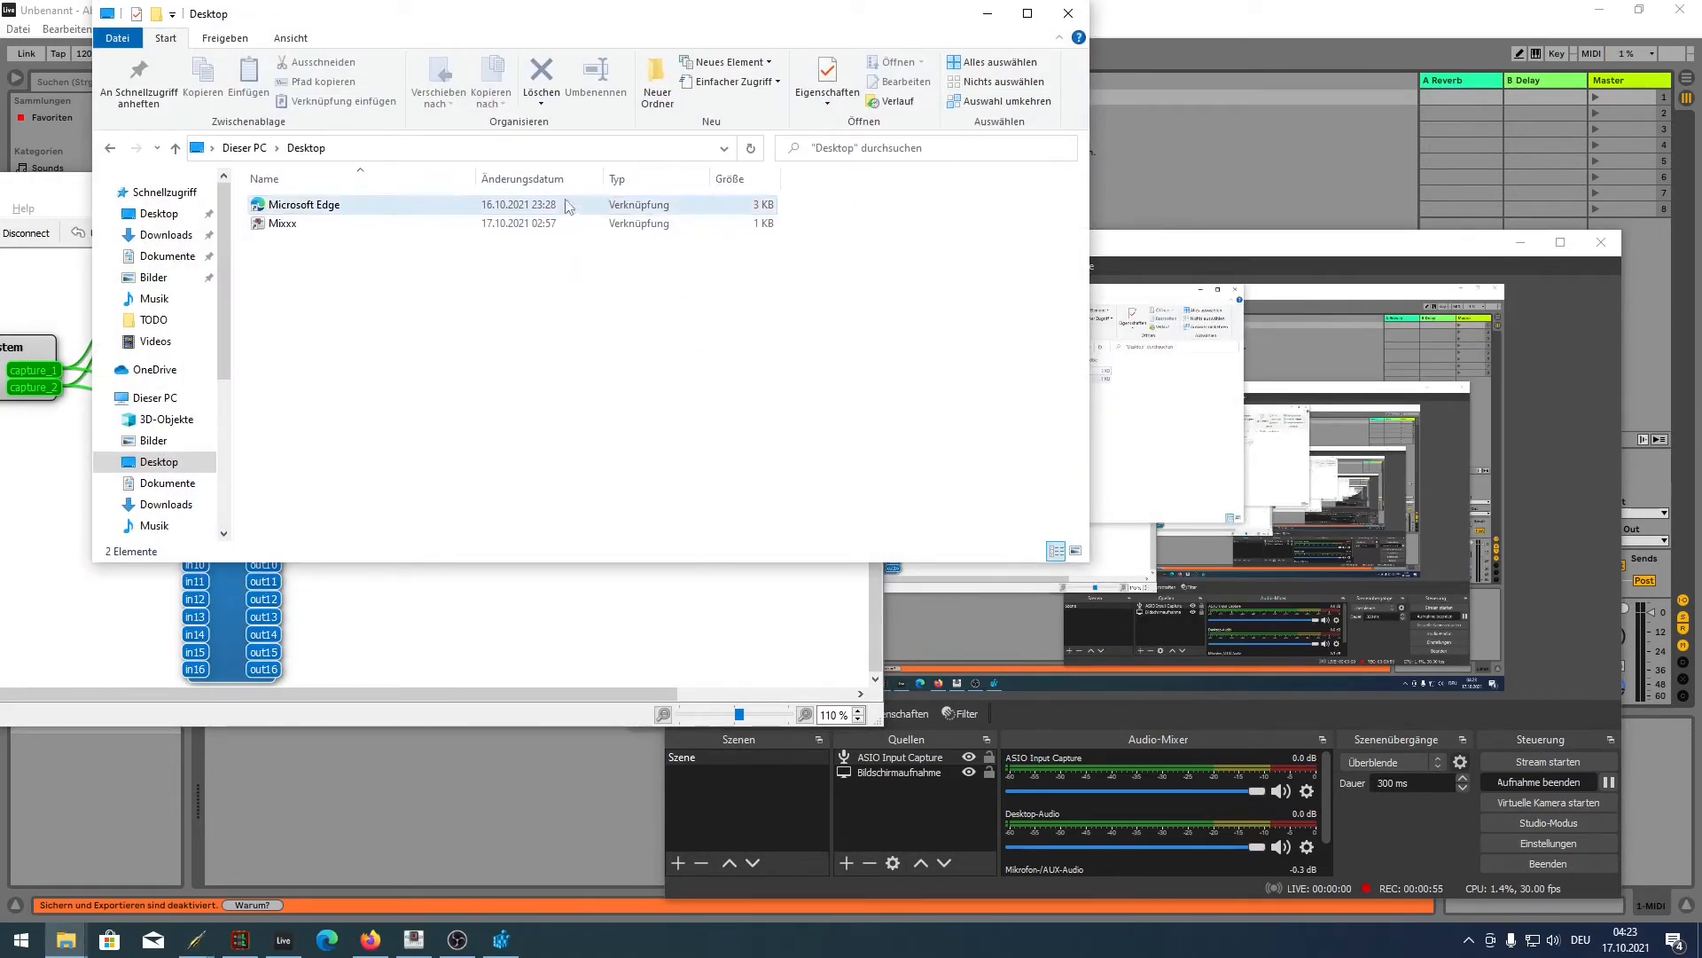
- Go to the JackRouter configuration file's location in JACK2\jack-router\win64 and open the file in the text editor
click(192, 190)
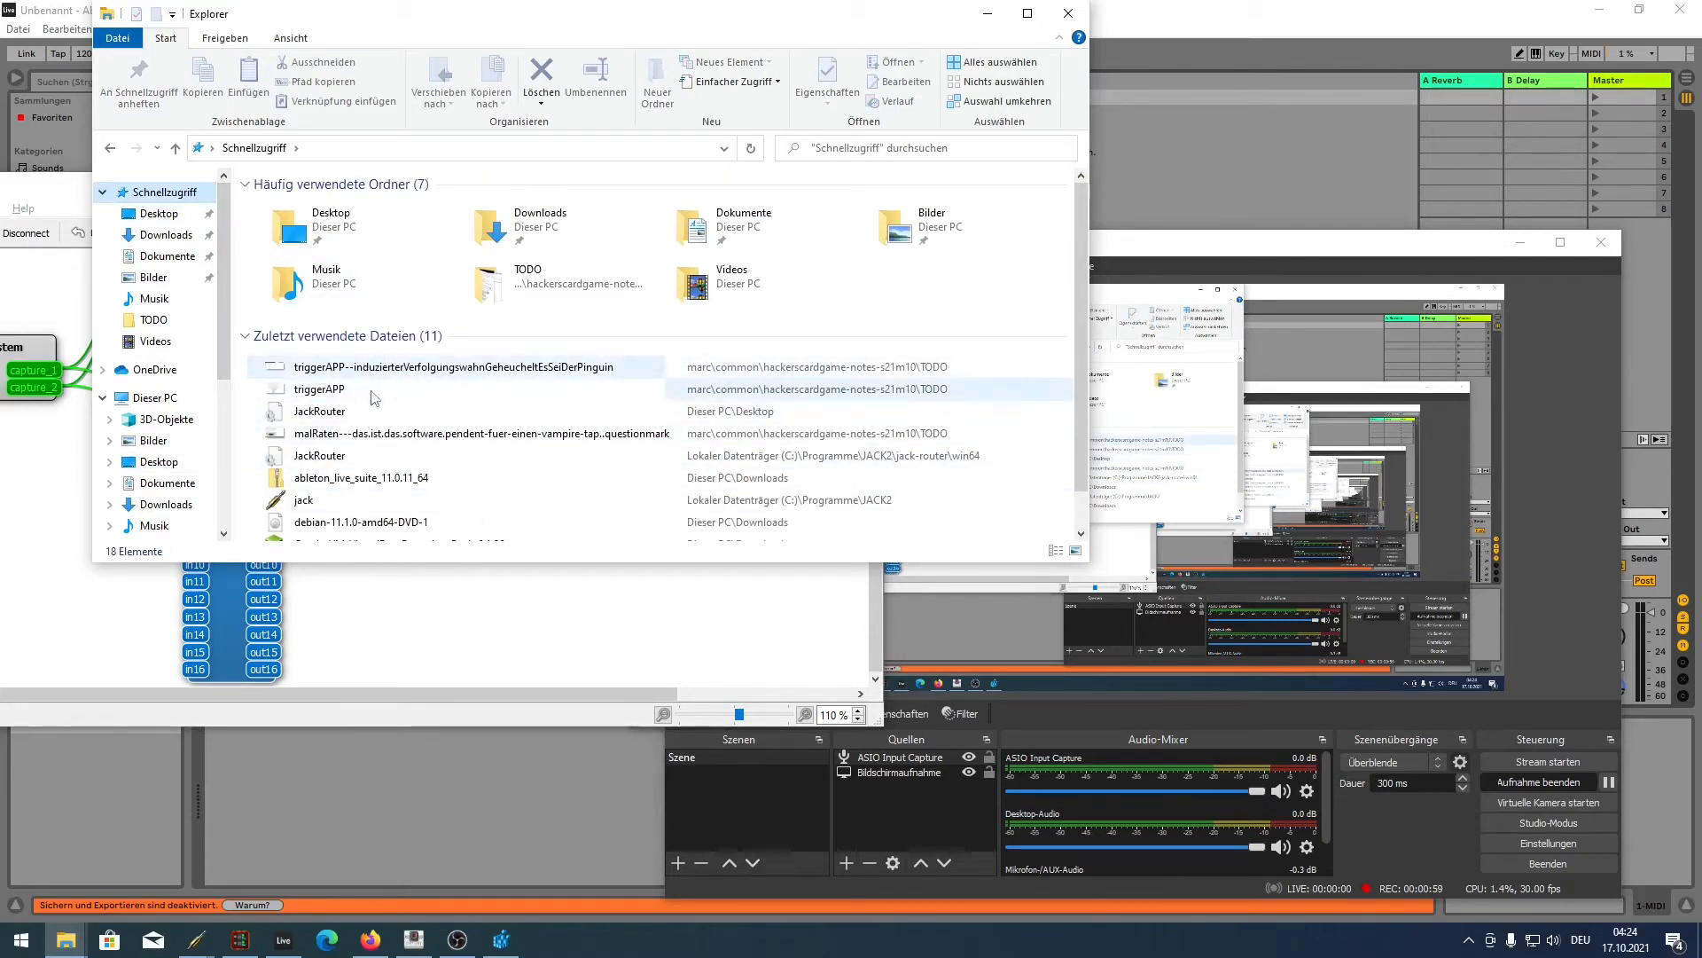
click(362, 460)
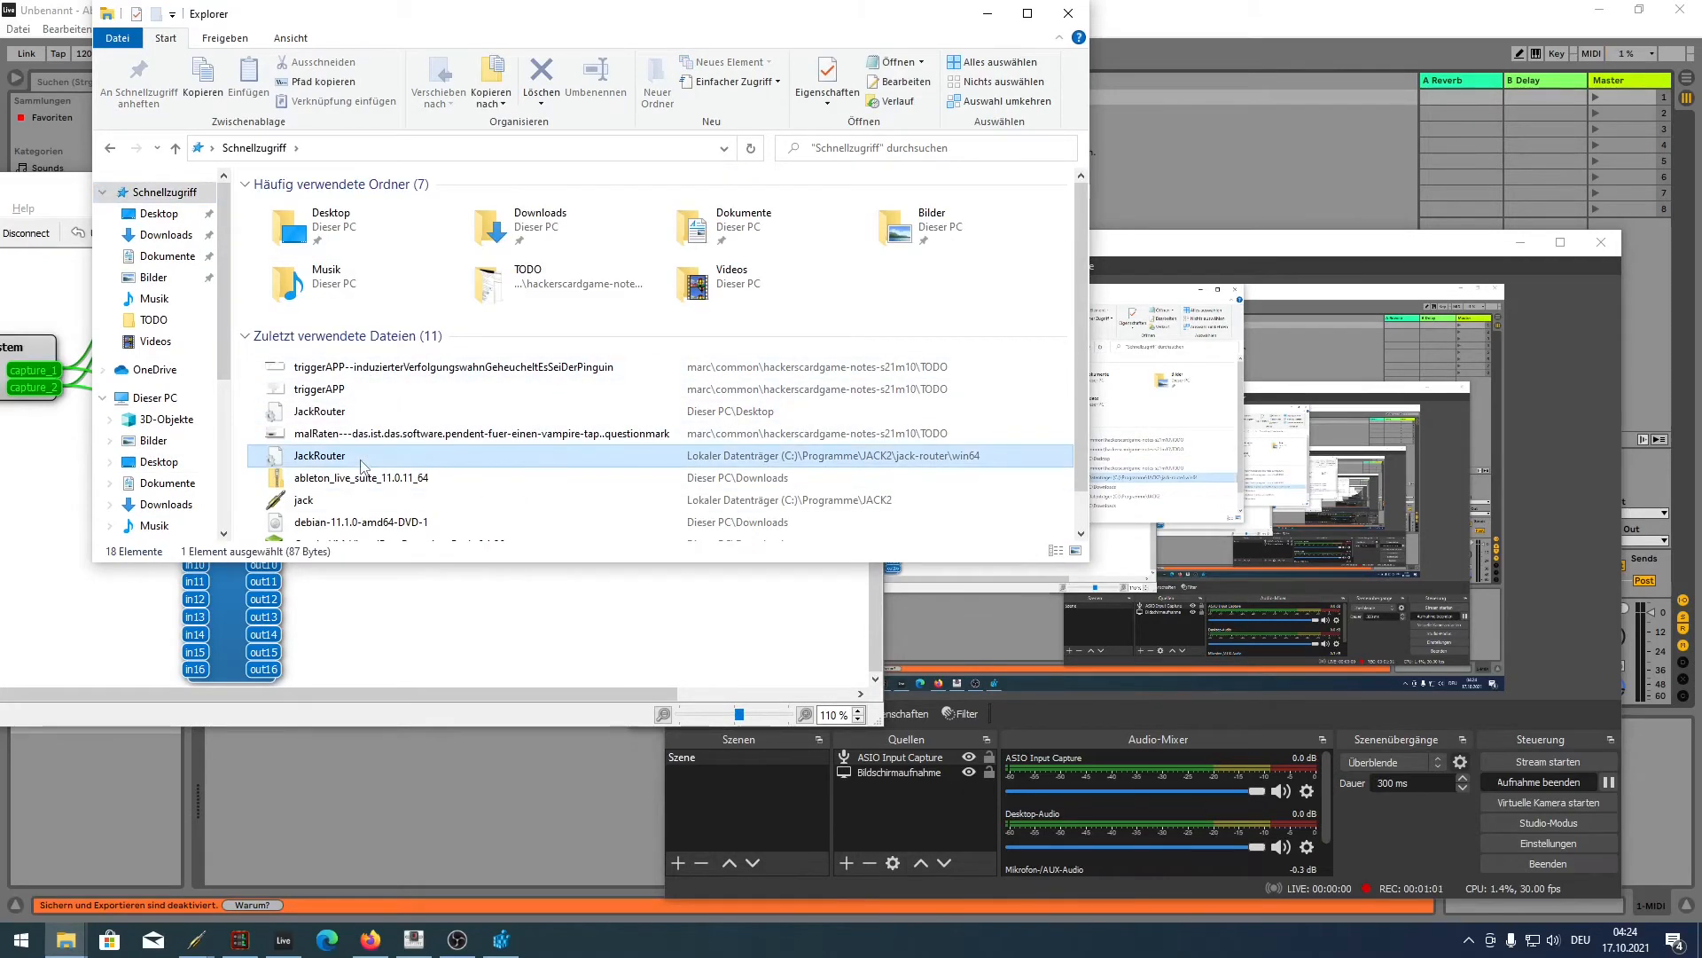
right_click(362, 459)
click(417, 714)
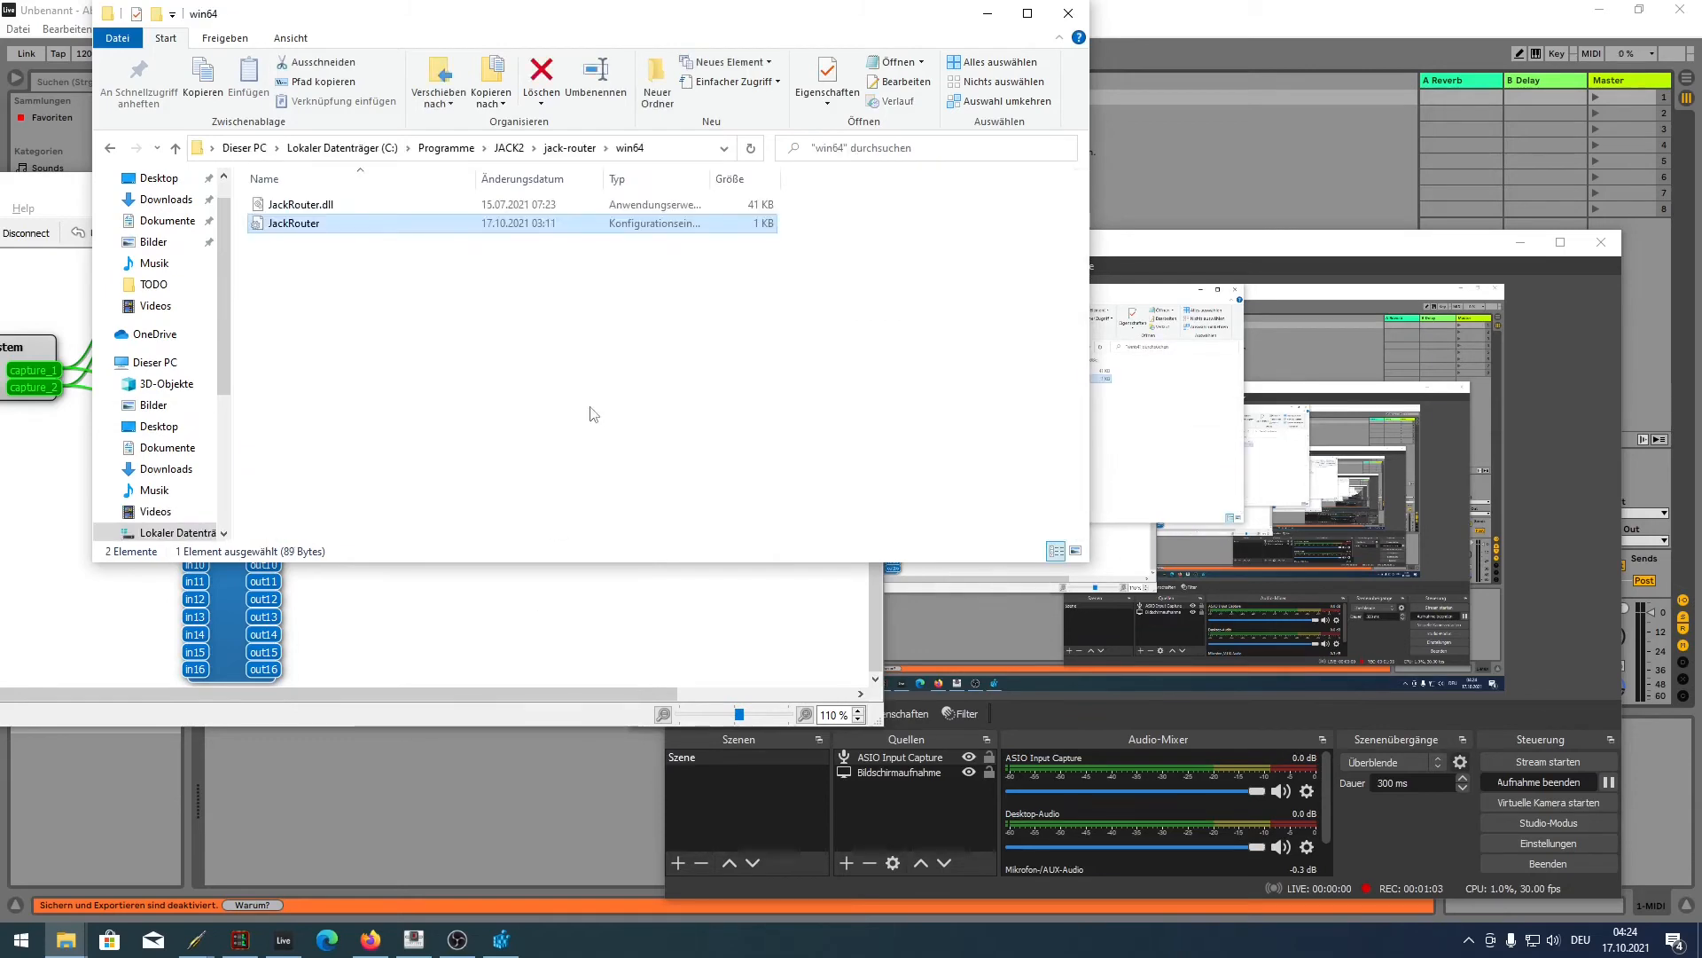
double_click(312, 222)
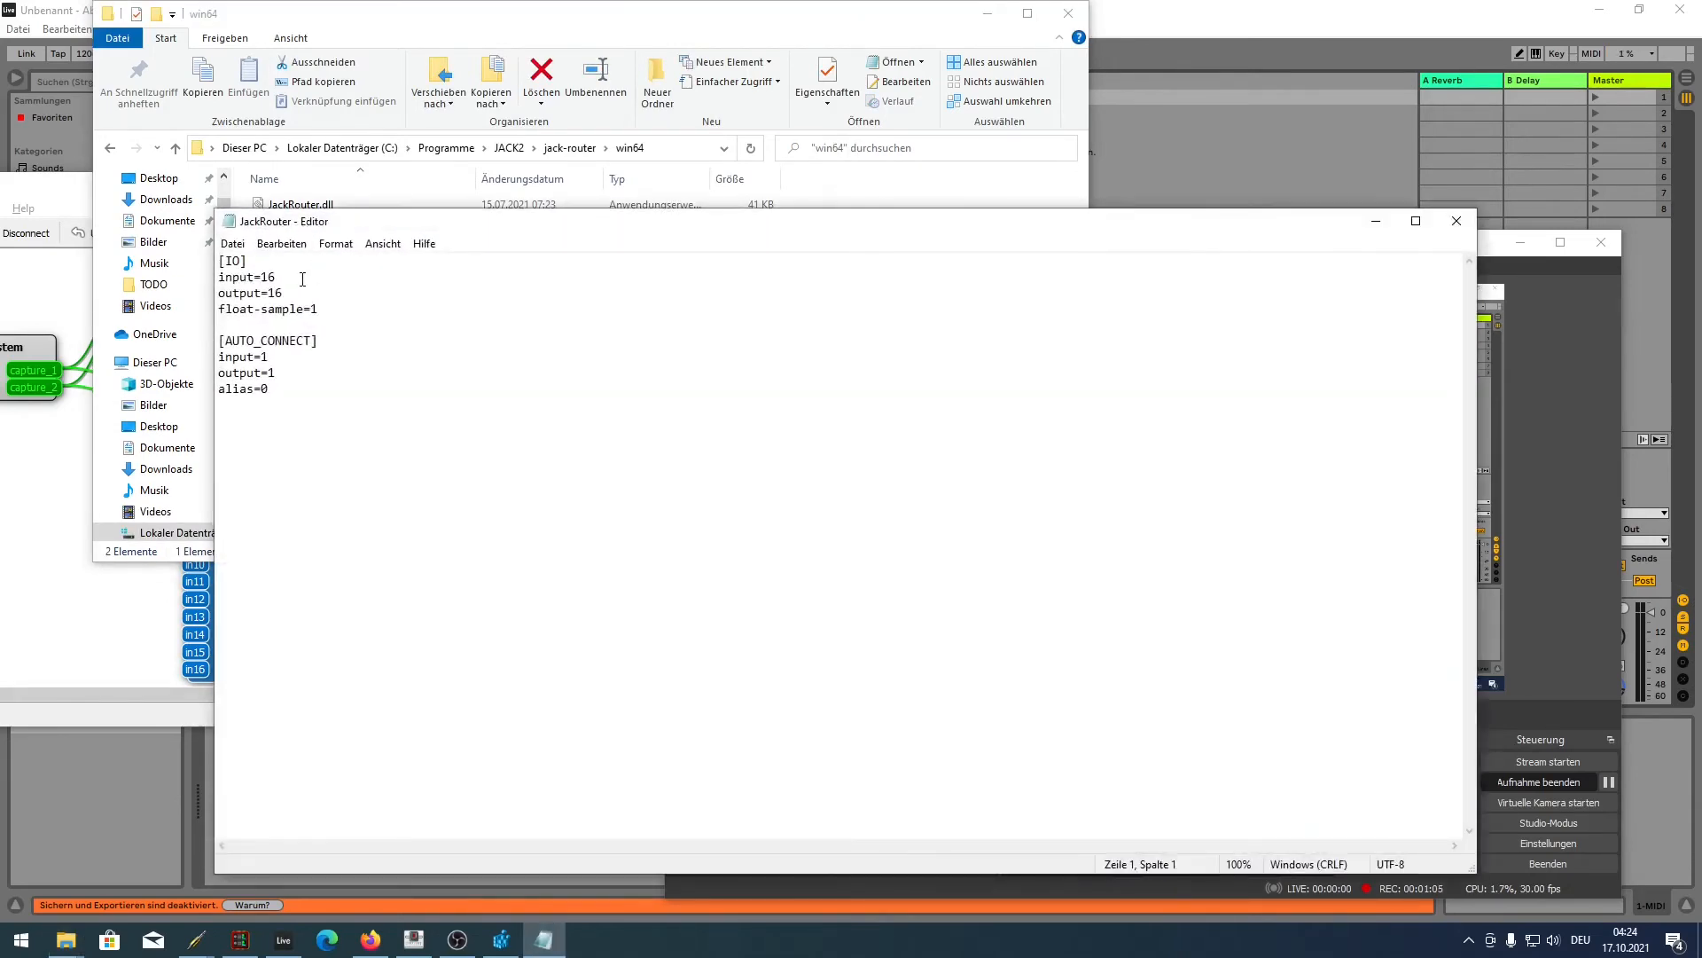
- Try to save the JackRouter configuration with input=8 and output=8, and close the file without saving
key(BackSpace)
key(ctrl+s)
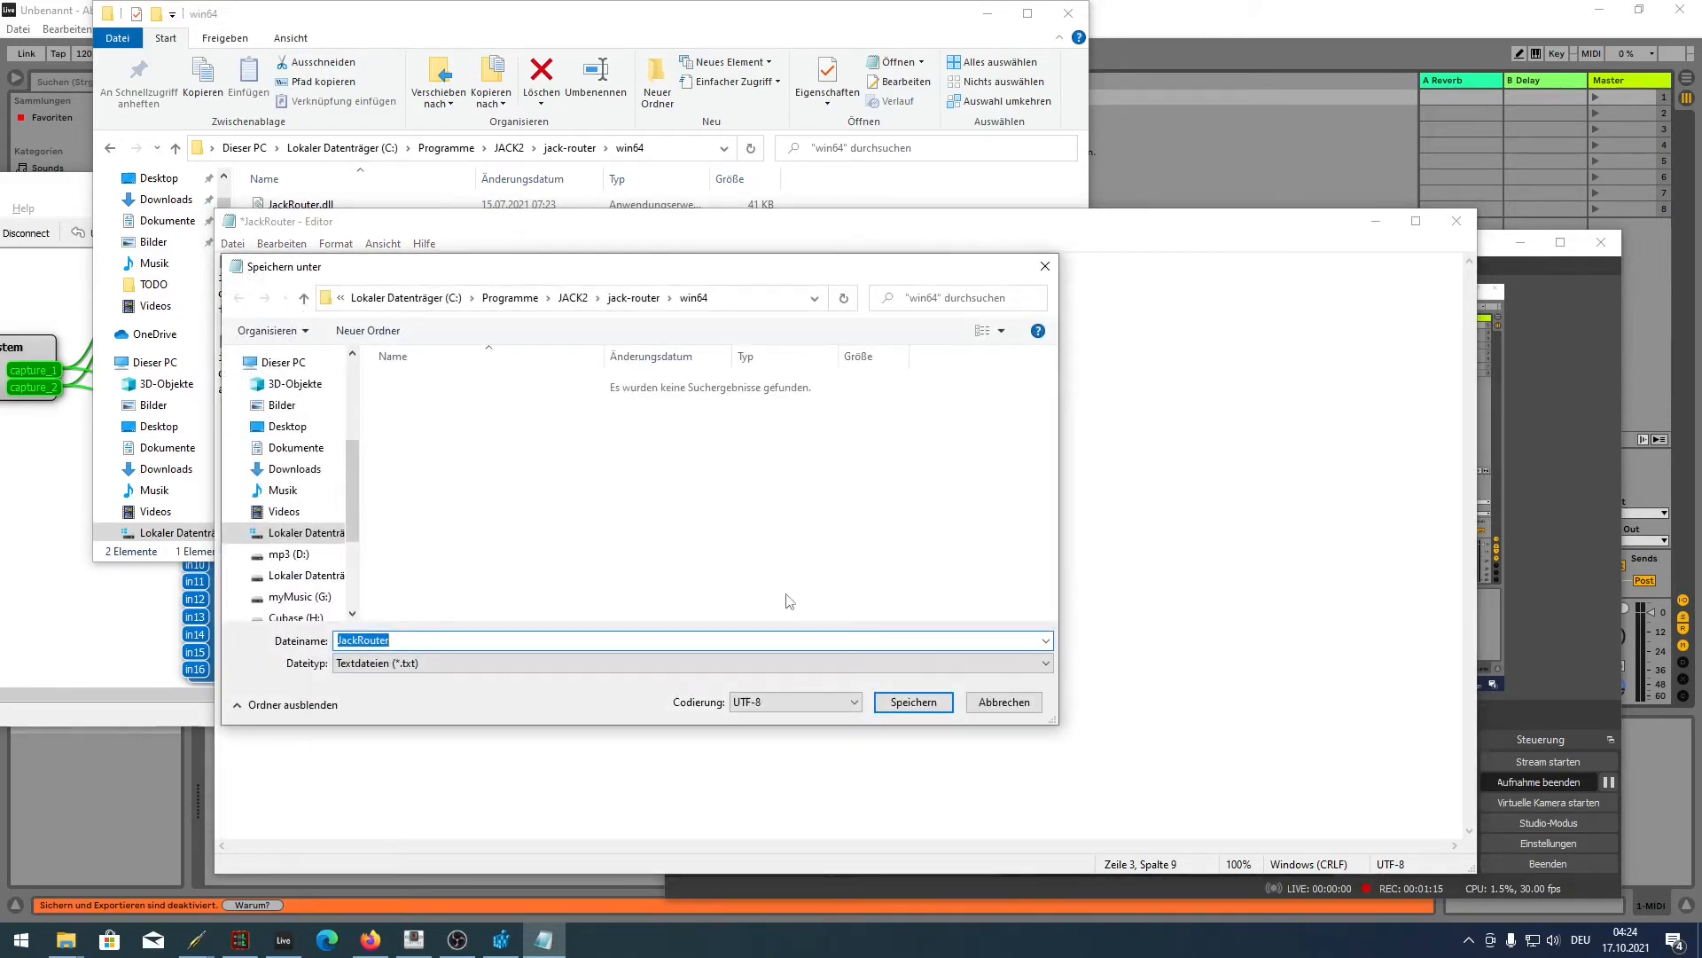
key(Escape)
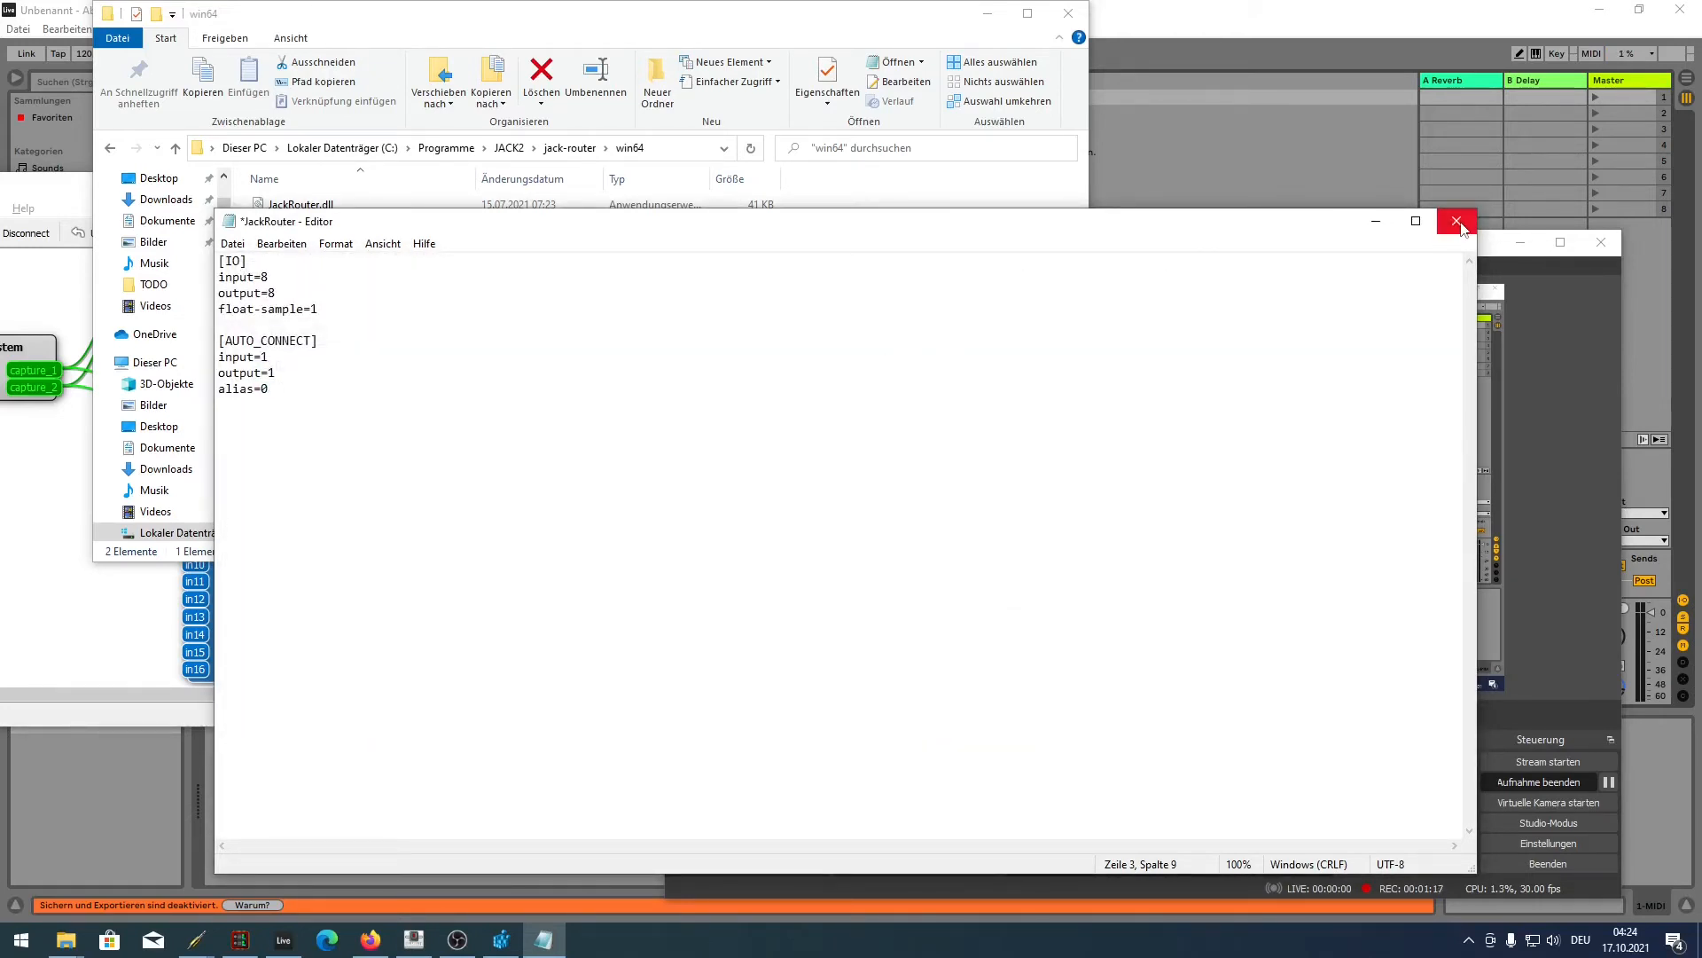
key(ctrl+a)
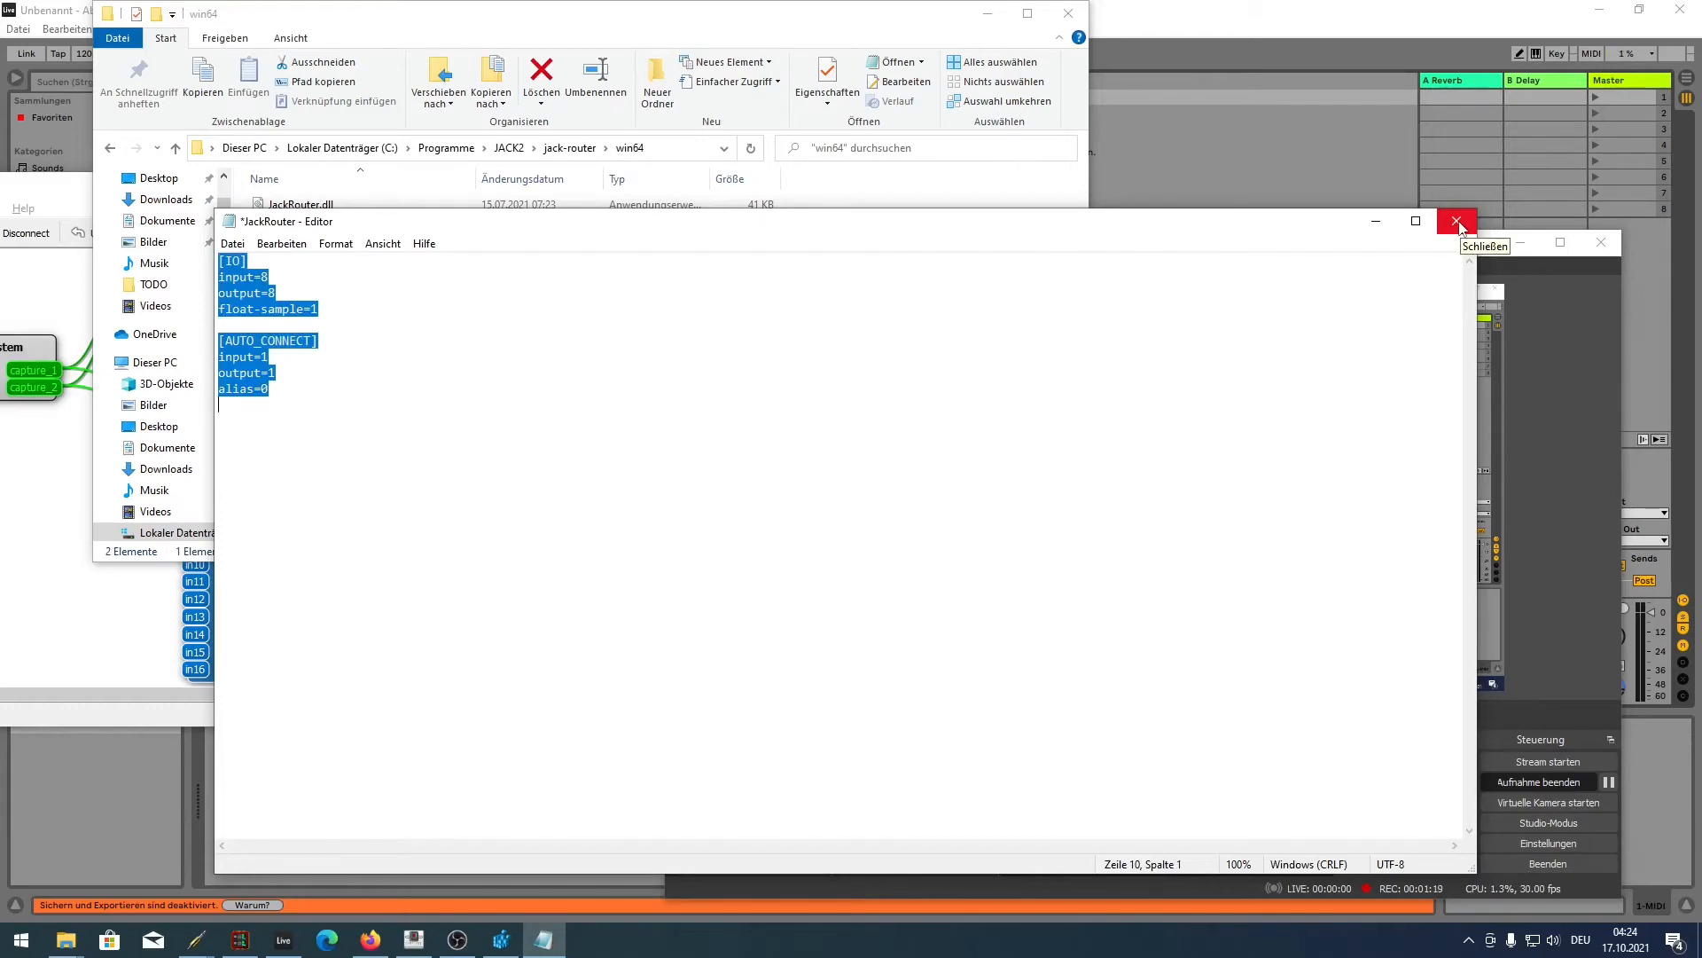
click(1456, 221)
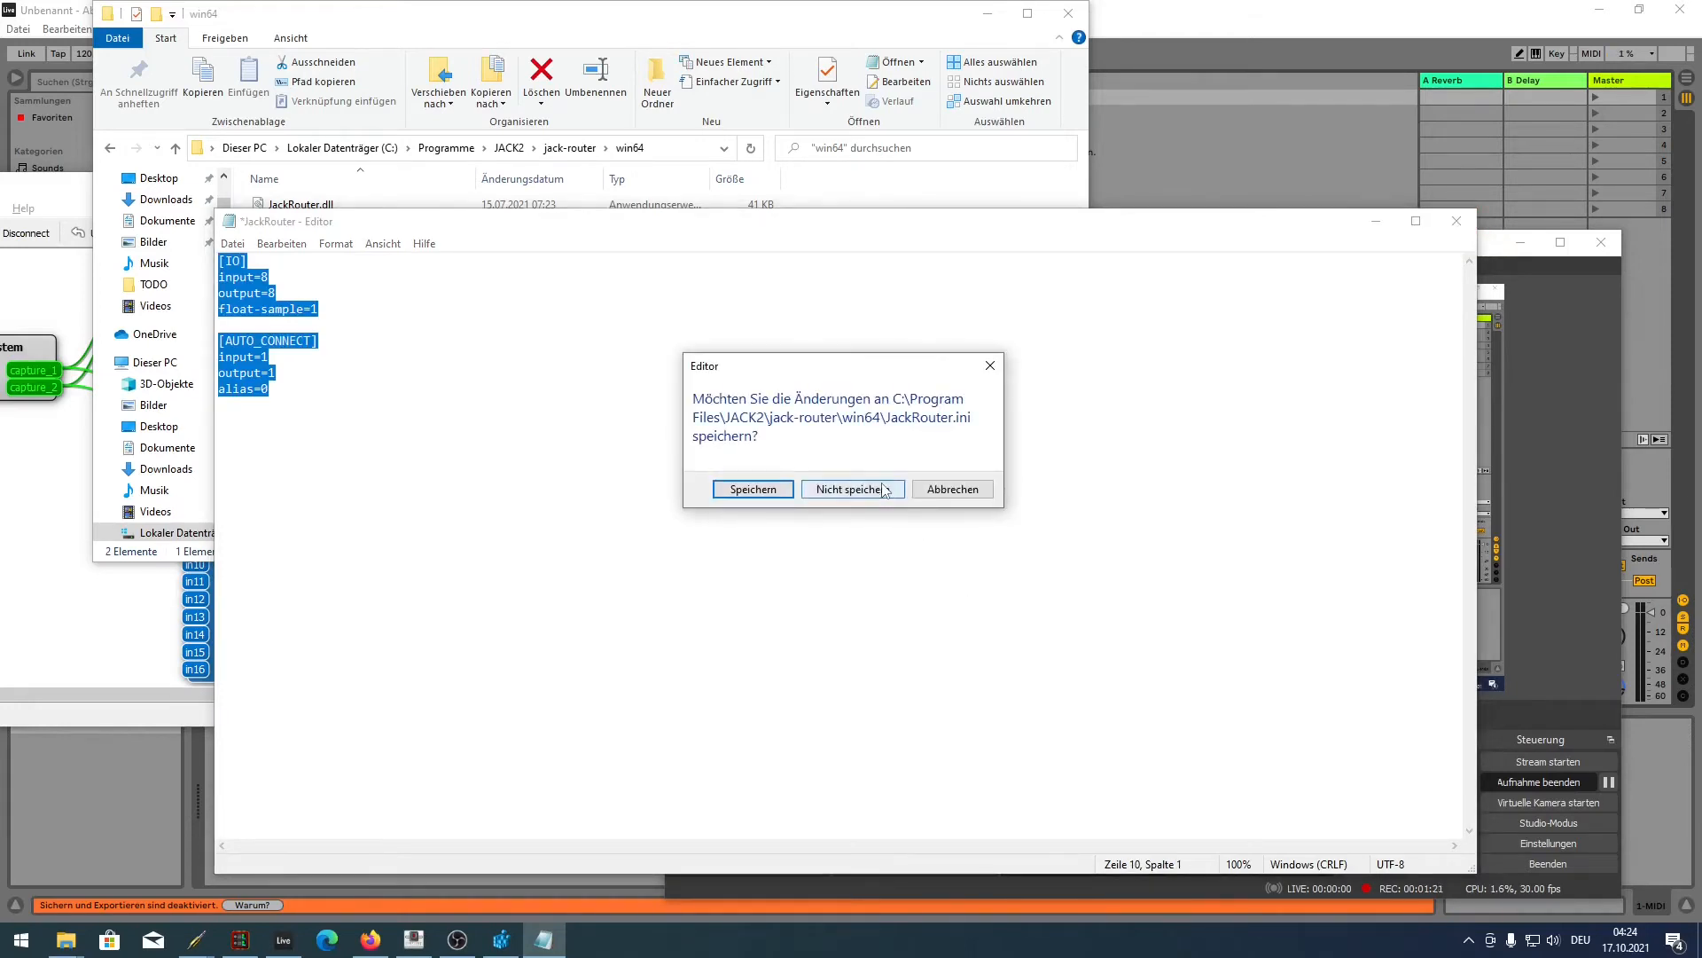
click(903, 491)
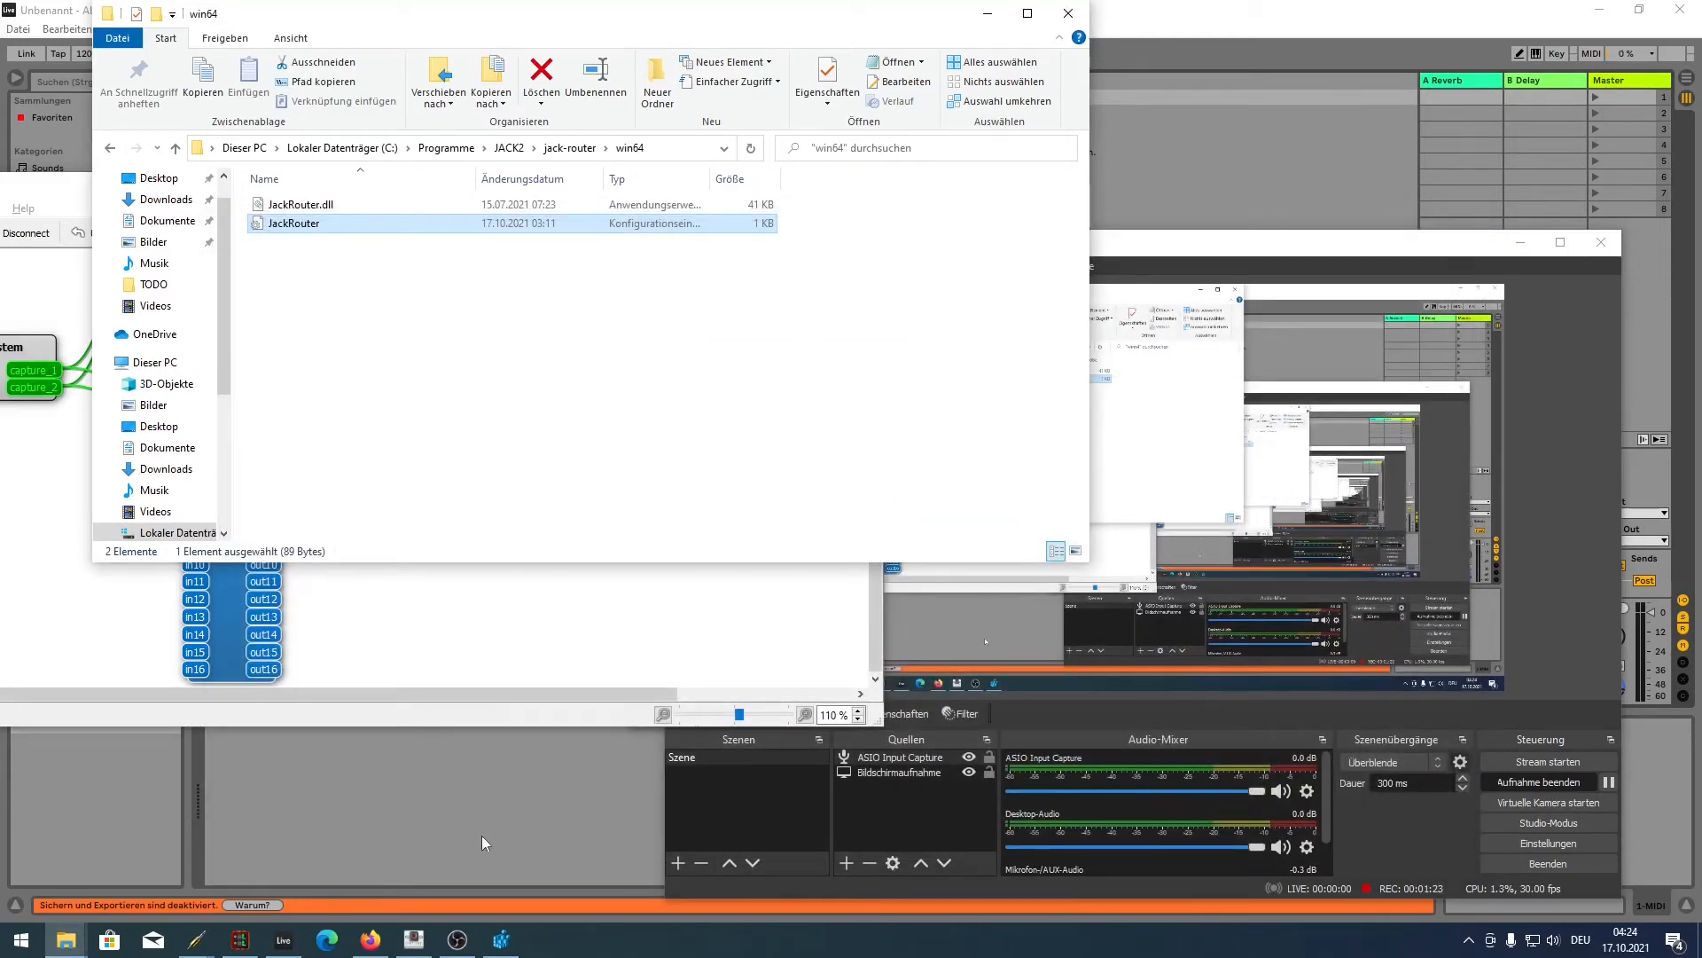
key(super)
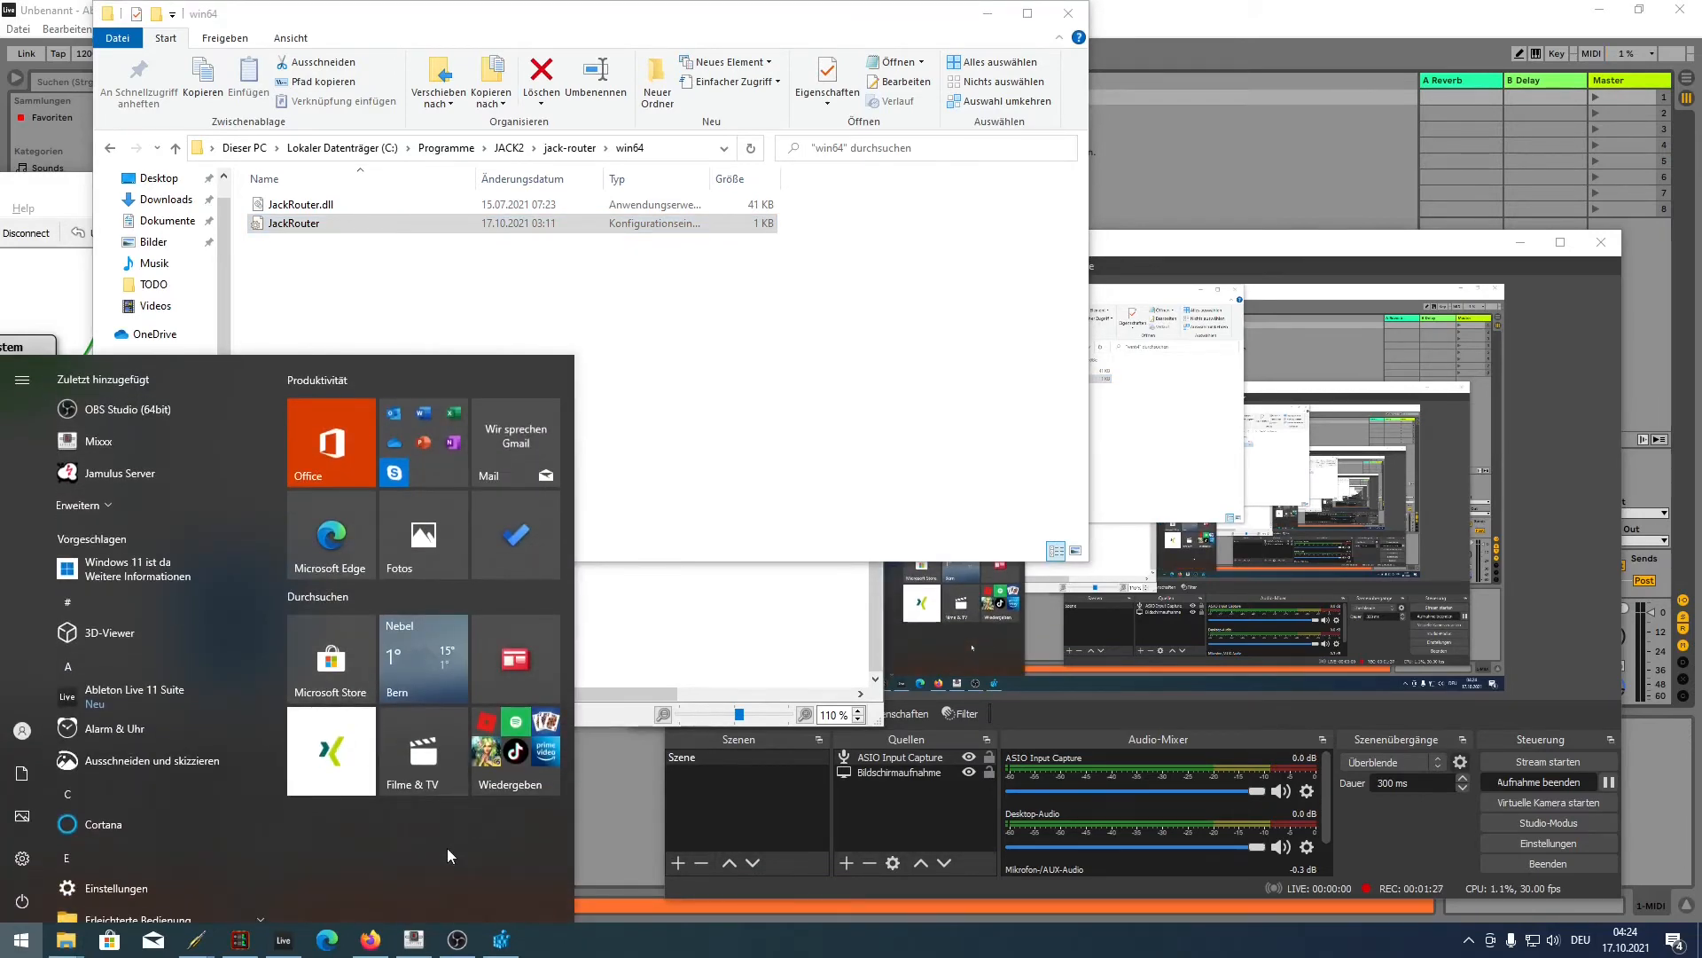
text(cmd)
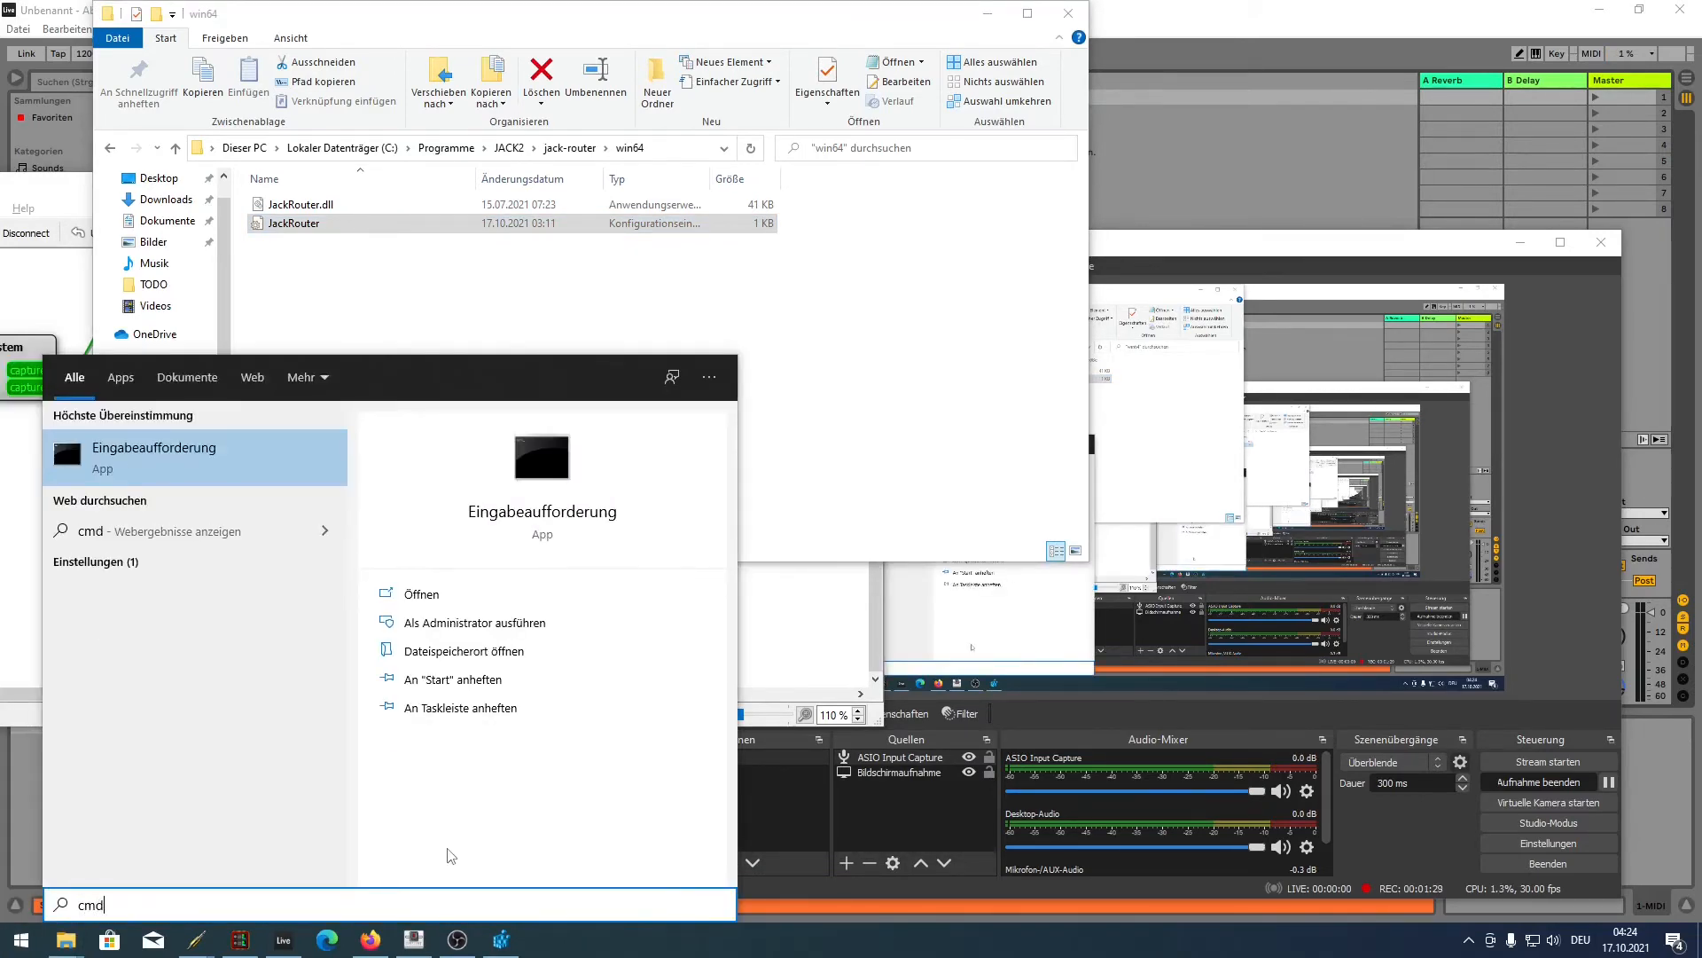
key(Return)
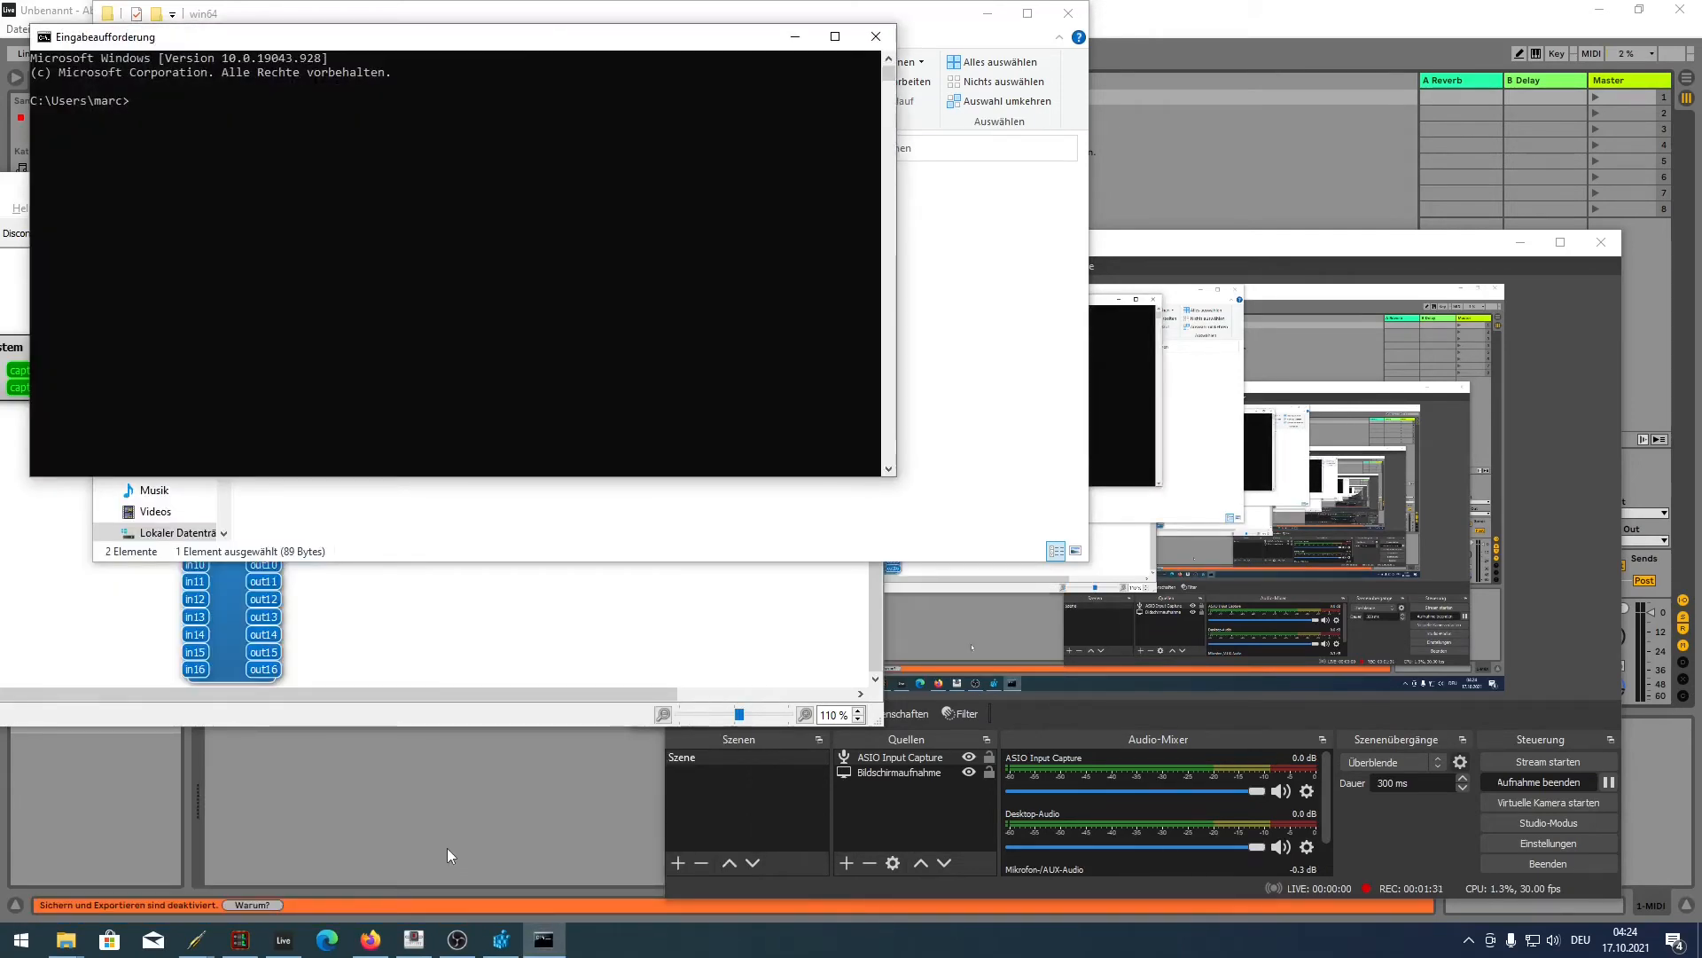
text(cd)
click(876, 36)
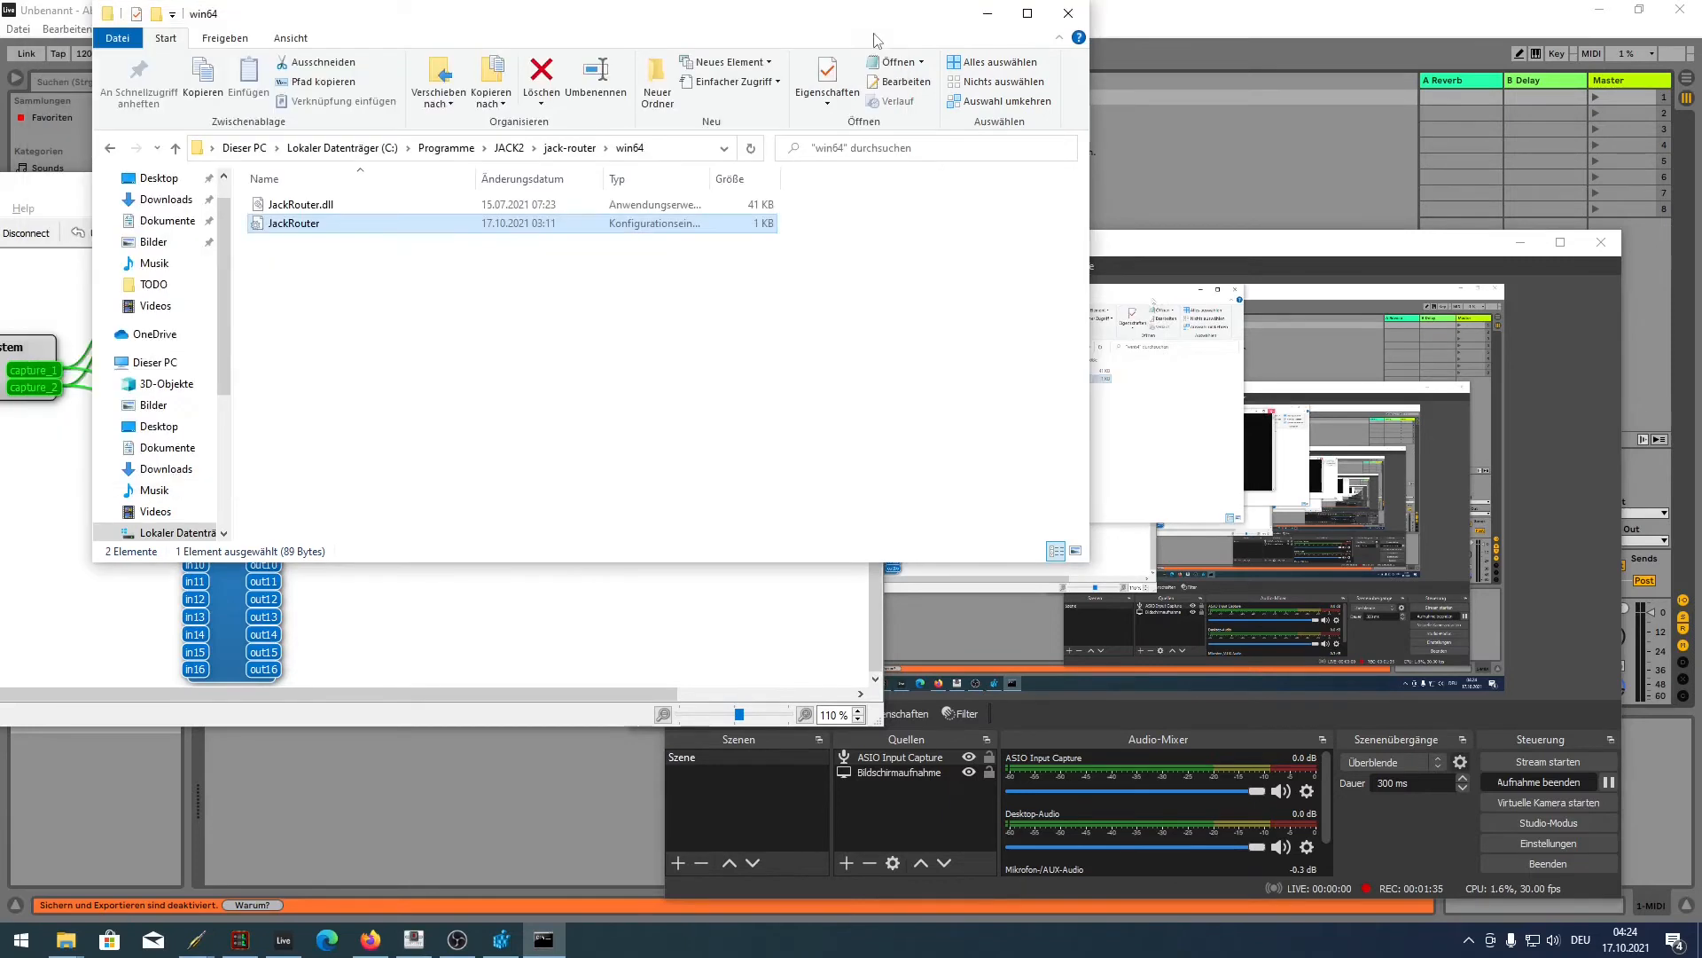
- Search for cmd and run the Command Prompt as administrator
key(super)
text(cmd)
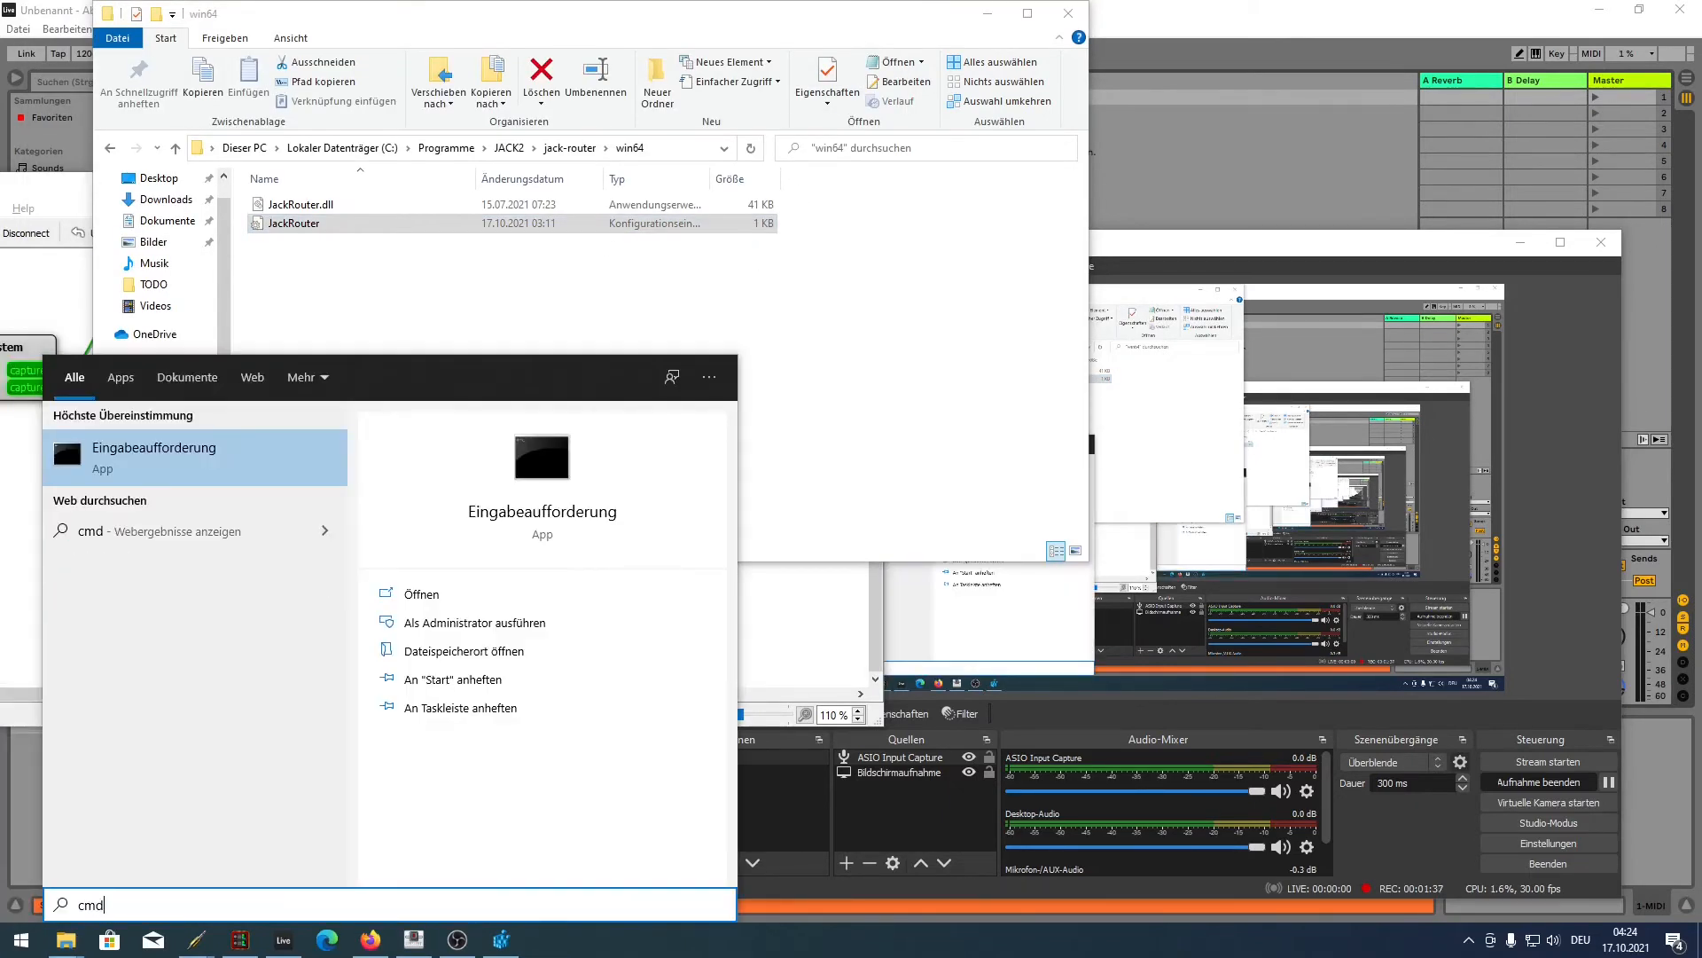
right_click(149, 461)
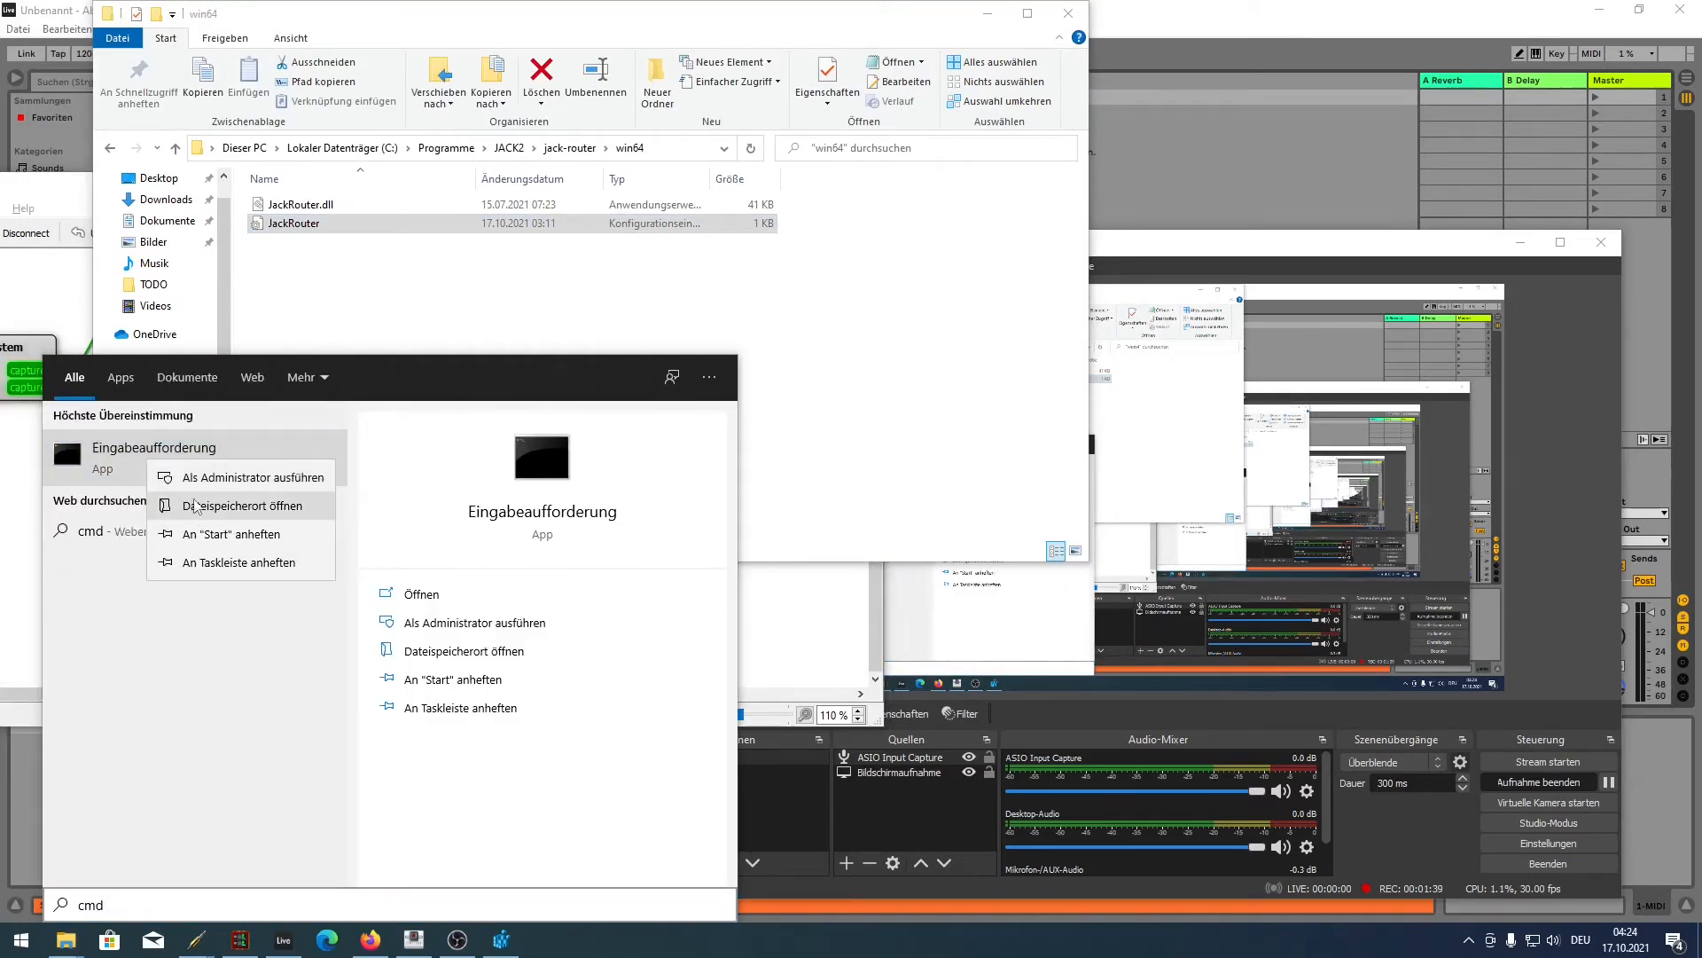
click(197, 478)
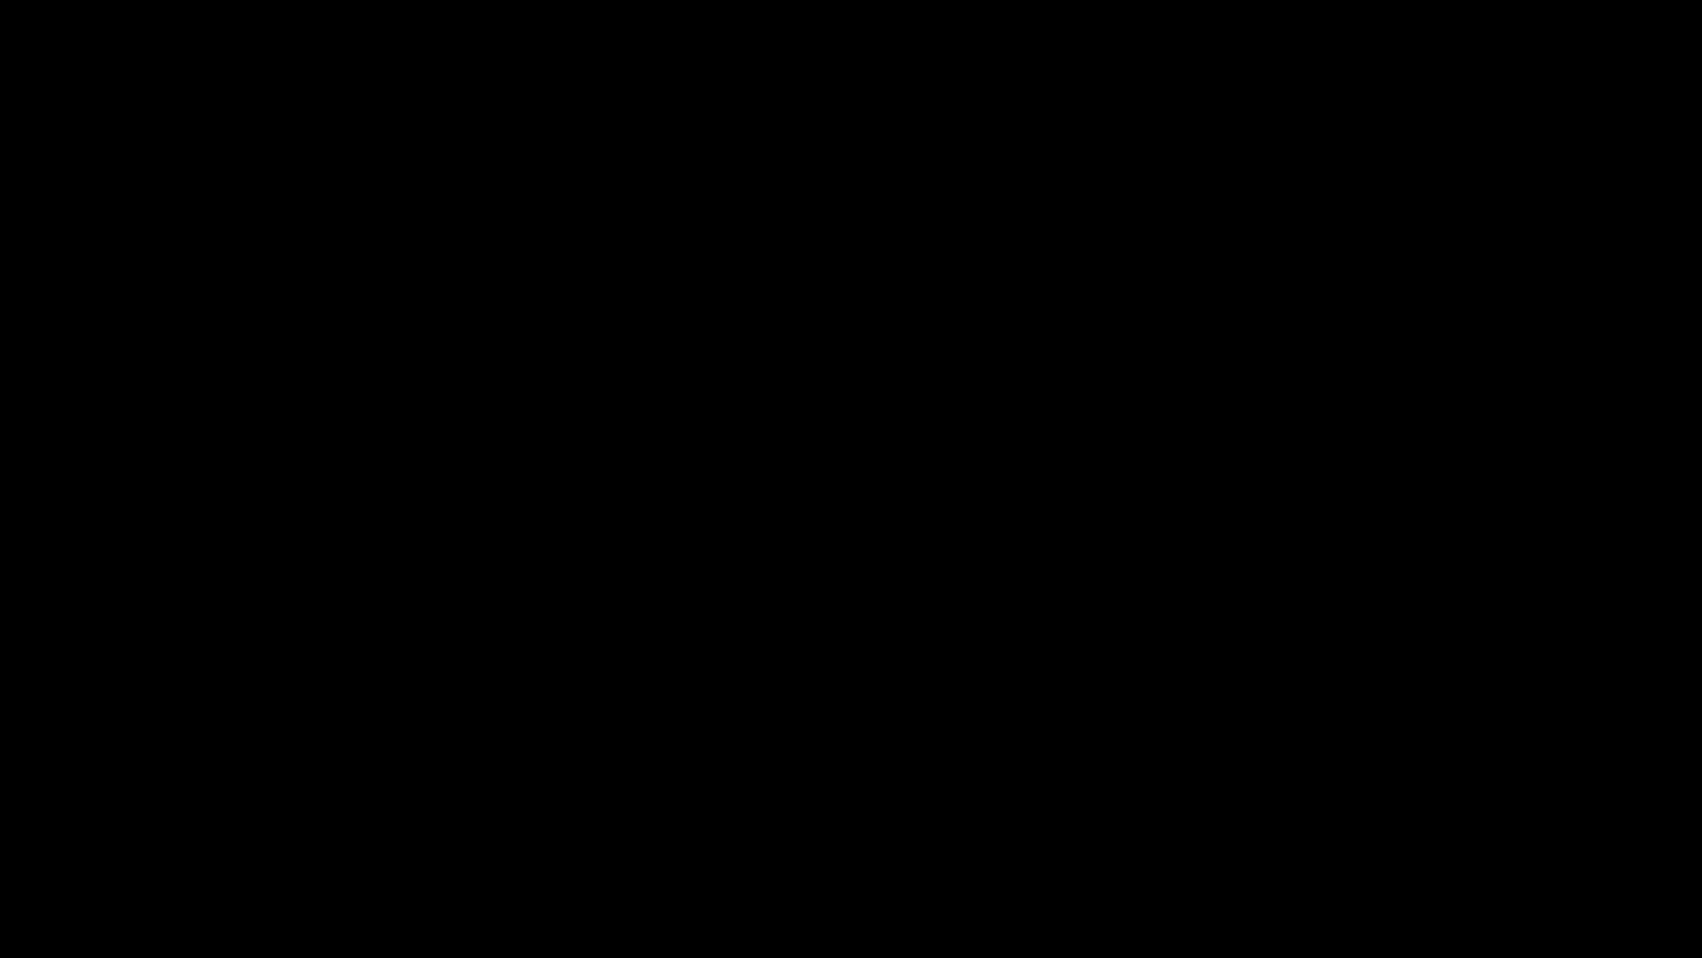
- Change to the C:\Program Files\JACK2 directory and list its contents with dir
text(cd )
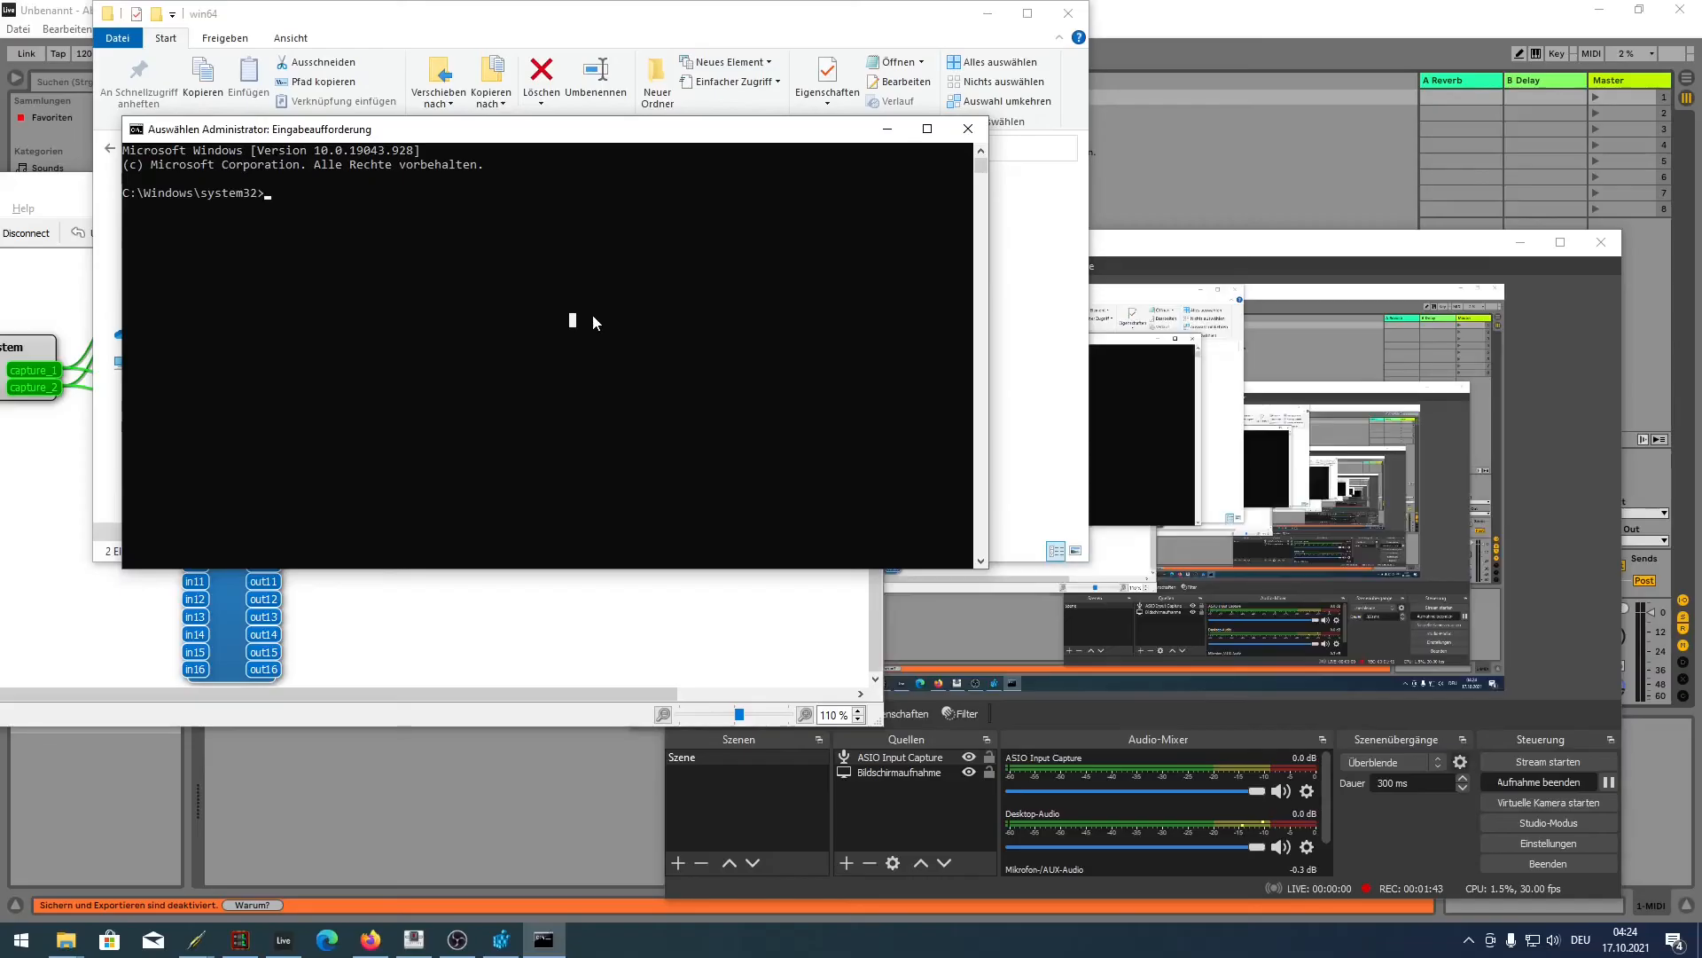
text("\Program Files")
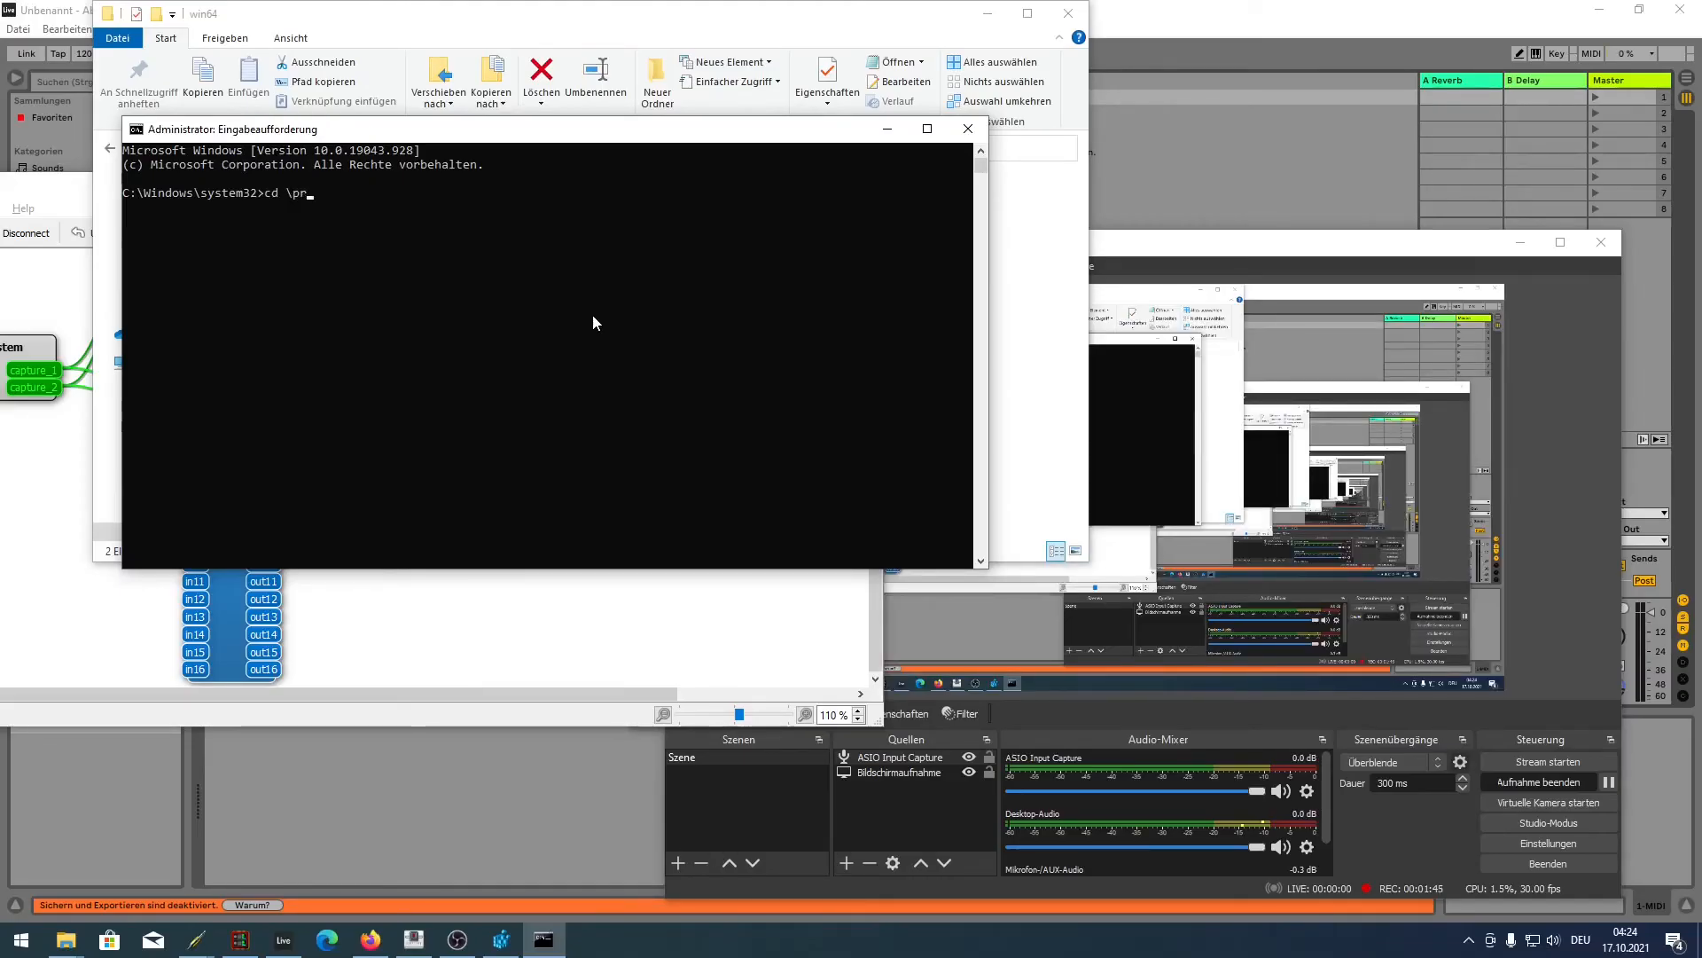
key(Return)
text(cd JACK2)
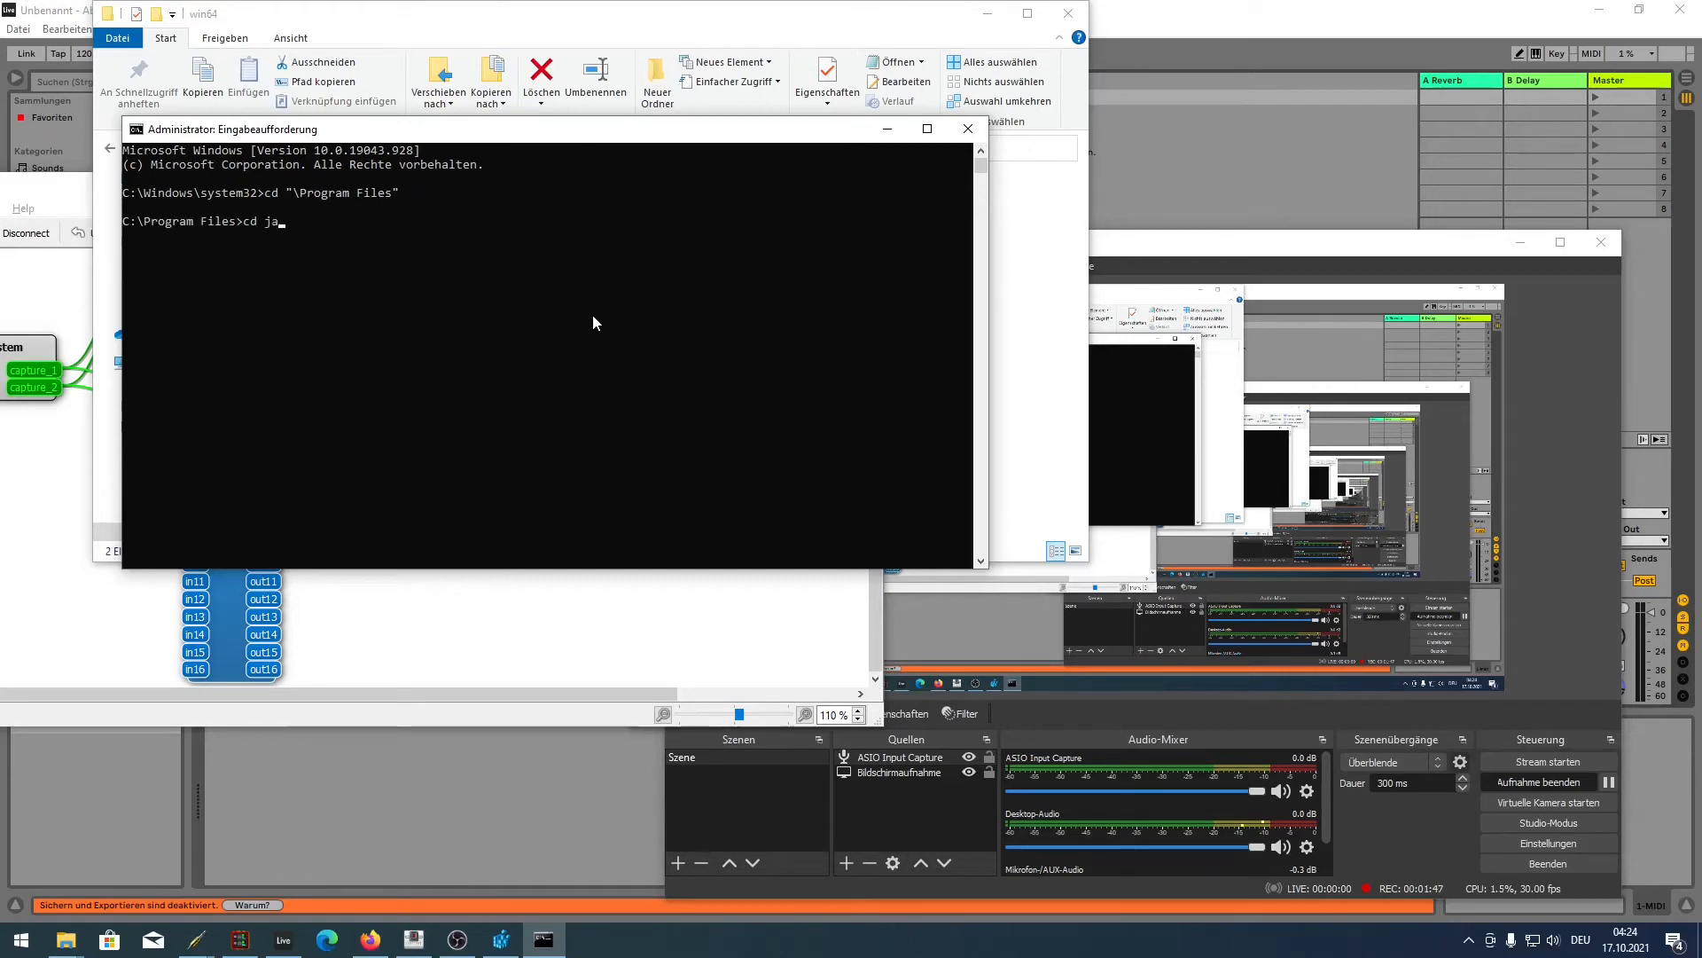
key(Return)
text(ls)
key(Return)
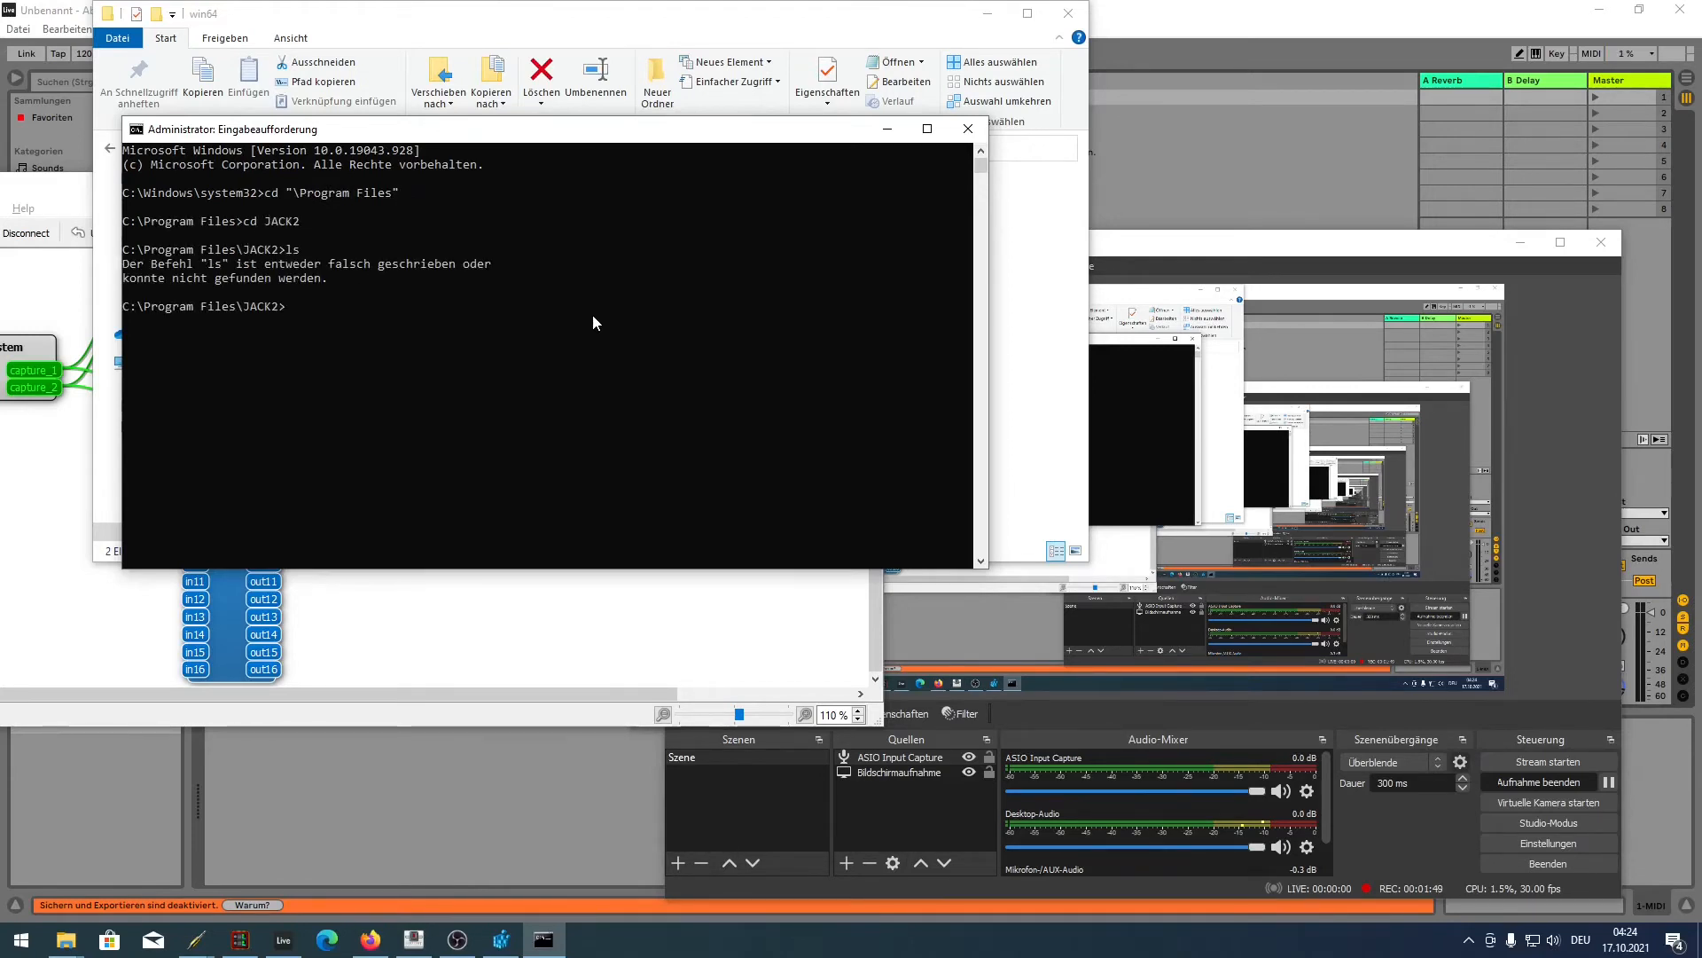
text(rels)
key(Return)
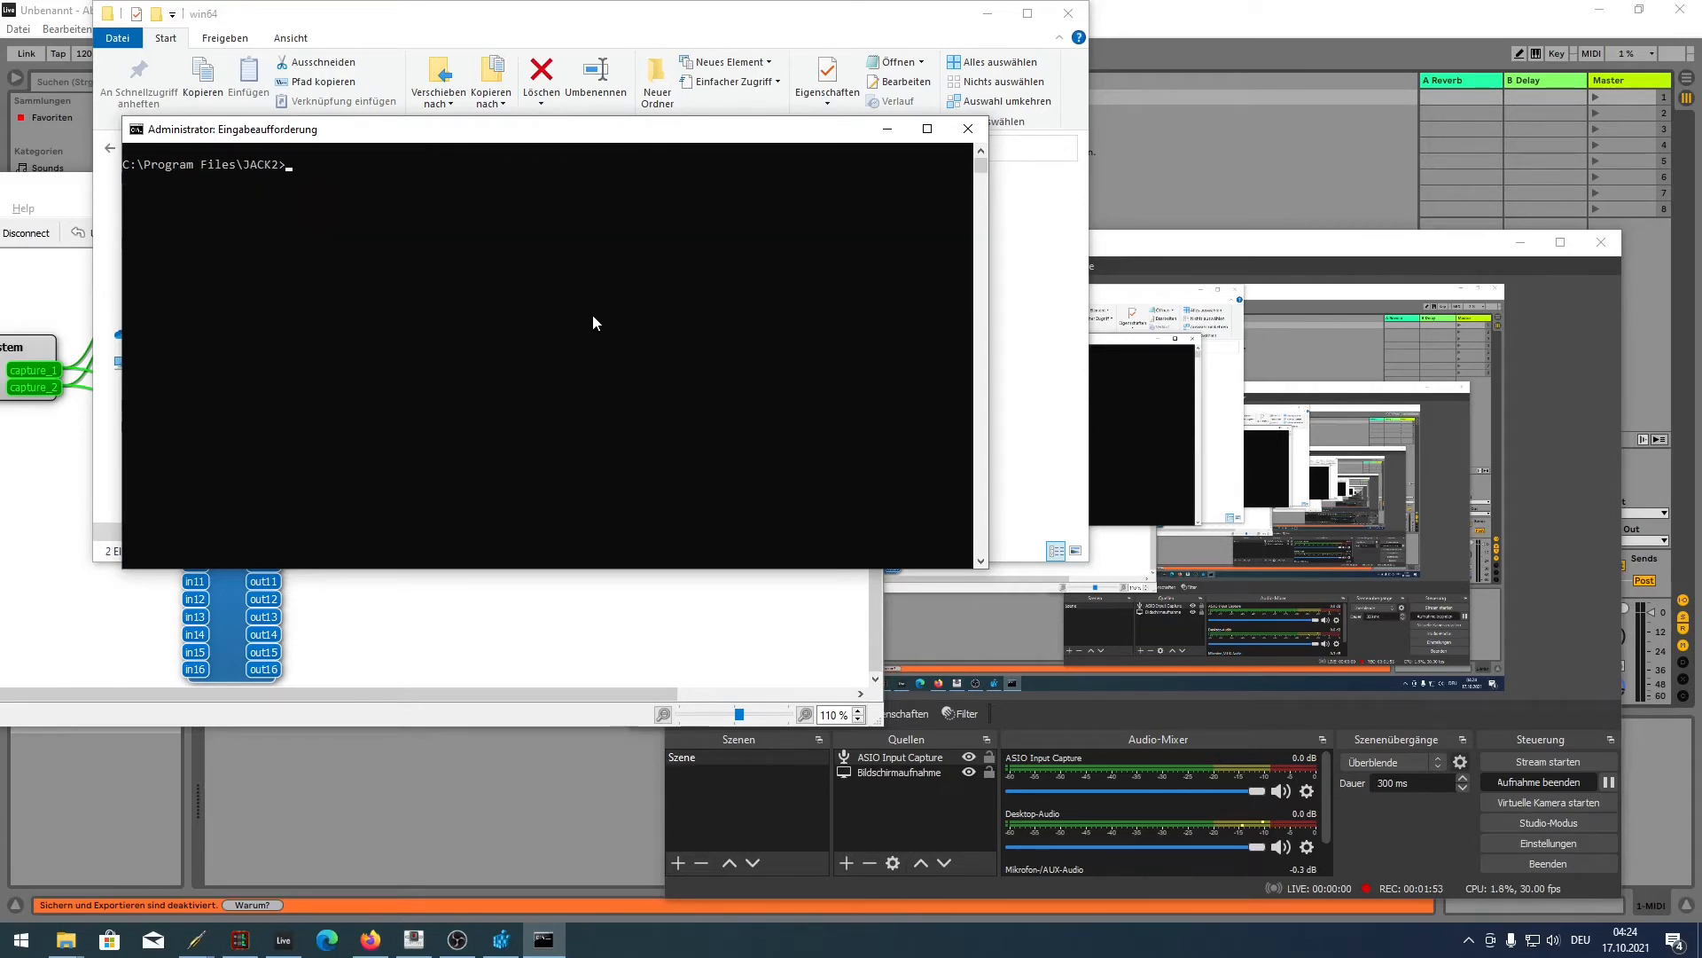
text(dir)
key(Return)
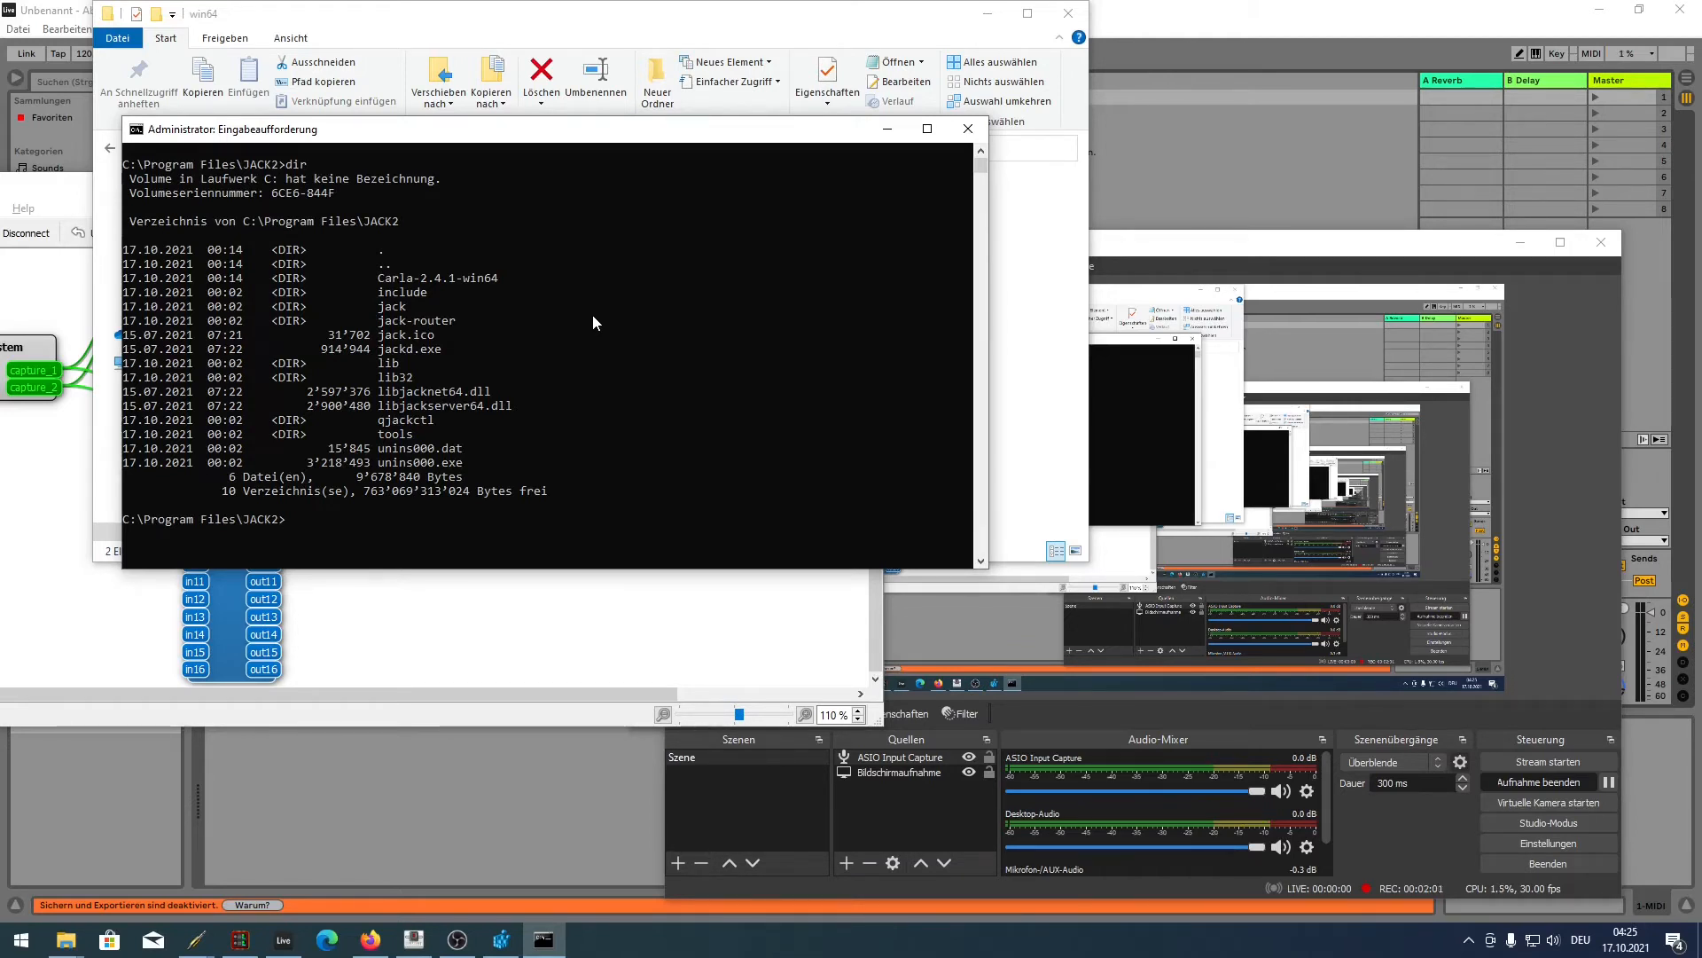
- Change to the jack-router subdirectory and list its contents with dir
text(jack-)
key(Tab)
key(Return)
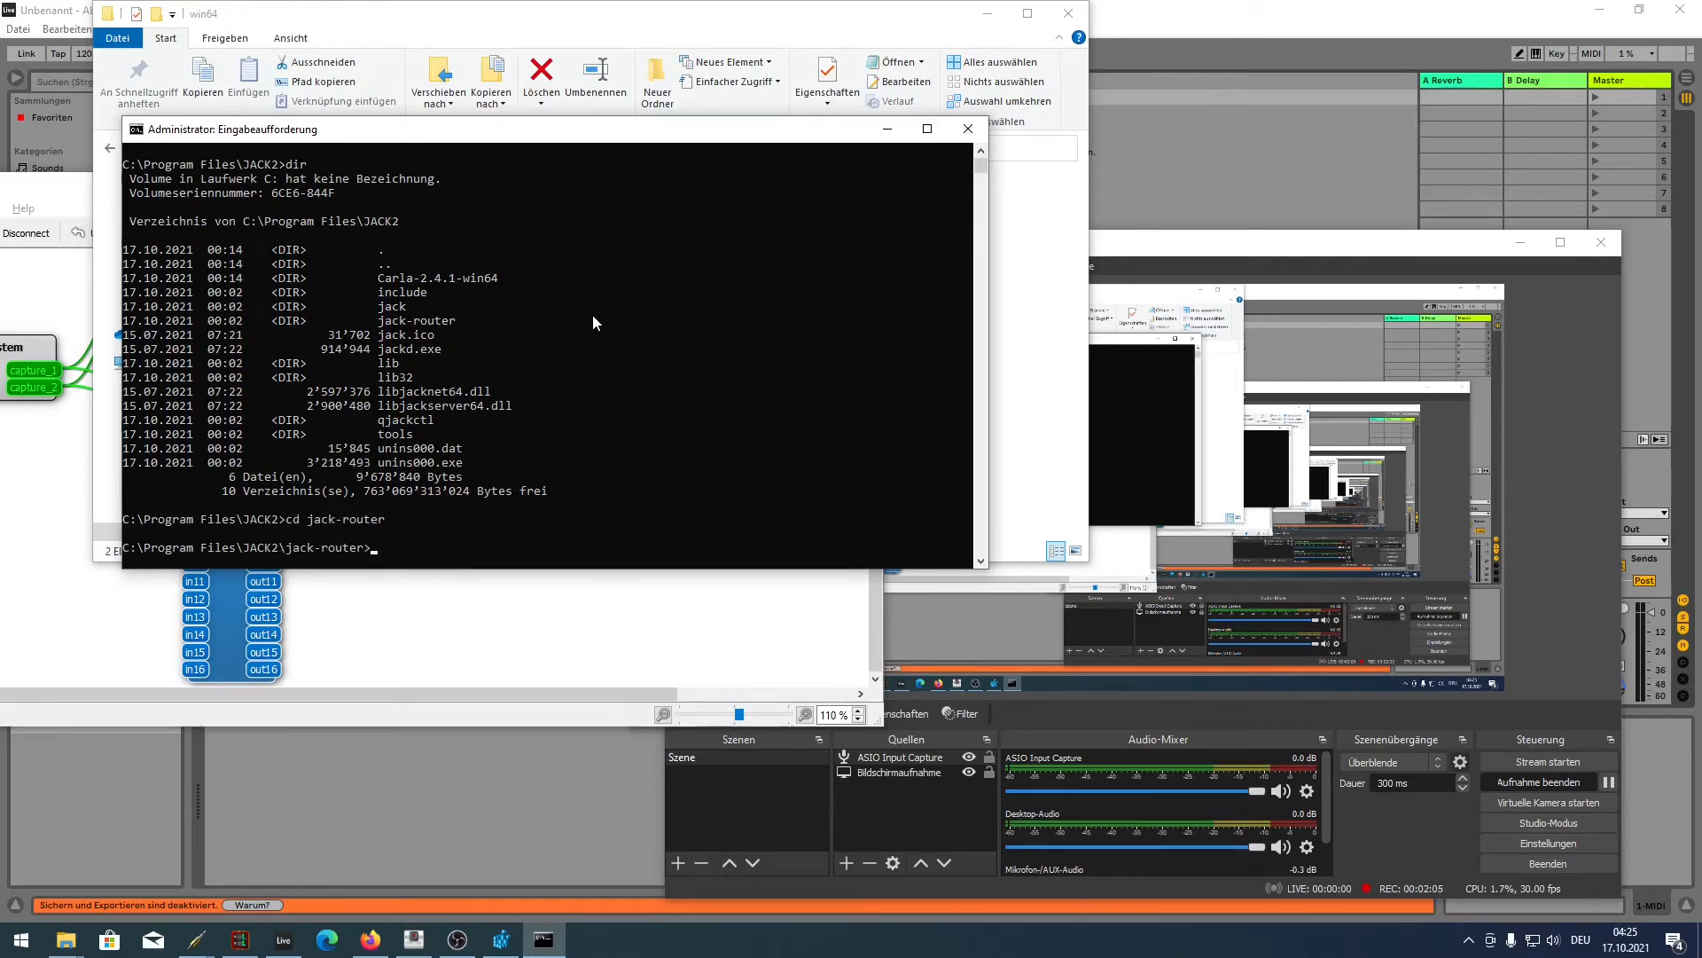
text(dir)
key(Return)
- Change to the win64 subdirectory and list the JackRouter files in it with dir
text(cd win32)
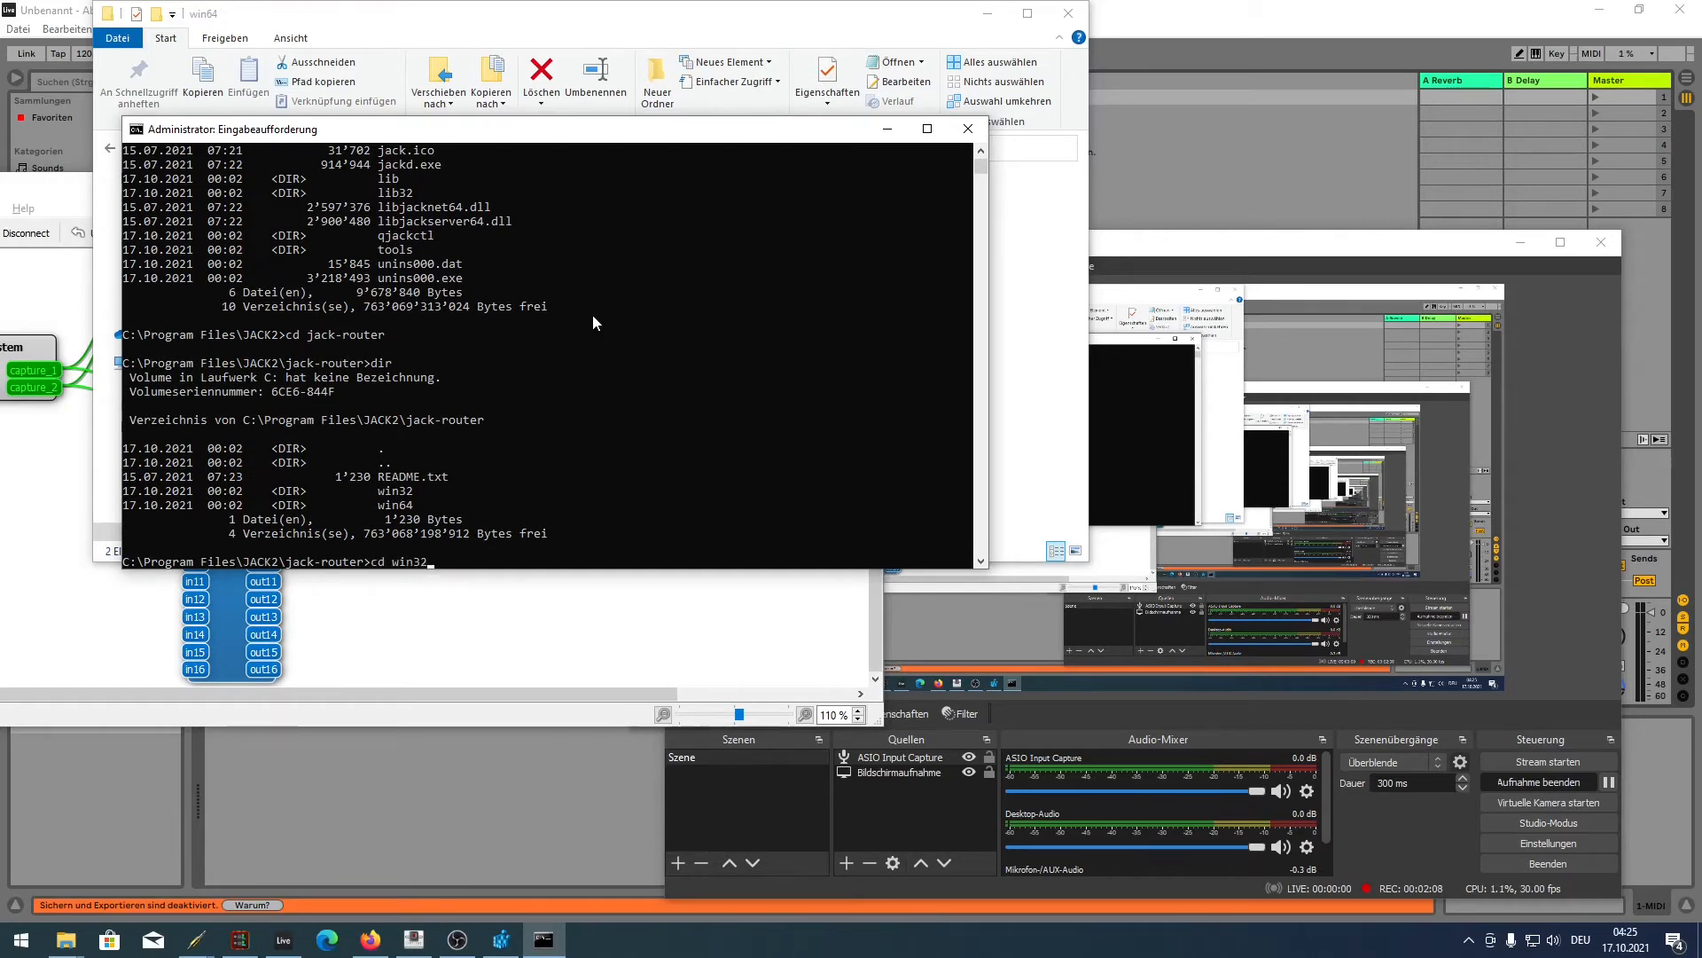
key(Tab)
key(Return)
text(dir)
key(Return)
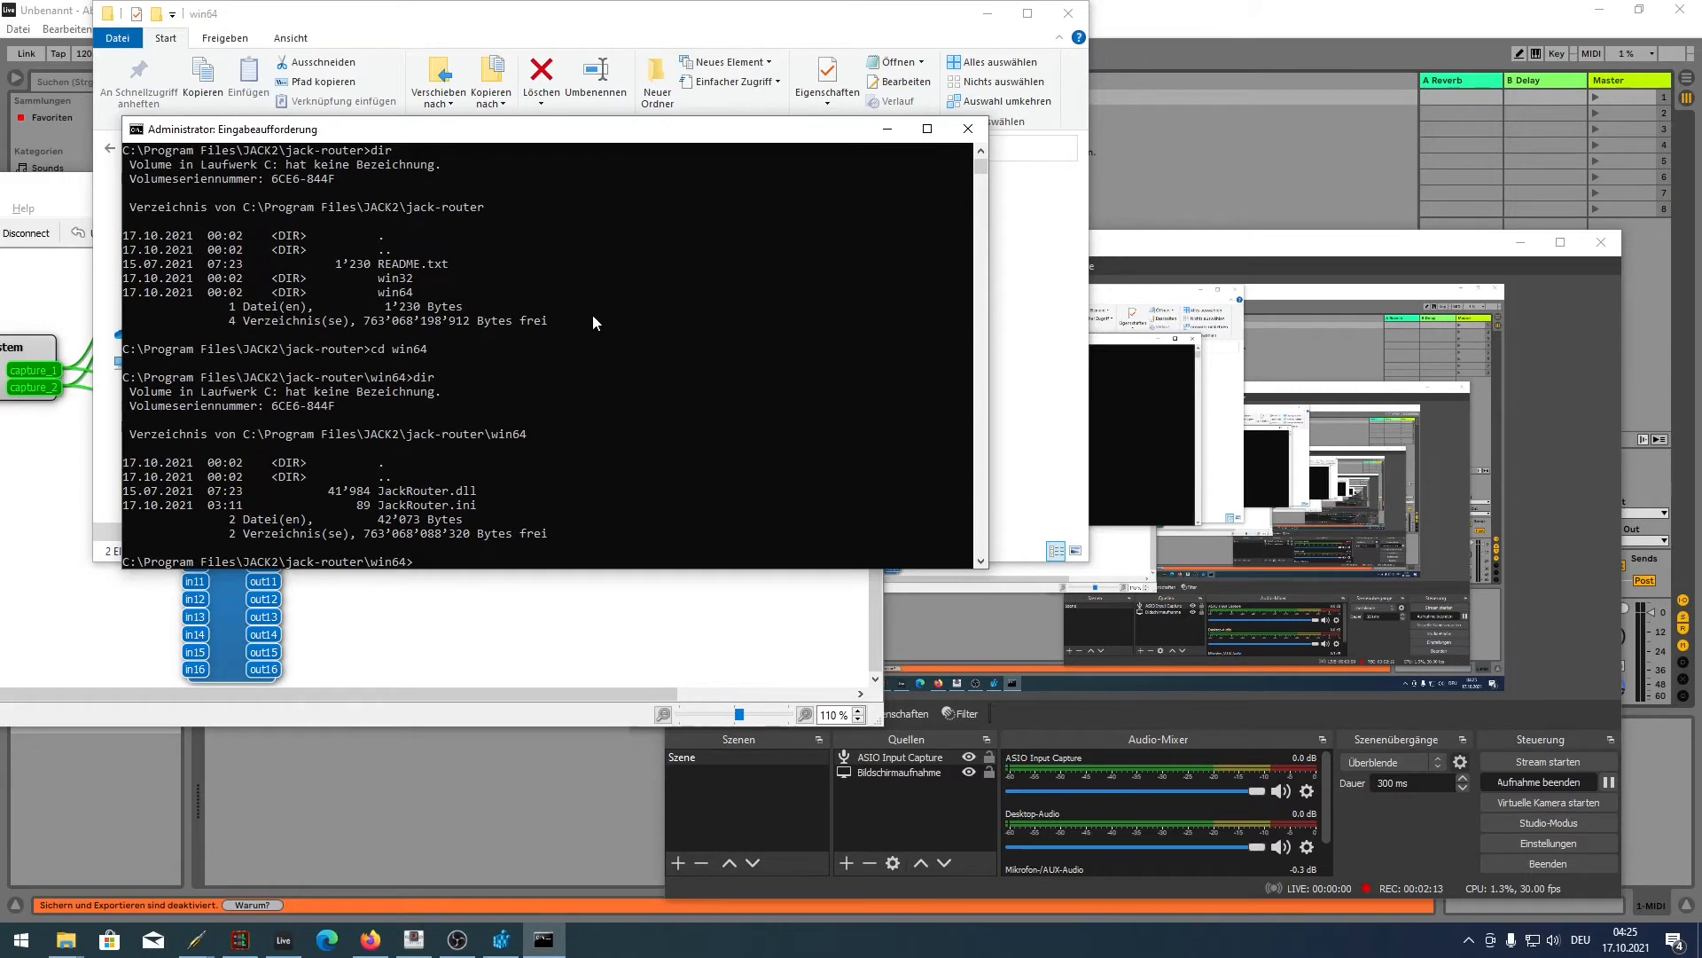
- Try to run the command regsrv32 from the win64 directory
text(regsrv32)
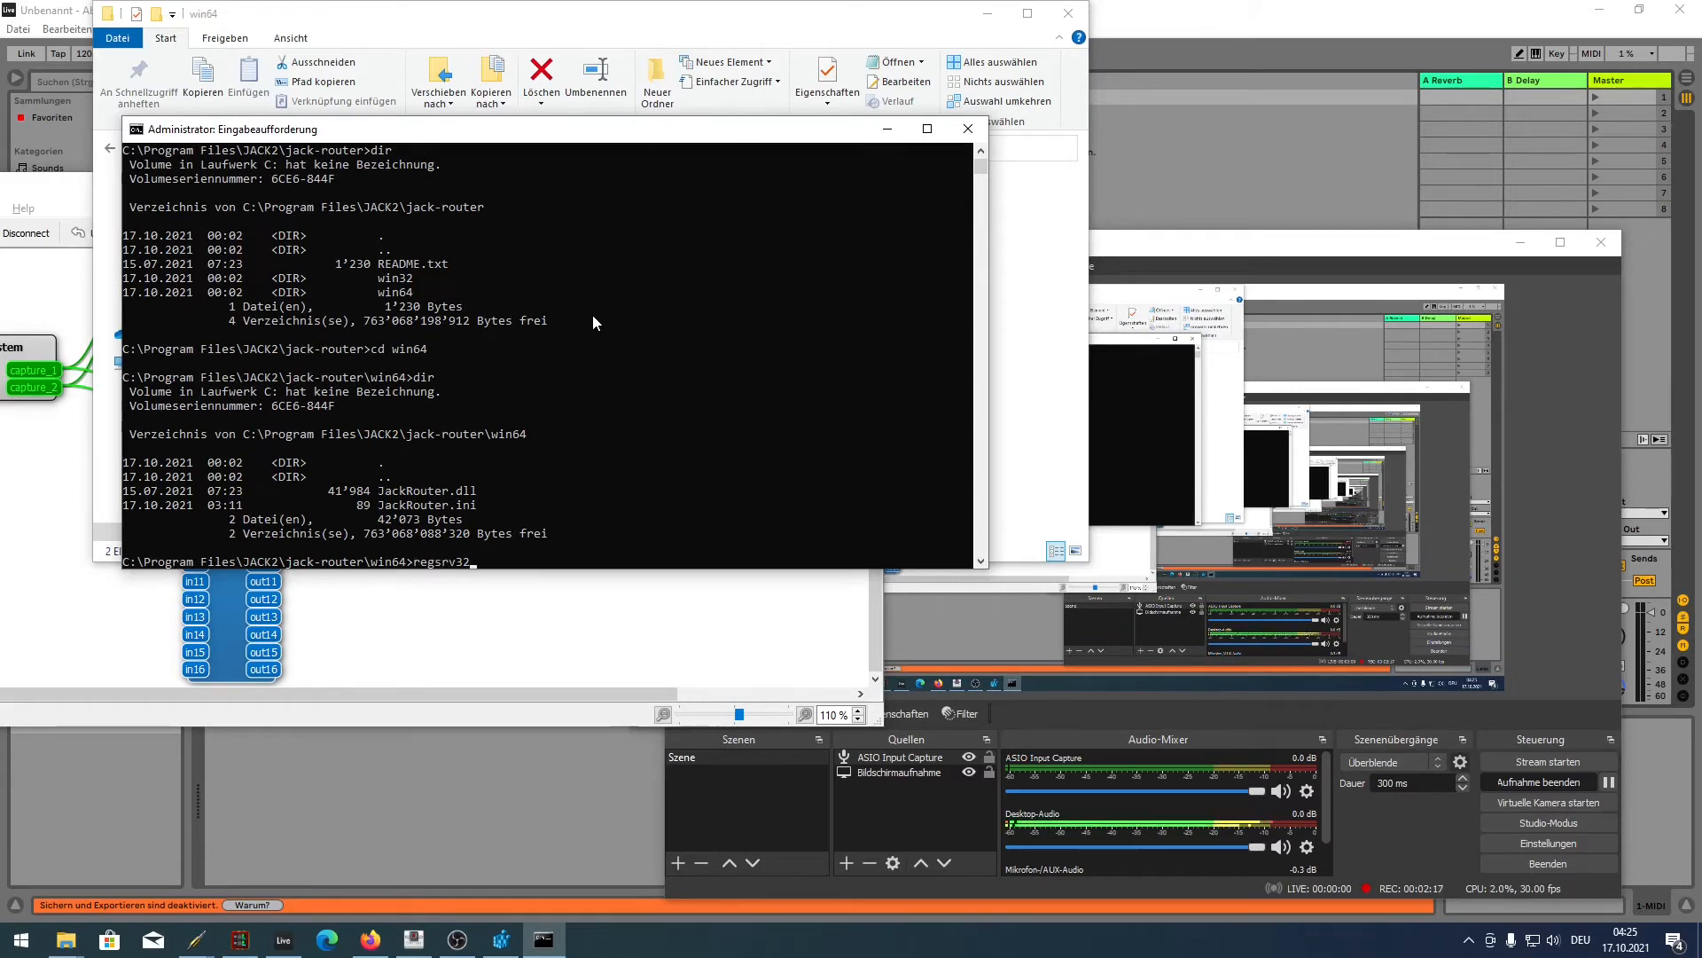
key(BackSpace)
key(BackSpace)
key(BackSpace)
key(BackSpace)
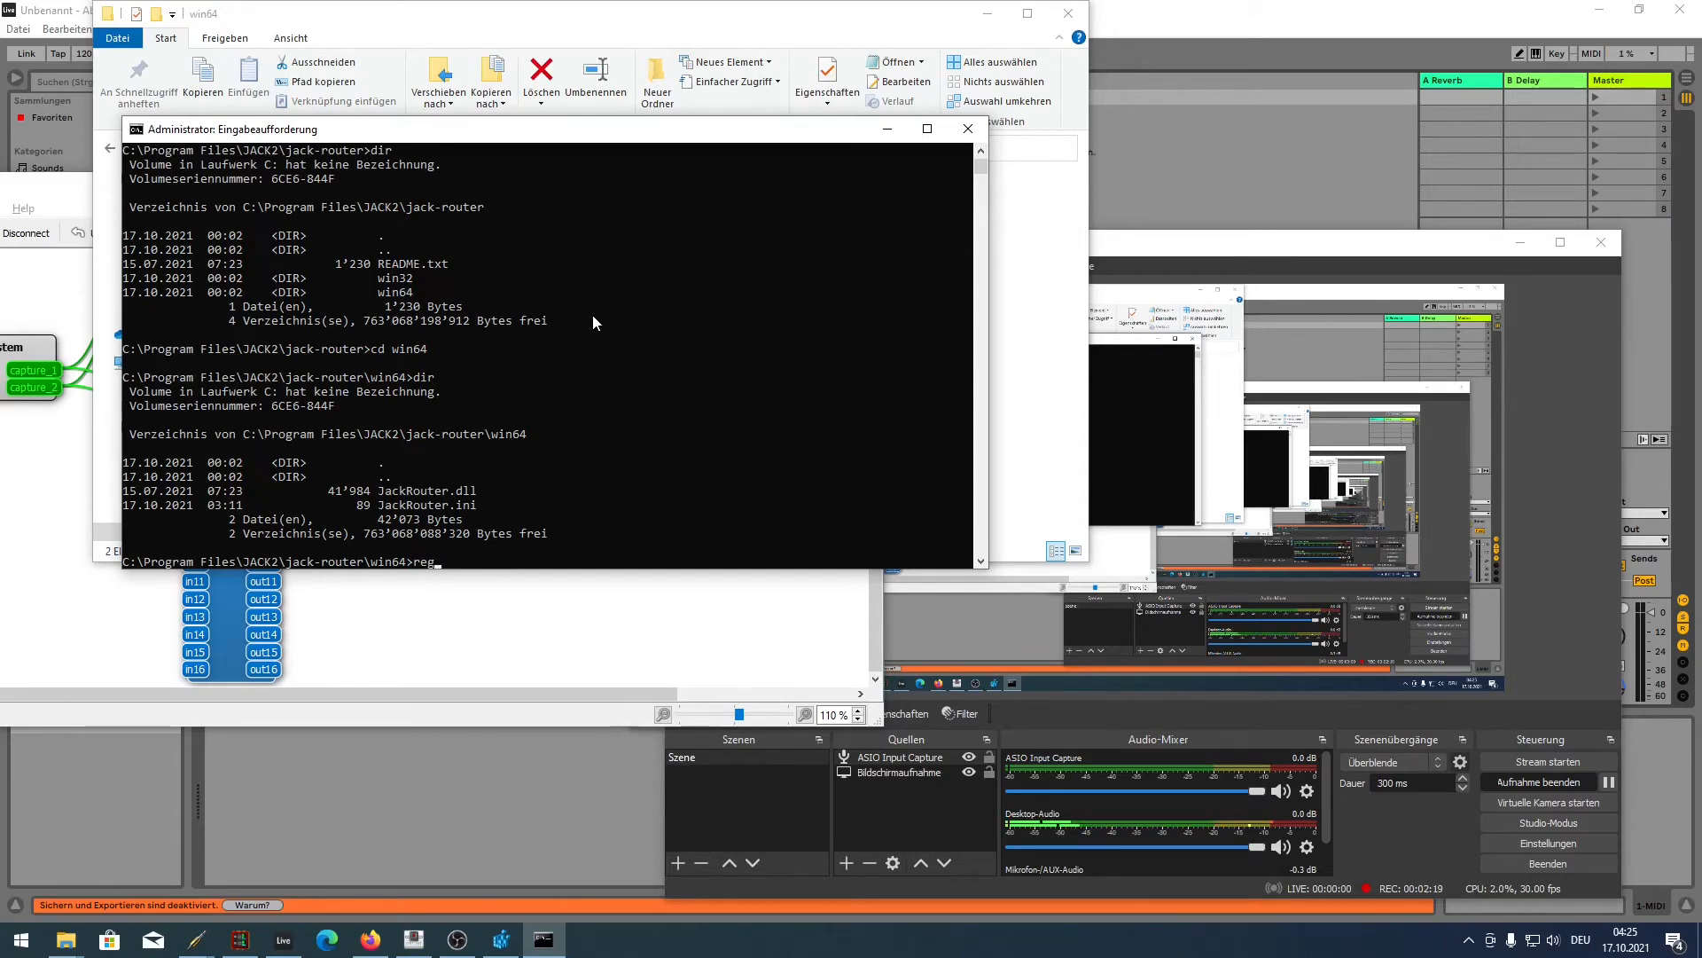
text(gser)
click(1330, 790)
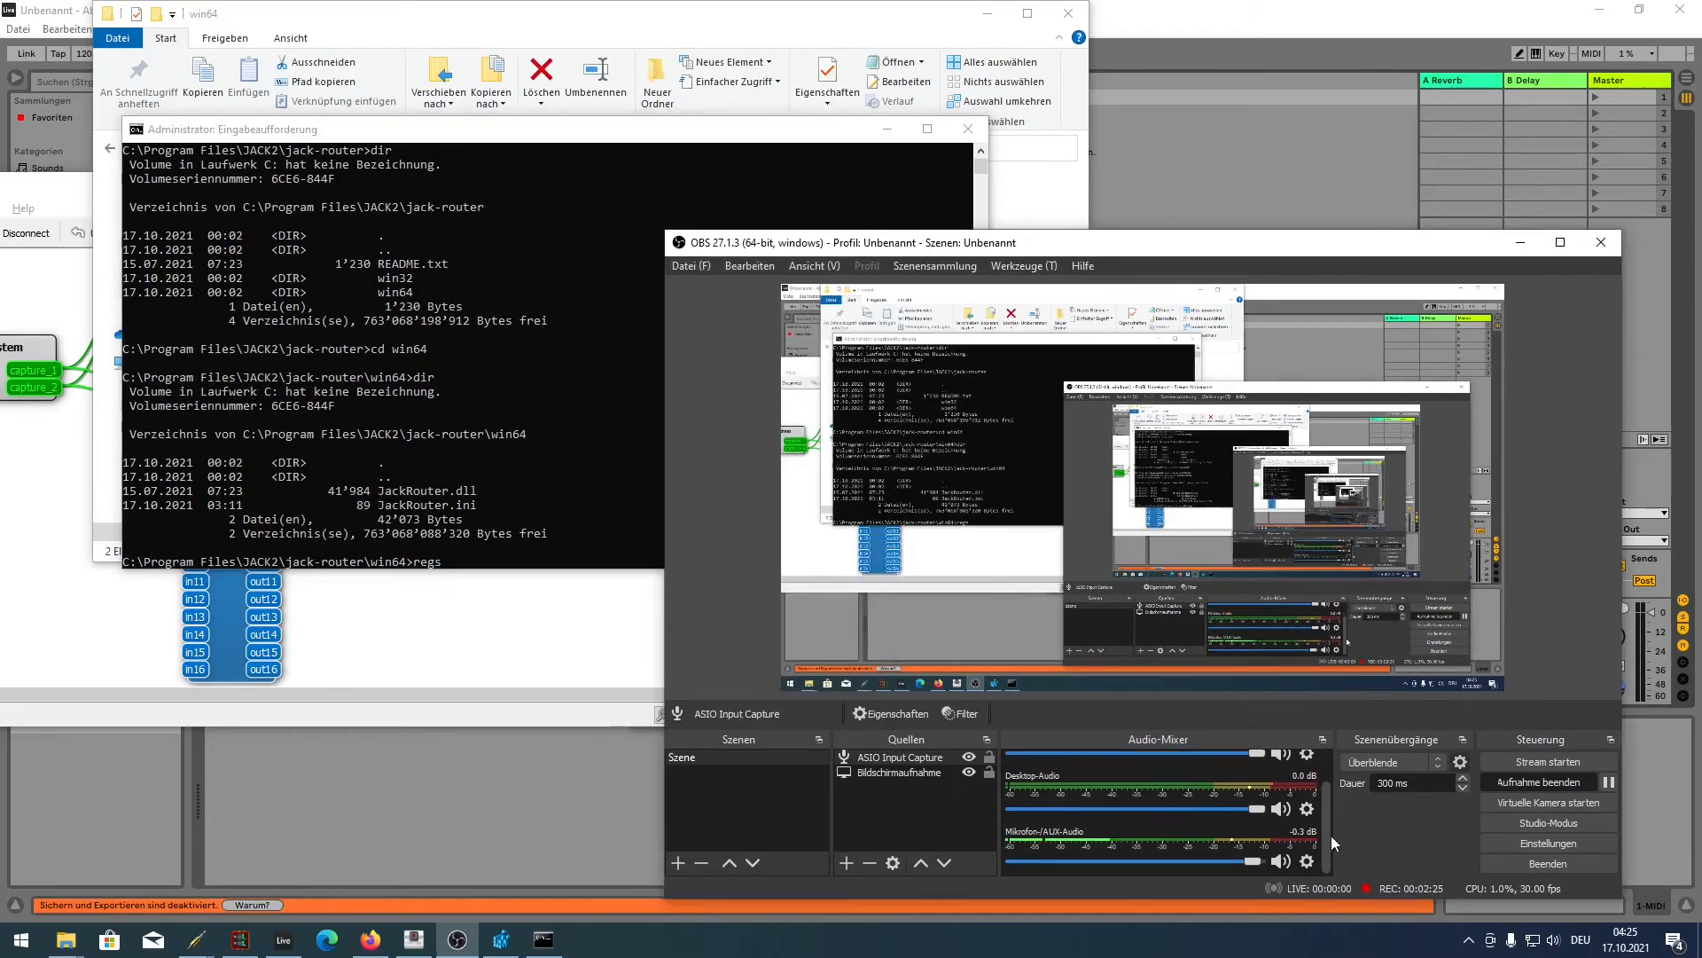
click(529, 488)
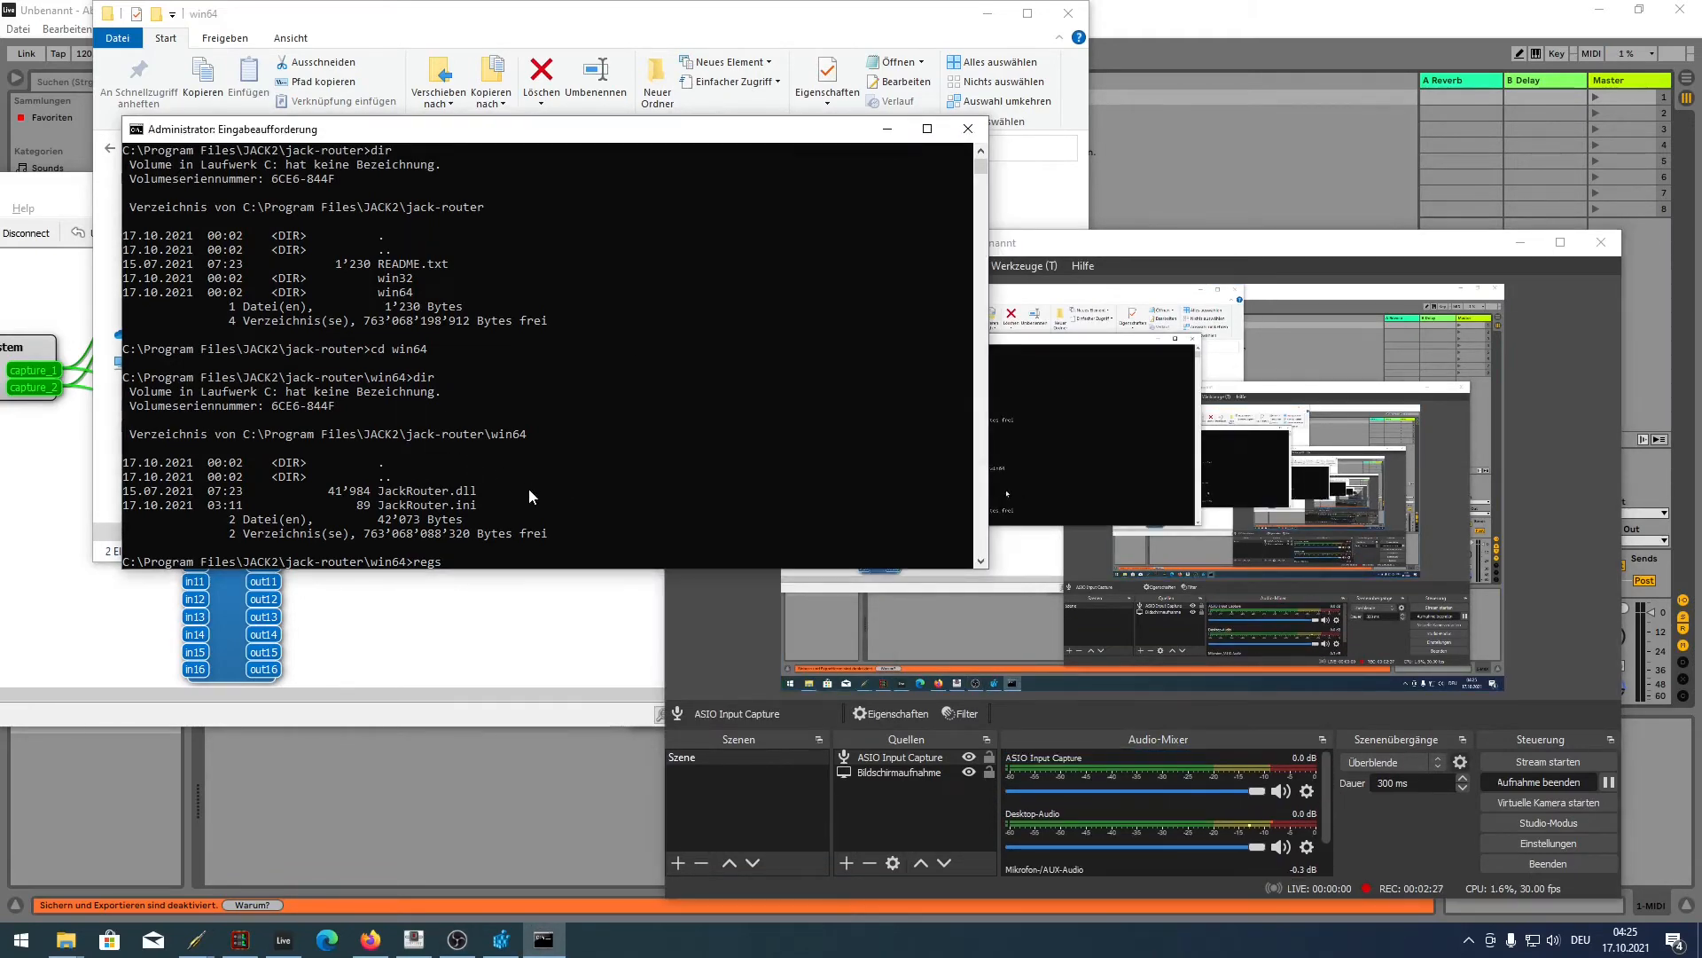
text(regsrv32)
key(Return)
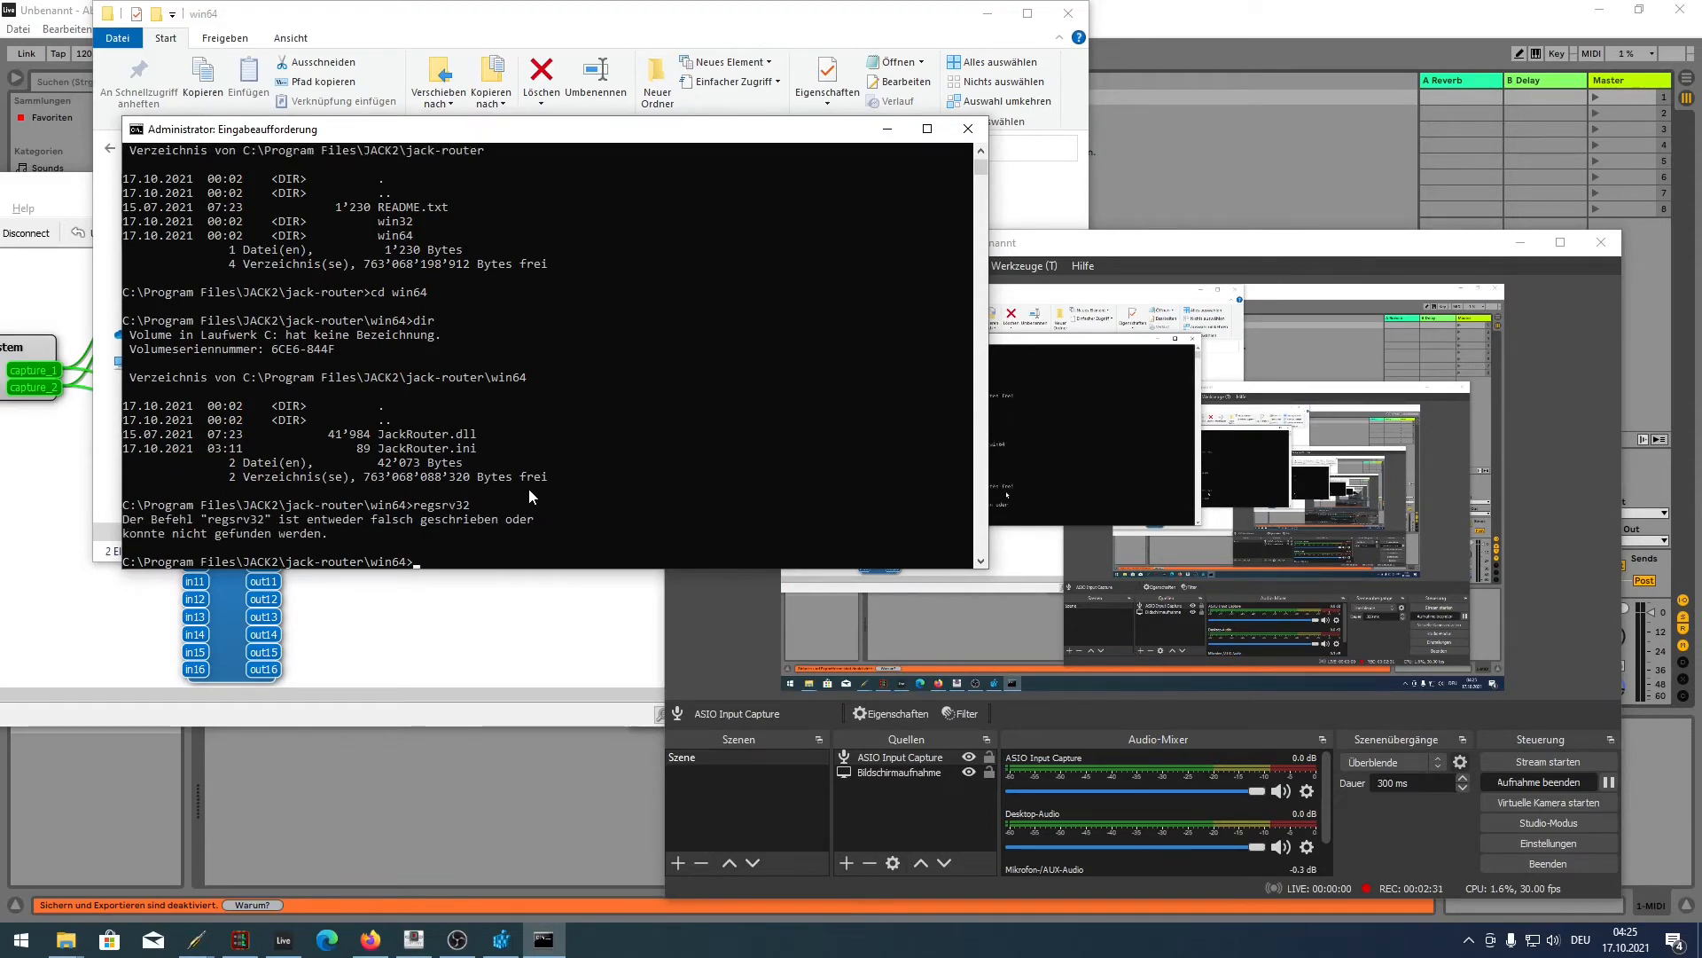
- Correct the command to regsvr32, run it without a file name and dismiss its syntax message
key(Up)
key(Left)
key(Left)
key(Left)
key(Left)
key(Right)
key(Delete)
key(Left)
text(v)
key(Return)
key(Return)
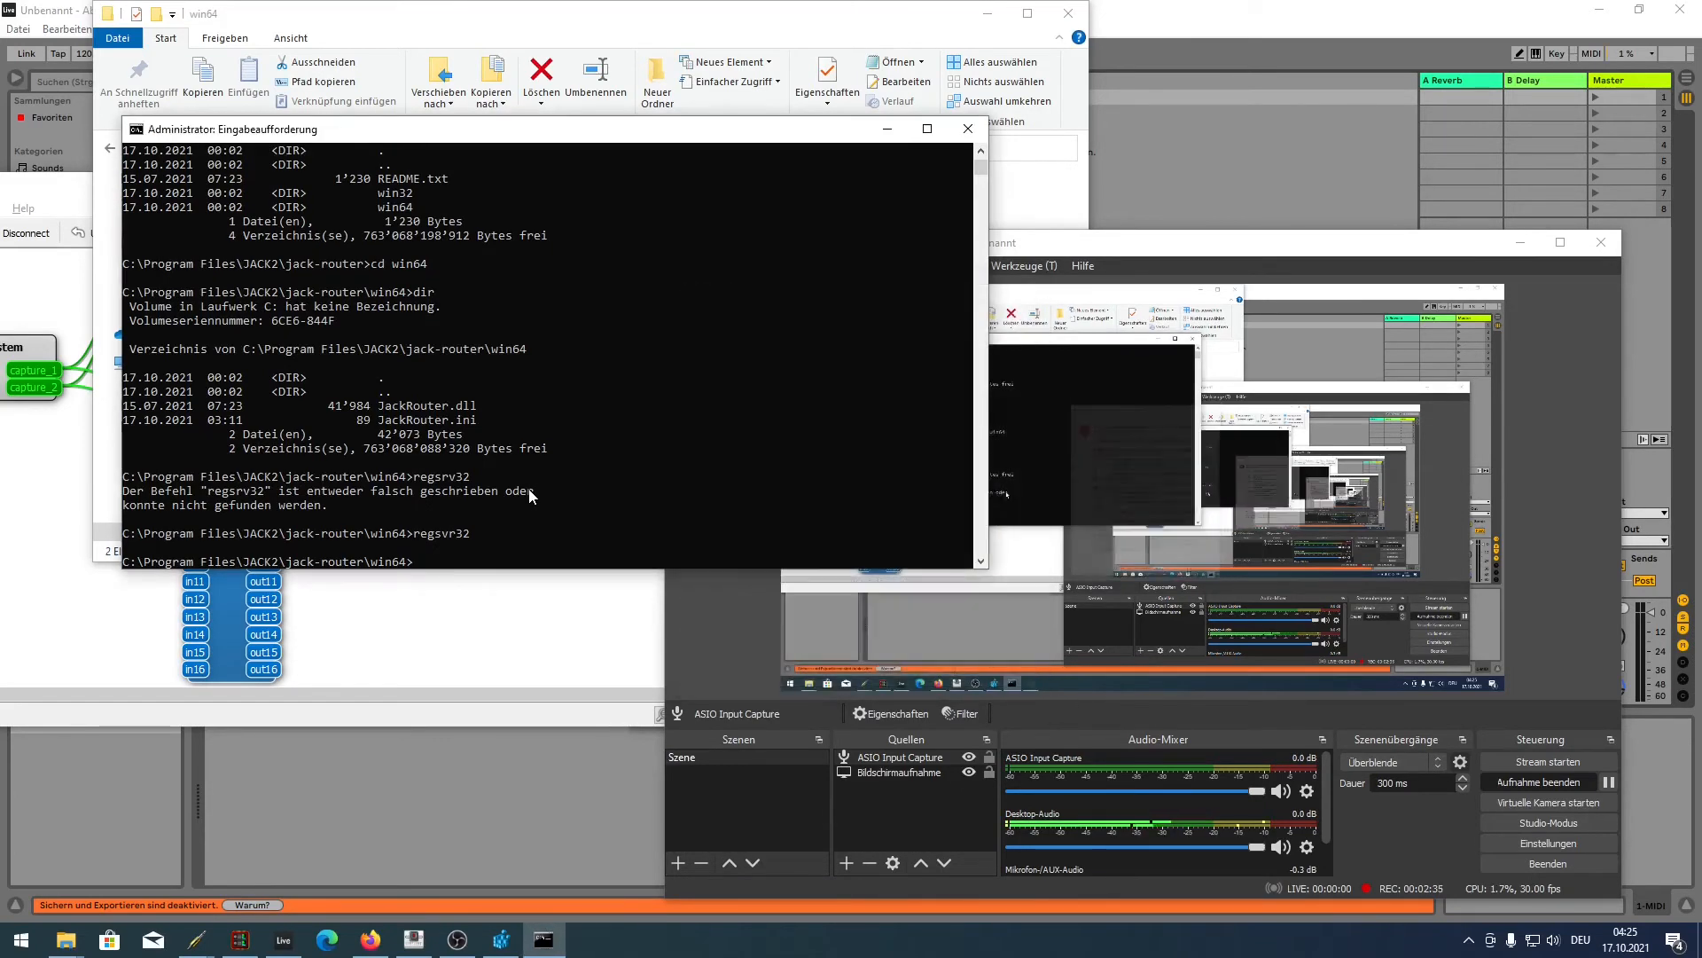
key(Up)
key(Return)
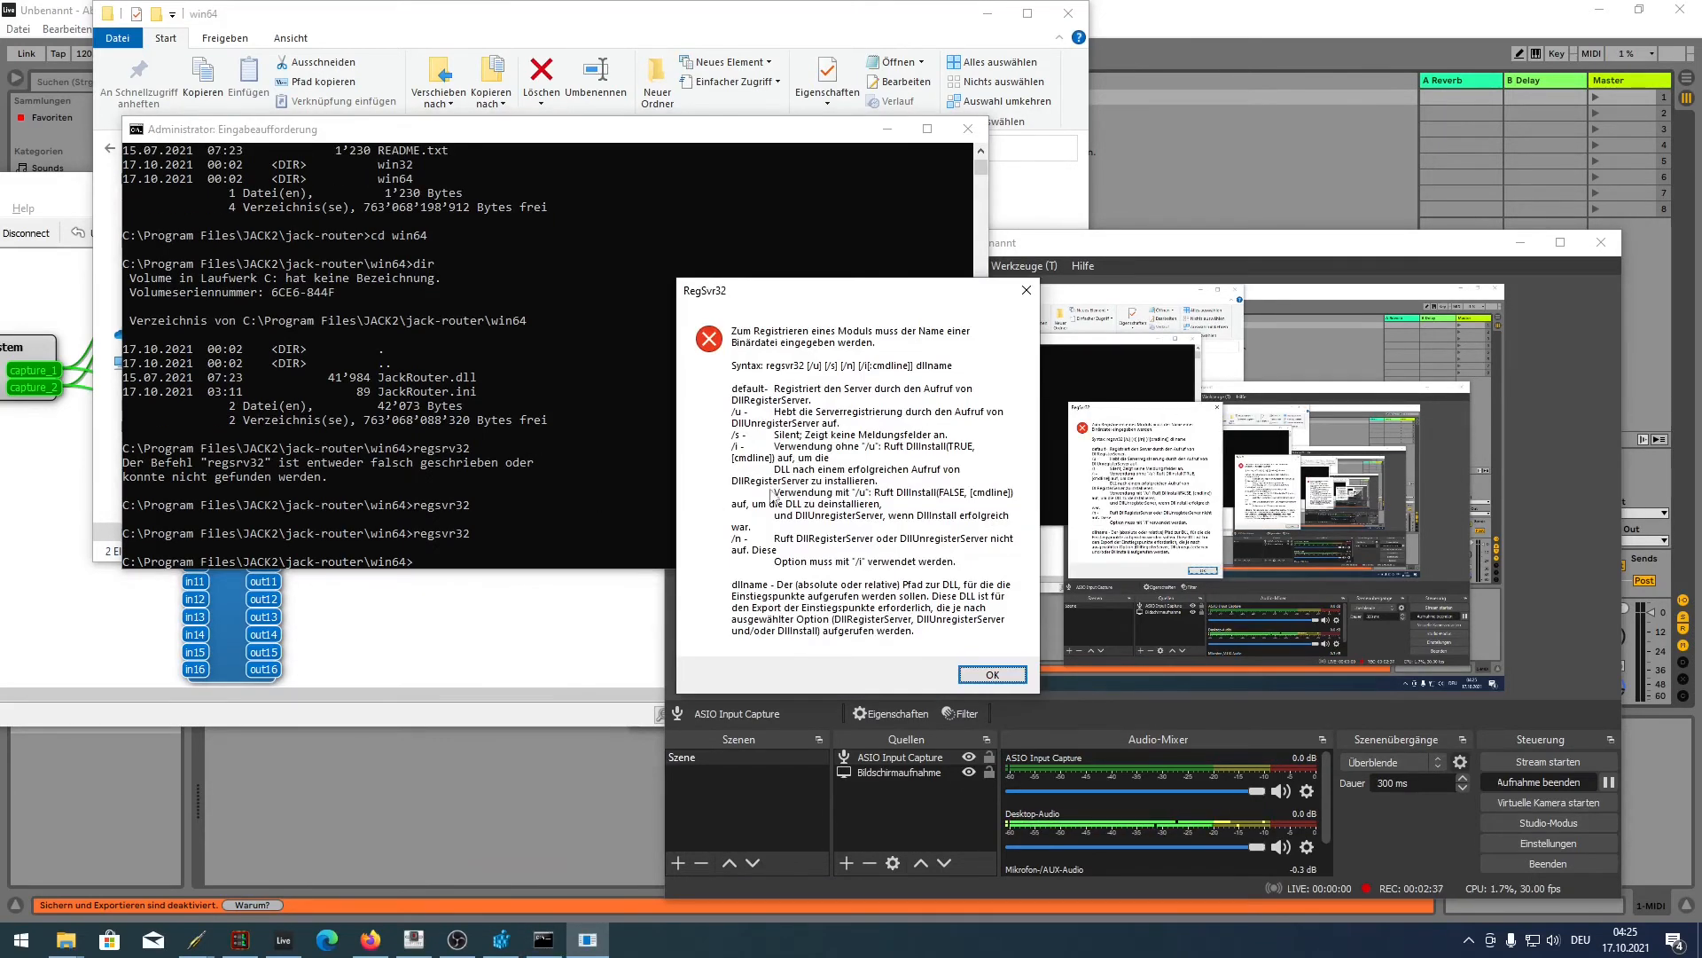
click(992, 673)
- Register the router library by running regsvr32 JackRouter.dll and dismiss the resulting message
key(Up)
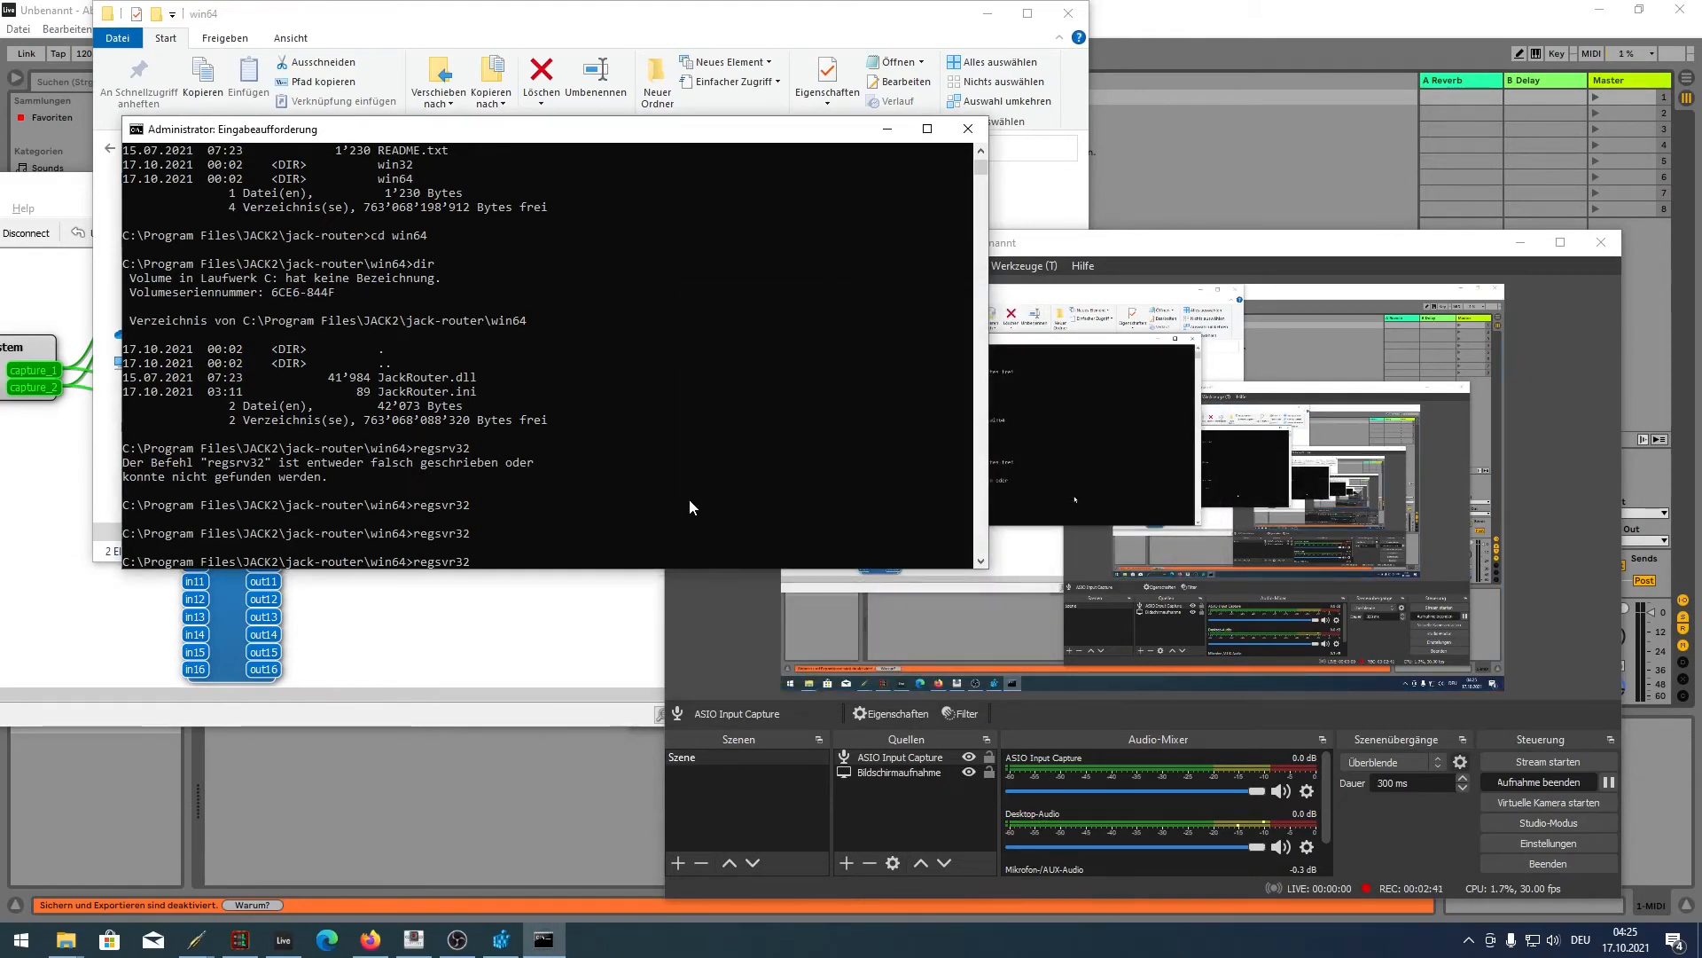
text(Jac)
key(Tab)
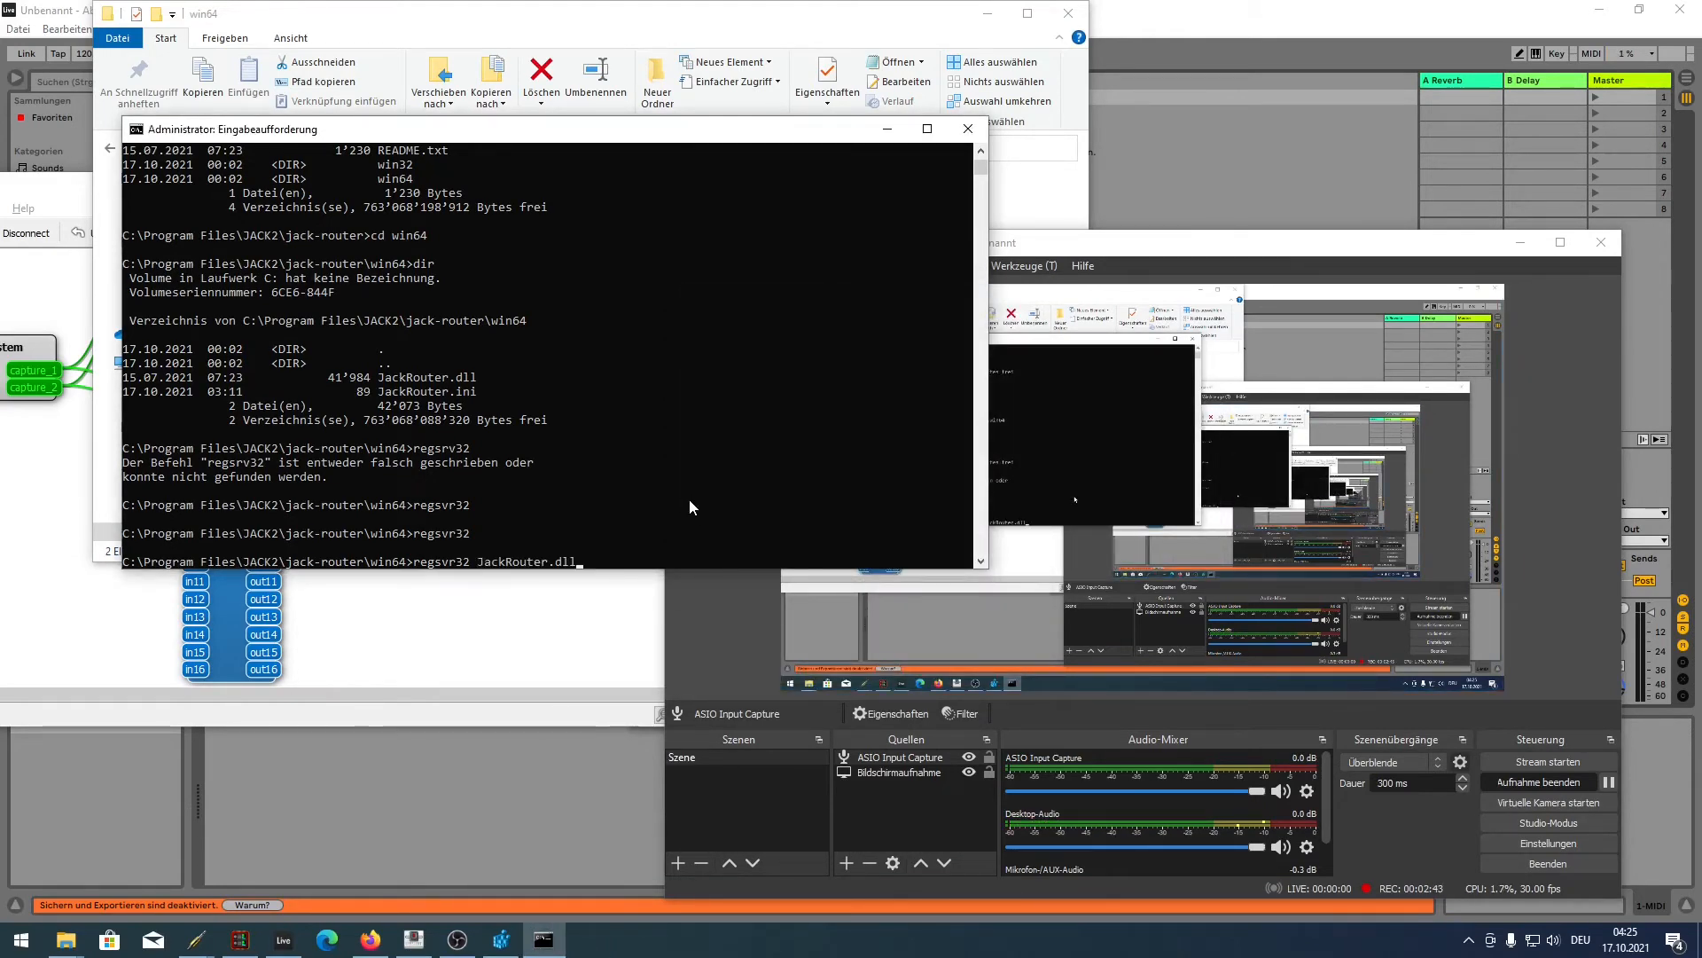
key(Return)
key(Return)
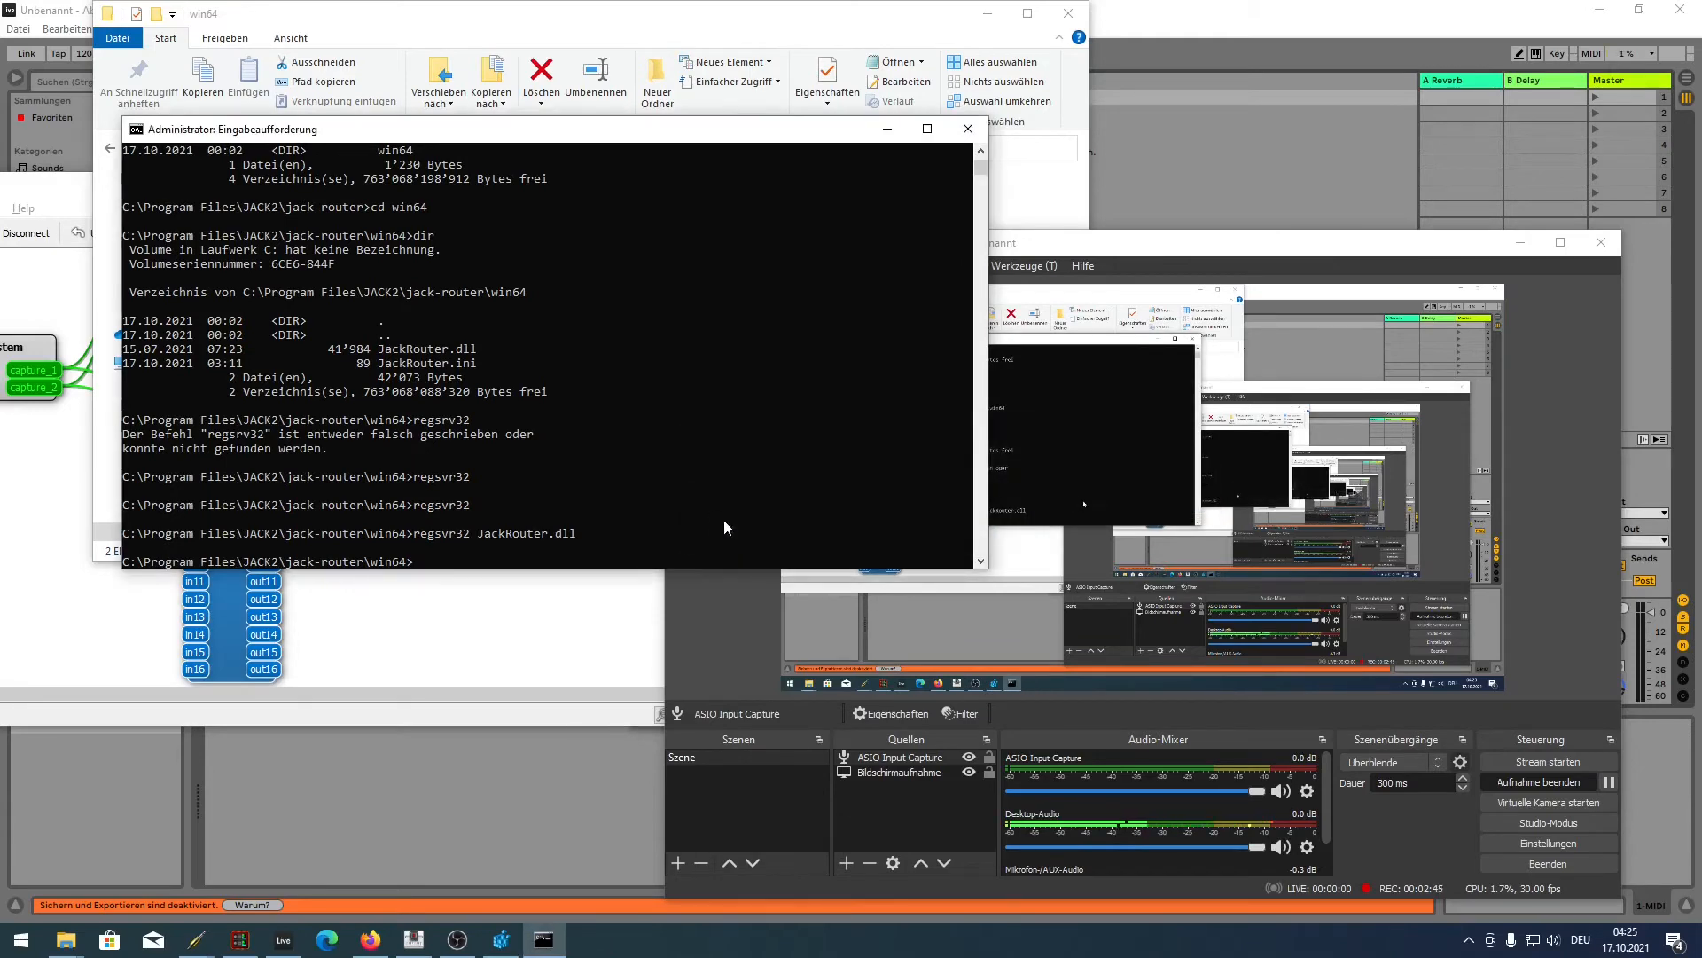
- Switch to the Registry Editor, maximize it and widen the key tree to examine the JackRouter InprocServer32 key
key(super+Tab)
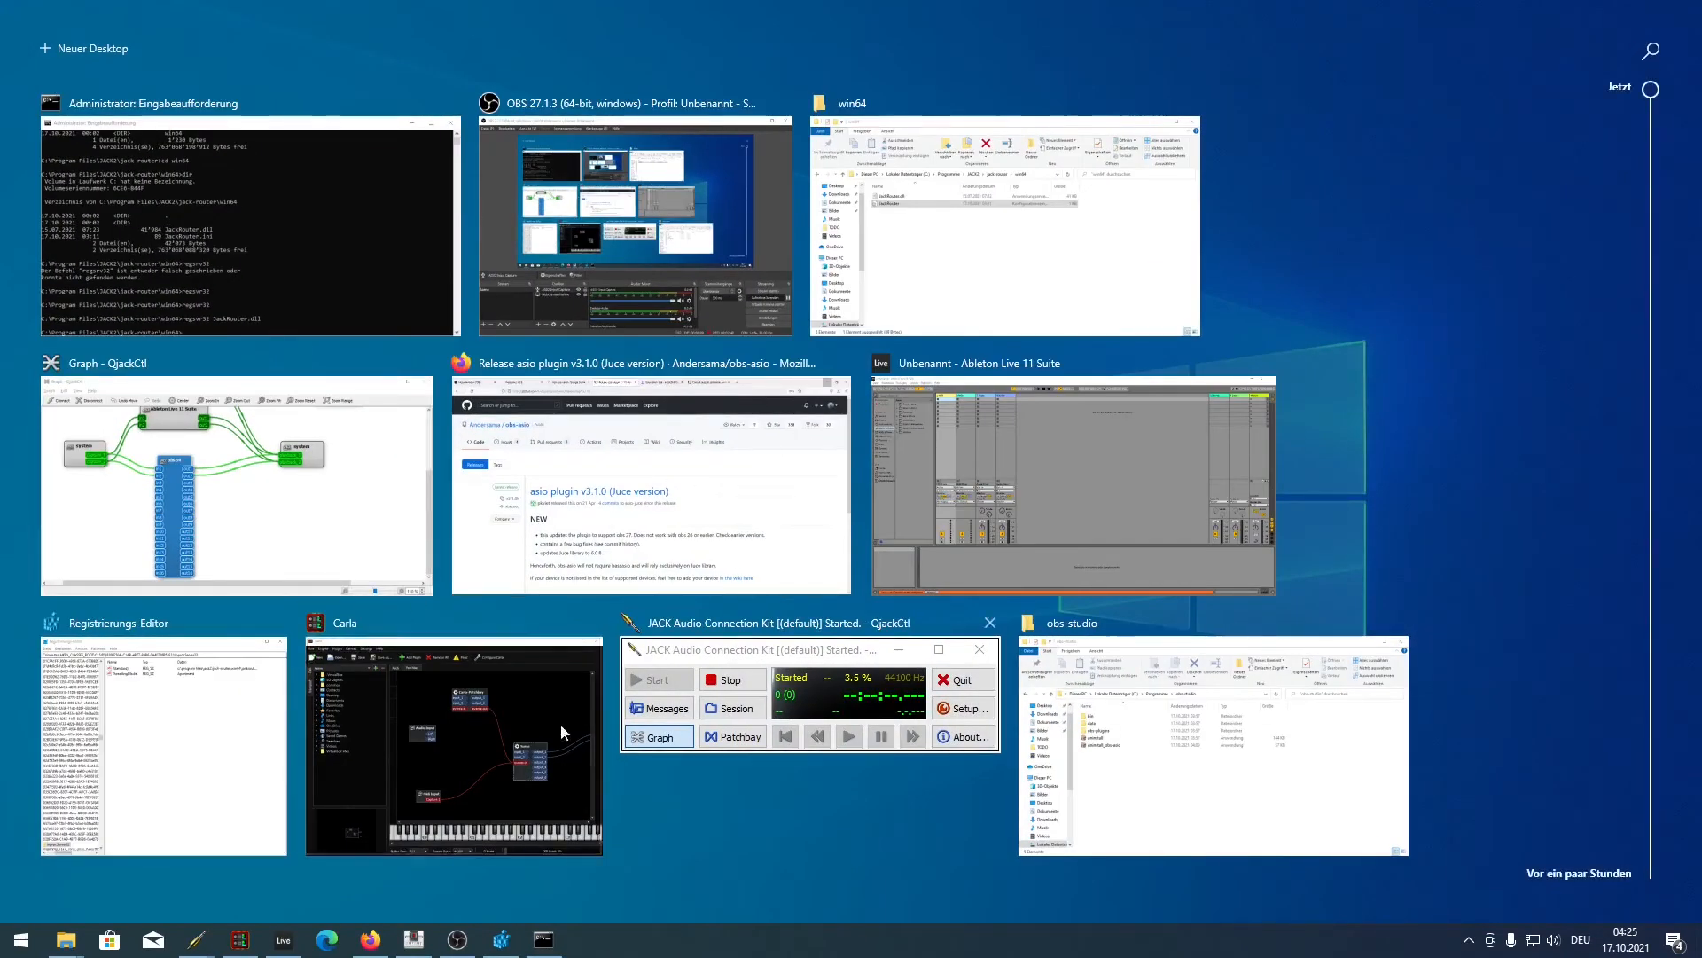
click(209, 759)
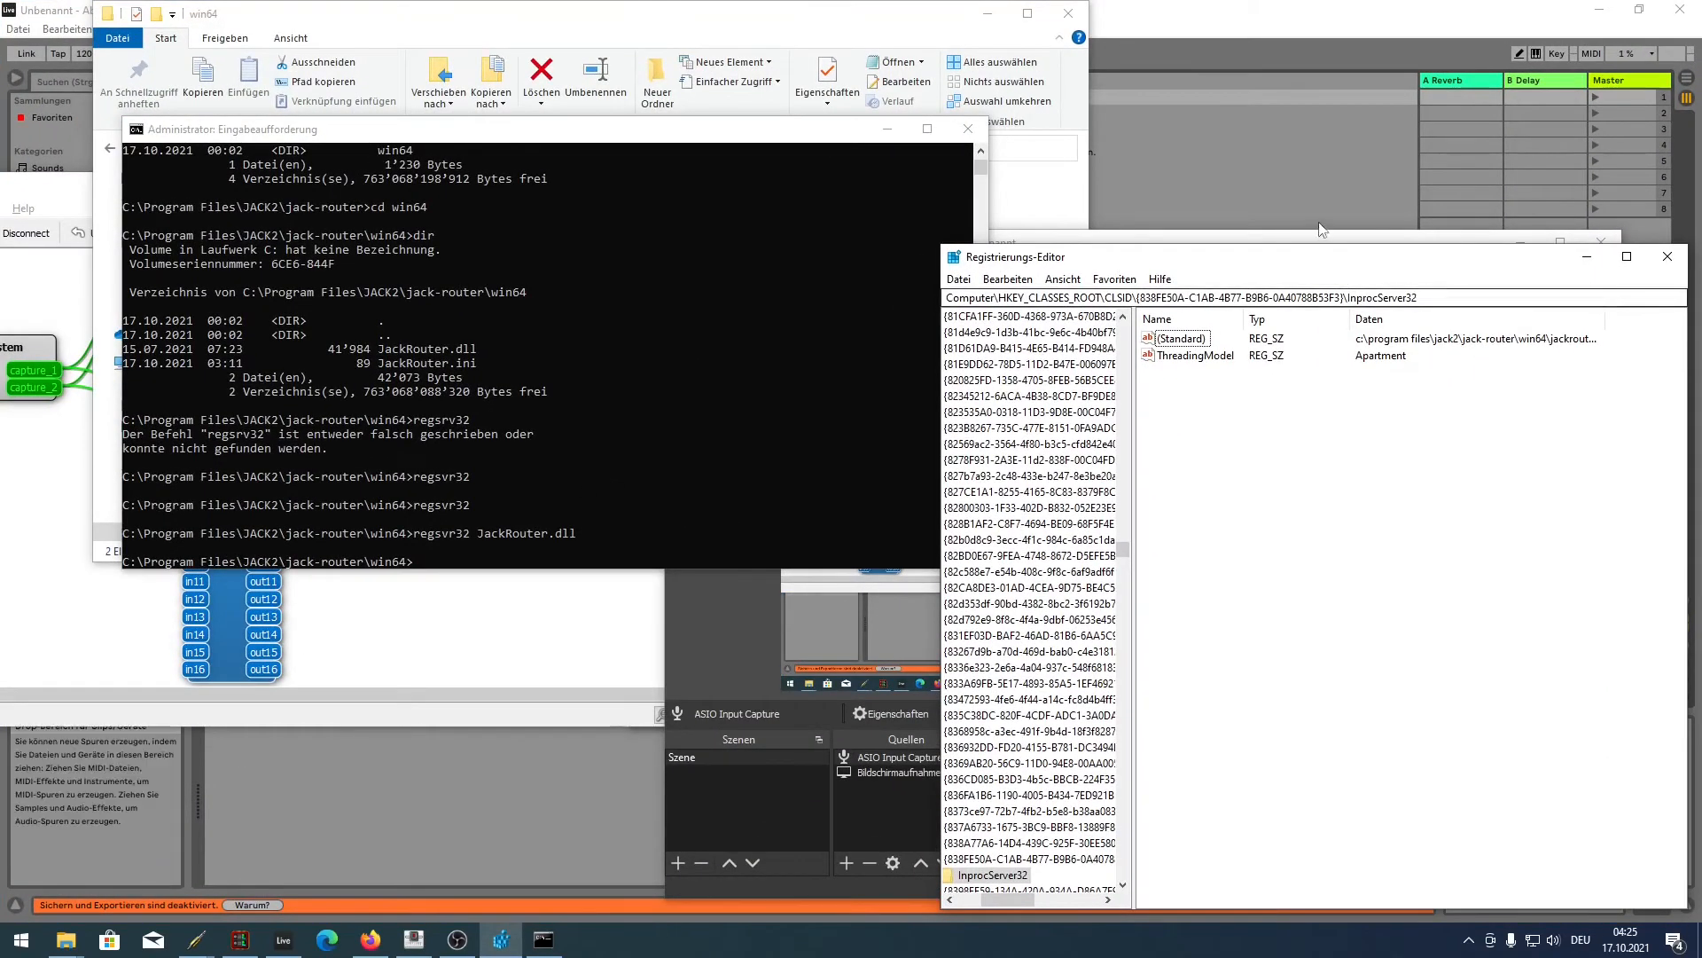
drag(1340, 266, 1136, 207)
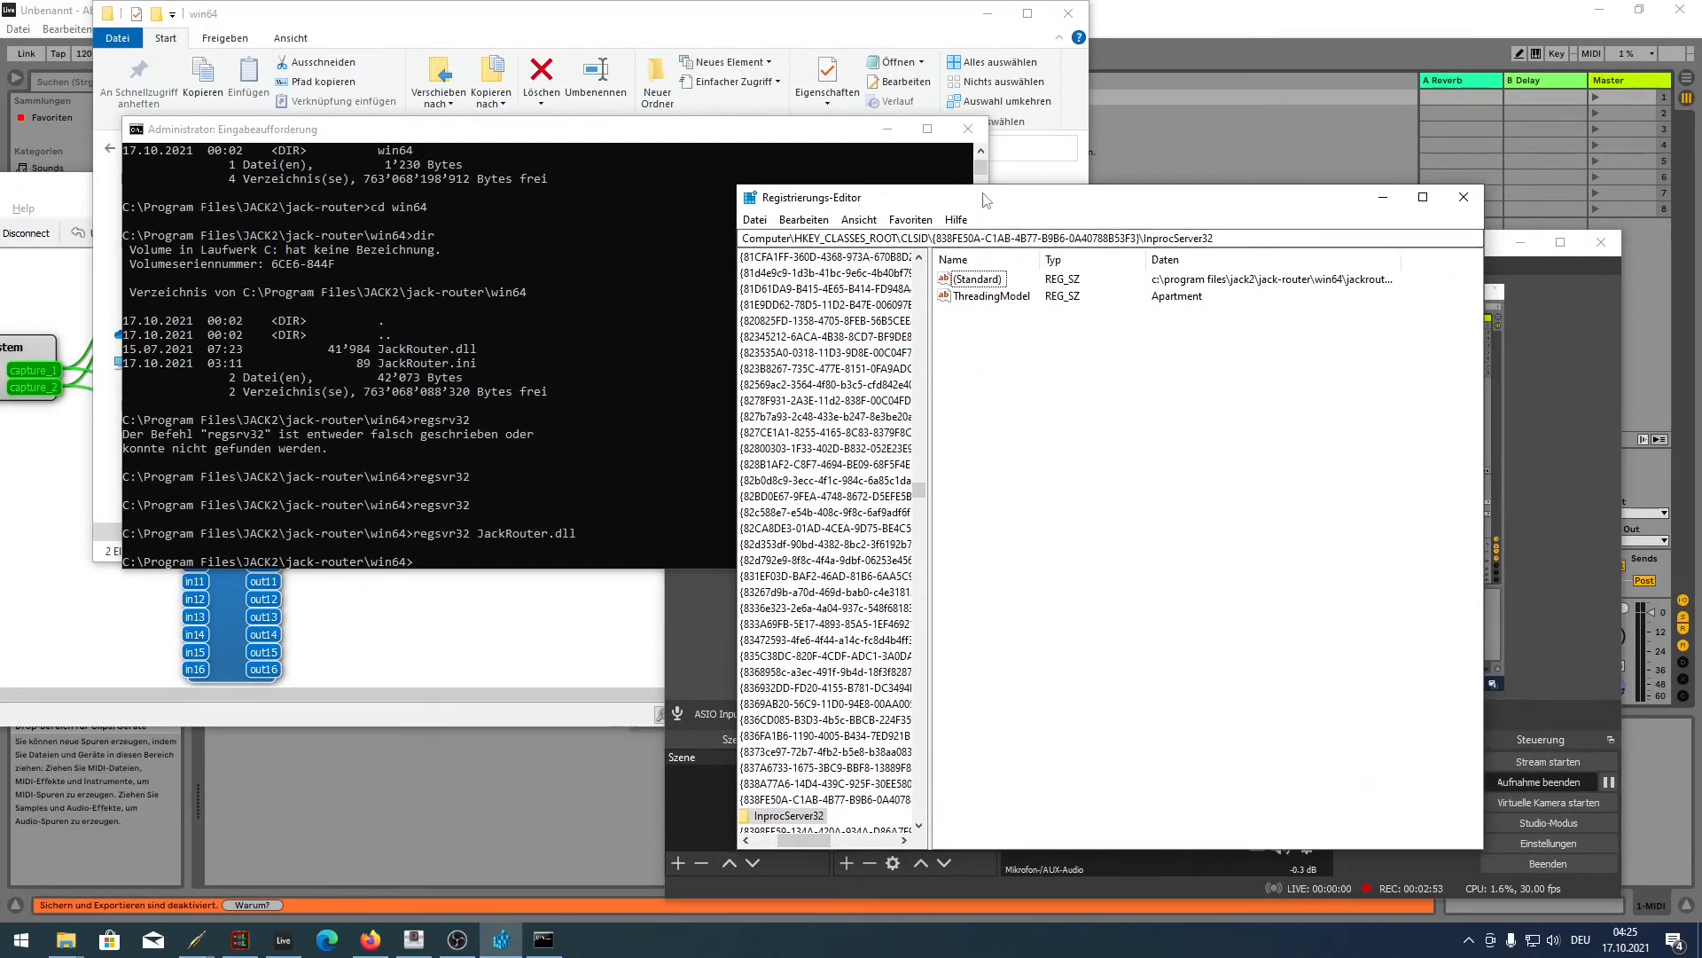
key(super+shift+Up)
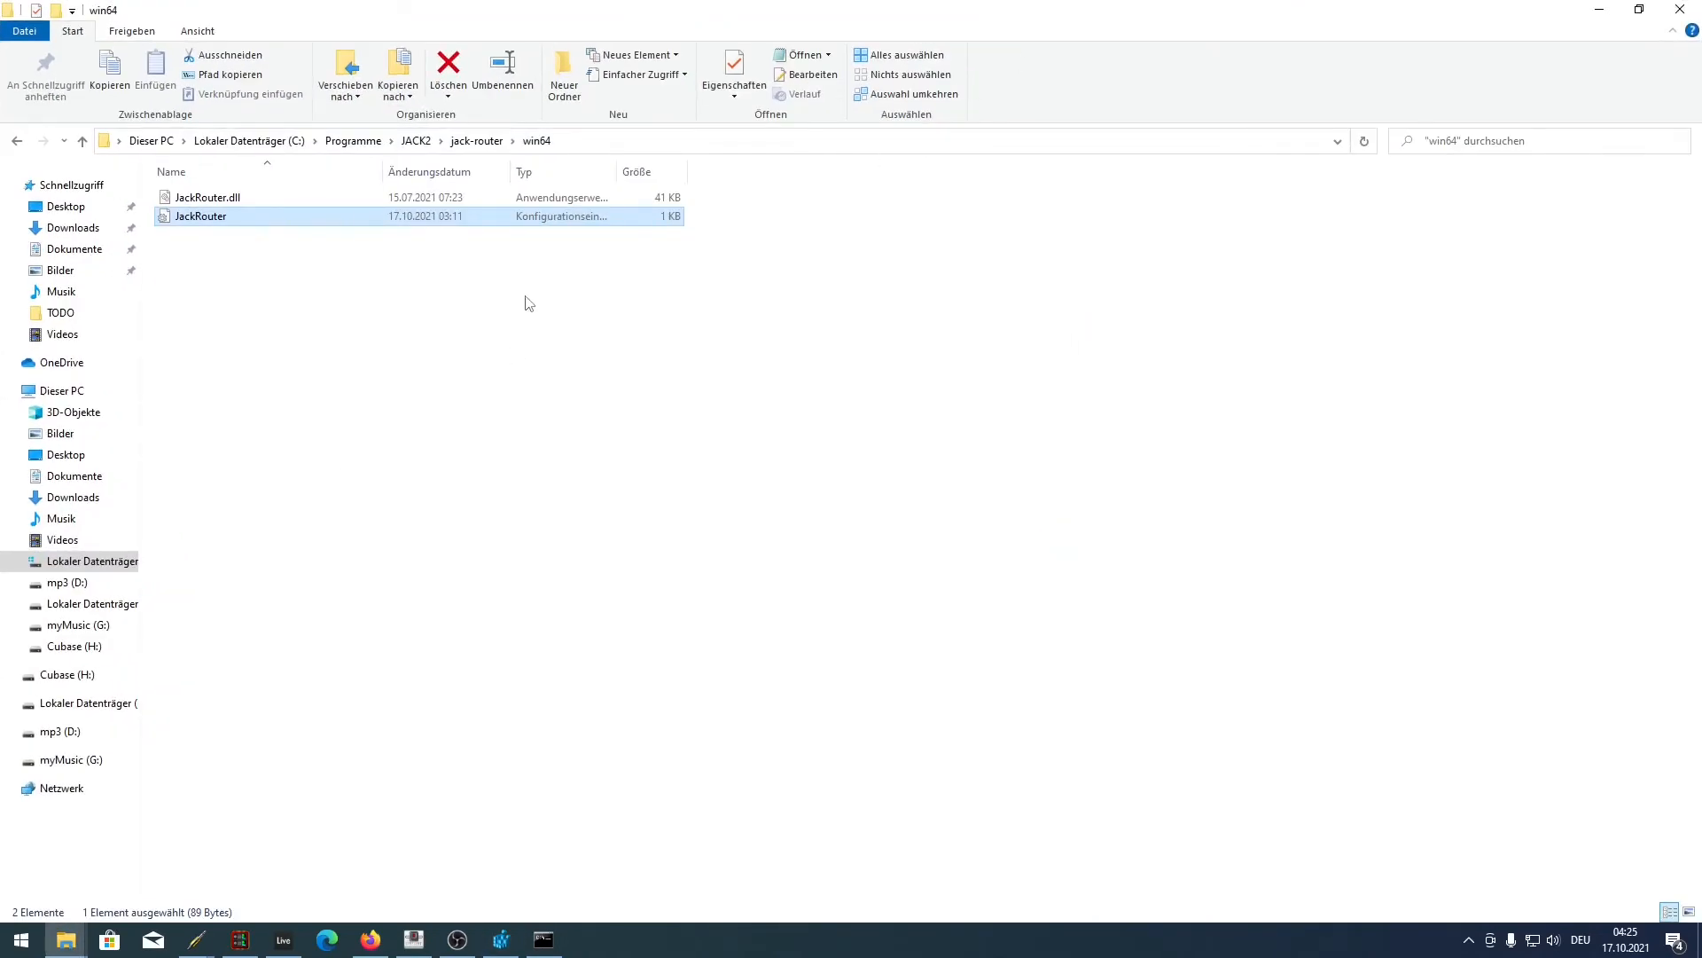
key(alt+Tab)
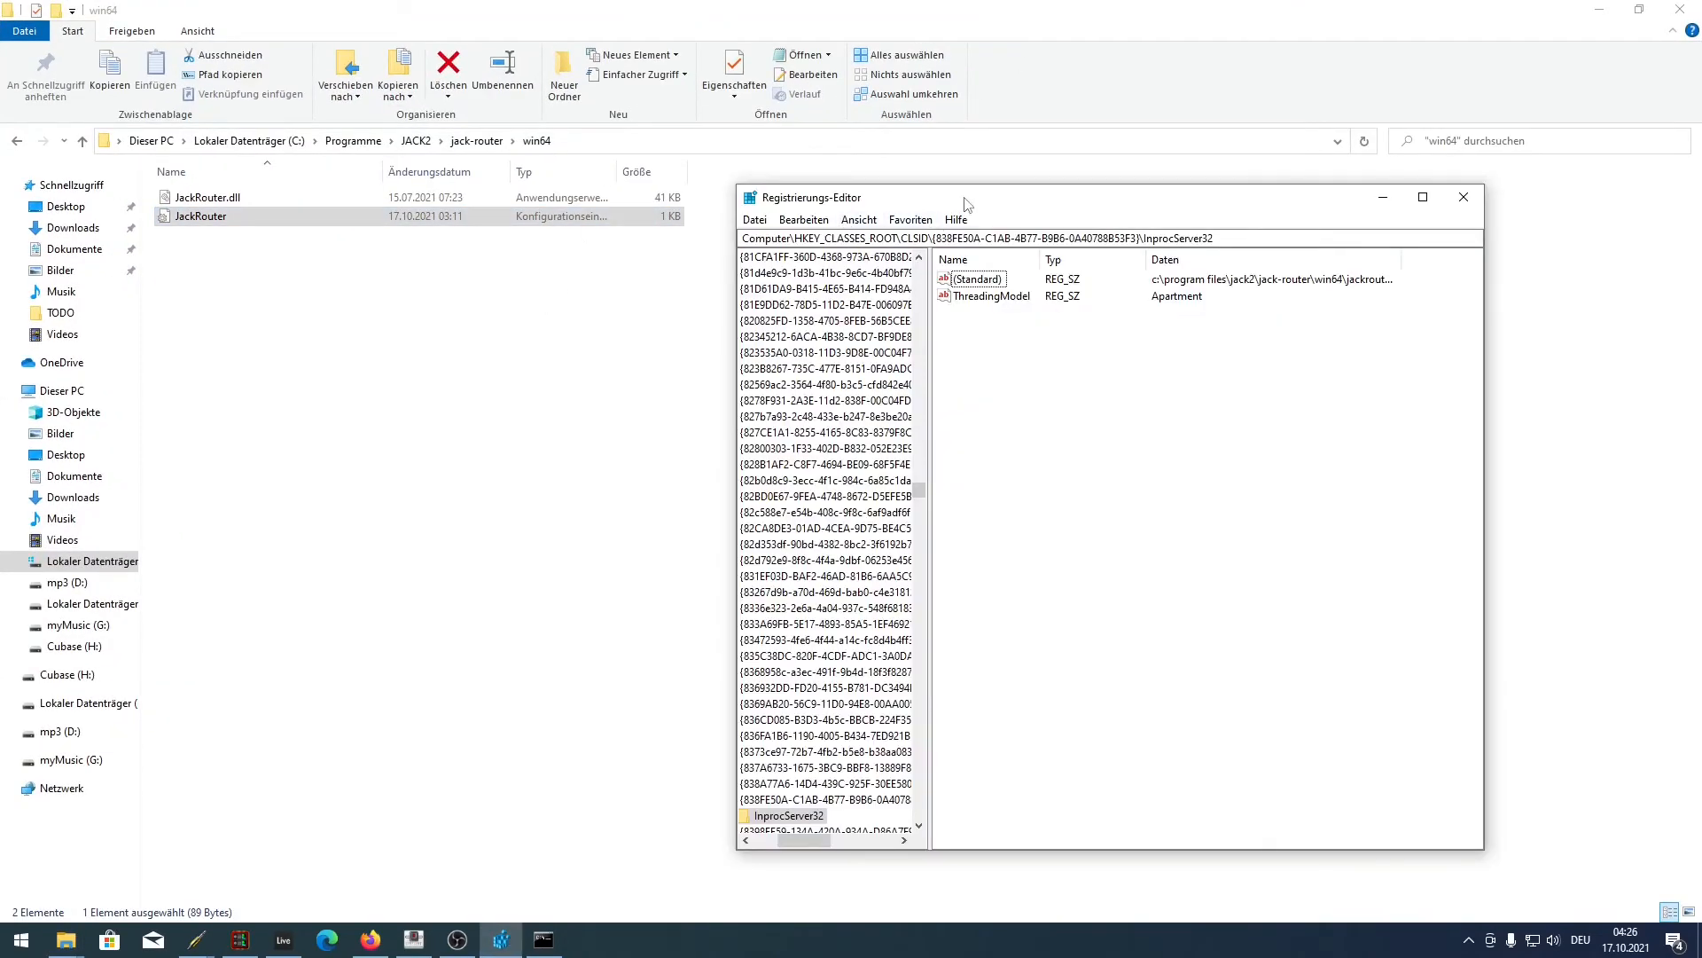
double_click(966, 202)
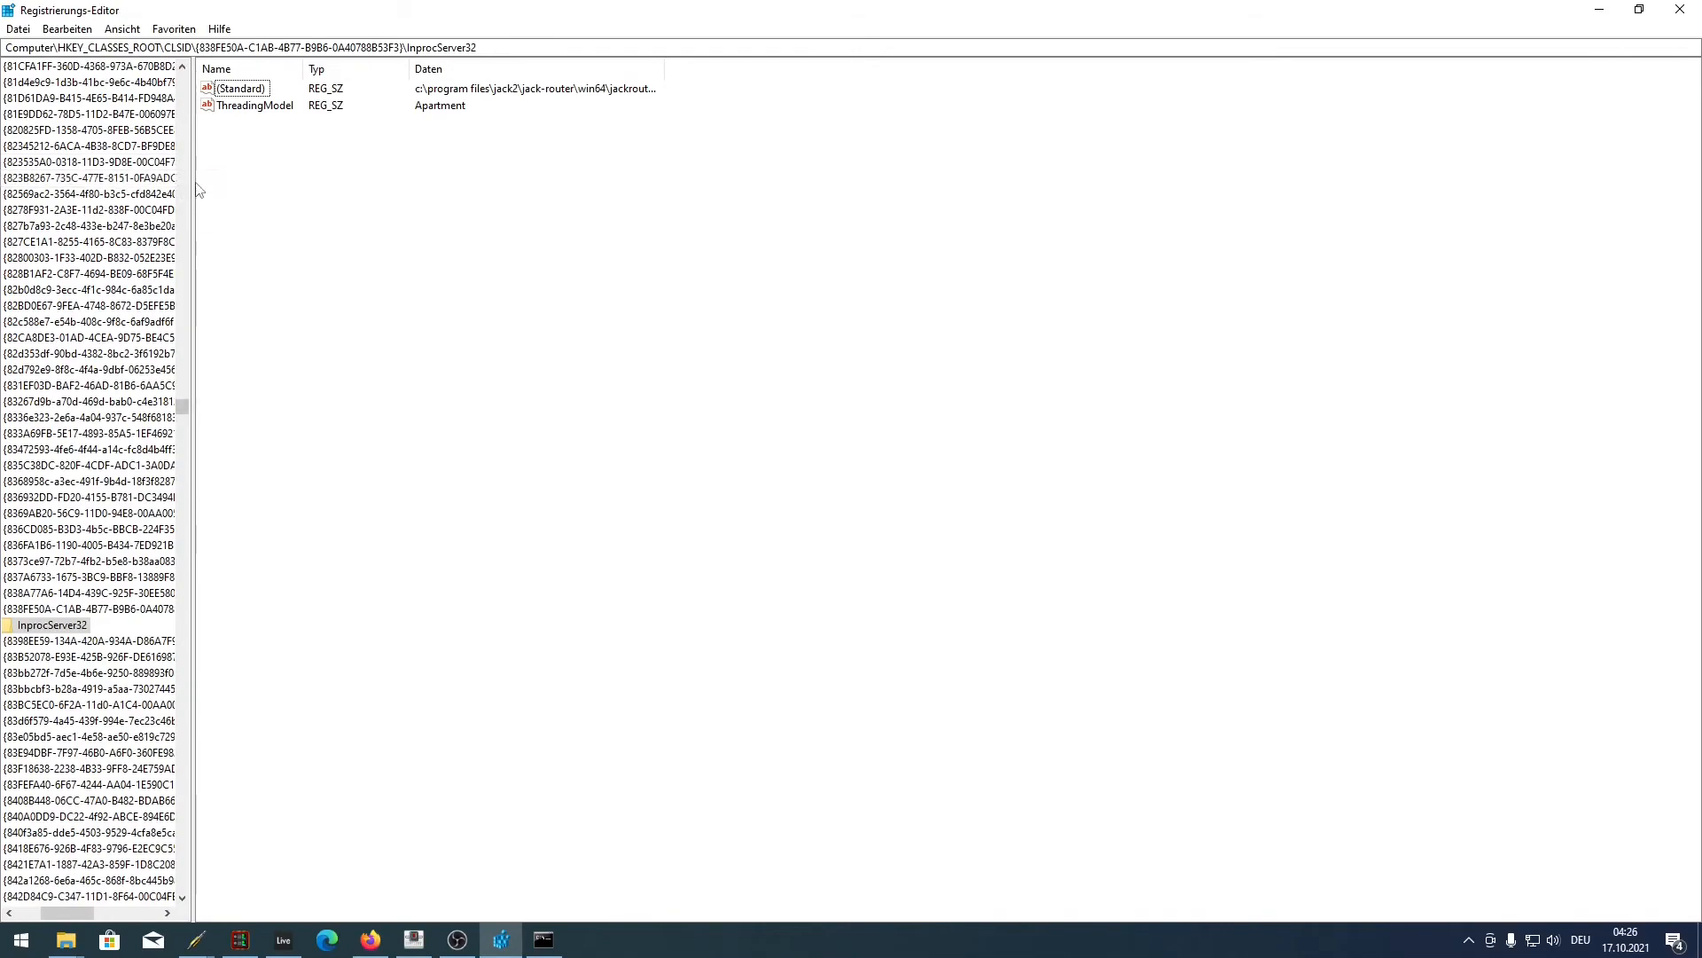
drag(194, 181, 635, 235)
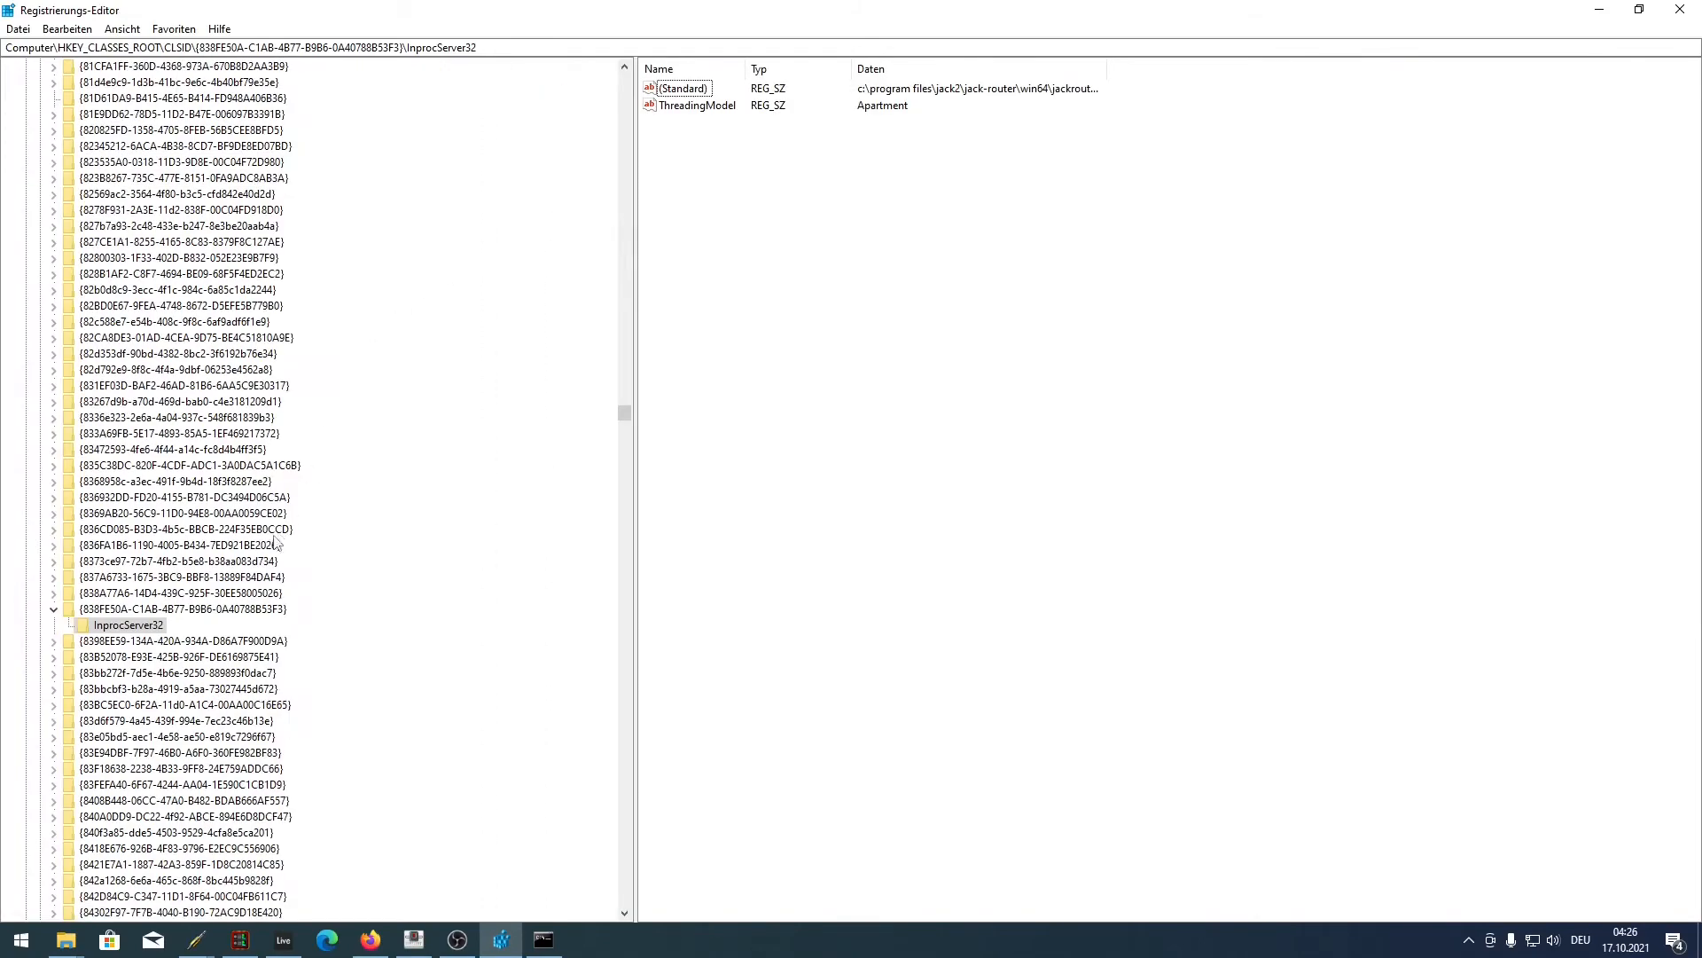
- Close the Registry Editor and minimize the win64 folder window to get back to the Command Prompt
scroll(275, 543, up, 15)
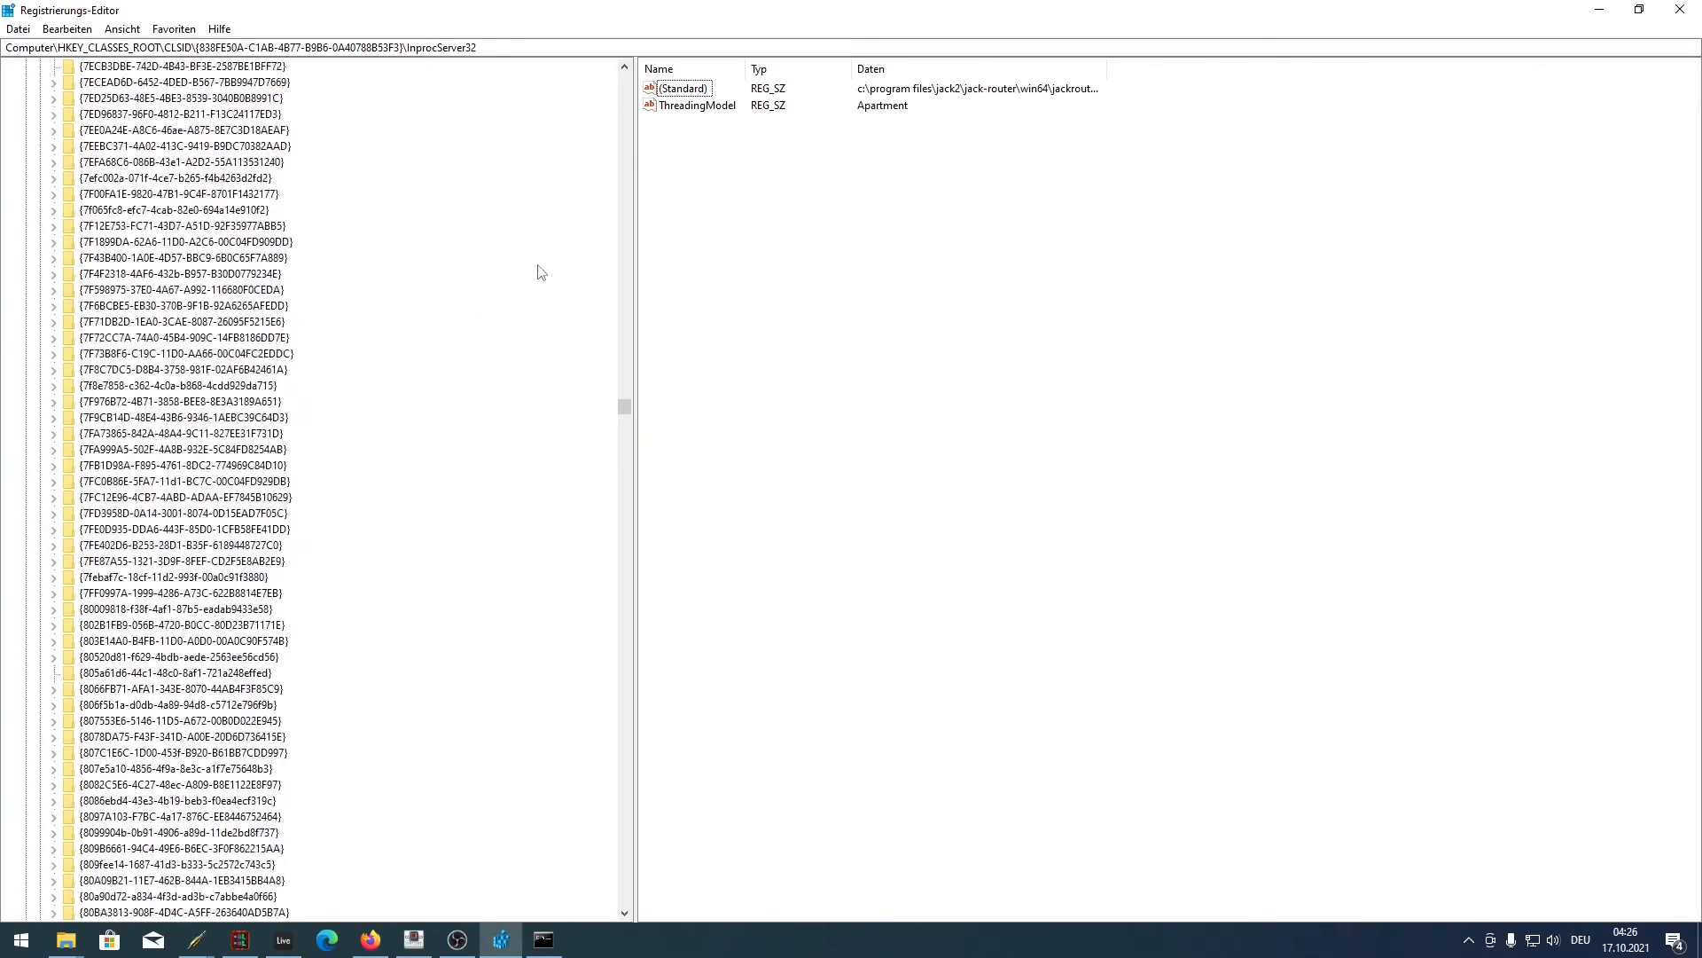
click(1680, 9)
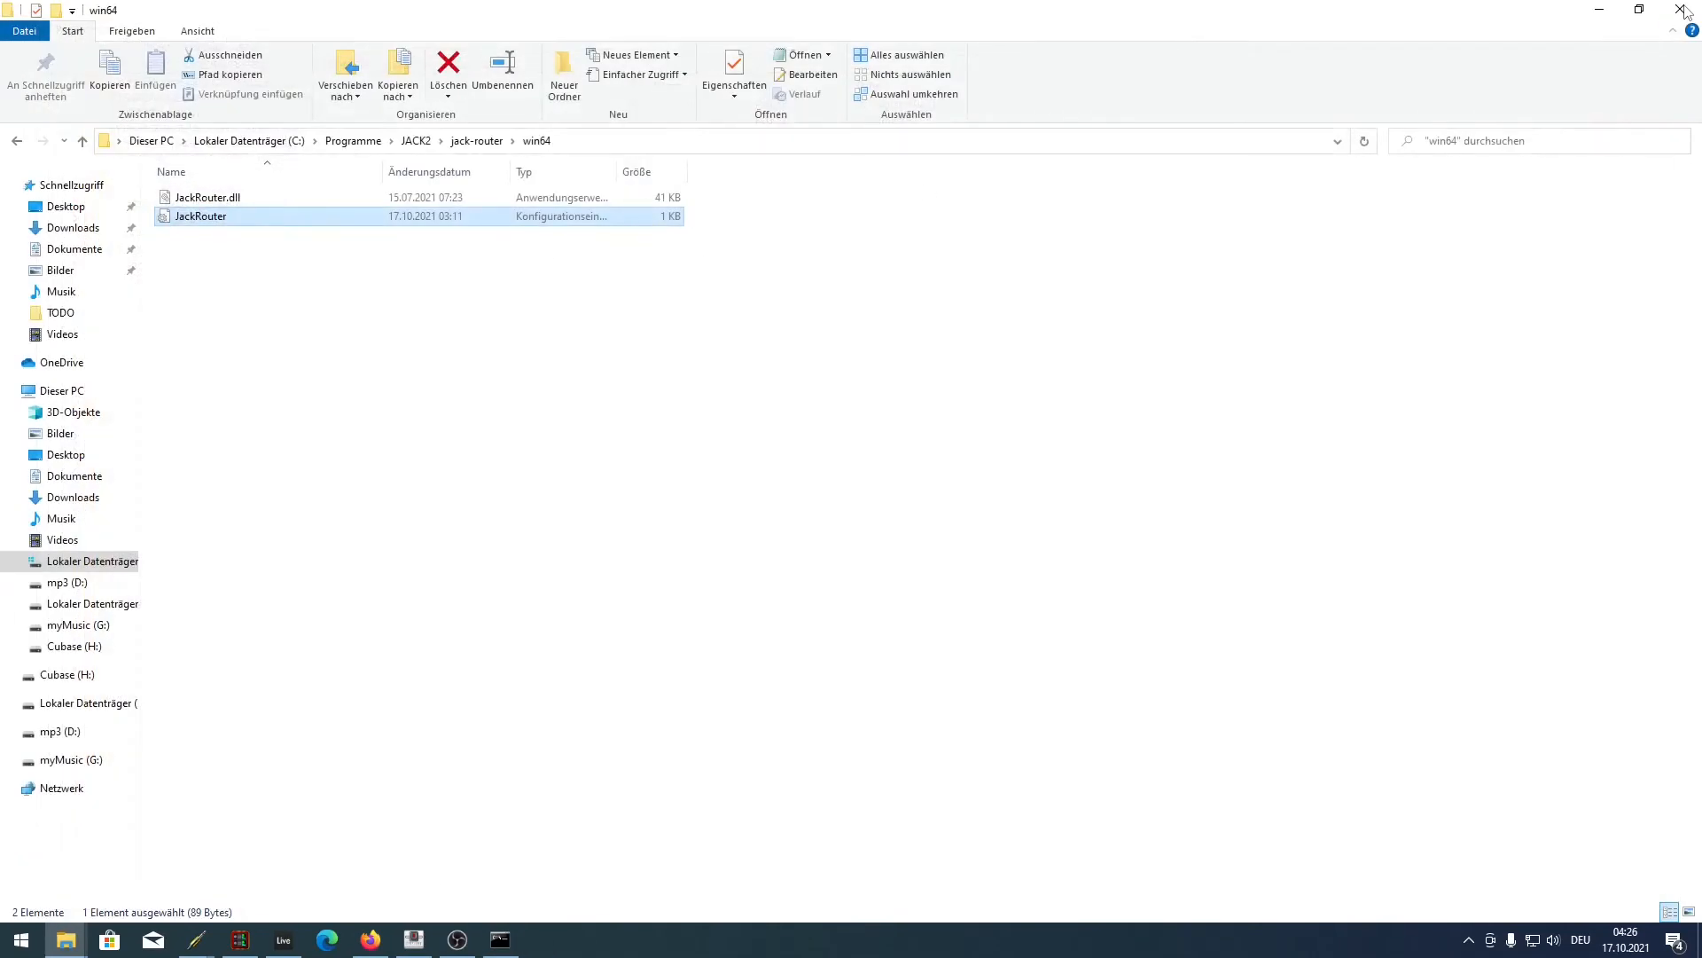
click(1599, 10)
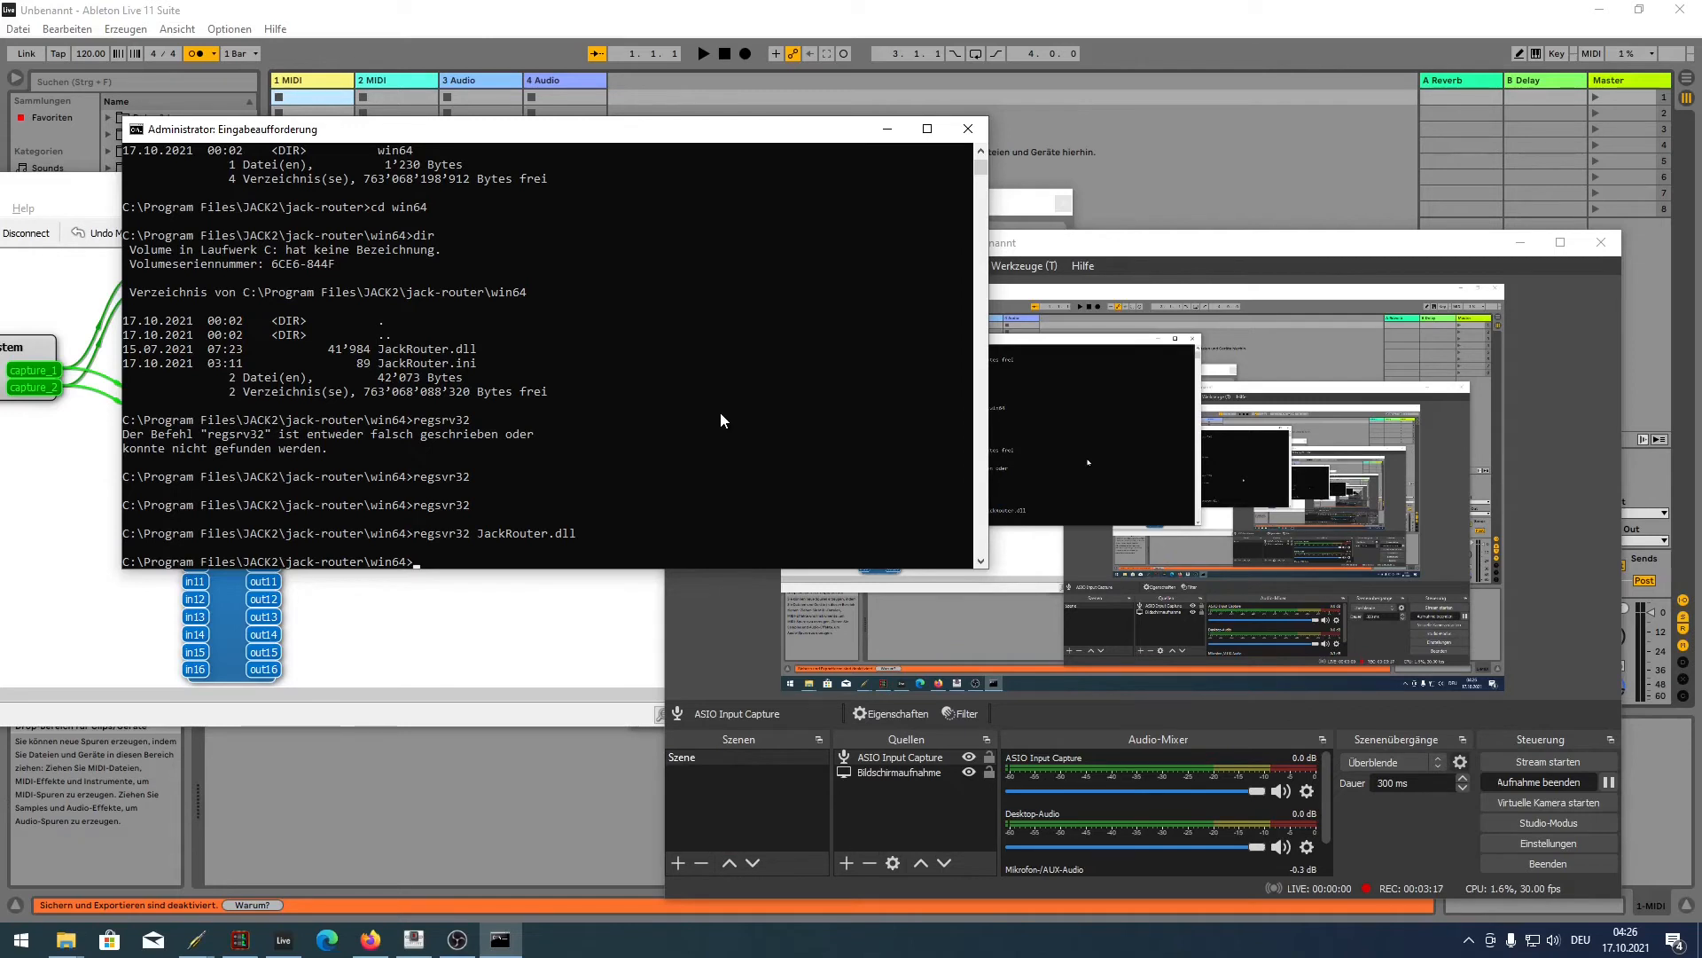
- Open JackRouter.ini from the Command Prompt with notepad
text(te)
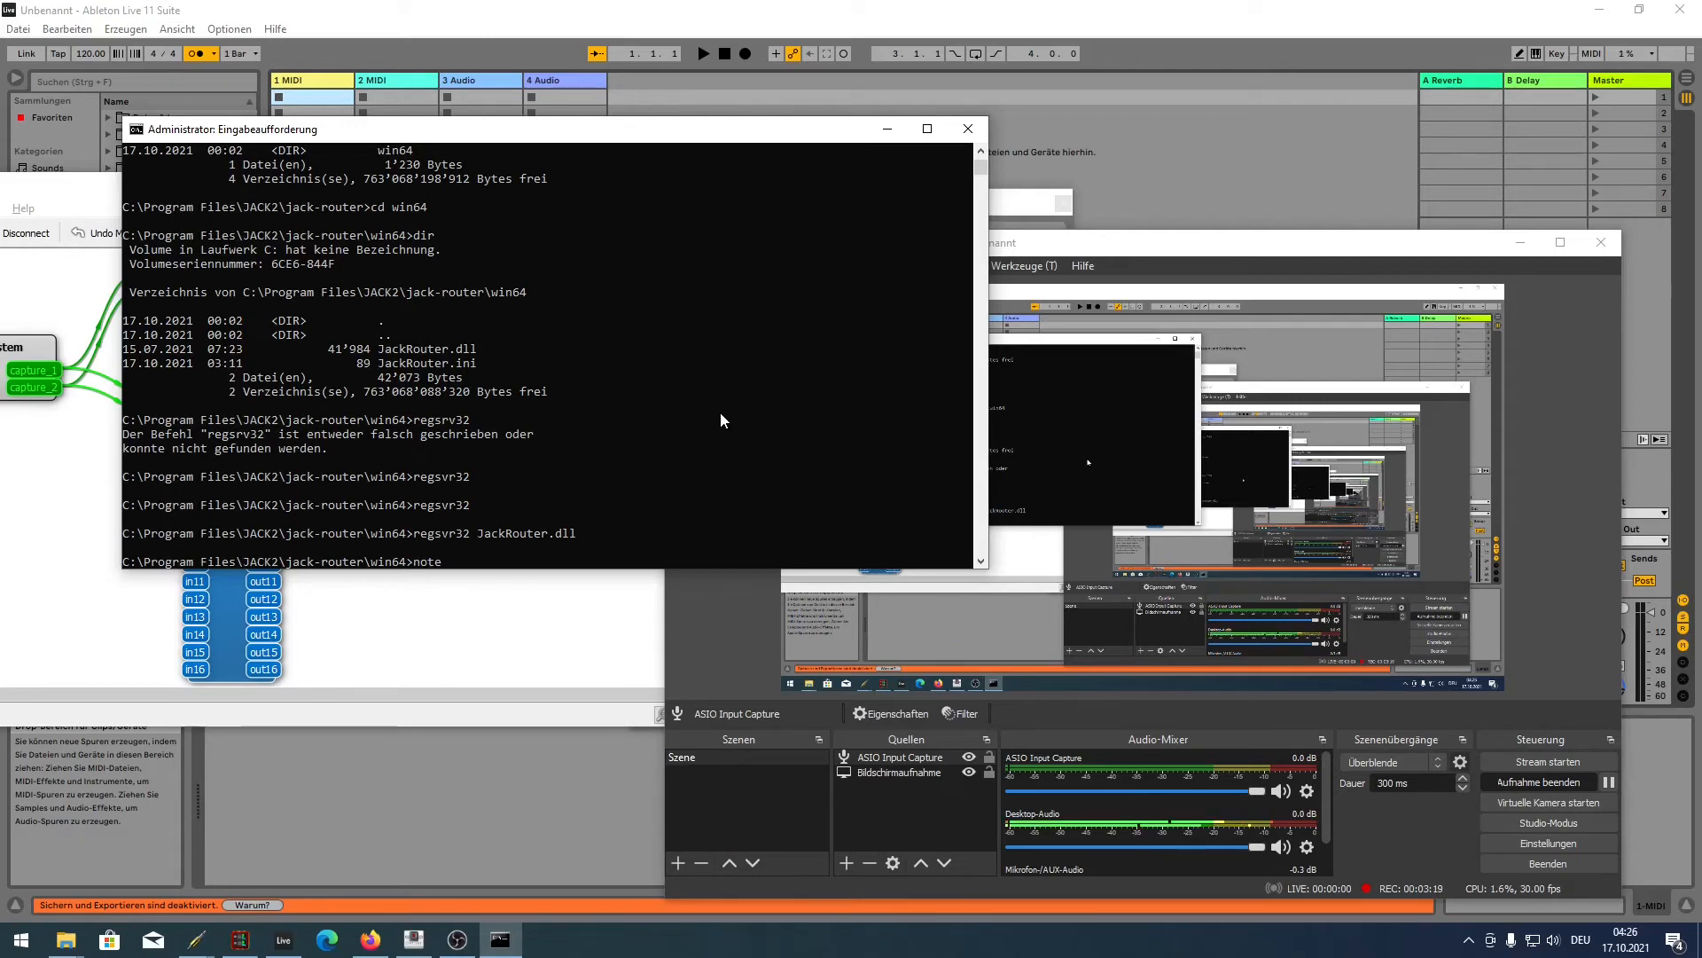
text(pad )
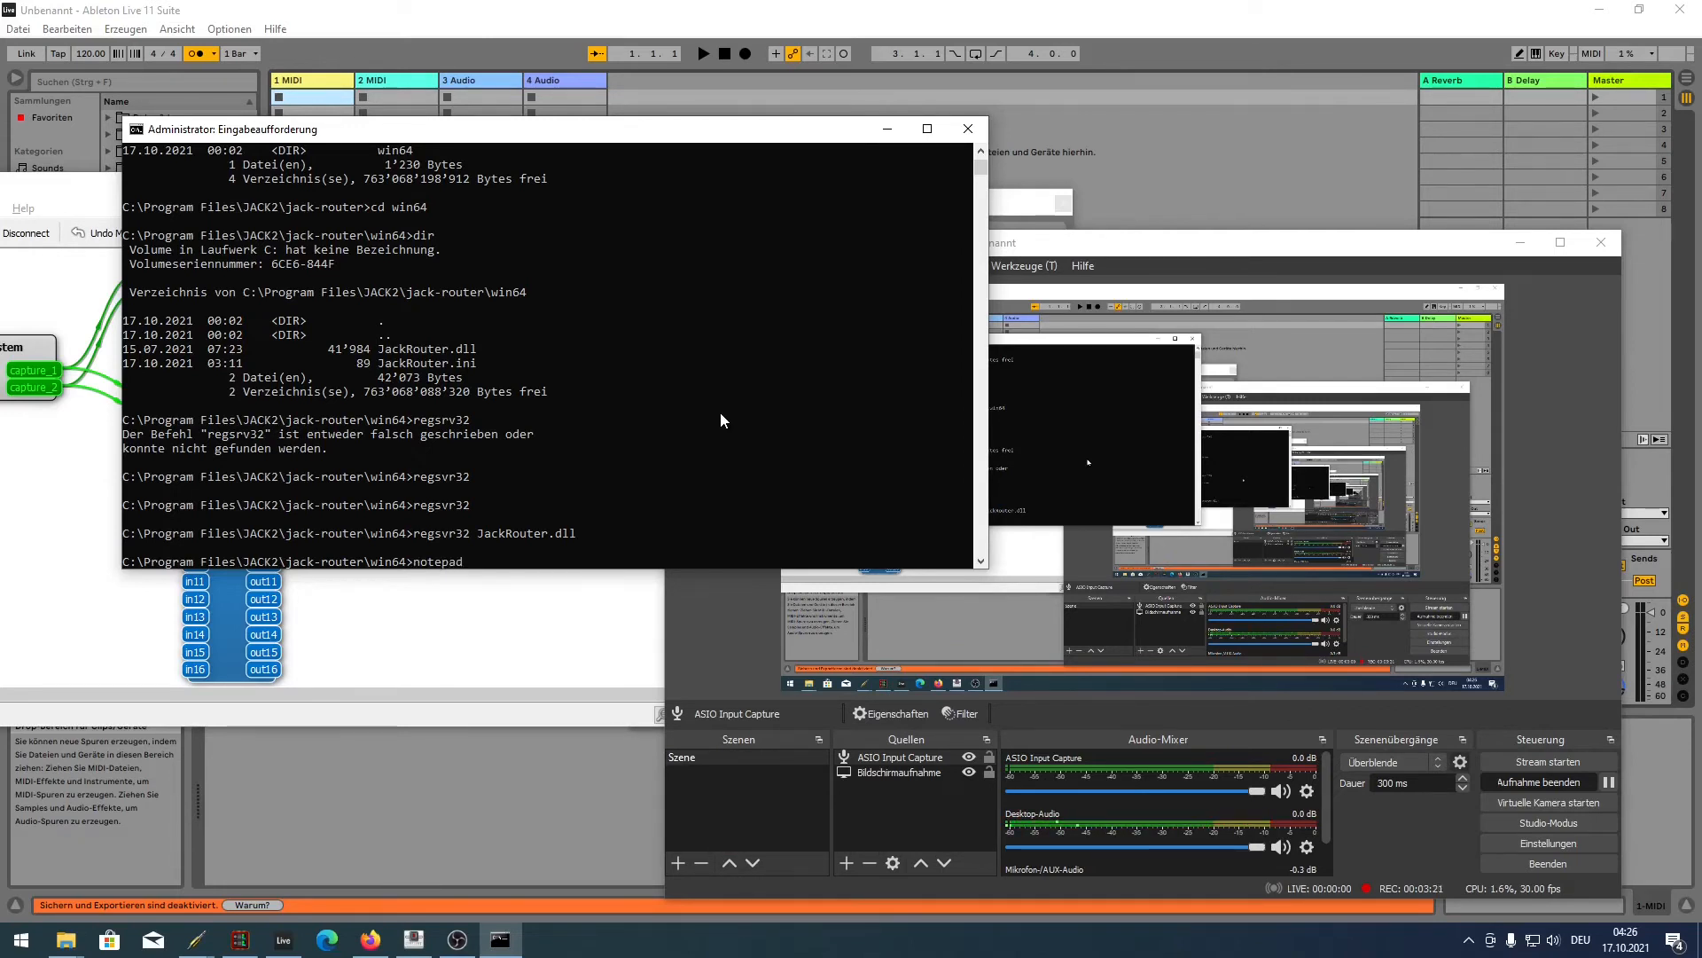
text(JackRouter.ini)
key(Return)
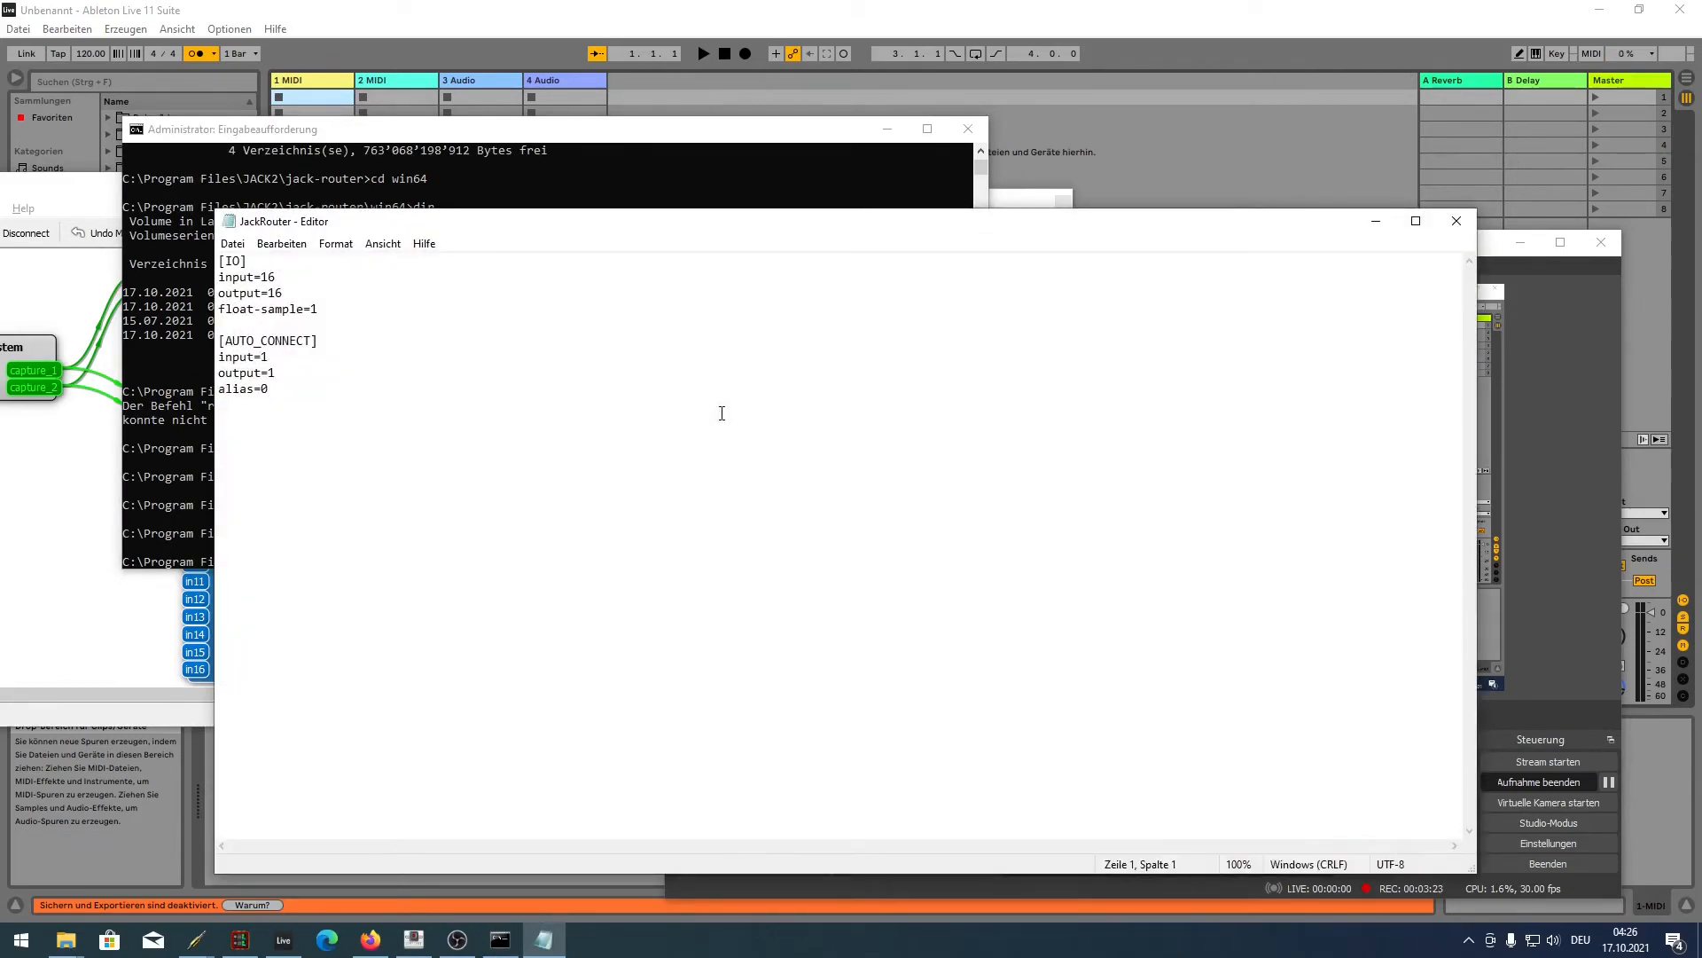
- Set input and output in the [IO] section to 8, save JackRouter.ini and close the editor
key(ctrl+a)
text([IO] input=8 output=8 float-sample=1  [AUTO_CONNECT] input=1 output=1 alias=0)
key(ctrl+s)
key(alt+F4)
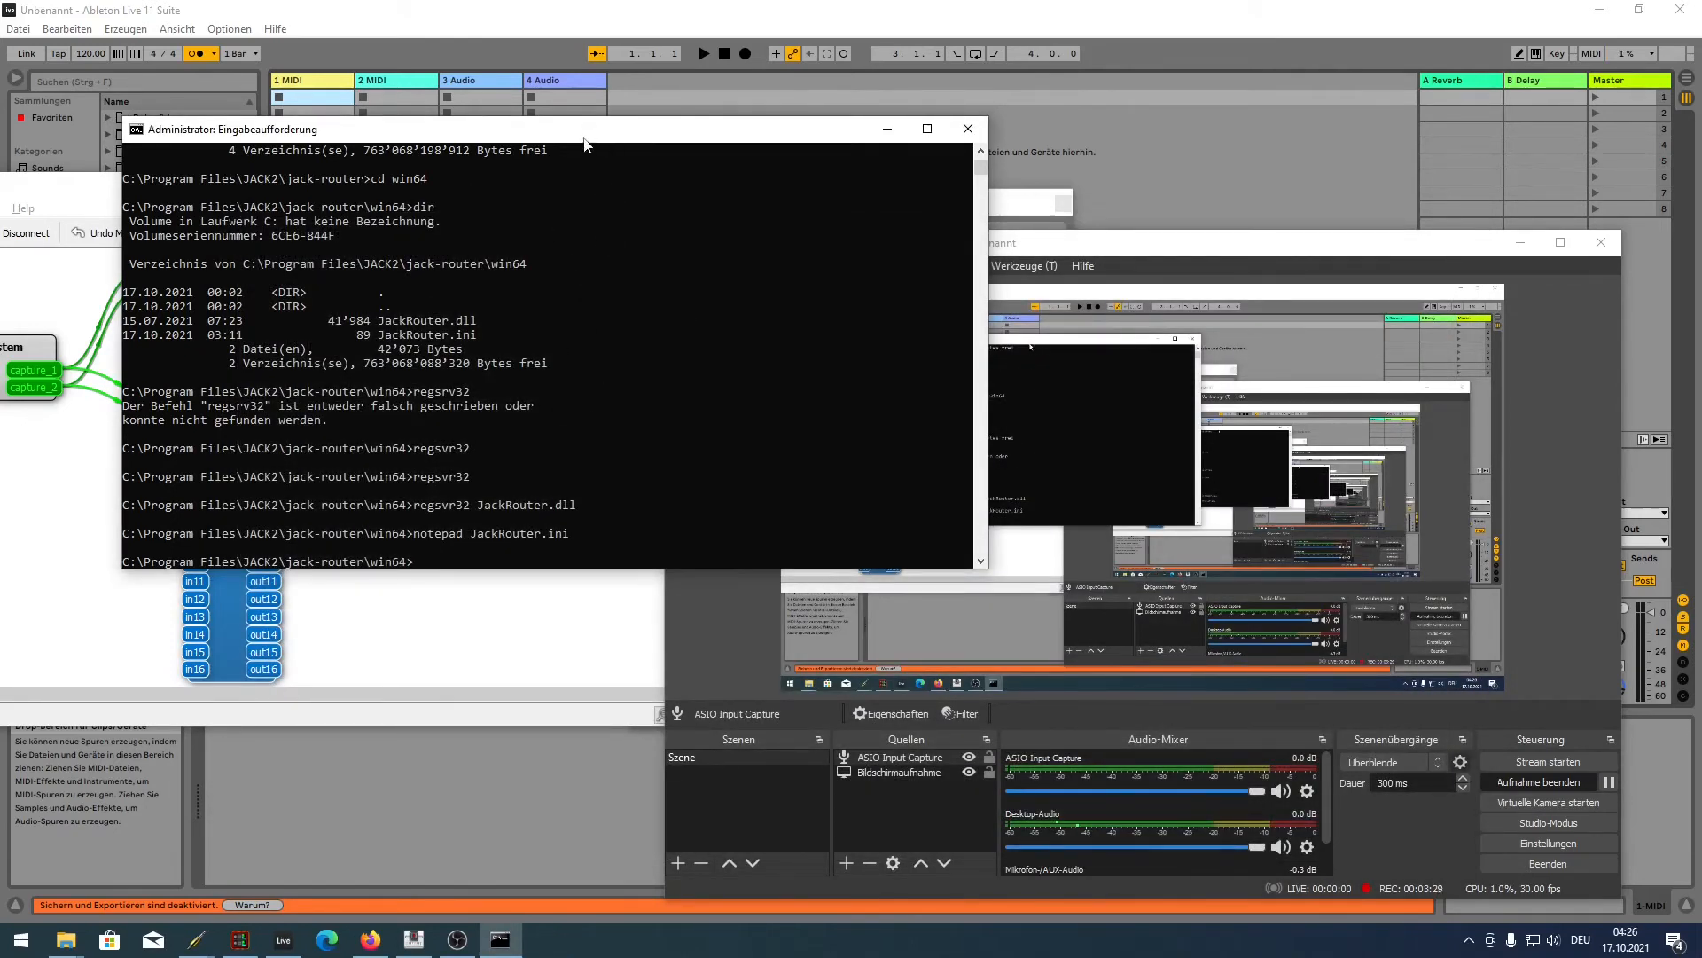
- Move the Command Prompt window slightly and end its session with exit
drag(603, 140, 573, 116)
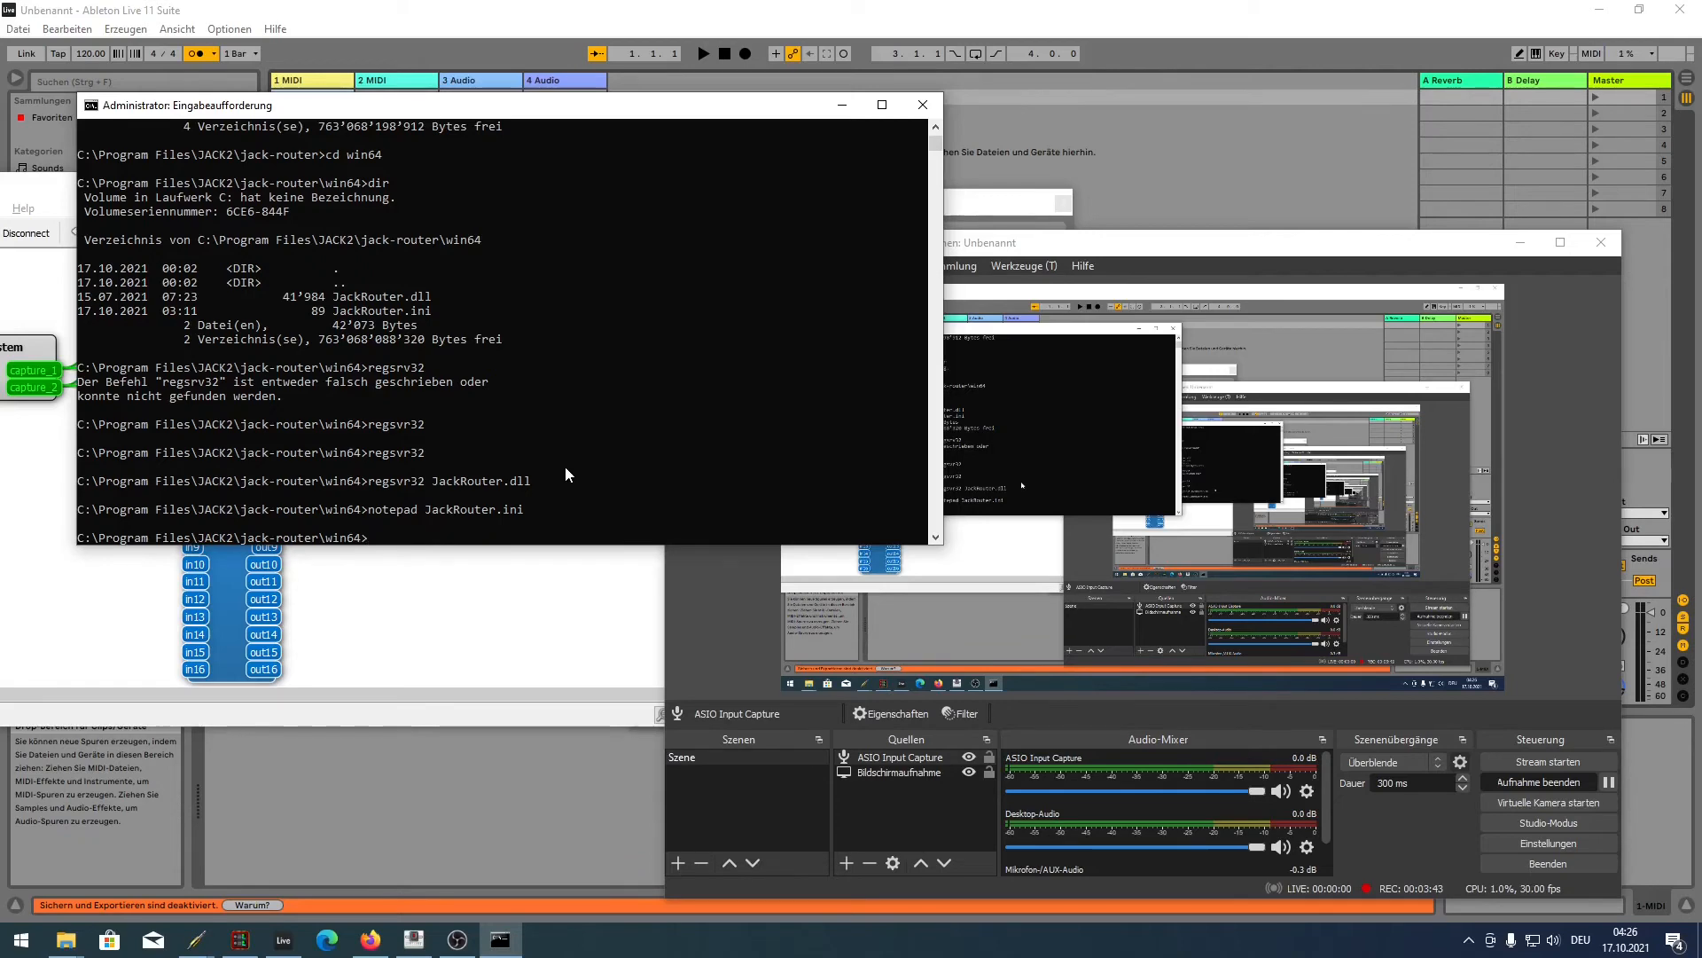
text(exit)
key(Return)
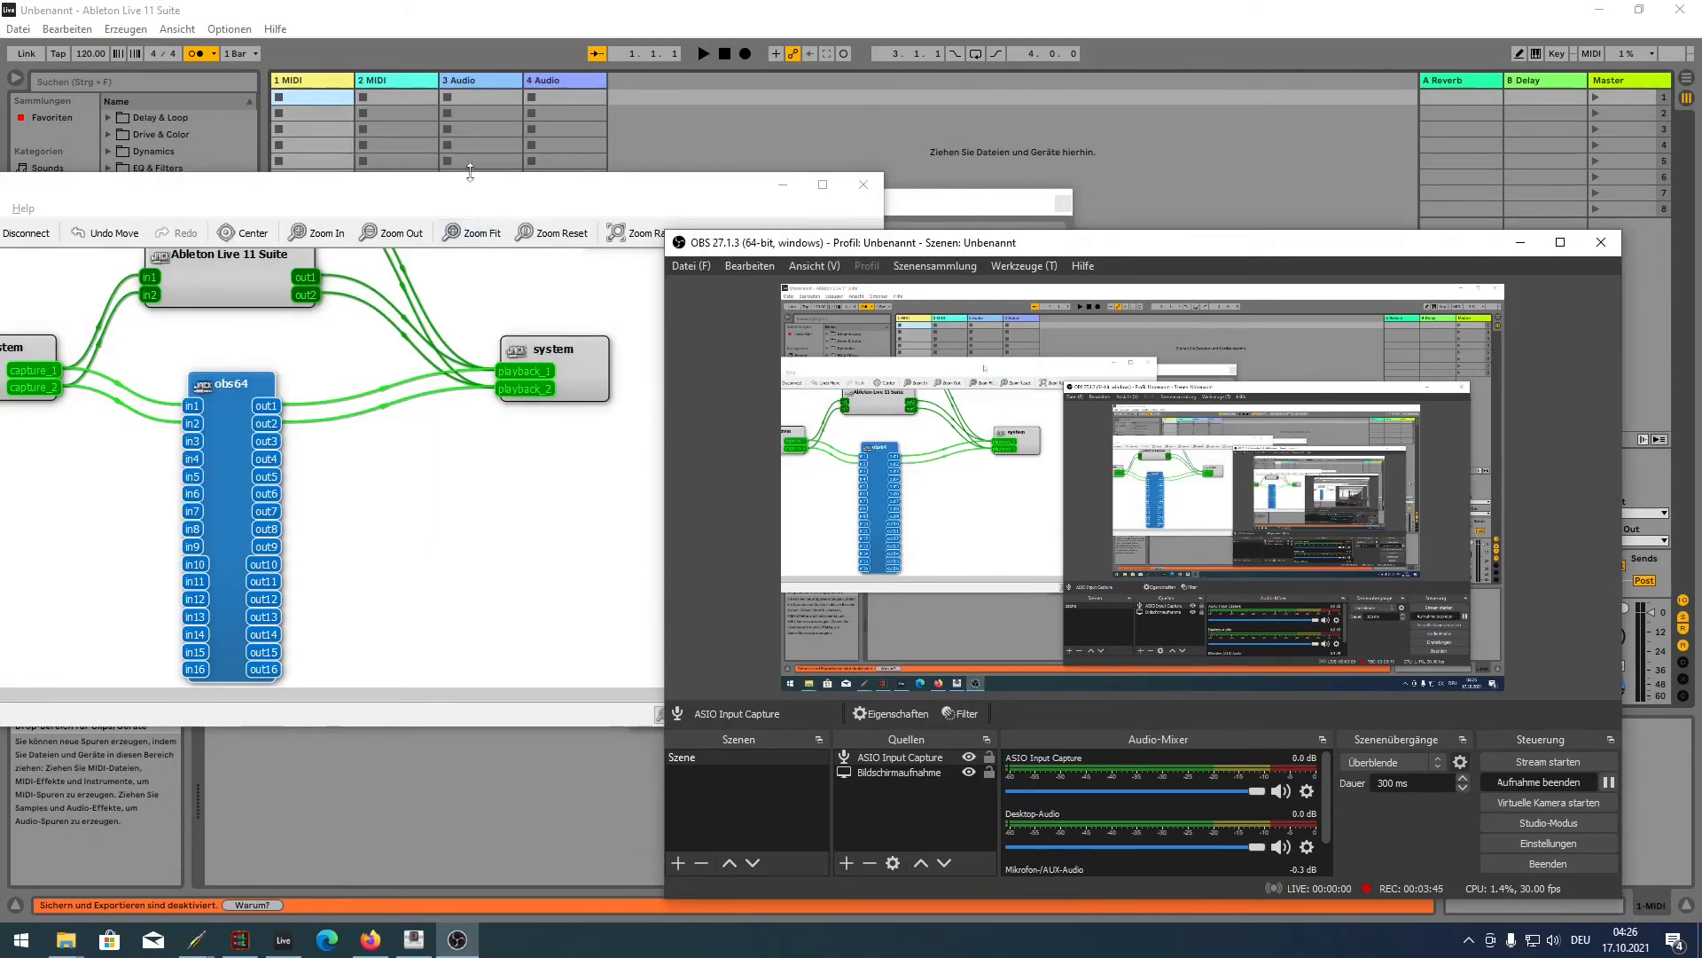
- Bring the QjackCtl Graph window forward with all clients in view, and narrow and move the OBS window away from it
drag(481, 186, 700, 306)
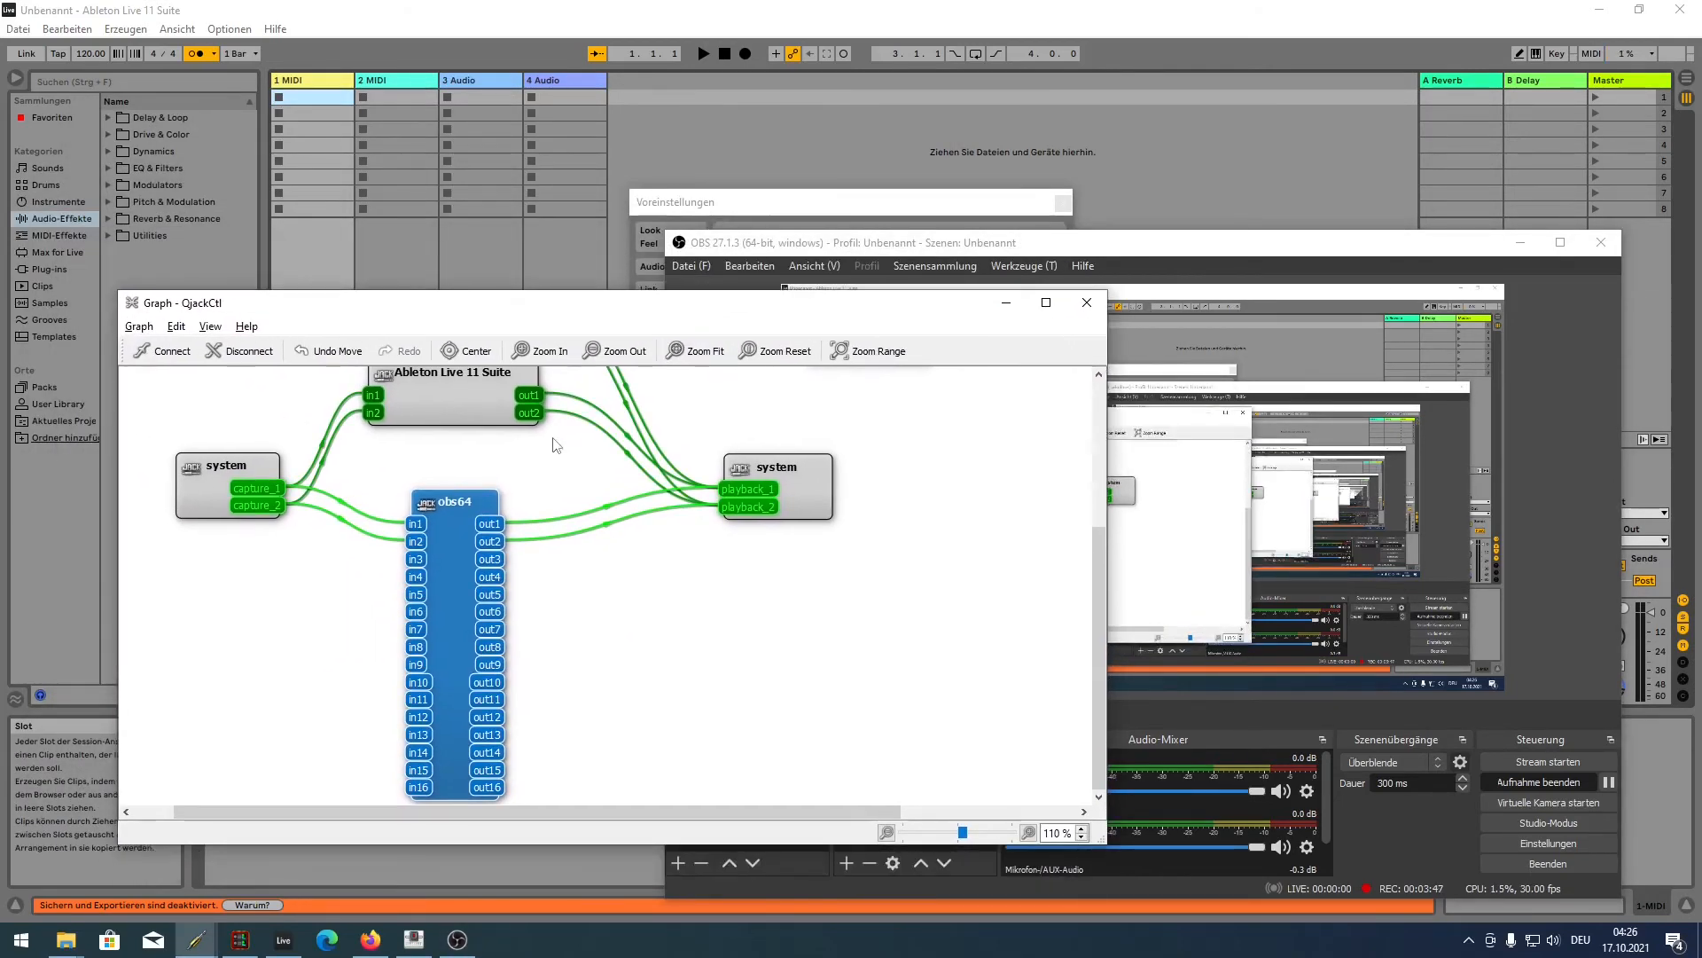
scroll(834, 492, up, 3)
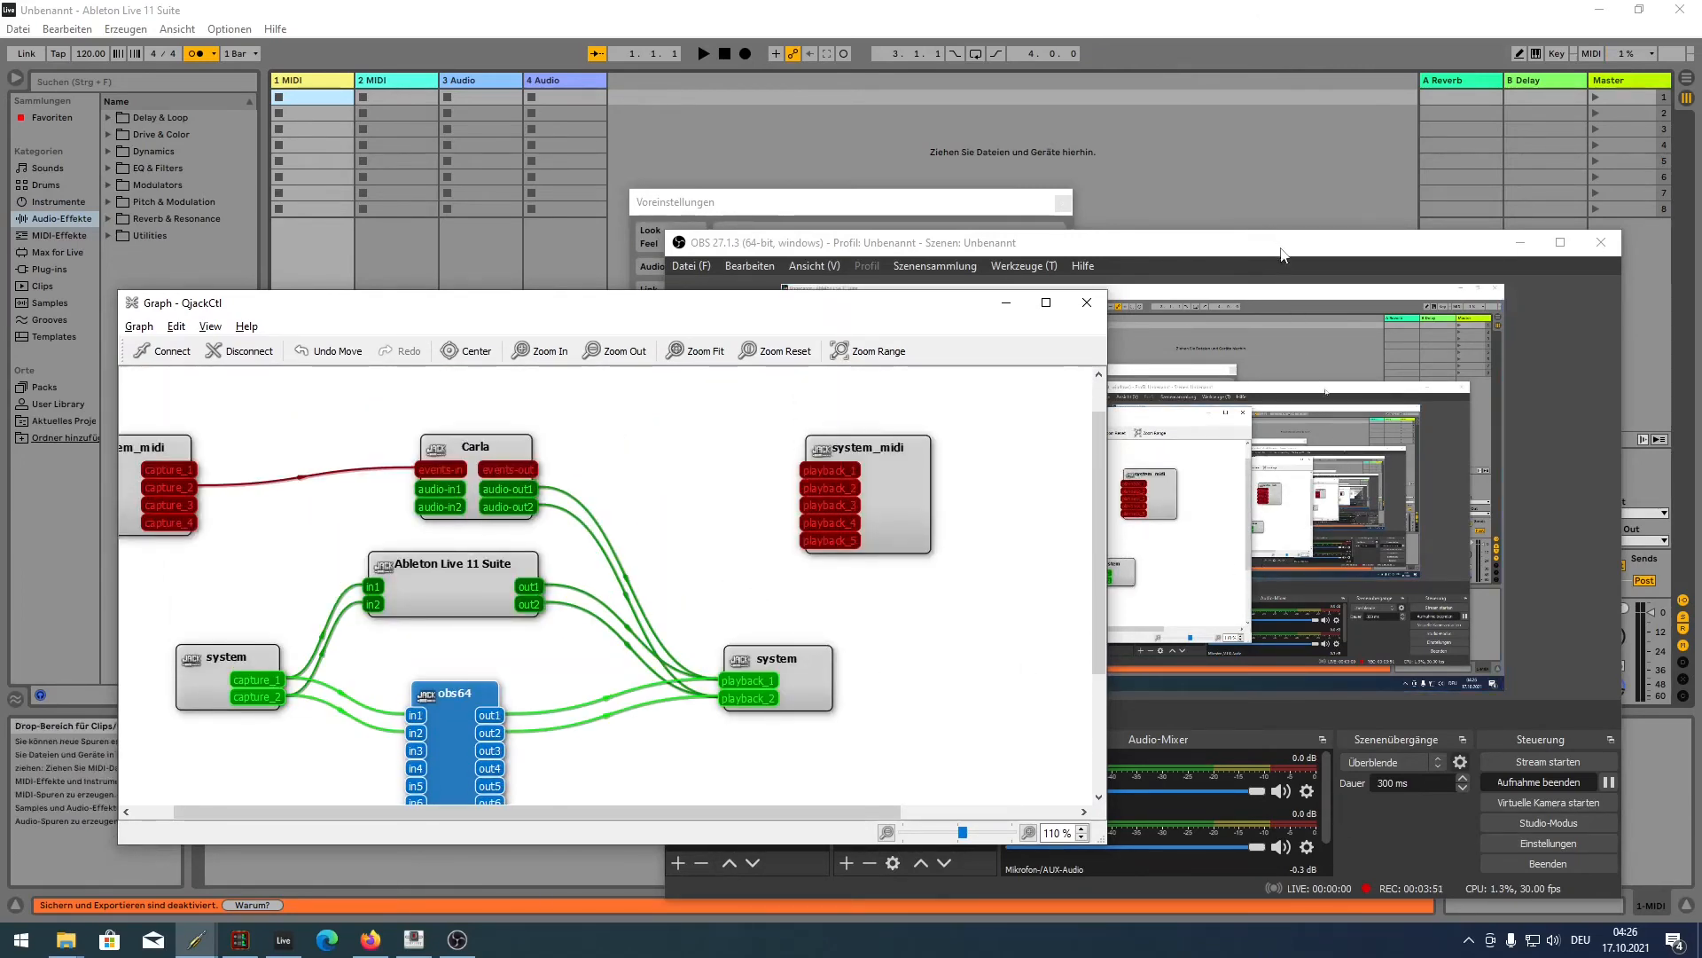
drag(1282, 254, 1490, 162)
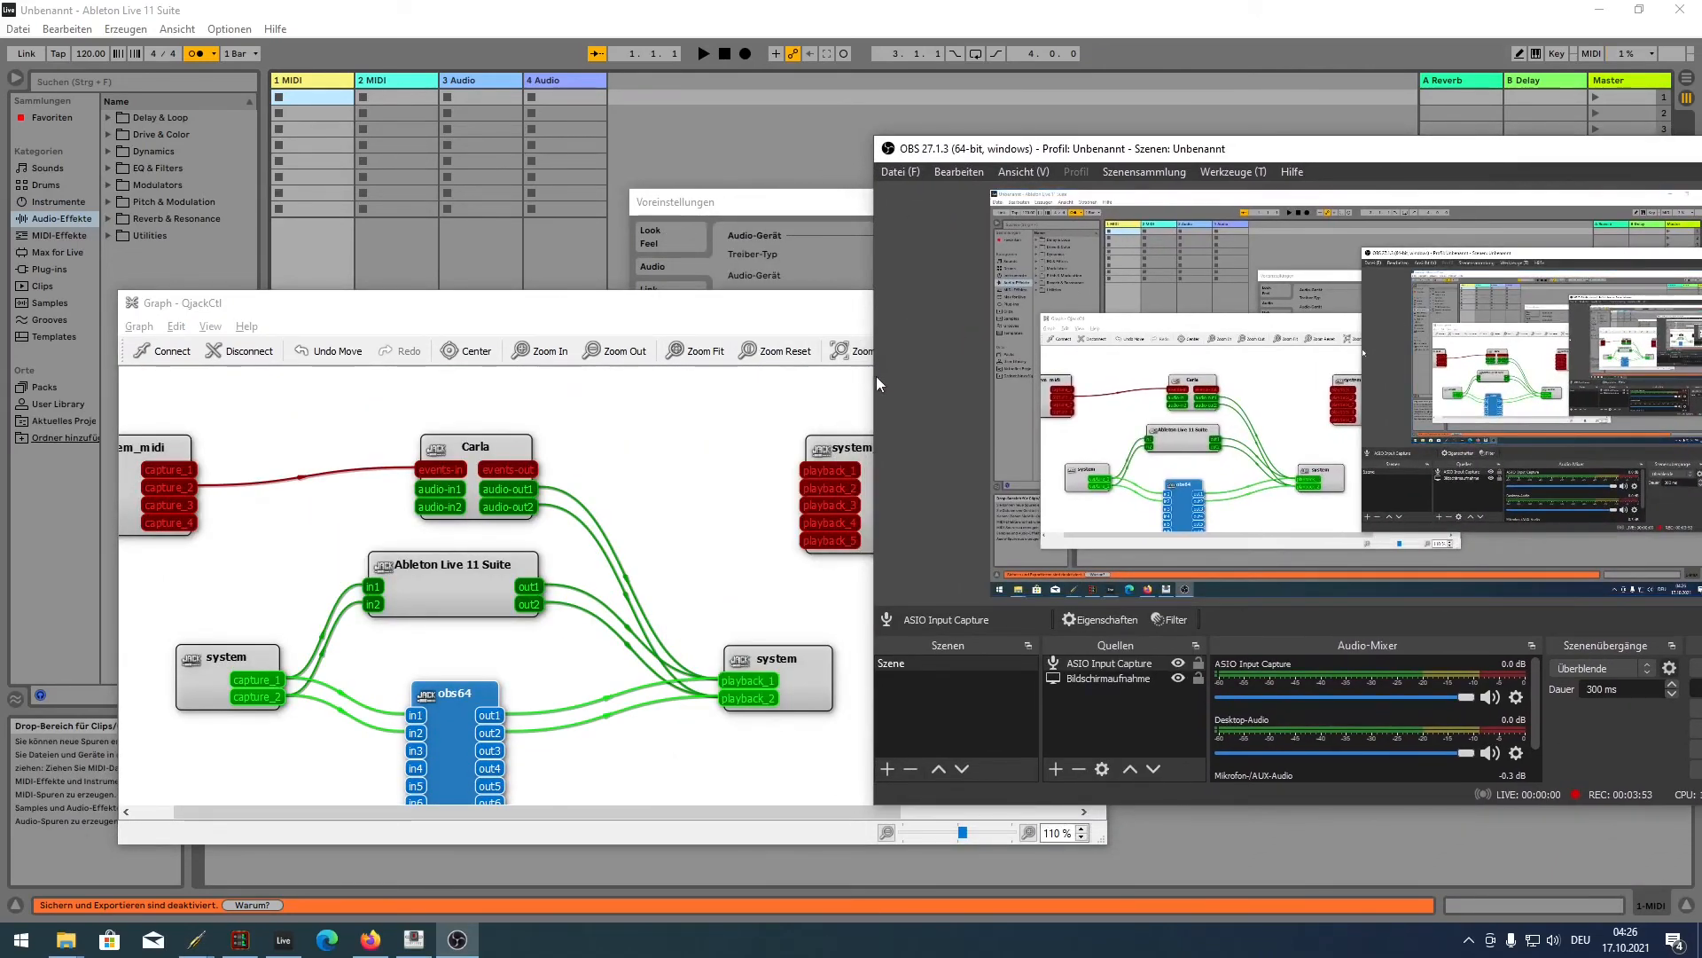
drag(878, 382, 1058, 382)
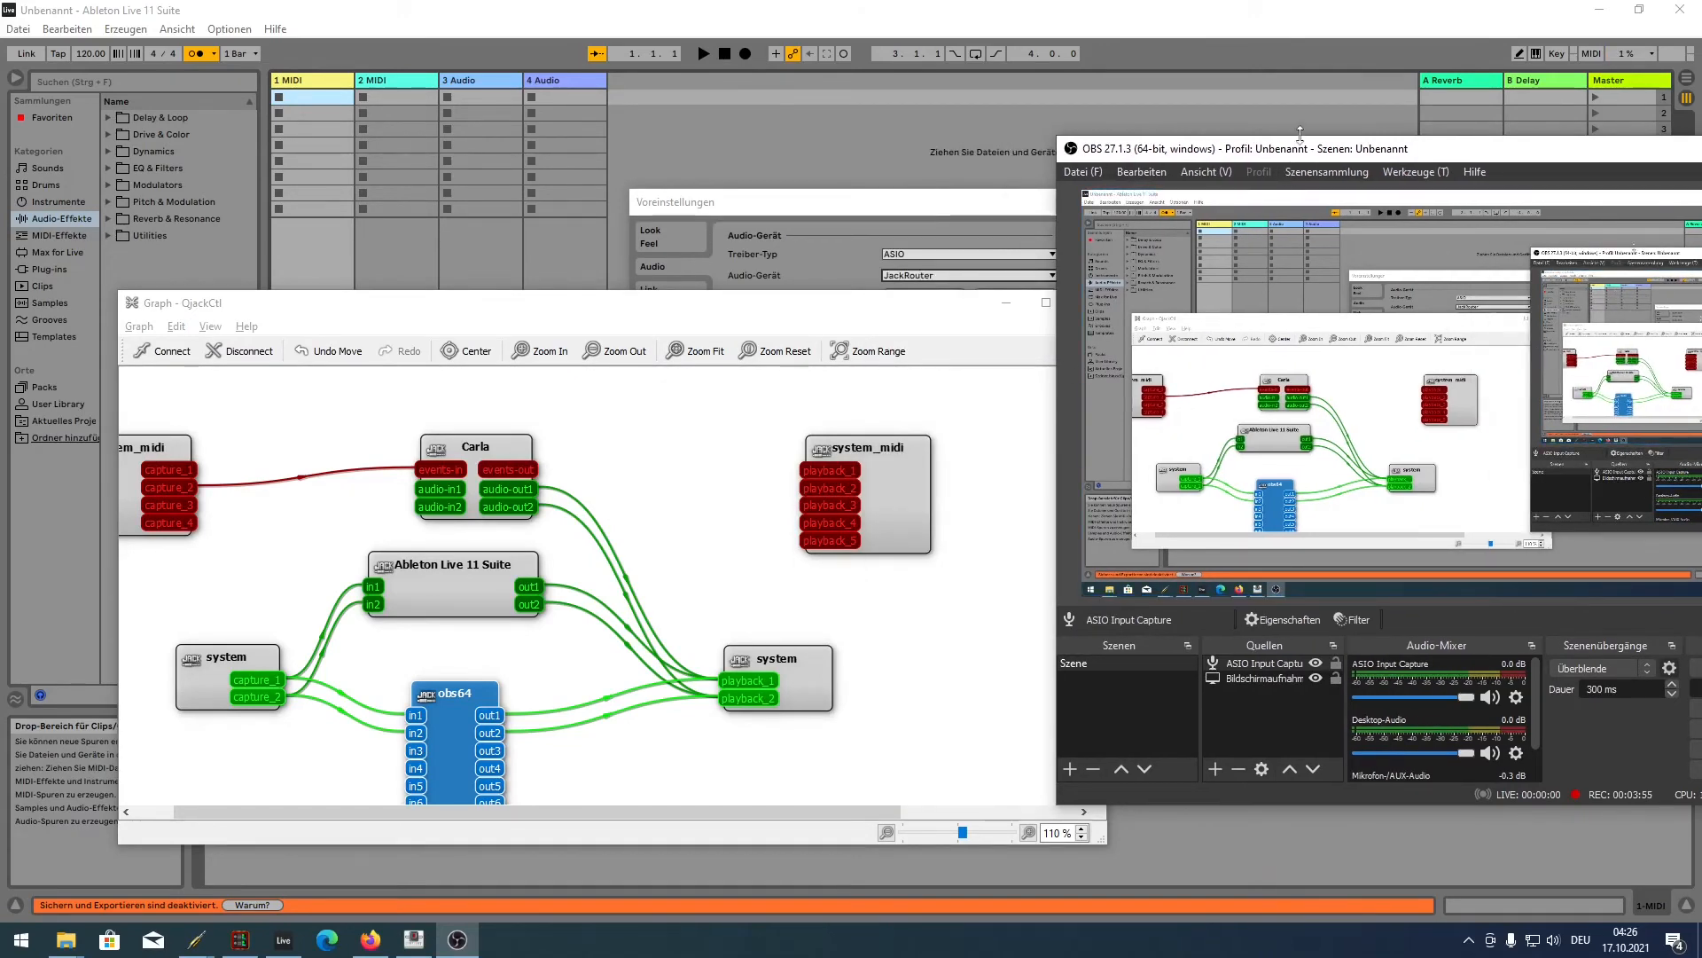
drag(1314, 154, 1157, 86)
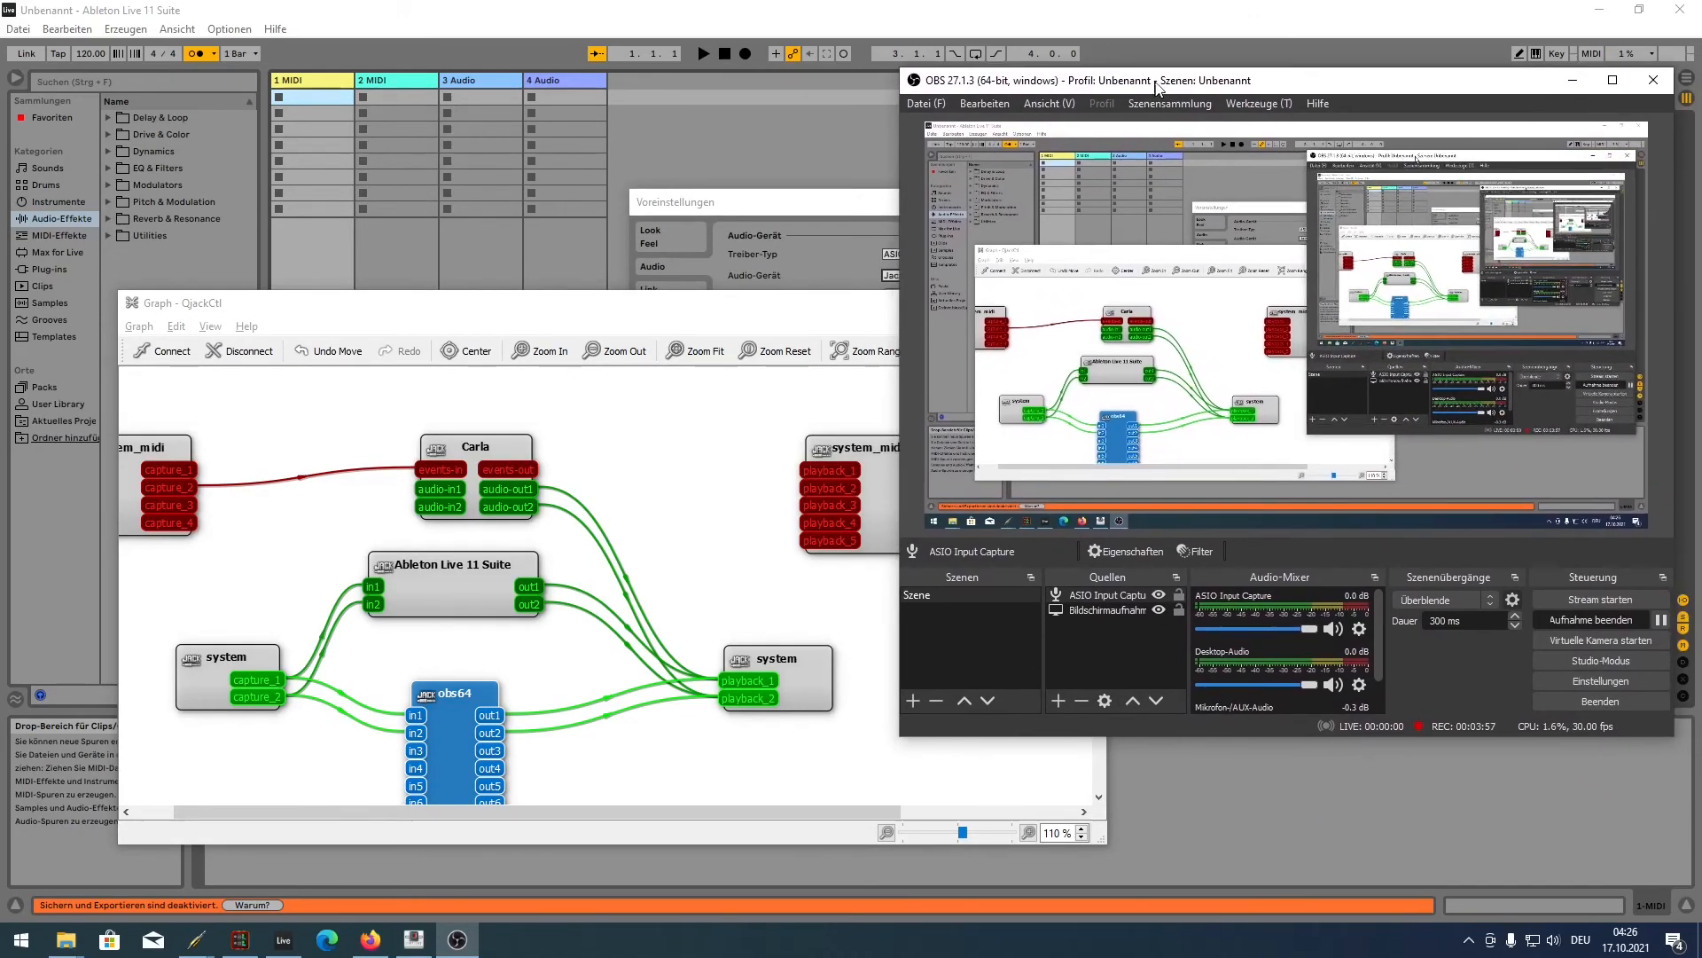
- Narrow the QjackCtl Graph window and place it beside the OBS window without overlap
click(696, 330)
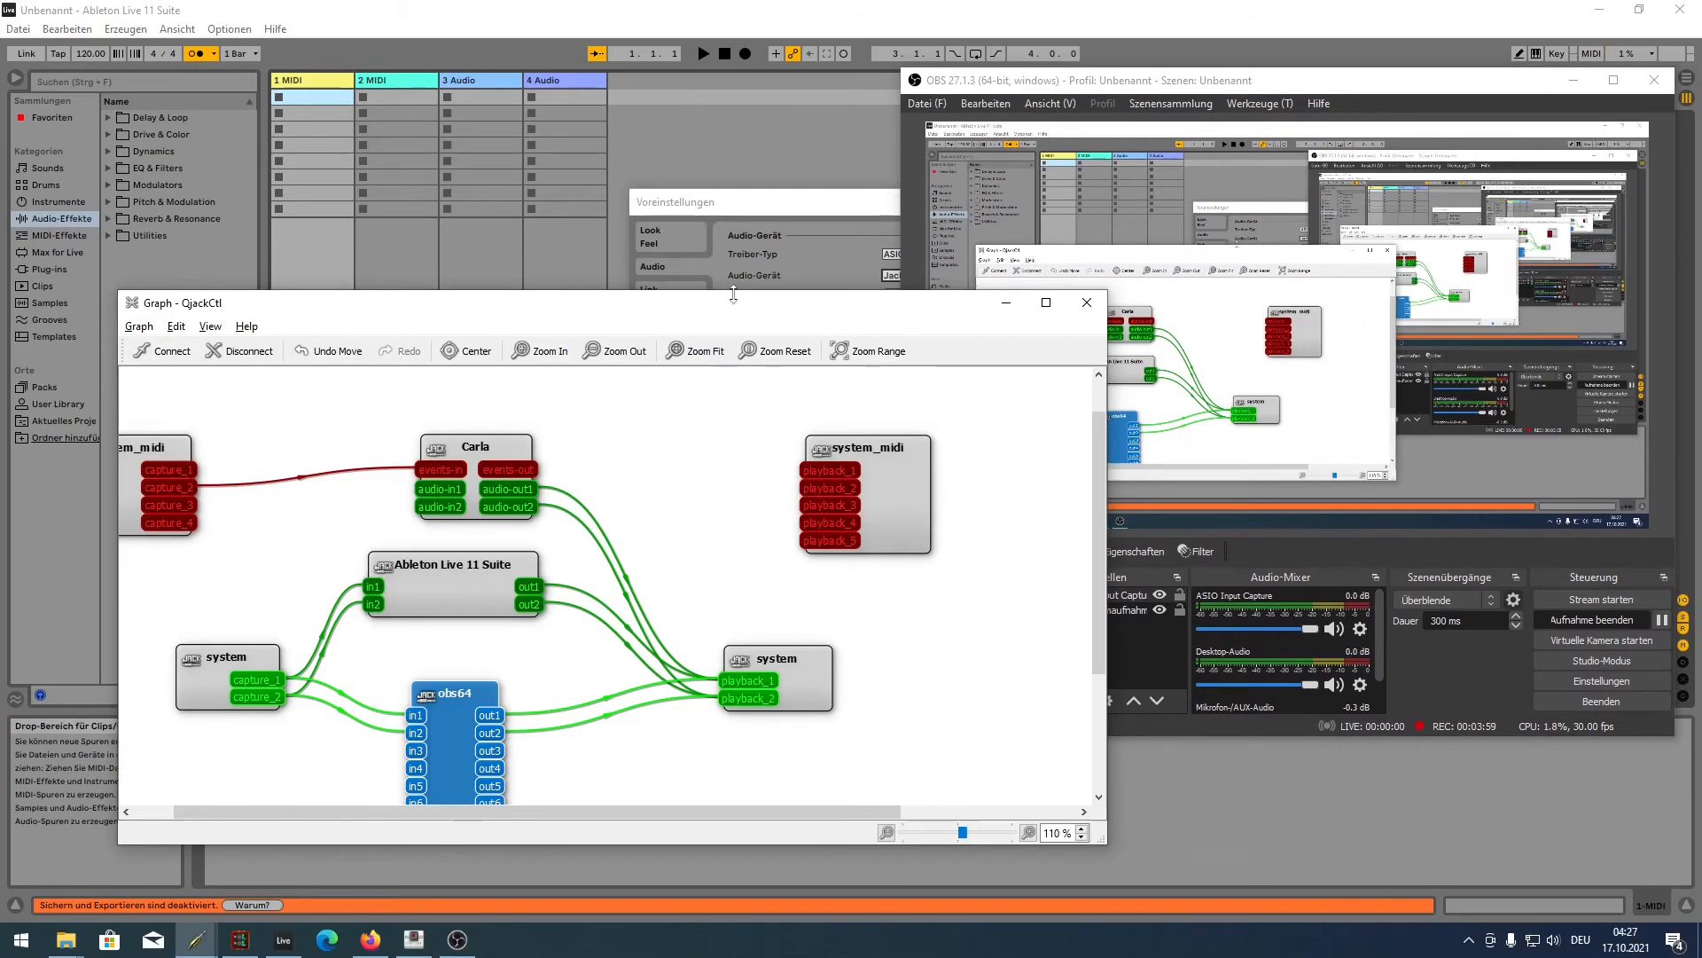
drag(734, 294, 655, 321)
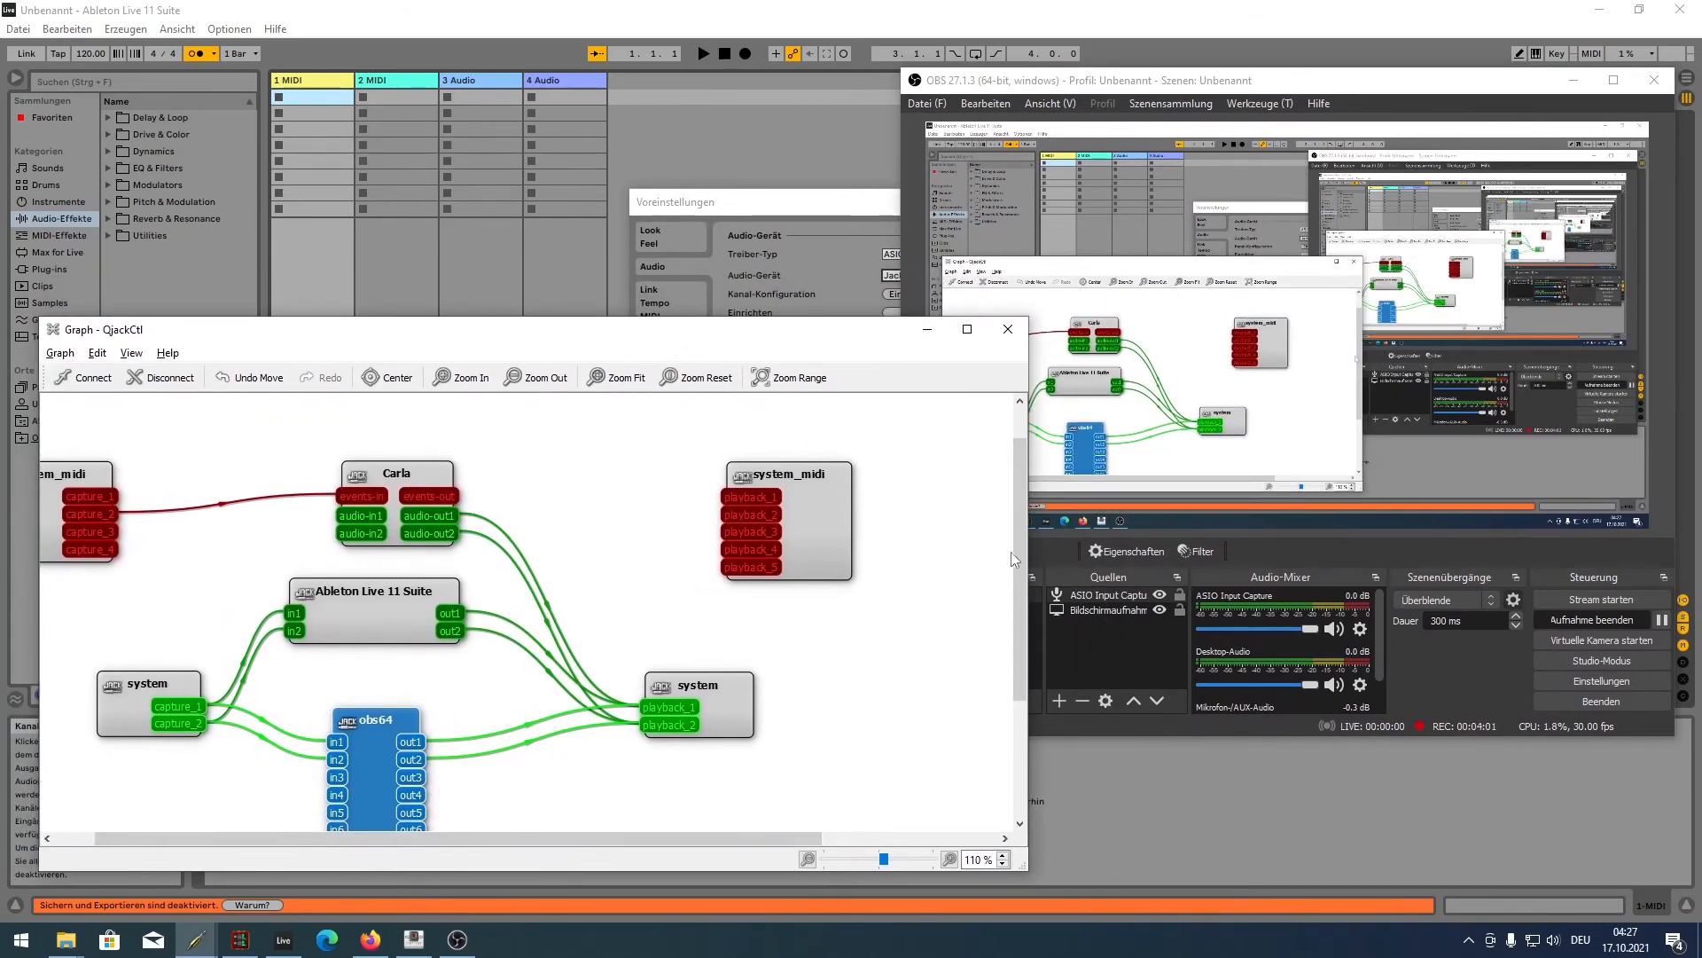
drag(1026, 558, 858, 543)
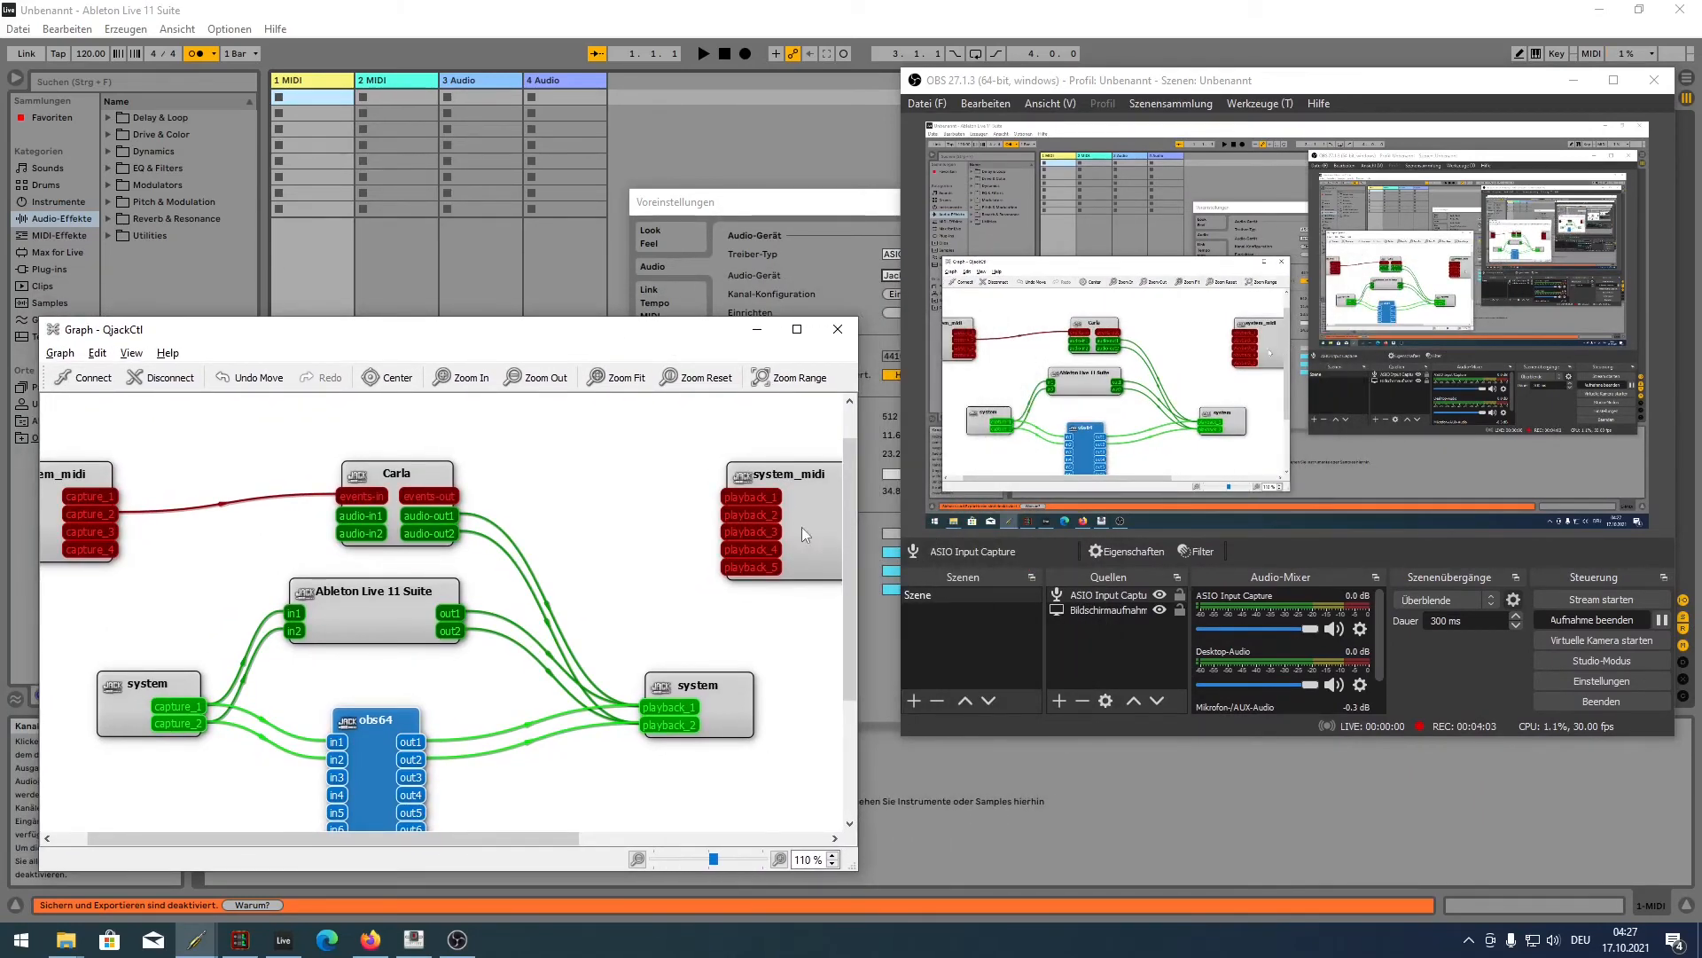
drag(553, 331, 548, 201)
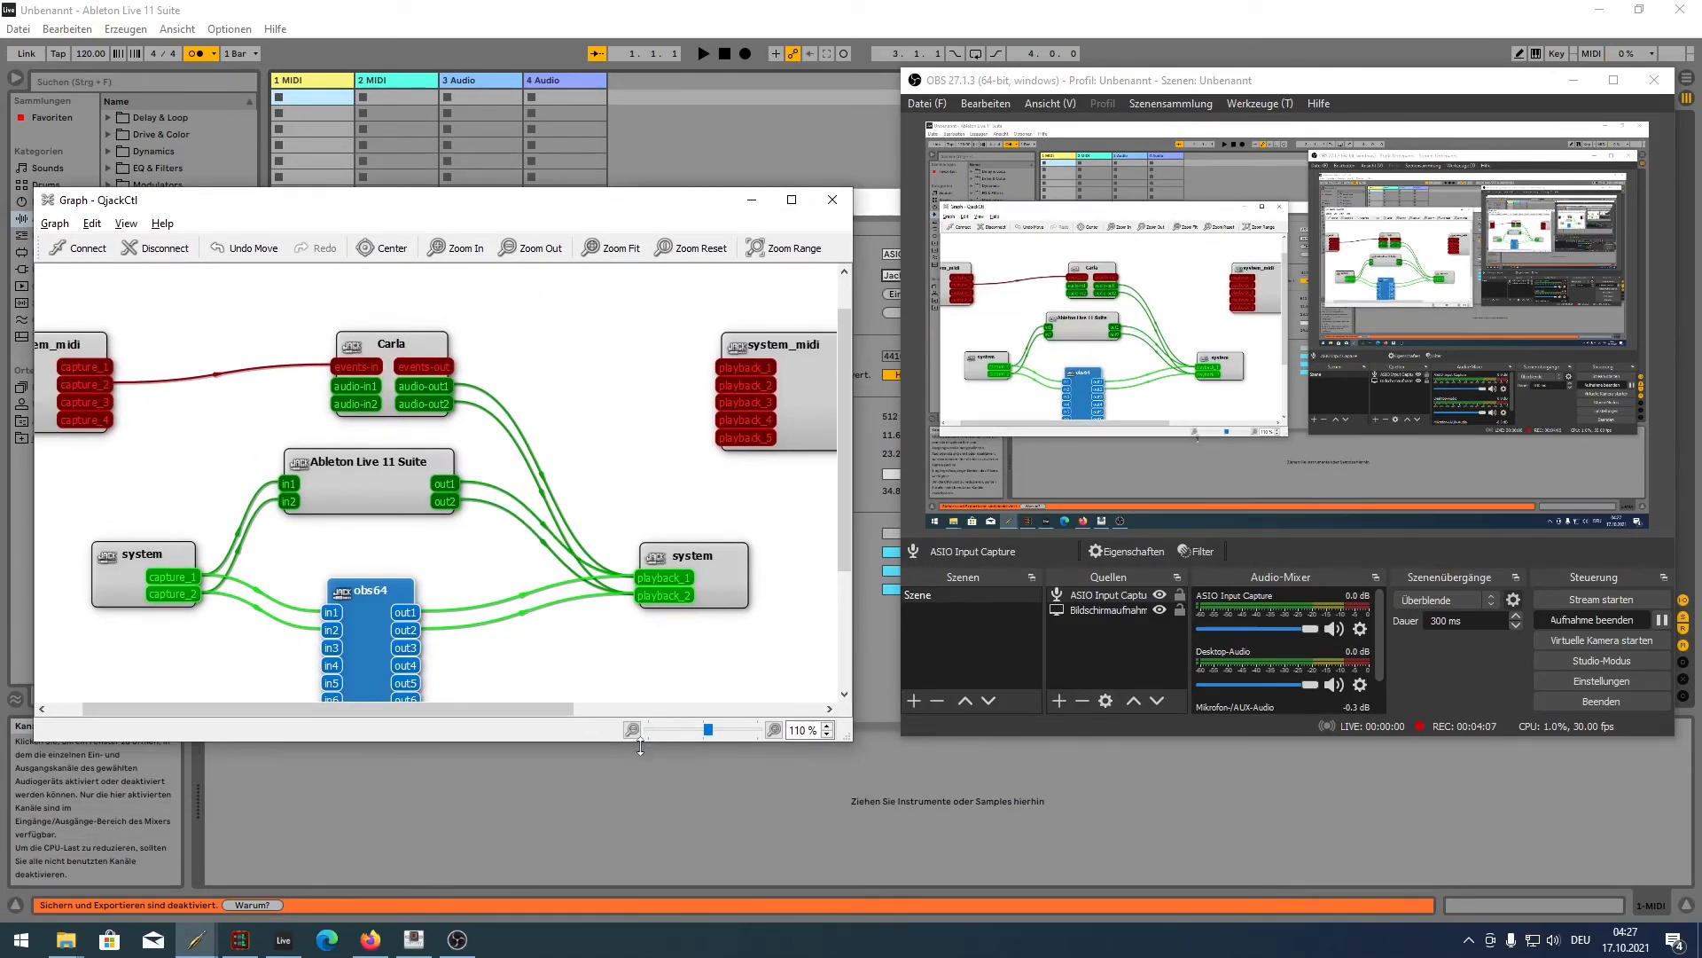
- Make the Graph window taller and disconnect system capture_1 and capture_2 from obs64 in1 and in2
drag(640, 741, 660, 854)
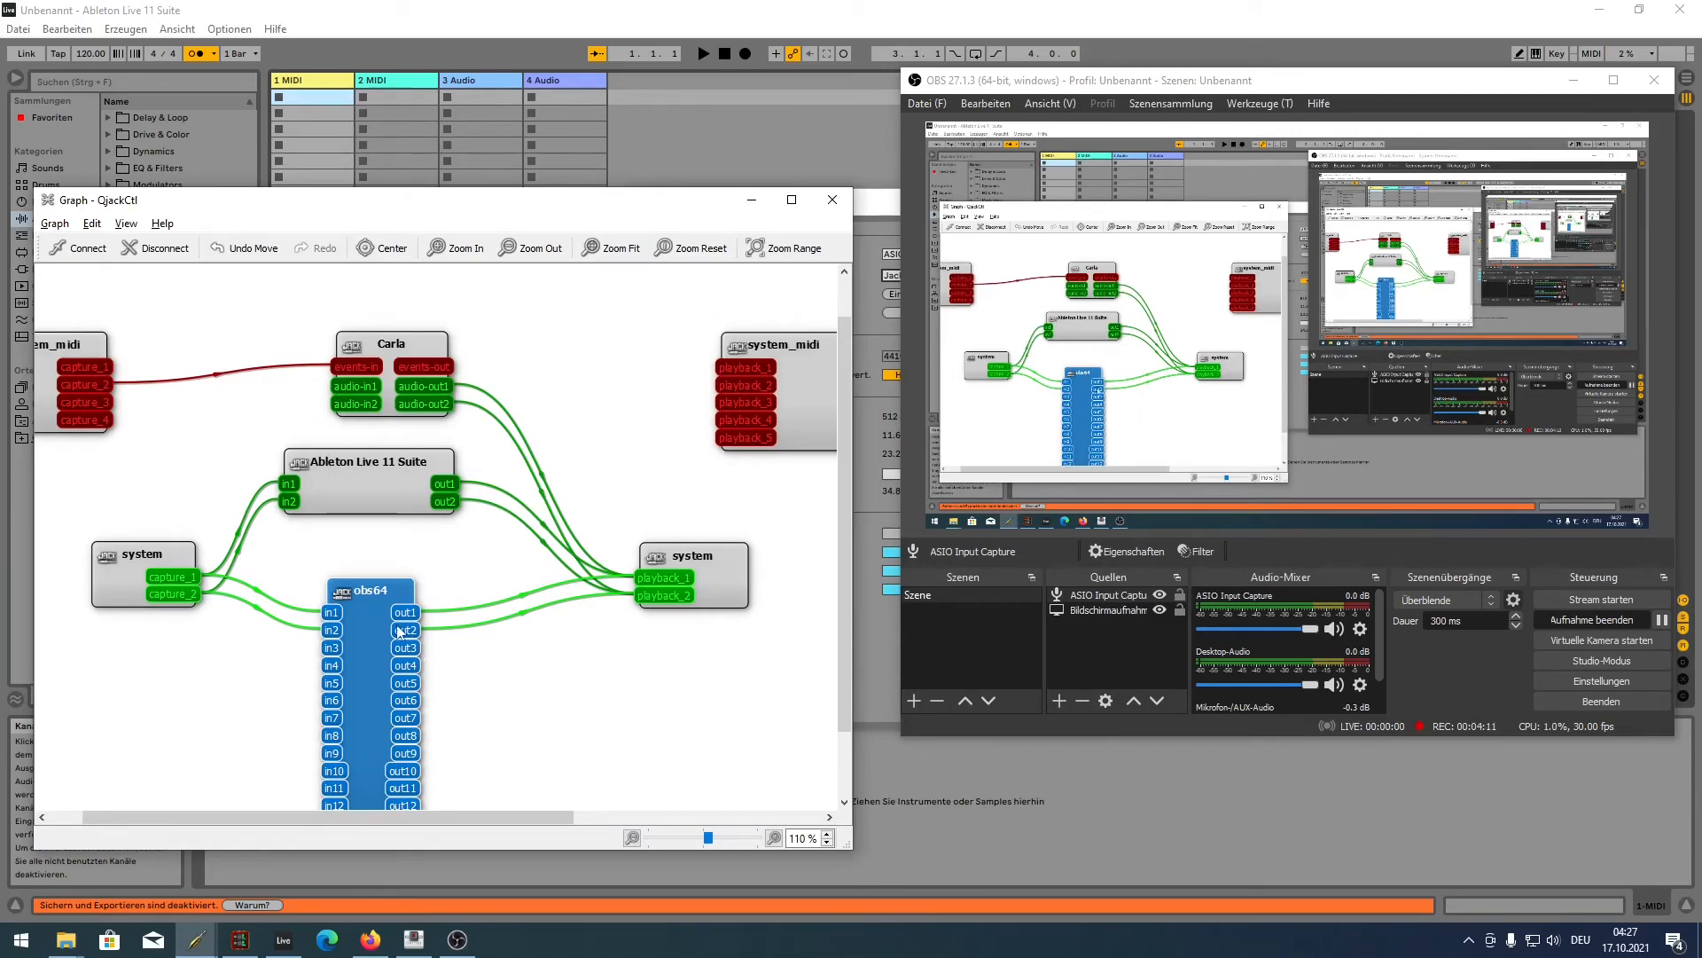
click(260, 592)
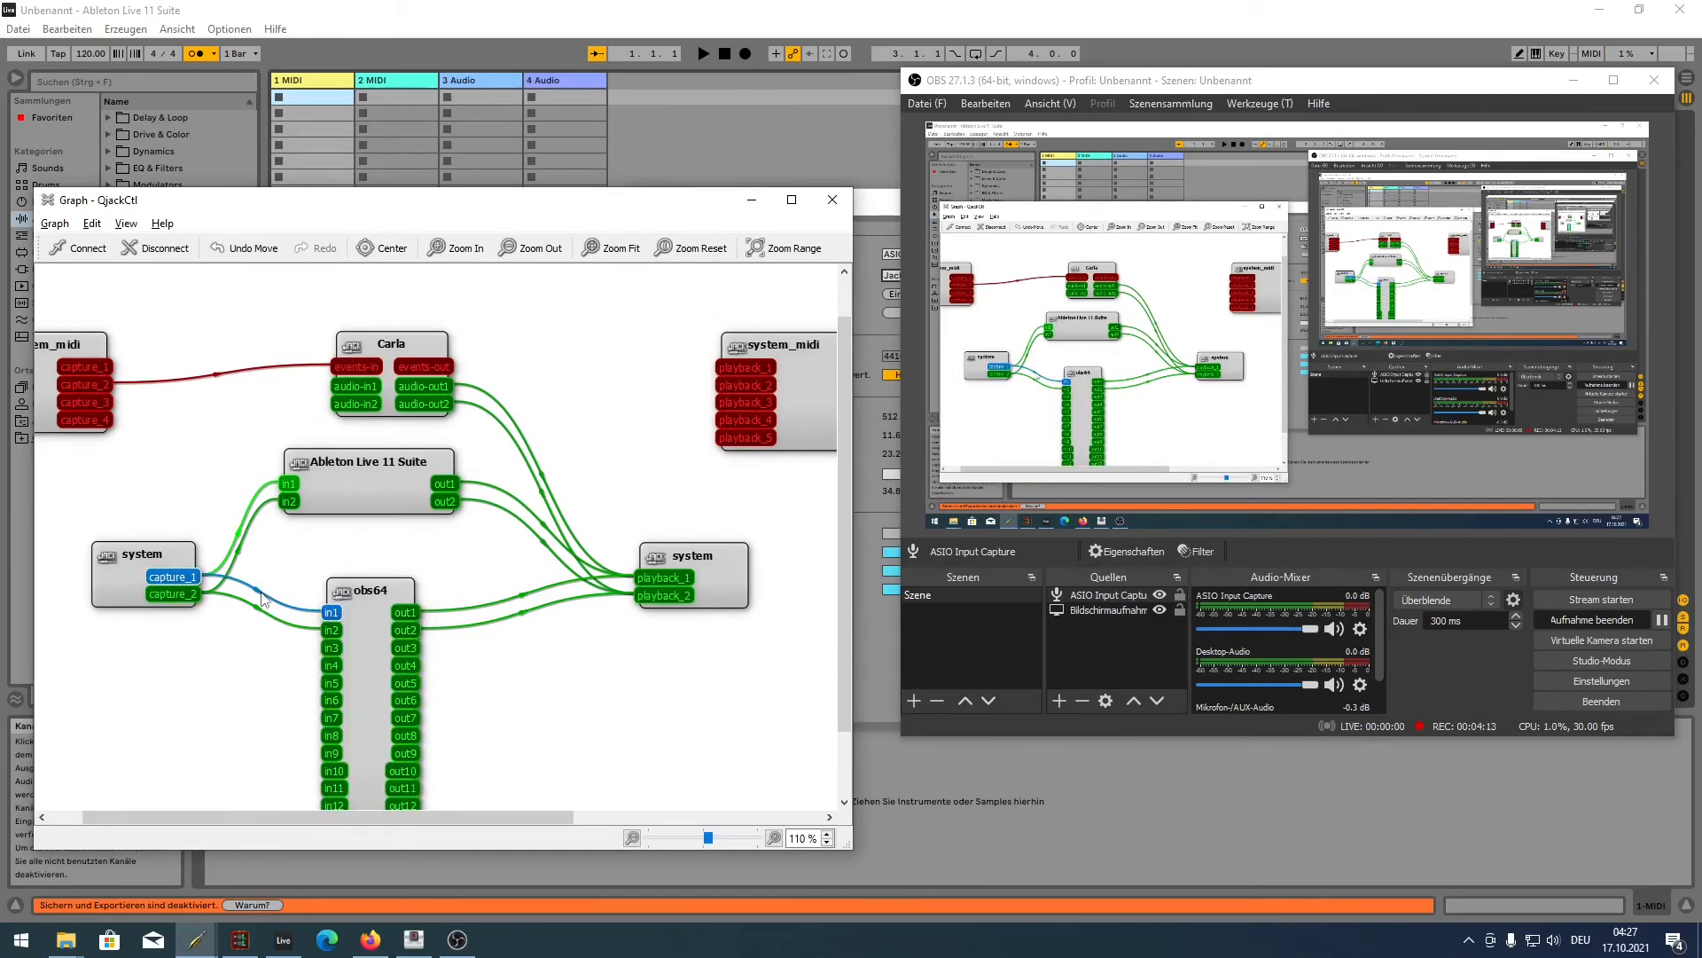
right_click(260, 592)
click(306, 625)
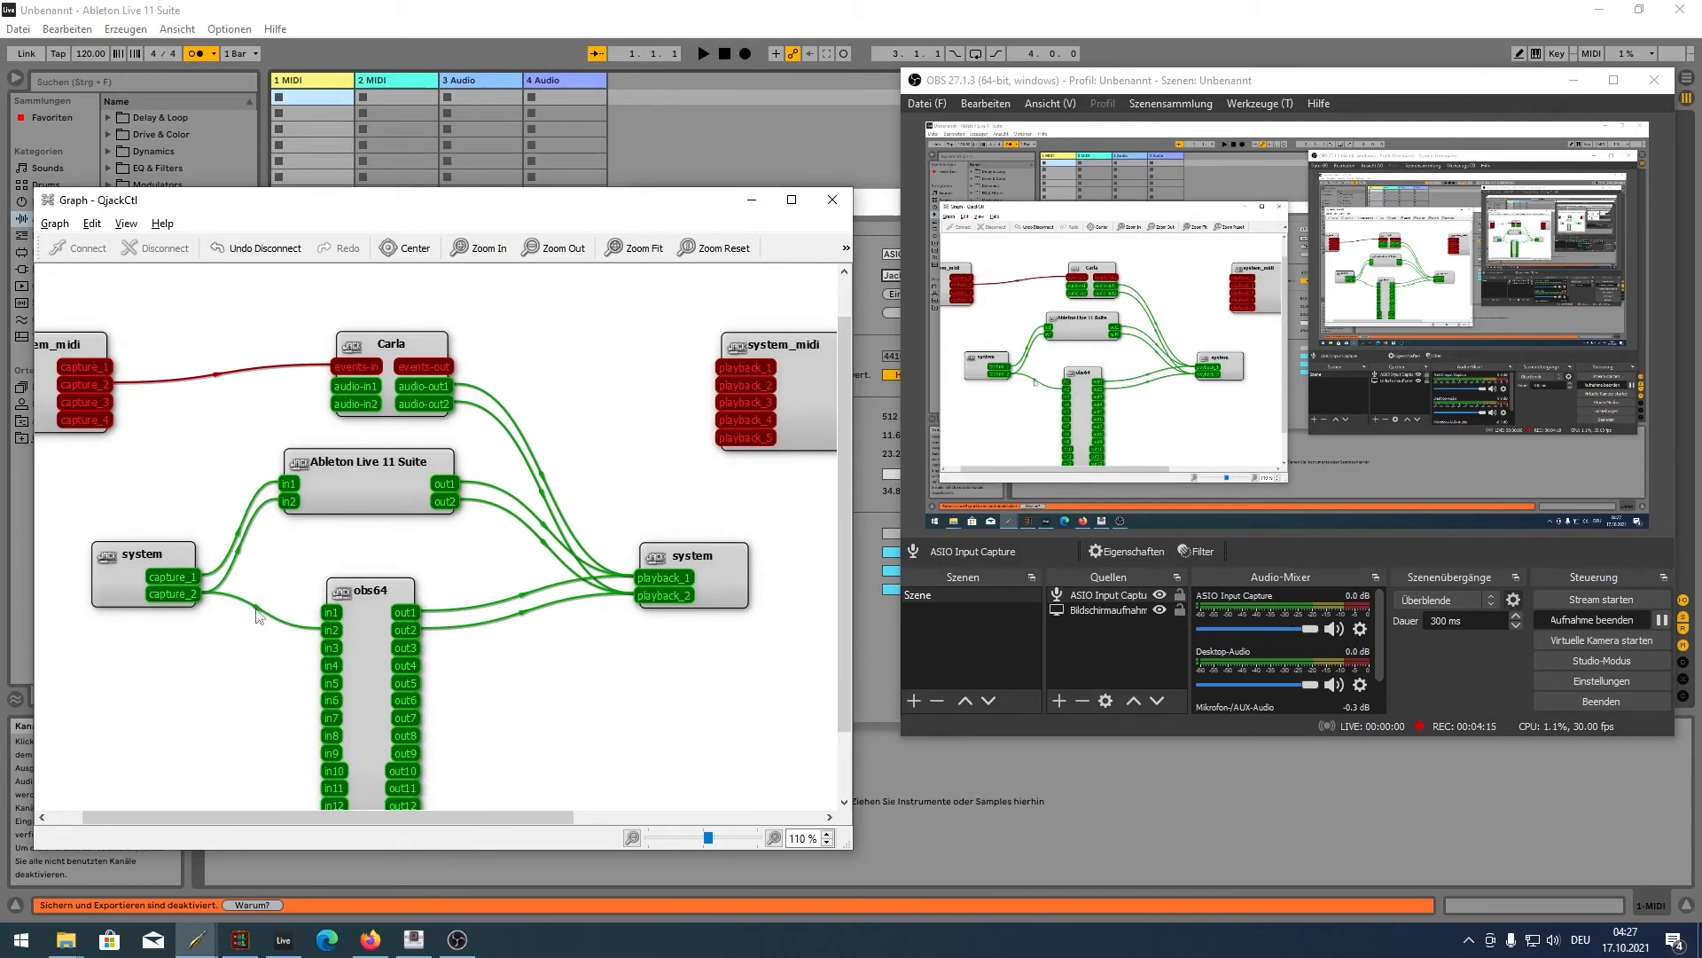
click(257, 617)
right_click(257, 616)
click(297, 646)
- Disconnect obs64 out2 and out1 from system playback_2 and playback_1
click(527, 613)
right_click(527, 612)
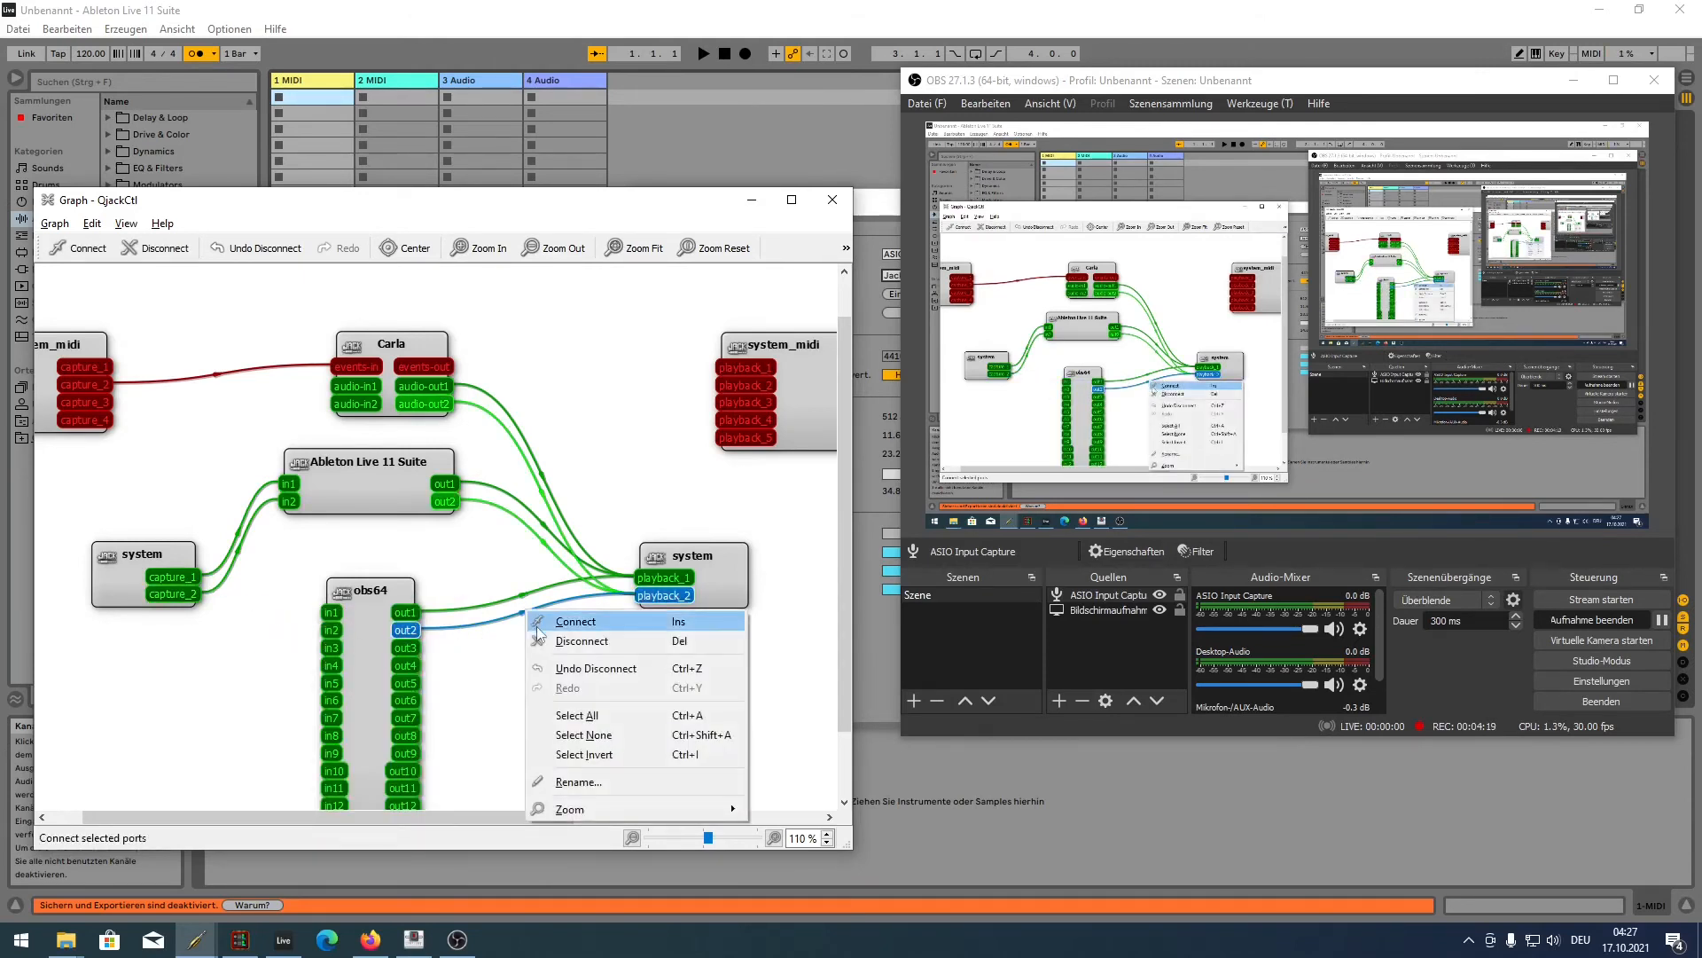
click(543, 633)
click(523, 596)
right_click(522, 596)
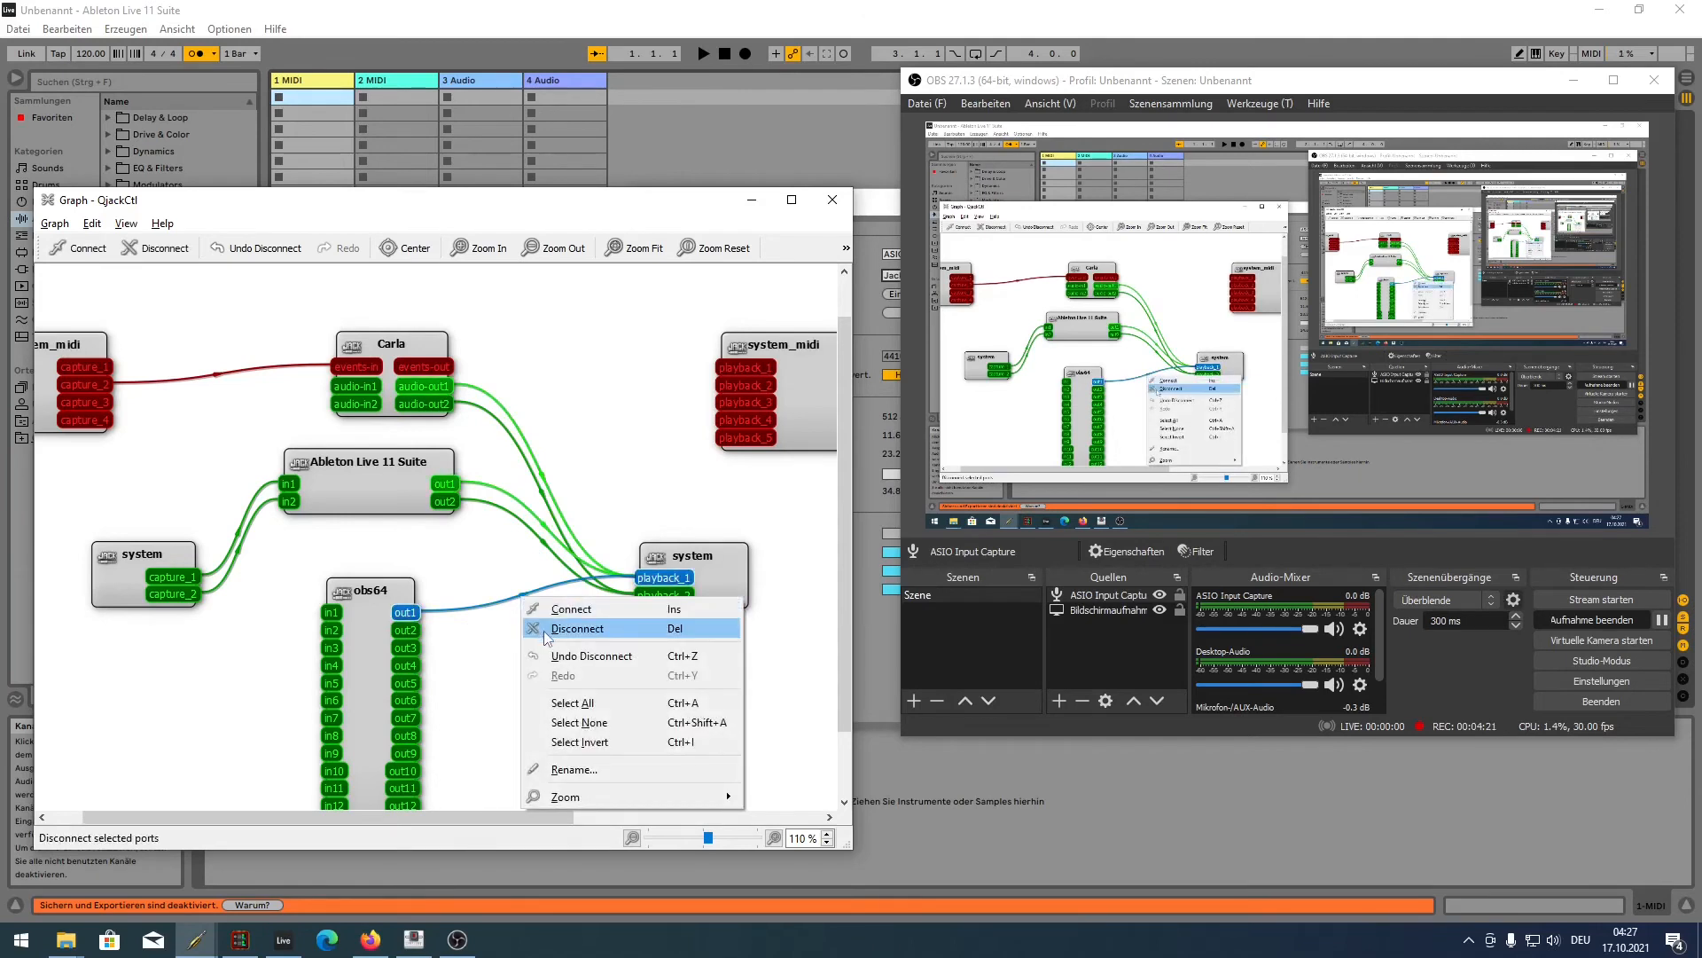
click(541, 629)
- Move the obs64 client below the system playback client, connect Ableton Live out1 to obs64 in1 and try out2 to in2
drag(379, 596, 710, 635)
drag(435, 489, 657, 652)
drag(446, 502, 661, 669)
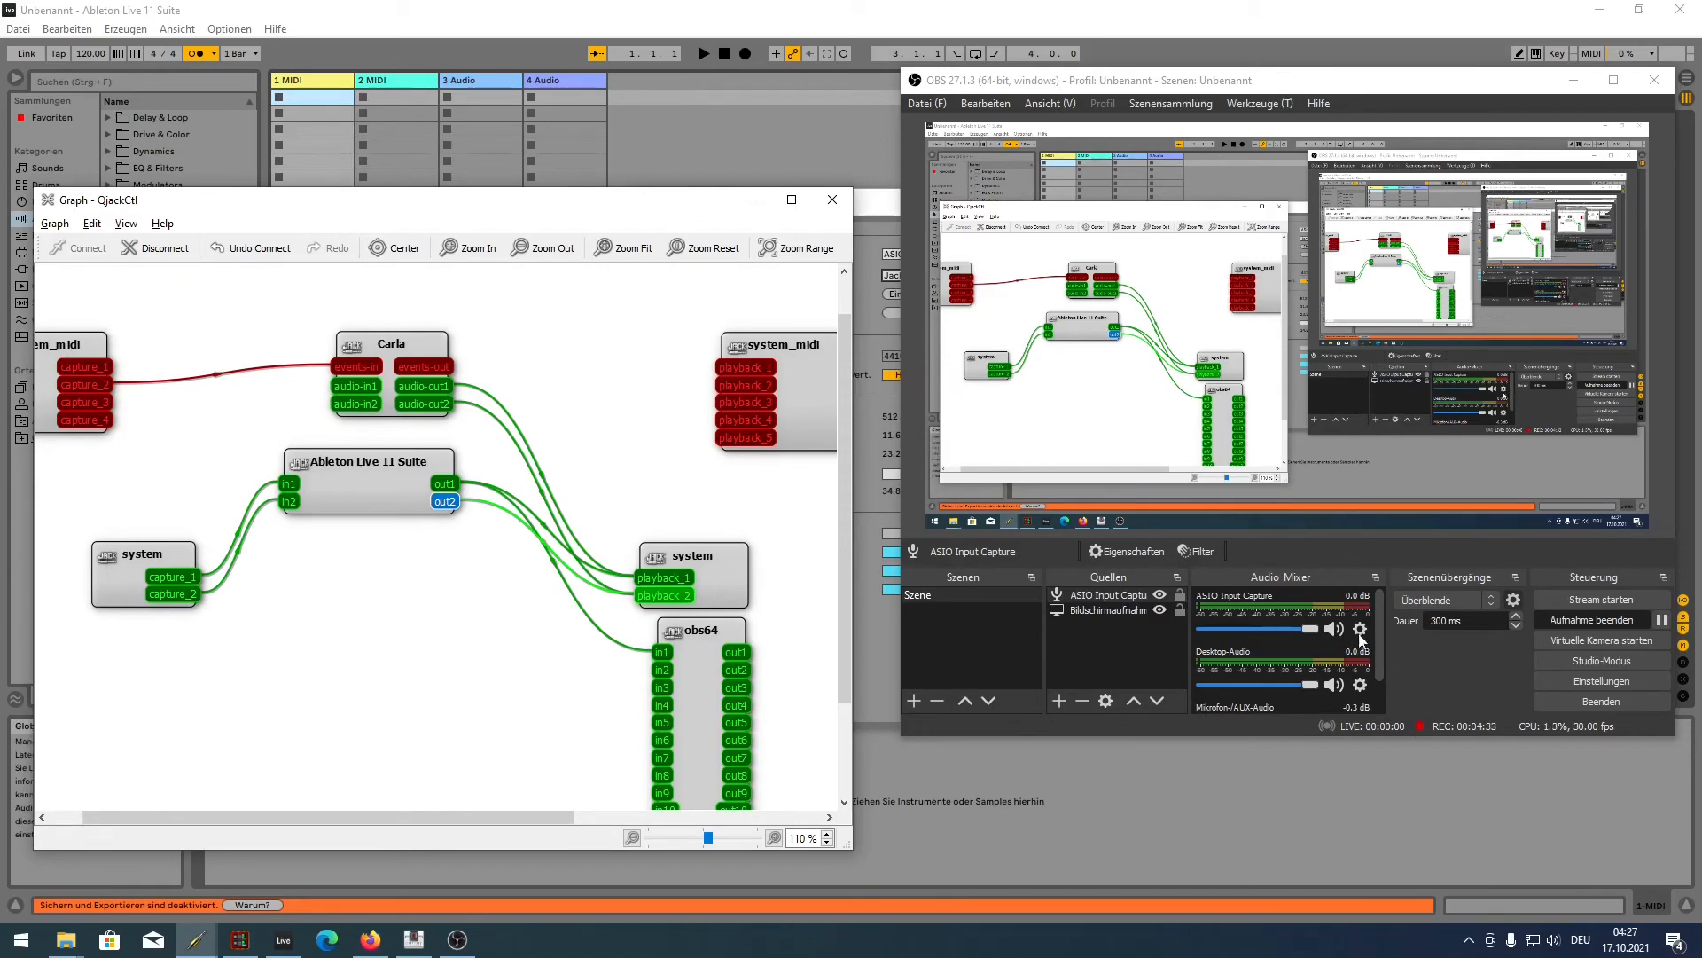
- Start playback in Ableton Live, switch to OBS and lower the Desktop-Audio volume all the way down
click(700, 54)
key(alt+Tab)
key(alt+Tab)
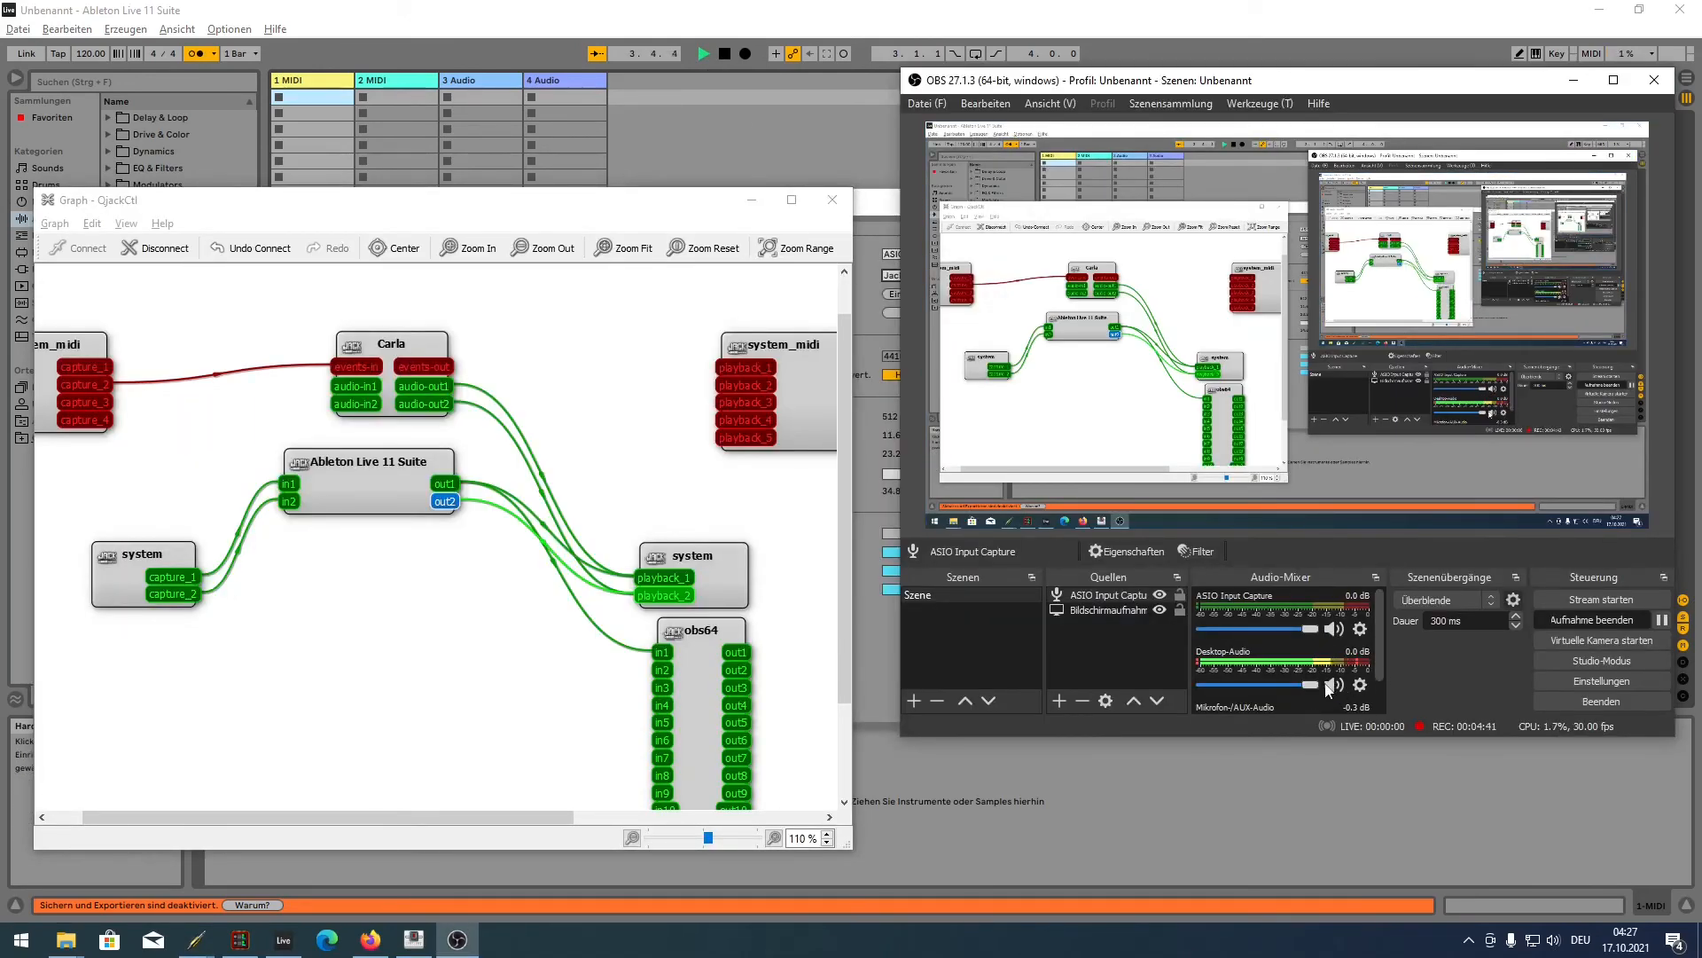
drag(1312, 684, 1074, 668)
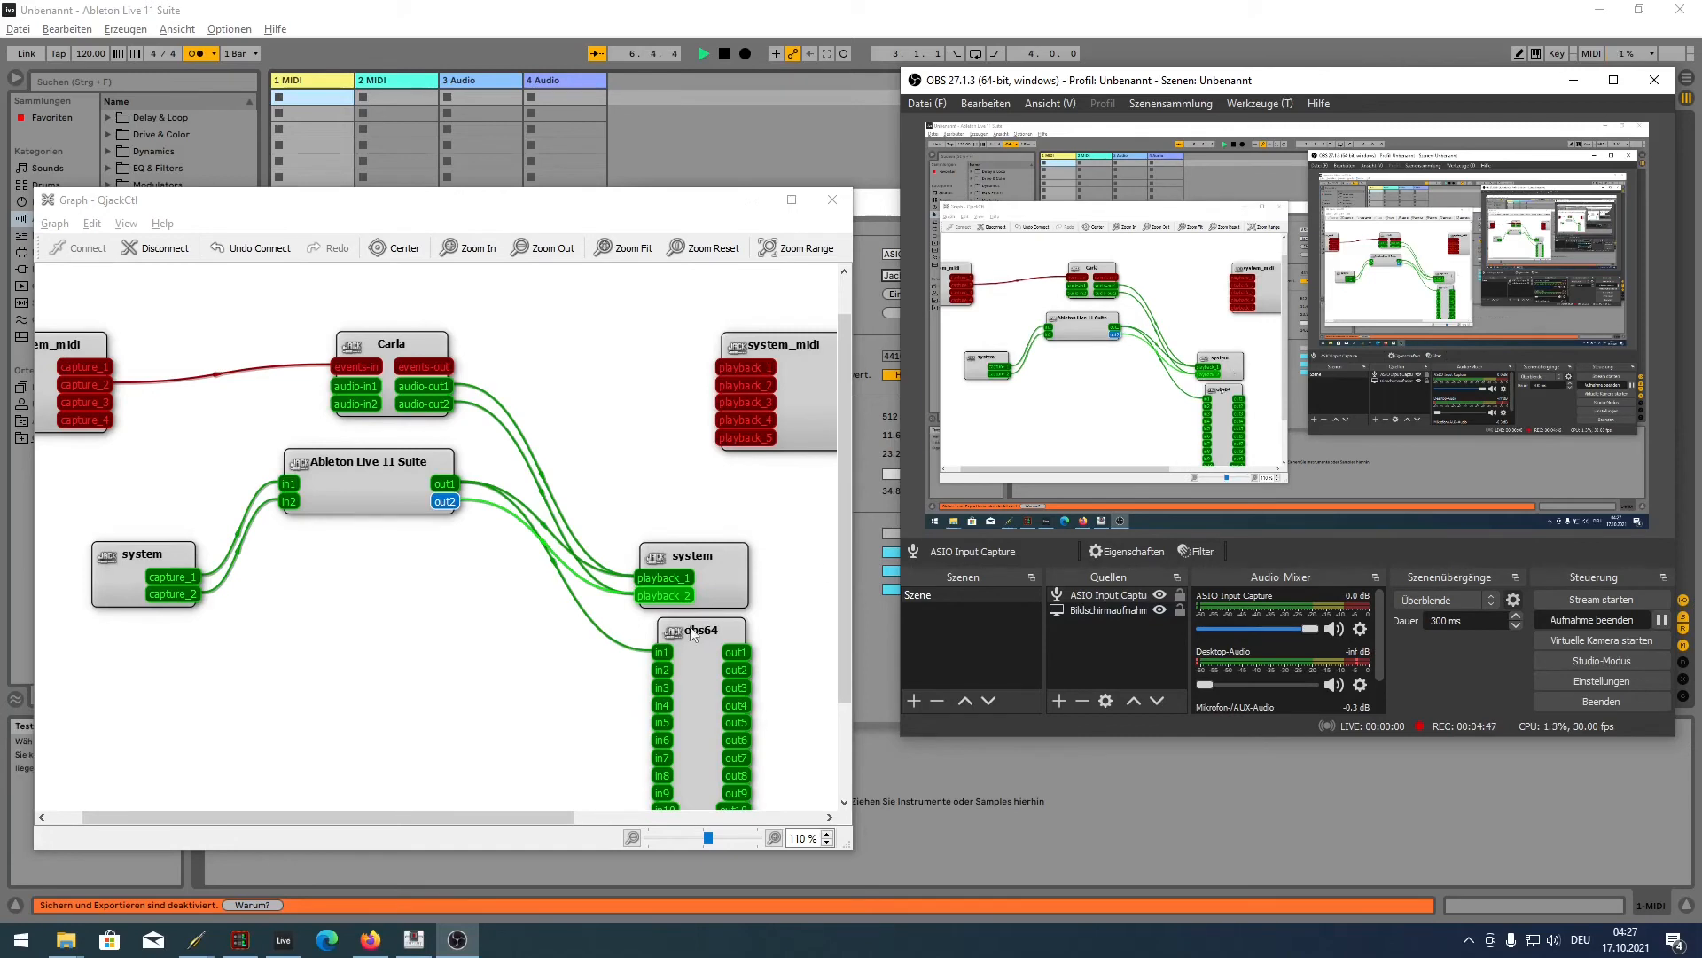
- Disconnect Ableton Live from obs64 in1 and connect its out1 and out2 to obs64 in3 and in4 instead
click(621, 644)
right_click(618, 644)
click(645, 673)
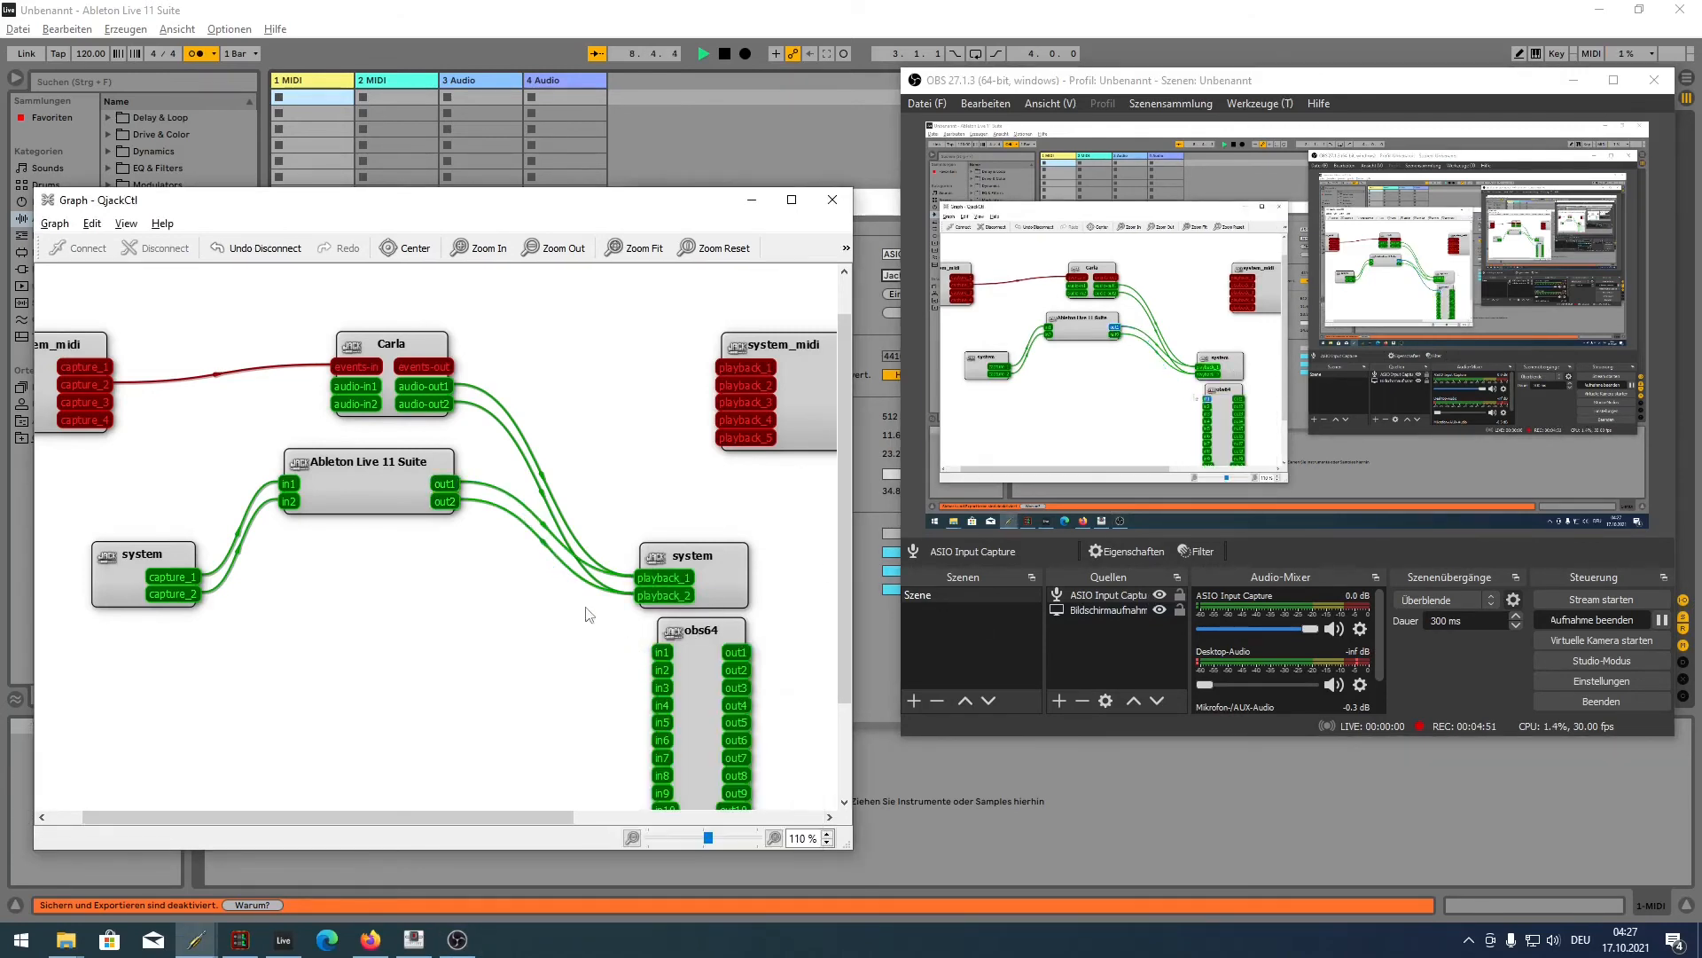
drag(508, 517, 663, 693)
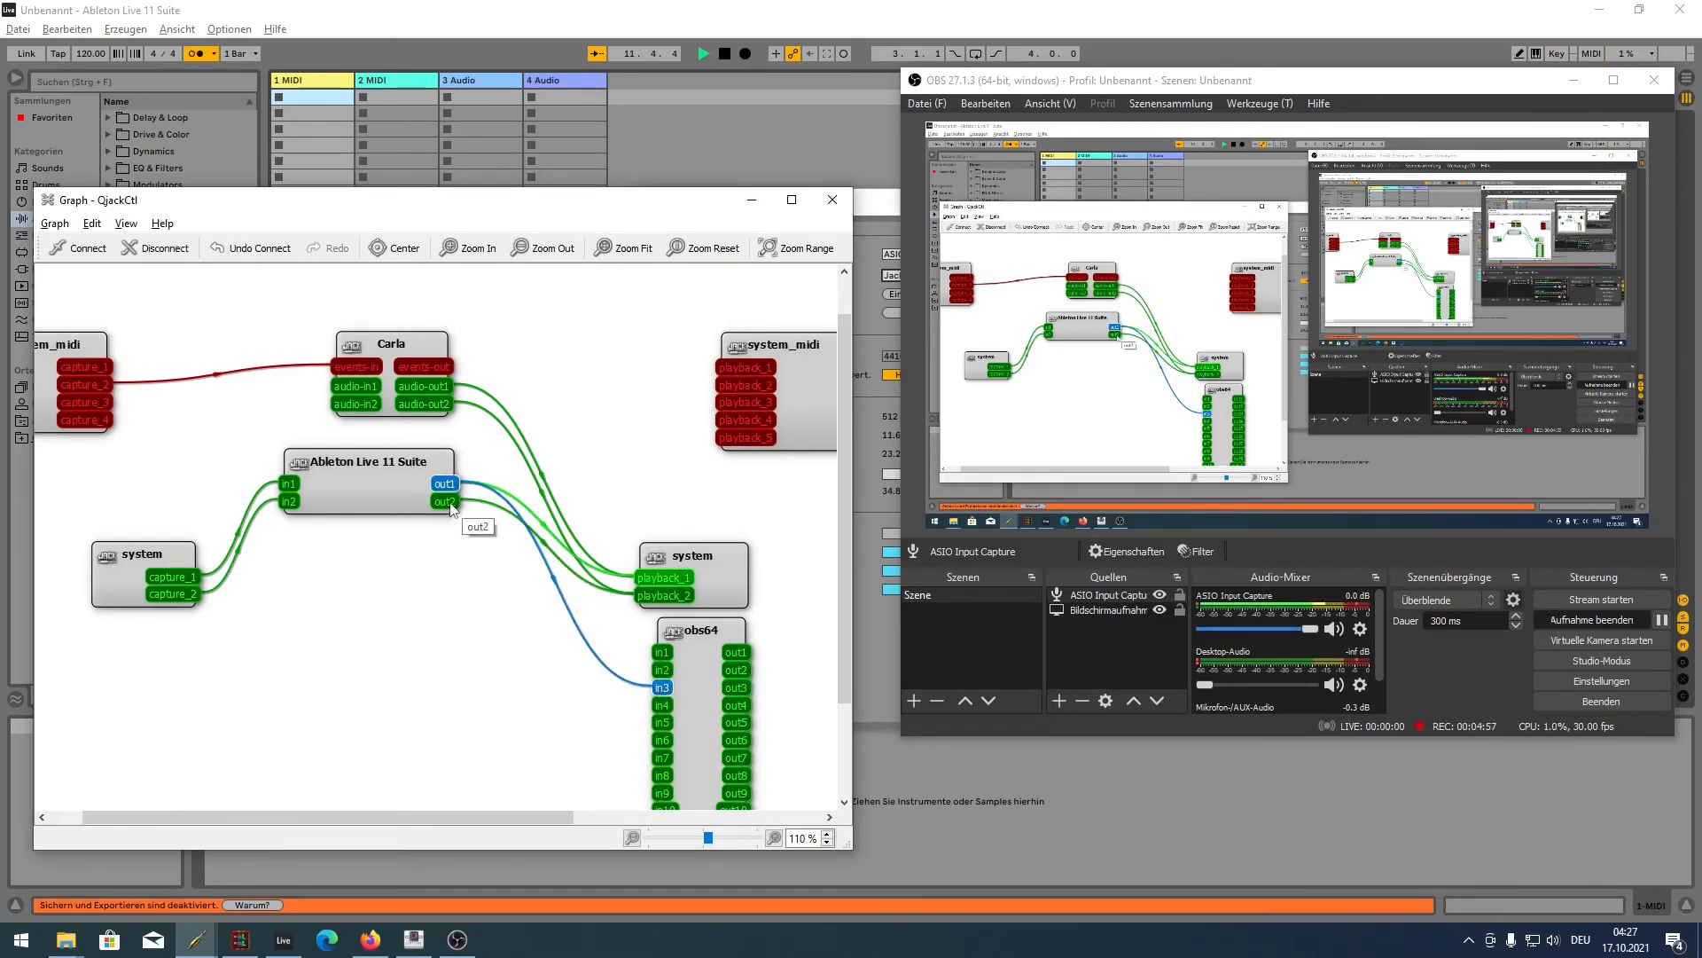
drag(445, 502, 661, 709)
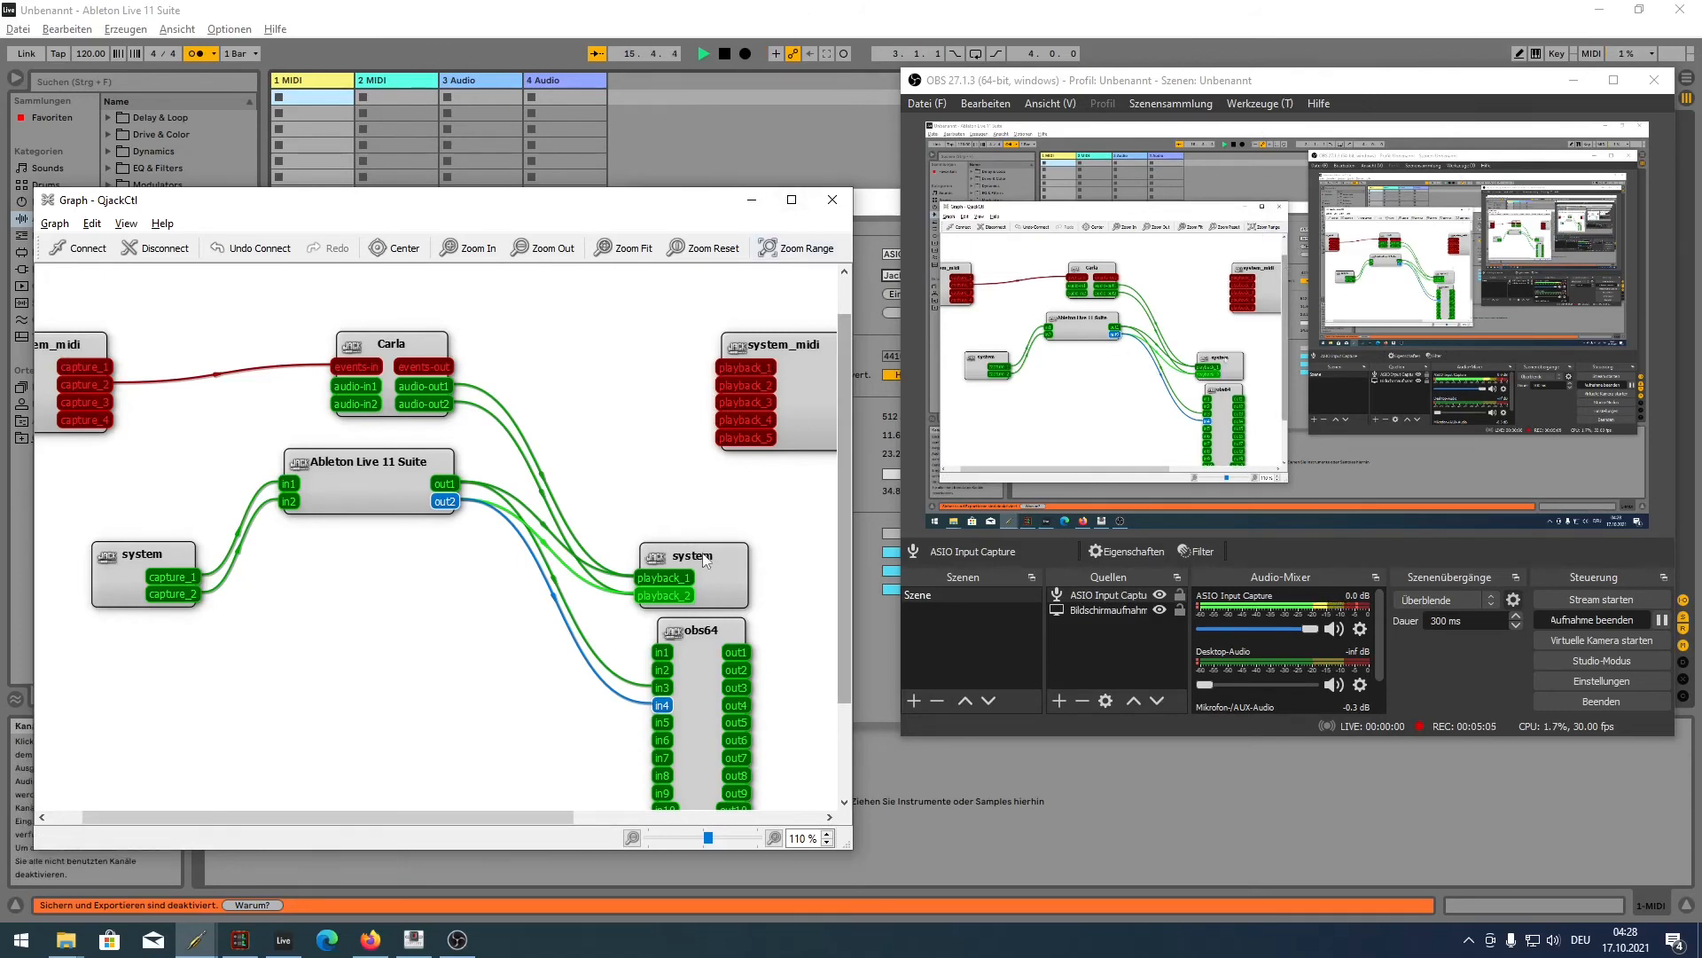
- Disconnect Ableton Live out2 and out1 from obs64 in4 and in3
right_click(557, 600)
click(589, 625)
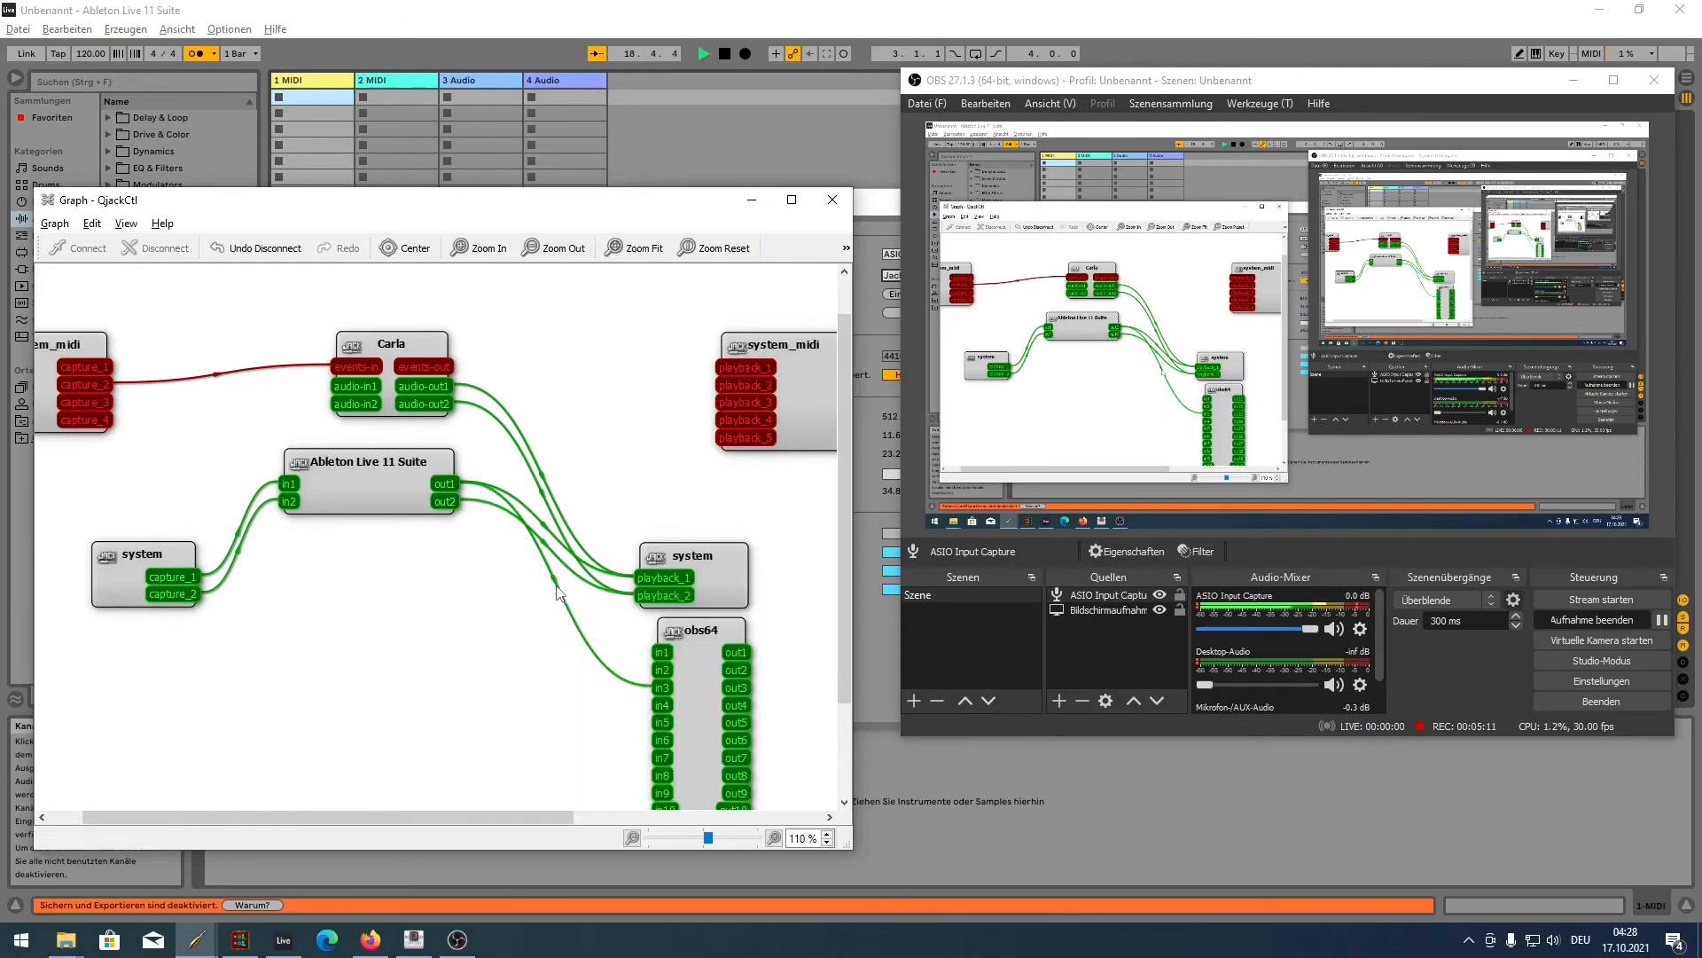
click(556, 583)
right_click(557, 582)
click(592, 598)
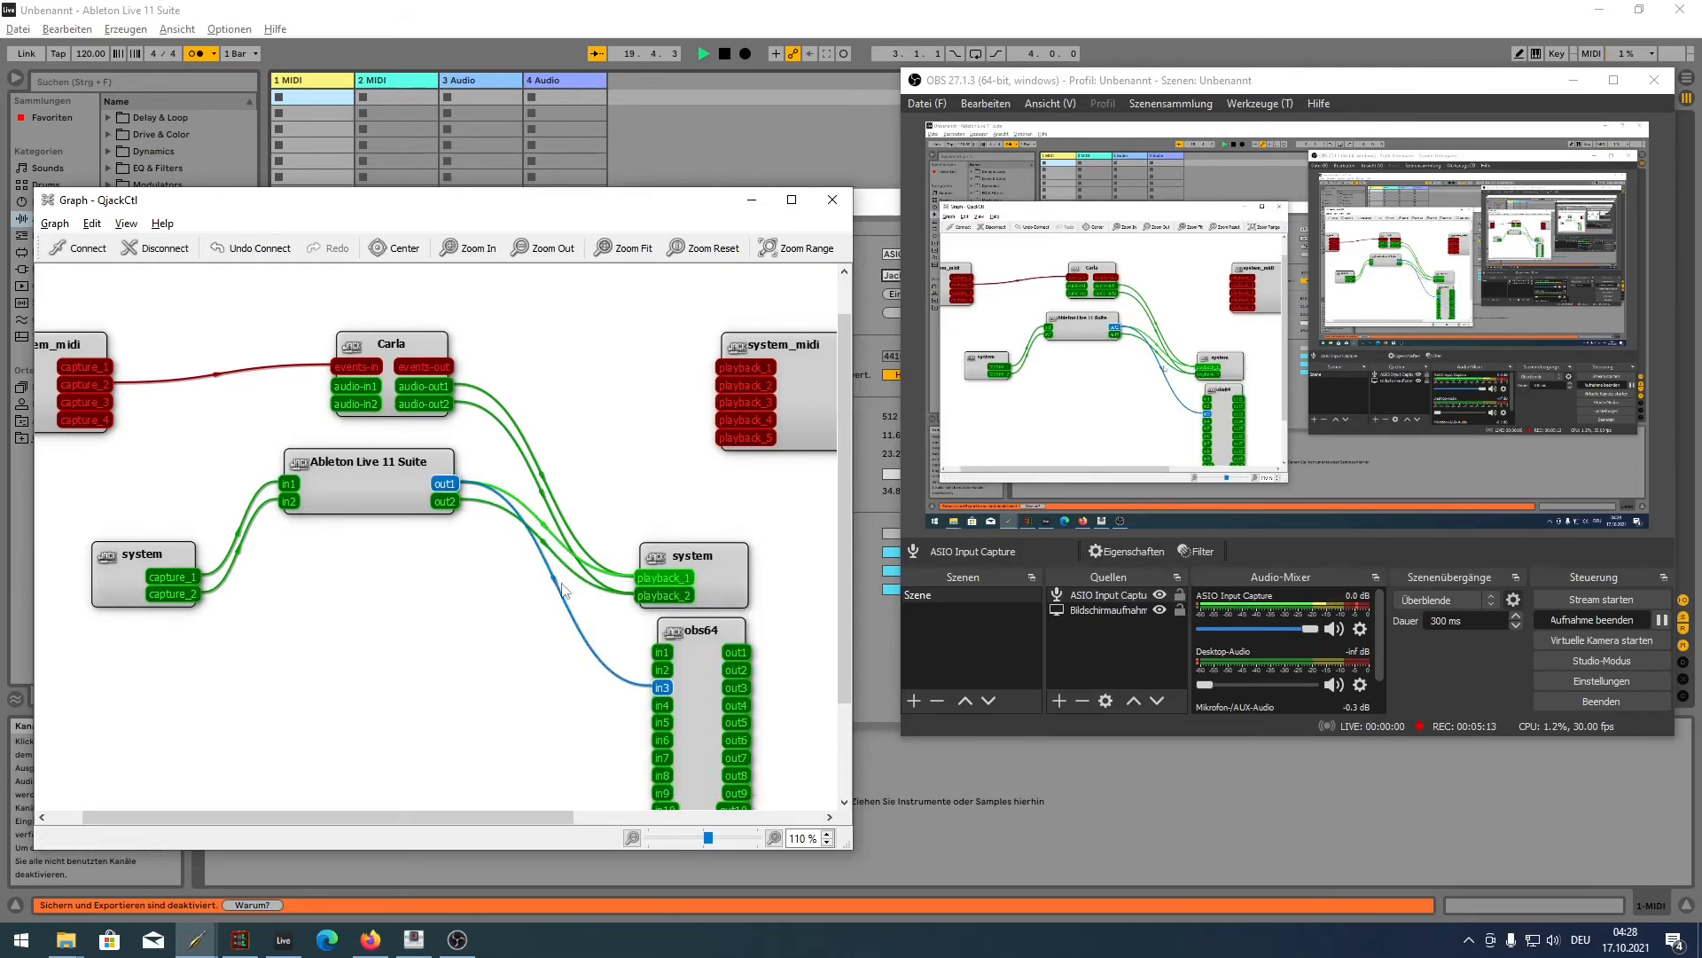
right_click(562, 589)
click(603, 611)
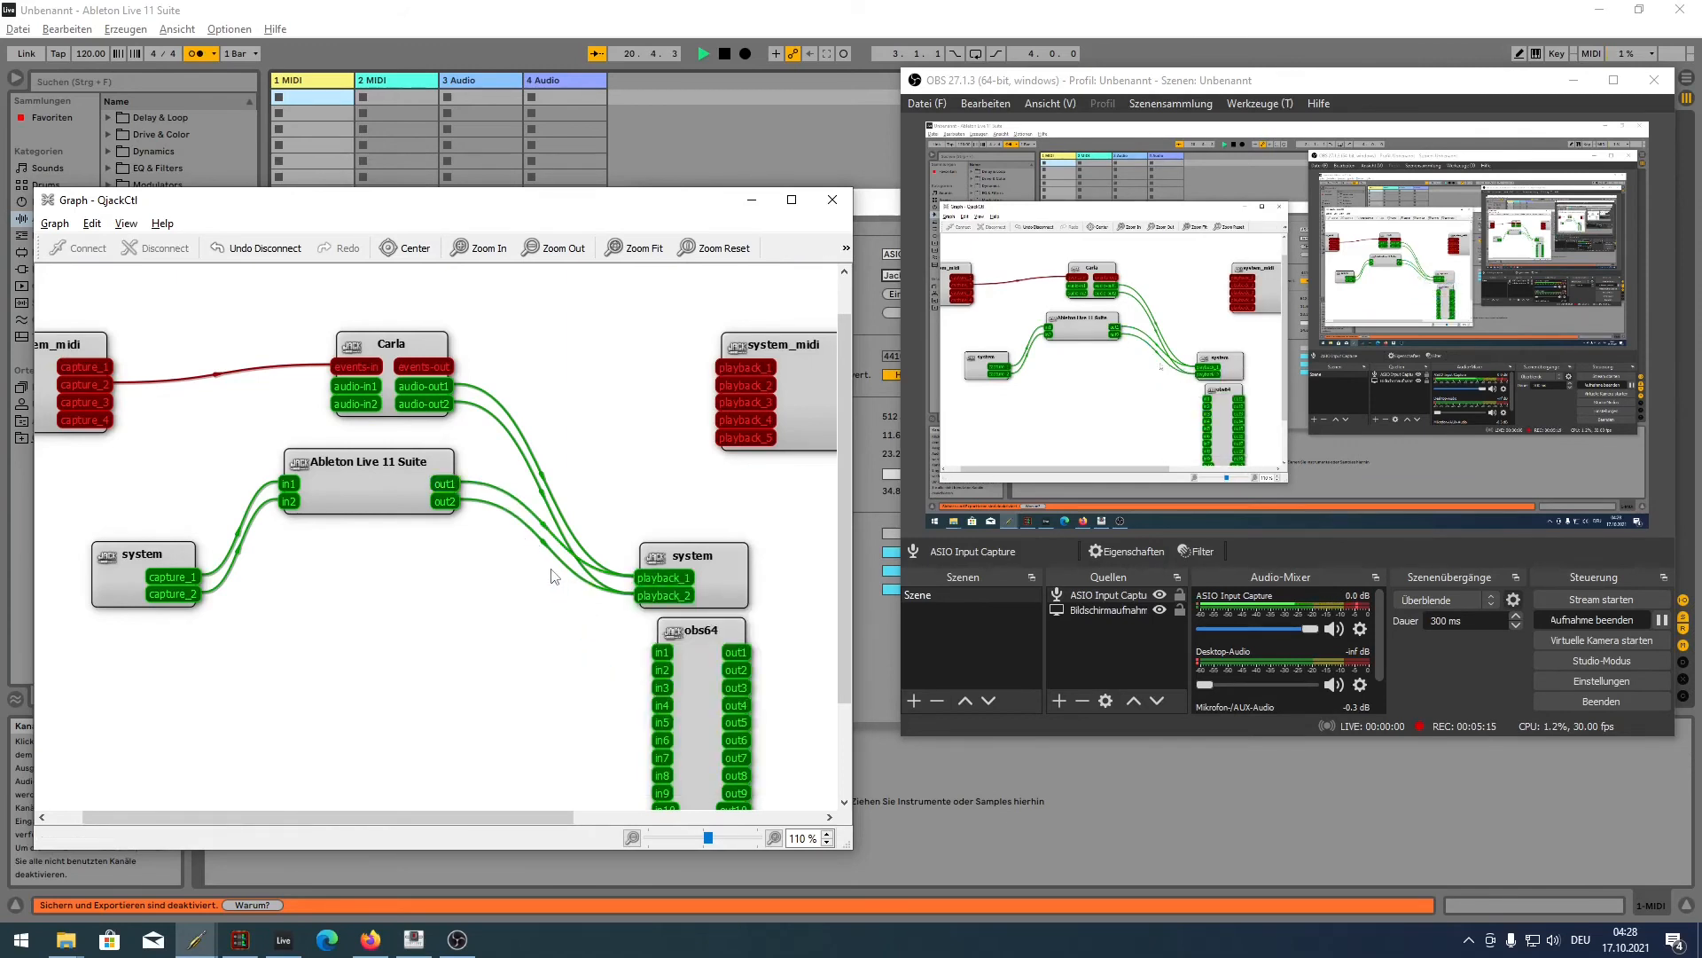
- Disconnect Ableton Live out1 and out2 from system playback_1 and playback_2
right_click(503, 493)
click(528, 523)
click(527, 525)
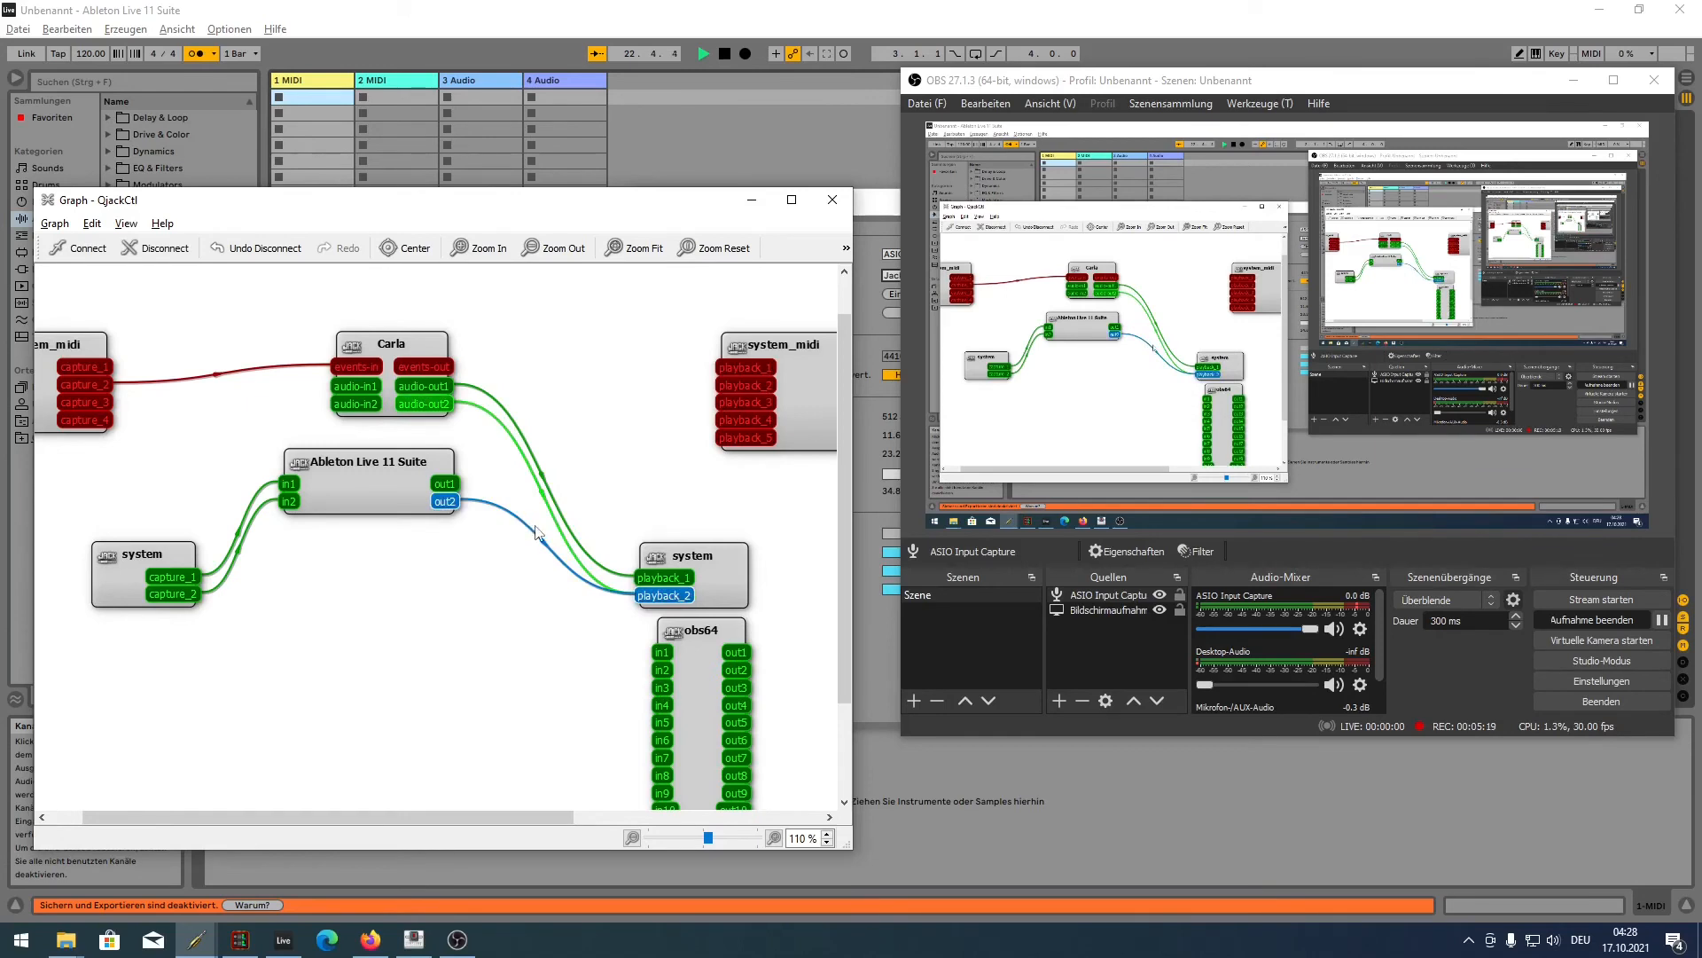
right_click(536, 529)
click(559, 558)
- Move the Ableton Live and system capture clients away below Carla and connect Ableton Live out1 and out2 to Carla audio-in1 and audio-in2
drag(387, 495, 336, 491)
drag(121, 583, 41, 655)
drag(297, 504, 246, 575)
mouse_move(344, 550)
mouse_down()
mouse_move(229, 381)
mouse_move(354, 387)
mouse_move(347, 568)
mouse_up()
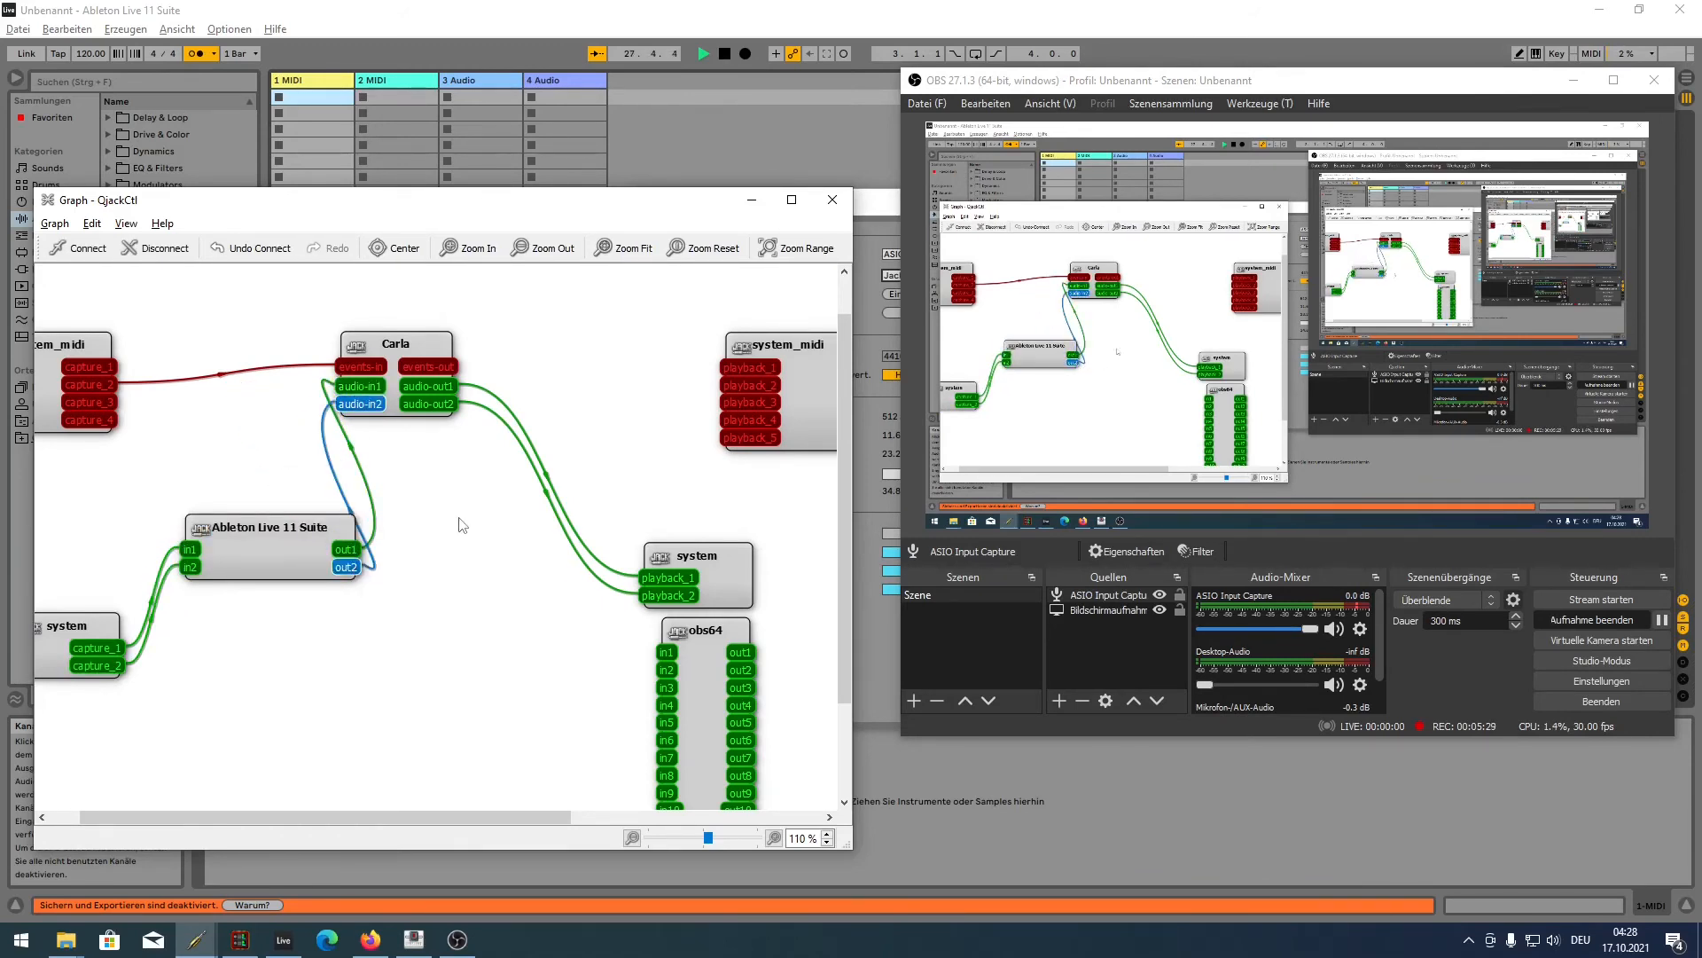
- Switch to Carla and close the Surge plugin interface to reveal the patchbay
key(alt+Tab)
key(alt+Tab)
key(alt+Tab)
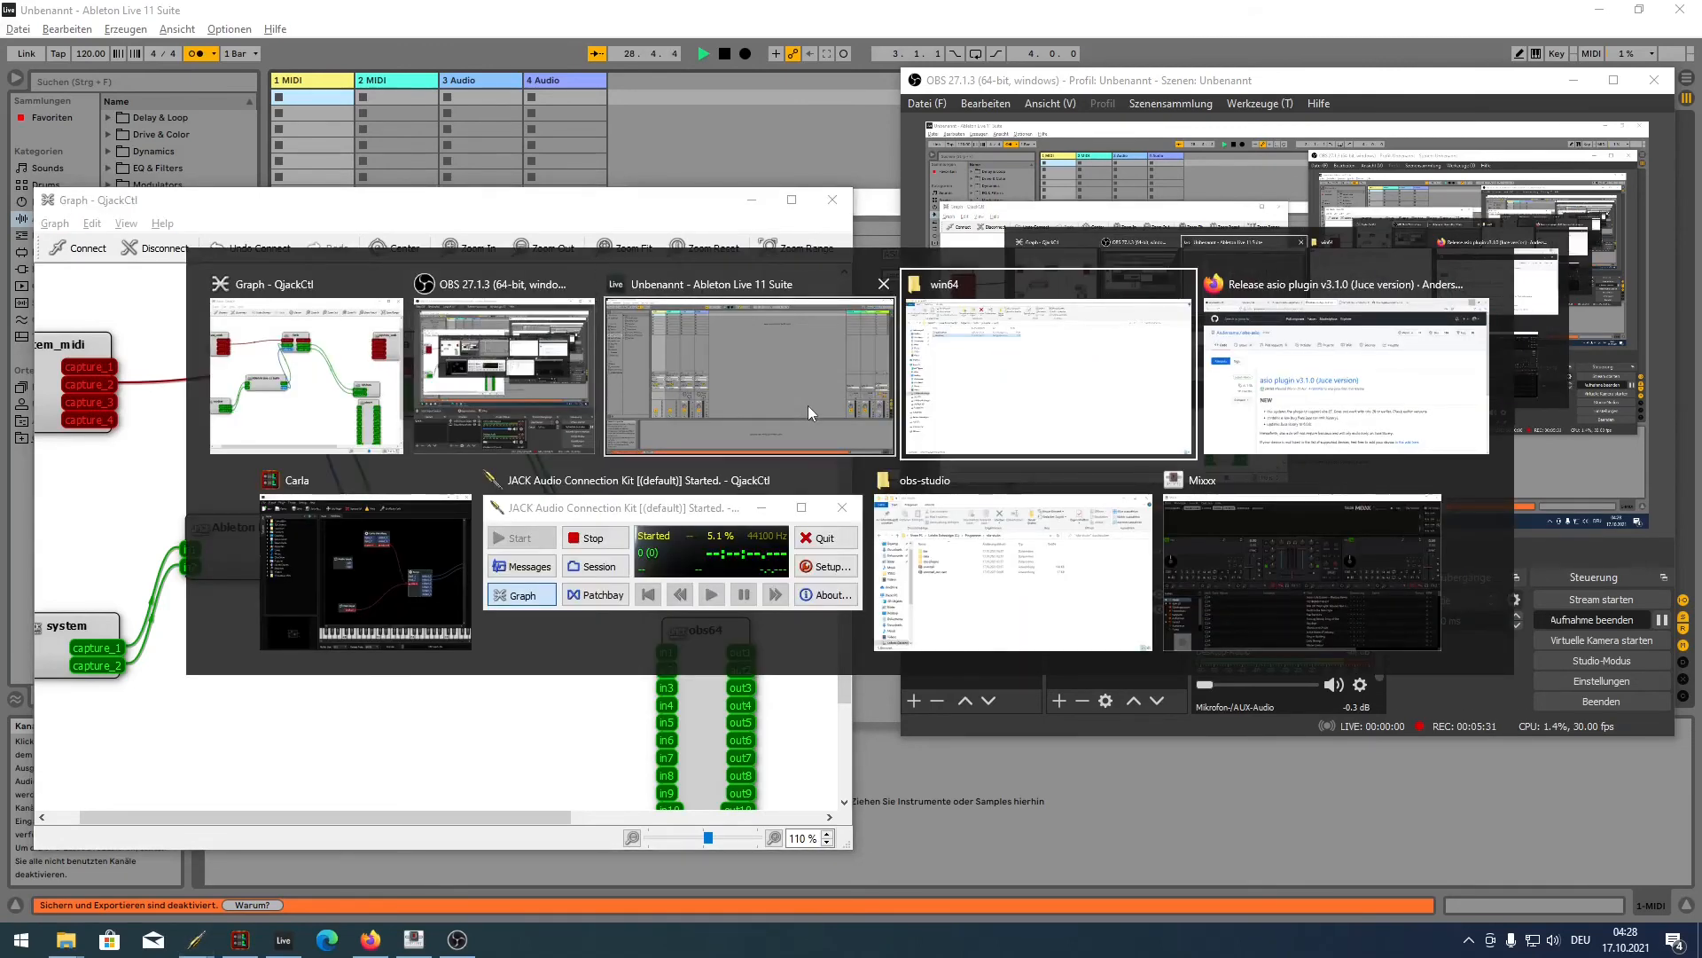
key(alt+Tab)
key(alt+Tab)
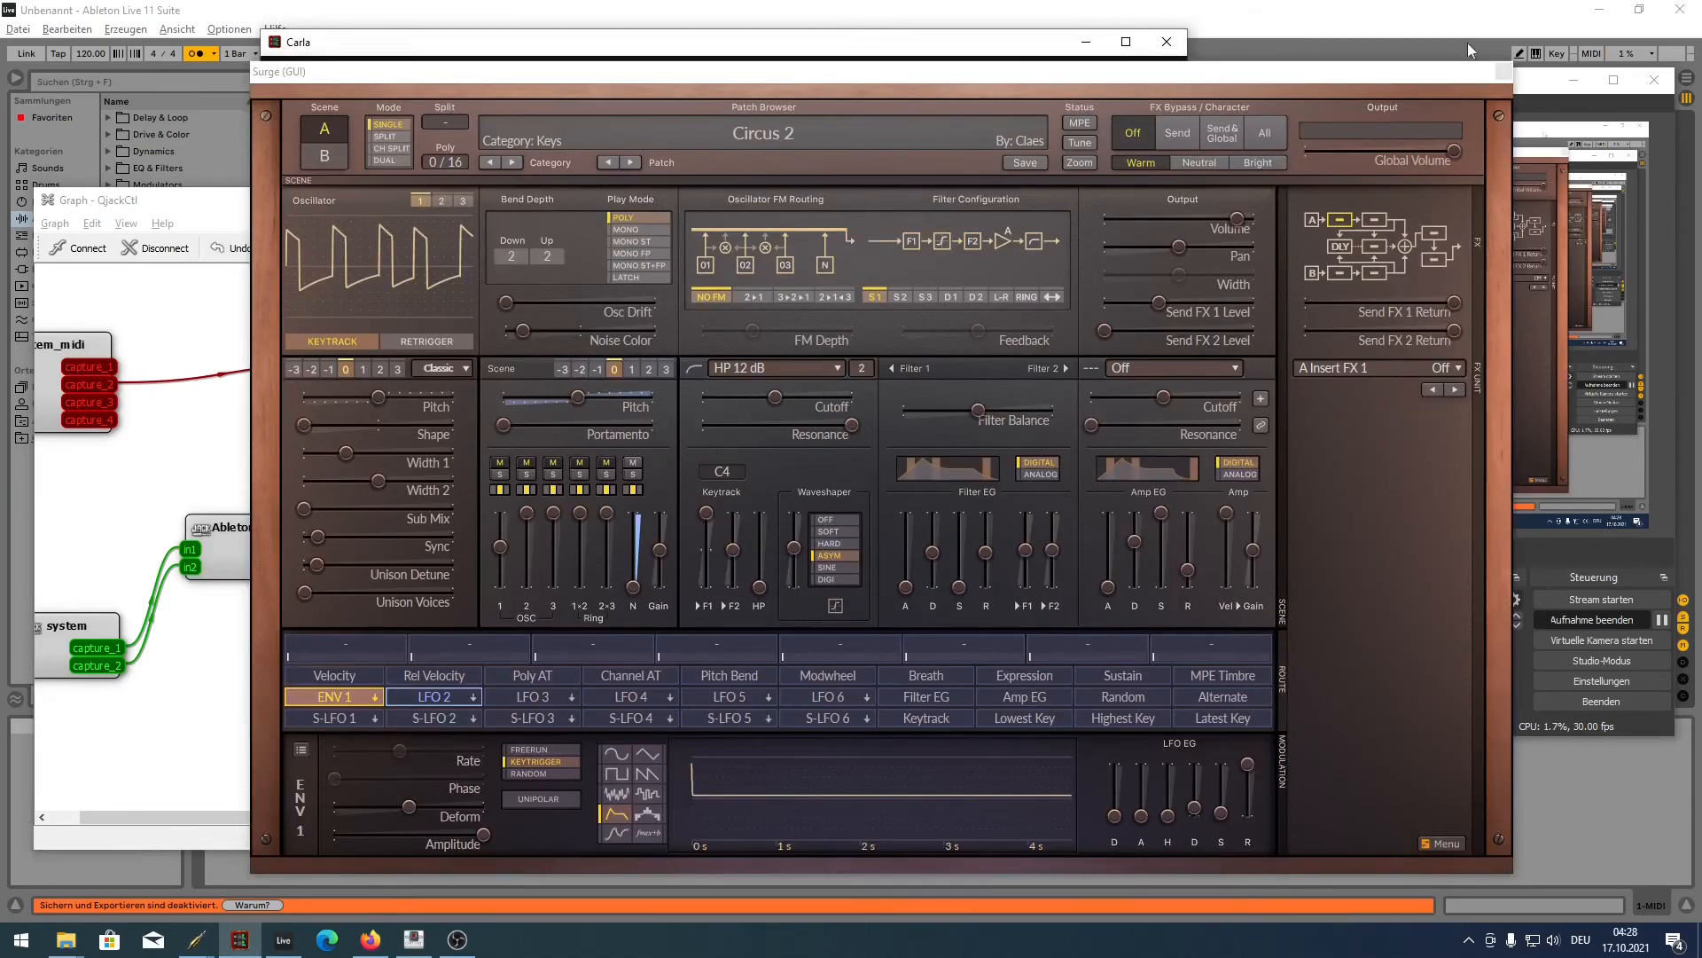
click(1490, 68)
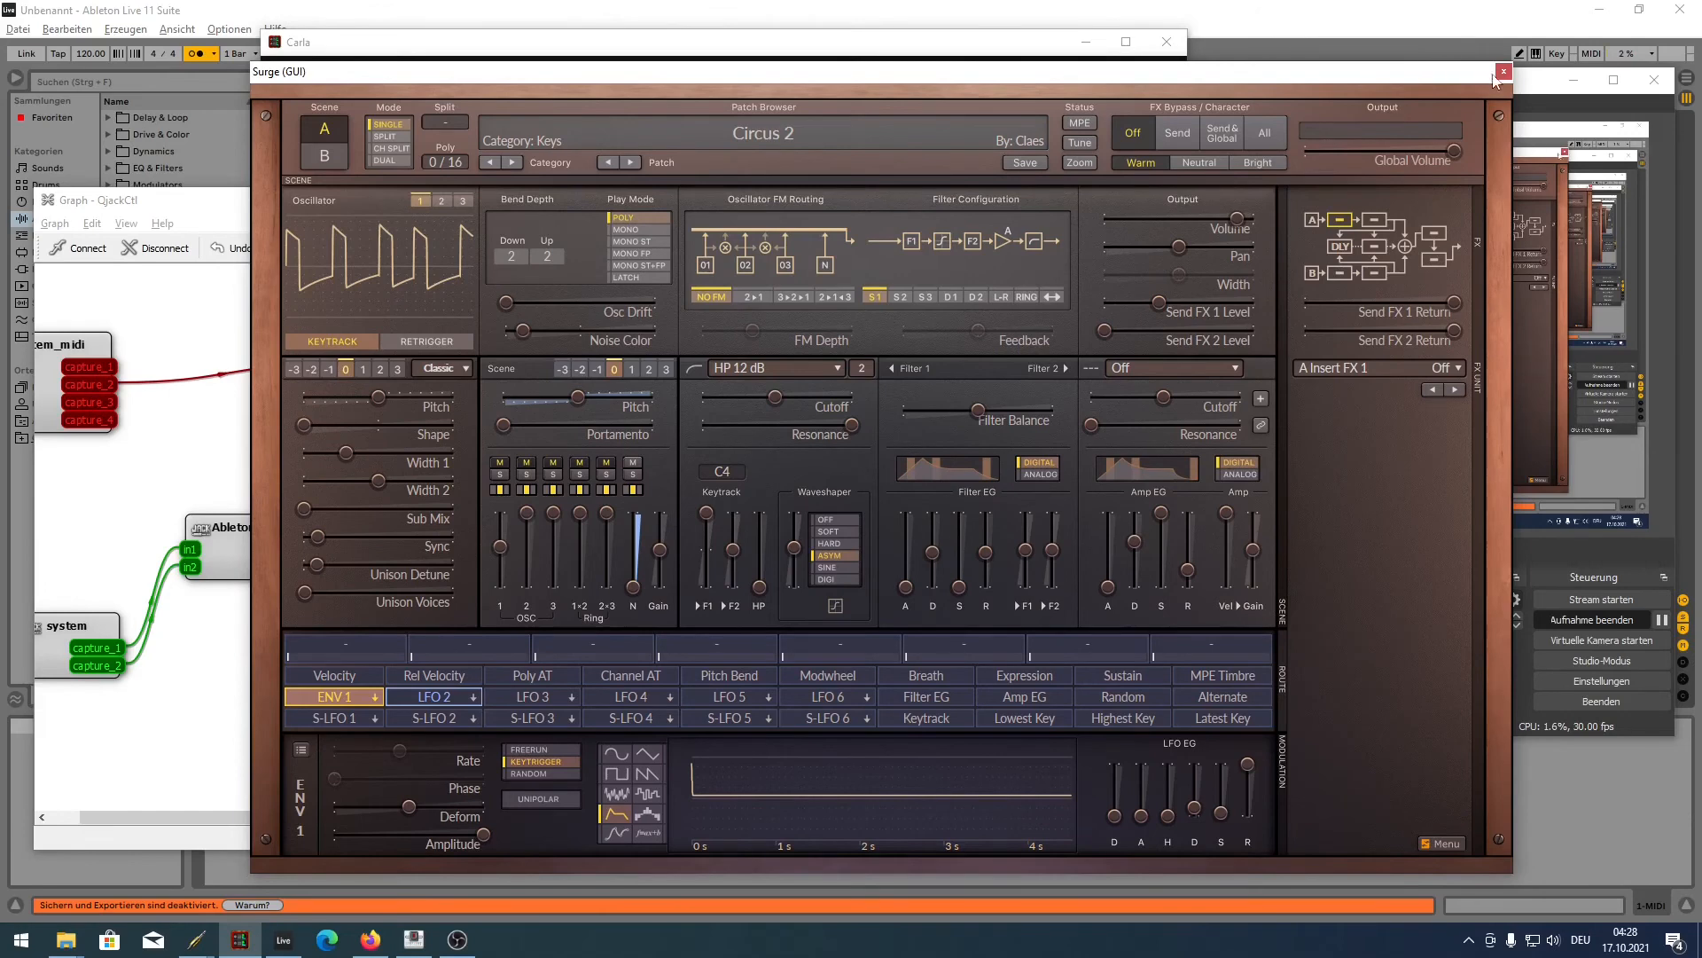
click(1503, 71)
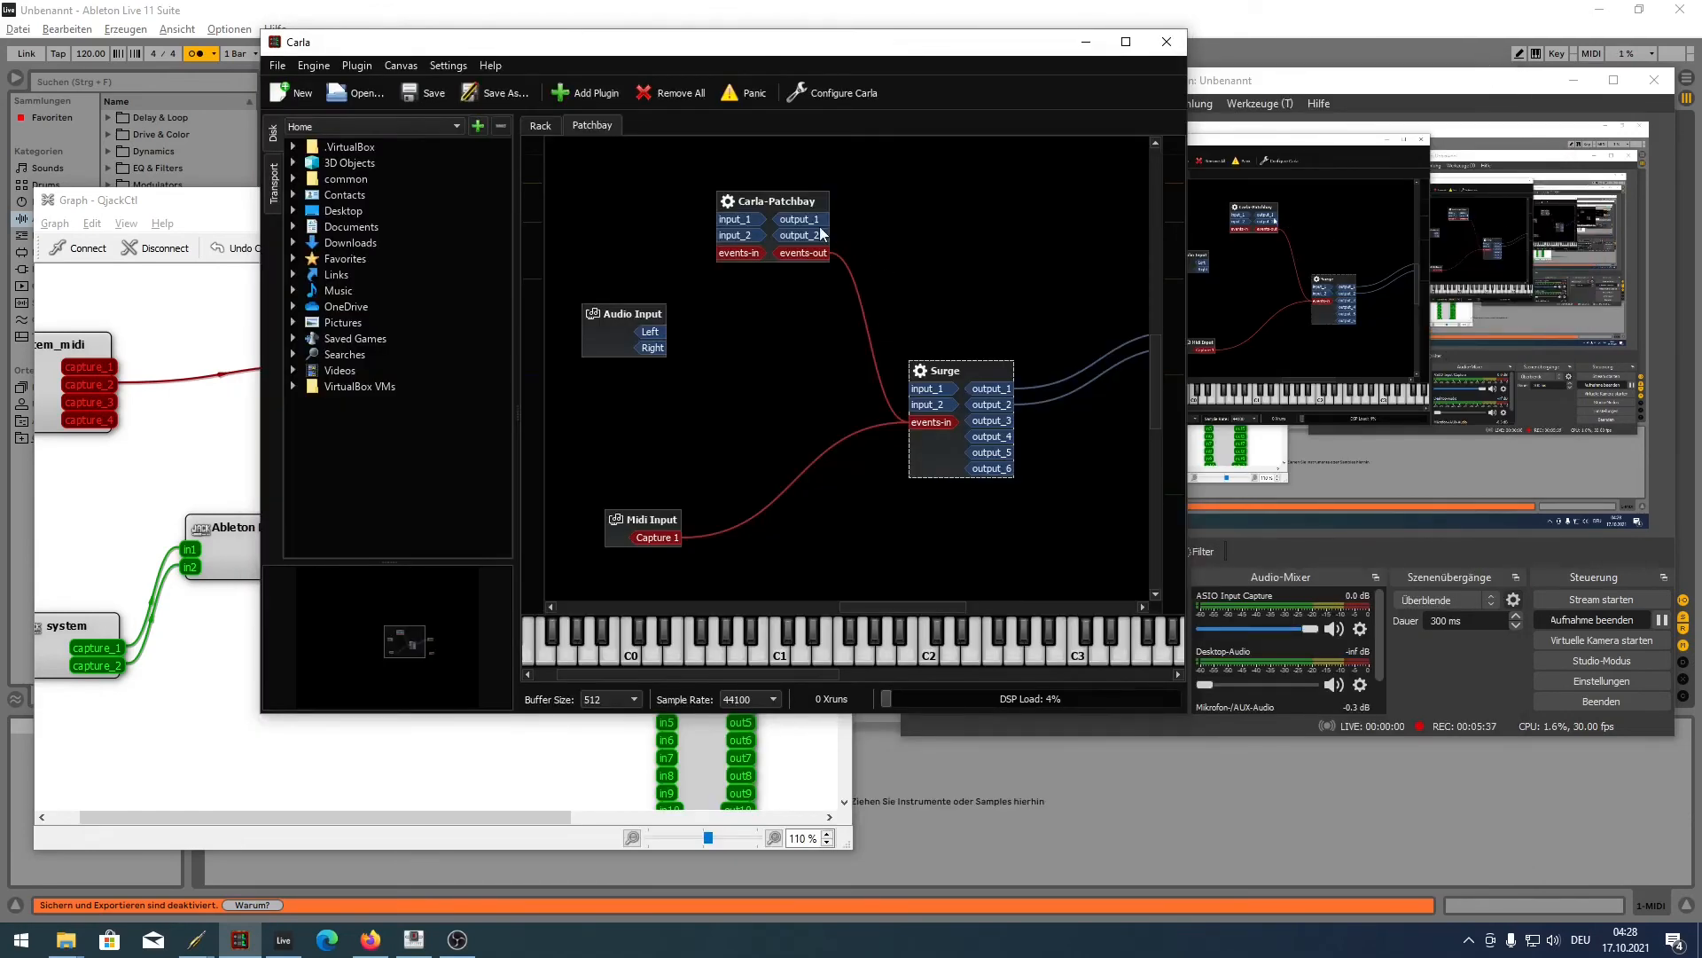
- Add the SurgeEffectsBank plugin to the Carla patchbay
right_click(769, 327)
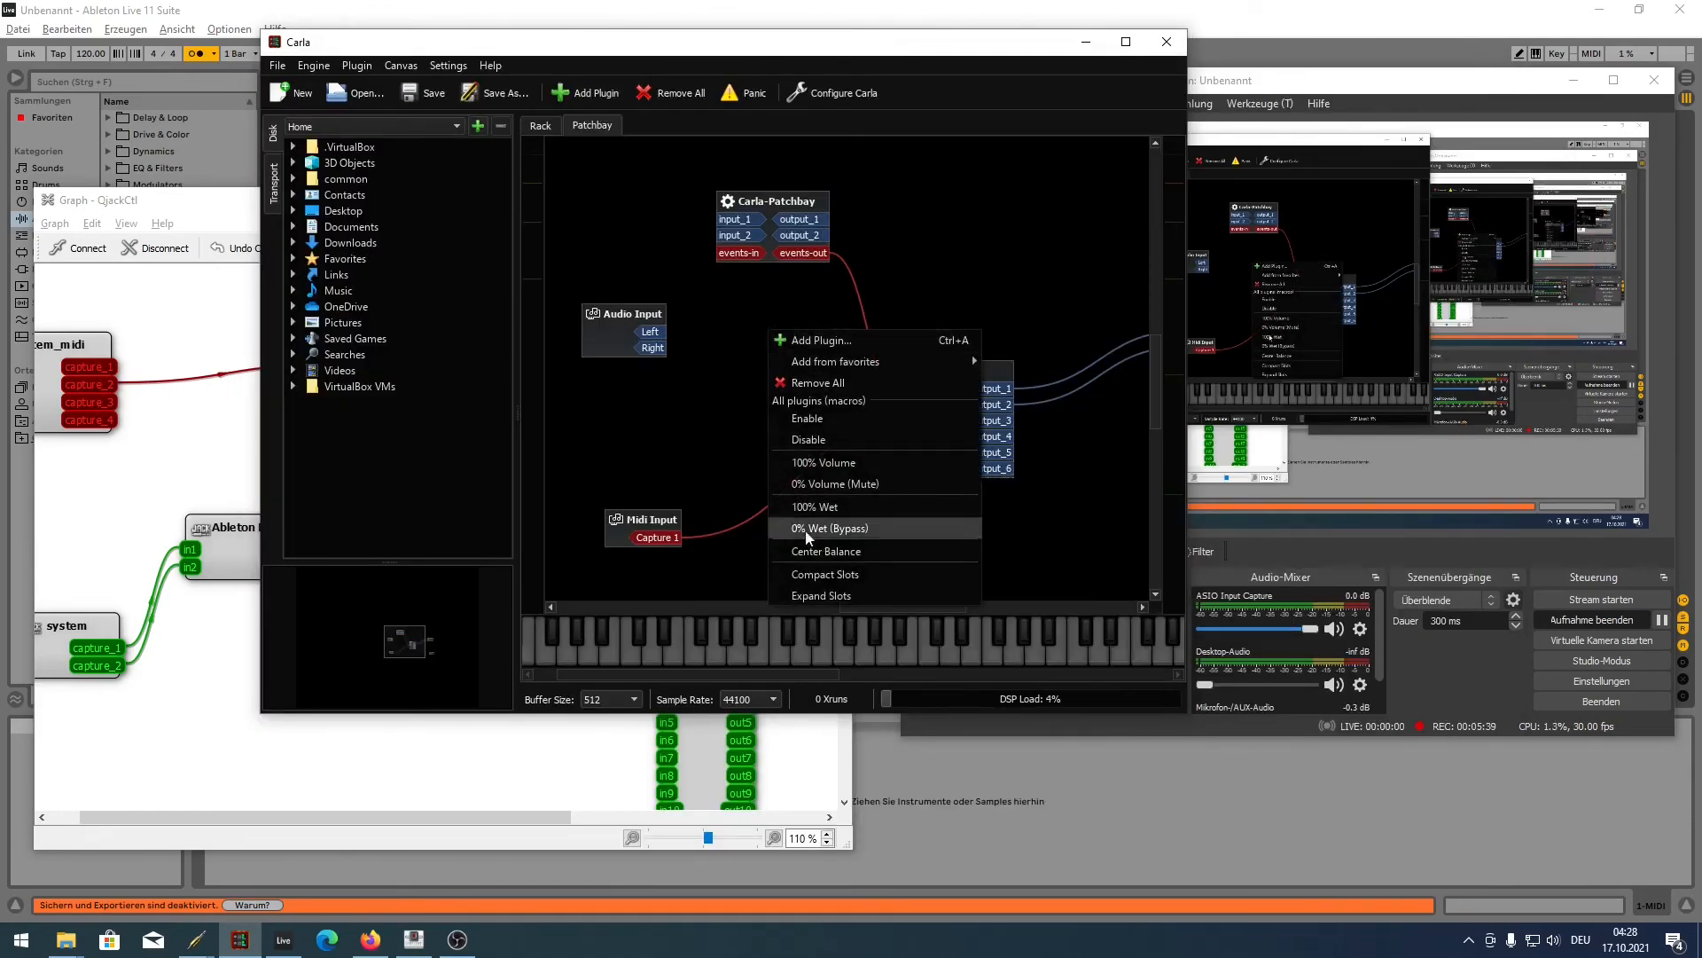
click(833, 336)
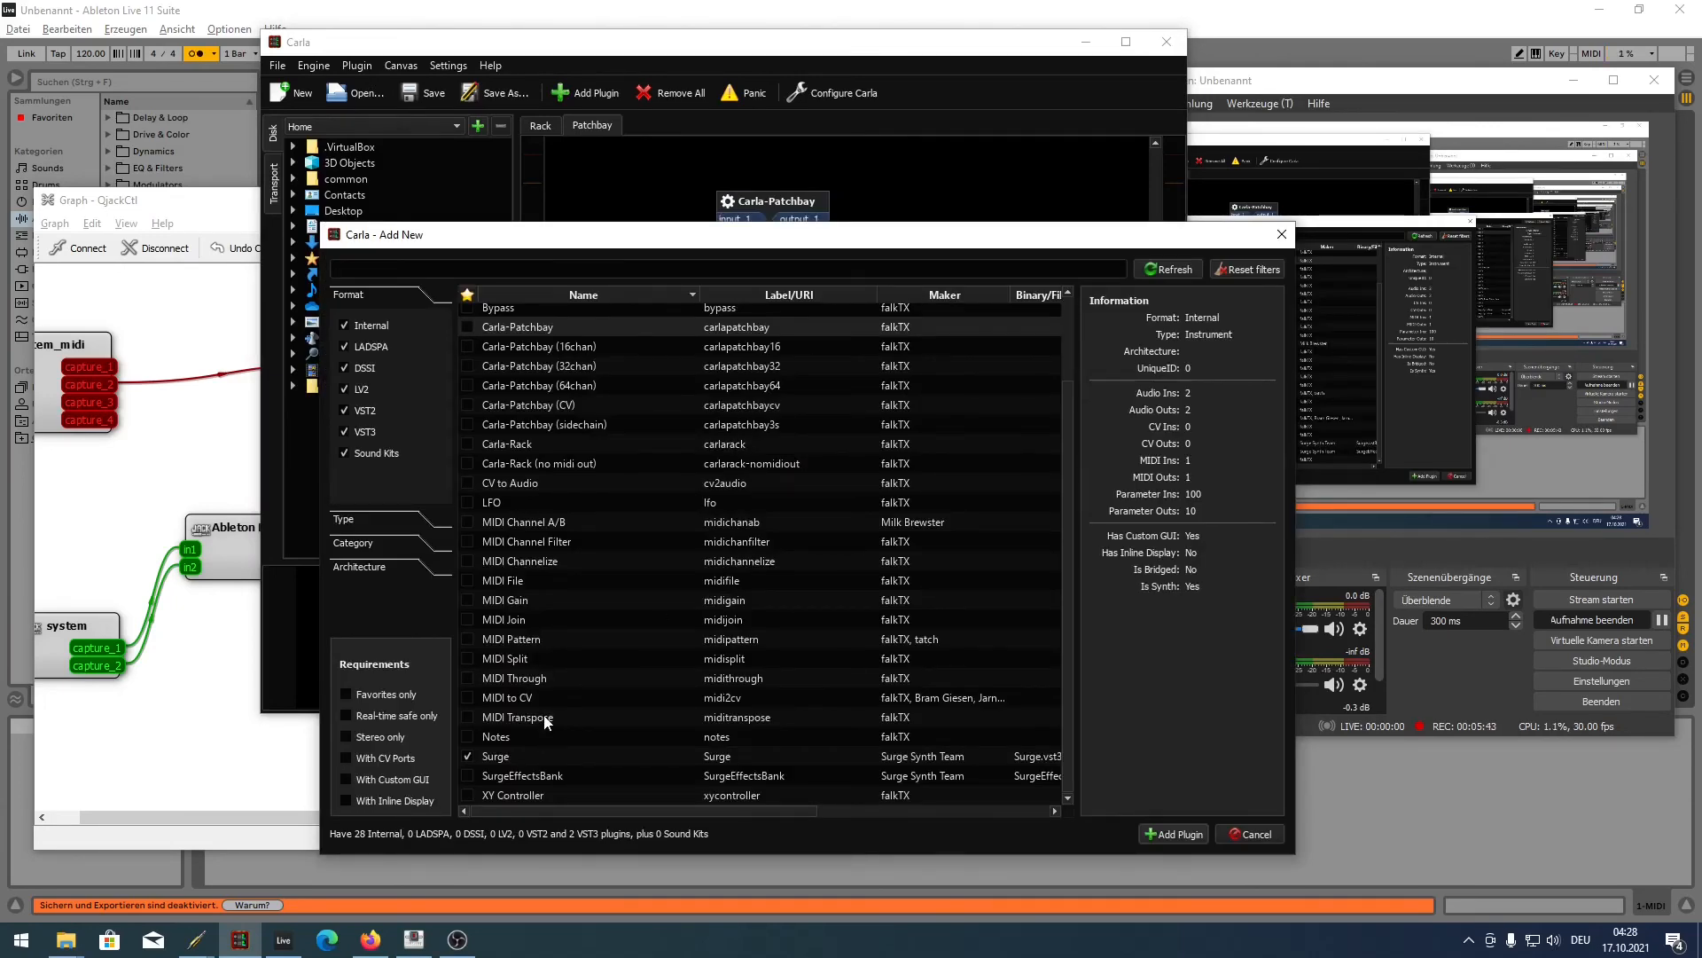
click(514, 777)
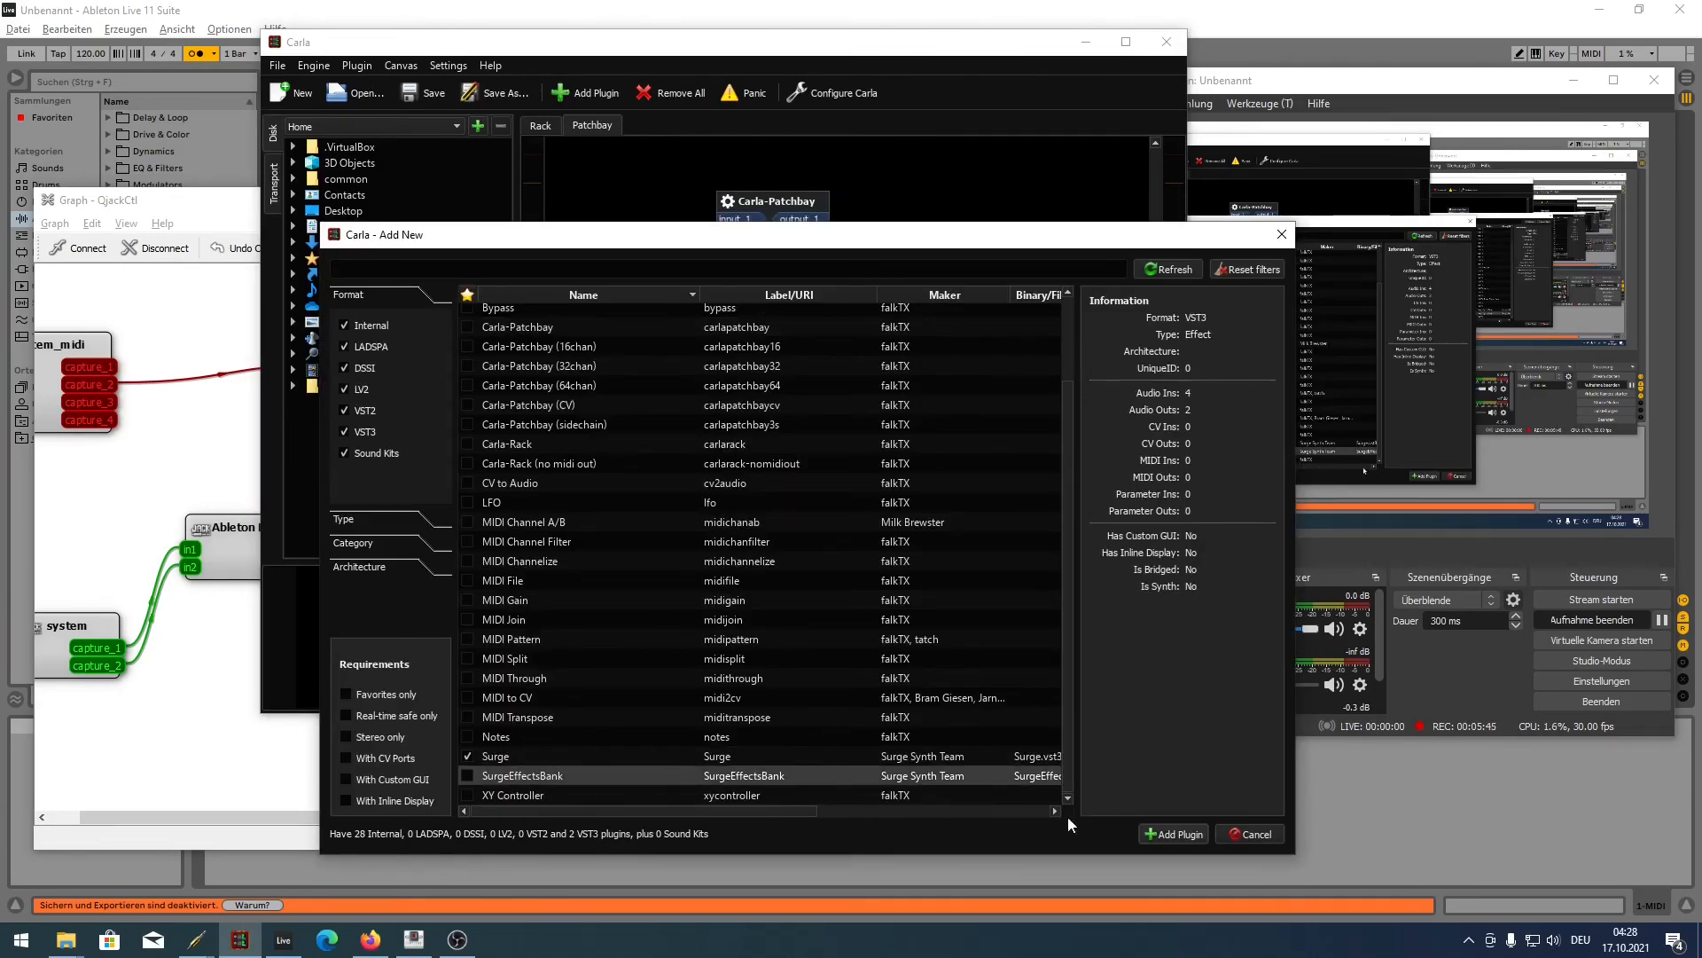
click(1167, 833)
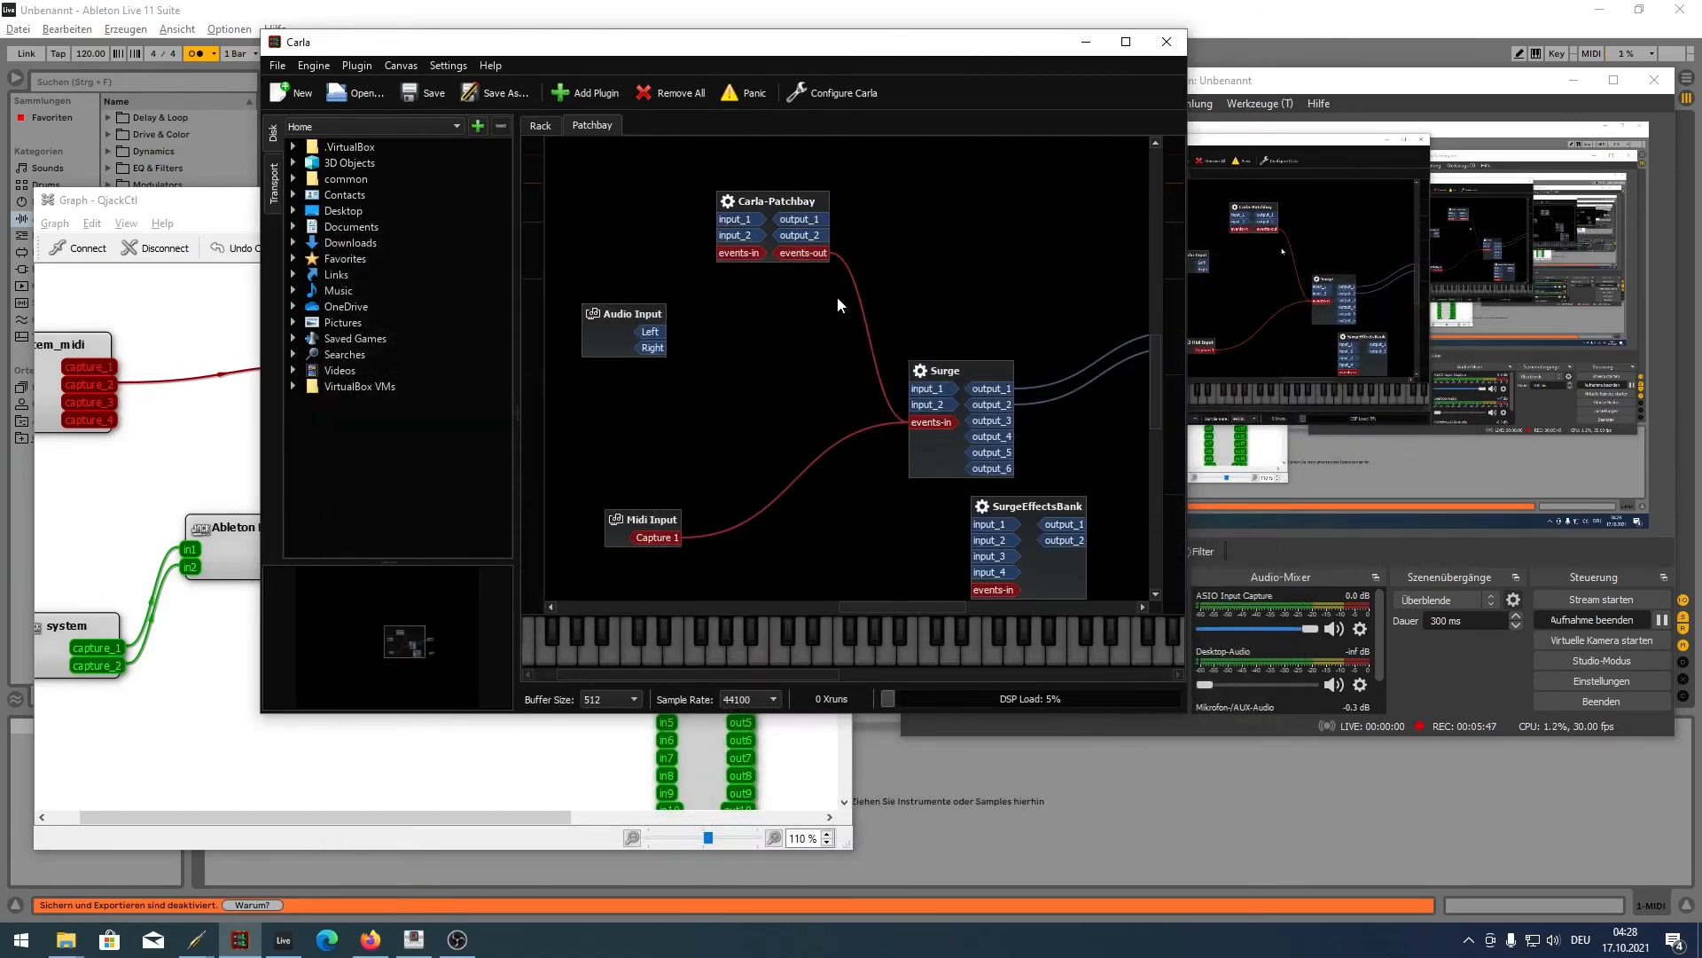
- Place SurgeEffectsBank above Surge and connect Audio Input Left and Right to its input_1 and input_2
drag(1054, 566, 1011, 275)
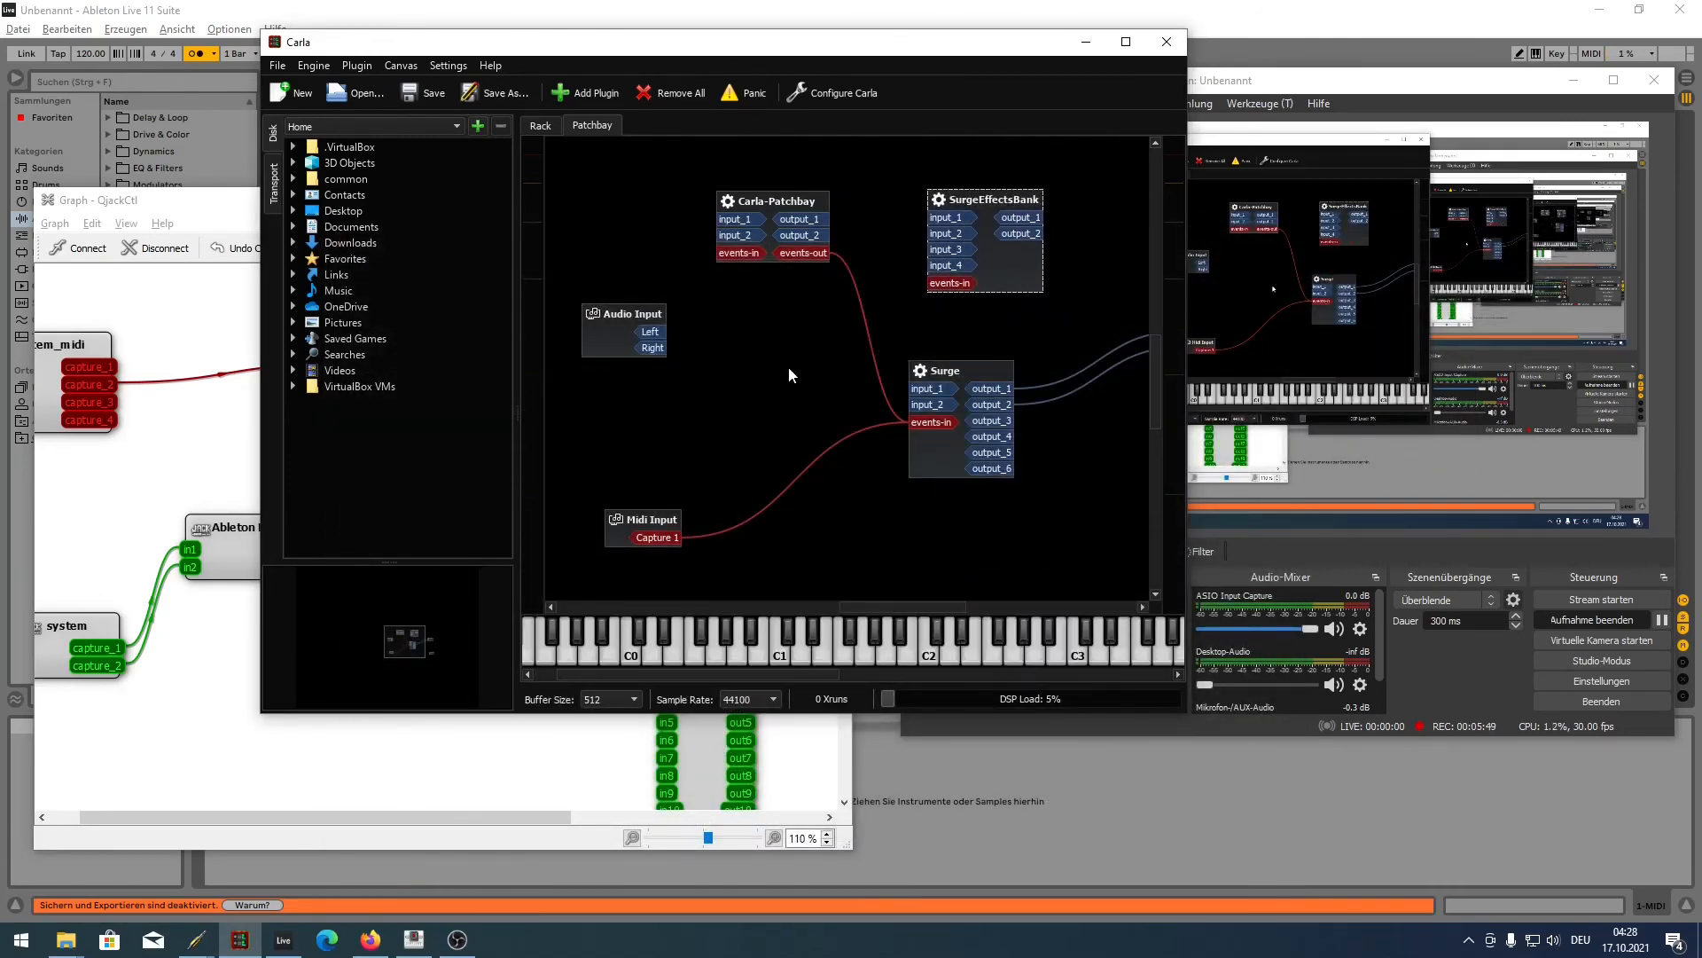
drag(654, 339, 940, 218)
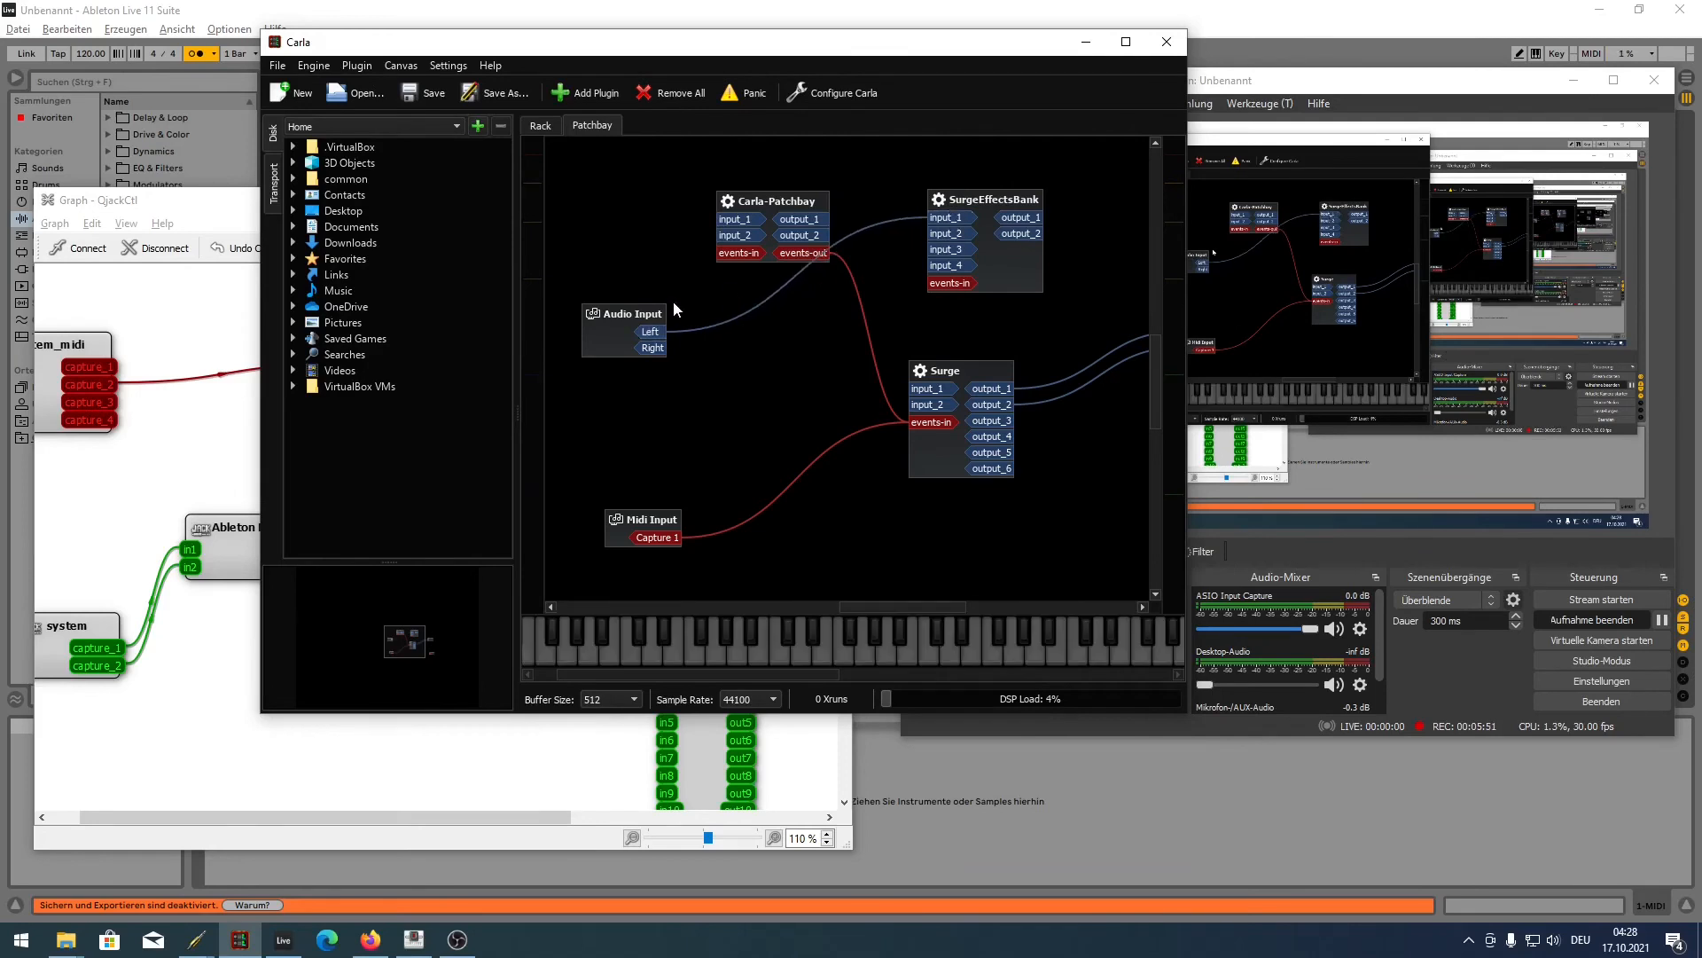
drag(654, 348, 941, 234)
- Connect SurgeEffectsBank output_1 and output_2 to Audio Output Left and Right
scroll(1069, 335, down, 5)
scroll(1069, 335, up, 11)
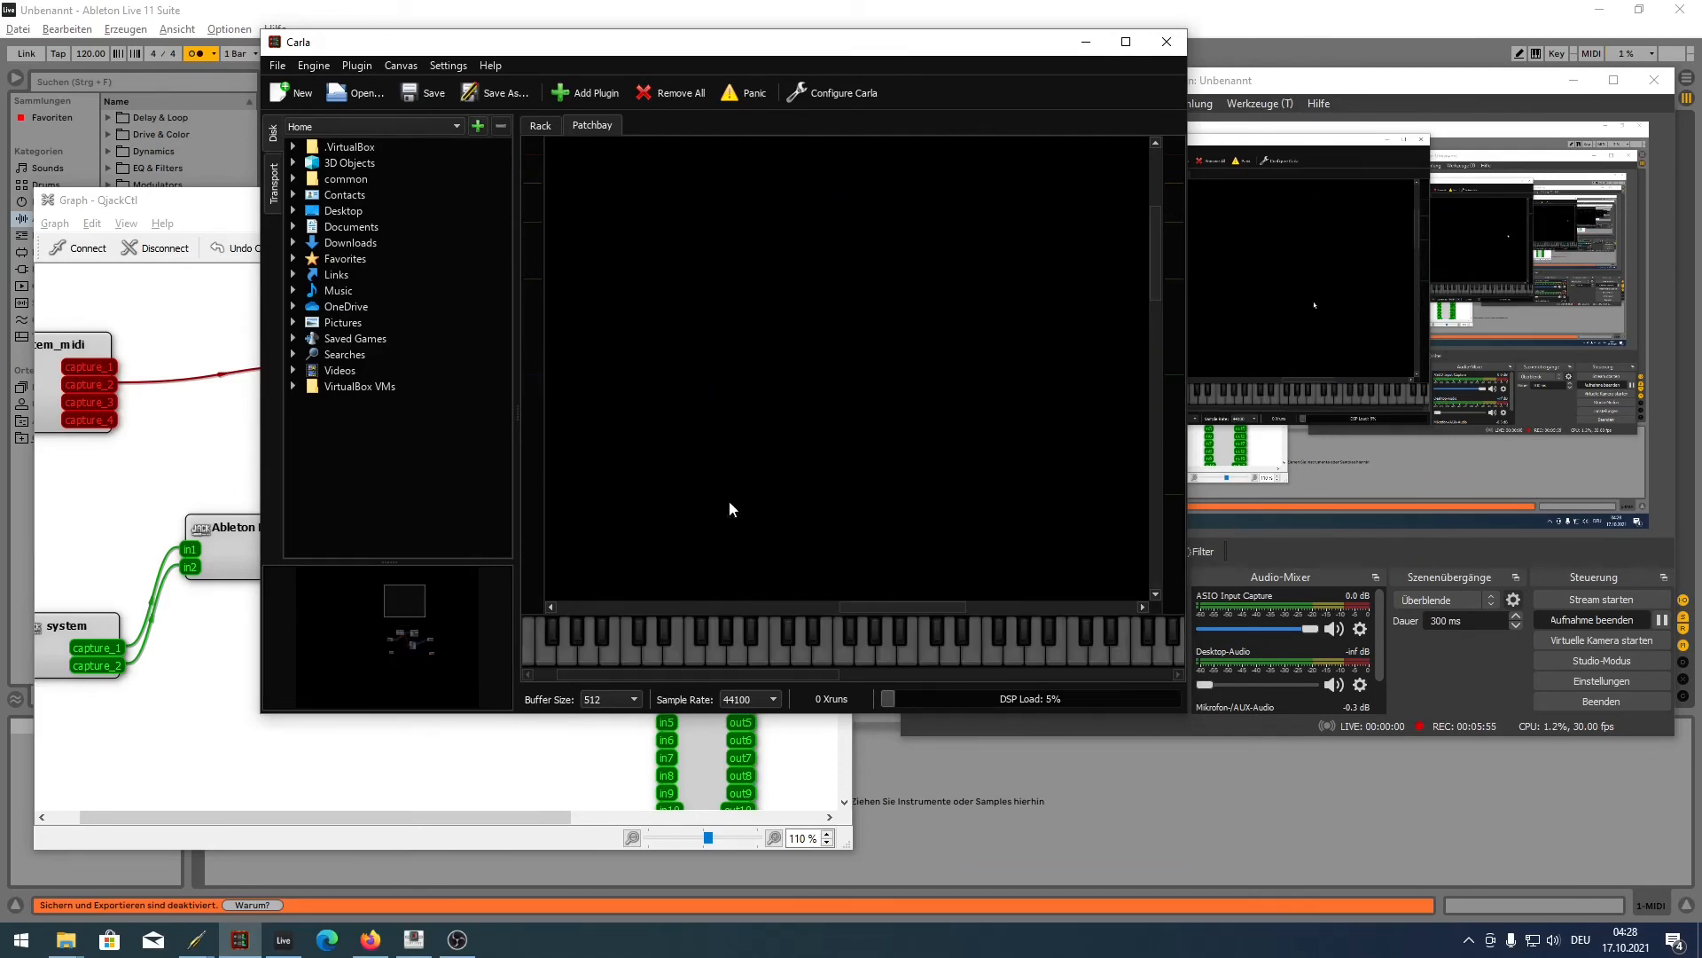
click(417, 642)
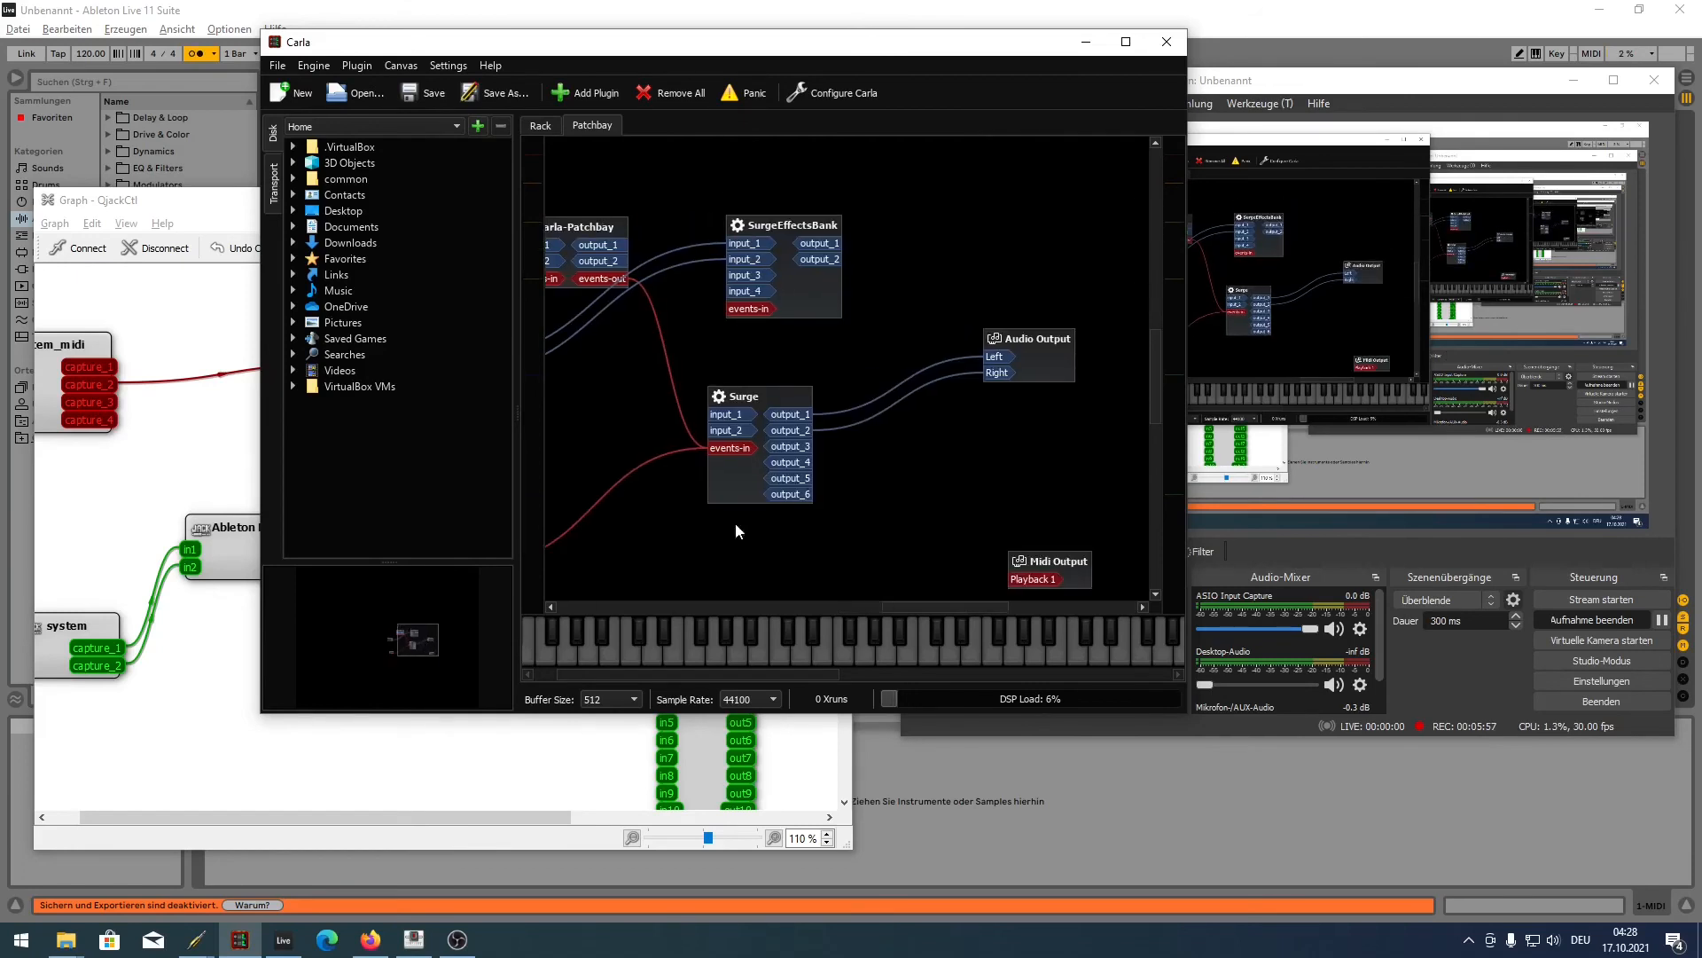
scroll(880, 425, down, 4)
scroll(880, 417, down, 2)
scroll(994, 411, up, 3)
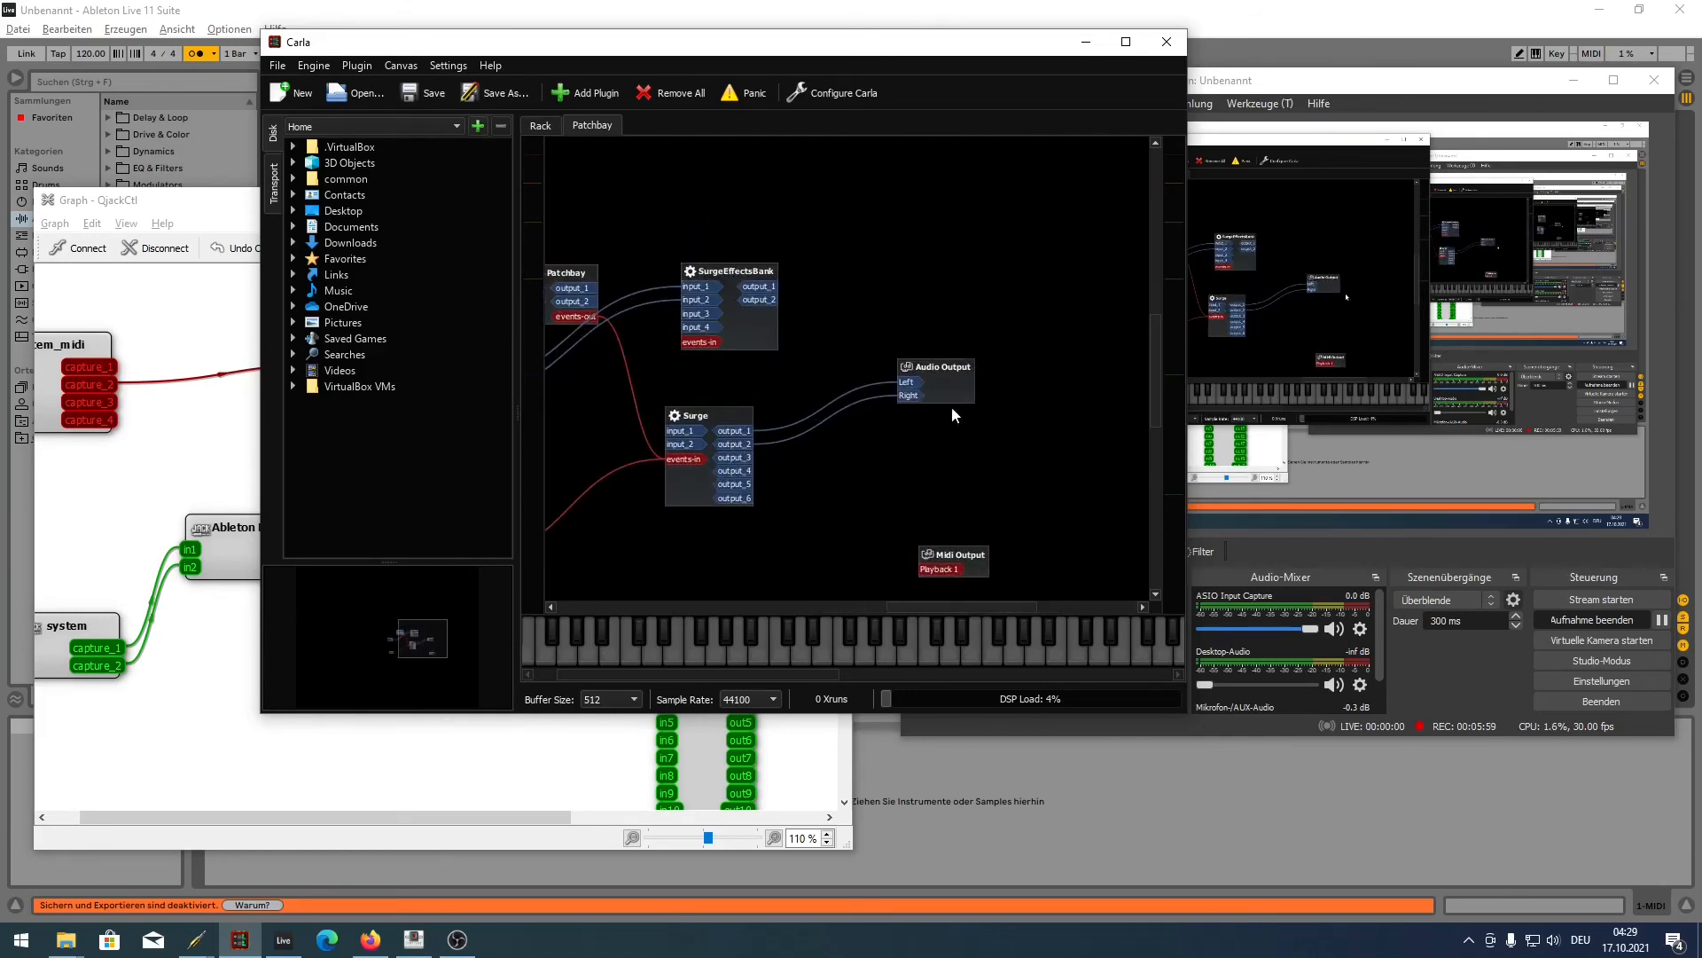
drag(760, 286, 906, 383)
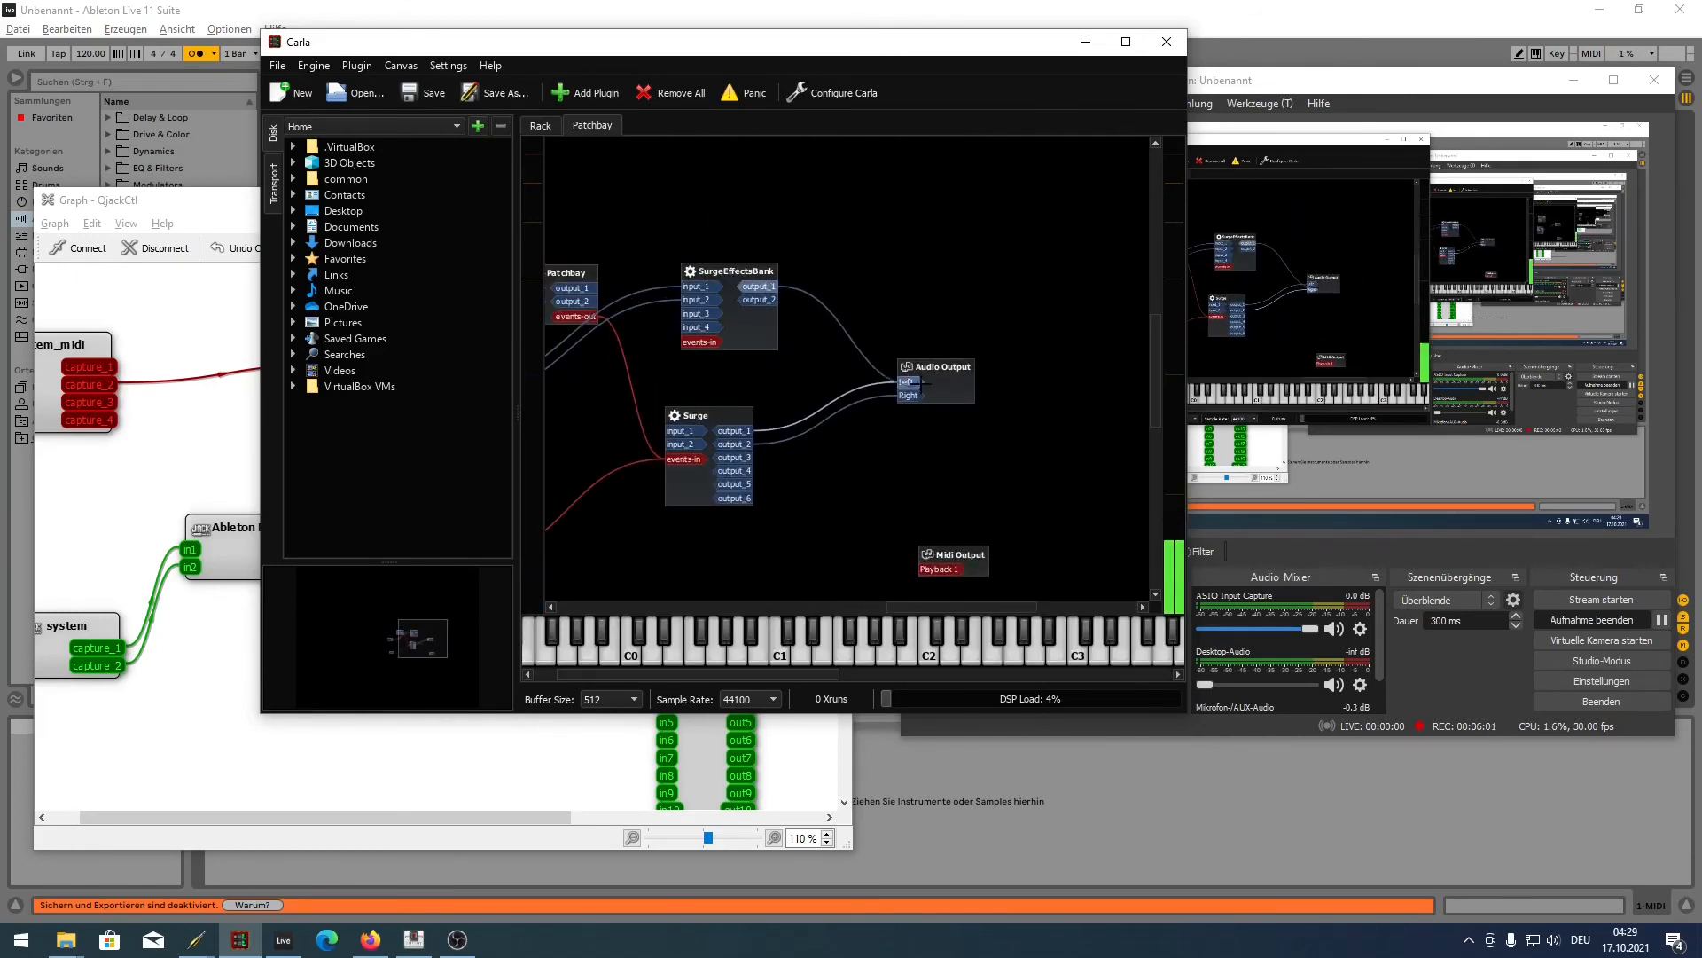
drag(771, 304, 906, 395)
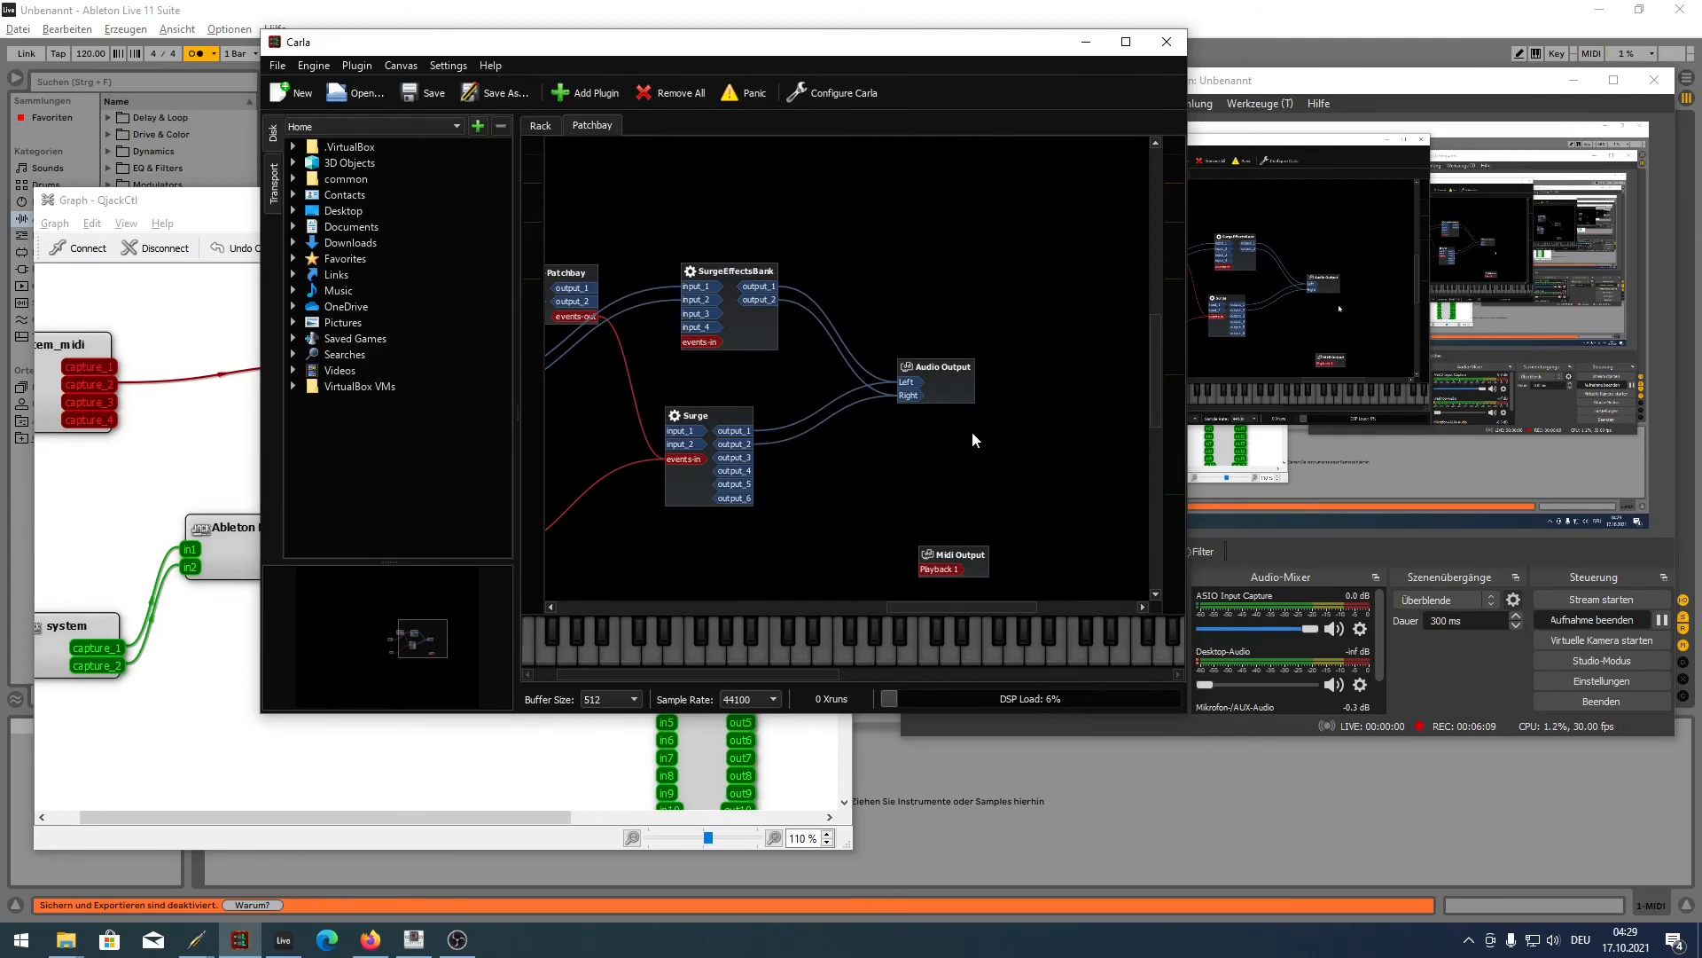
- Bring OBS forward to view its audio mixer, return to Carla to widen its window, and minimise Carla
mouse_move(1377, 627)
mouse_down()
mouse_move(1376, 663)
mouse_move(1379, 619)
mouse_up()
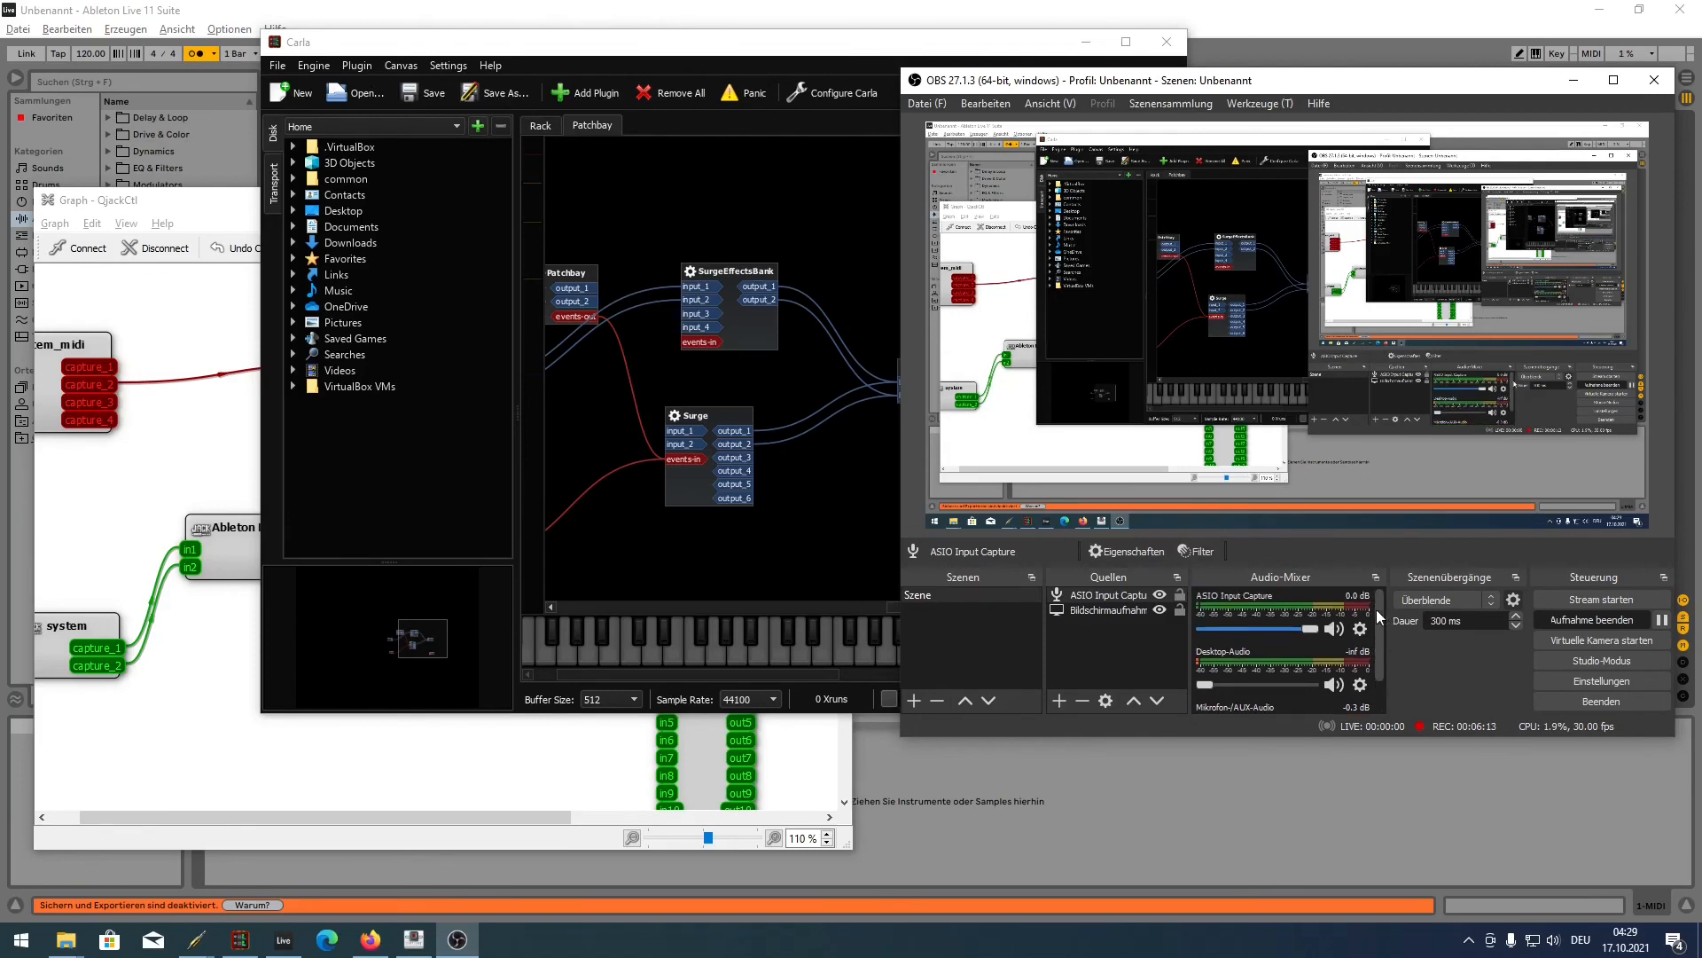
click(793, 223)
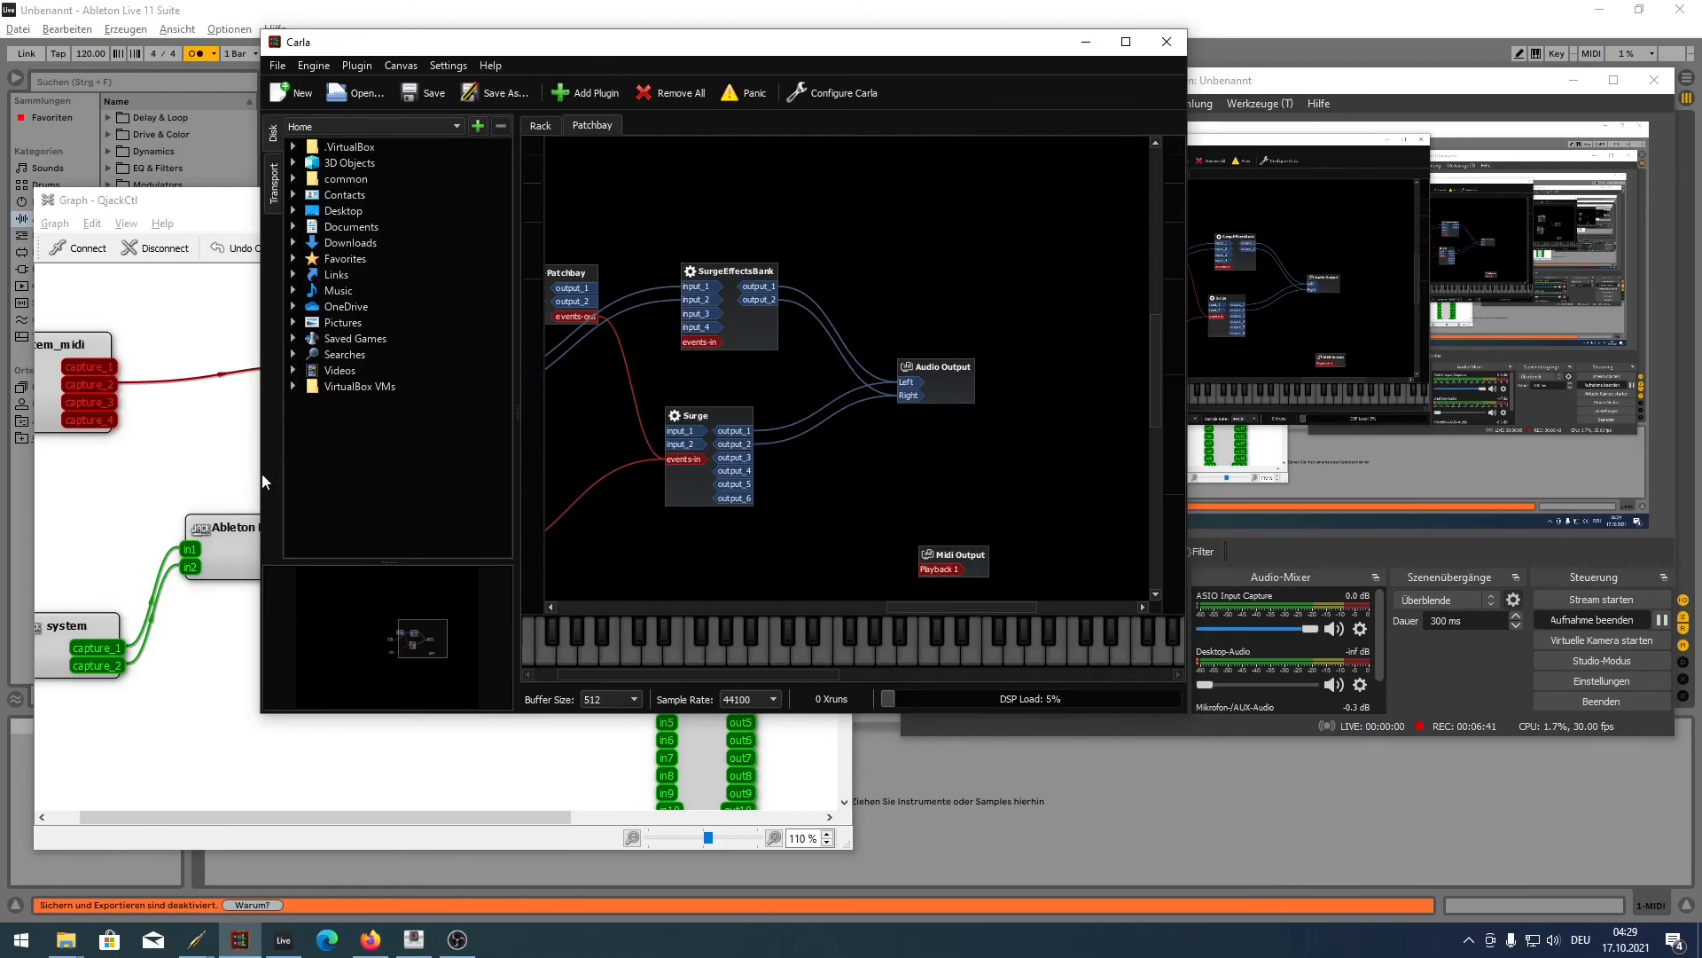
drag(256, 476, 31, 479)
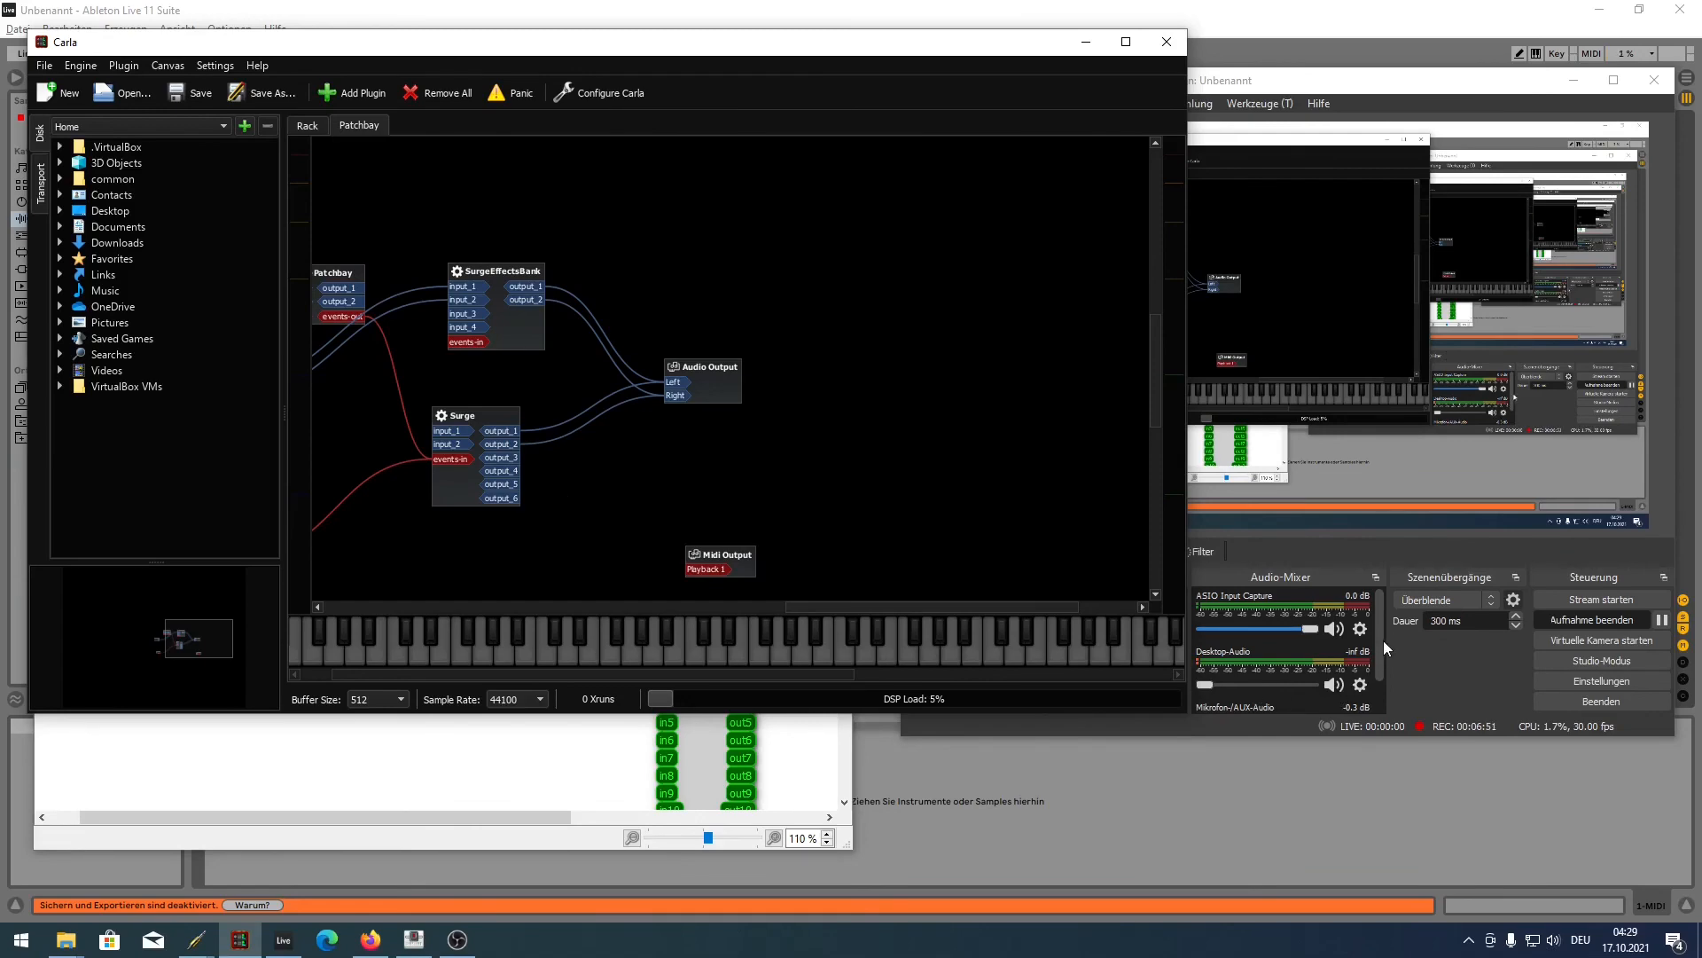
click(1086, 41)
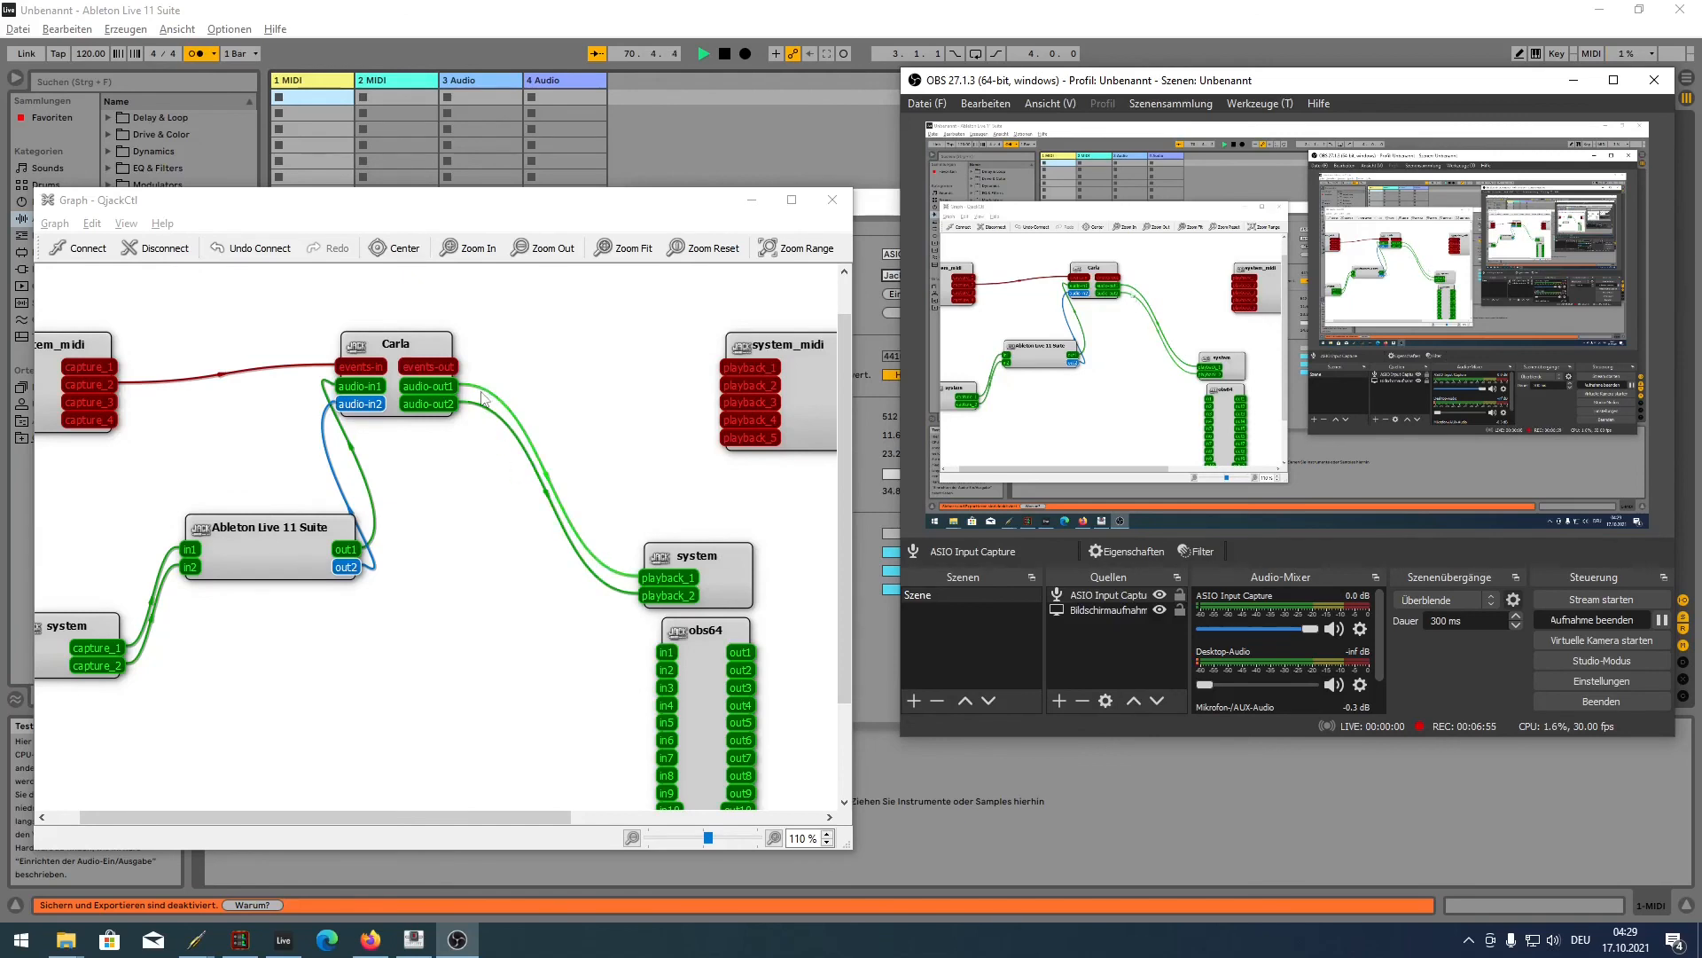
- Connect Carla's audio-out1 and audio-out2 to obs64 in3 and in4, and move the graph window aside
drag(450, 387, 667, 704)
drag(565, 193, 350, 199)
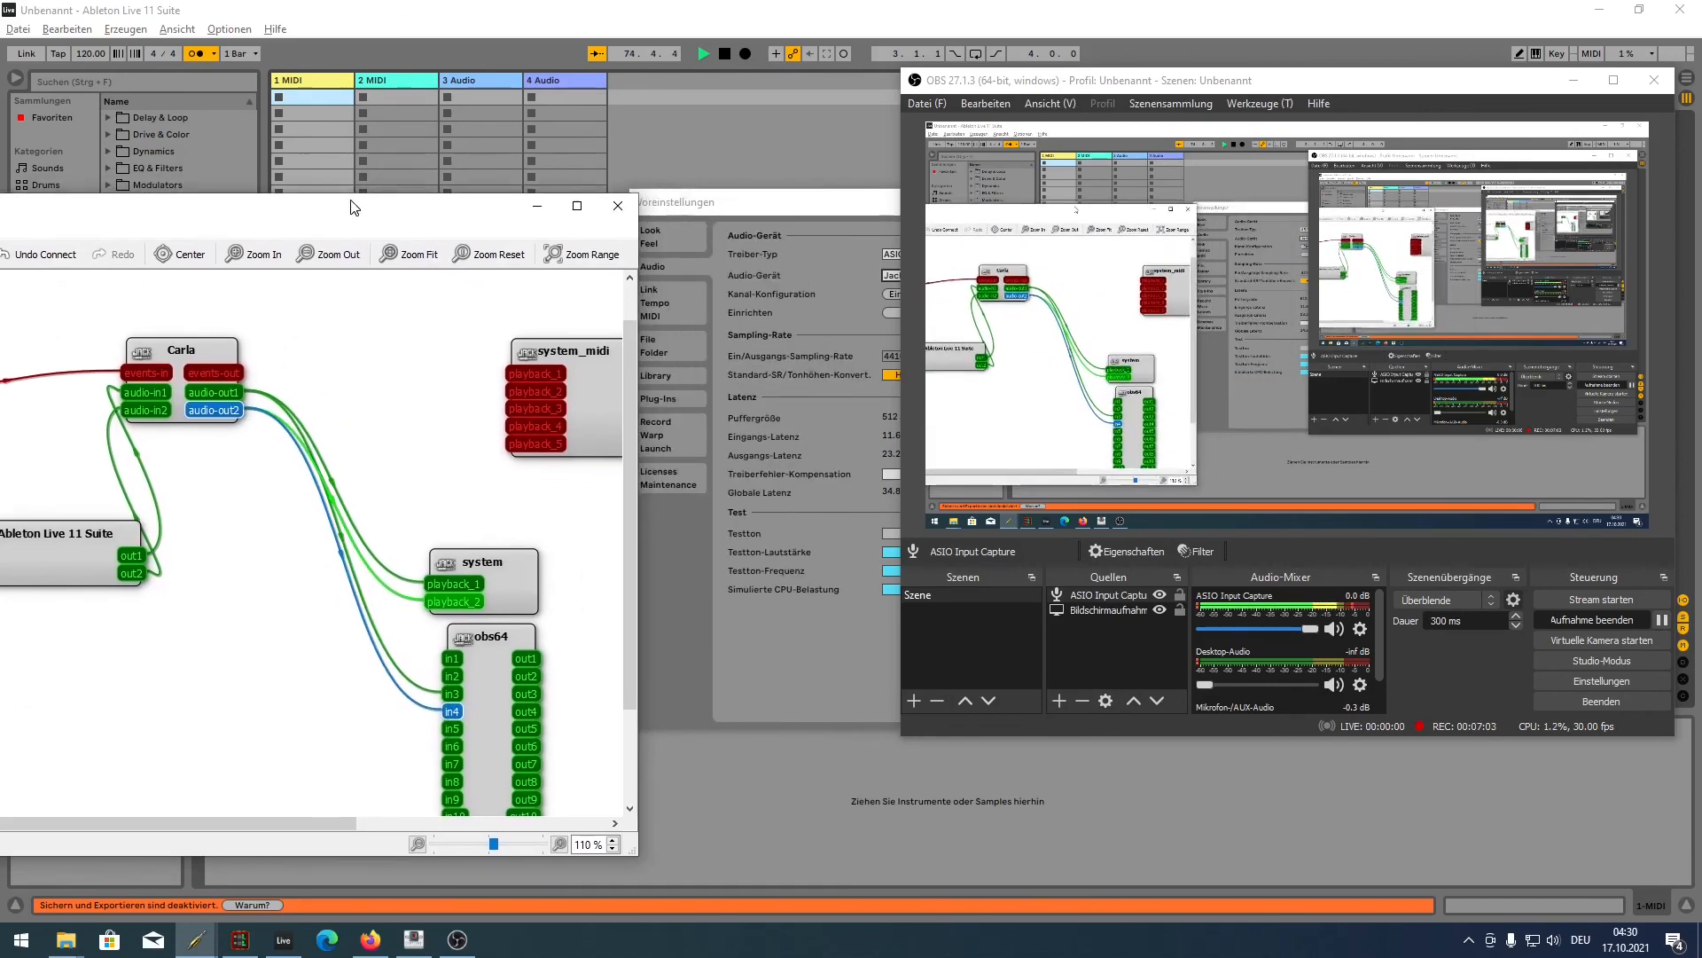
- Move the OBS window clear of the Ableton preferences and lower the ASIO Input Capture volume to about -28 dB
drag(1154, 86, 1361, 137)
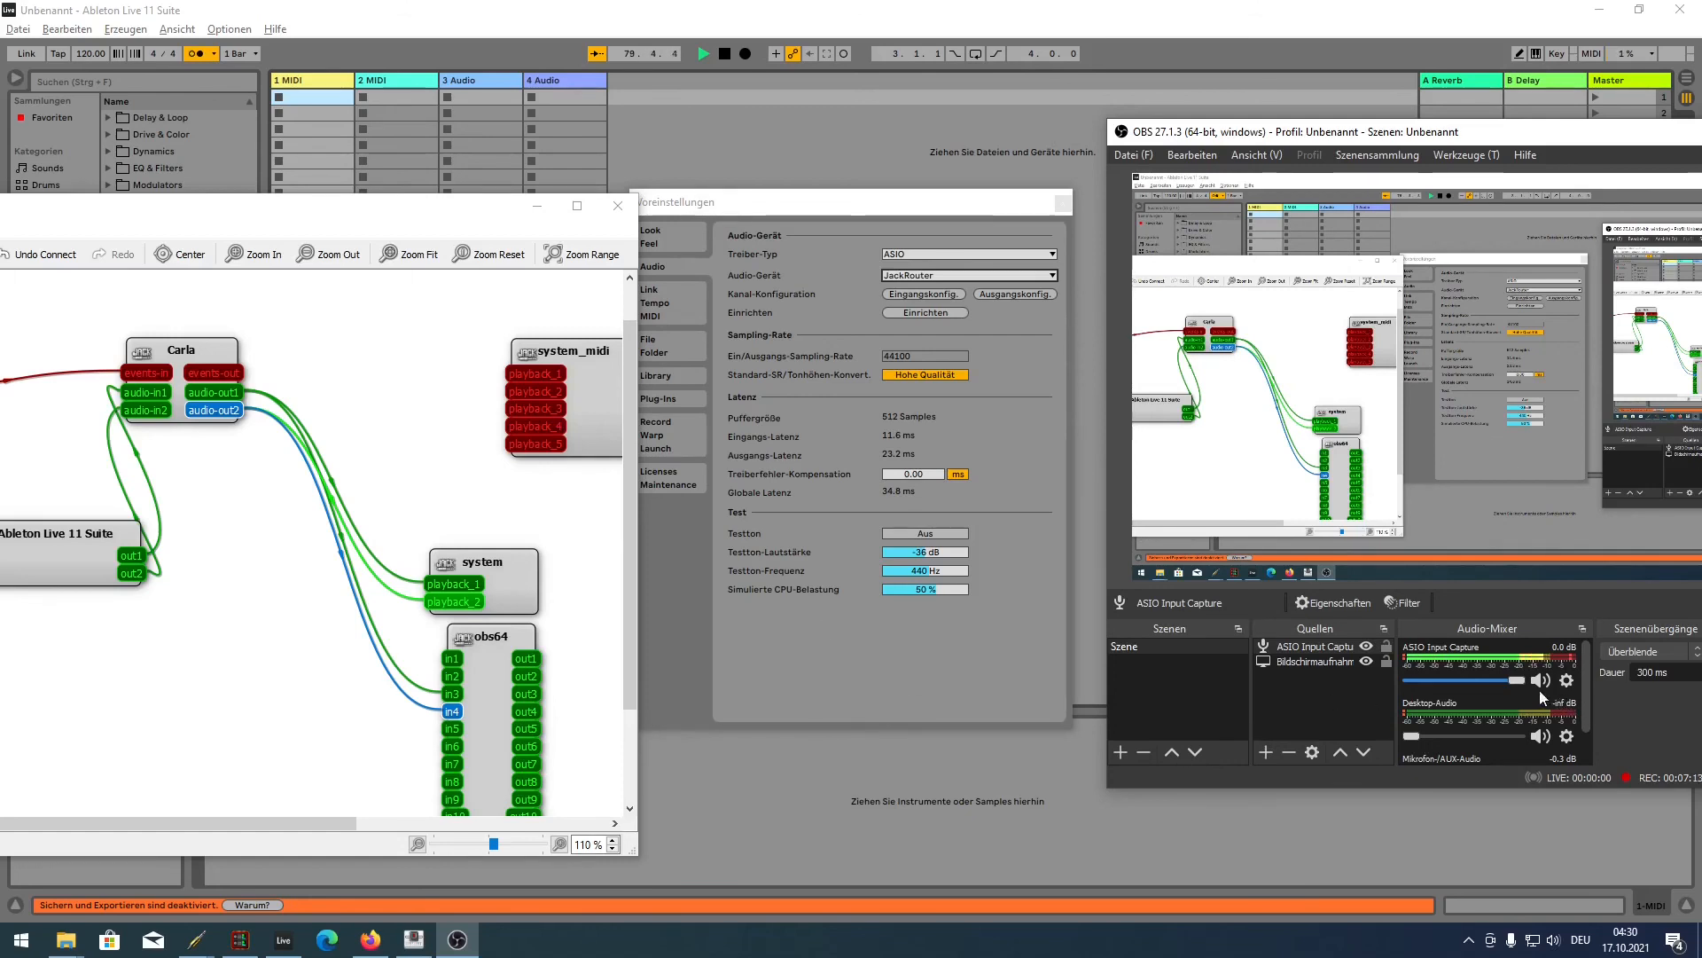
drag(1584, 693, 1451, 684)
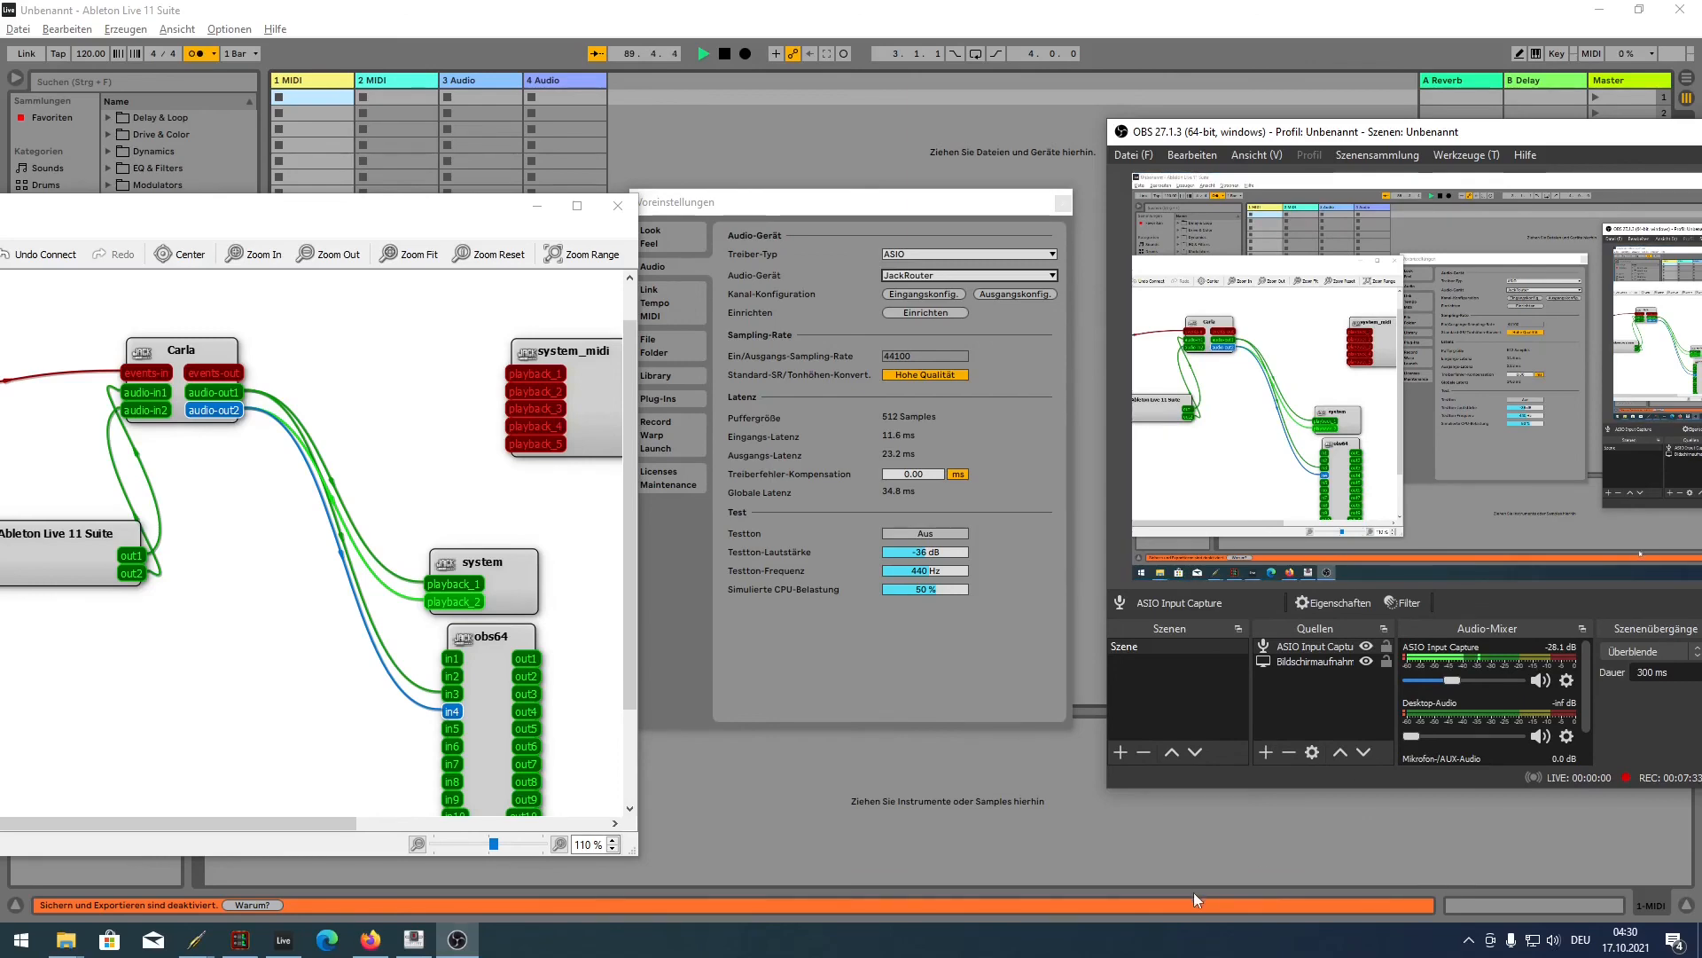
- Switch to Carla, show the SurgeEffectsBank custom interface and select the Reverb 1 effect
key(alt+Tab)
key(alt+Tab)
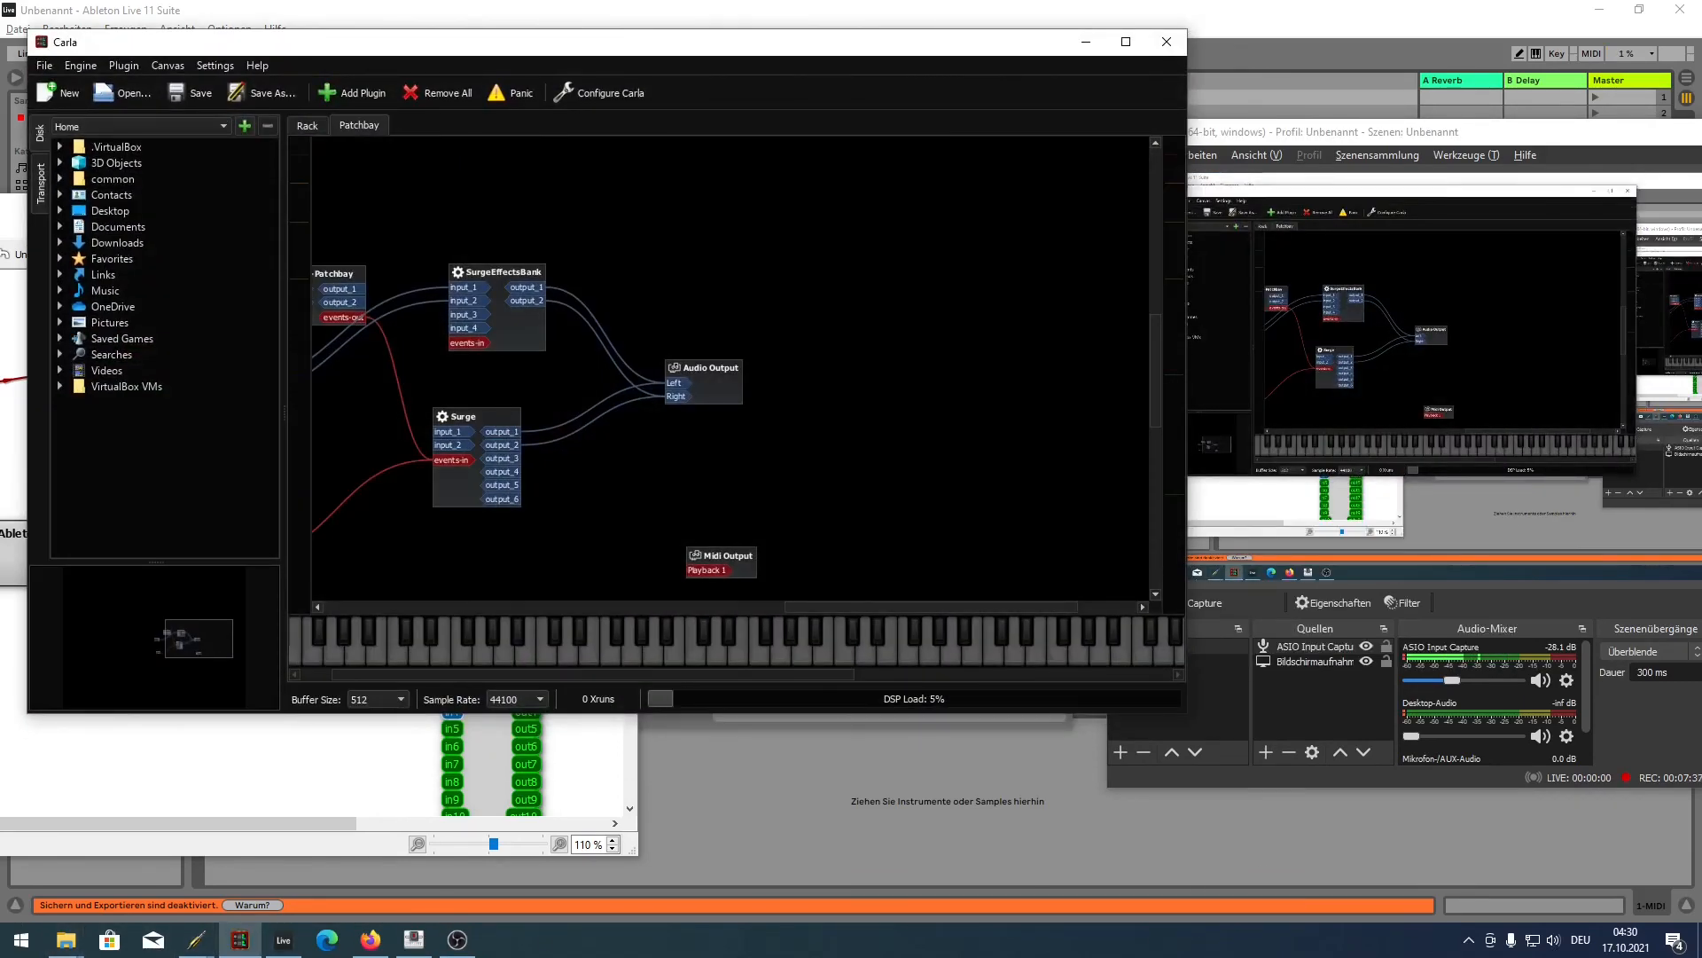
right_click(522, 348)
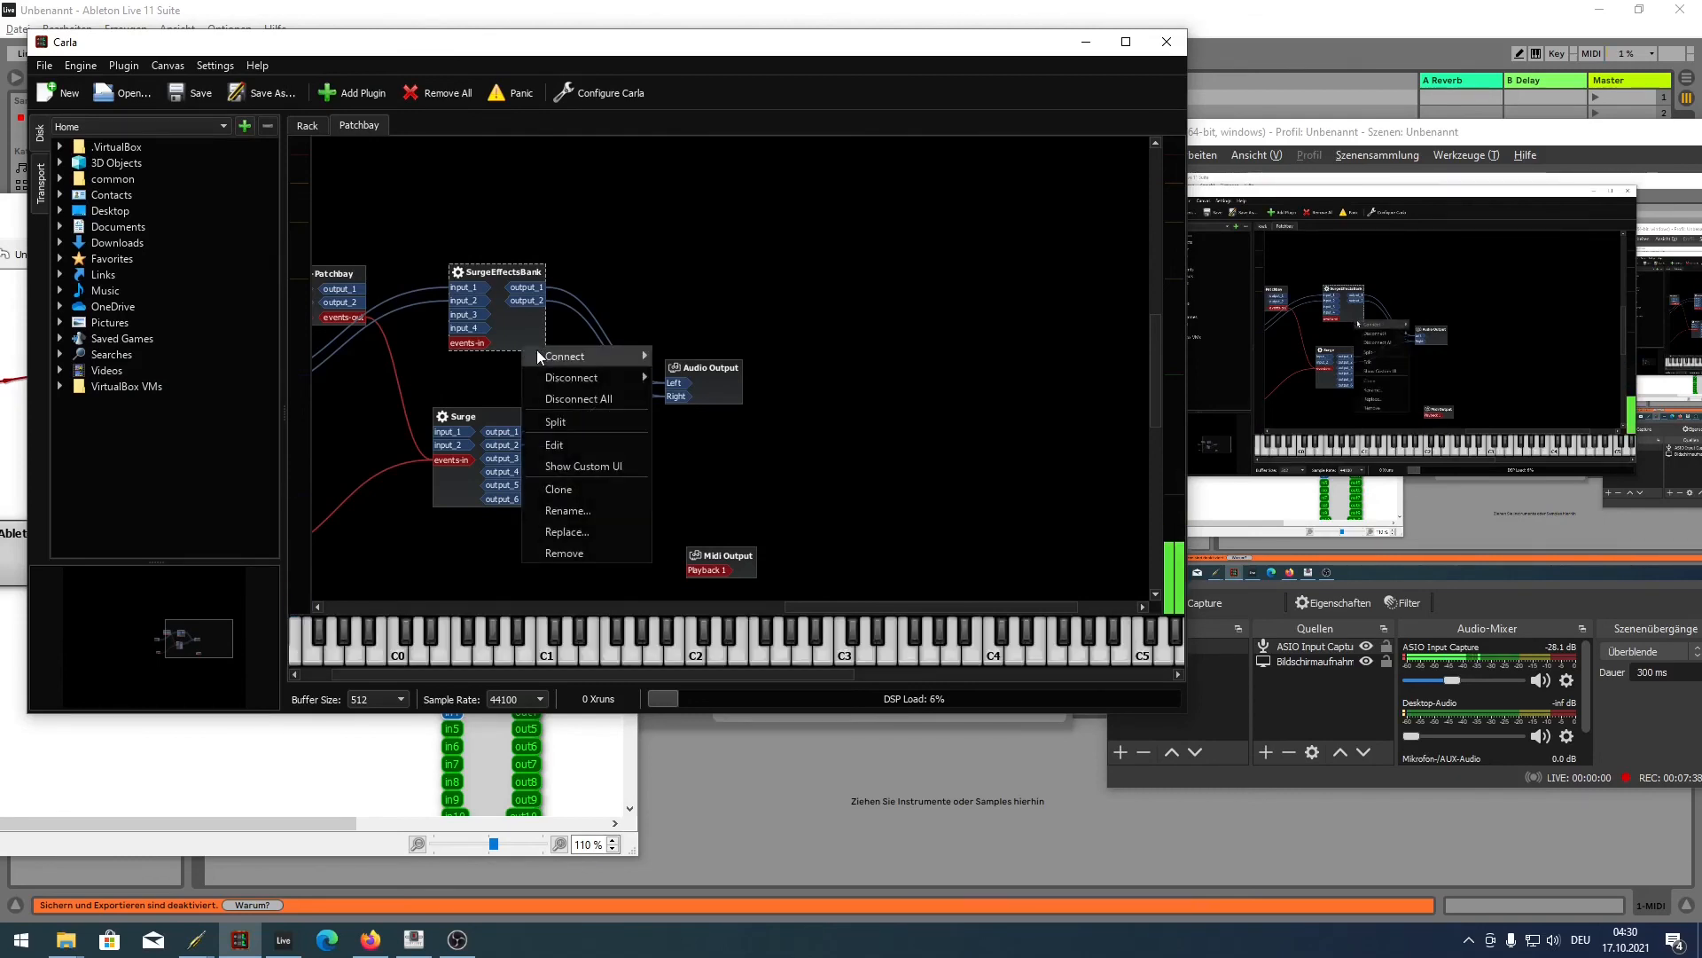
click(584, 465)
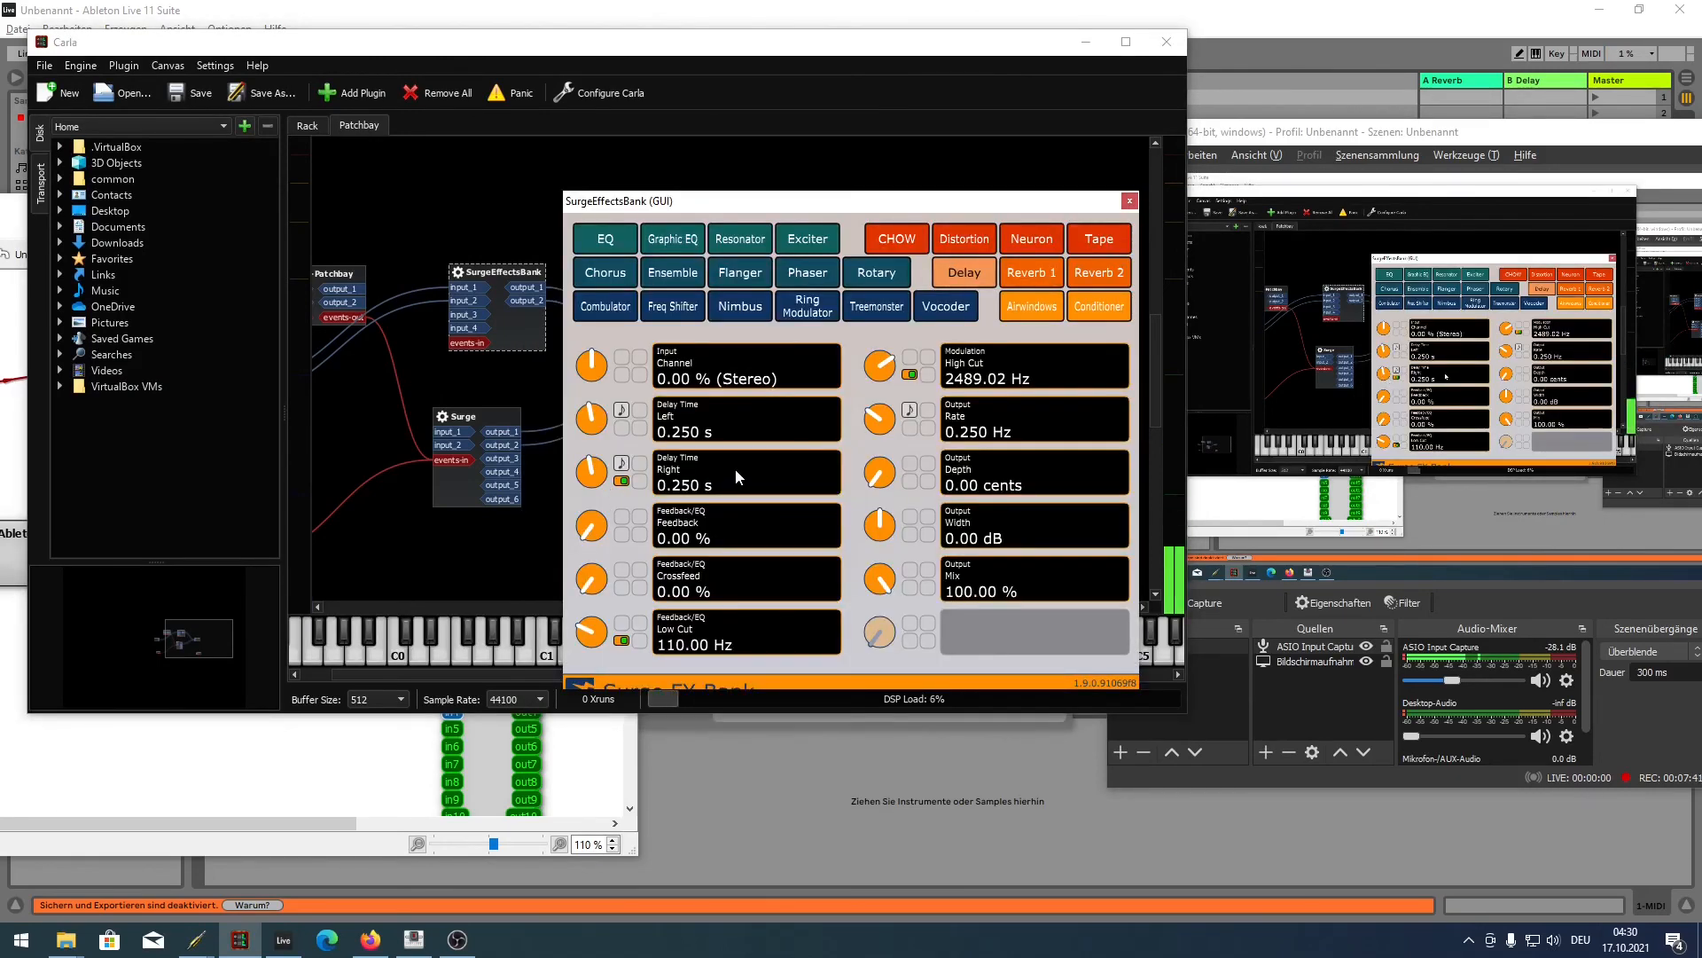
click(1036, 275)
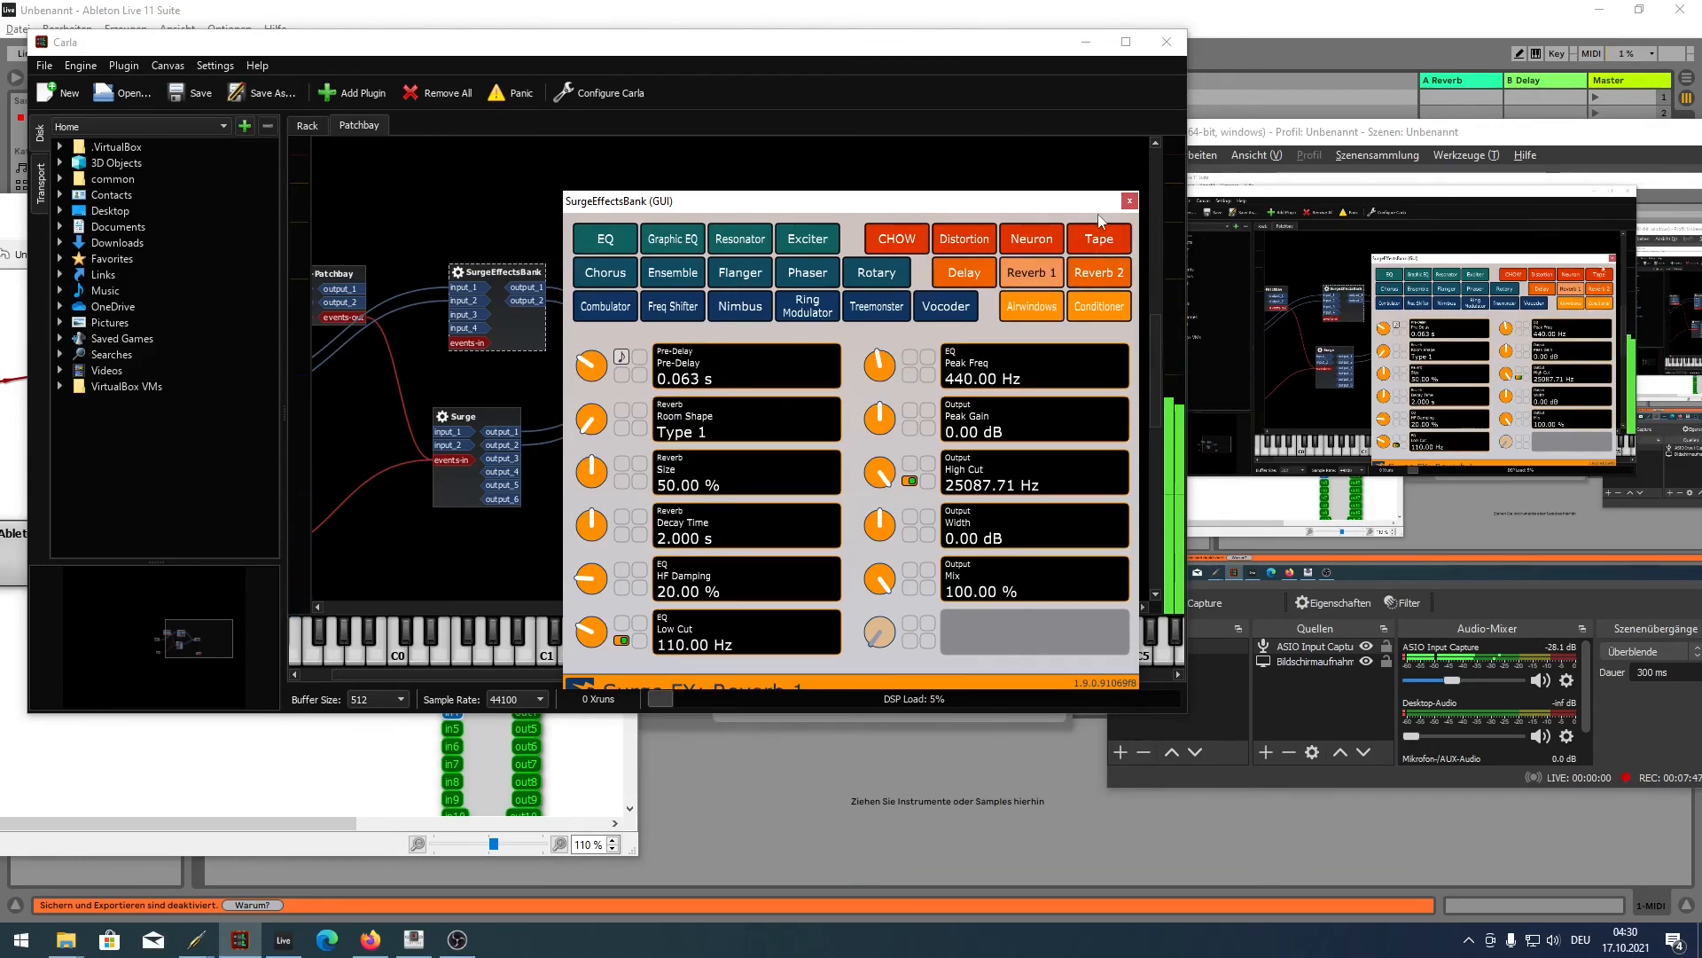
- Switch to Mixxx, open its sound hardware preferences, check the master output devices and choose ASIO as the sound API
click(414, 940)
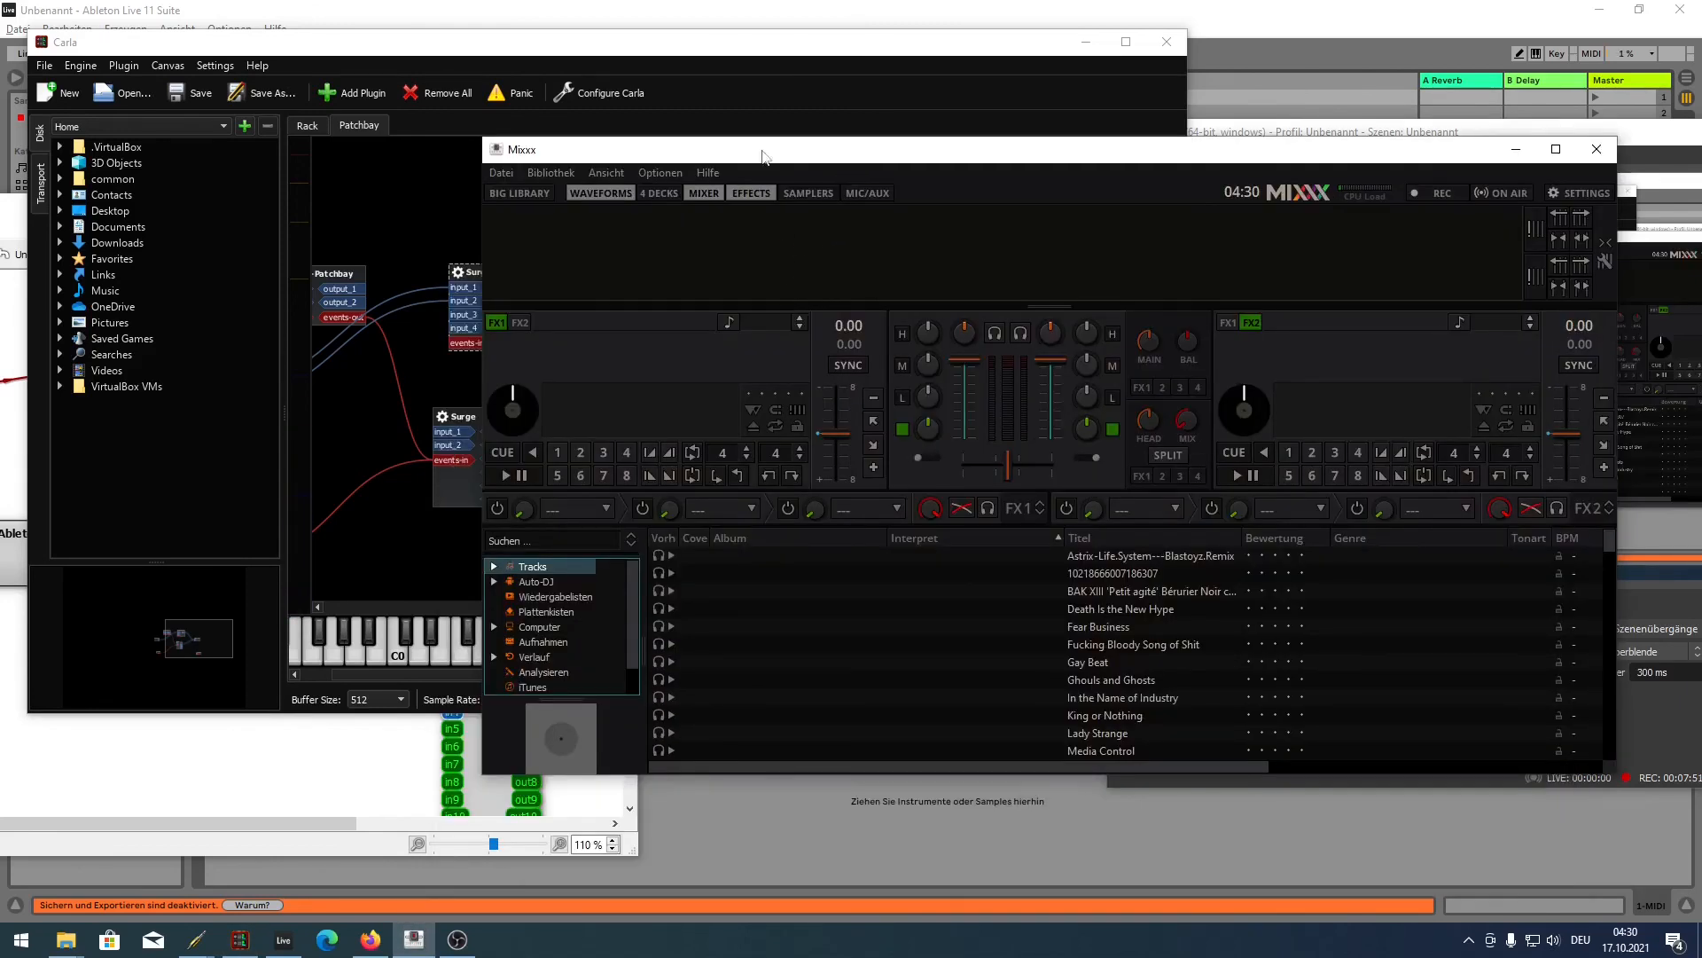
click(665, 172)
click(725, 278)
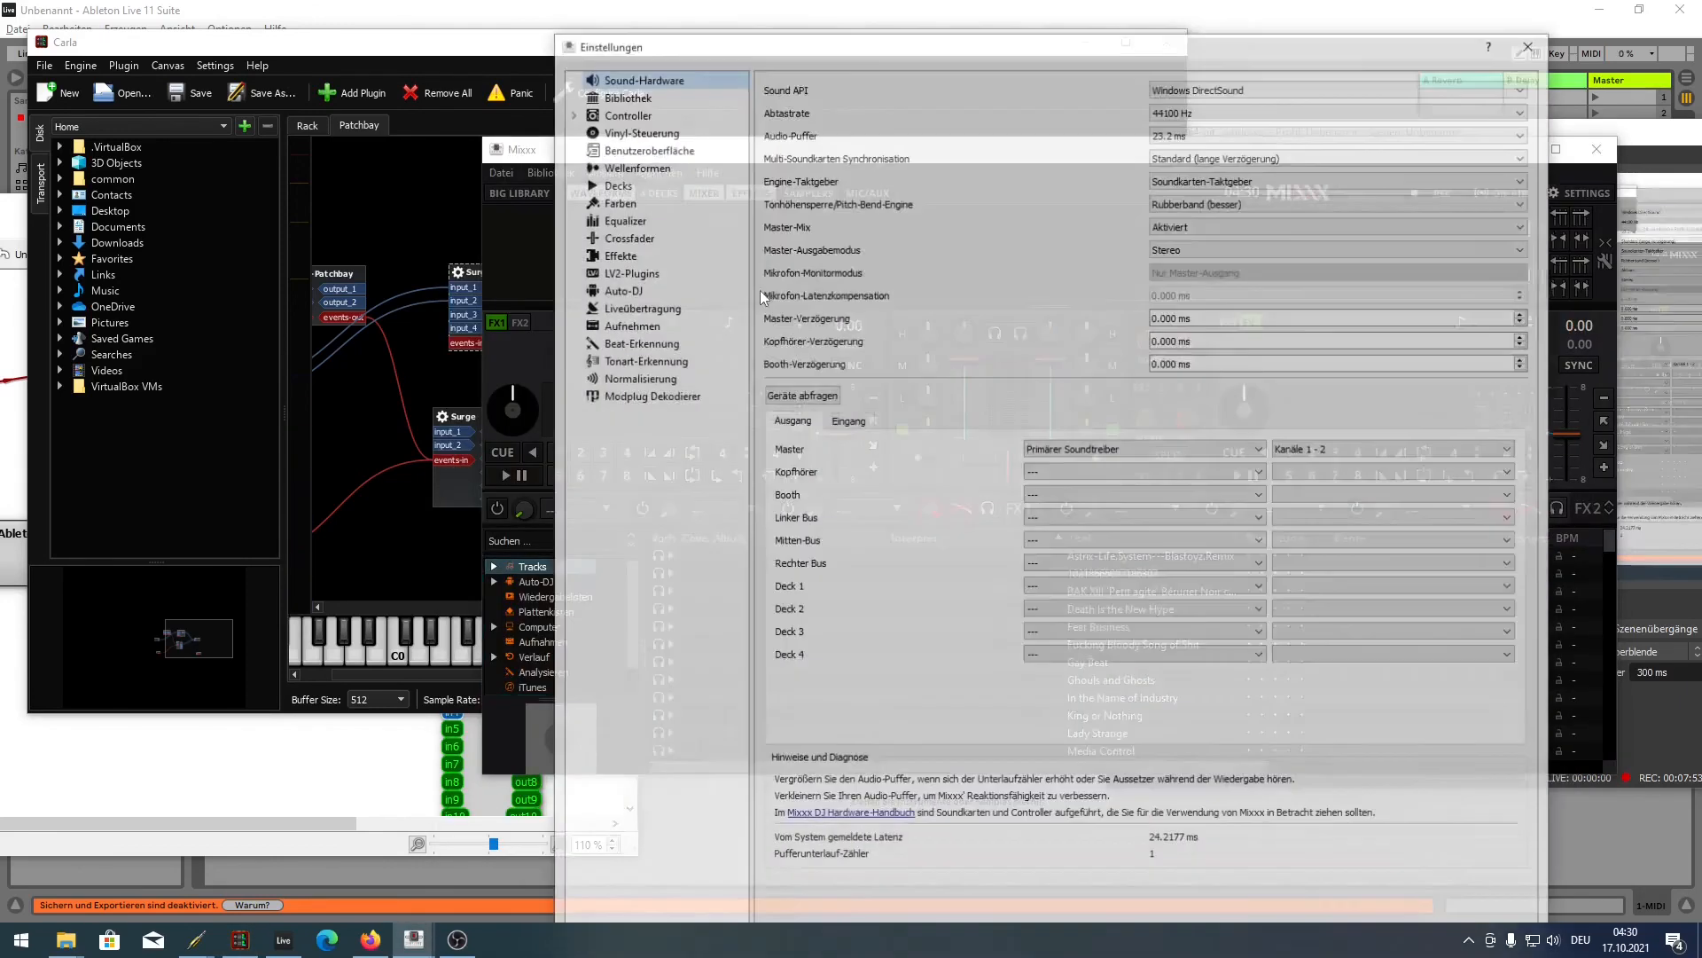
click(1078, 449)
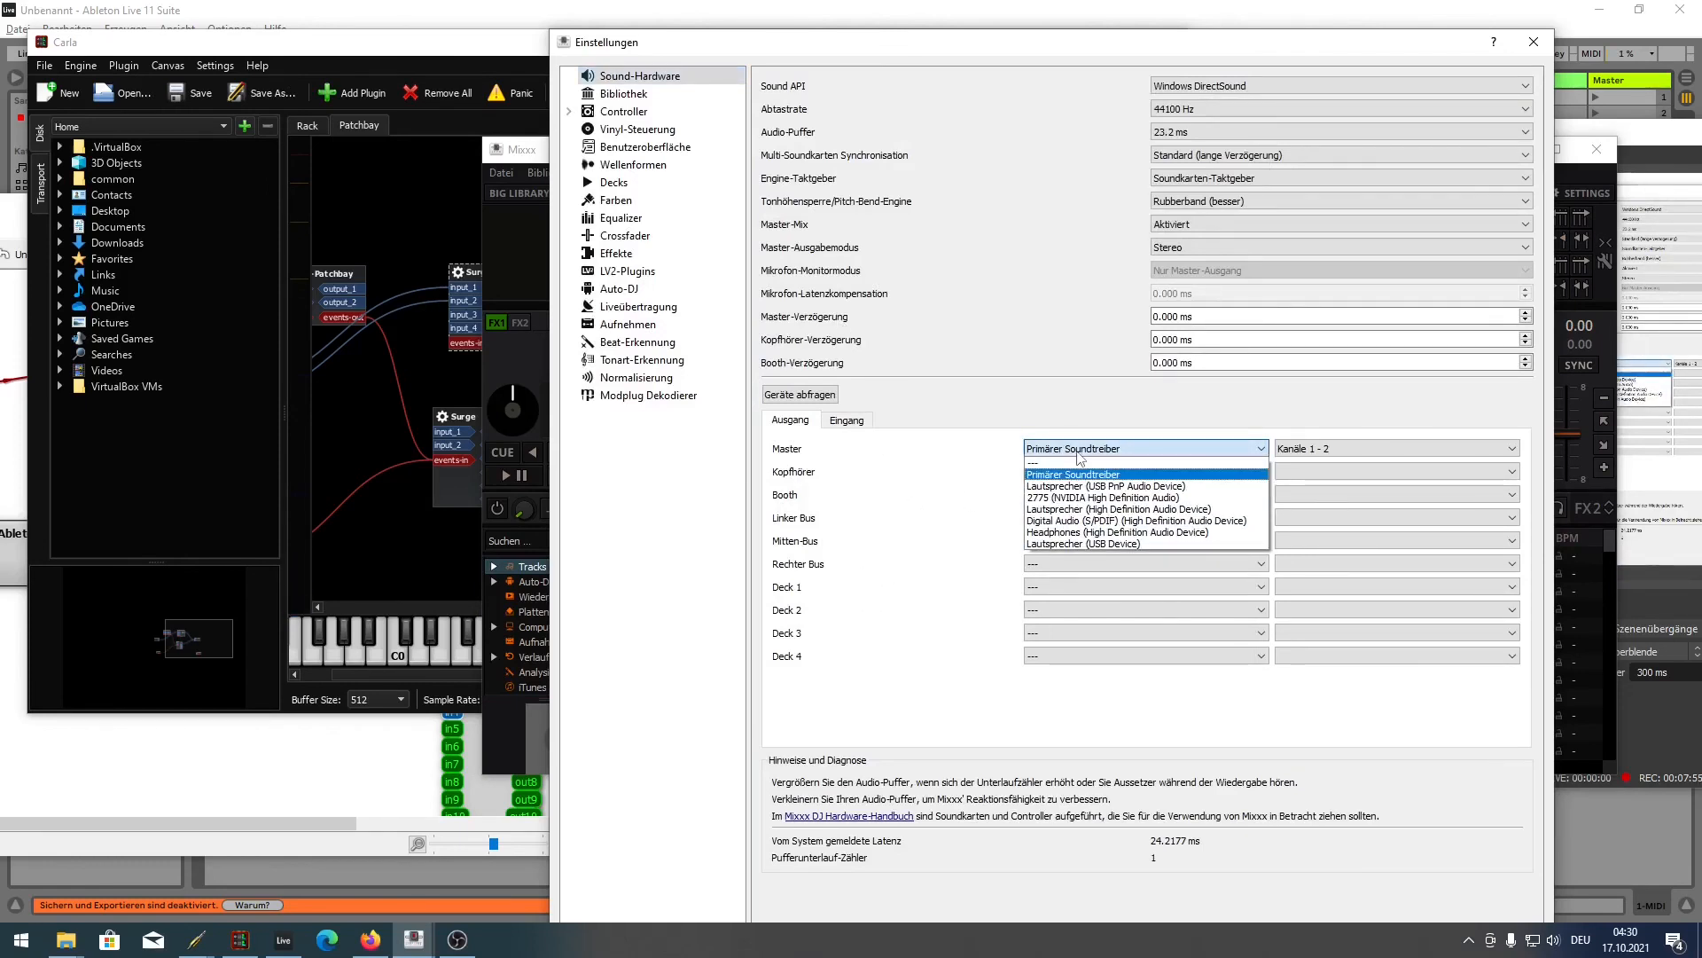
click(1079, 449)
click(1187, 86)
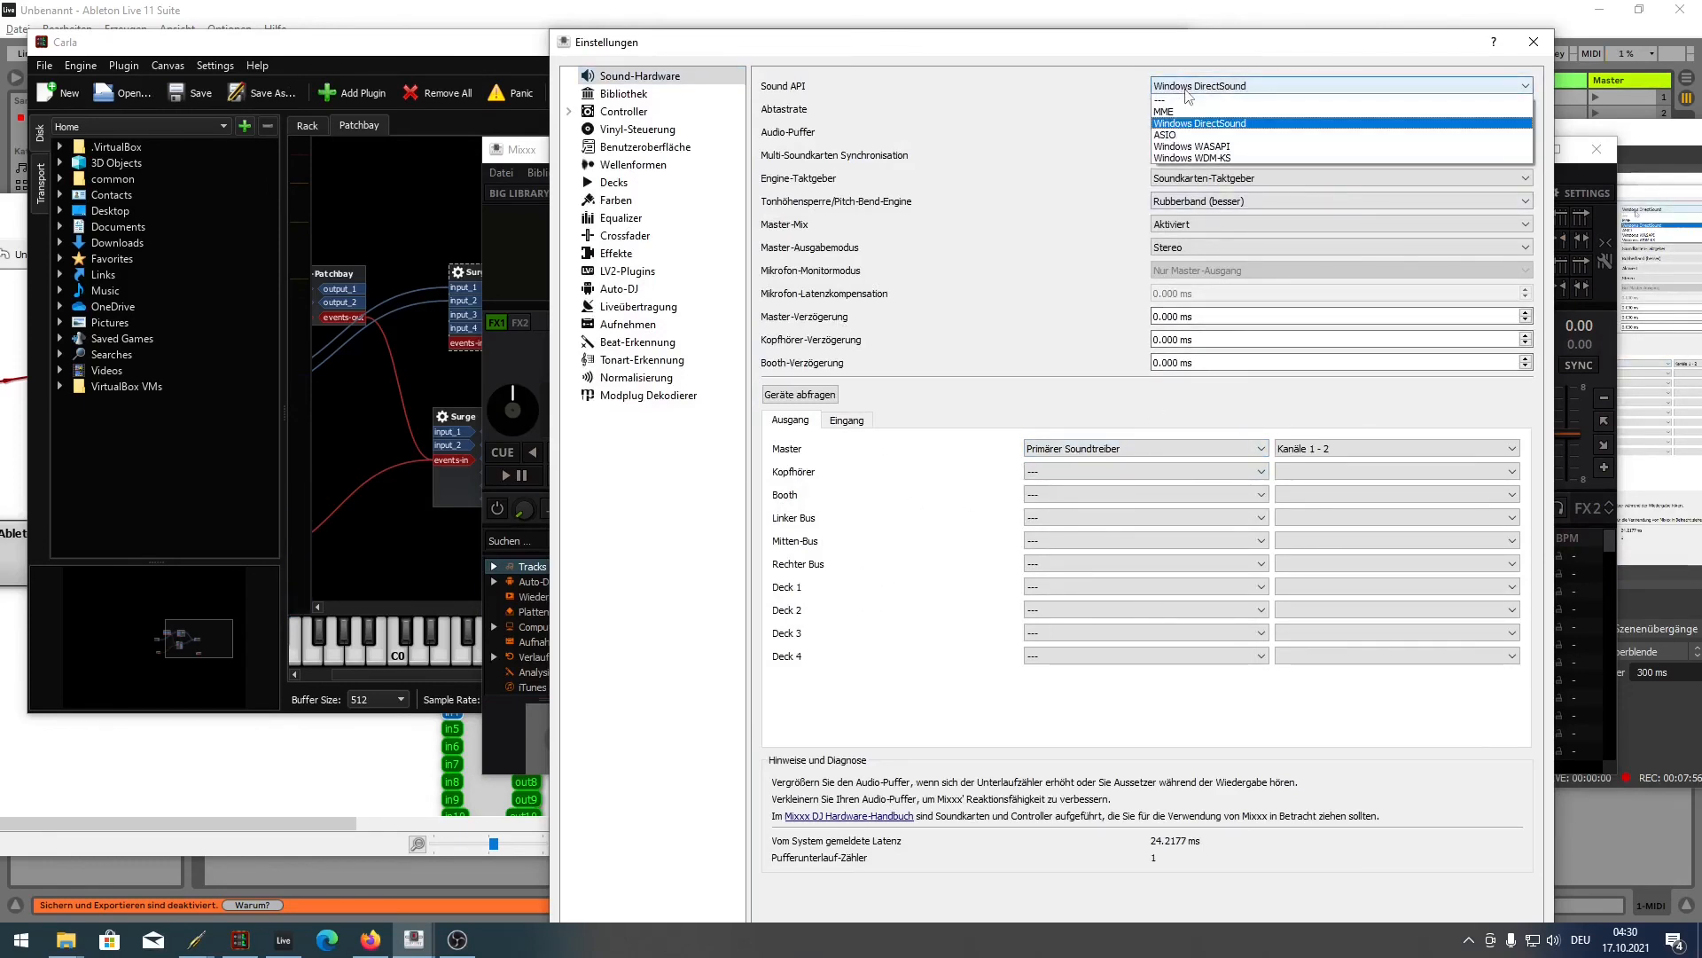
click(1188, 135)
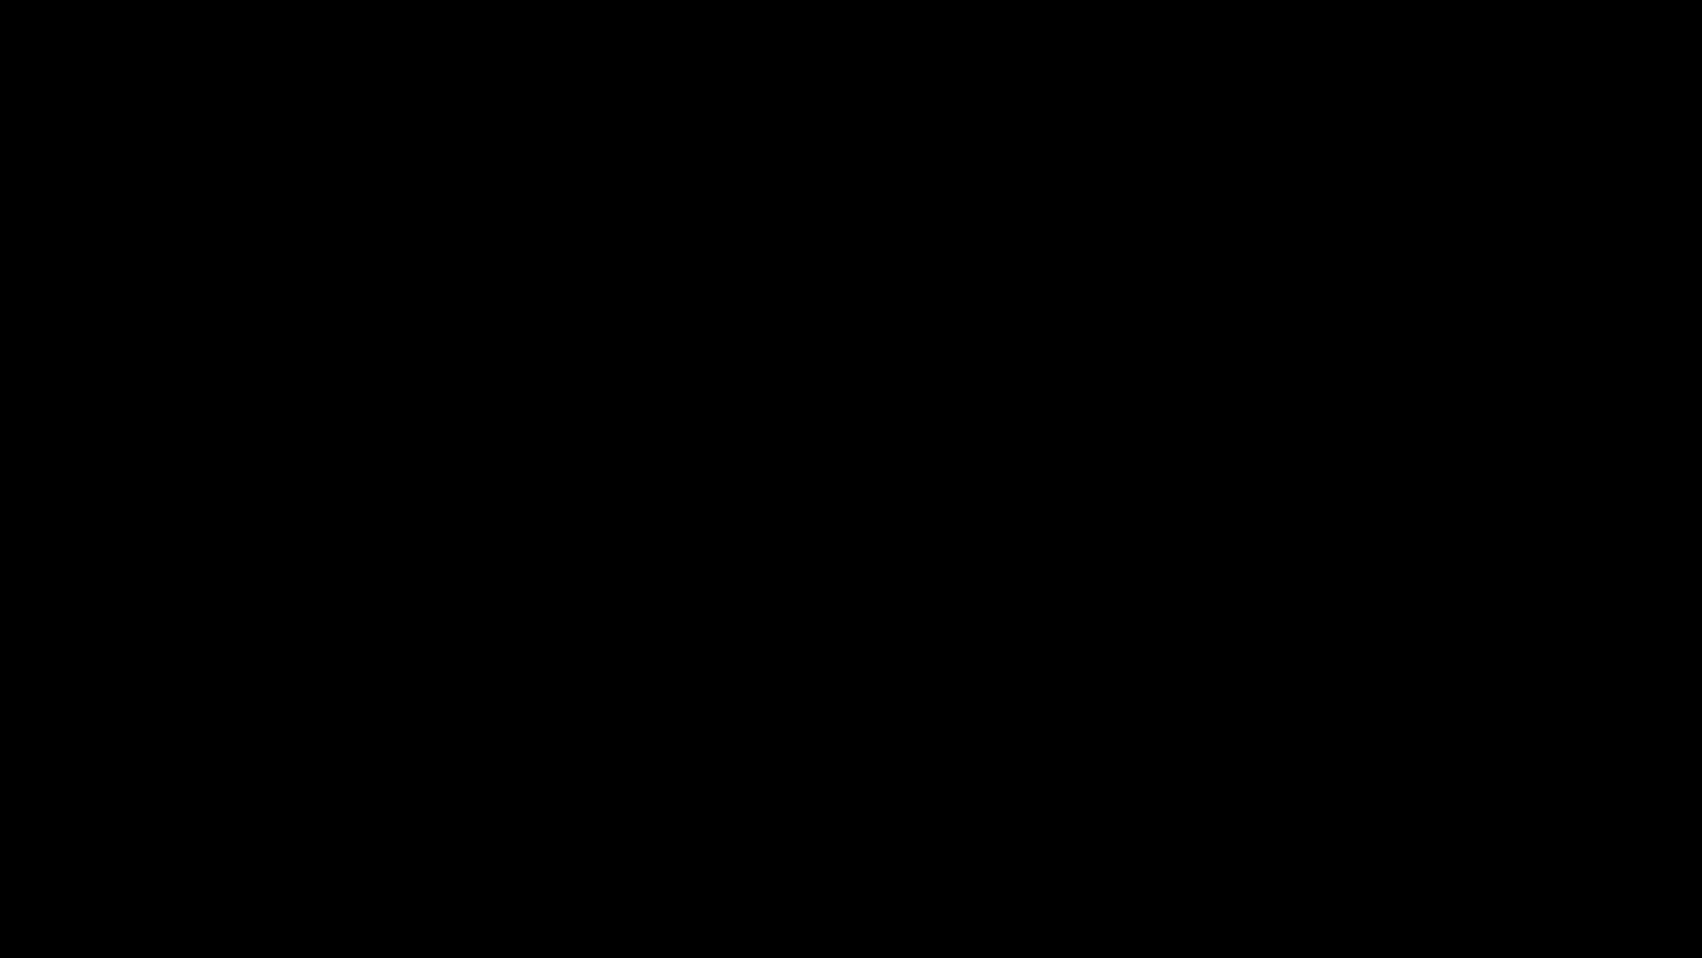